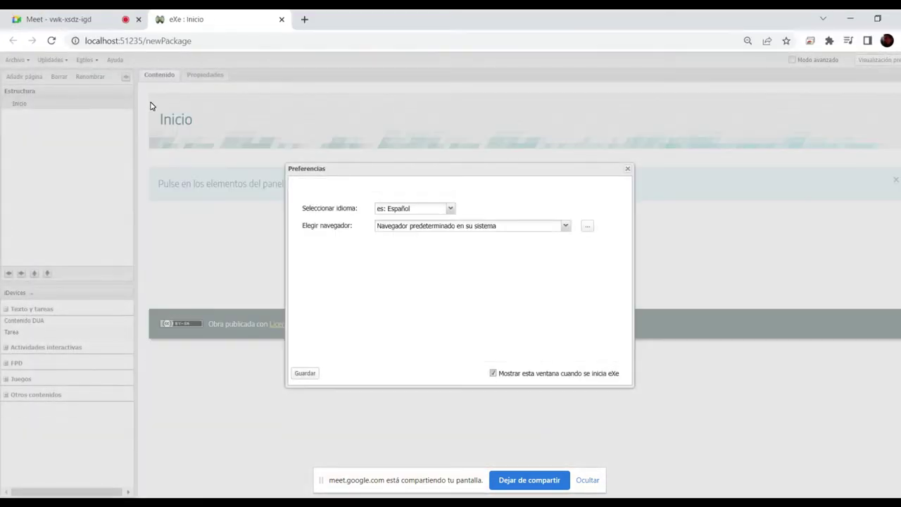
Save the start-up preferences with Spanish and the default browser, and hide the screen-sharing notice
left_click(313, 373)
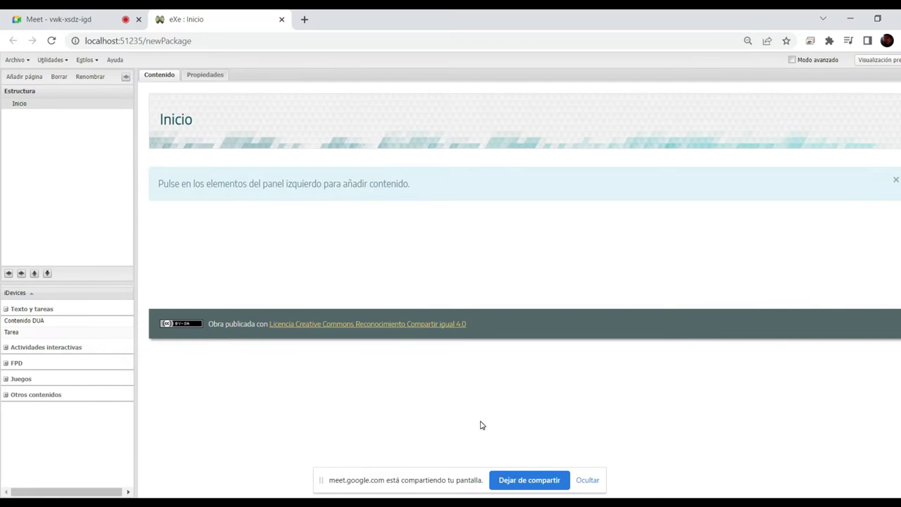
left_click(582, 482)
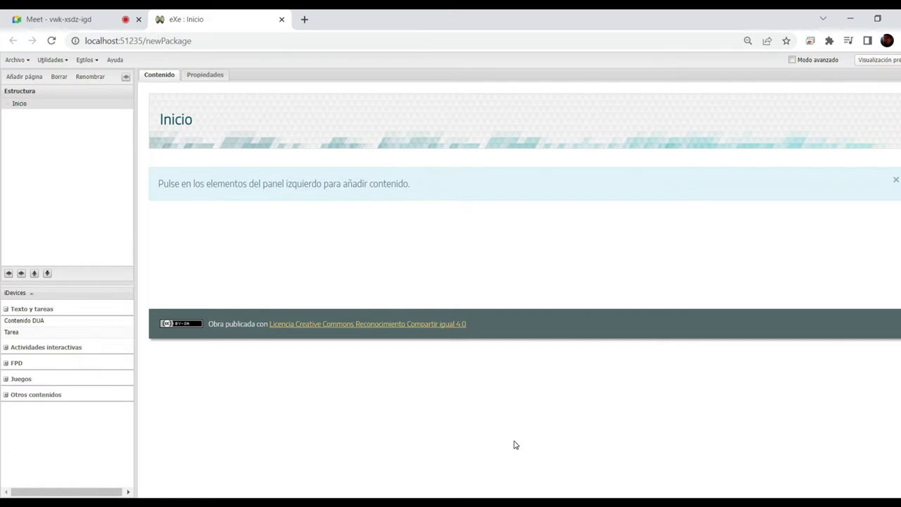
Switch to the Word document exelearning Diseño Universal de Aprendizaje.docx and review its DUA heading, introduction and the content that follows
left_click(524, 503)
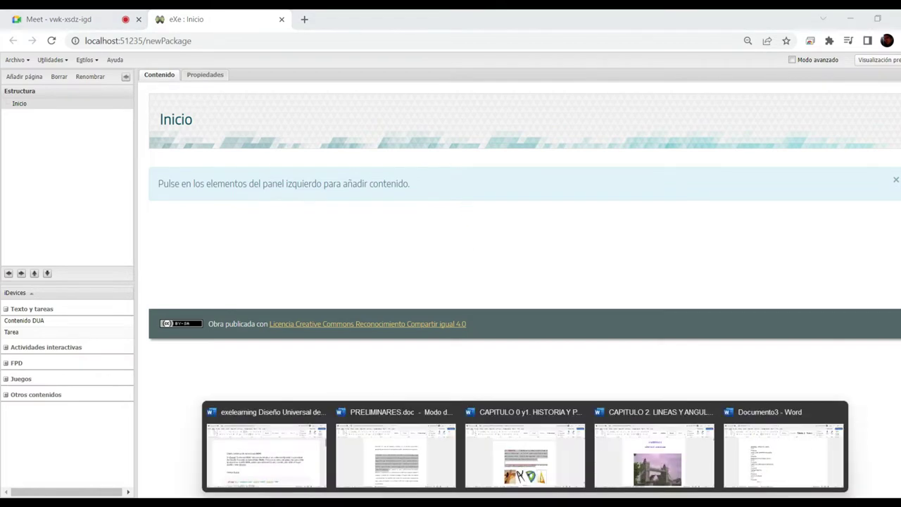
left_click(284, 457)
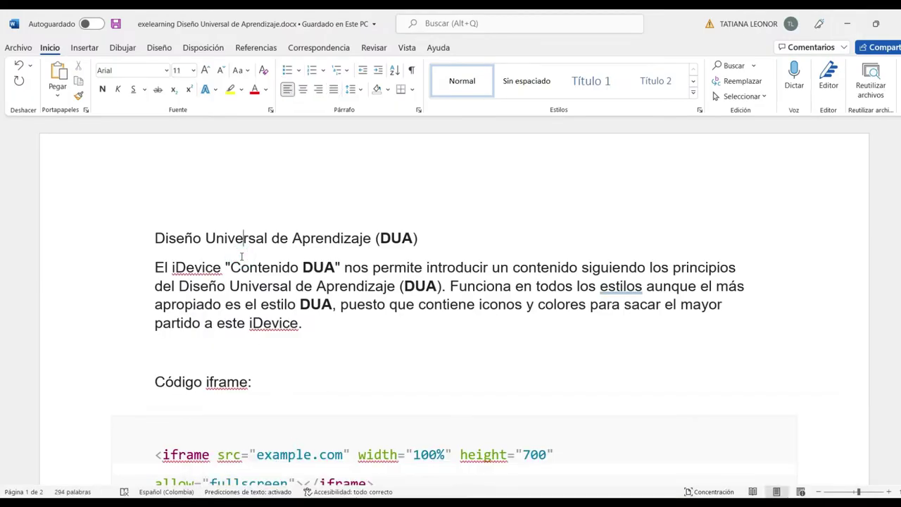
scroll(241, 256, "down", 2)
scroll(242, 255, "up", 1)
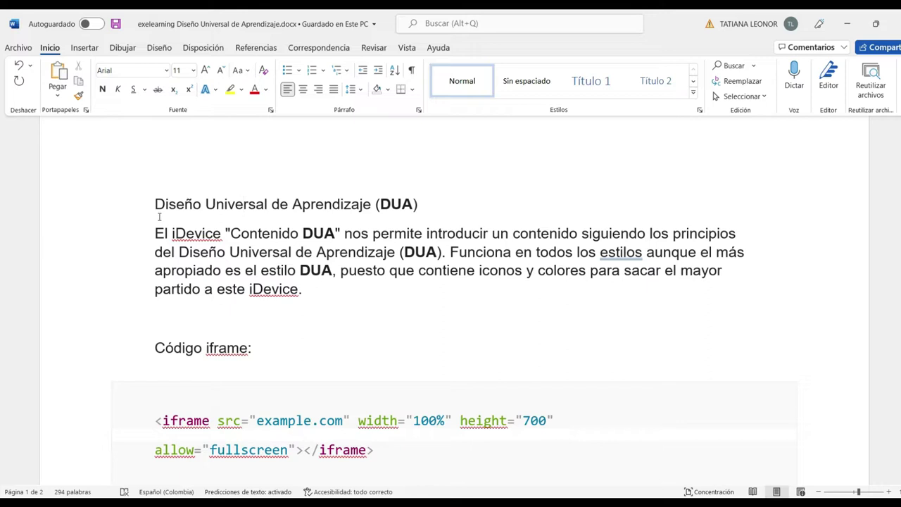
double_click(438, 212)
left_click_drag(380, 201, 373, 200)
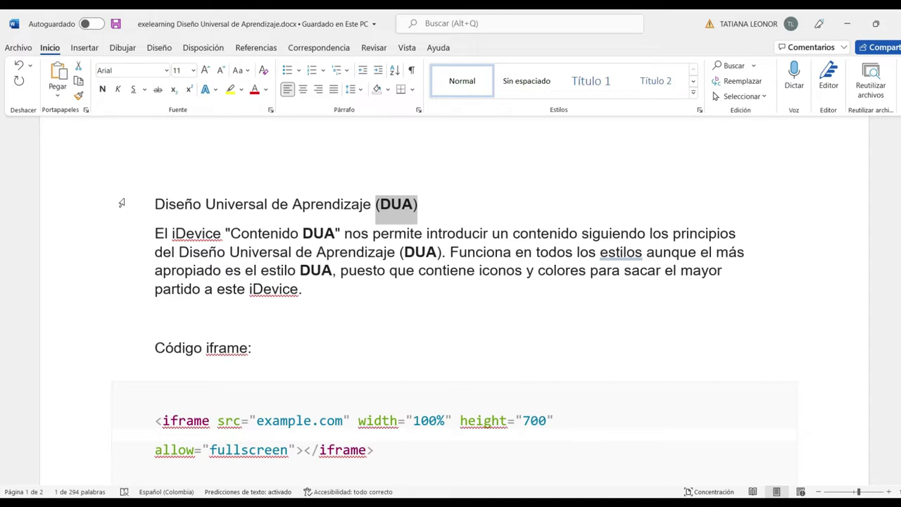
left_click(385, 217)
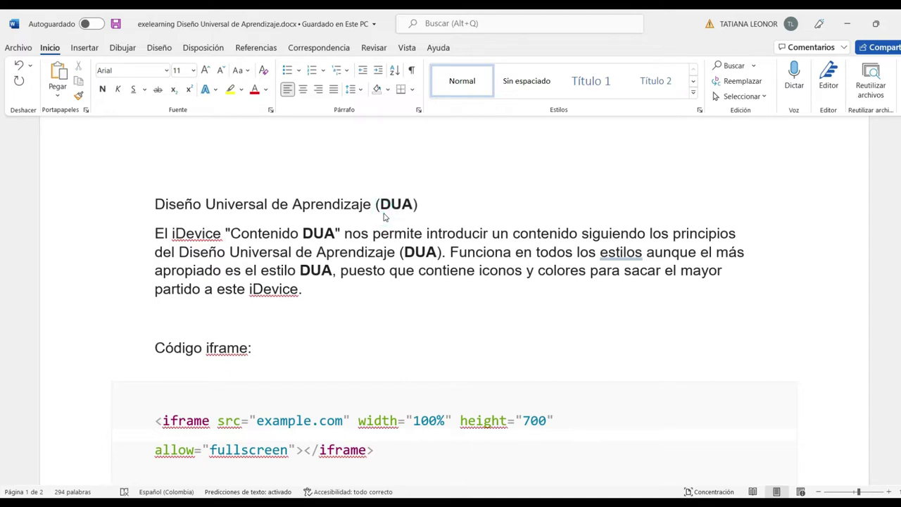
left_click_drag(376, 203, 420, 207)
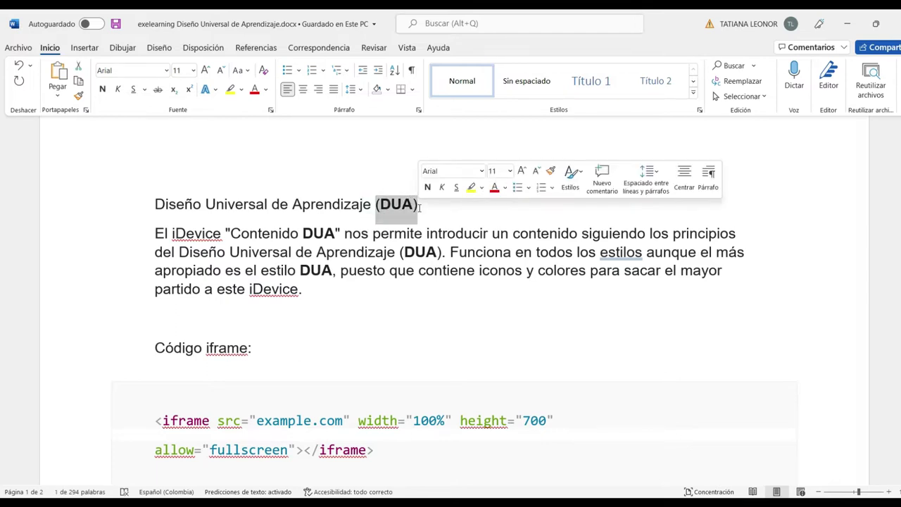
left_click(176, 204)
left_click(238, 209)
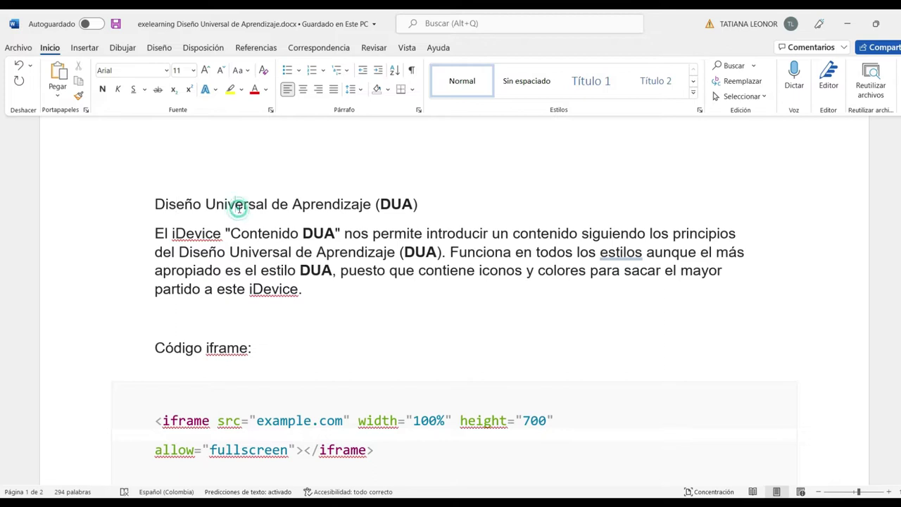
left_click(339, 202)
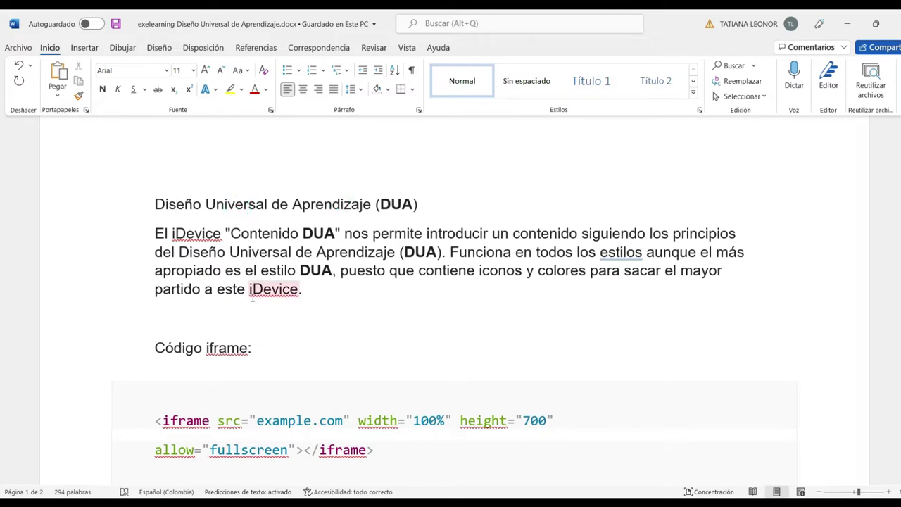
scroll(252, 298, "down", 20)
scroll(253, 297, "up", 5)
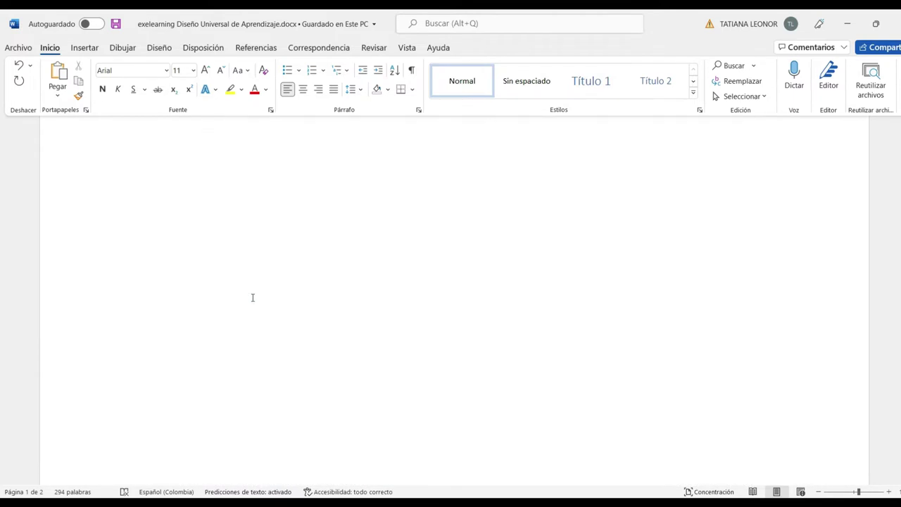
scroll(253, 298, "up", 15)
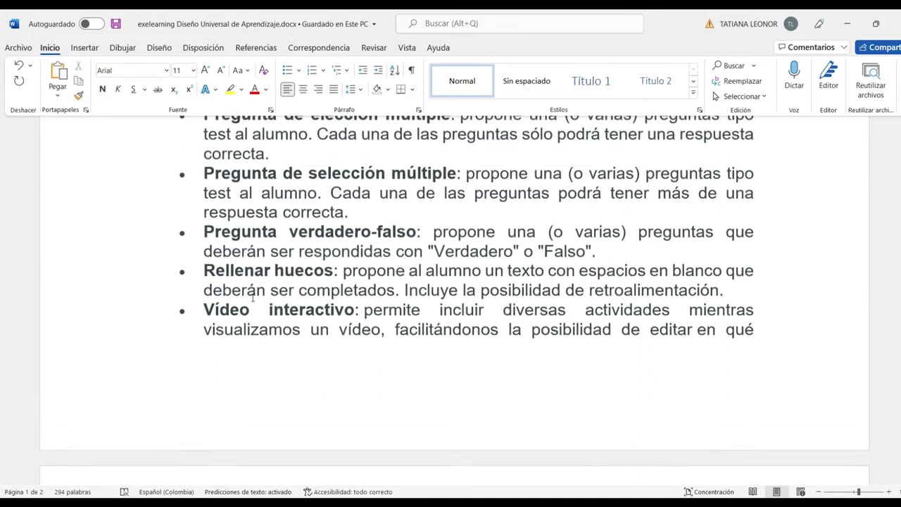
scroll(253, 298, "up", 1)
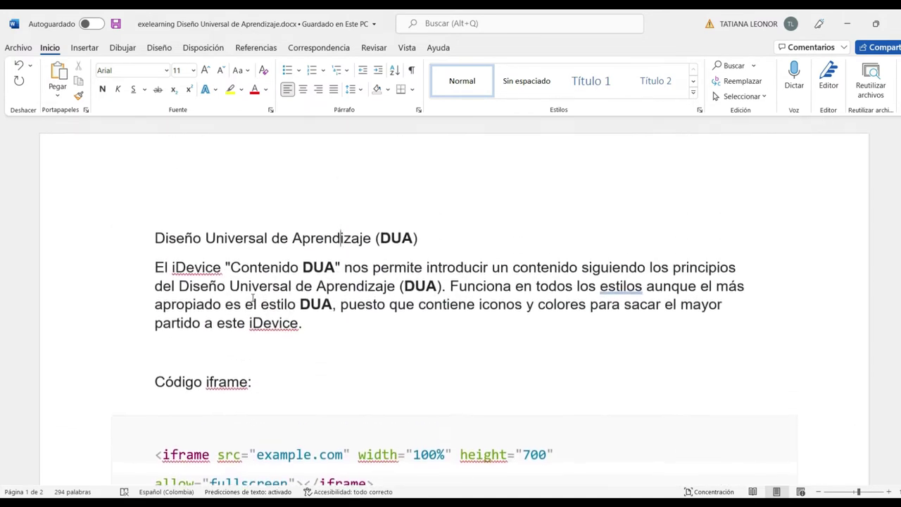
Return to eXeLearning and add a page named Unidad 1 under Inicio
left_click(849, 23)
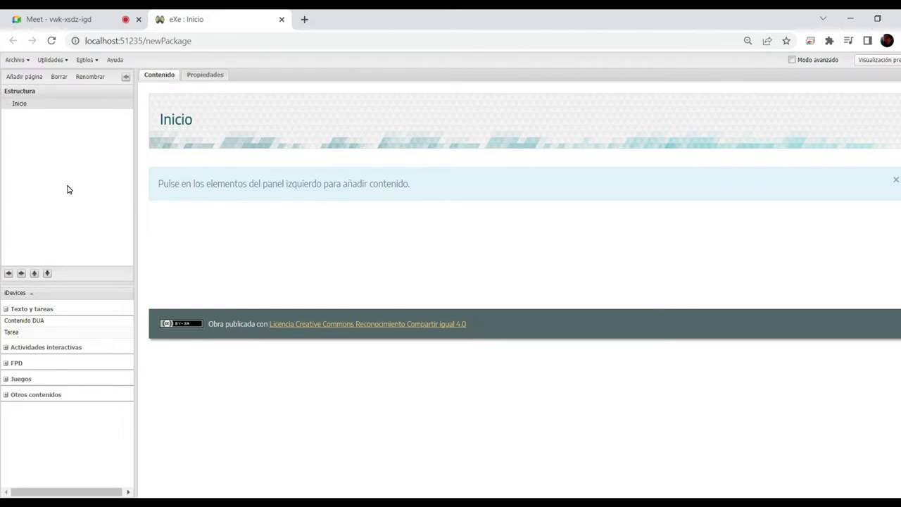
key("ctrl+plus")
key("ctrl+plus")
key("ctrl+plus")
key("ctrl+plus")
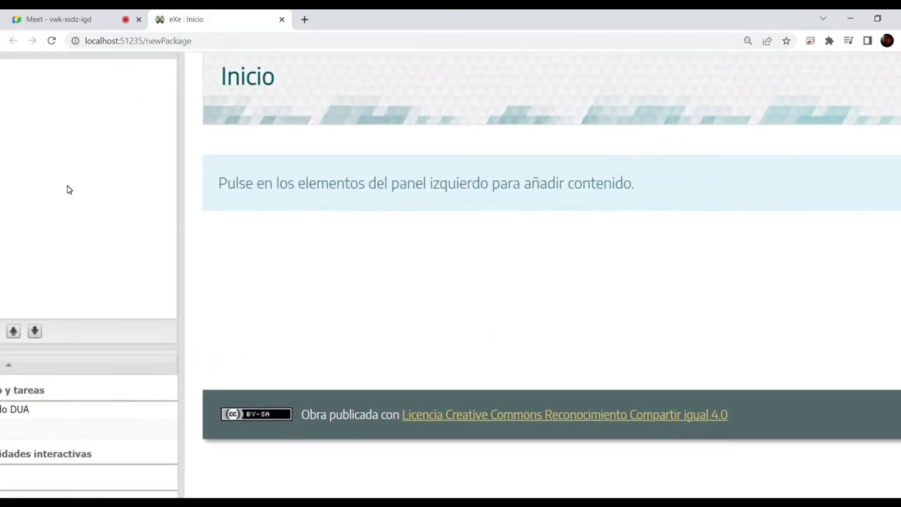
scroll(71, 271, "down", 3)
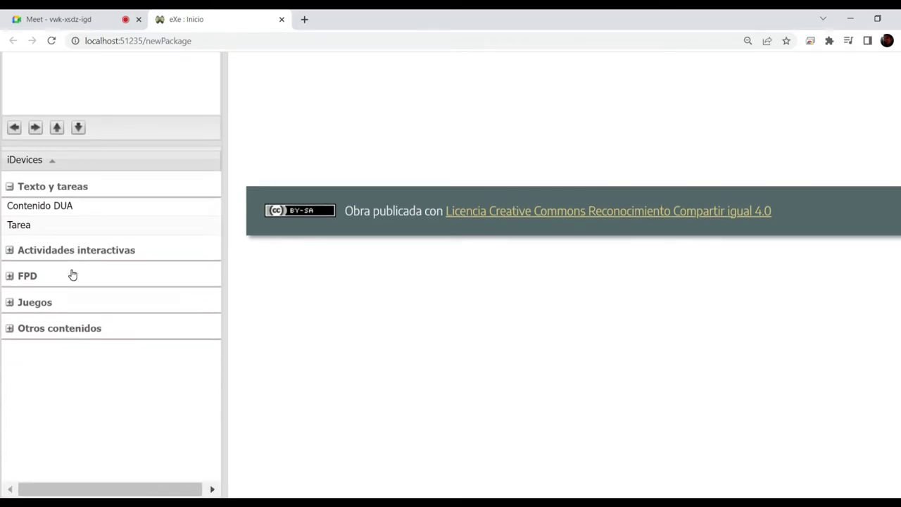
scroll(72, 274, "up", 4)
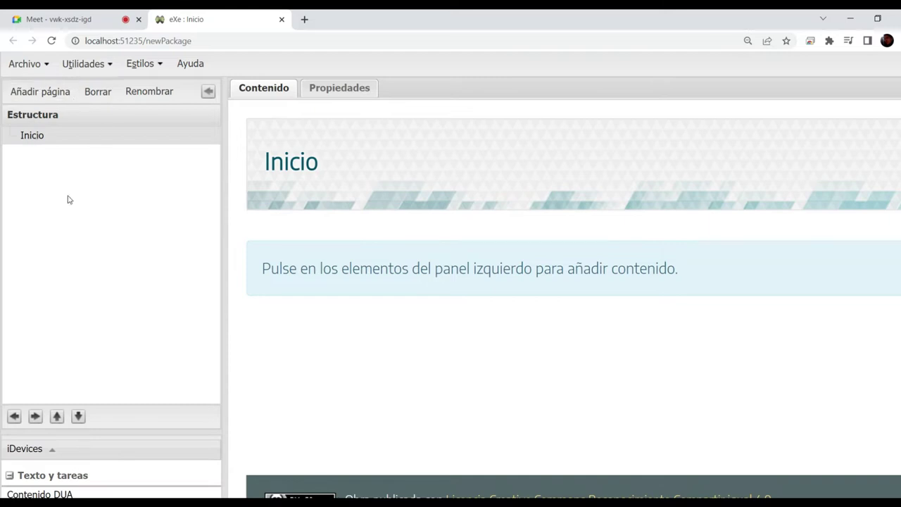
left_click(40, 94)
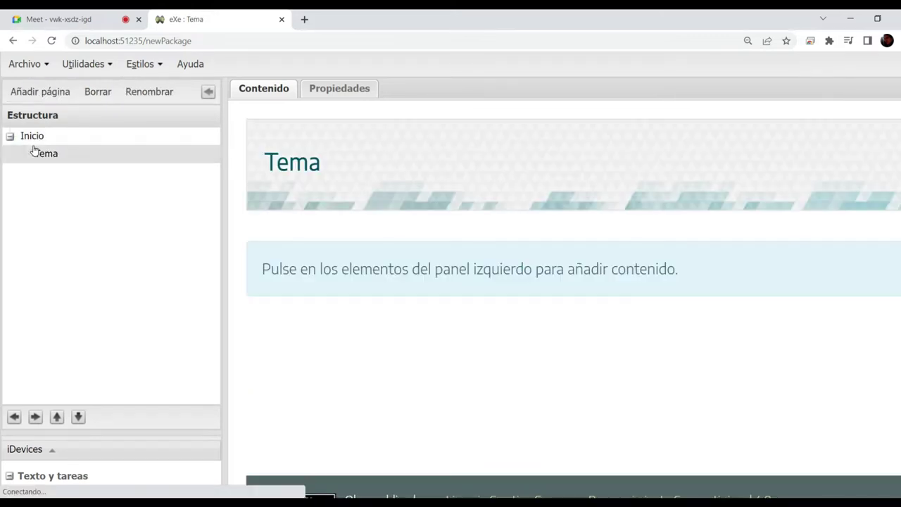
double_click(34, 153)
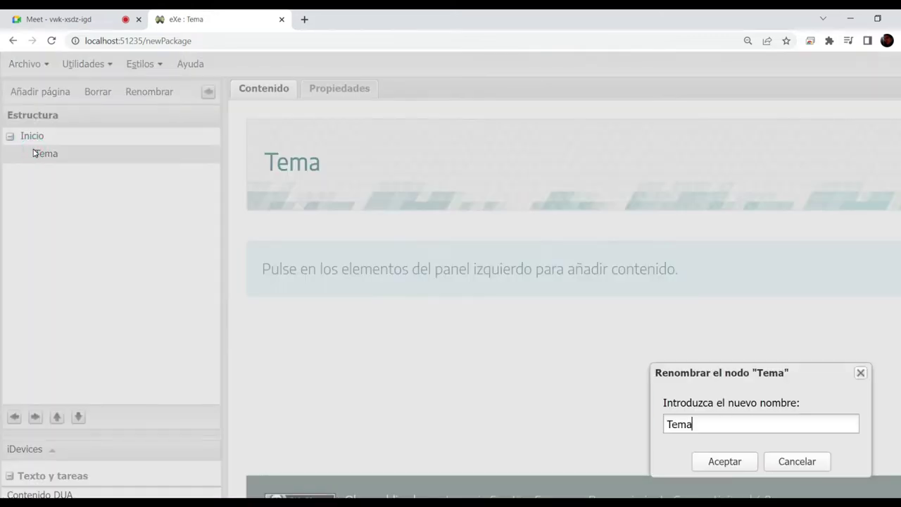
double_click(697, 424)
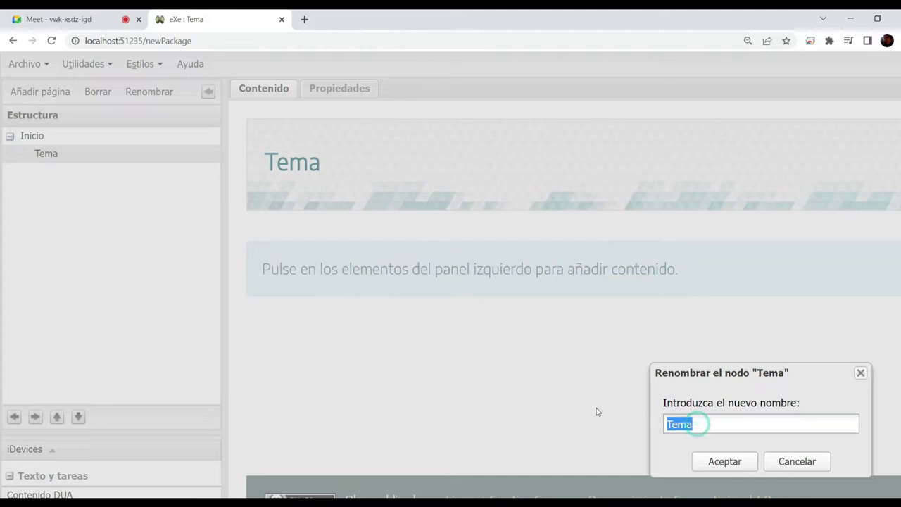
type("Unidad 1")
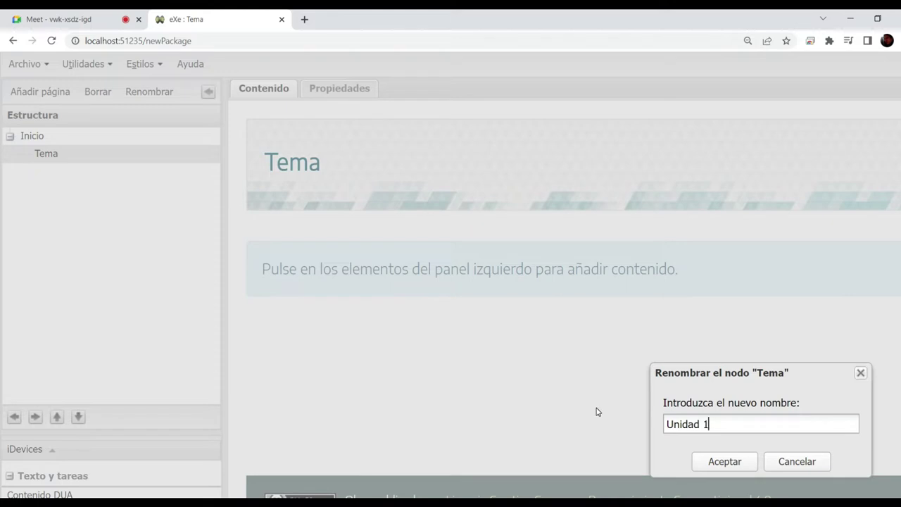
left_click(719, 461)
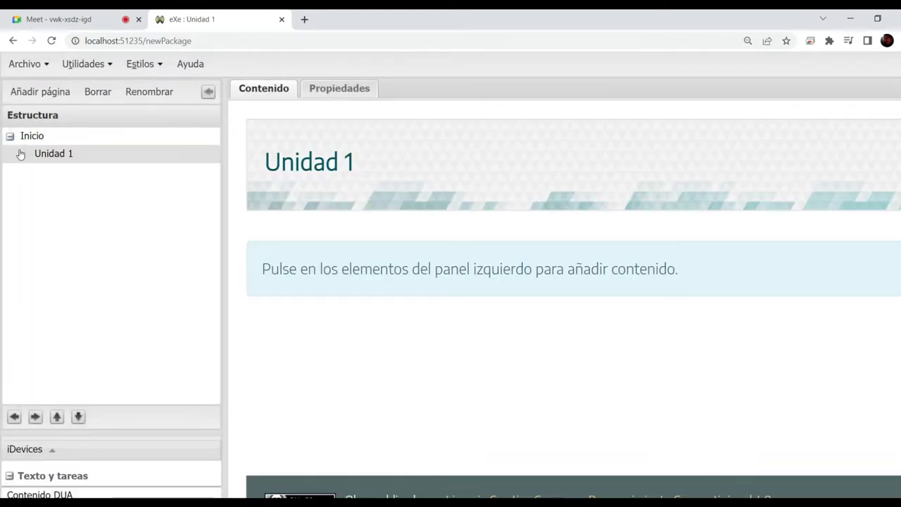
Add a second page under Inicio and name it Unidad 2
left_click(30, 141)
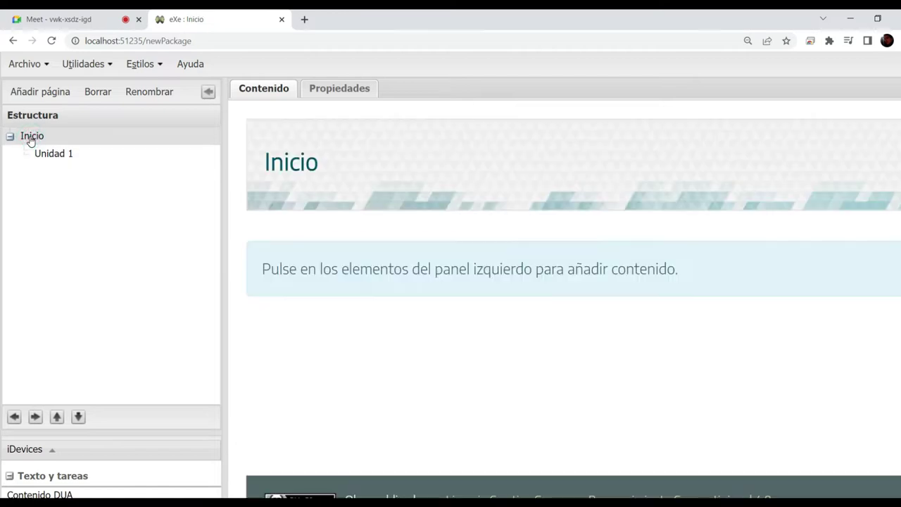
left_click(44, 92)
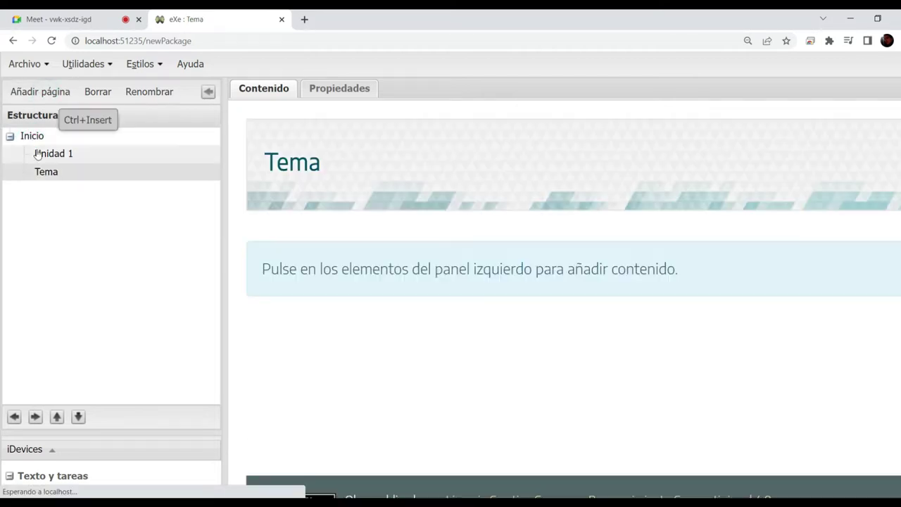
double_click(42, 173)
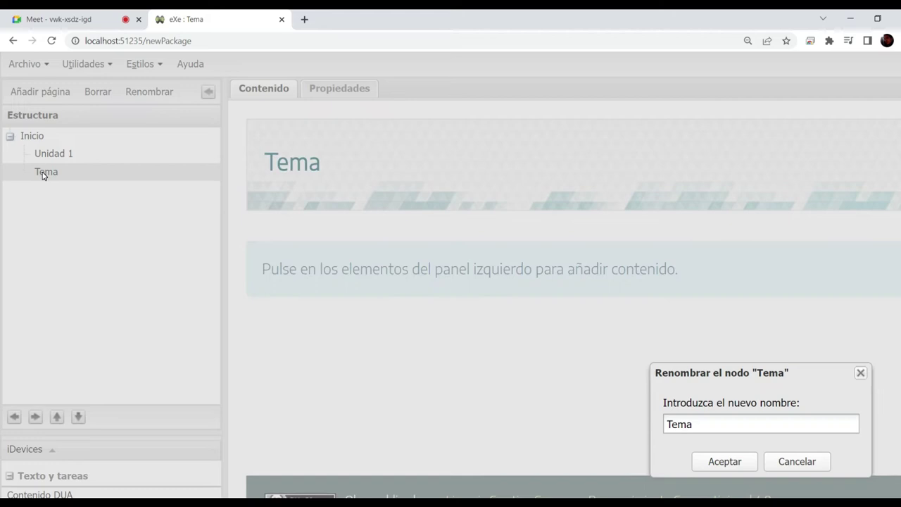
key("Delete")
key("Delete")
key("Delete")
key("Delete")
type("Unidad")
left_click(702, 465)
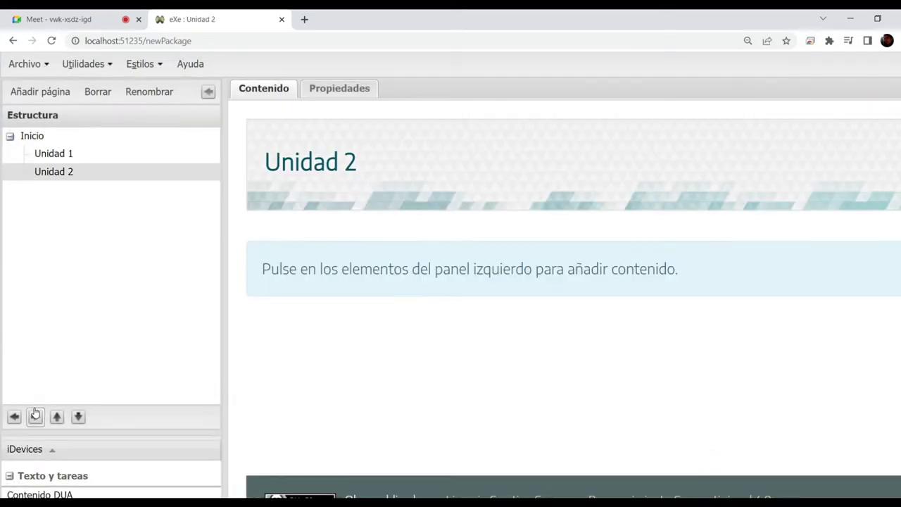
Try reordering Unidad 2 up and down, and nest it under Unidad 1 before restoring its original level
left_click(57, 417)
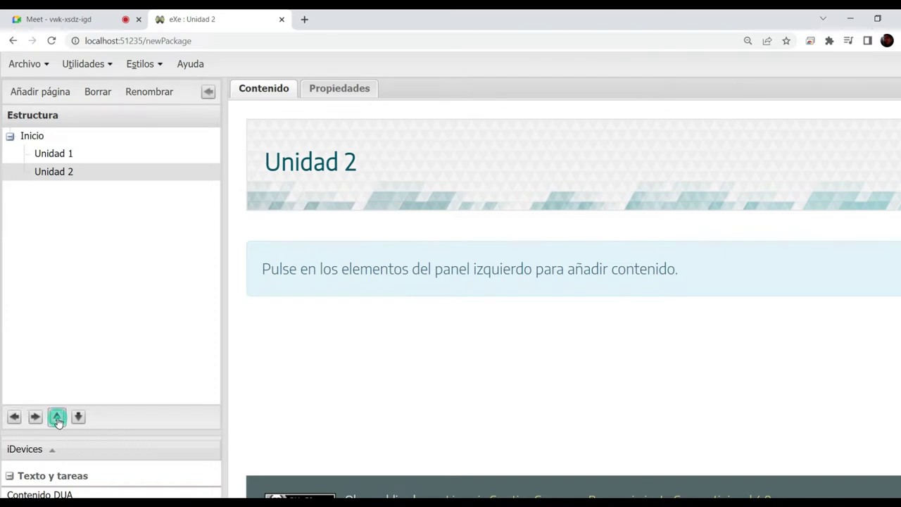
left_click(78, 416)
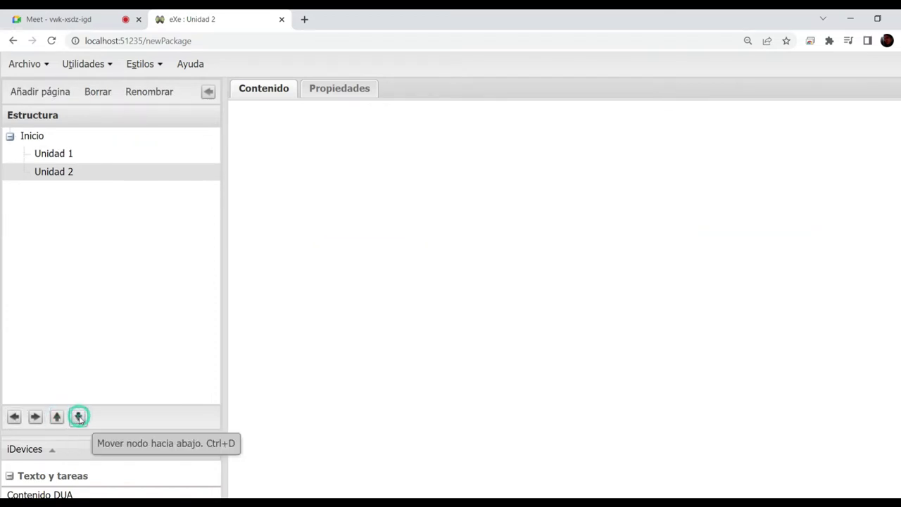
left_click(35, 416)
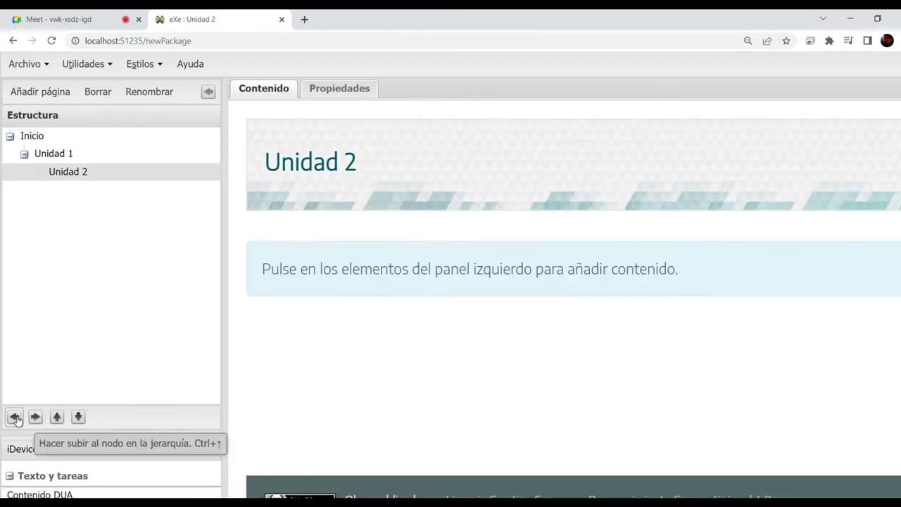
left_click(15, 417)
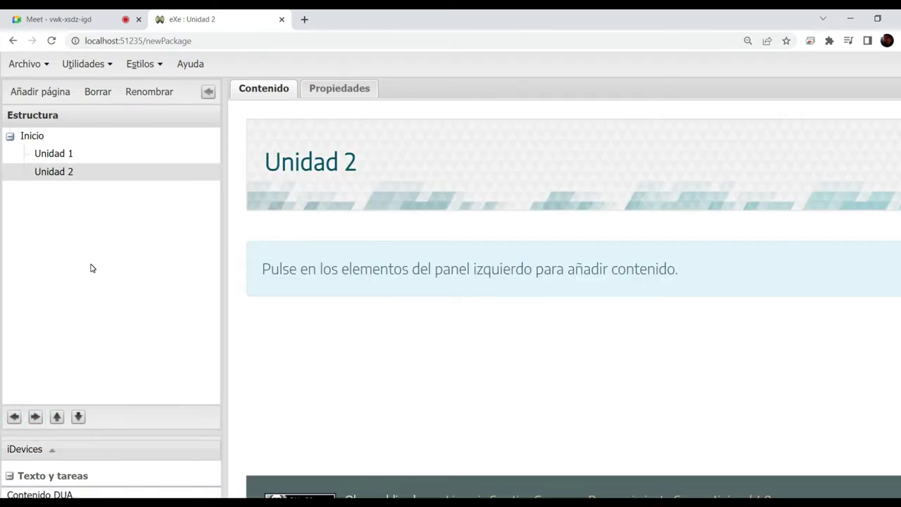
Look over the iDevices categories and check the Google Meet call messages before returning to the eXeLearning page structure
scroll(90, 268, "down", 4)
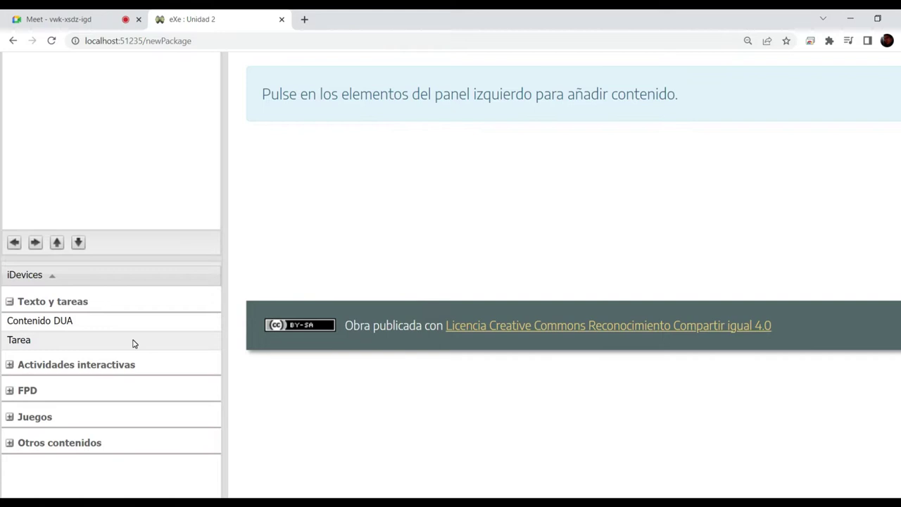
scroll(134, 343, "down", 1)
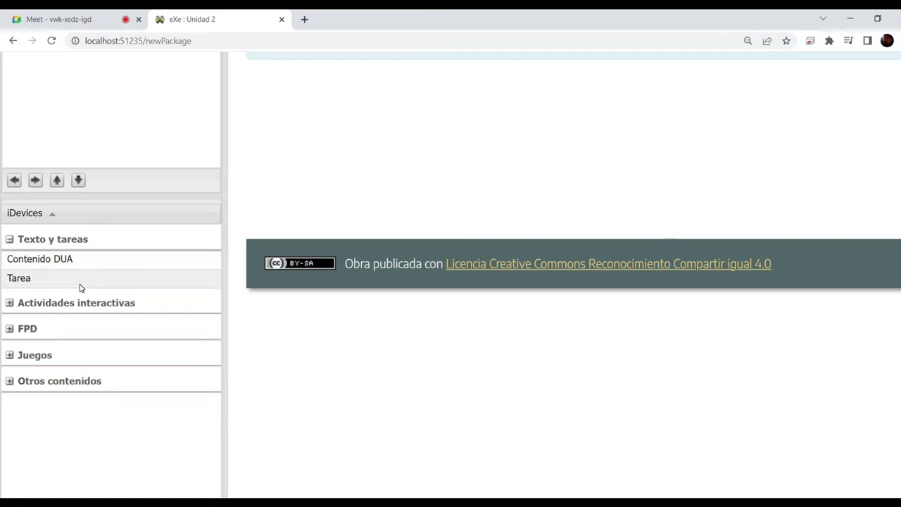
left_click(52, 20)
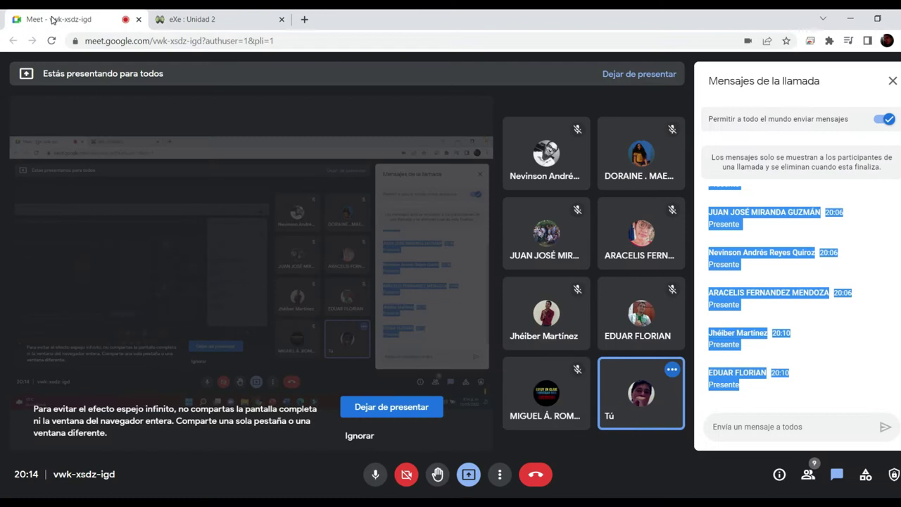
left_click(206, 18)
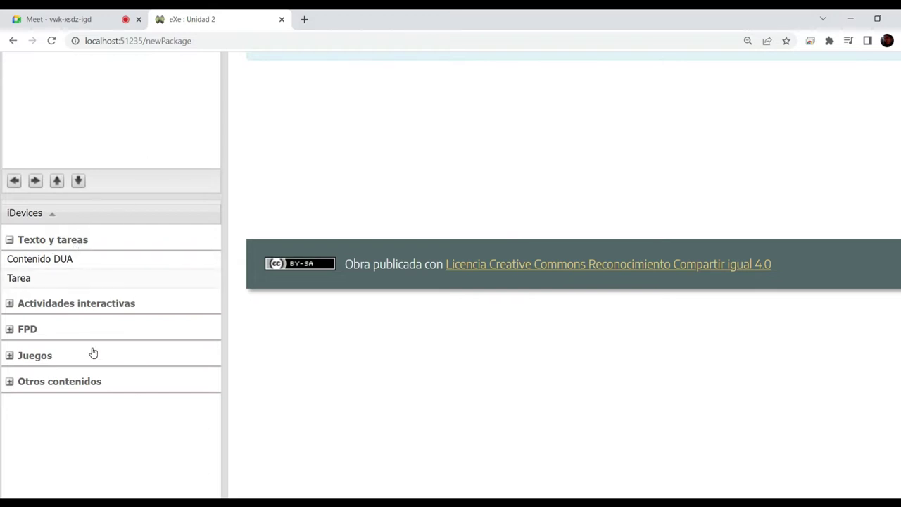
scroll(134, 175, "up", 3)
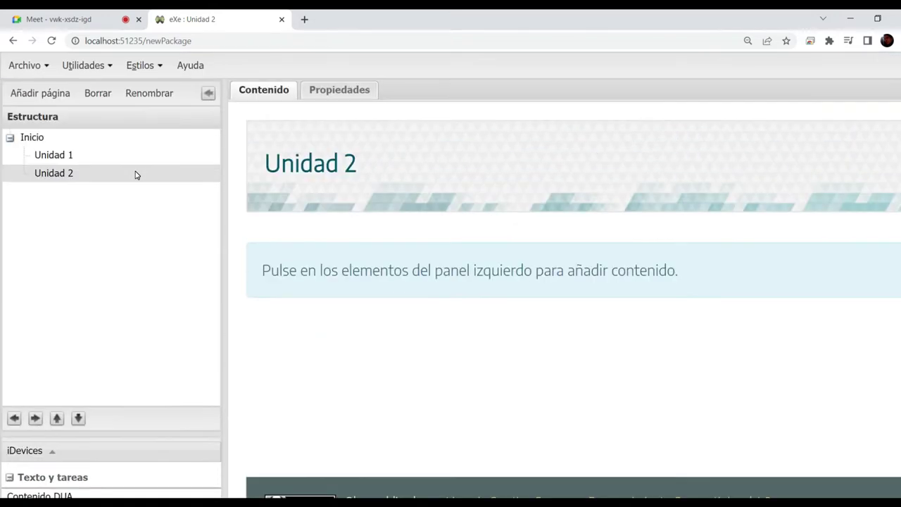
Turn on Modo avanzado and open the list of available iDevices for editing
scroll(545, 122, "right", 8)
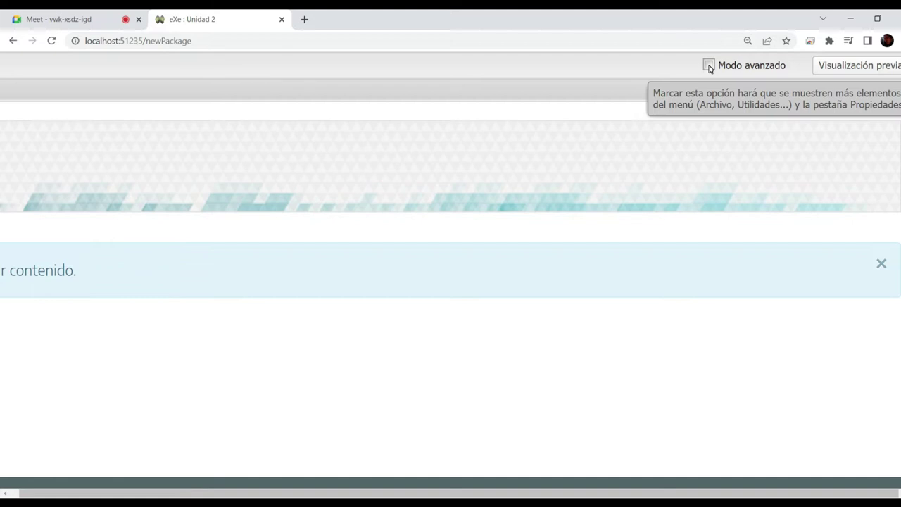
left_click(708, 65)
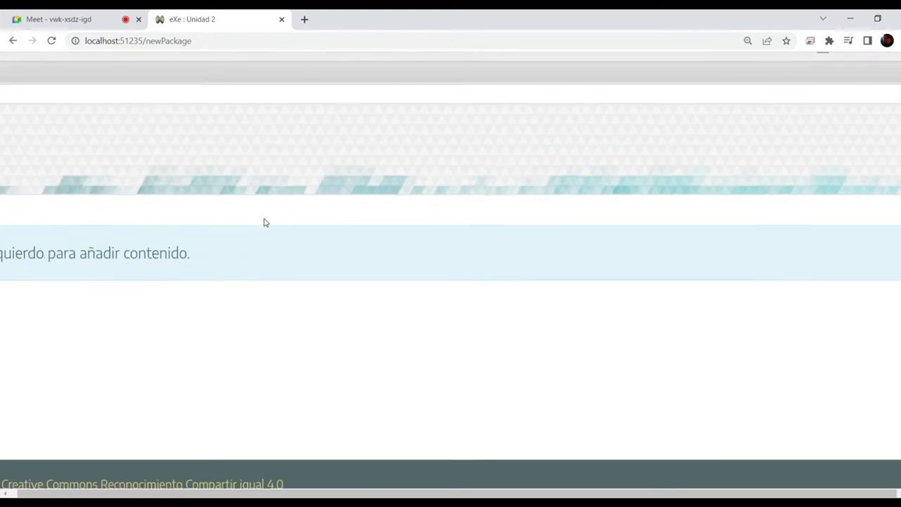
scroll(266, 223, "down", 1)
scroll(266, 222, "down", 3)
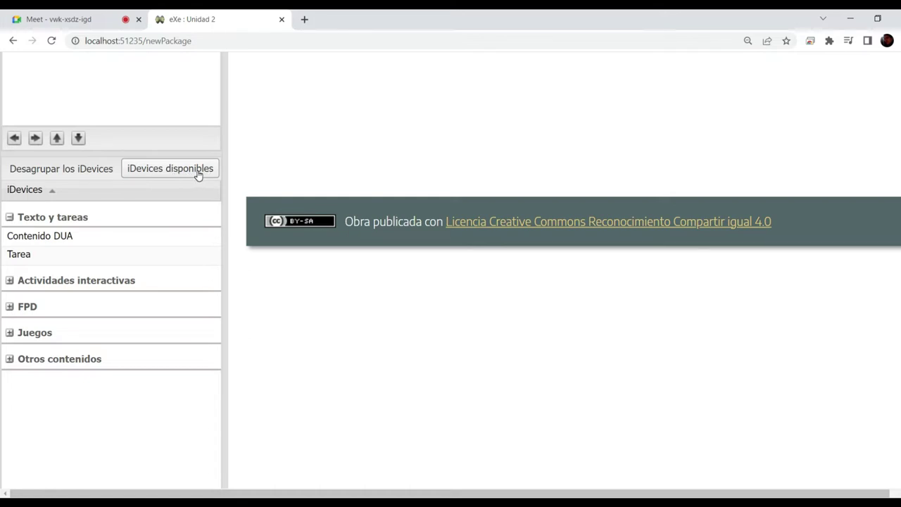
left_click(200, 174)
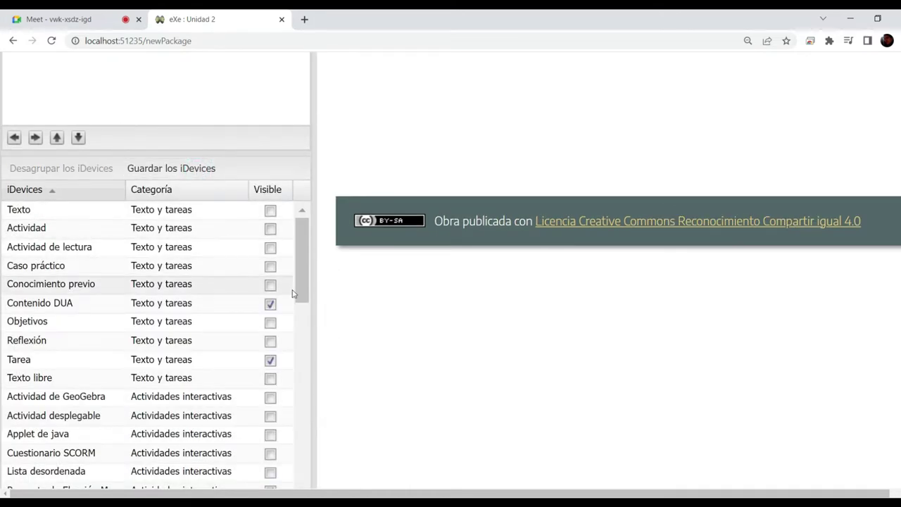
Make the Texto iDevice in the Texto y tareas category visible and save the iDevices selection
scroll(293, 320, "down", 8)
scroll(293, 320, "down", 5)
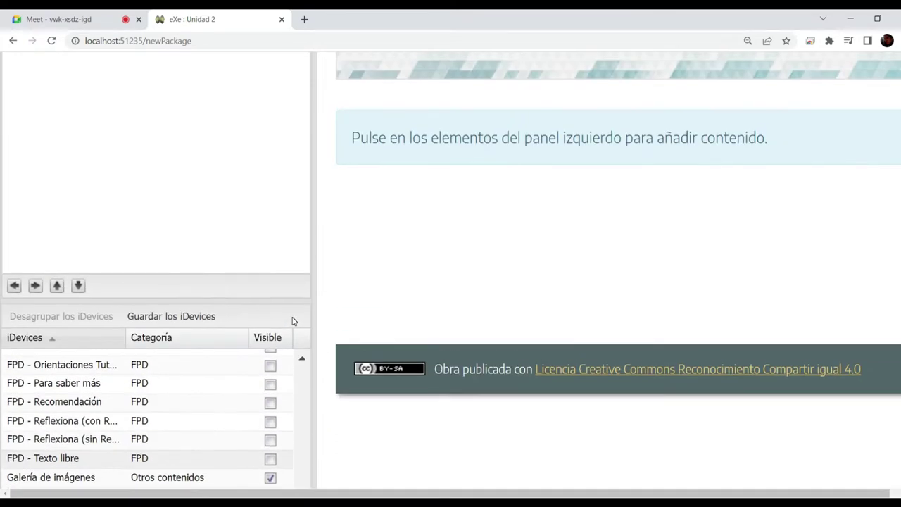
scroll(292, 320, "down", 1)
left_click(302, 294)
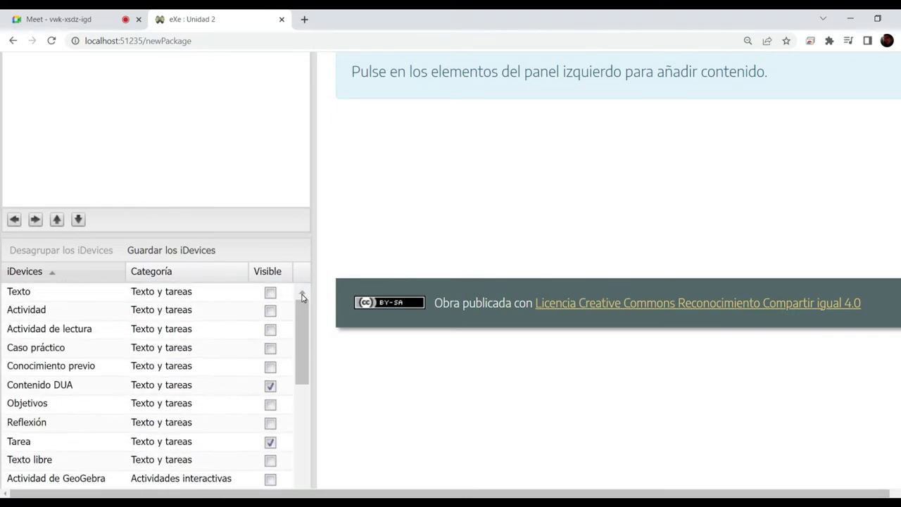
scroll(364, 432, "down", 2)
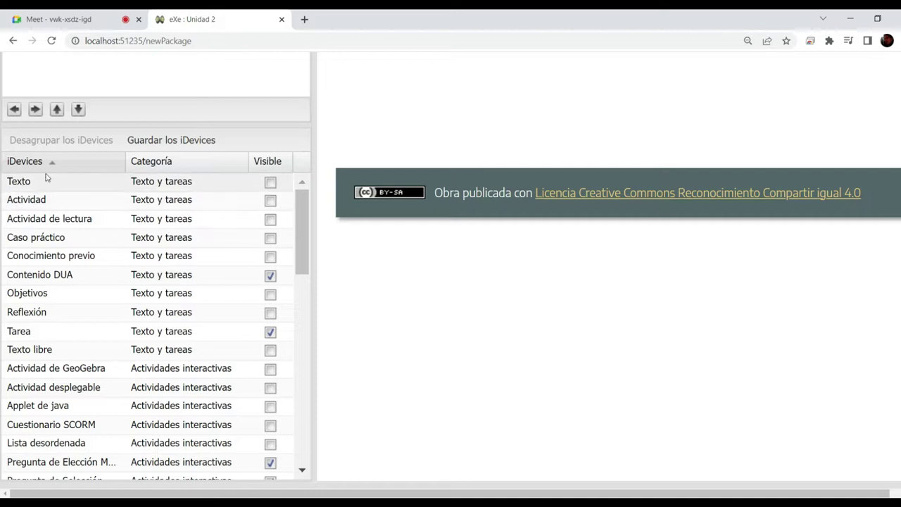
left_click(271, 183)
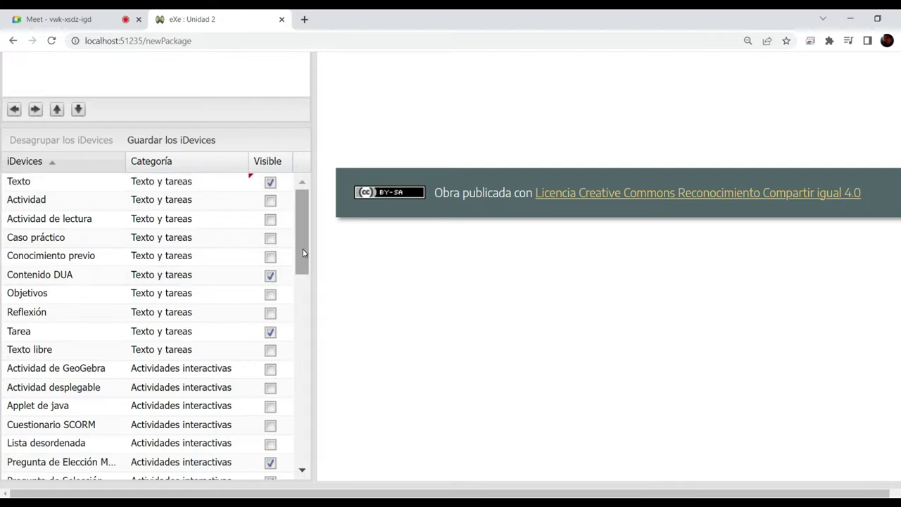
left_click_drag(304, 252, 303, 431)
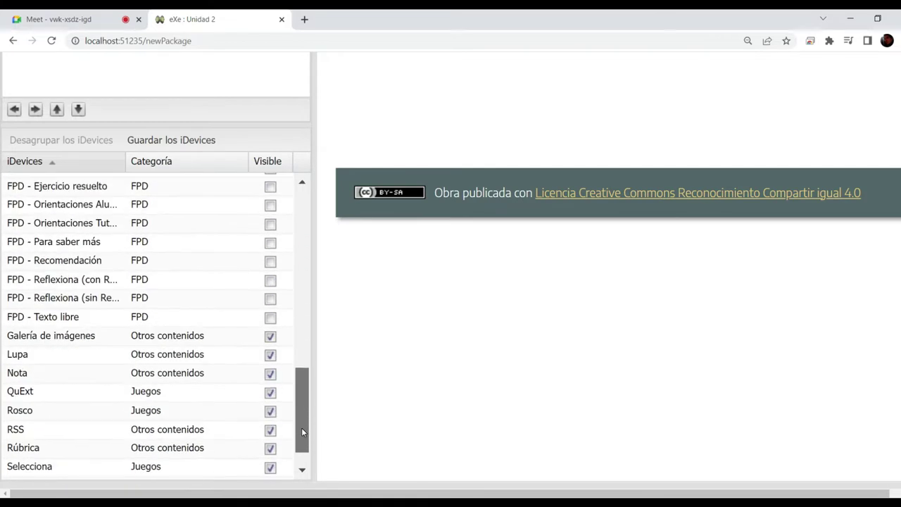
scroll(301, 429, "down", 1)
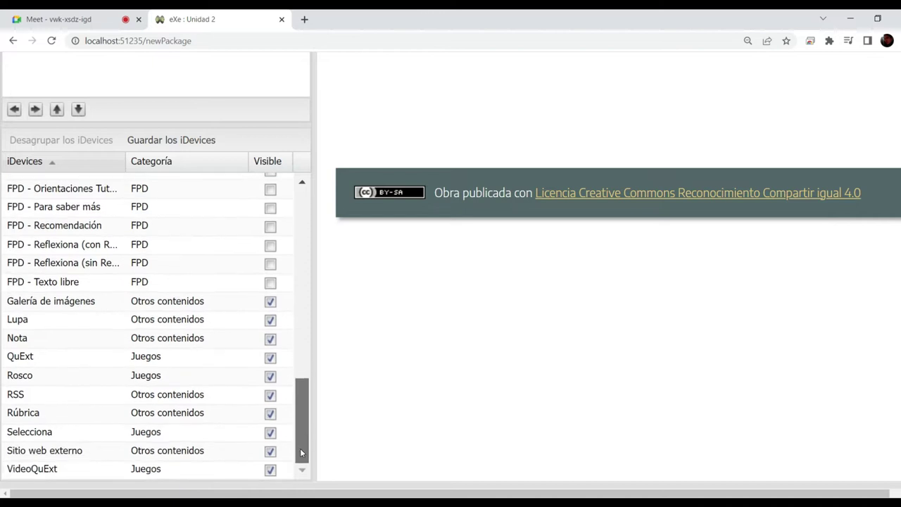
left_click_drag(298, 458, 302, 197)
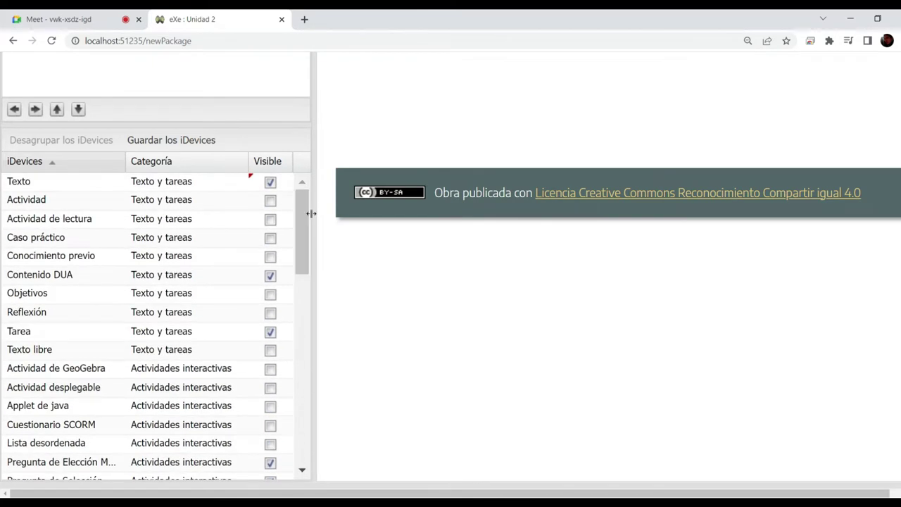
left_click(171, 141)
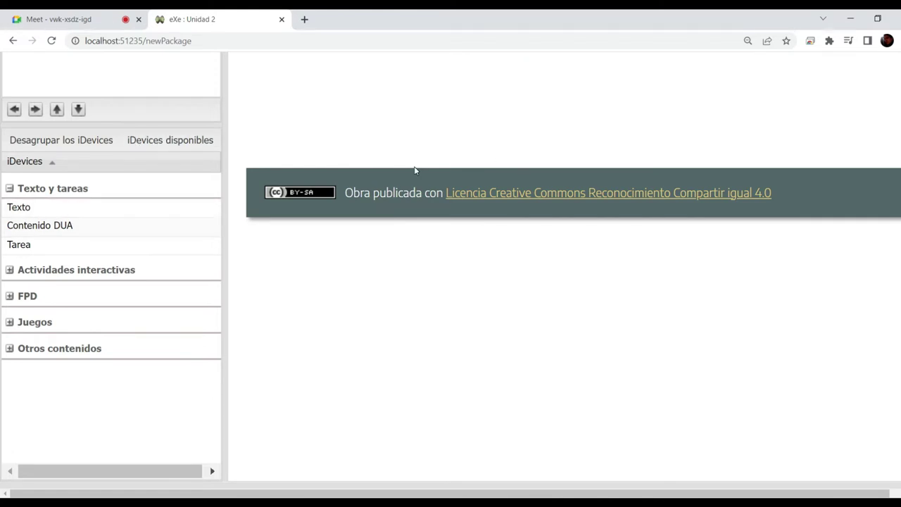
Turn off Modo avanzado and open the Unidad 1 page
scroll(828, 135, "right", 8)
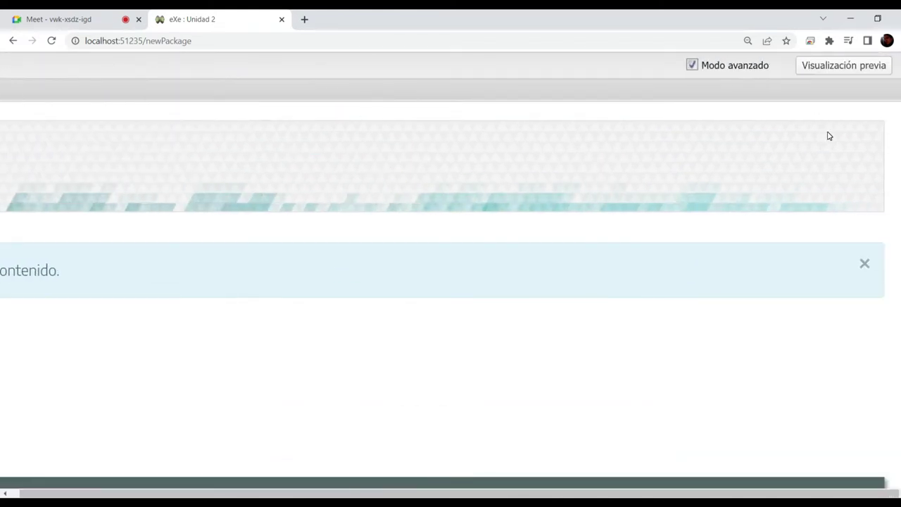
left_click(693, 66)
scroll(402, 190, "left", 8)
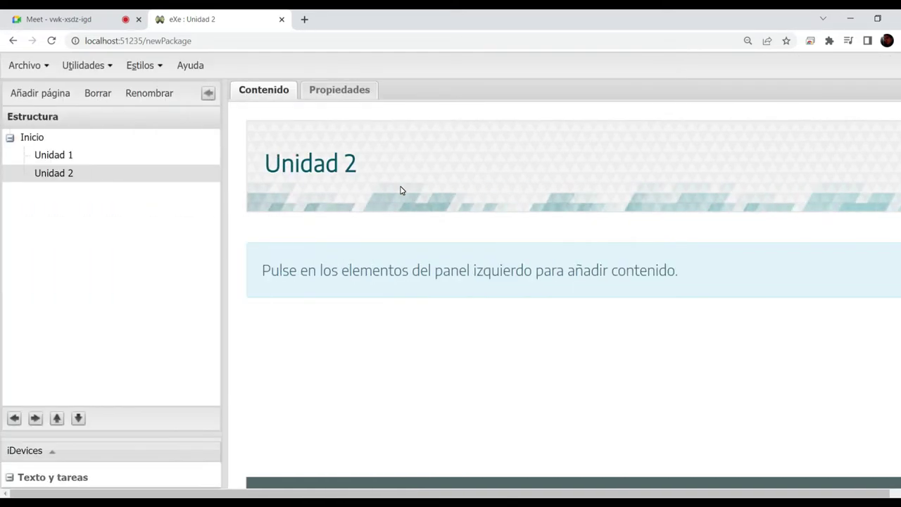
scroll(81, 338, "down", 5)
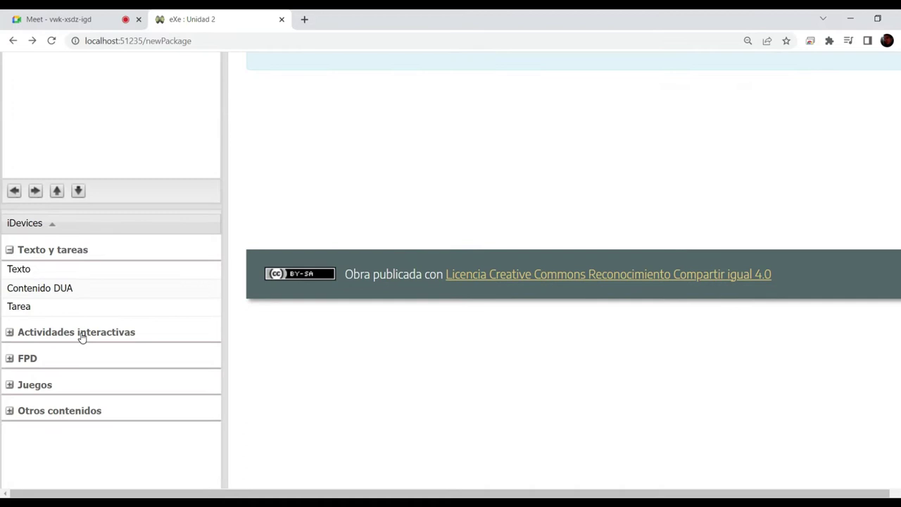
scroll(82, 338, "up", 3)
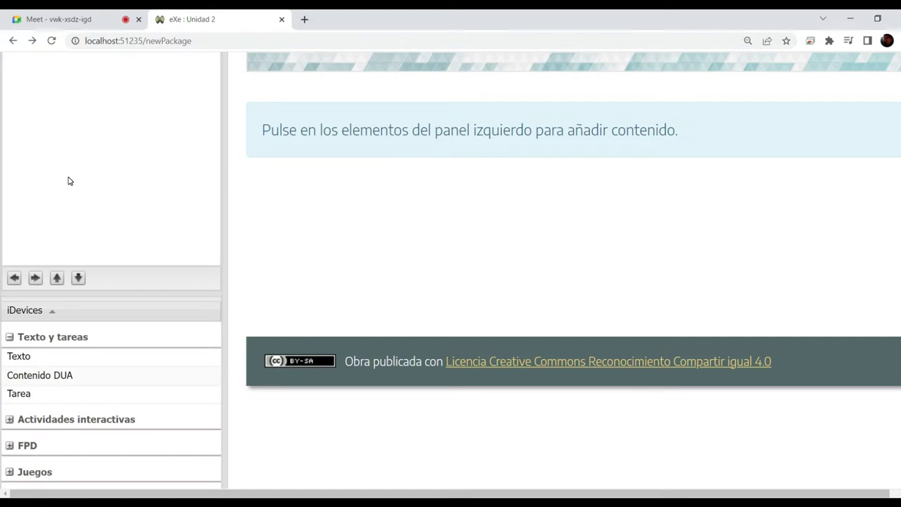
scroll(69, 181, "up", 4)
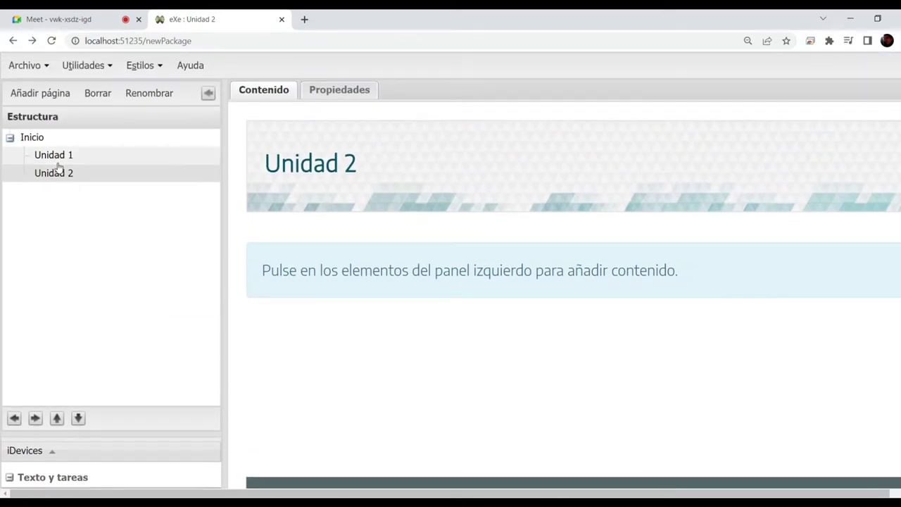
left_click(55, 155)
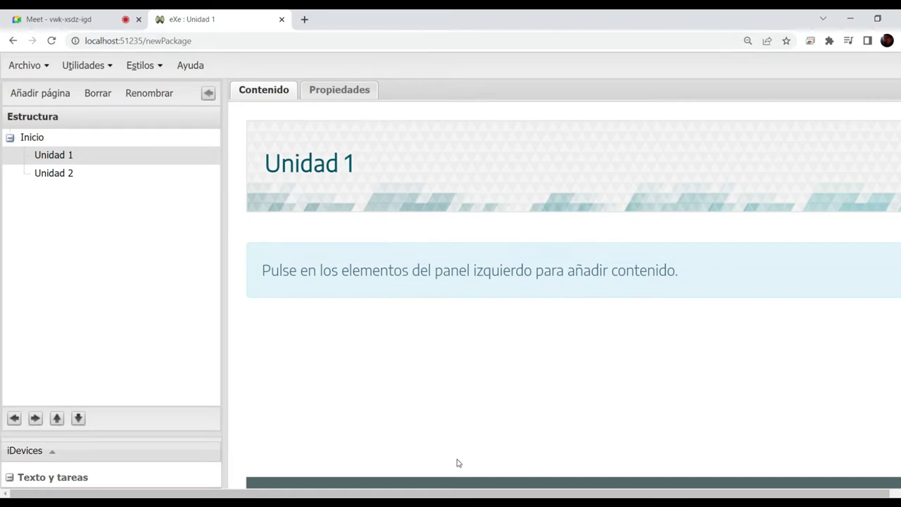
Switch to PRELIMINARES.doc in Word and copy the PRESENTACIÓN heading with its first two paragraphs, through "revaluados."
mouse_move(525, 503)
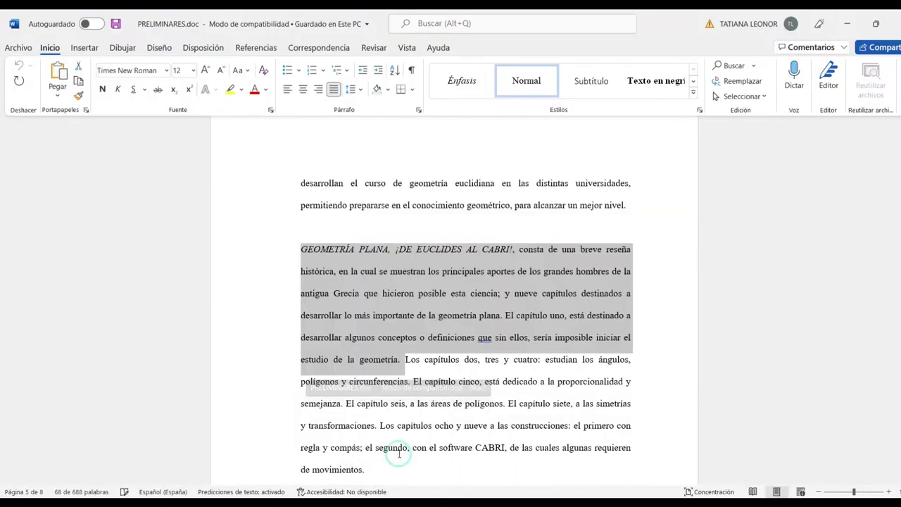
left_click(400, 454)
scroll(385, 305, "up", 20)
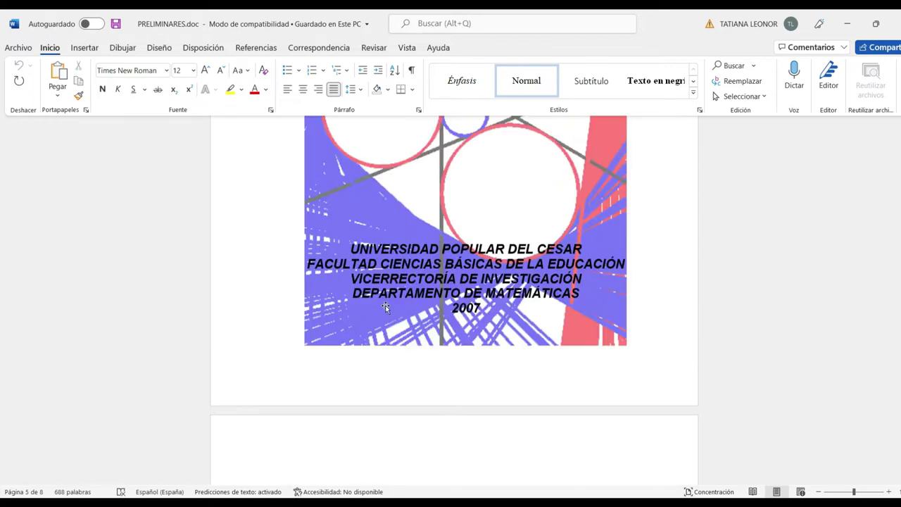
scroll(386, 307, "down", 10)
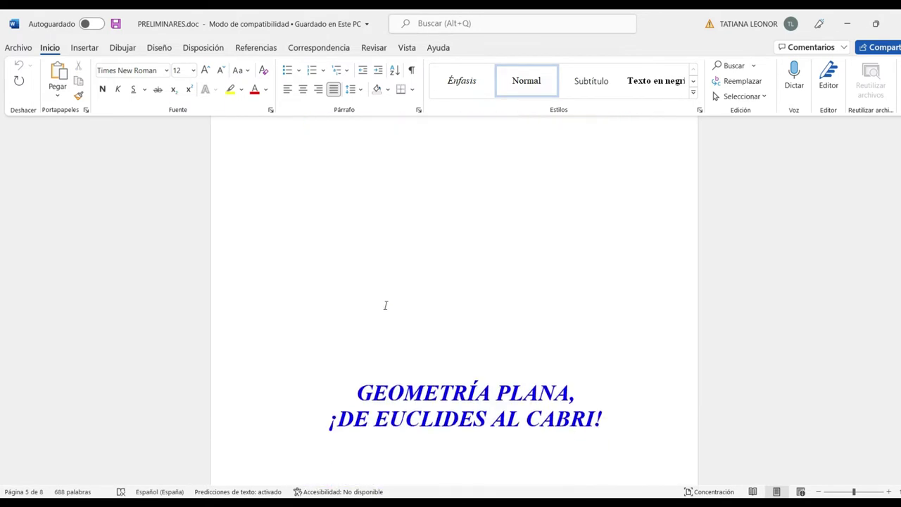
scroll(386, 306, "down", 15)
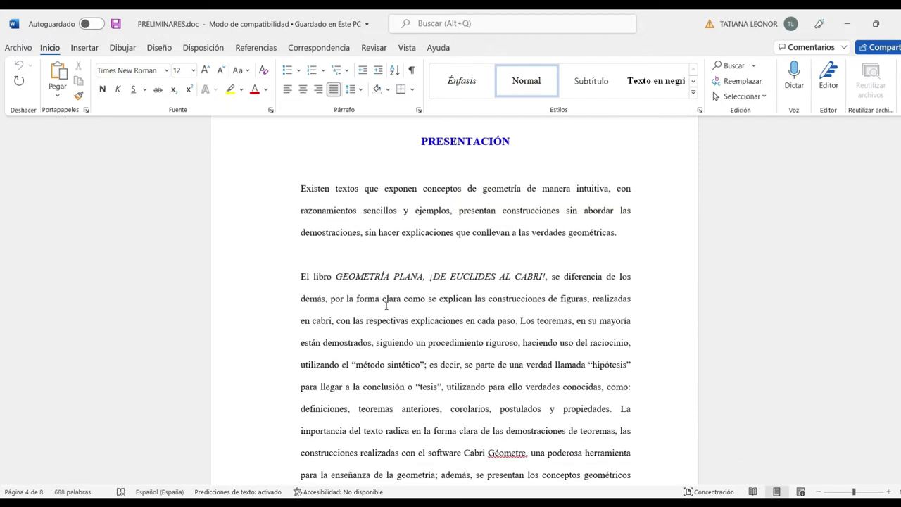
scroll(385, 305, "up", 1)
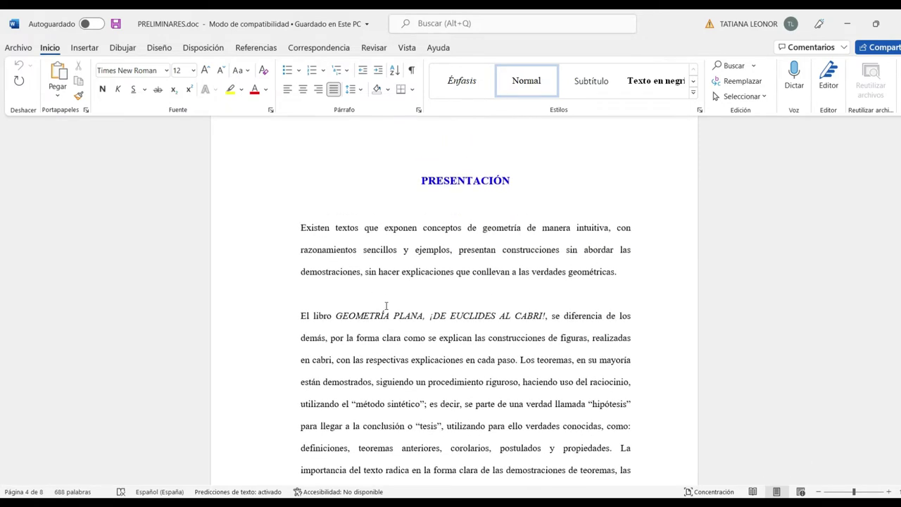
scroll(386, 305, "down", 1)
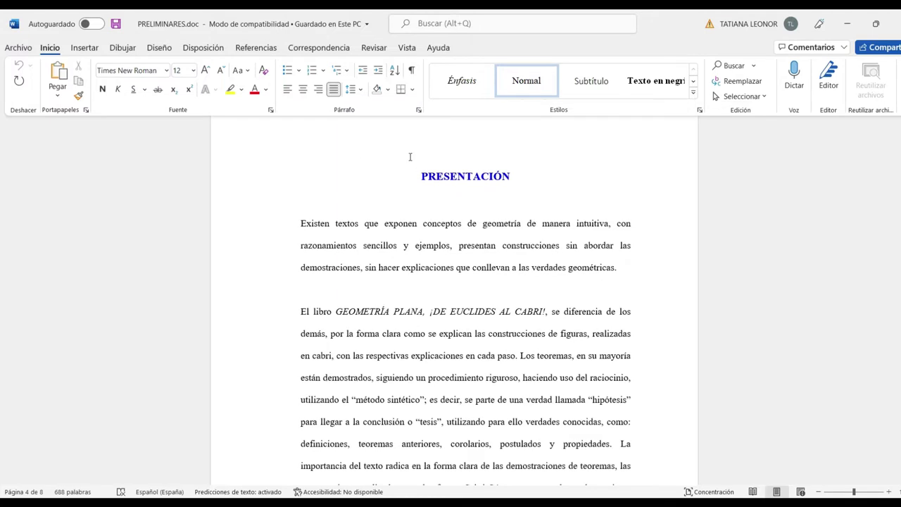
left_click_drag(420, 176, 350, 264)
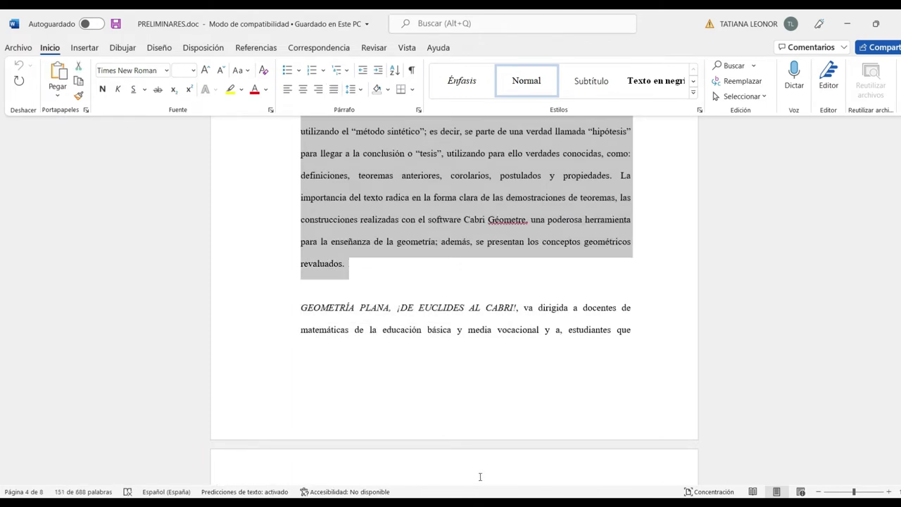
Return to eXeLearning and add a Texto iDevice to the Unidad 1 page
mouse_move(524, 501)
mouse_move(471, 501)
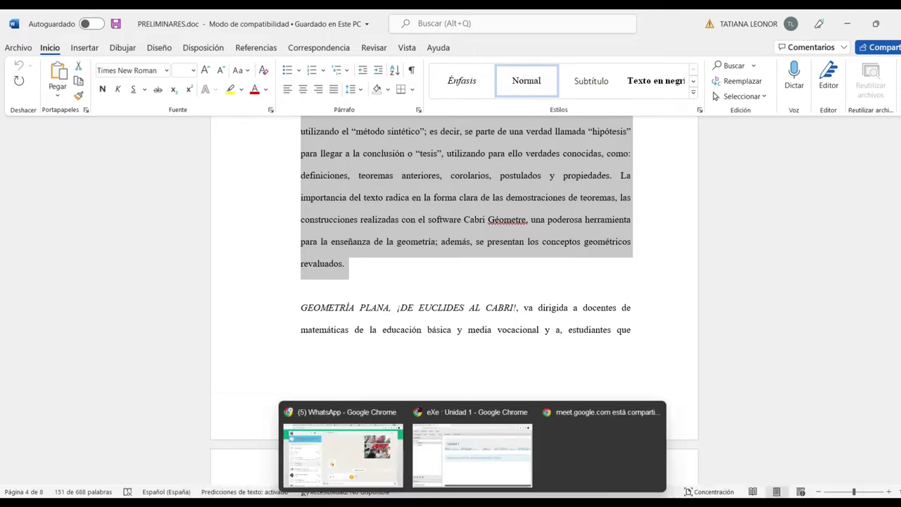
left_click(472, 459)
left_click(67, 158)
scroll(80, 338, "down", 2)
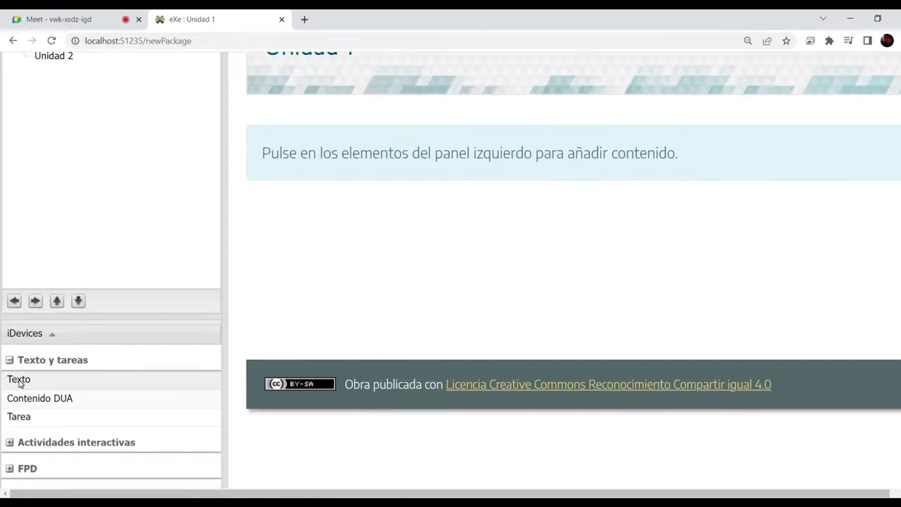
left_click(20, 384)
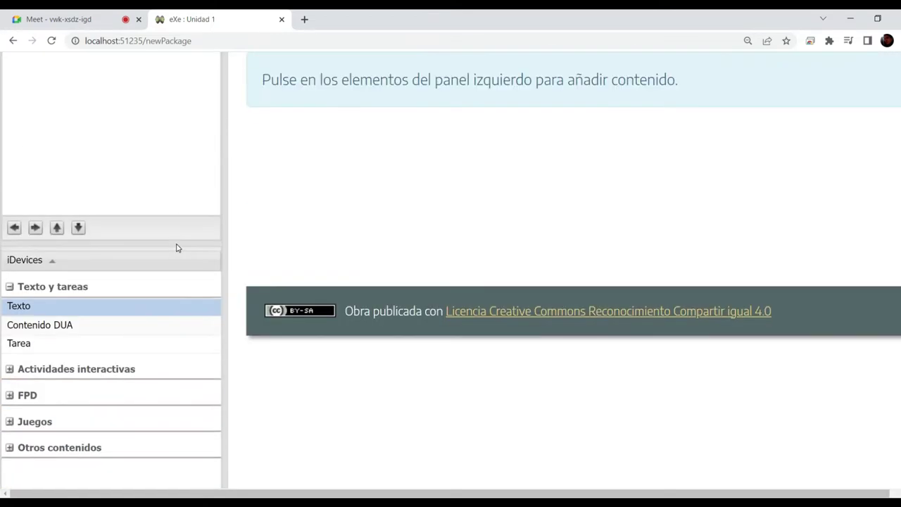
left_click(26, 312)
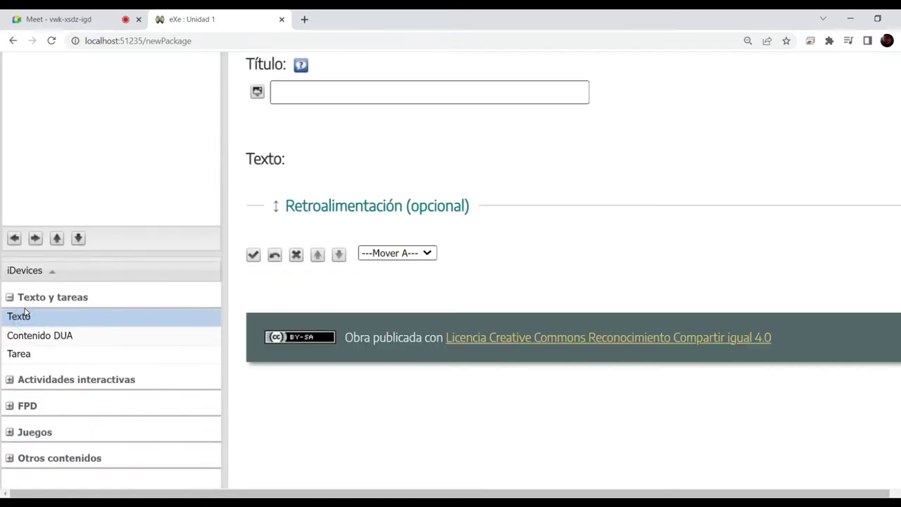
Paste the copied Word passage into the Texto body of the new iDevice
right_click(435, 147)
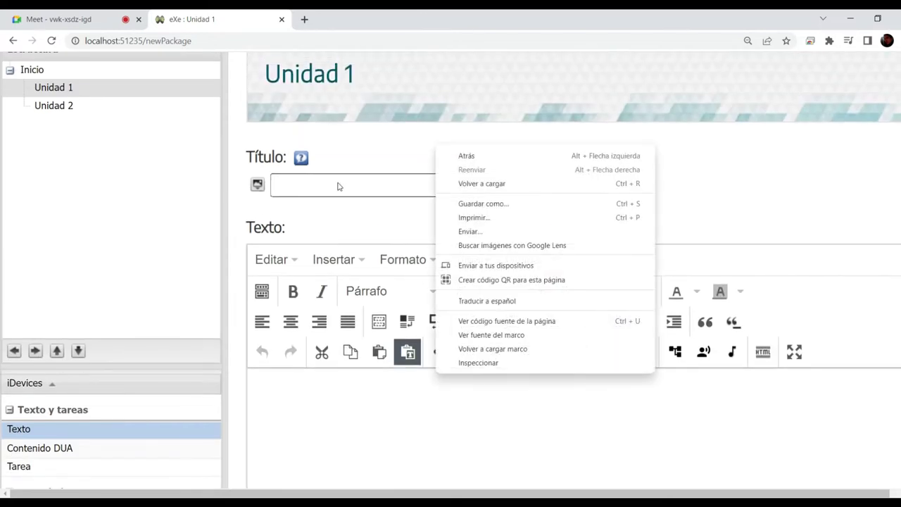
left_click(325, 185)
left_click(324, 390)
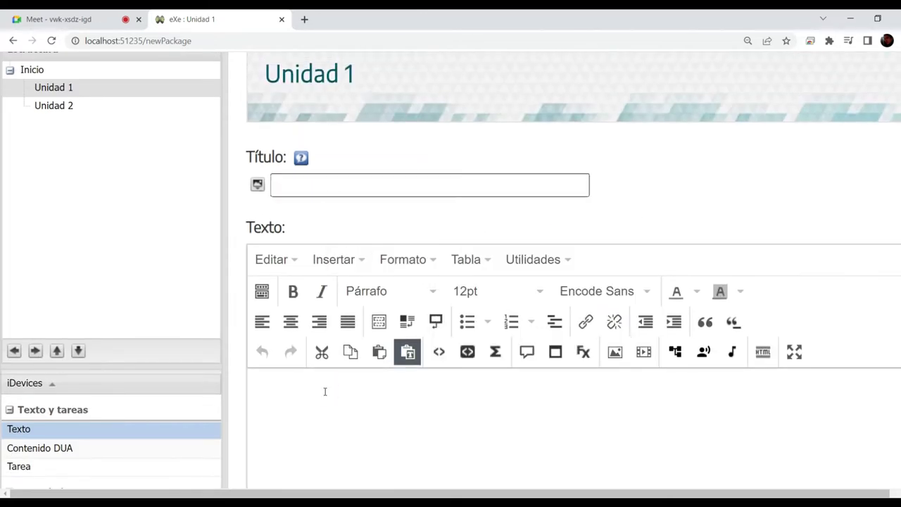
key("ctrl+v")
scroll(325, 391, "up", 5)
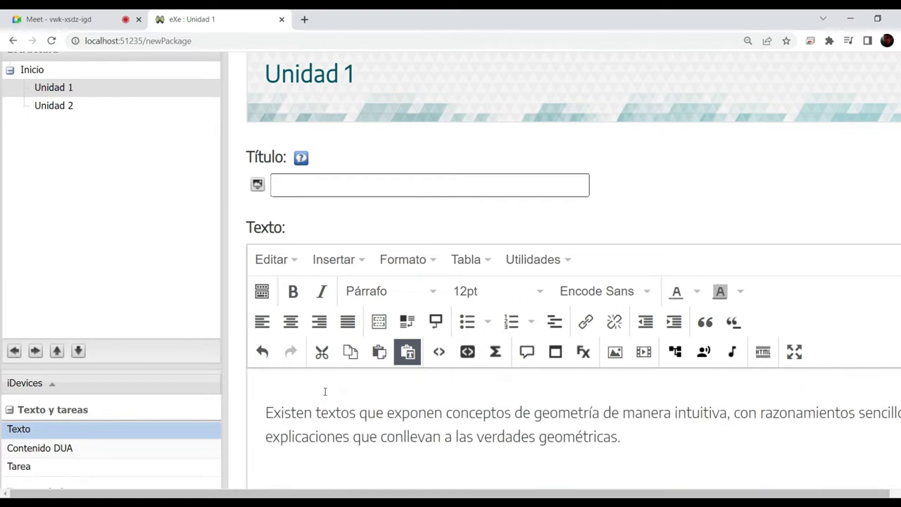
Move the PRESENTACIÓN heading out of the pasted body text and into the iDevice's Título field
double_click(313, 432)
key("ctrl+c")
key("BackSpace")
left_click(302, 206)
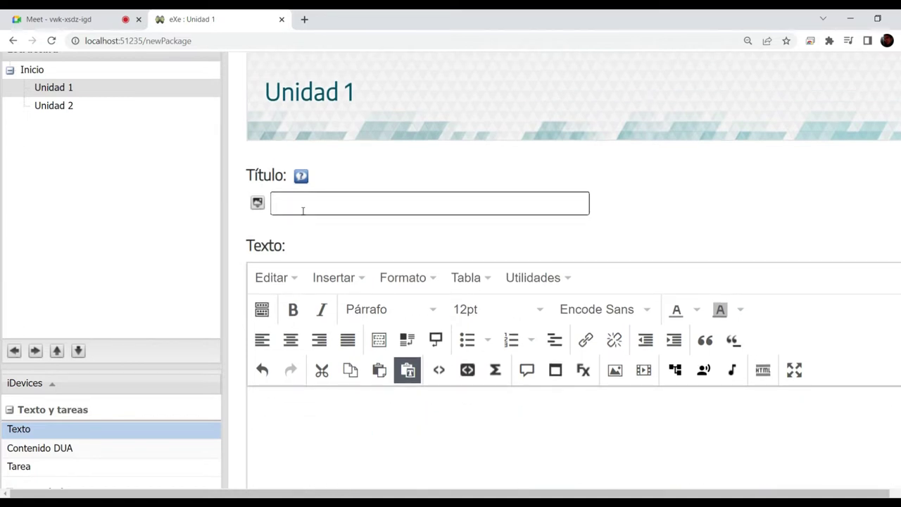
left_click(301, 205)
key("ctrl+v")
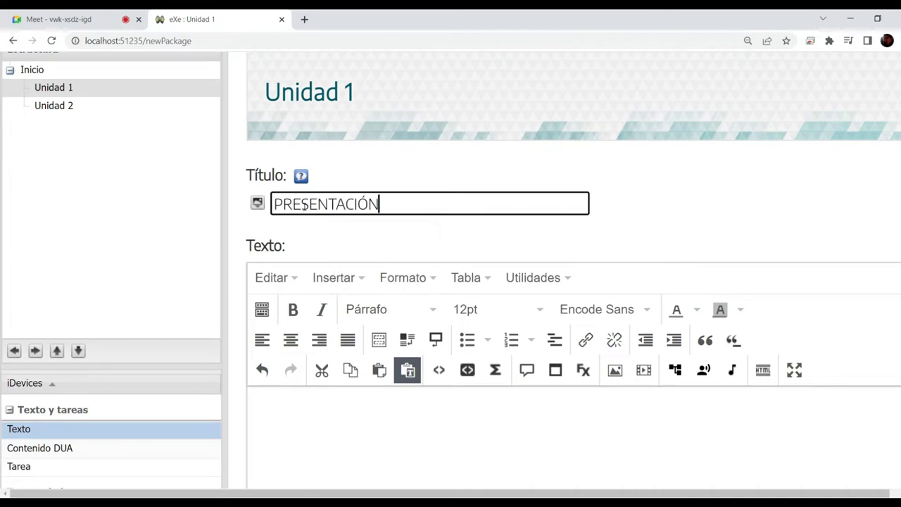
scroll(315, 425, "down", 2)
scroll(315, 424, "up", 2)
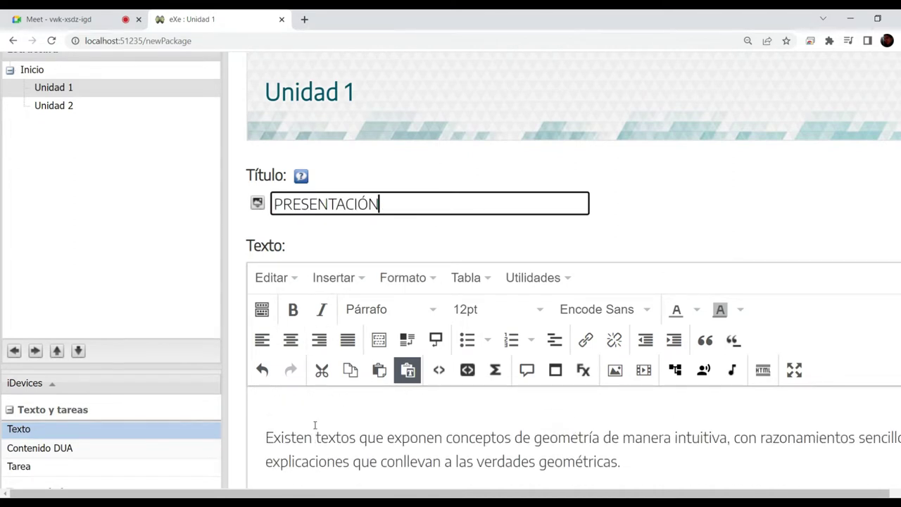
Expand the Texto body editor to full screen and remove the empty lines above the paragraph beginning "Existen textos"
scroll(537, 426, "down", 2)
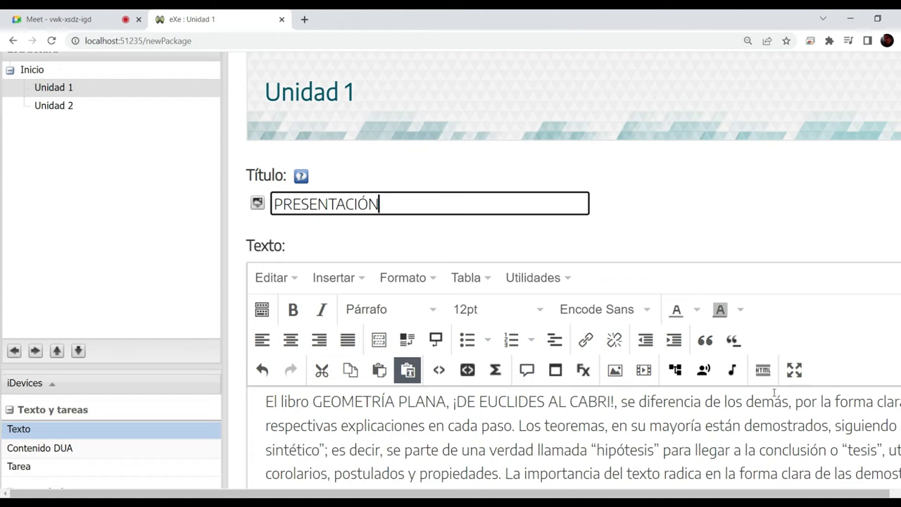
left_click(794, 370)
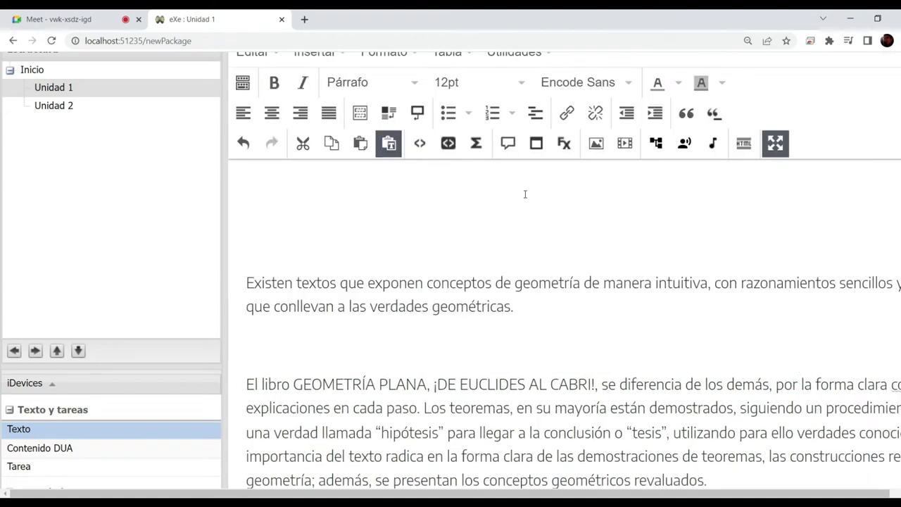
key("Delete")
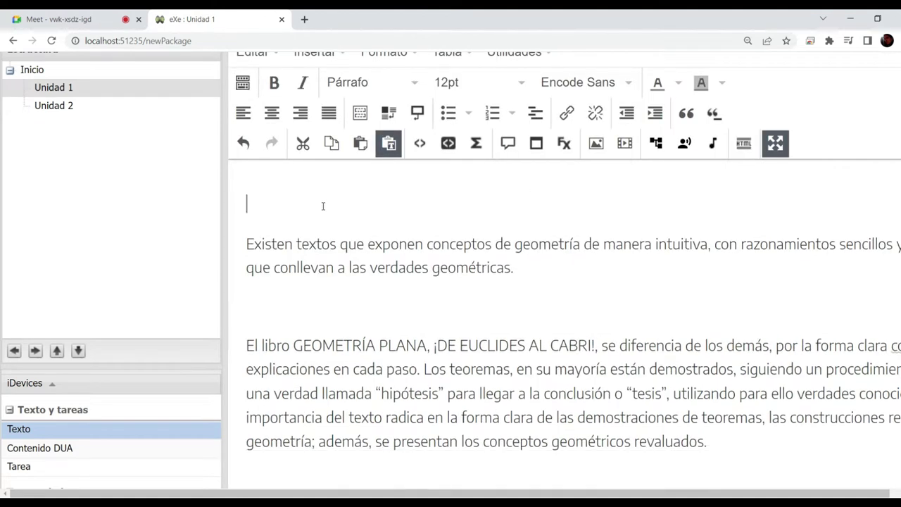
key("Delete")
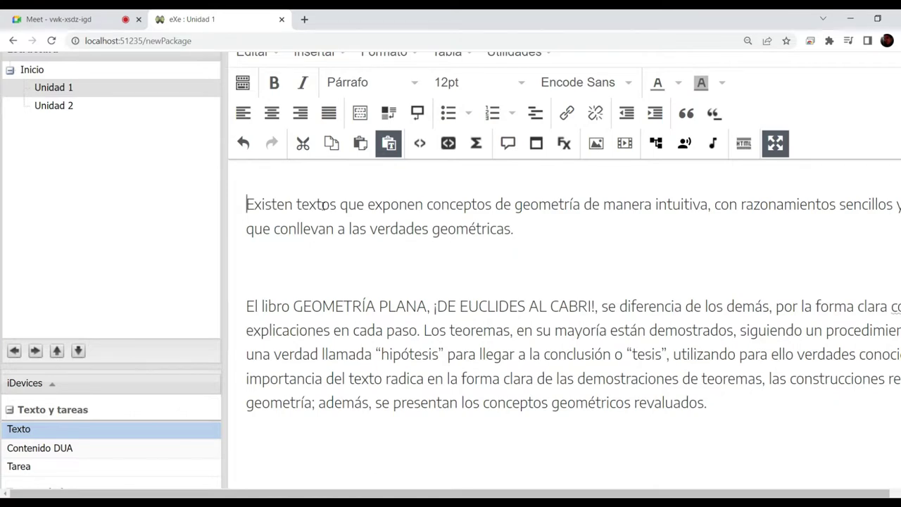
key("ctrl+minus")
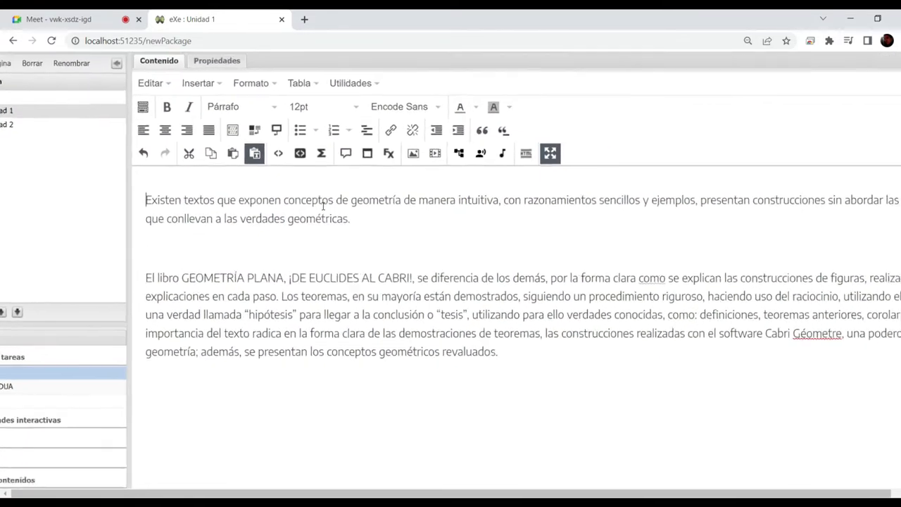
key("ctrl+plus")
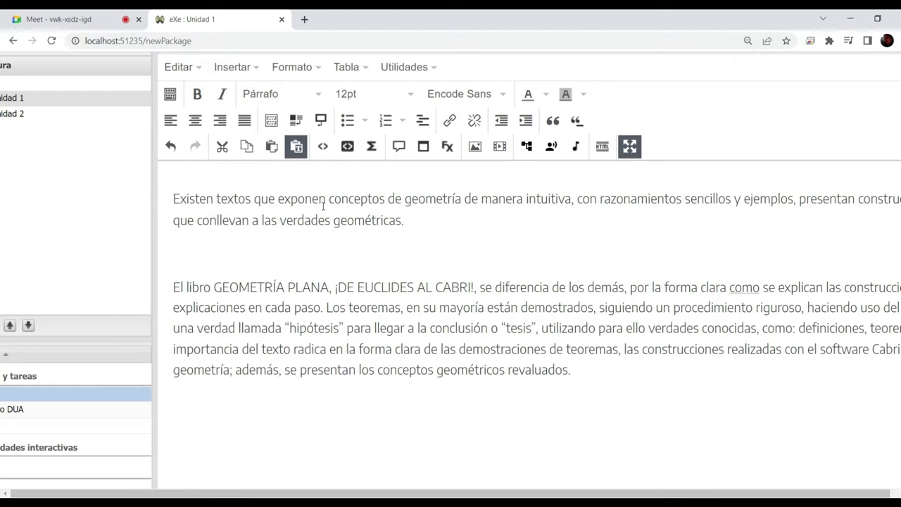
Restore the browser window from its maximized state, then reposition and widen it to fit across the screen
double_click(401, 26)
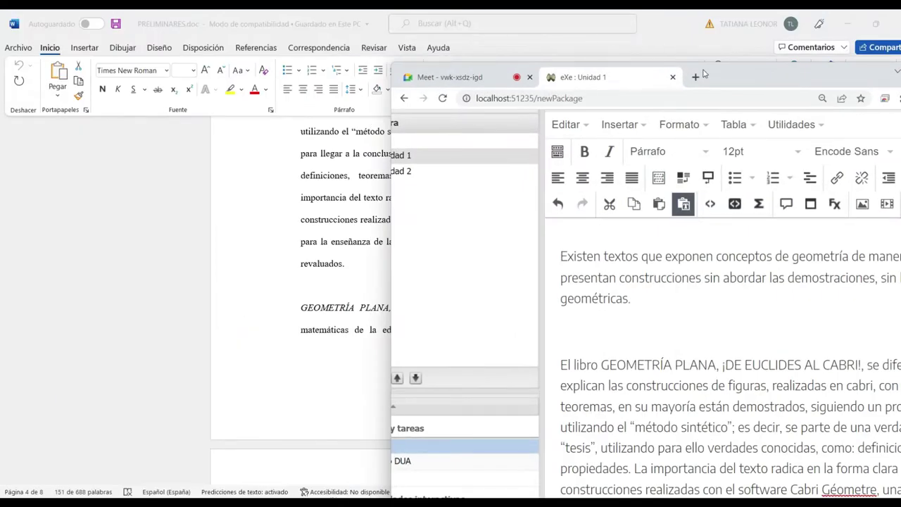
left_click_drag(719, 76, 336, 26)
left_click_drag(610, 220, 896, 190)
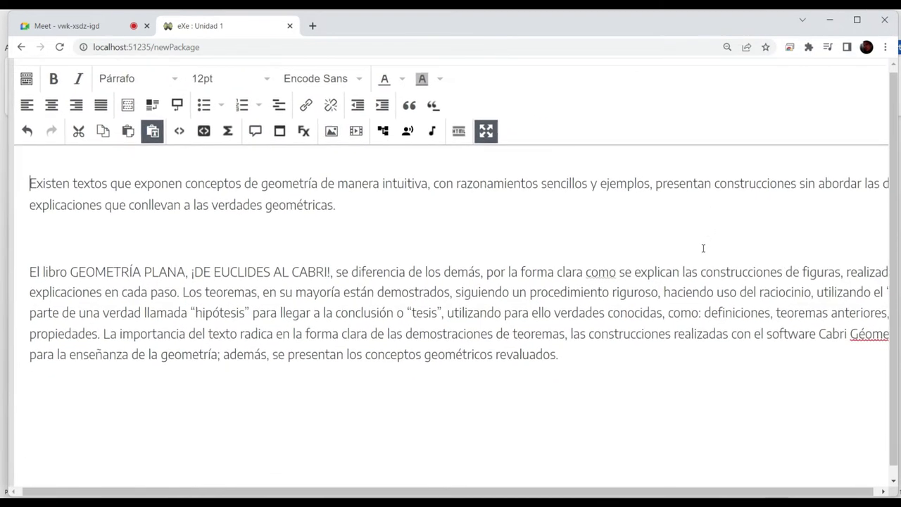
Remove the blank line between the two body paragraphs and save the PRESENTACIÓN Texto iDevice on the Unidad 1 page
left_click(141, 232)
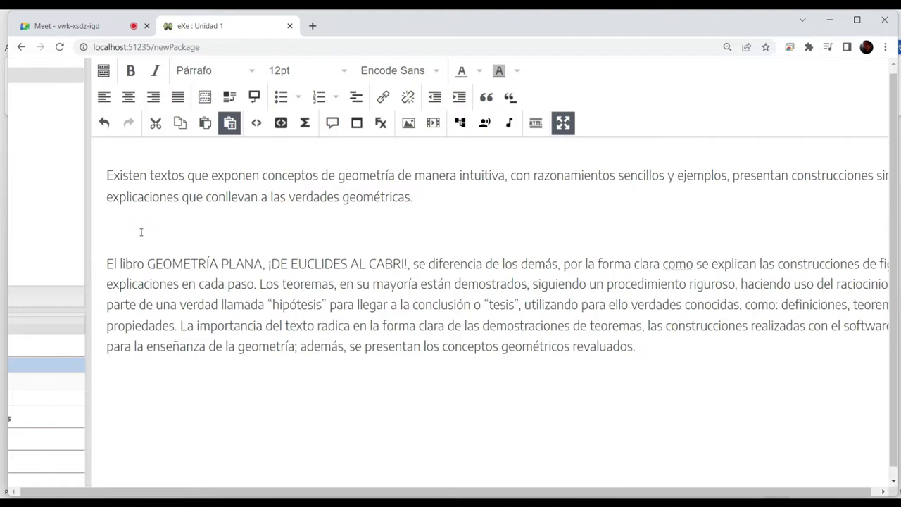
key("Delete")
left_click(126, 154)
left_click(124, 148)
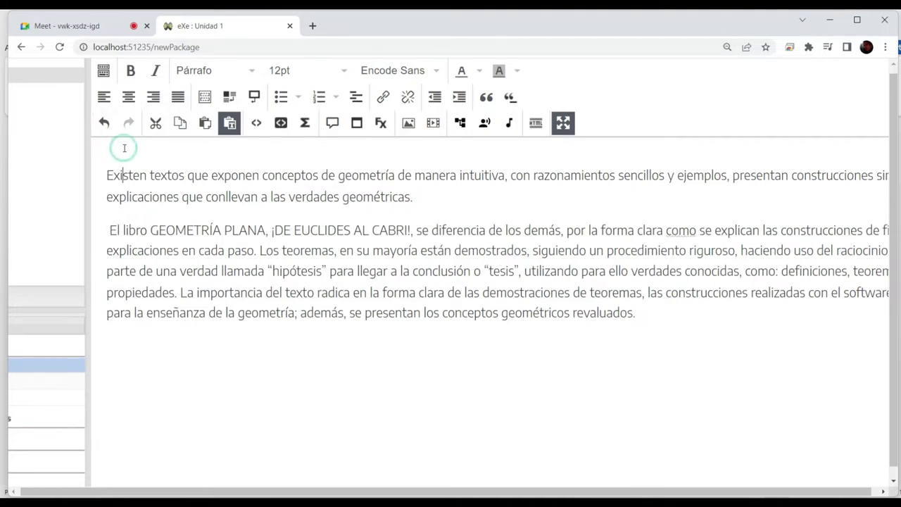
scroll(124, 149, "up", 1)
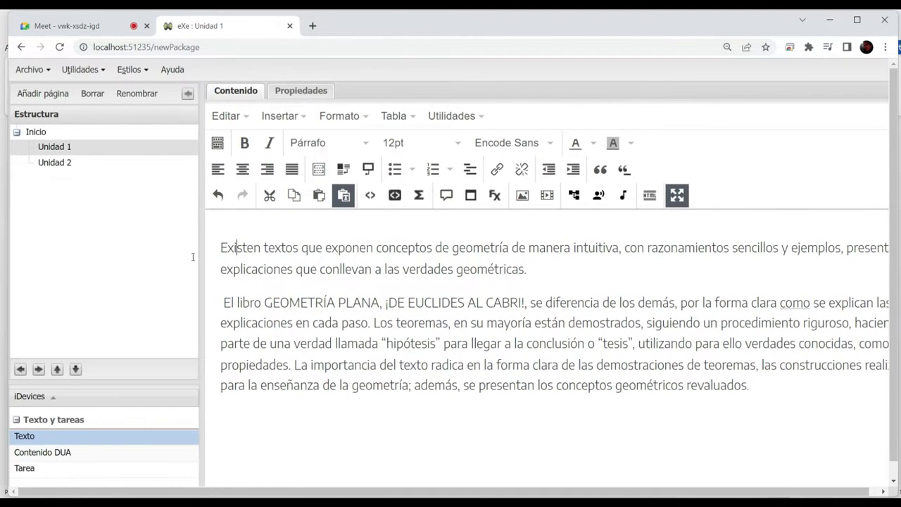
scroll(193, 260, "down", 3)
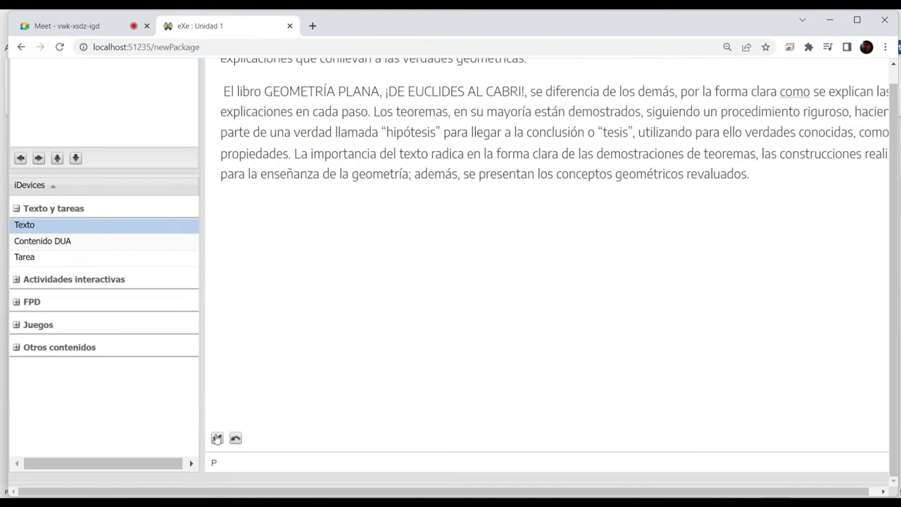
left_click(217, 437)
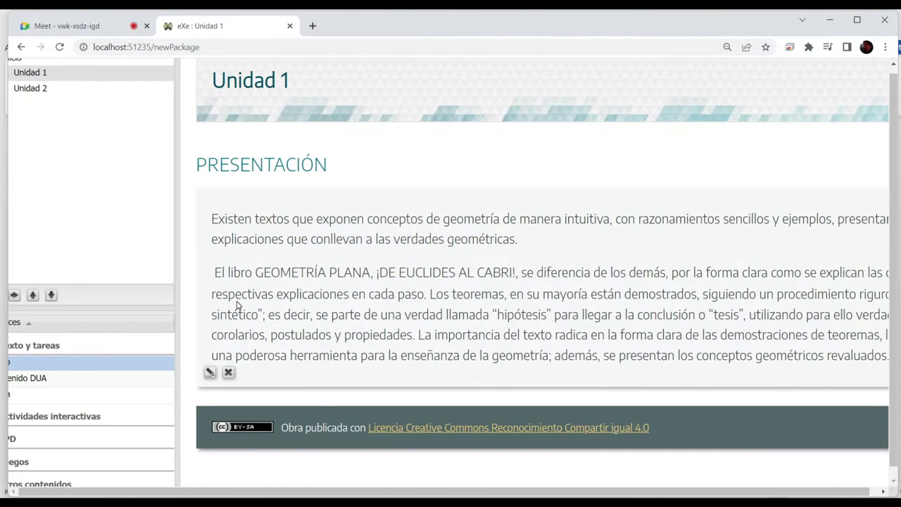
Preview the package as a website and review the Unidad 1 page with its PRESENTACIÓN content
scroll(238, 304, "right", 5)
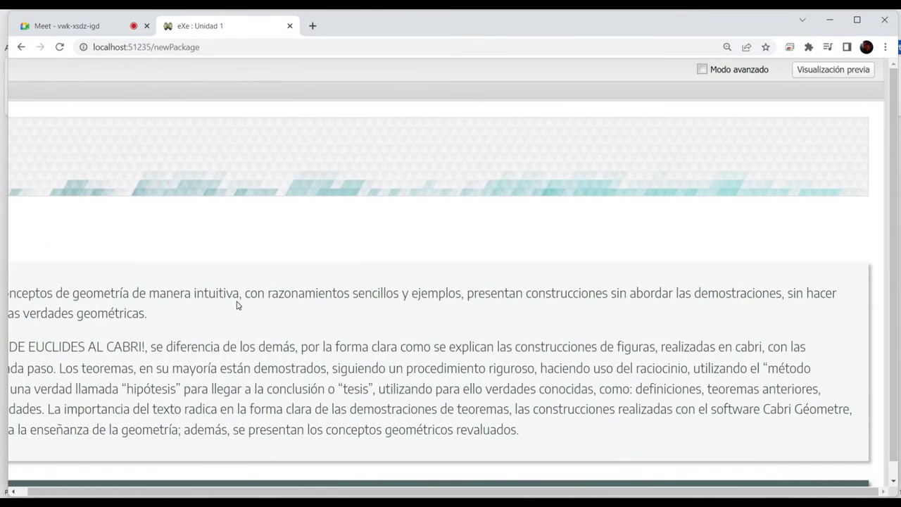
left_click(832, 69)
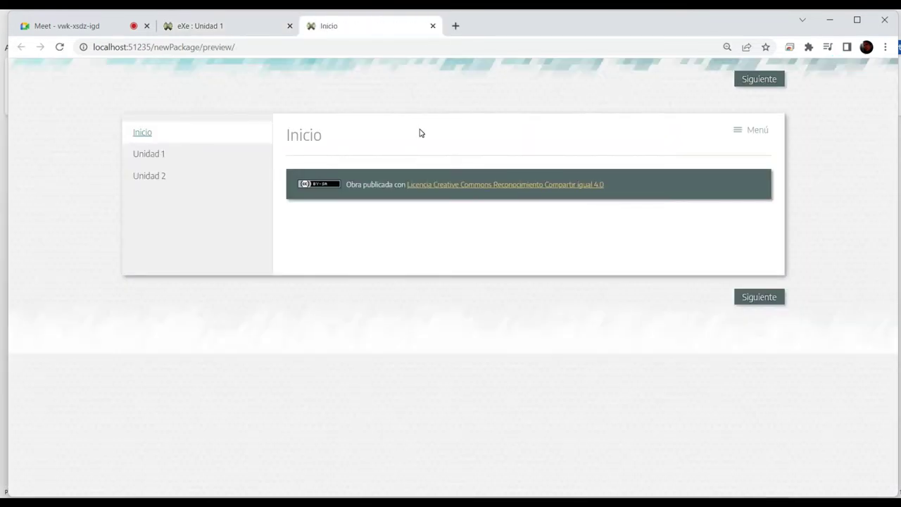
left_click(155, 154)
scroll(388, 307, "down", 1)
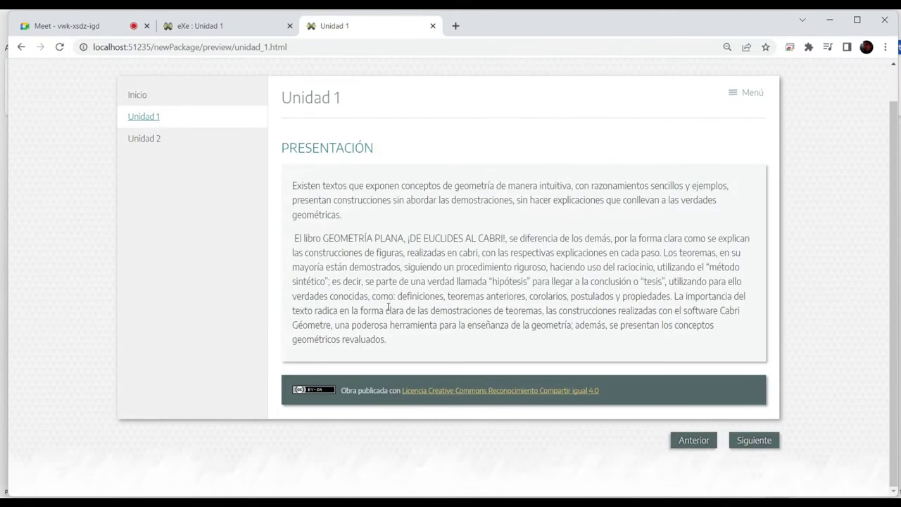
scroll(388, 307, "up", 1)
left_click(327, 183)
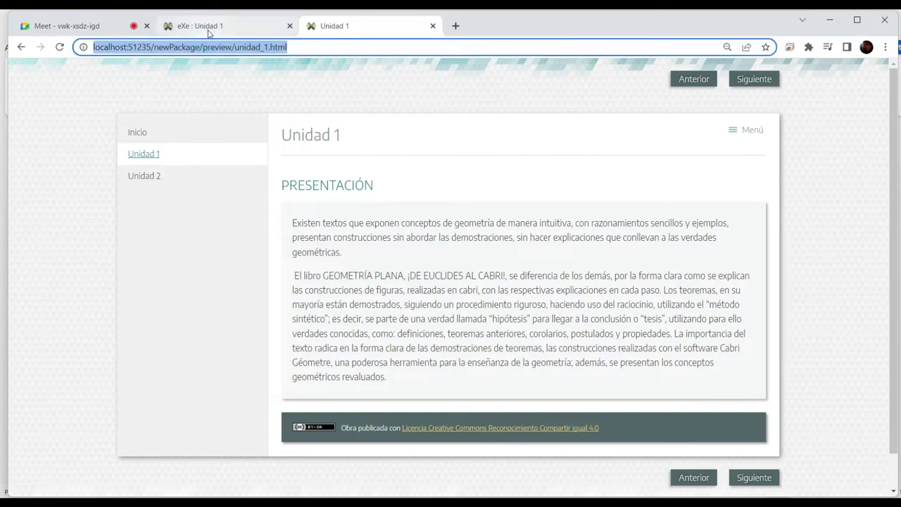
Return to the eXeLearning editor, open the Unidad 2 page and add a Contenido DUA iDevice to it
left_click(204, 26)
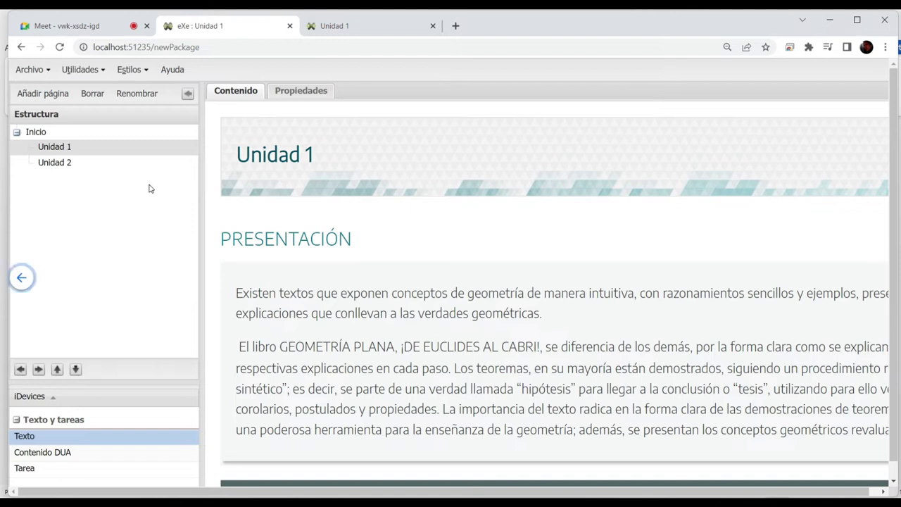
left_click(61, 164)
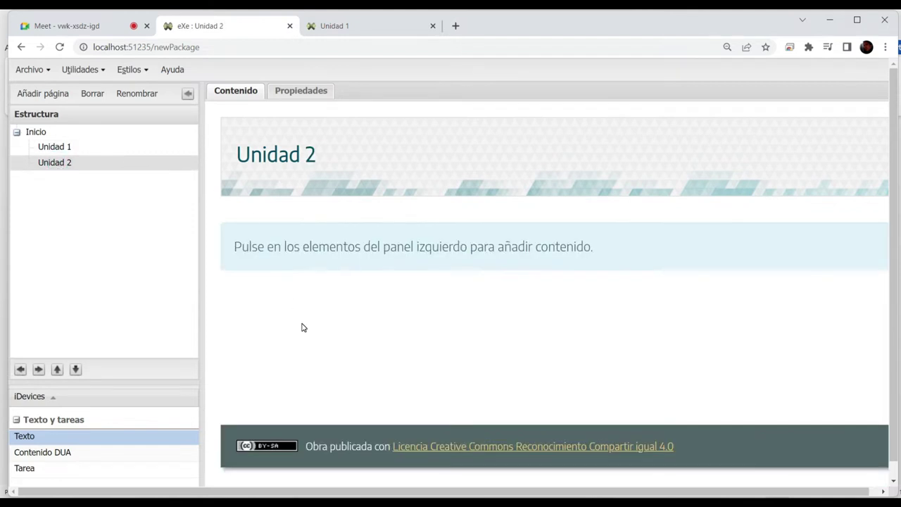
scroll(302, 326, "down", 2)
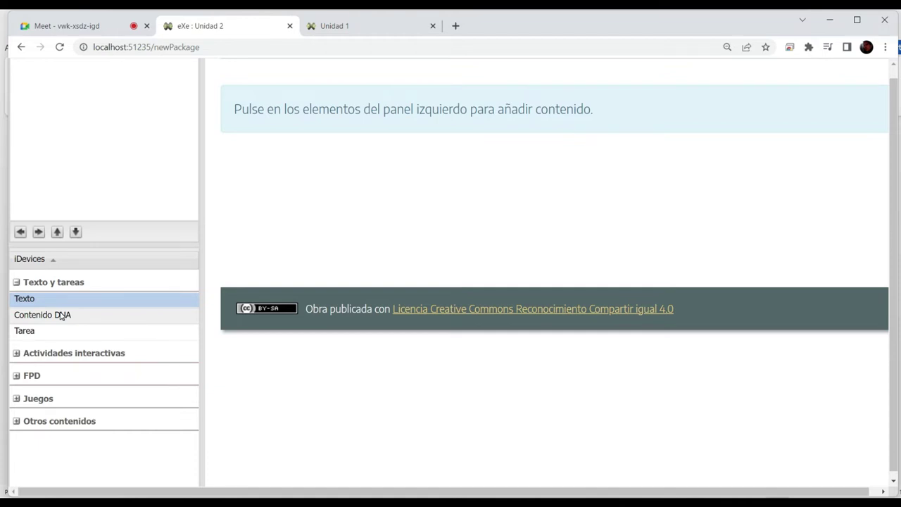
left_click(61, 315)
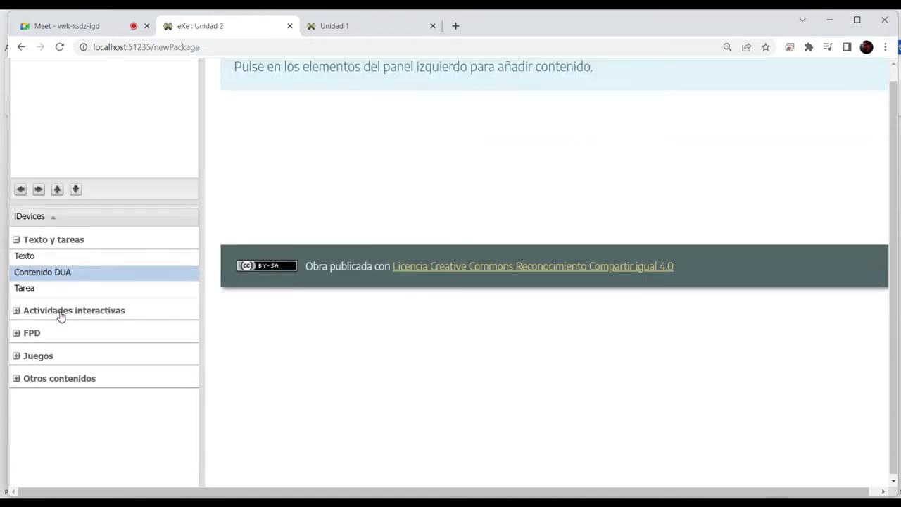
left_click(57, 272)
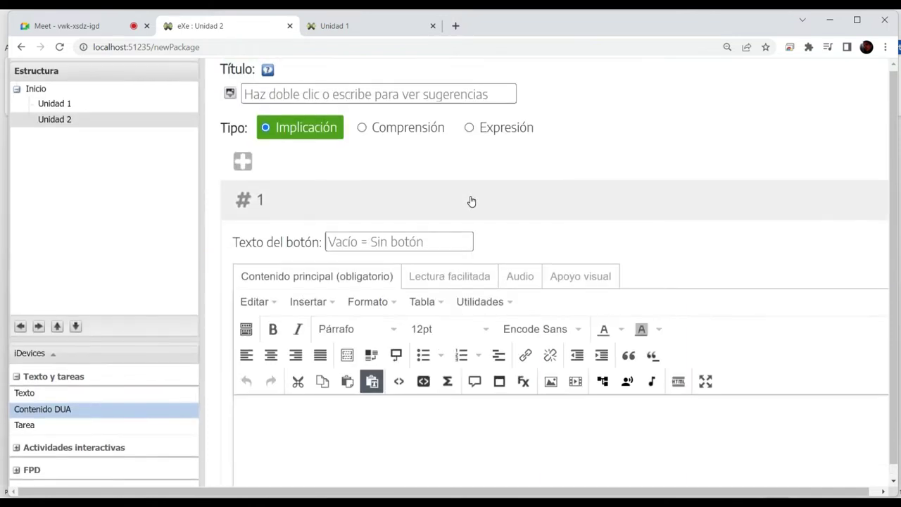
Examine the Contenido DUA form, including its title, type options, button text and main content editor
scroll(471, 201, "up", 2)
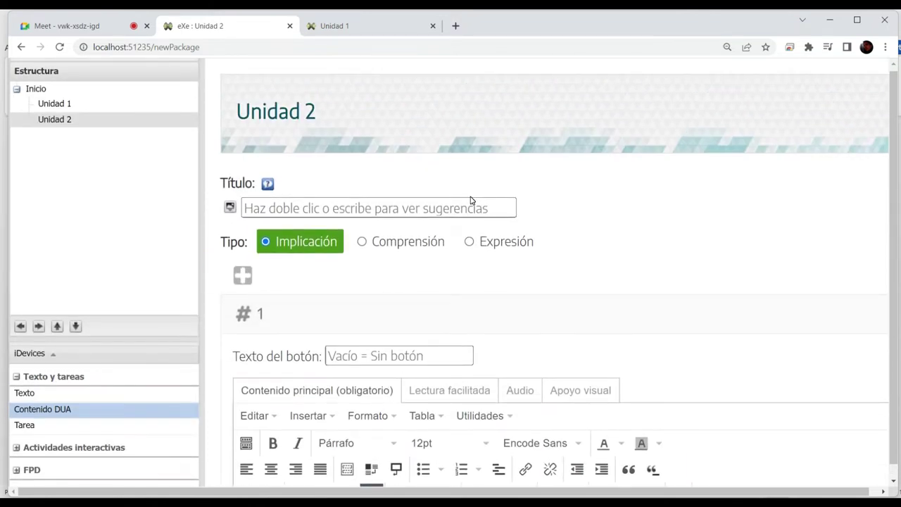
scroll(647, 251, "down", 5)
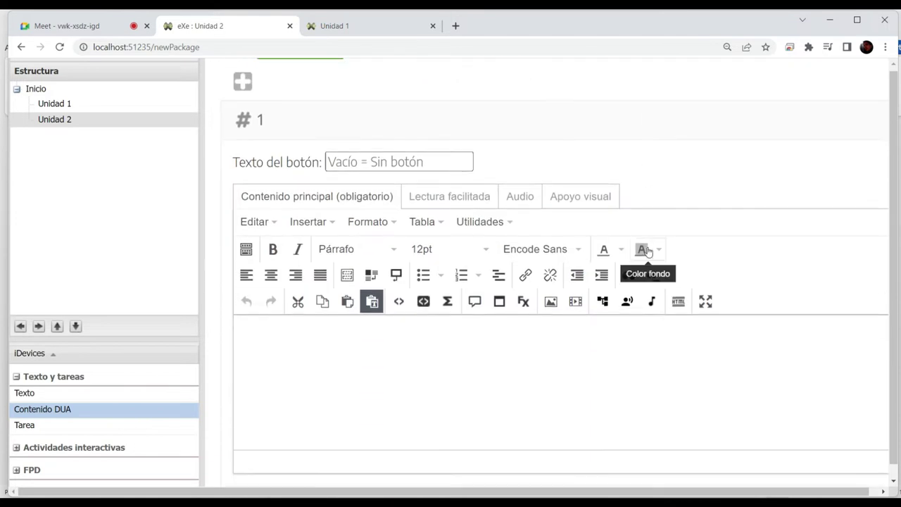
scroll(648, 251, "up", 5)
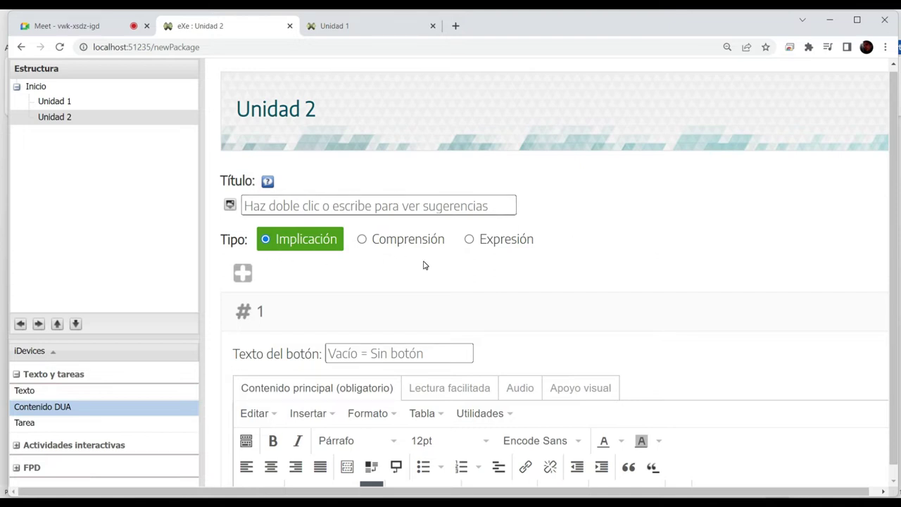
scroll(312, 224, "down", 2)
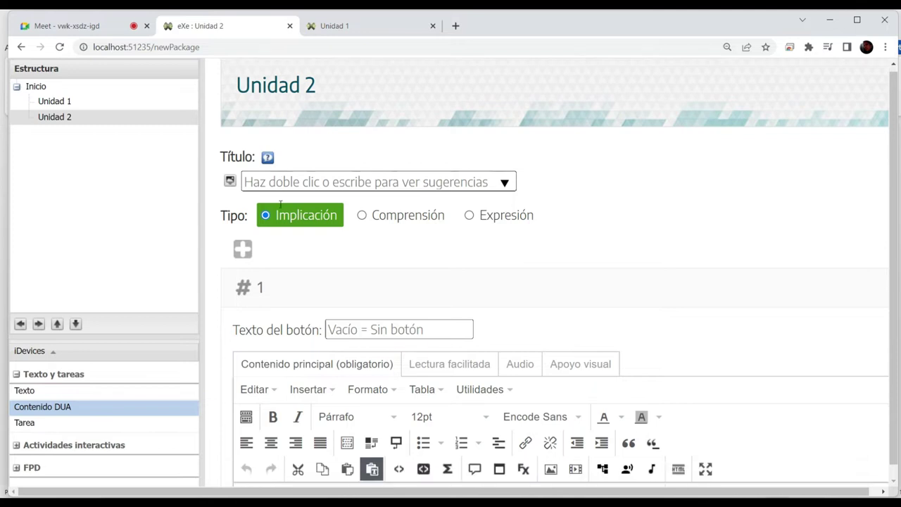
scroll(423, 256, "down", 1)
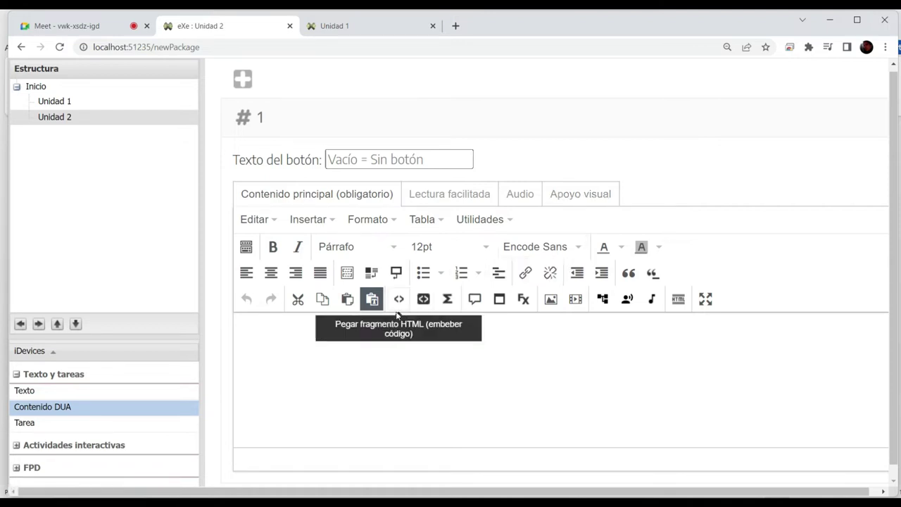
scroll(373, 298, "up", 1)
scroll(396, 315, "up", 1)
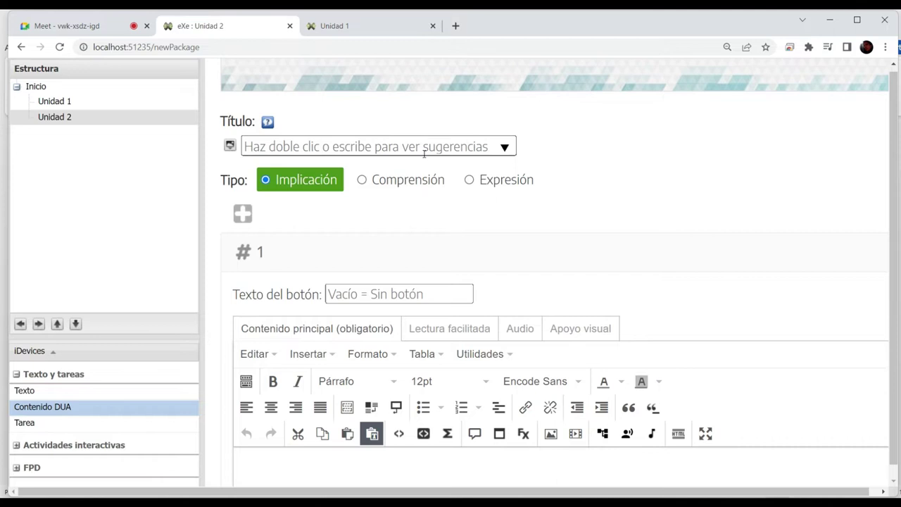
Switch to the Word document CAPITULO 0 y1. HISTORIA Y PRELIMINARES and copy the Capítulo 1 heading DEFINICIONES PRELIMINARES
mouse_move(471, 504)
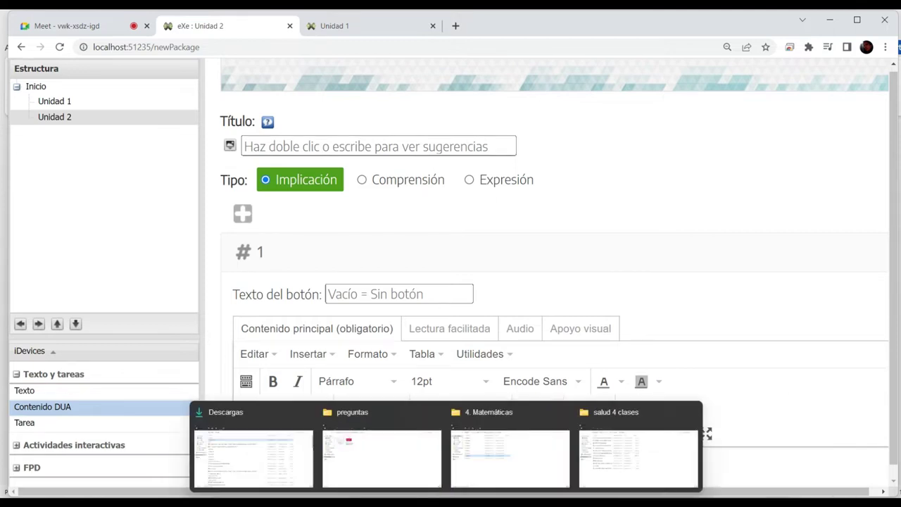
mouse_move(525, 503)
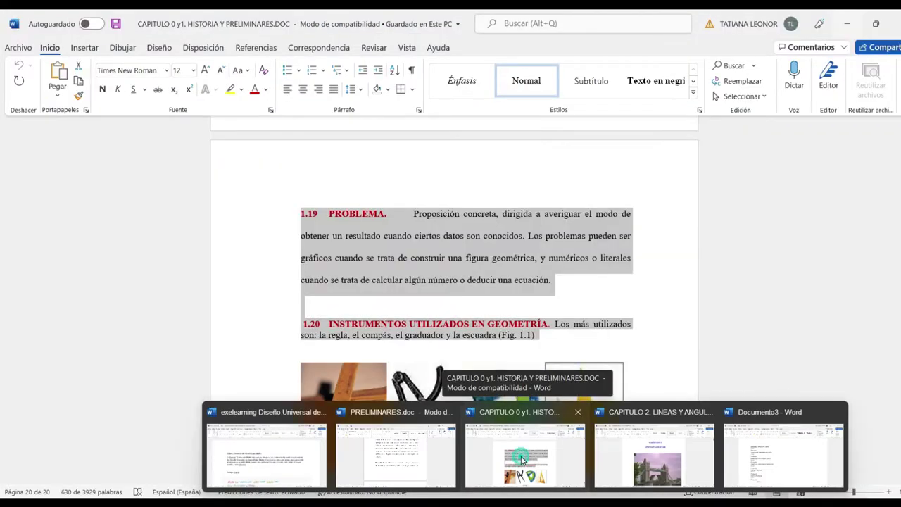
left_click(522, 460)
scroll(453, 306, "up", 12)
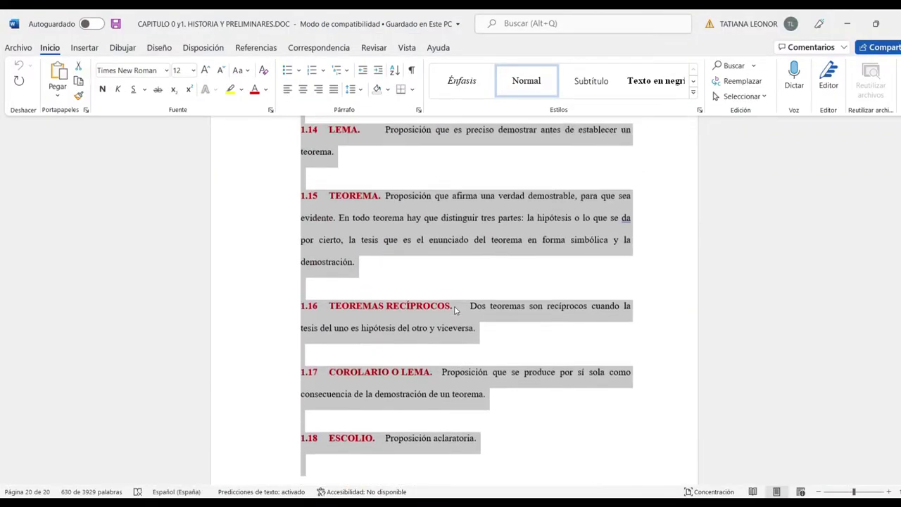
scroll(454, 309, "up", 20)
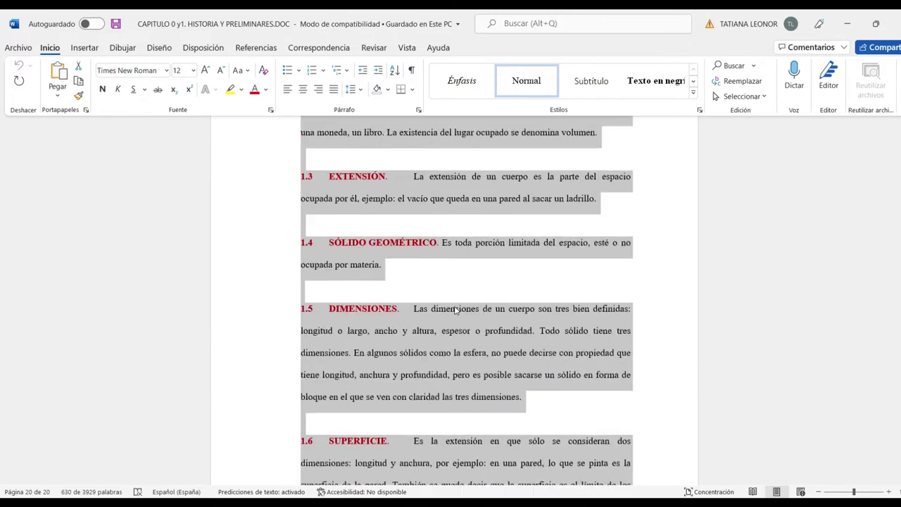
scroll(454, 310, "down", 10)
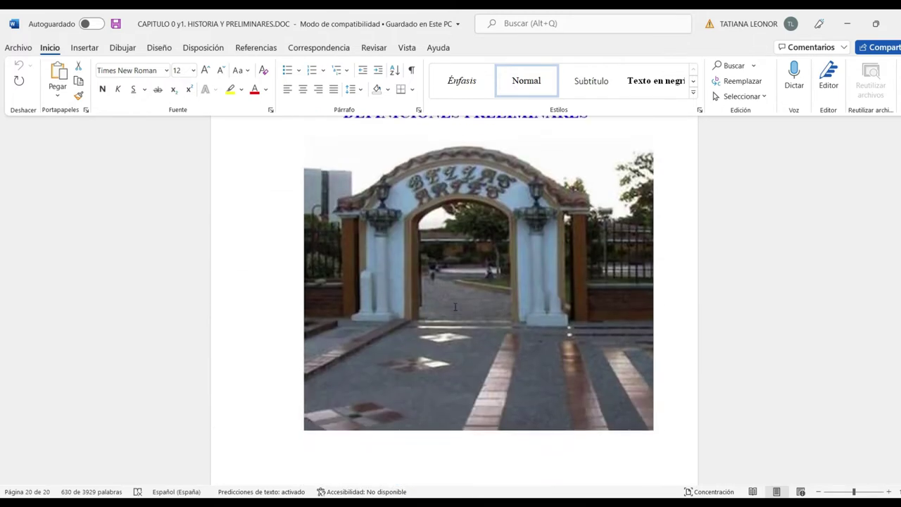
left_click(383, 372)
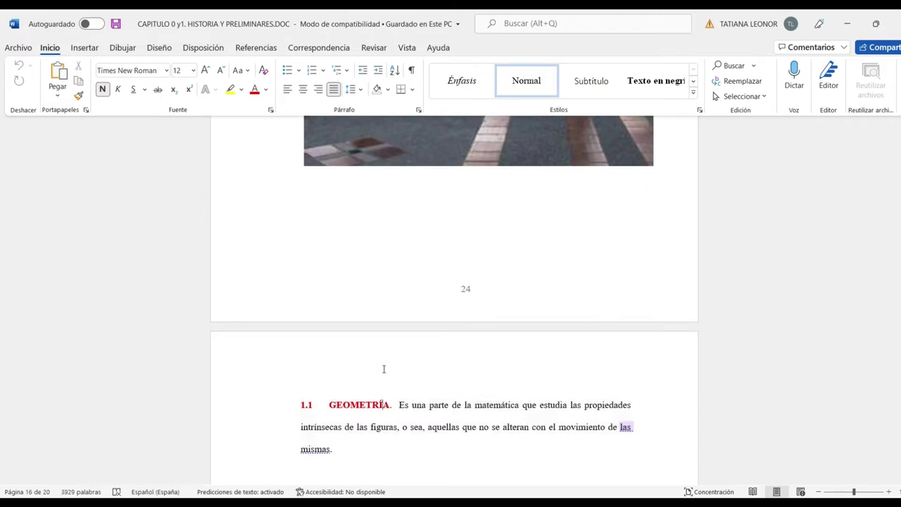
scroll(383, 369, "up", 6)
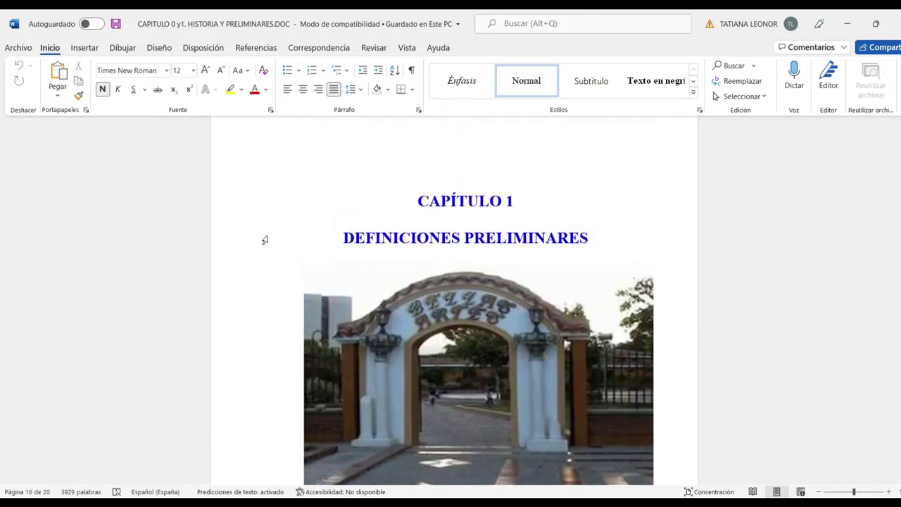
left_click_drag(342, 238, 535, 242)
key("ctrl+c")
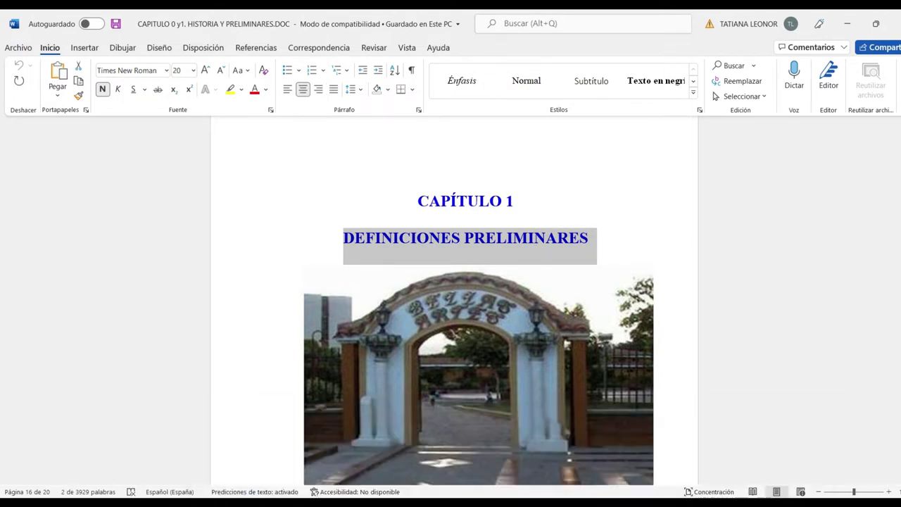
Return to the eXeLearning editor and paste DEFINICIONES PRELIMINARES as the title of the Contenido DUA iDevice
left_click(499, 456)
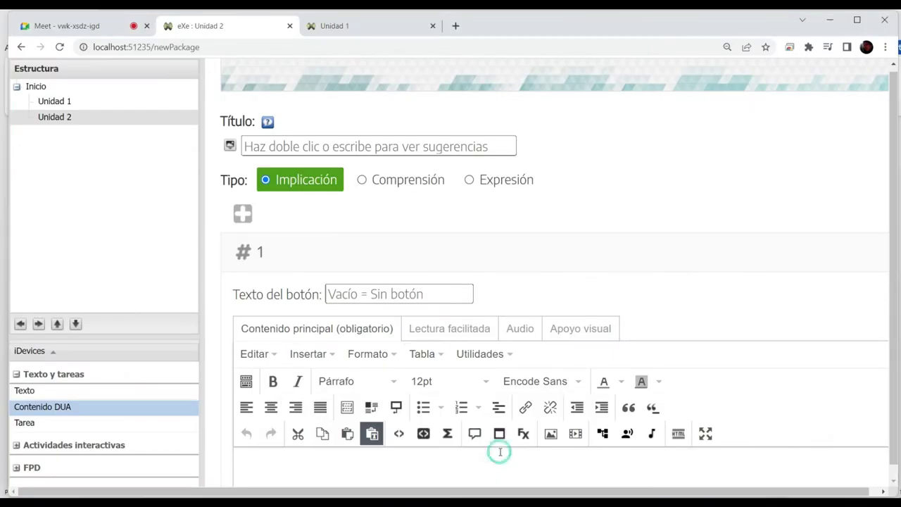
double_click(350, 145)
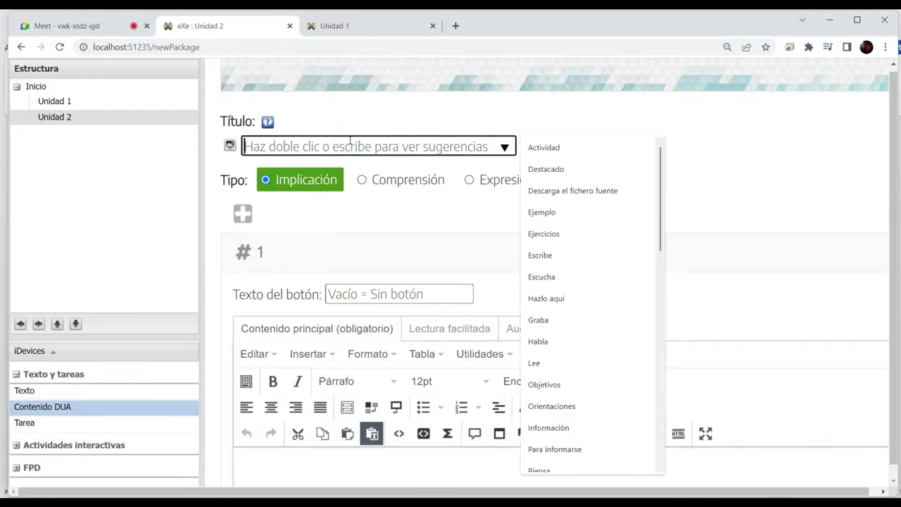
key("ctrl+v")
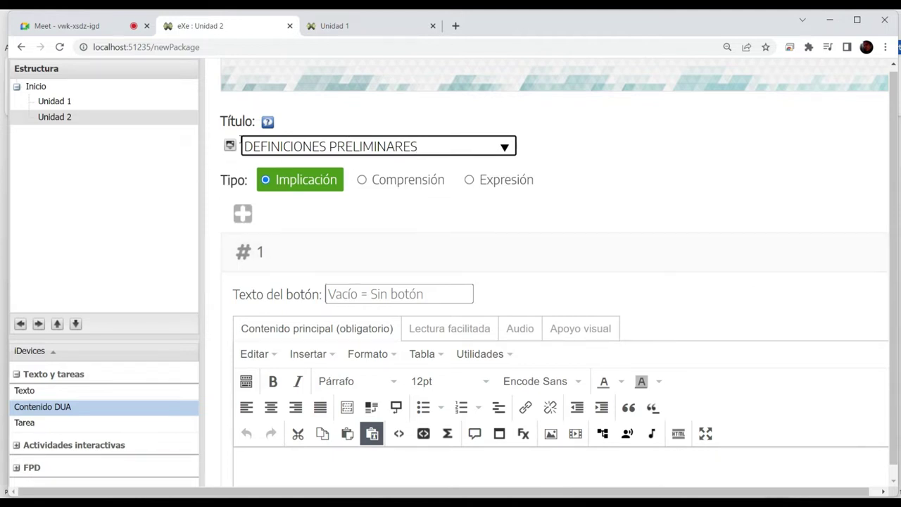
Assign the gears.png icon to the DEFINICIONES PRELIMINARES iDevice title
left_click(230, 145)
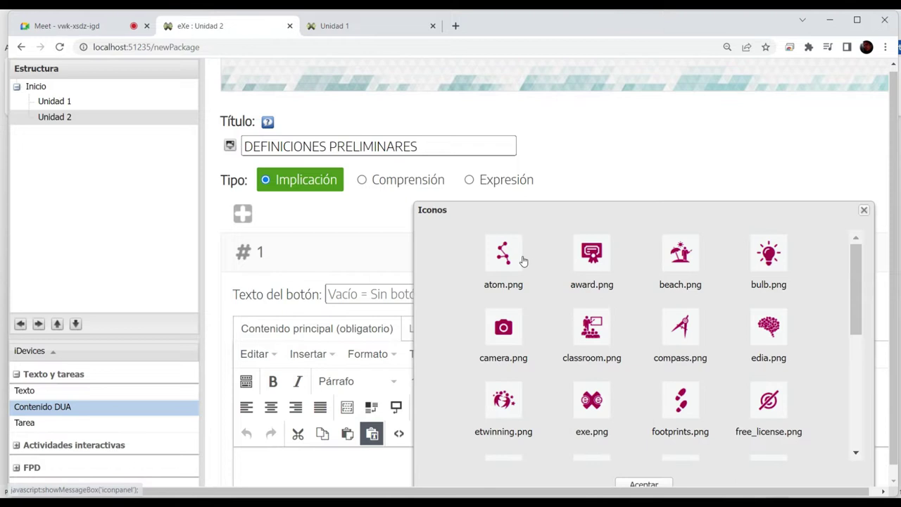
left_click_drag(858, 298, 867, 430)
scroll(736, 211, "down", 1)
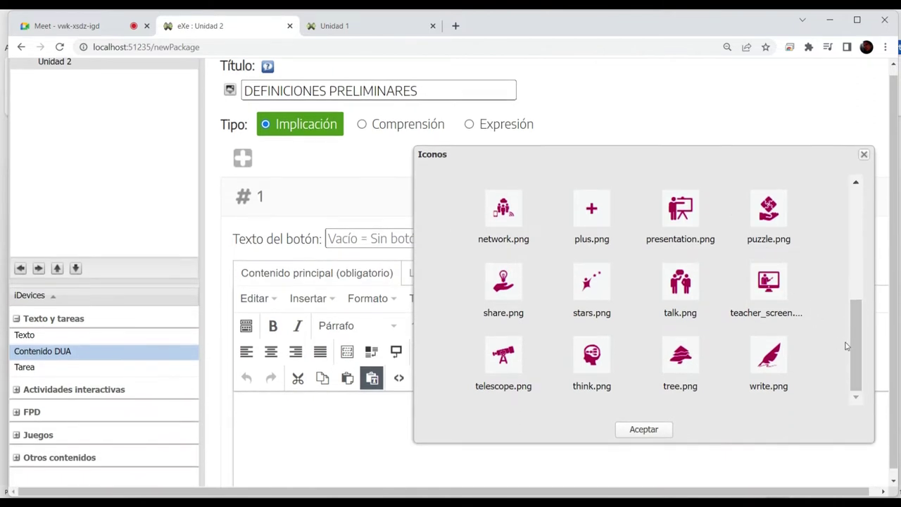
left_click_drag(853, 342, 854, 312)
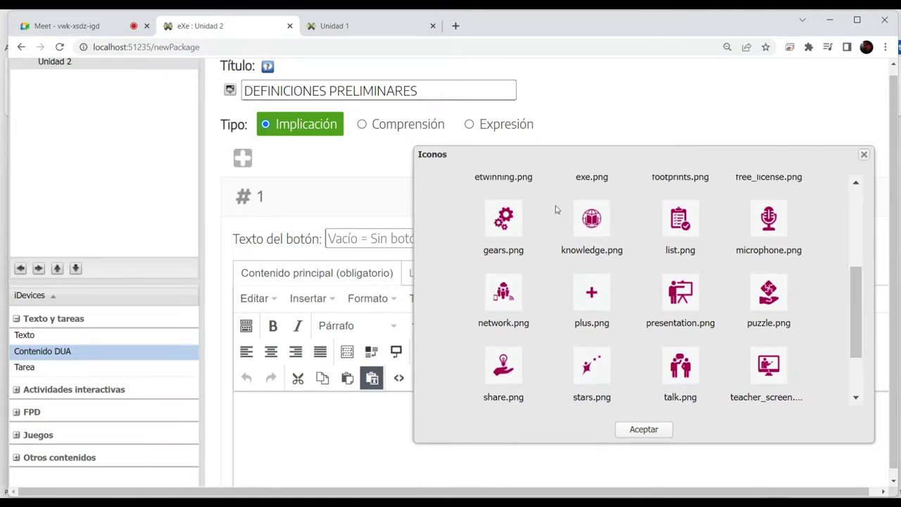
left_click(510, 229)
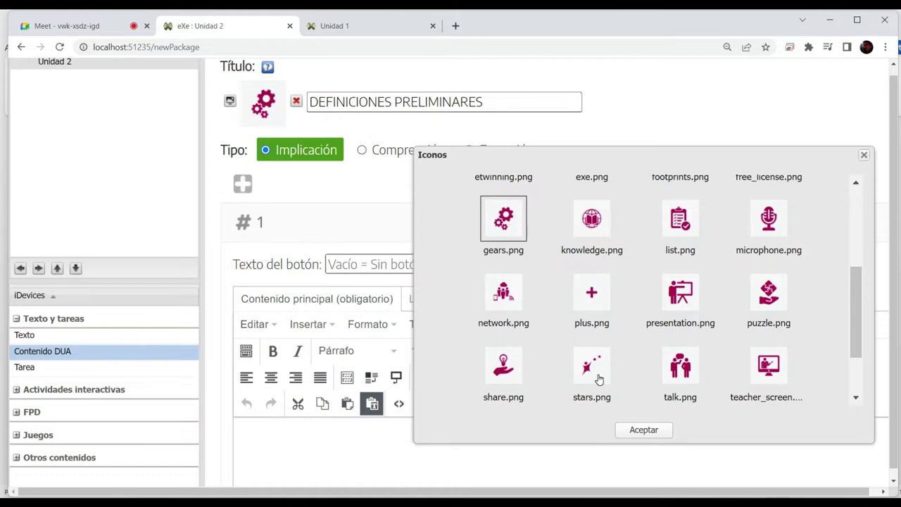
left_click(644, 430)
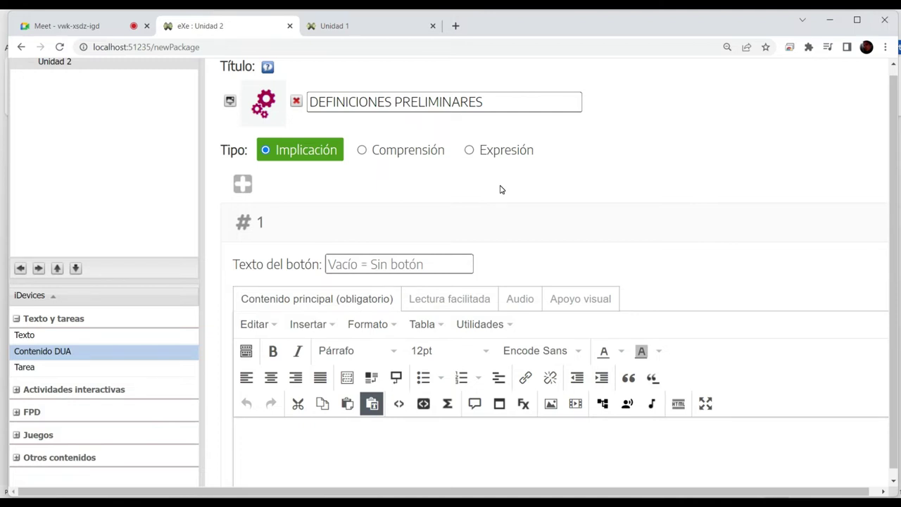
Try the Comprensión and Expresión types for the iDevice and set the type back to Implicación
scroll(500, 189, "down", 1)
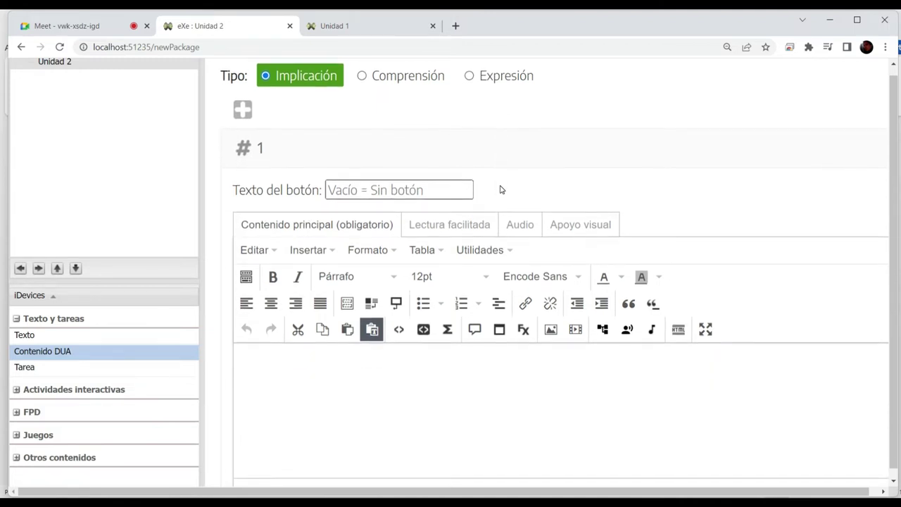
scroll(500, 189, "up", 2)
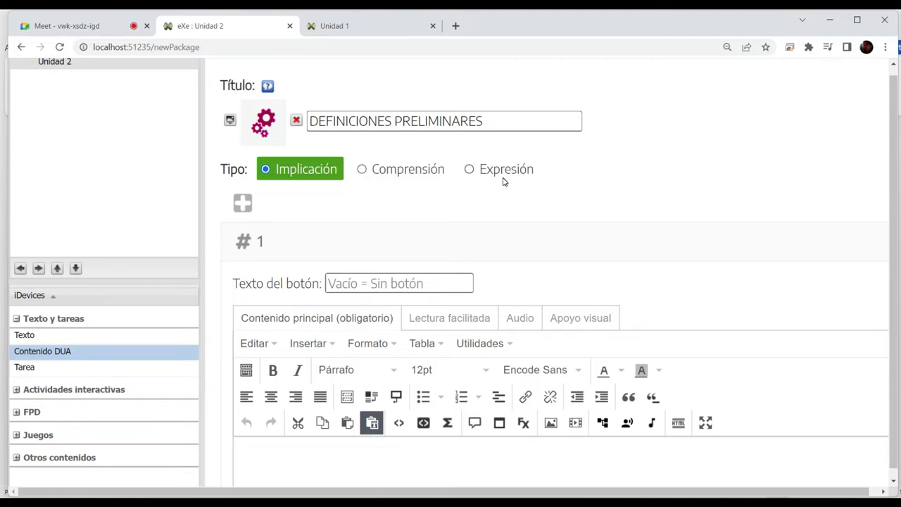
left_click(361, 168)
left_click(475, 171)
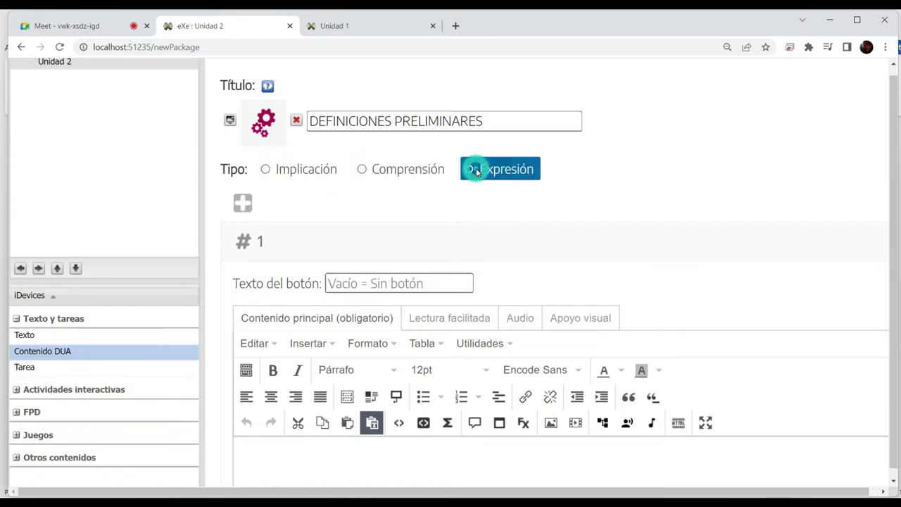
left_click(263, 170)
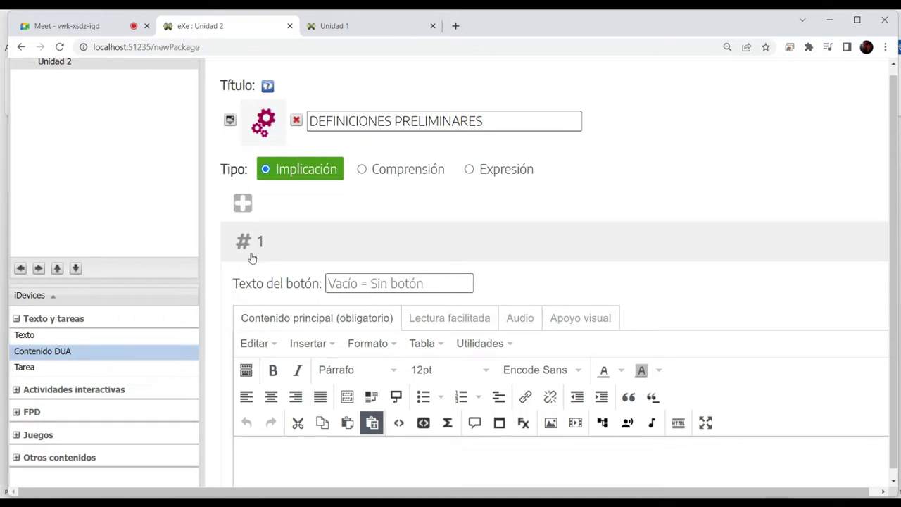
Switch to the Word document and copy definitions 1.1 GEOMETRÍA through 1.4 SÓLIDO GEOMÉTRICO
scroll(254, 255, "down", 1)
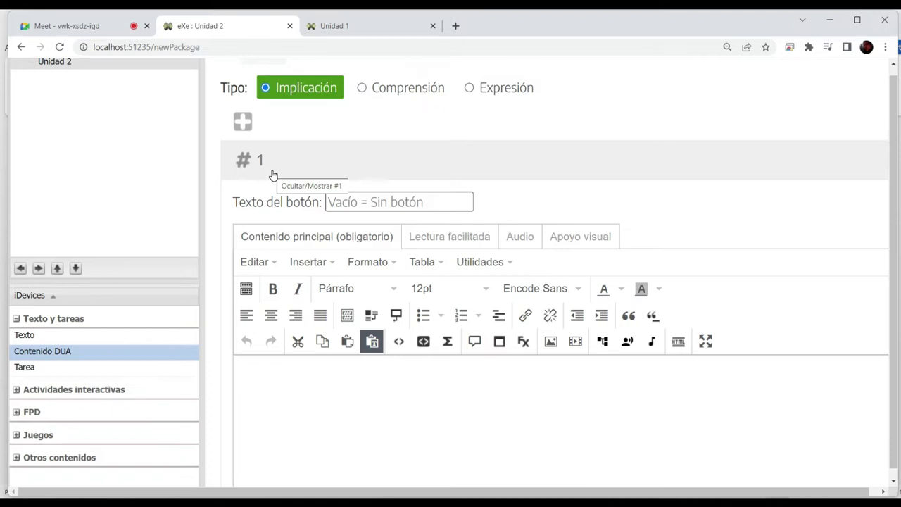
mouse_move(499, 501)
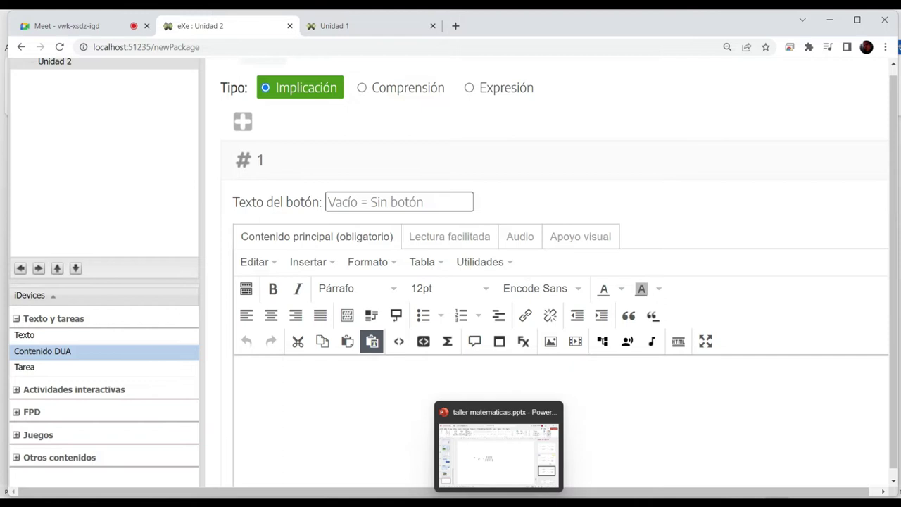
mouse_move(472, 501)
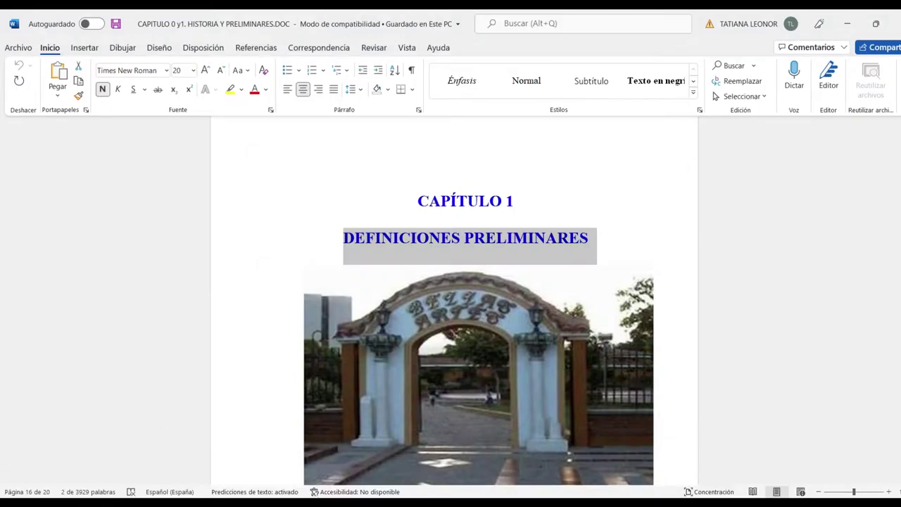
left_click(525, 451)
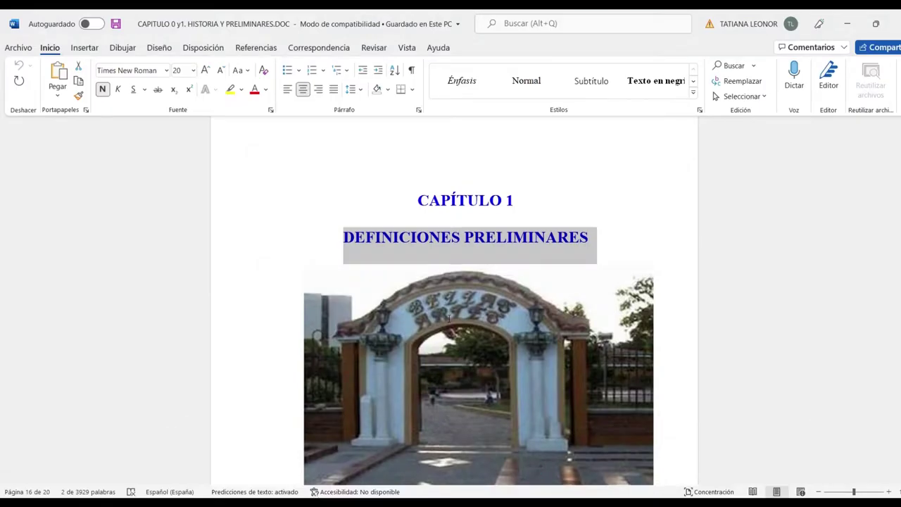
scroll(448, 319, "down", 5)
scroll(448, 319, "down", 5)
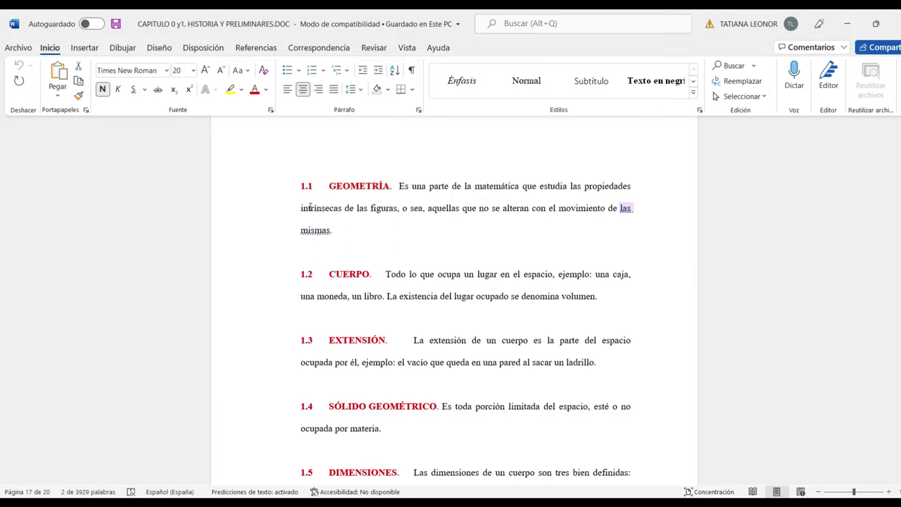
left_click_drag(298, 185, 354, 232)
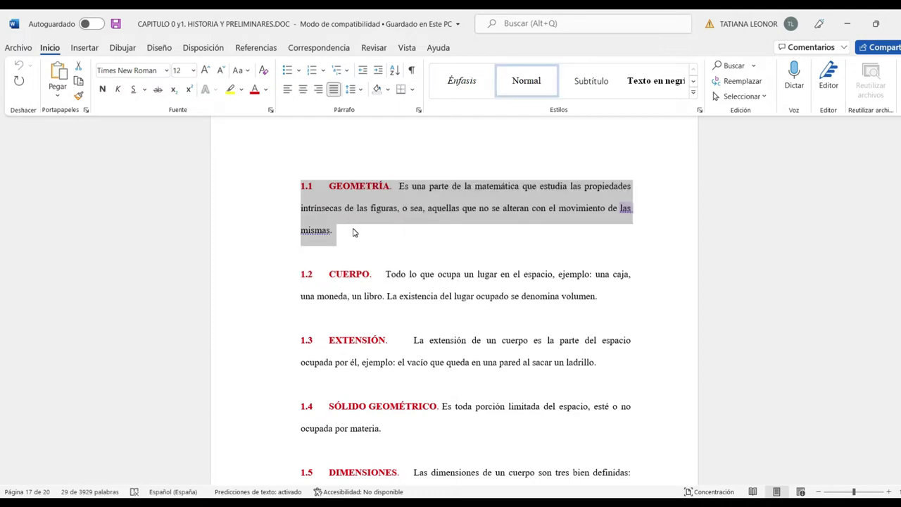
left_click_drag(301, 184, 424, 428)
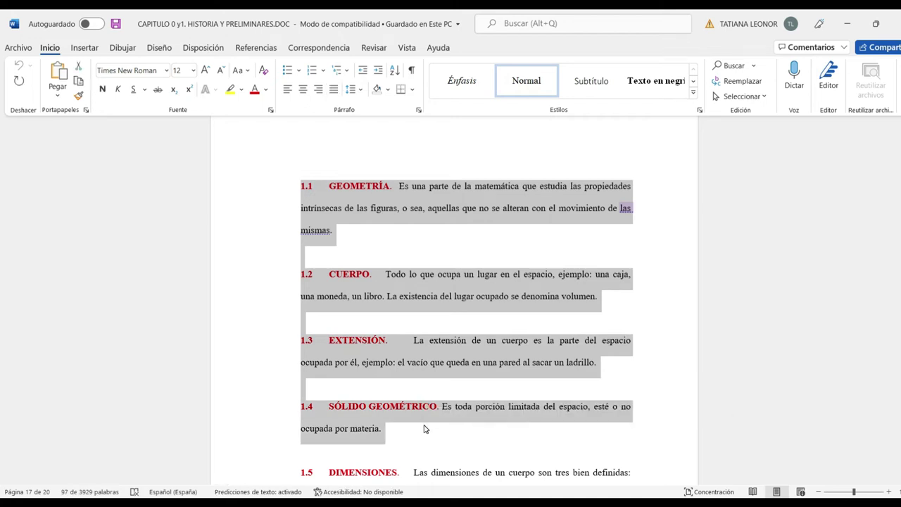
Return to the eXeLearning editor and paste the copied definitions into the main content of block 1
left_click(846, 23)
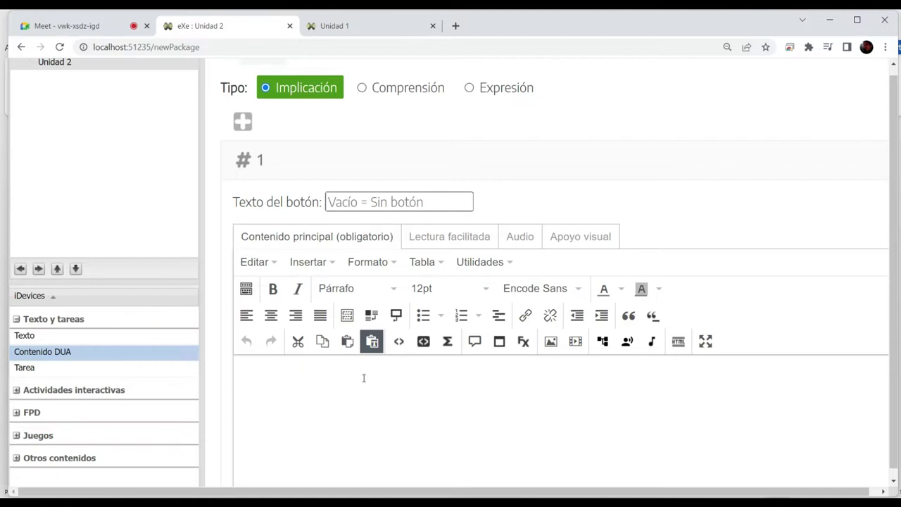
scroll(363, 378, "down", 1)
left_click(312, 293)
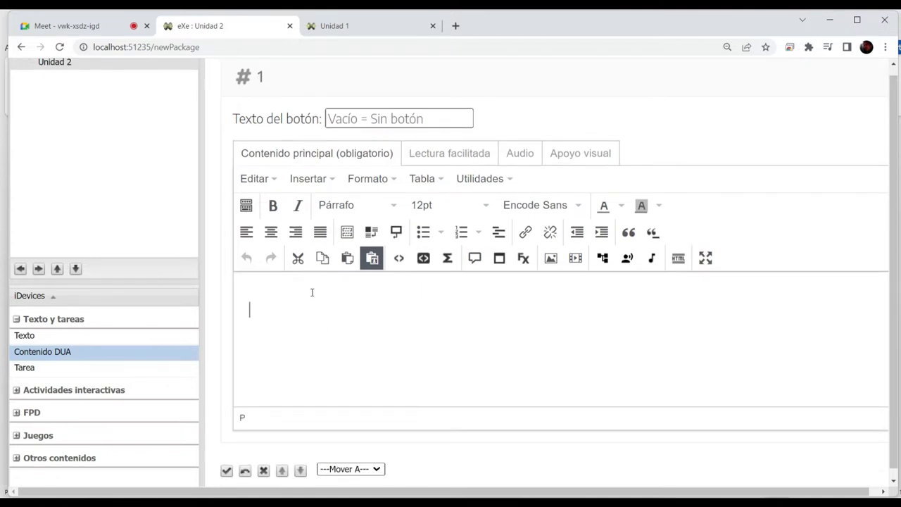
key("ctrl+v")
scroll(351, 352, "up", 2)
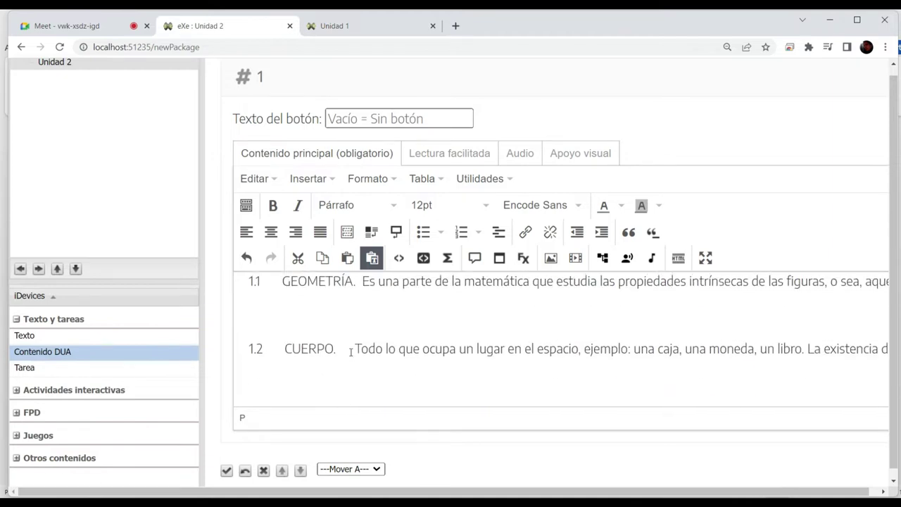
Remove the blank lines between definitions 1.1, 1.2, 1.3 and 1.4 in the main content
scroll(305, 384, "up", 1)
left_click(305, 389)
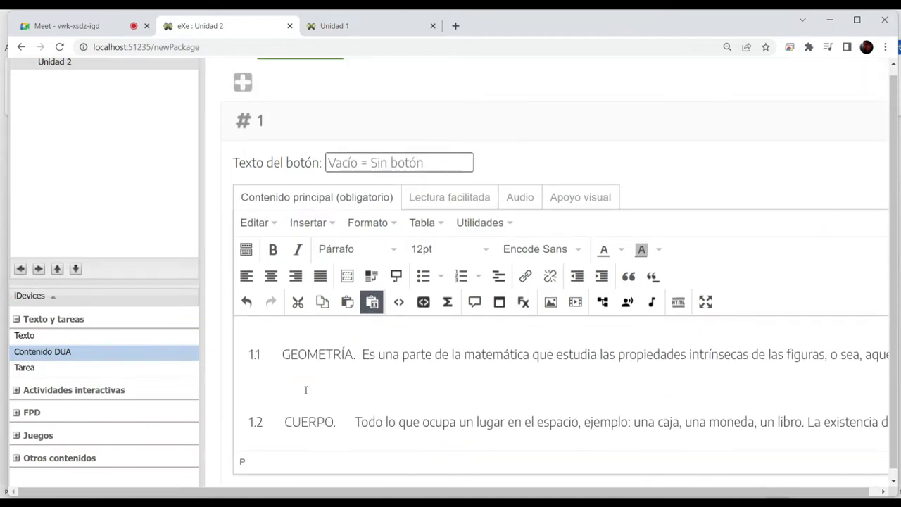
key("BackSpace")
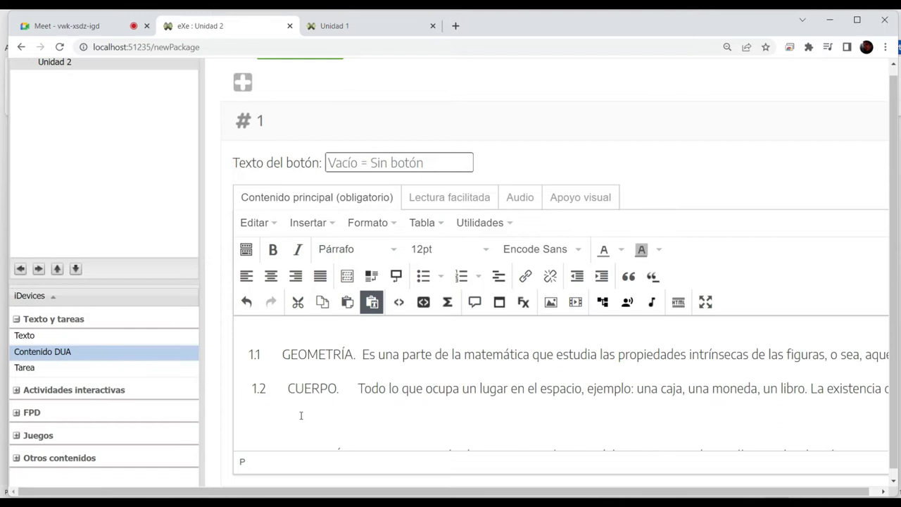
left_click(273, 423)
key("Delete")
scroll(274, 423, "down", 1)
left_click(260, 380)
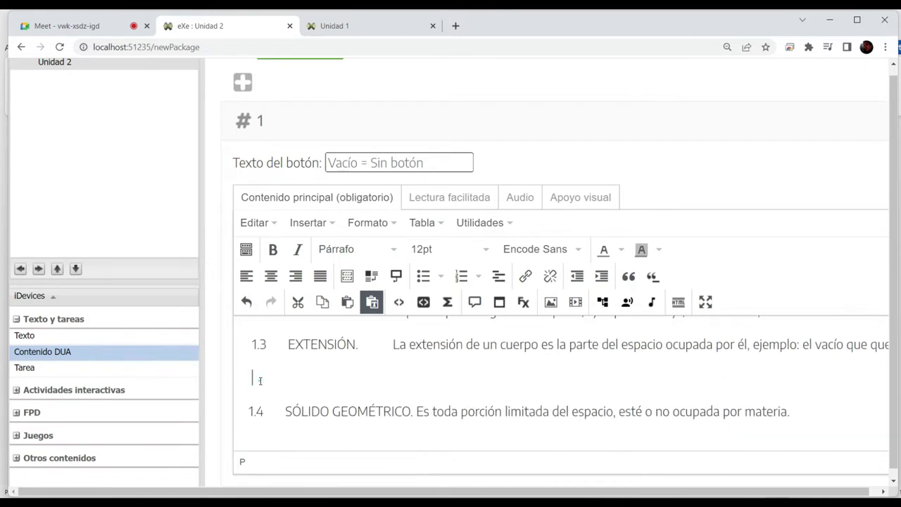
key("Delete")
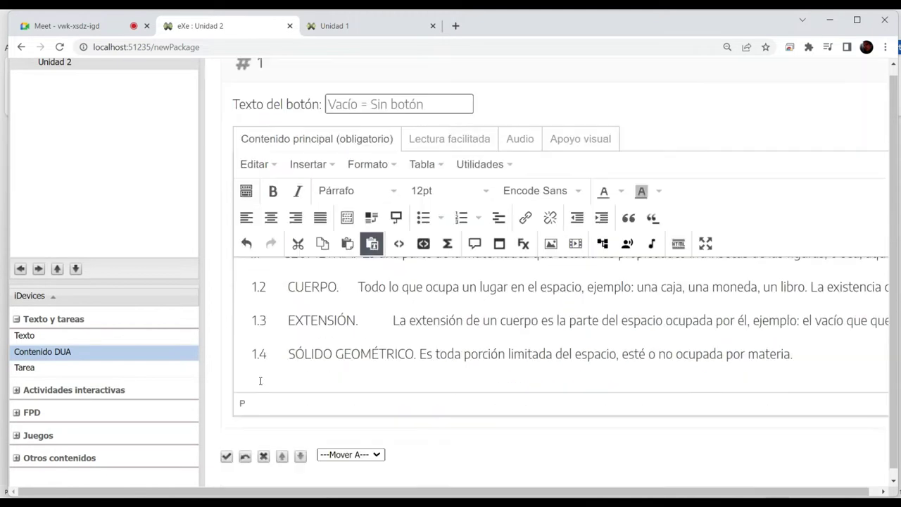
scroll(264, 397, "up", 1)
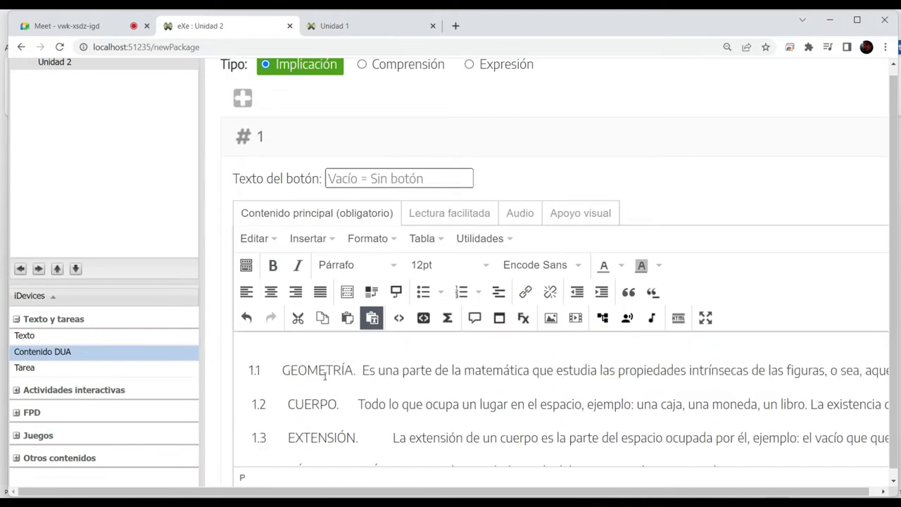
Format the 1.1 GEOMETRÍA heading in the main content as red, bold and italic
left_click_drag(357, 370, 246, 370)
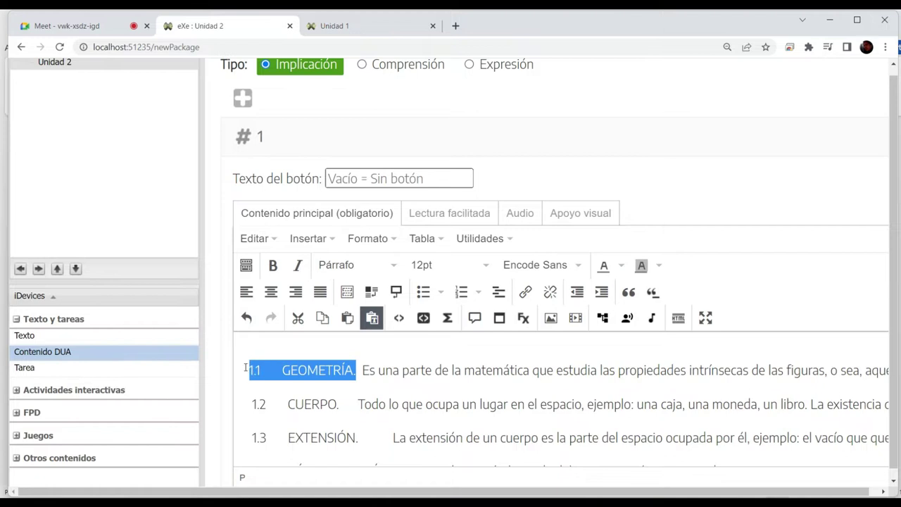
left_click(621, 266)
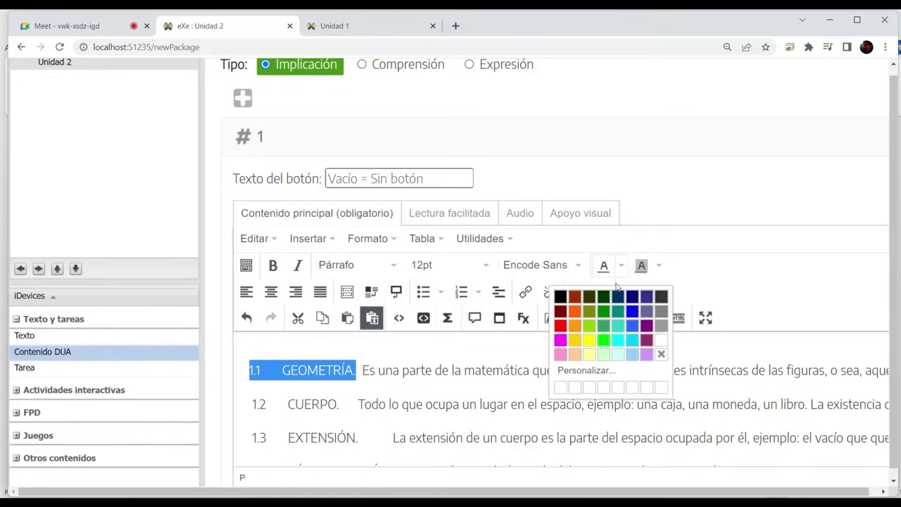
left_click(561, 326)
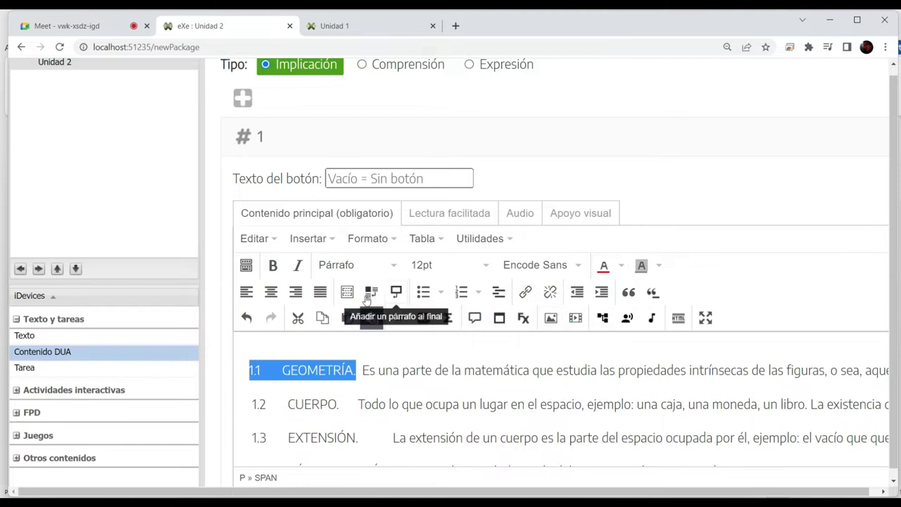
left_click(274, 265)
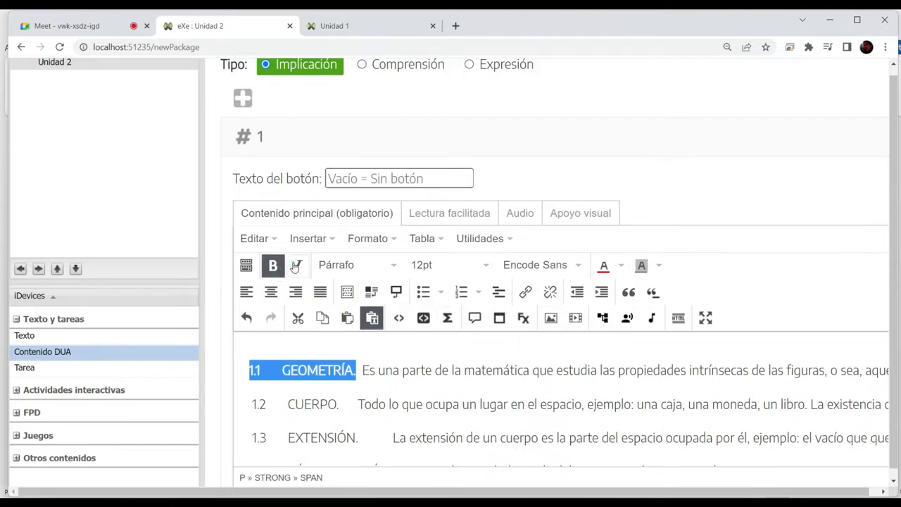
left_click(297, 268)
Make the 1.2 CUERPO heading bold and italic and apply the same red text color
left_click(347, 403)
left_click_drag(348, 404, 250, 402)
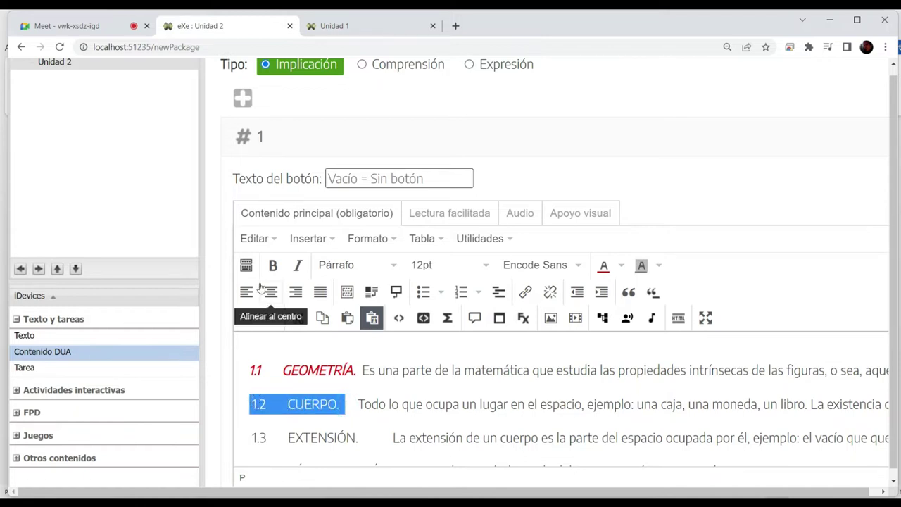
left_click(273, 265)
left_click(295, 266)
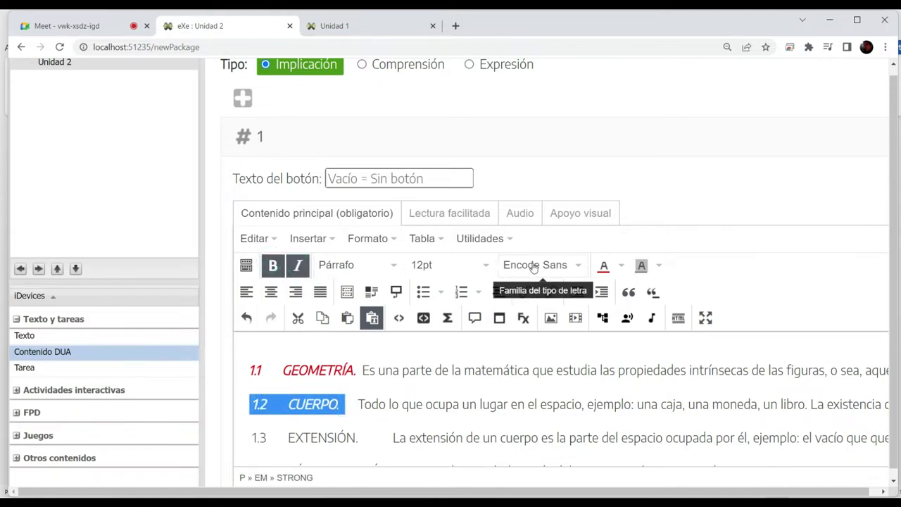
left_click(603, 266)
Apply the red text color, bold and italic to the 1.3 EXTENSIÓN heading
scroll(317, 359, "down", 1)
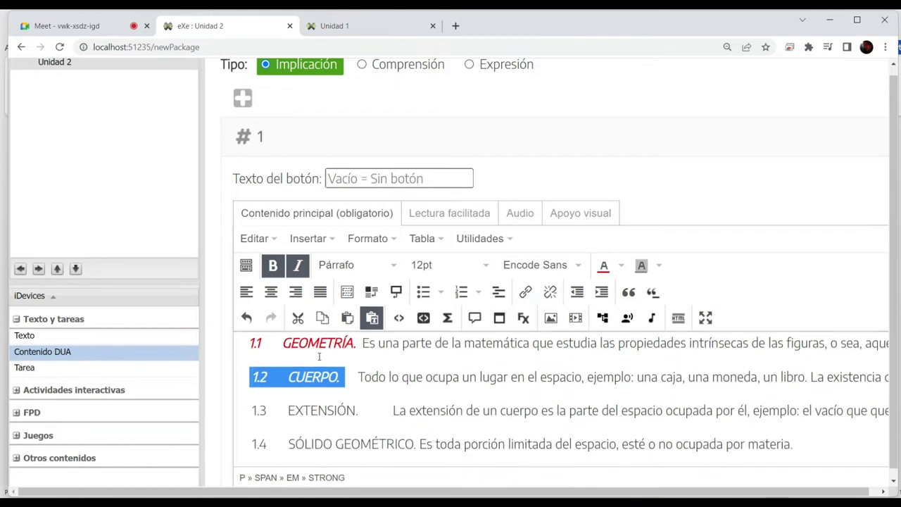
left_click_drag(245, 397, 364, 386)
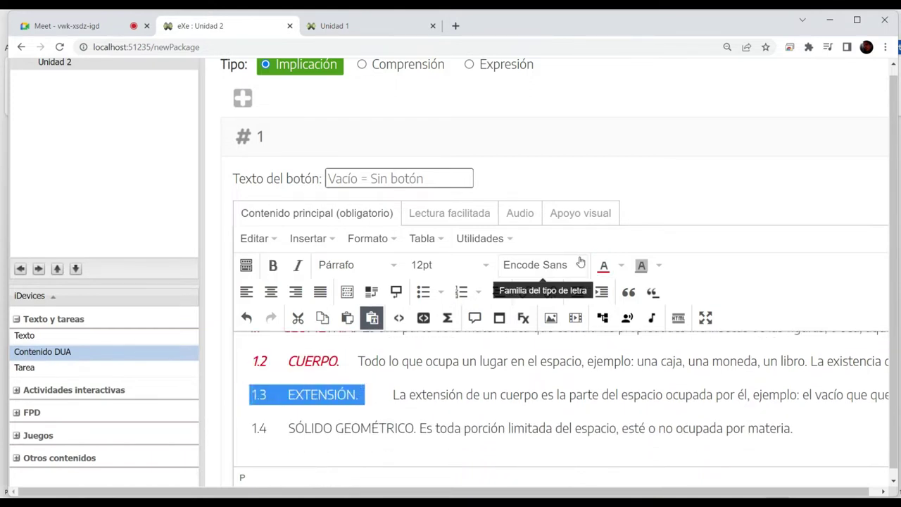
left_click(603, 266)
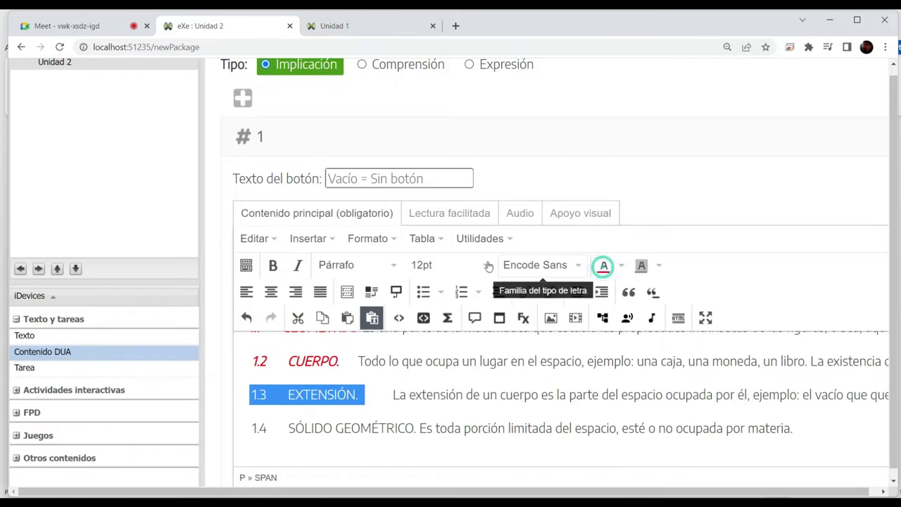
left_click(273, 265)
left_click(297, 265)
Give the 1.4 SÓLIDO GEOMÉTRICO heading the red color, bold and italic formatting
scroll(309, 381, "down", 1)
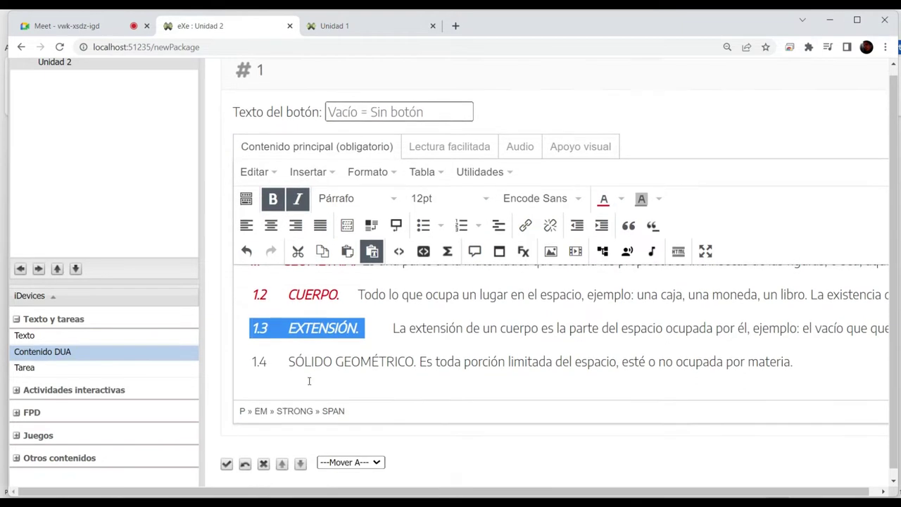
left_click_drag(250, 361, 415, 361)
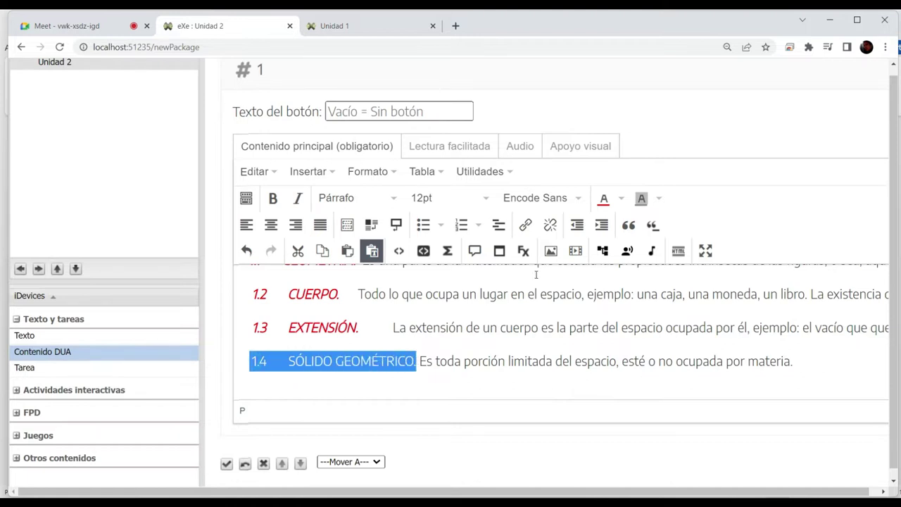
left_click(603, 198)
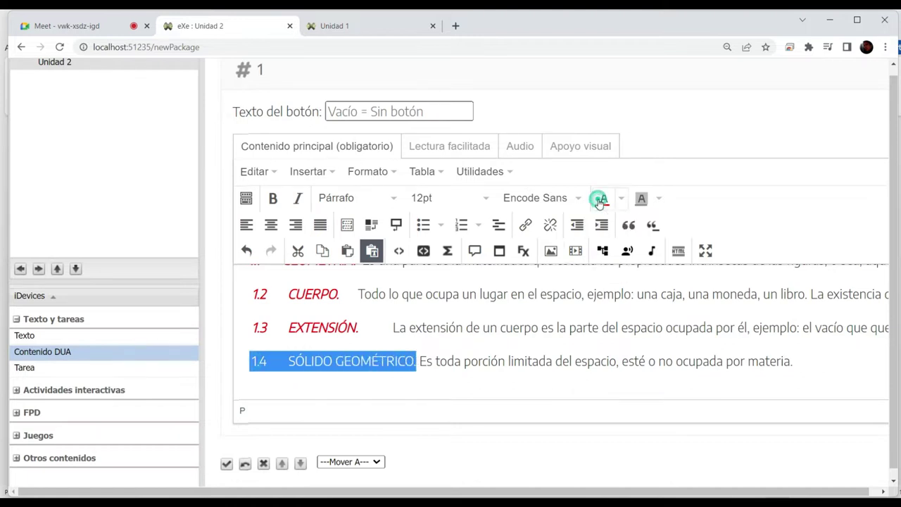
left_click(273, 198)
left_click(298, 198)
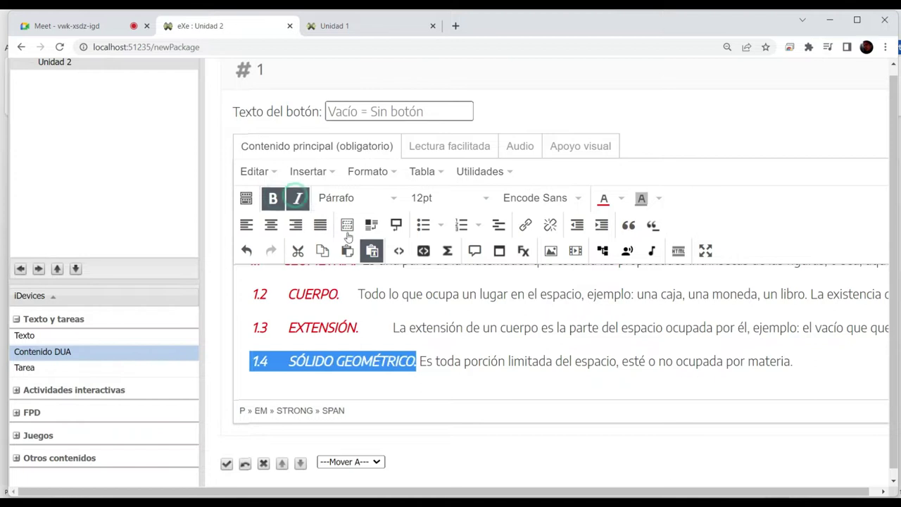
left_click(475, 339)
Set the button text of block 1 to "Definición 1", try the character options and choose Personaje 4
scroll(475, 340, "up", 3)
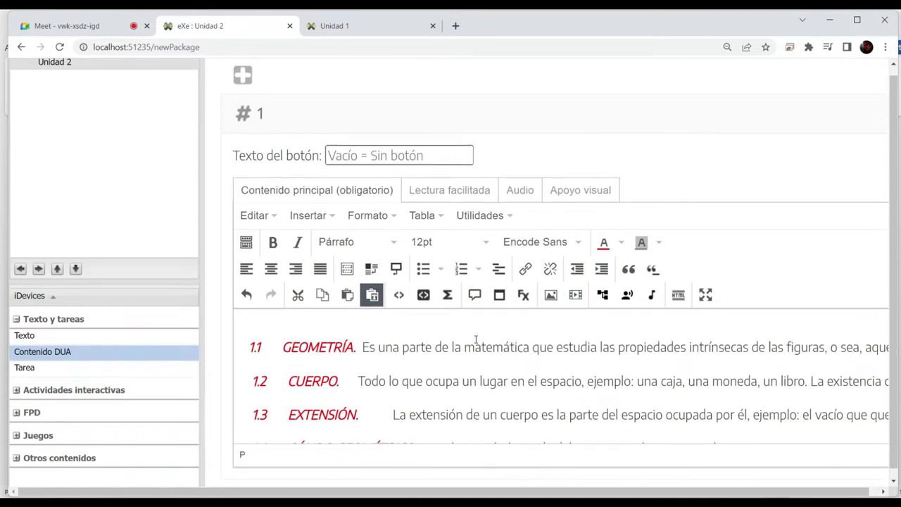
left_click(409, 152)
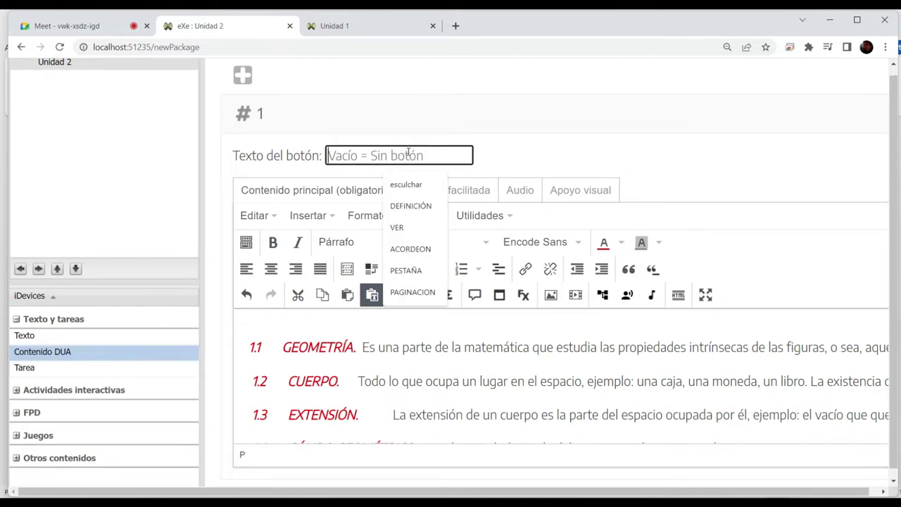
type("Definición 1")
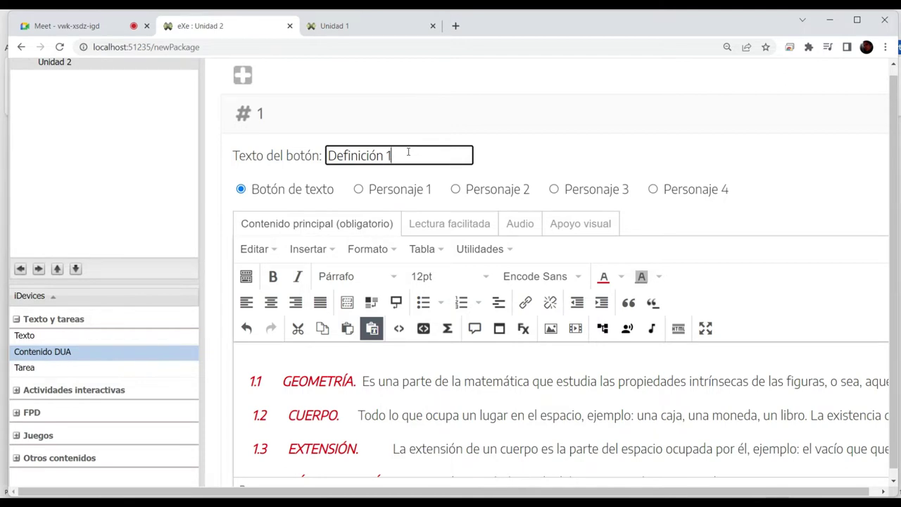
left_click(359, 190)
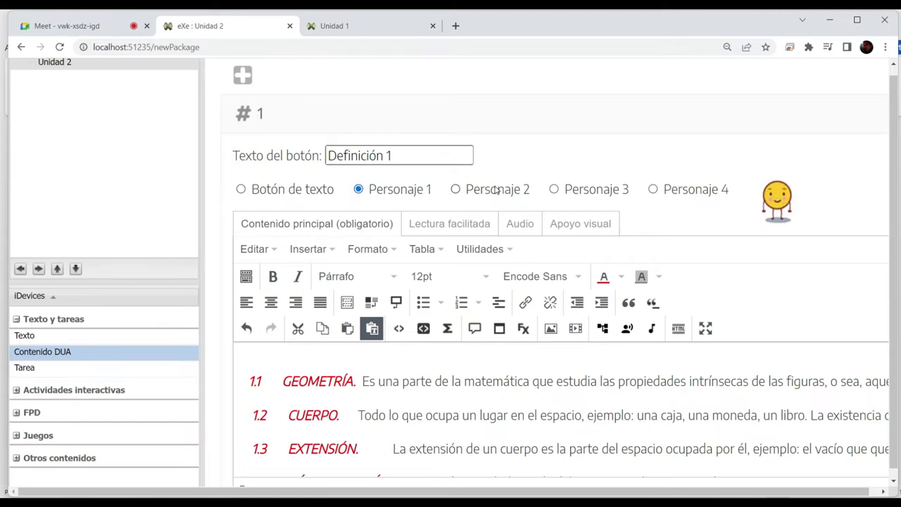
left_click(469, 192)
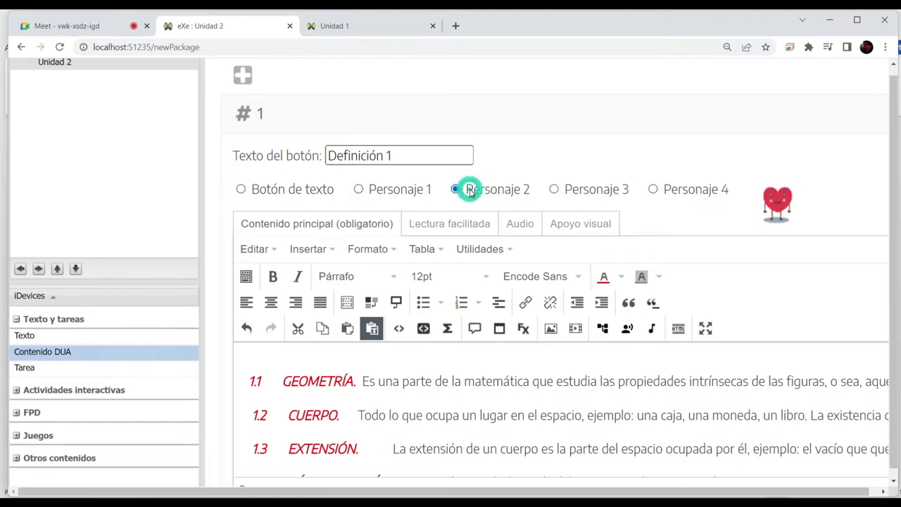
left_click(573, 192)
left_click(662, 190)
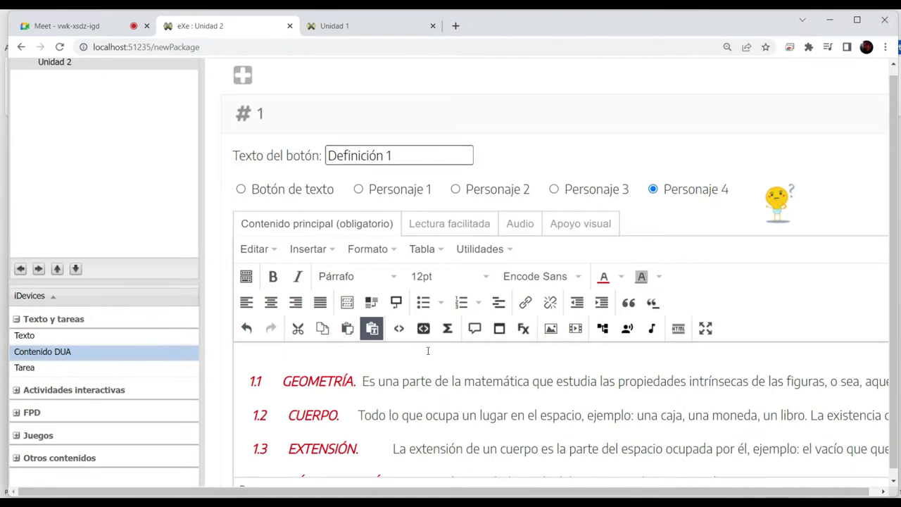
Open the Lectura facilitada content of block 1 and place the cursor in its text area
scroll(428, 350, "down", 1)
scroll(427, 350, "down", 2)
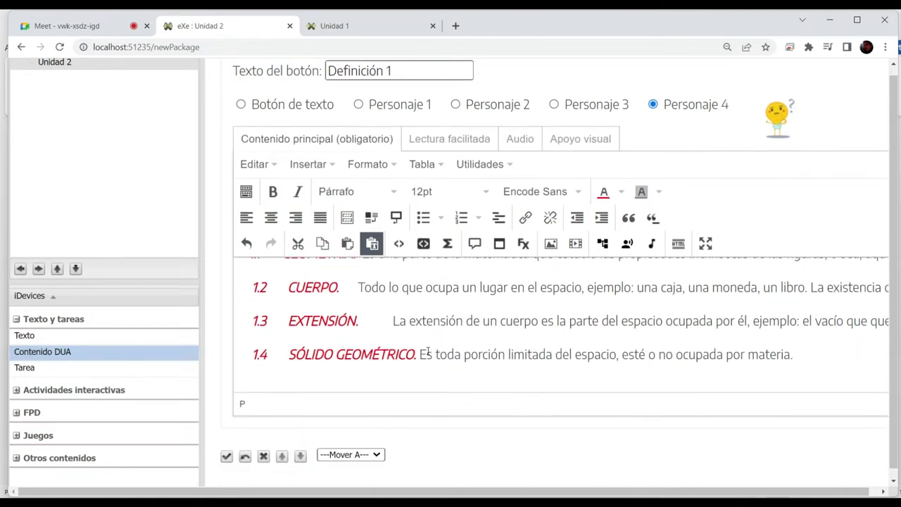
scroll(427, 351, "up", 6)
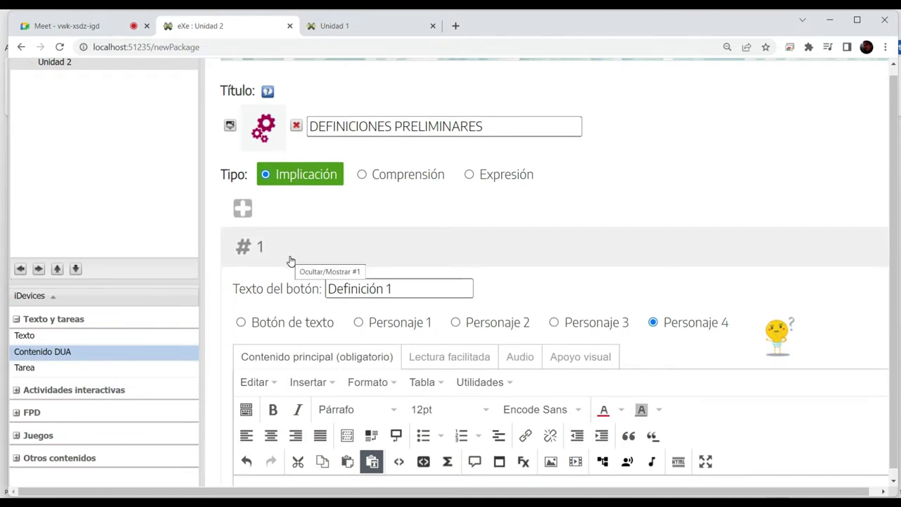
scroll(290, 261, "down", 6)
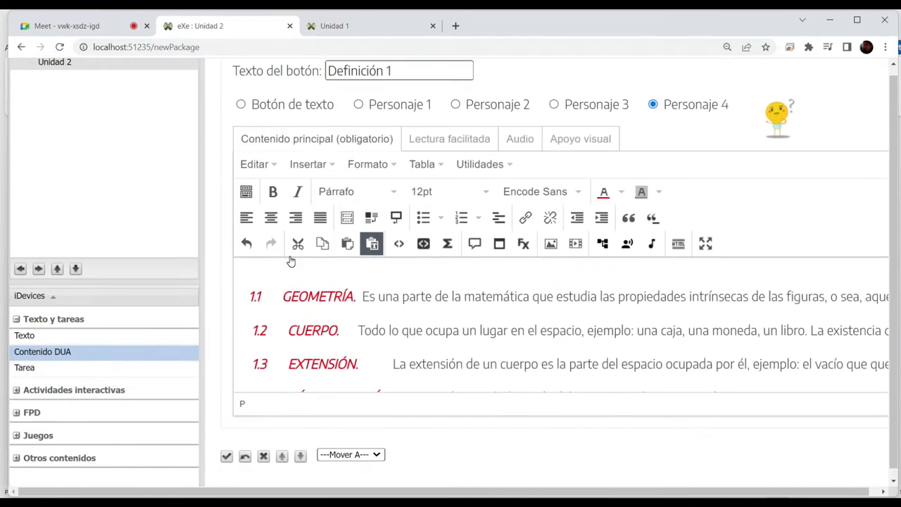
left_click(439, 141)
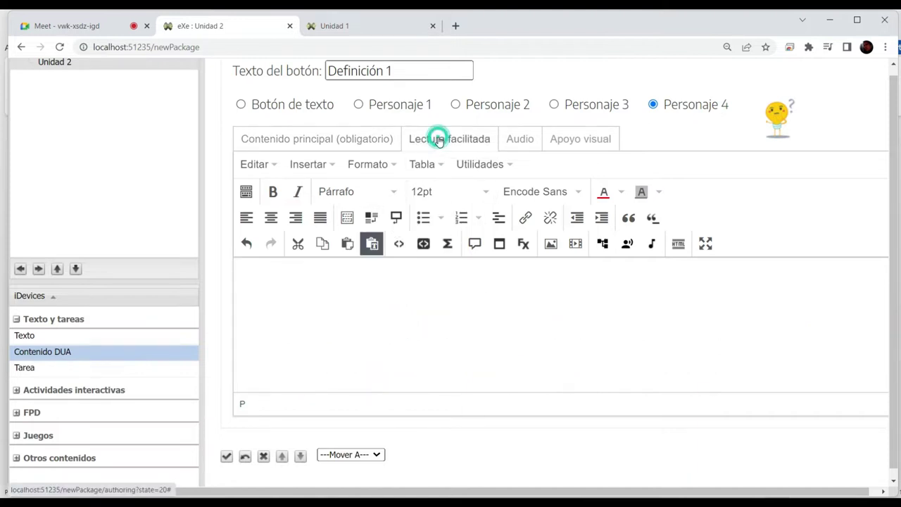
left_click(417, 304)
scroll(418, 304, "down", 1)
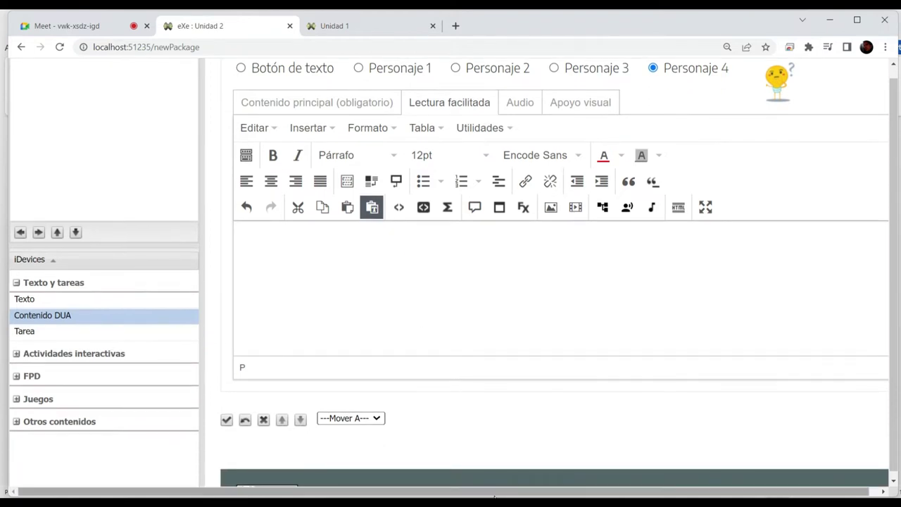
Switch to the Word document CAPITULO 0 y1. HISTORIA Y PRELIMINARES and copy definitions 1.5 DIMENSIONES through 1.7 PUNTO
mouse_move(494, 497)
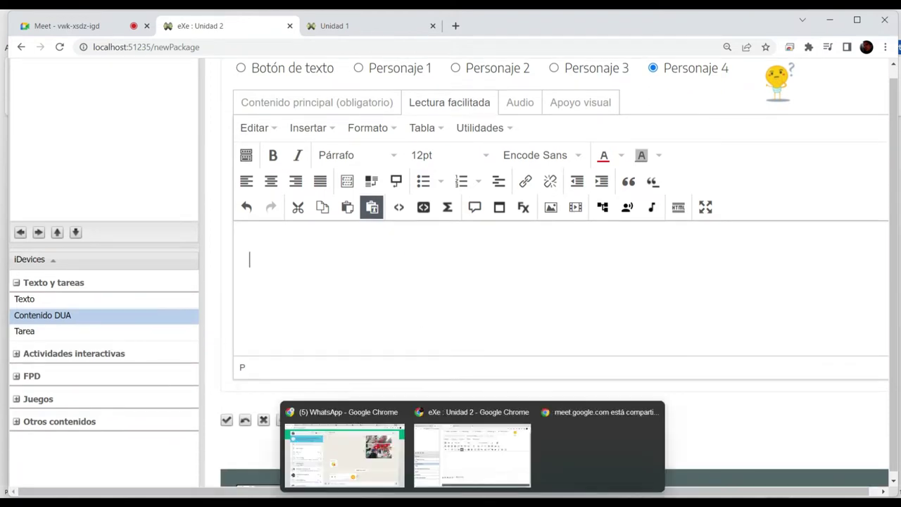
mouse_move(525, 497)
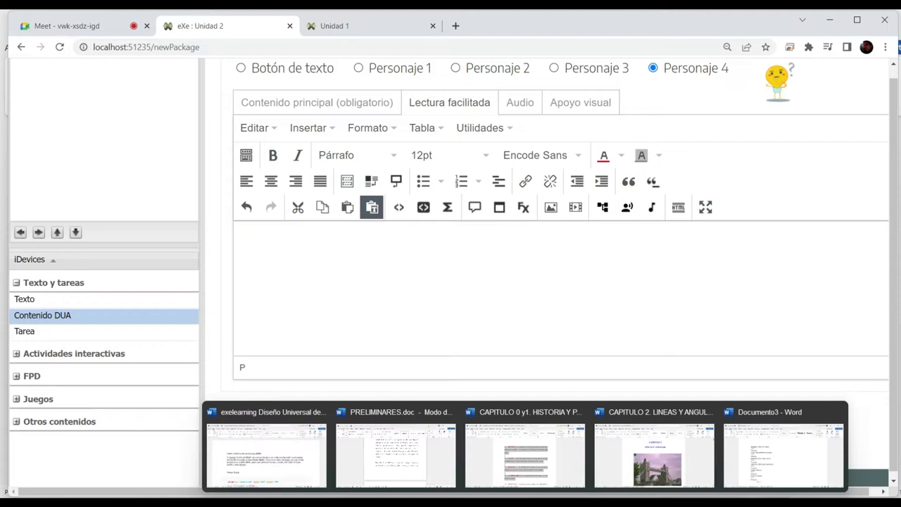
left_click(524, 450)
scroll(473, 337, "down", 1)
scroll(473, 336, "down", 3)
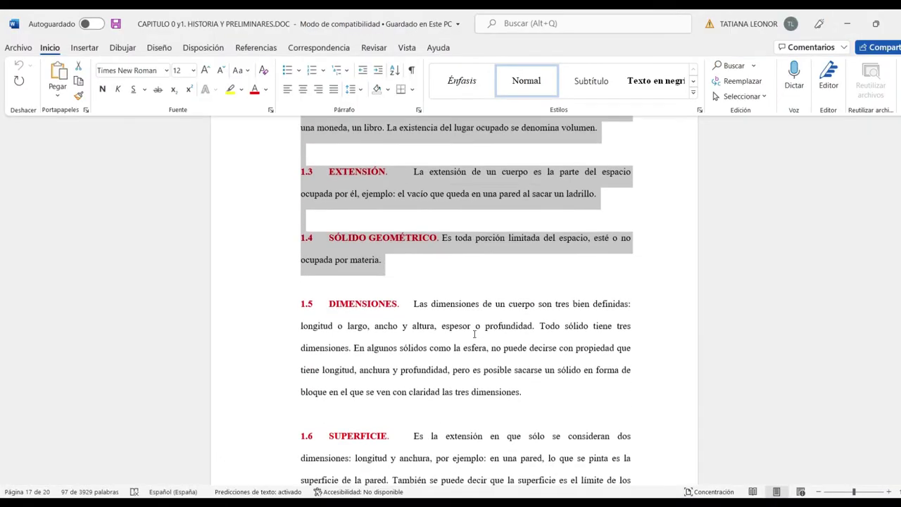
left_click_drag(296, 236, 423, 393)
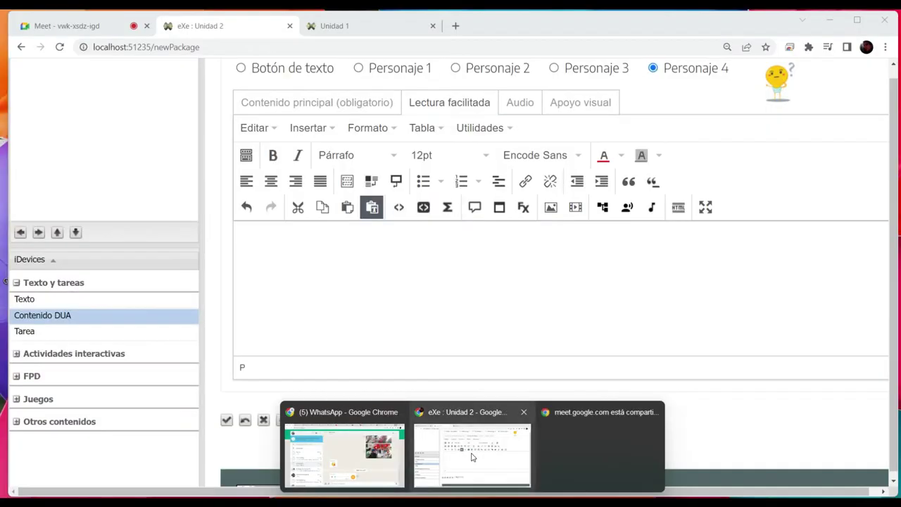
Return to the eXeLearning editor and paste definitions 1.5 to 1.7 into the Lectura facilitada content
left_click(472, 461)
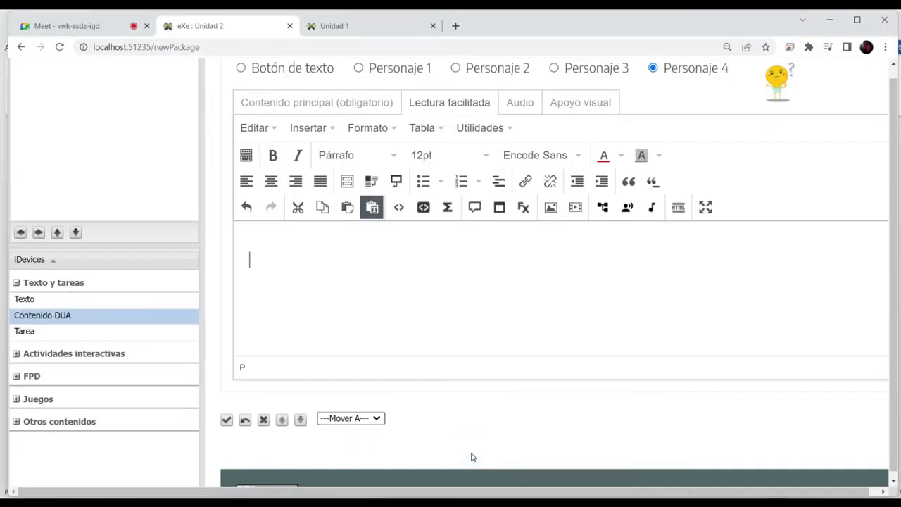
left_click(450, 306)
key("ctrl+v")
scroll(450, 303, "down", 1)
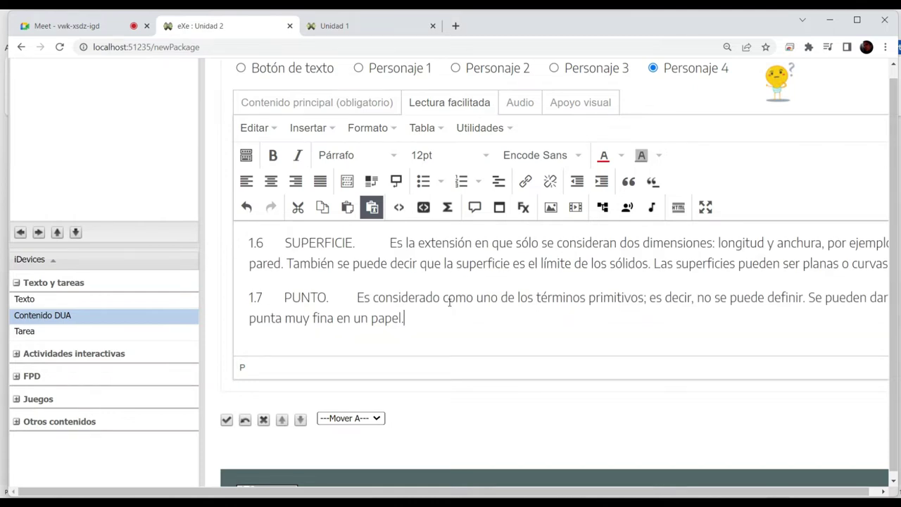
key("ctrl+v")
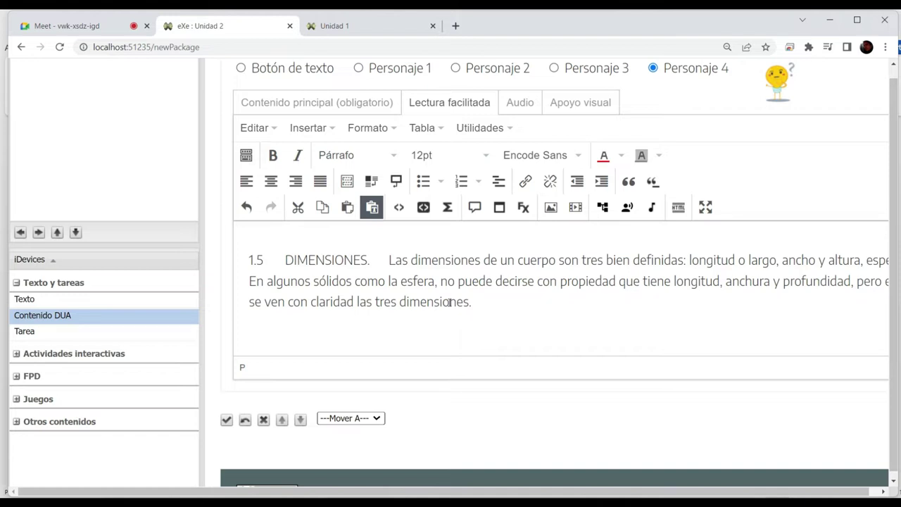
Check the Audio content of block 1, and open the embedded media dialog in its Apoyo visual content
left_click(516, 104)
left_click(411, 261)
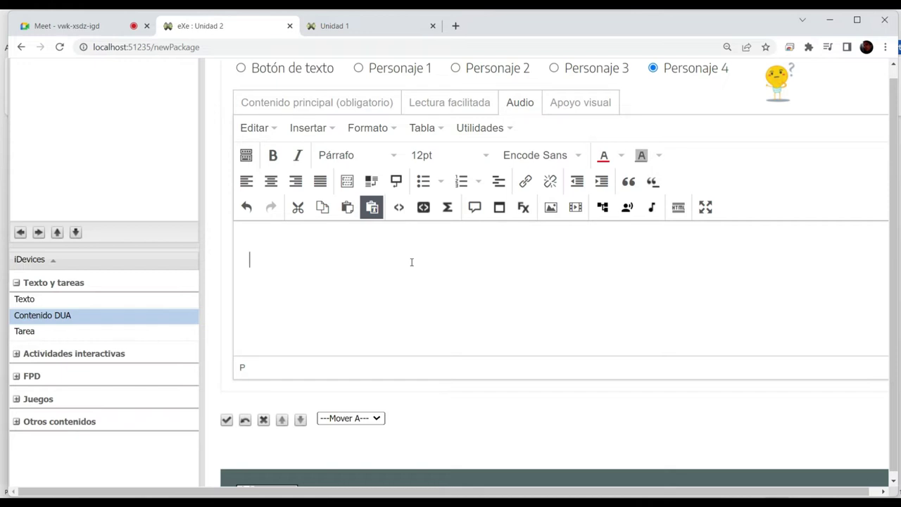
left_click(588, 103)
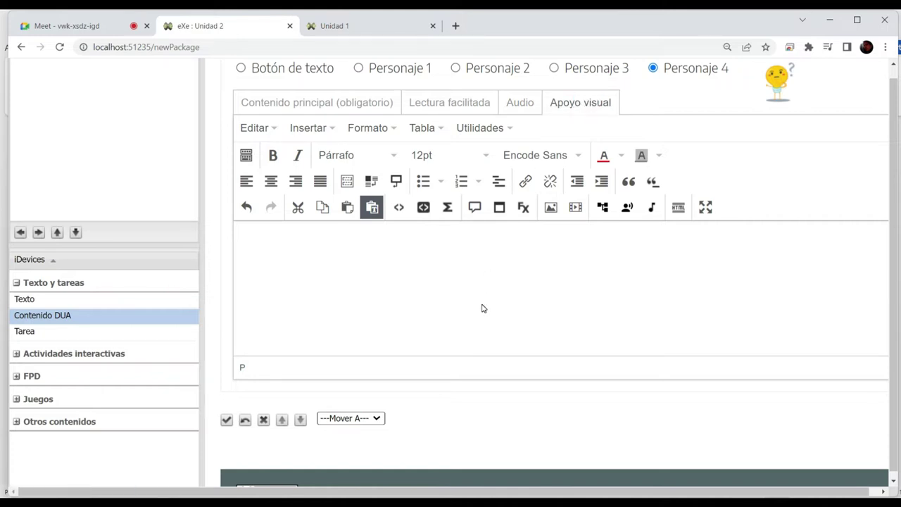
left_click(575, 208)
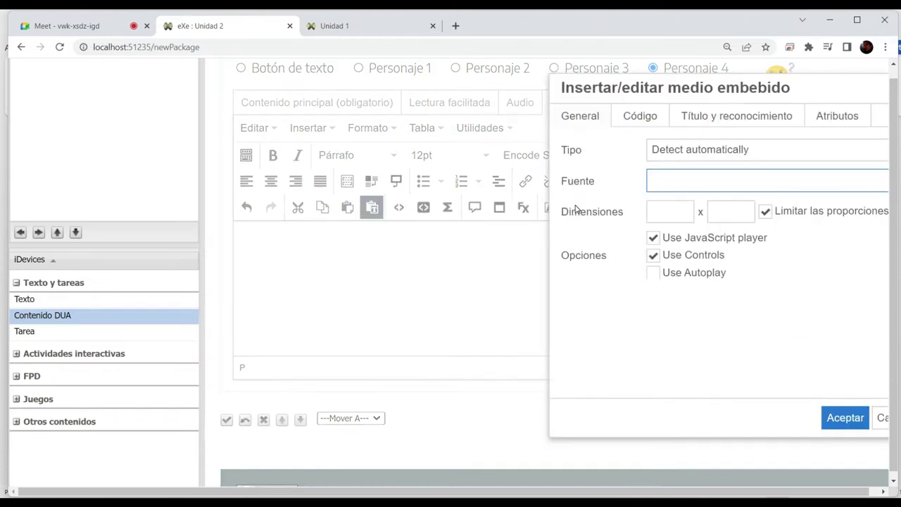
scroll(431, 330, "right", 3)
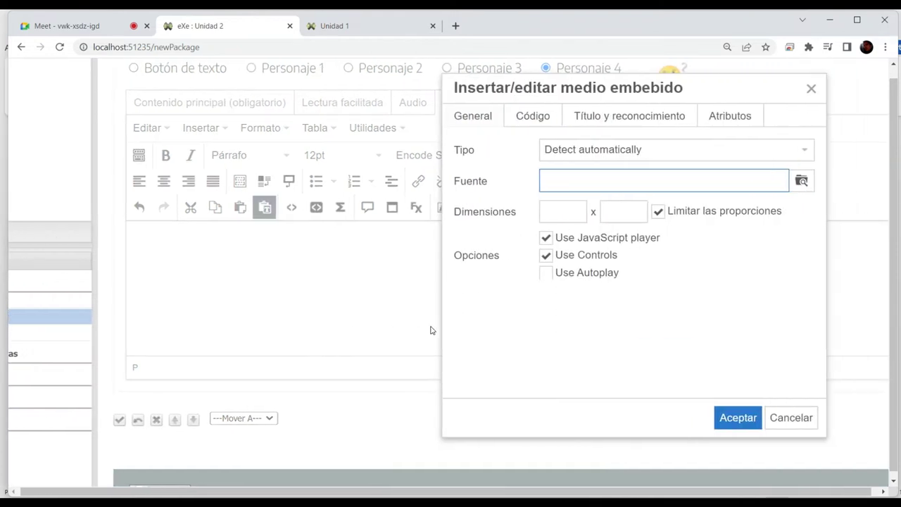
scroll(432, 330, "right", 1)
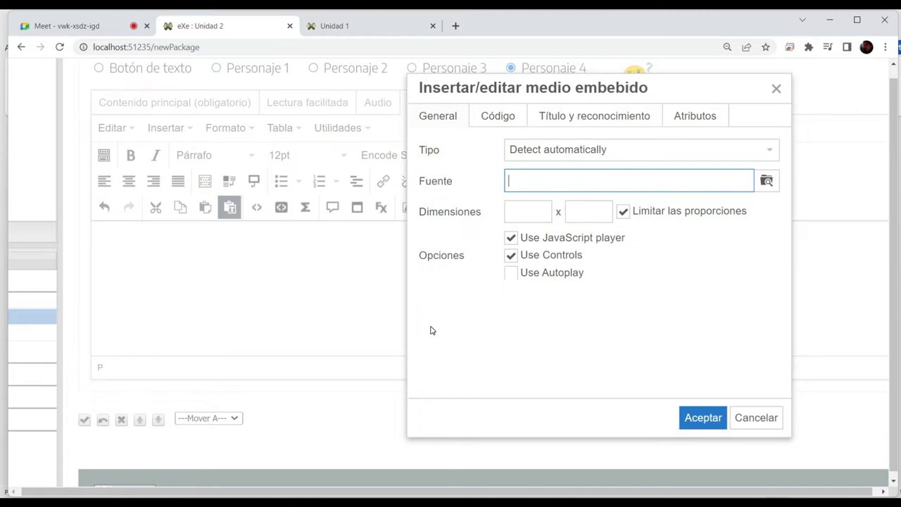
Open youtube.com in a new browser tab to find a video for the visual support
left_click(371, 25)
left_click(455, 25)
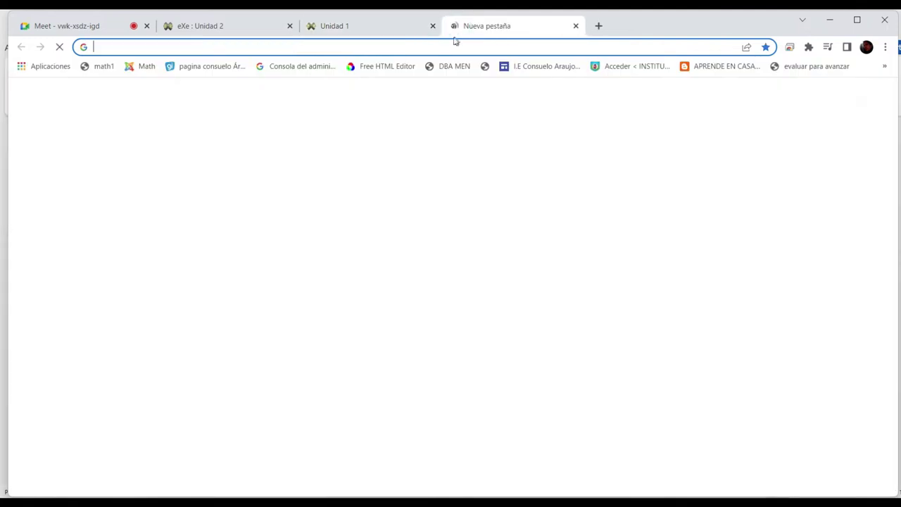
left_click(447, 48)
type("youtube.com")
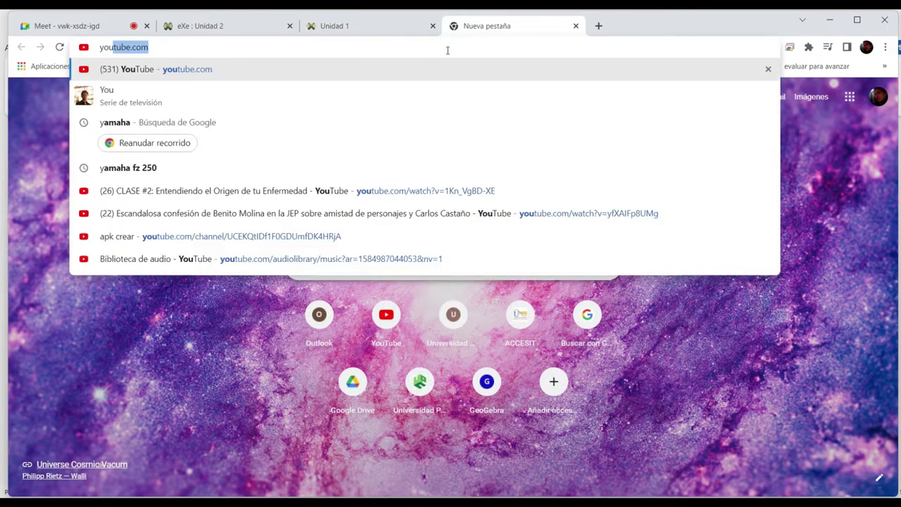
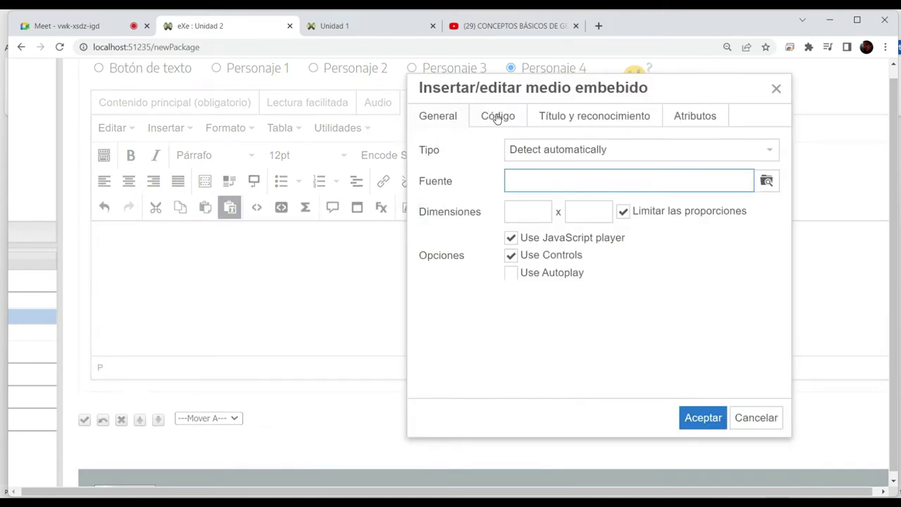
Embed the YouTube video on basic geometry concepts in Apoyo visual using its 560 by 315 iframe code, and check the inserted video
left_click(497, 117)
left_click(466, 185)
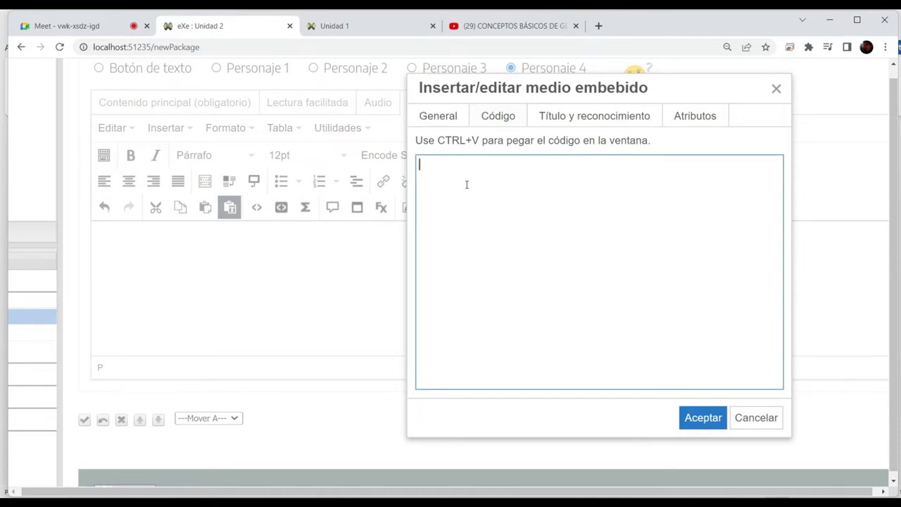
type("<iframe width=\"560\" height=\"315\" src=\"https://www.youtube.com/embed/PjQIWTKAy6o?start=40\" title=\"YouTube video player\" frameborder=\"0\" allow=\"accelerometer; autoplay; clipboard-write; encrypted-media; gyroscope; picture-in-picture\" allowfullscreen></iframe>")
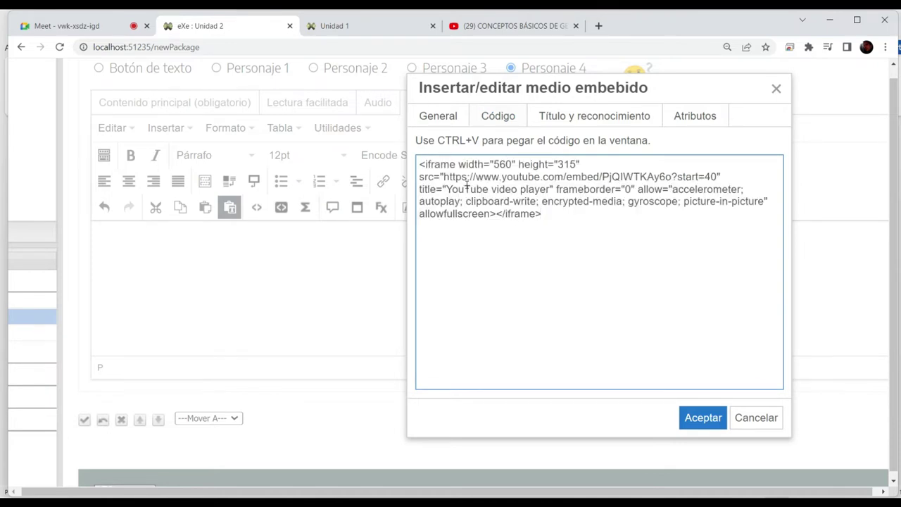
left_click(702, 418)
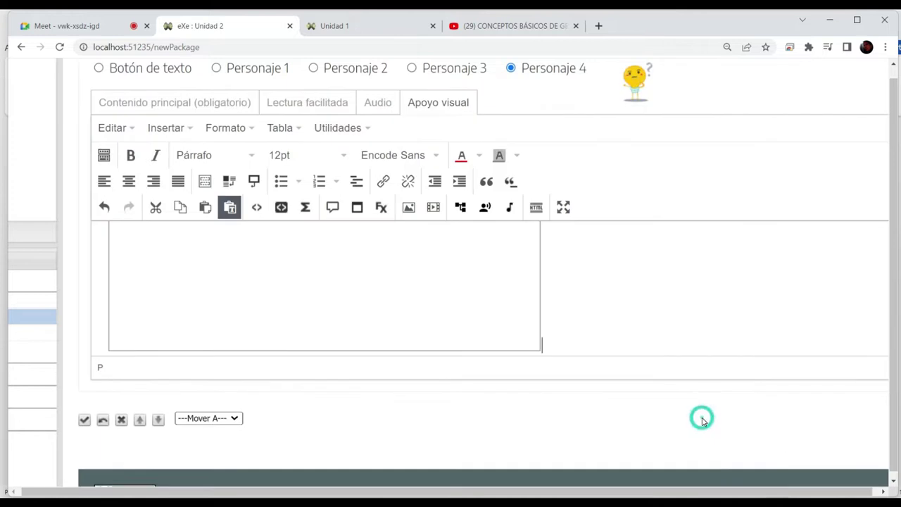
scroll(577, 280, "up", 3)
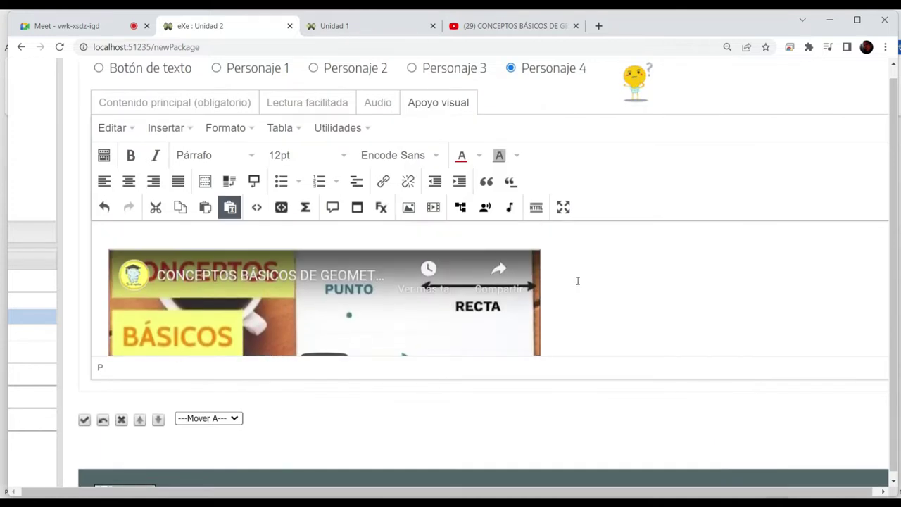
scroll(577, 280, "down", 4)
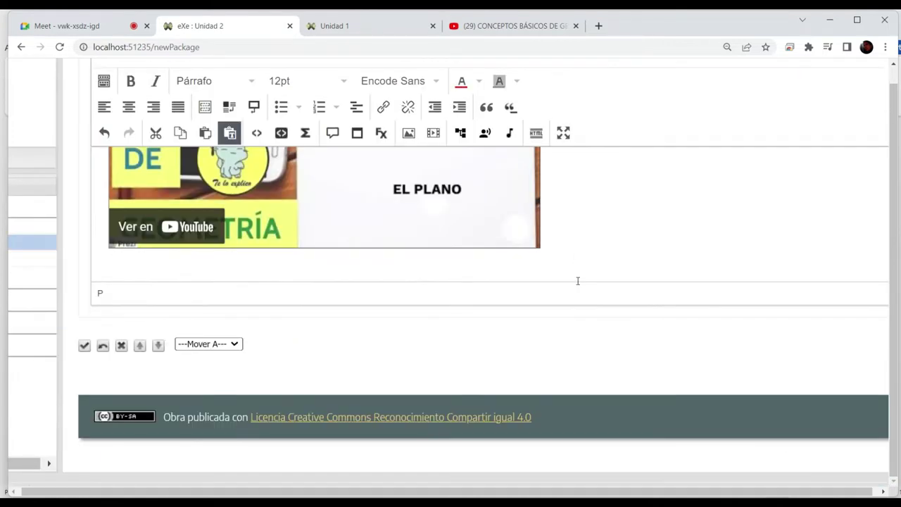
scroll(577, 281, "up", 5)
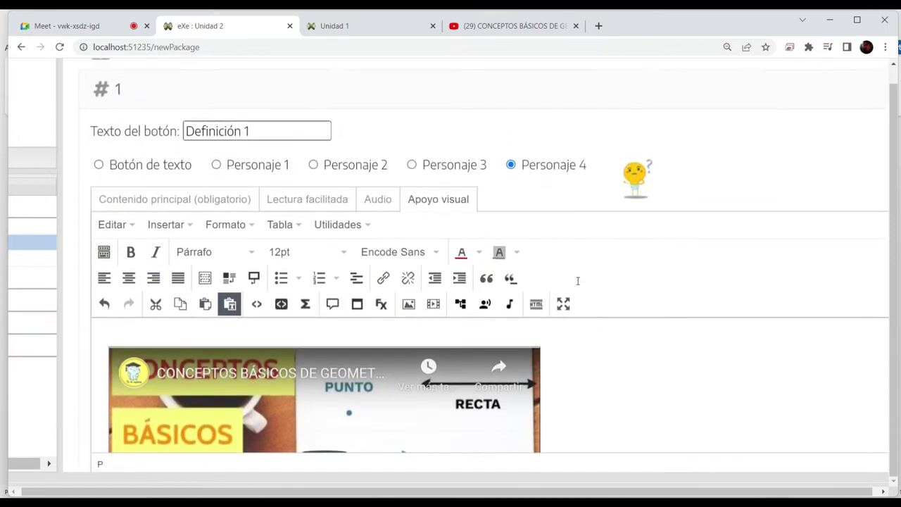
scroll(577, 281, "down", 3)
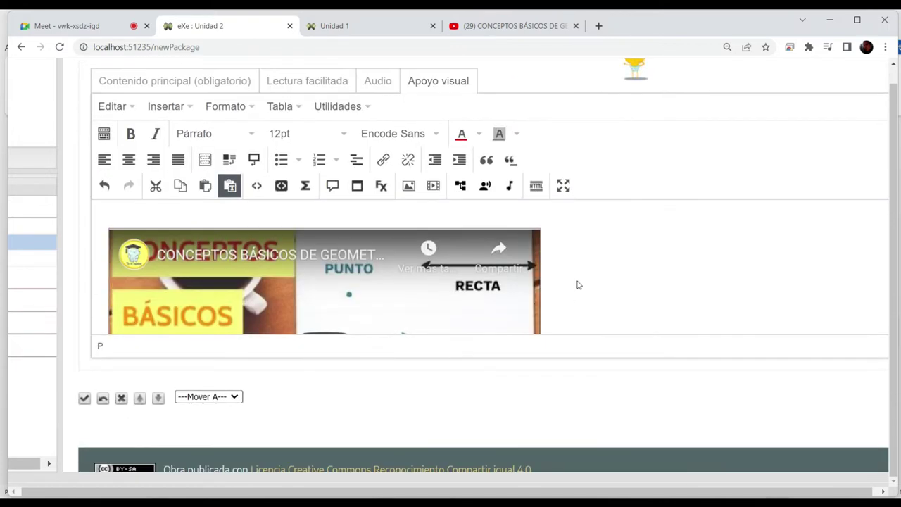
Save the DEFINICIONES PRELIMINARES iDevice and review the Unidad 1 and Unidad 2 pages
left_click(83, 399)
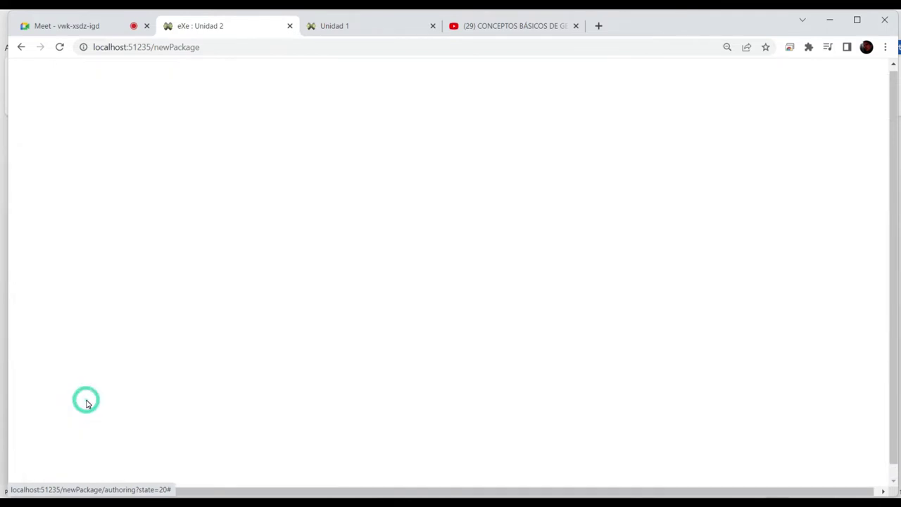
scroll(429, 301, "down", 1)
scroll(429, 302, "down", 1)
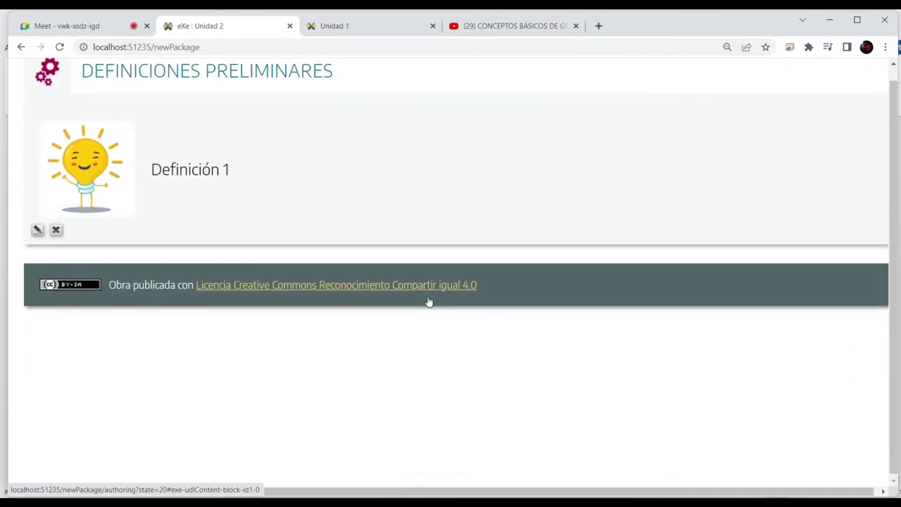
scroll(429, 301, "up", 4)
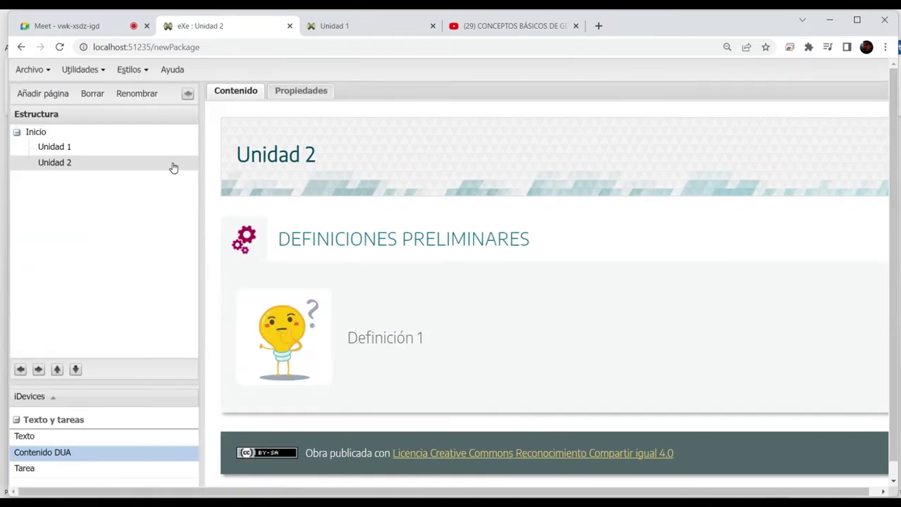
left_click(60, 147)
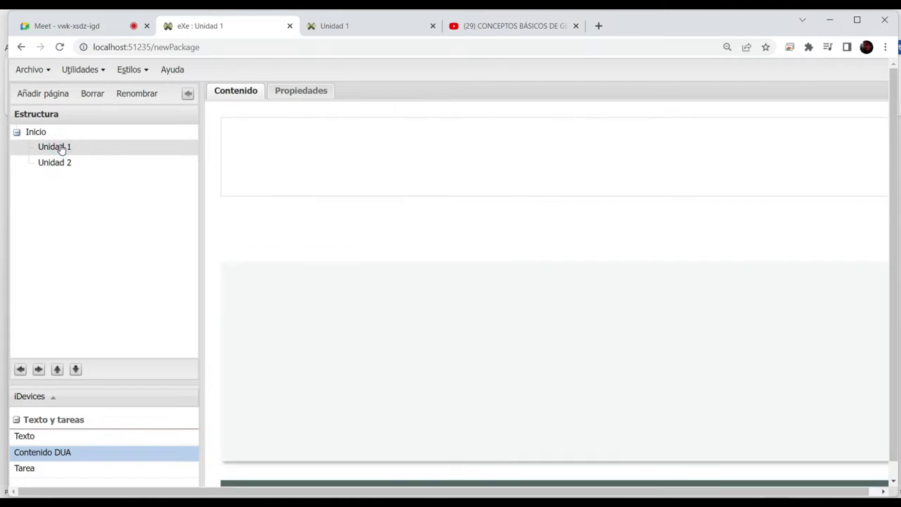
left_click(55, 165)
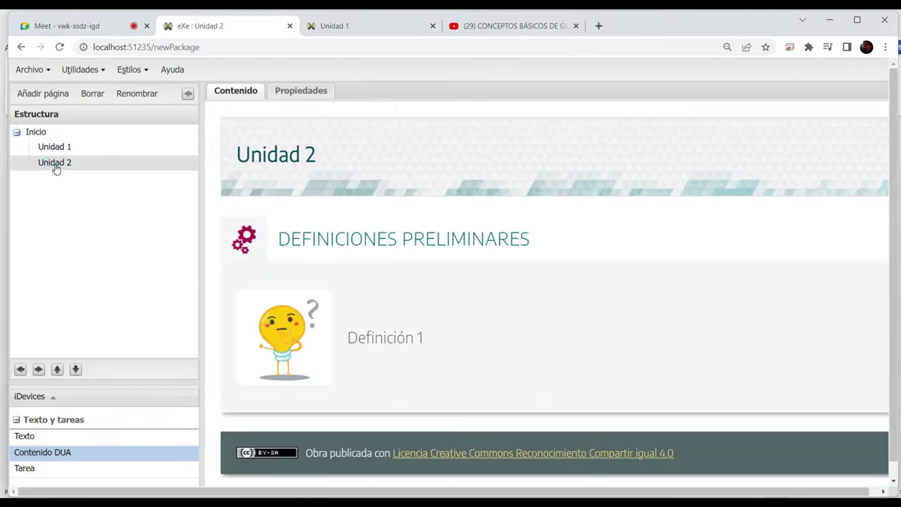
mouse_move(394, 299)
scroll(398, 307, "down", 3)
scroll(398, 307, "up", 1)
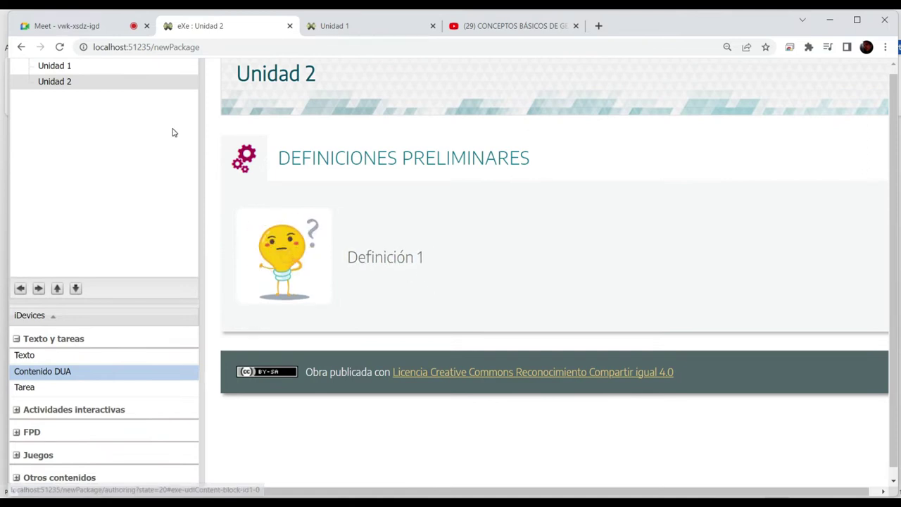
scroll(171, 131, "up", 2)
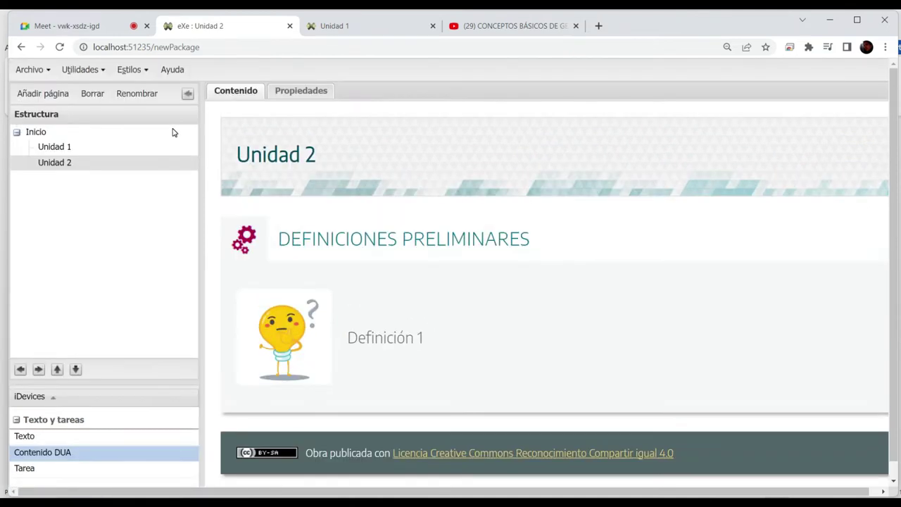
Save the project as an eXe package named "Proyecto tac iii" in the folder one level above Video
left_click(33, 73)
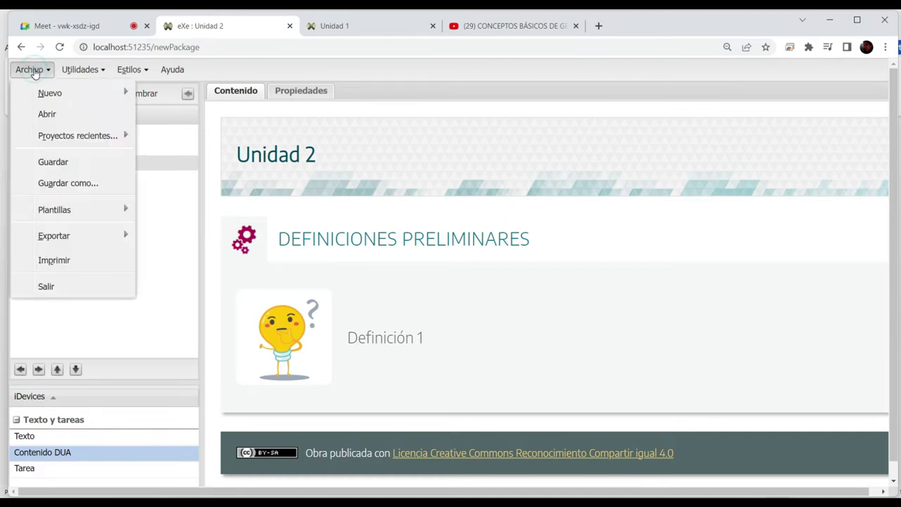
left_click(62, 162)
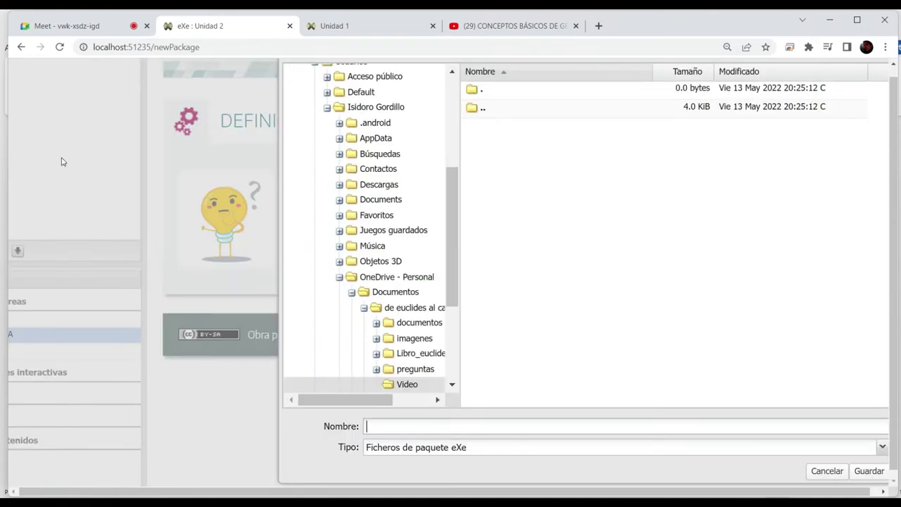
left_click(446, 428)
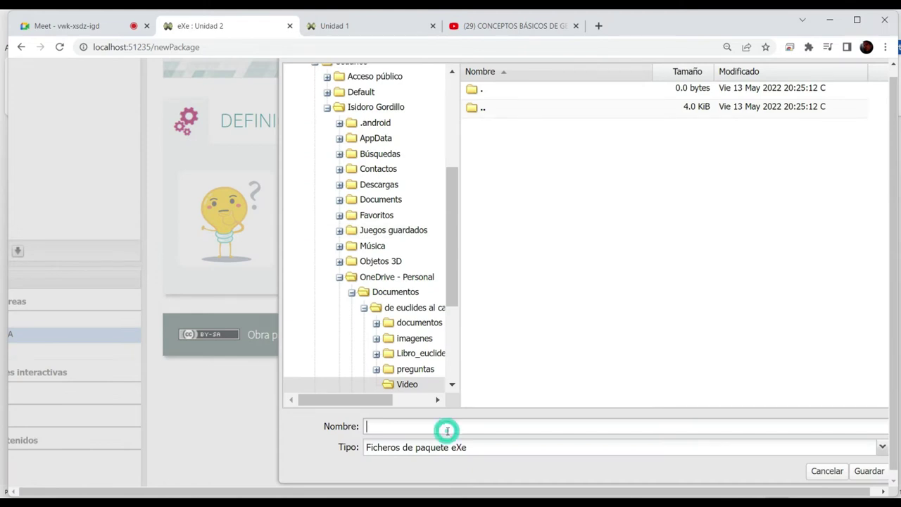
left_click(471, 110)
left_click(471, 110)
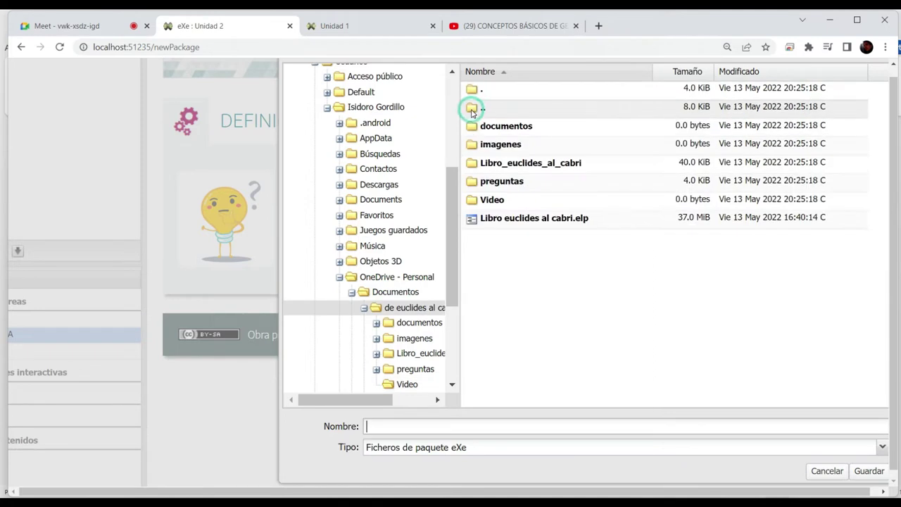
left_click(394, 424)
type("Proyecto tac iii")
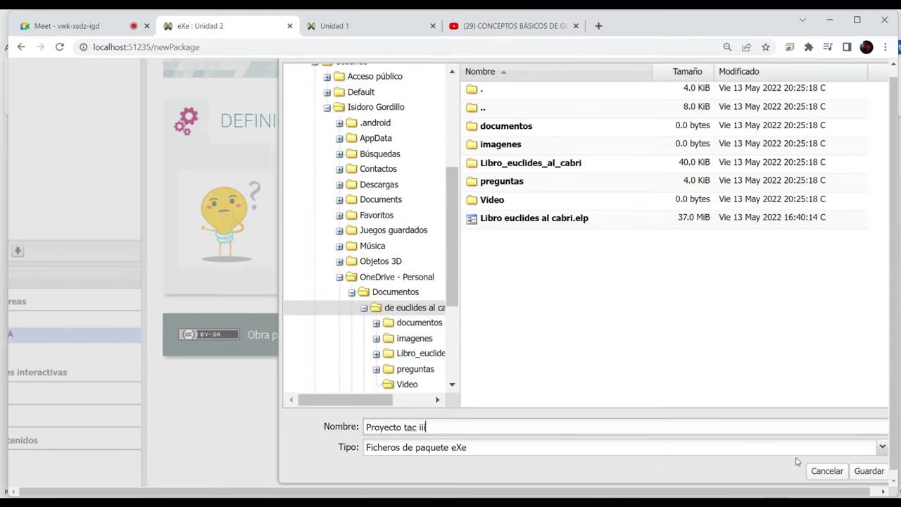
left_click(868, 471)
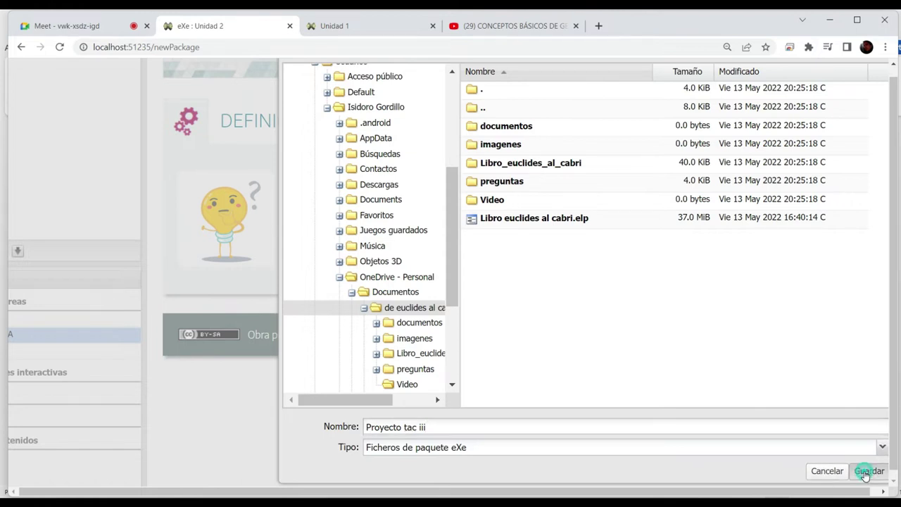
left_click(584, 306)
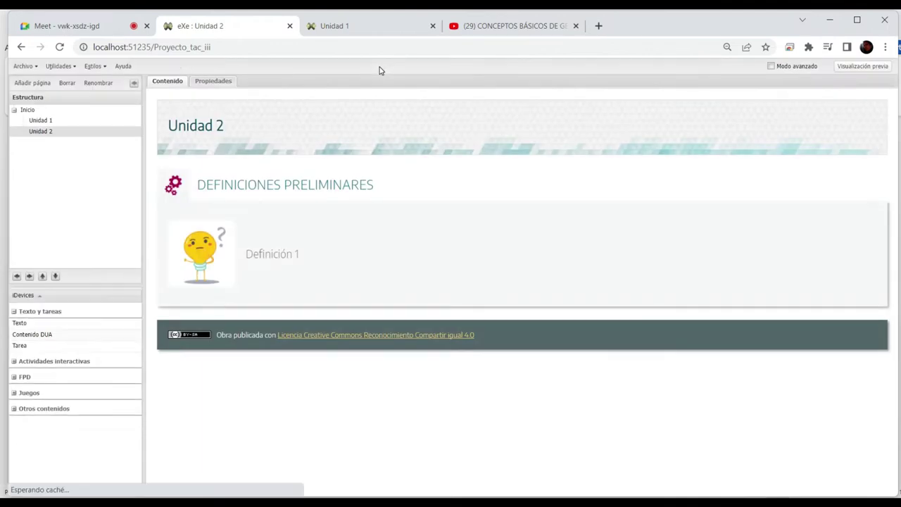
Reload the preview in the other browser tab, open Unidad 2 and expand Definición 1 to examine its main content
left_click(329, 25)
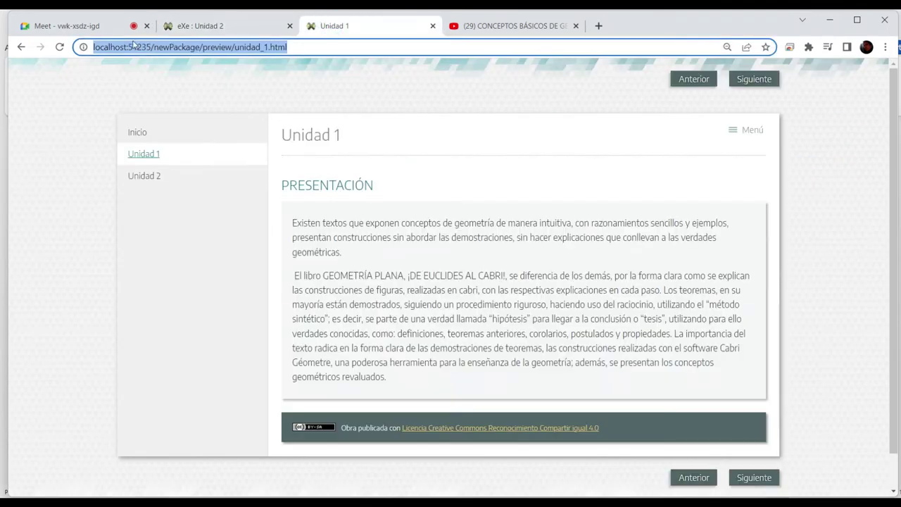
left_click(61, 47)
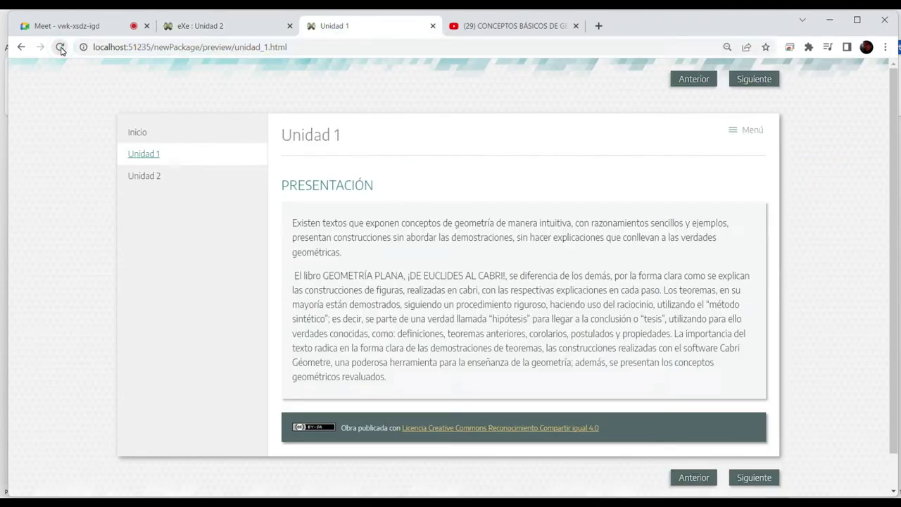
left_click(144, 176)
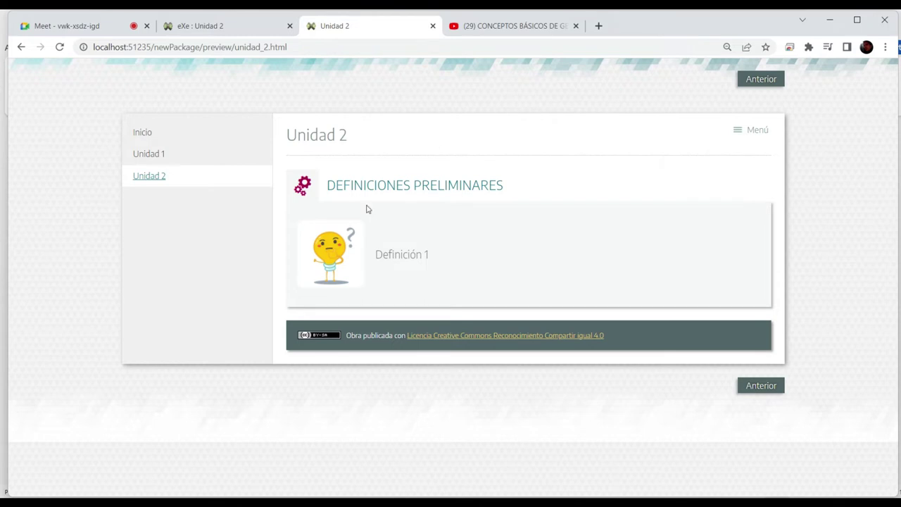
left_click(328, 265)
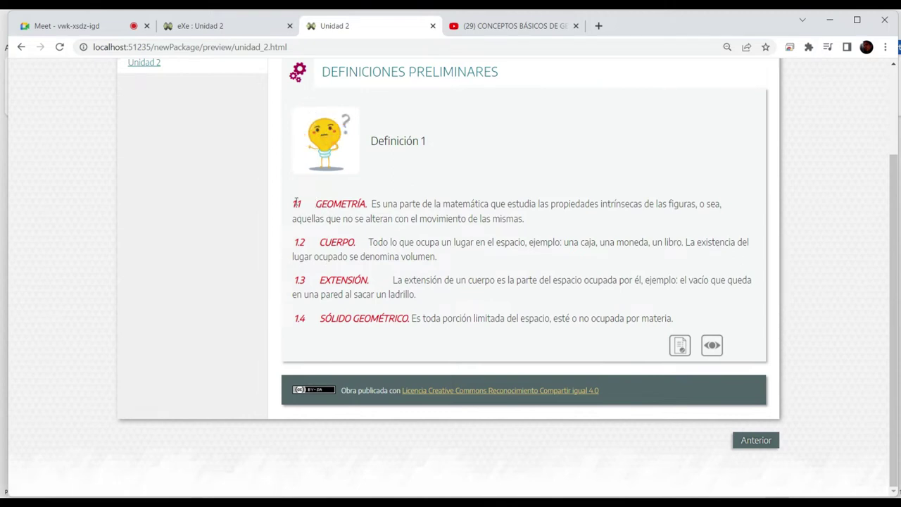
left_click_drag(295, 204, 527, 314)
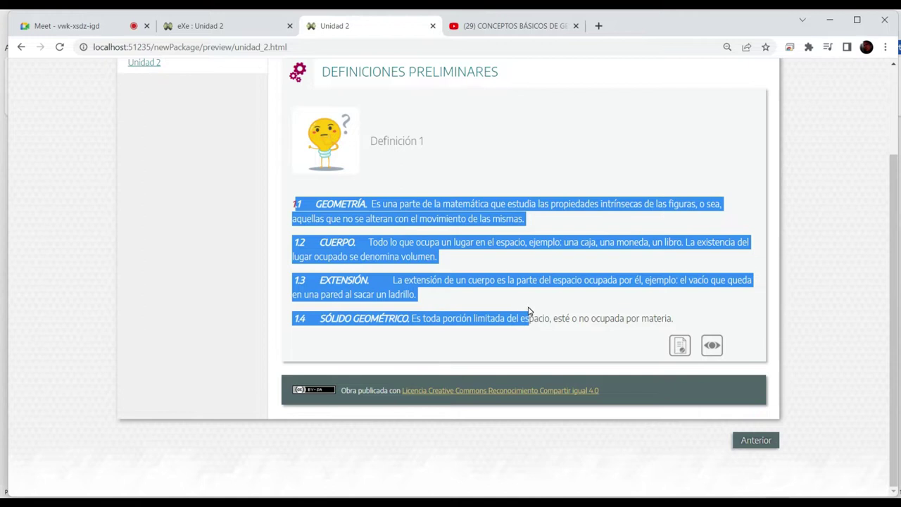
left_click(528, 306)
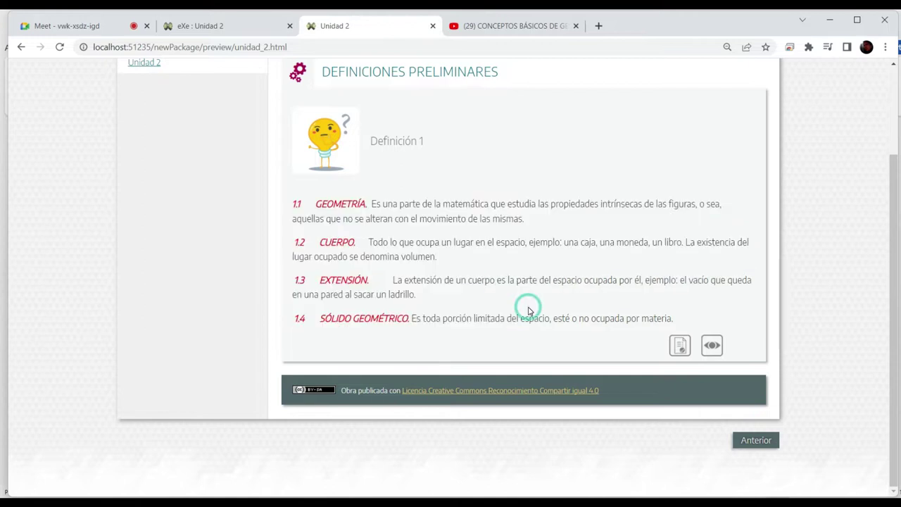
Examine Definición 1's Lectura facilitada text and Apoyo visual video in the preview, and close the support content
left_click(681, 348)
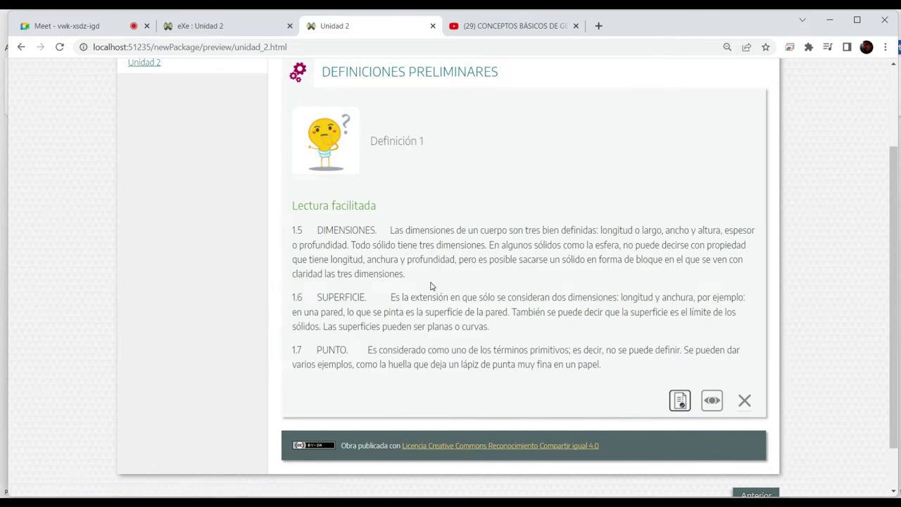
scroll(432, 286, "down", 1)
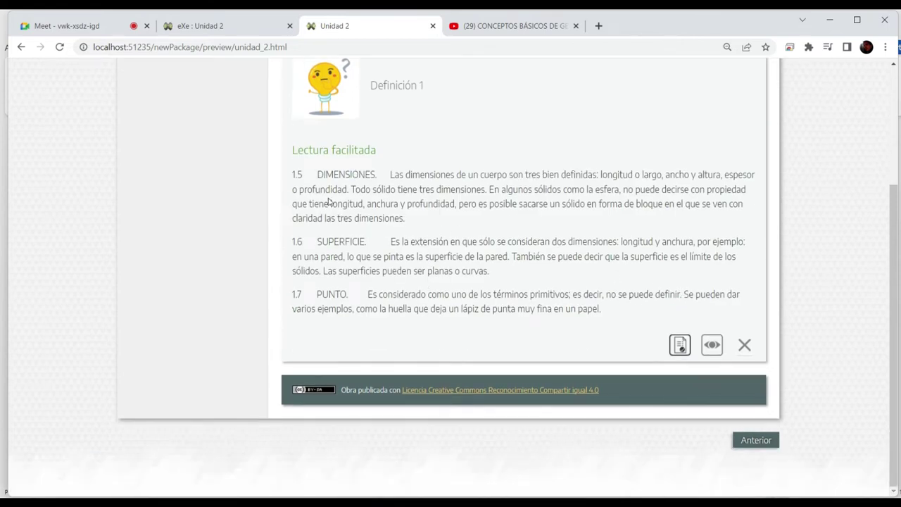
left_click(711, 344)
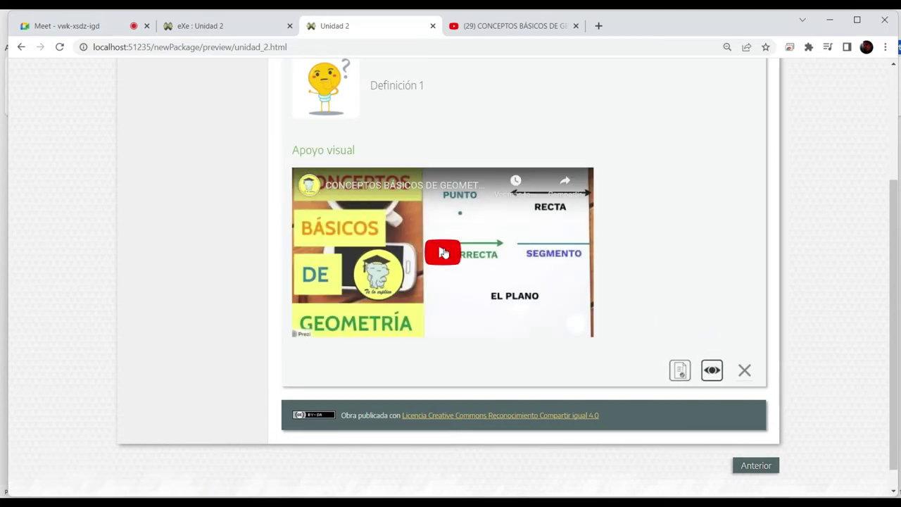
left_click(746, 370)
left_click(324, 145)
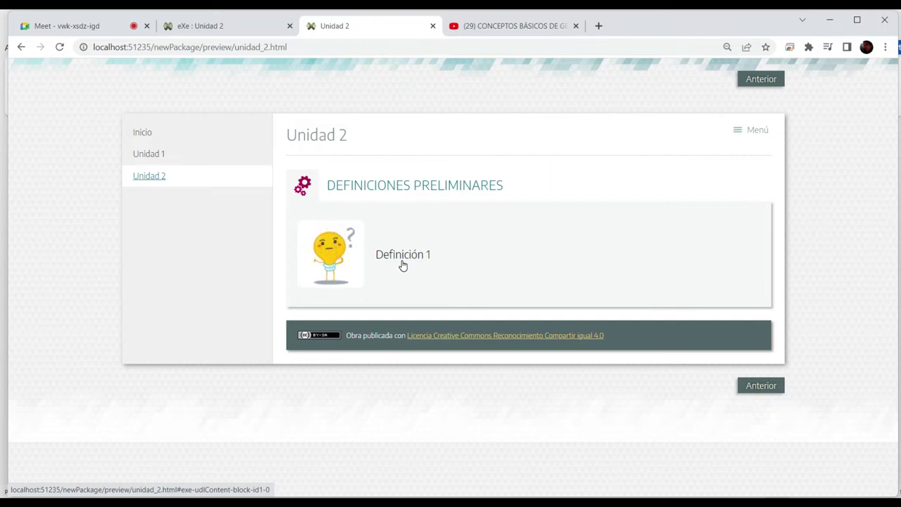
Return to the eXe editor tab, reopen the DEFINICIONES PRELIMINARES iDevice for editing and add a second content block
left_click(233, 24)
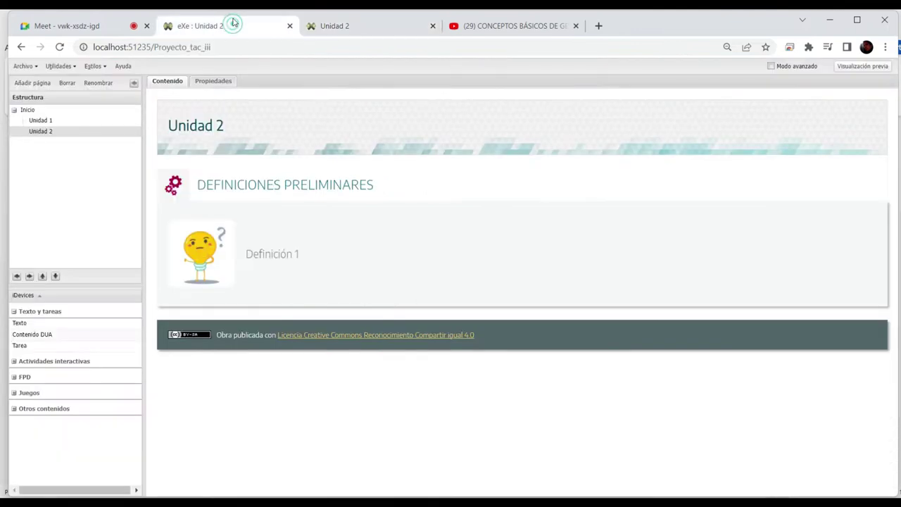
mouse_move(227, 235)
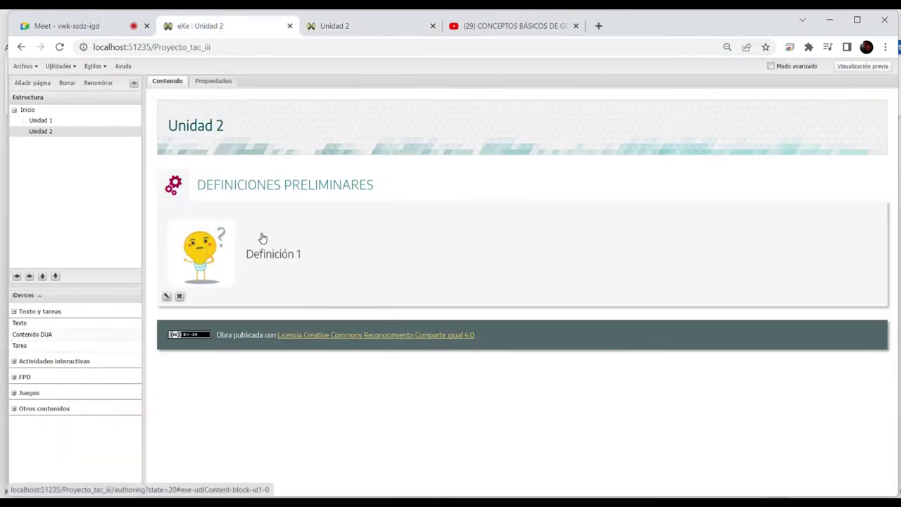
left_click(166, 296)
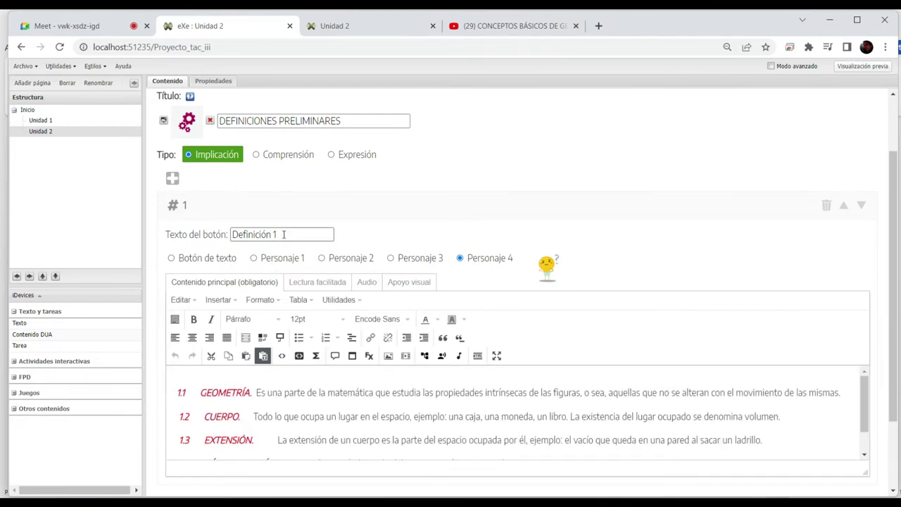
left_click(172, 180)
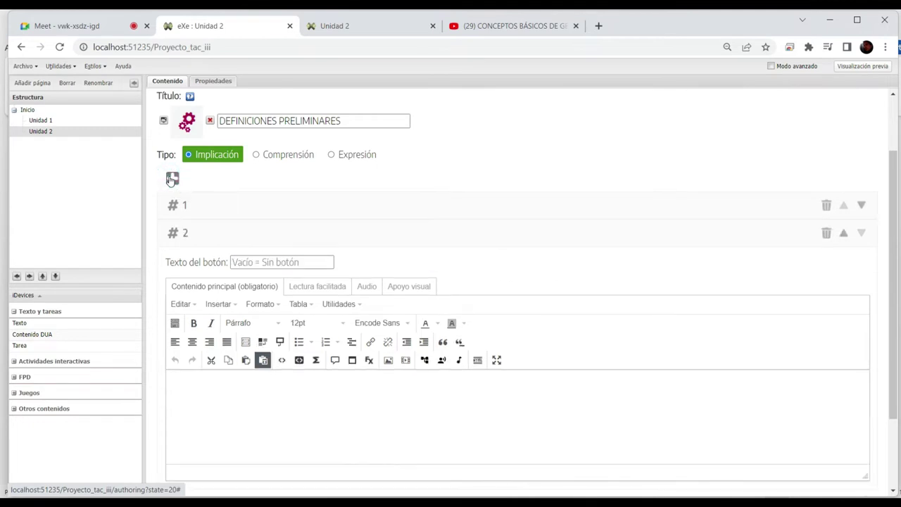
scroll(158, 298, "down", 2)
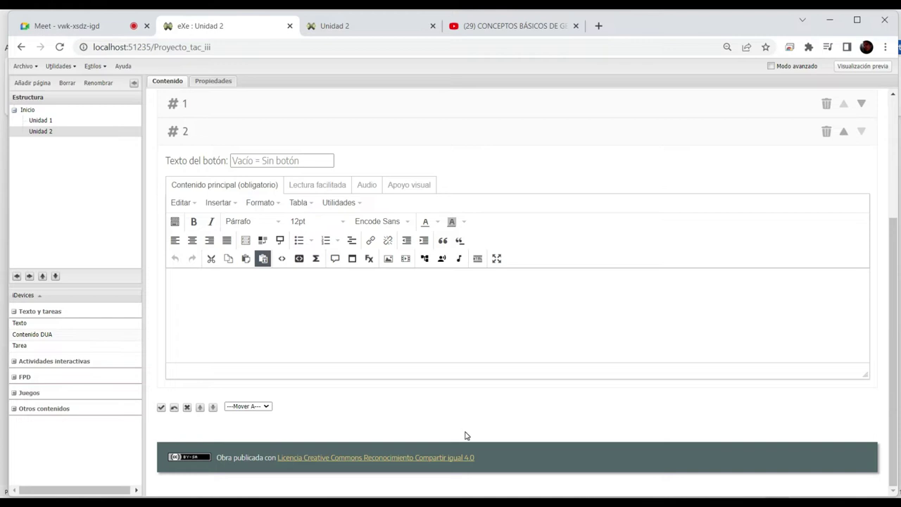
Switch to the Word document CAPITULO 0 y1. HISTORIA Y PRELIMINARES, read through the definitions from 1.8 LÍNEA onward, and return to eXe
mouse_move(471, 503)
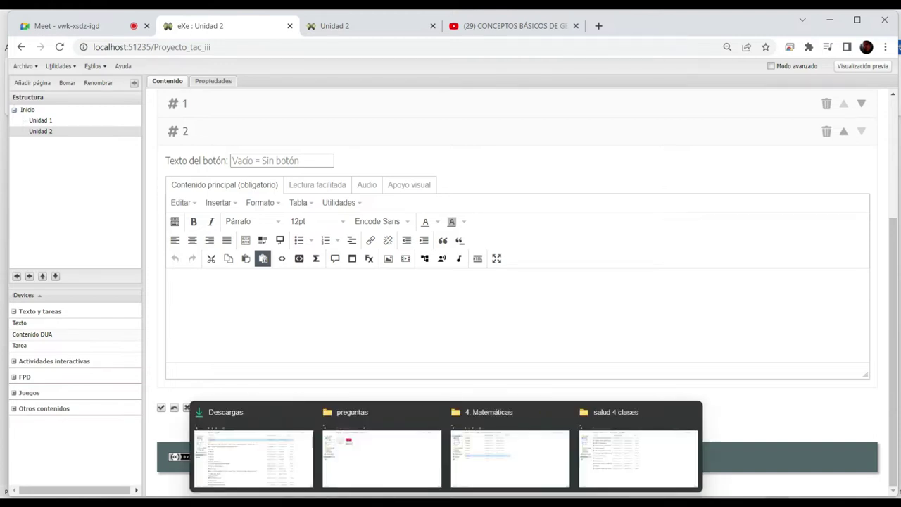
mouse_move(525, 503)
left_click(516, 463)
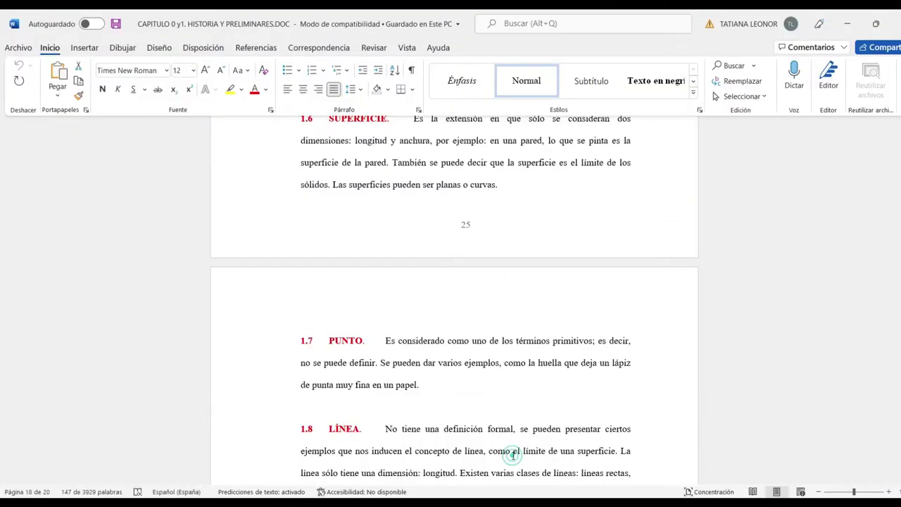
scroll(425, 338, "down", 3)
scroll(424, 337, "down", 3)
scroll(423, 338, "up", 1)
scroll(424, 336, "down", 1)
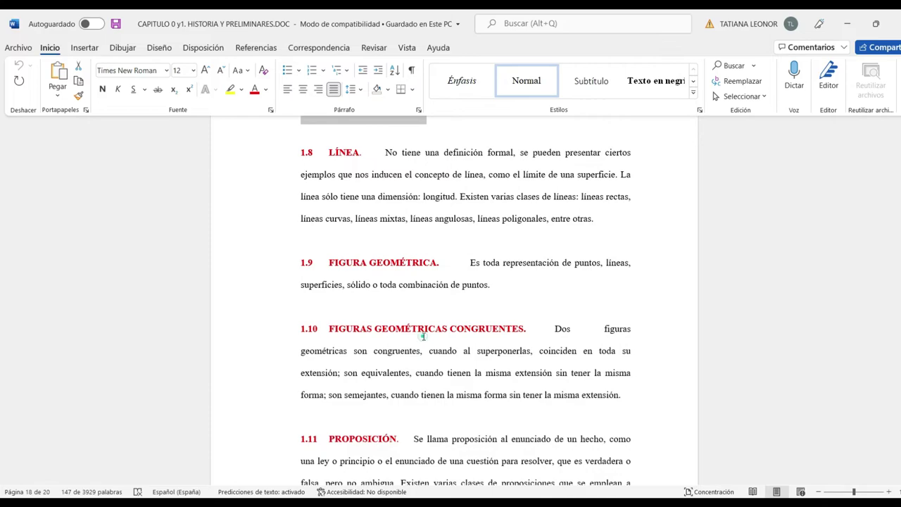
scroll(423, 337, "down", 20)
scroll(423, 336, "down", 5)
scroll(423, 336, "up", 15)
key("alt+Tab")
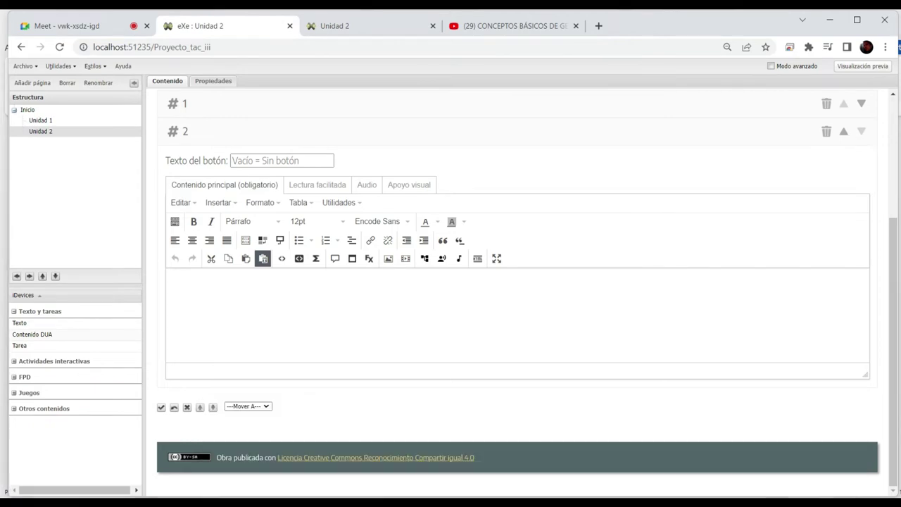
Look through the Word documents CAPITULO 0 y1, PRELIMINARES and CAPITULO 2. LINEAS Y ANGULOS NUEVOS for source material
mouse_move(525, 502)
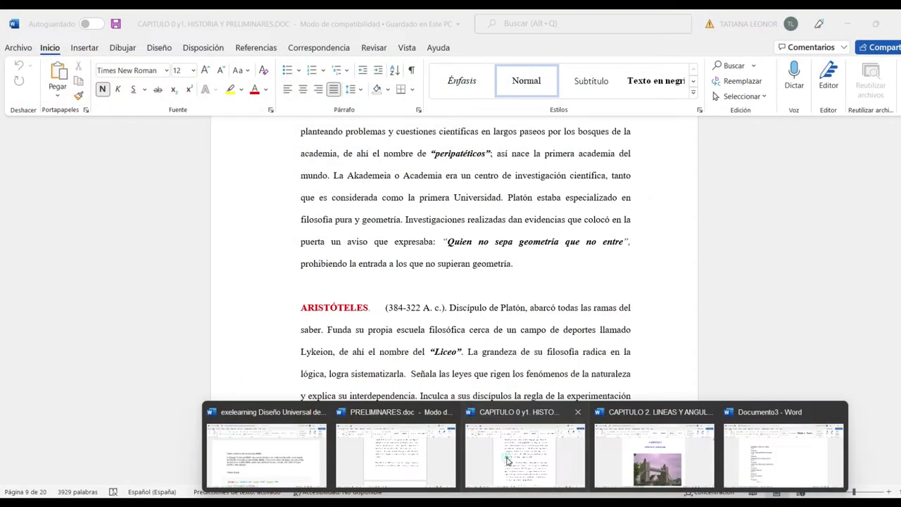
left_click(524, 450)
scroll(394, 271, "down", 20)
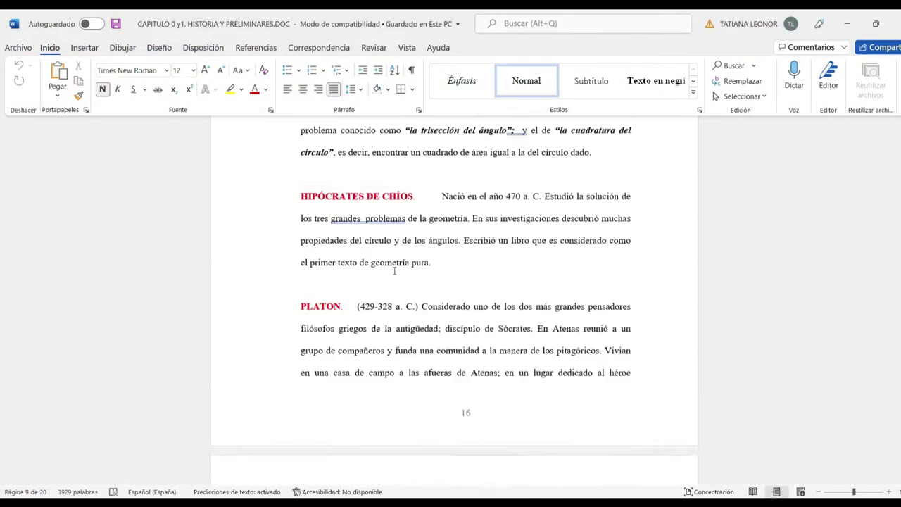
scroll(393, 271, "down", 3)
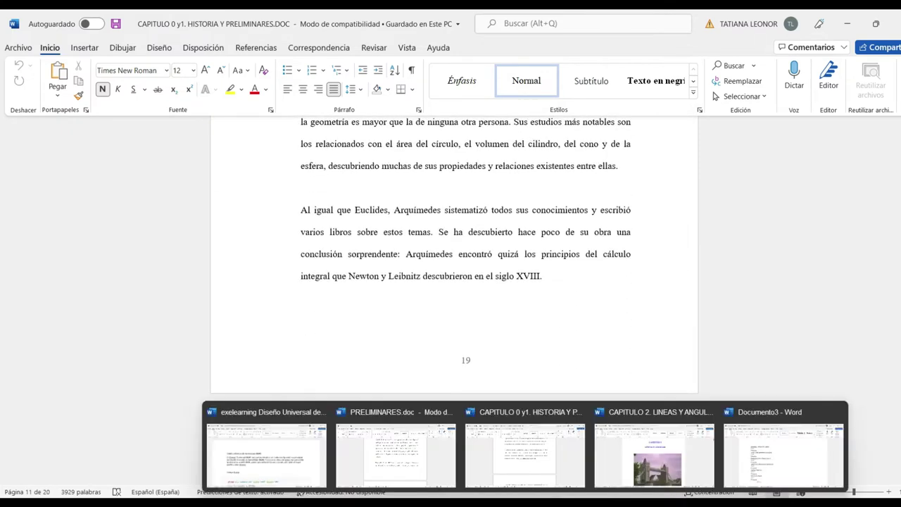
left_click(374, 456)
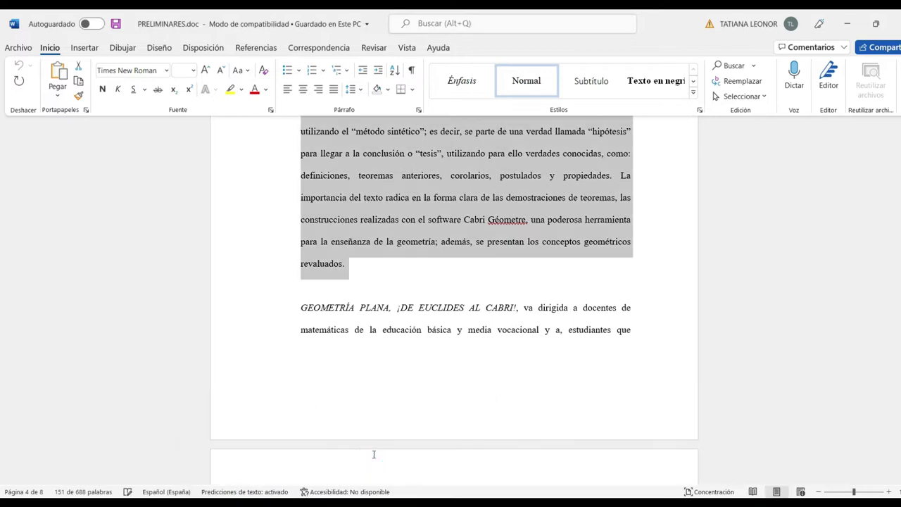
scroll(374, 453, "down", 20)
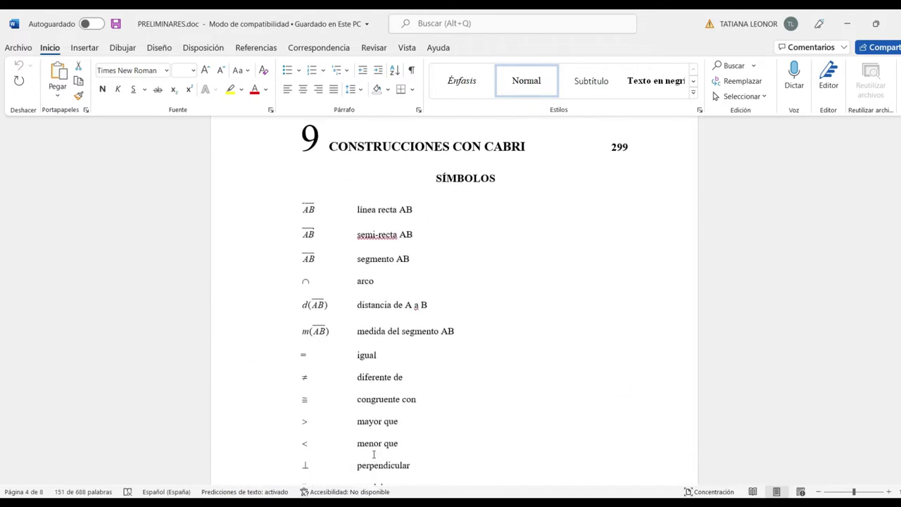
mouse_move(472, 503)
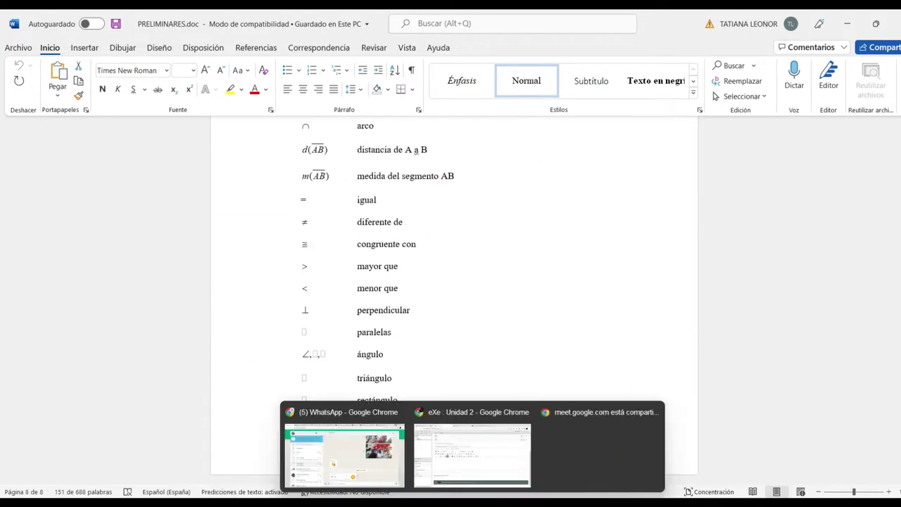
mouse_move(525, 503)
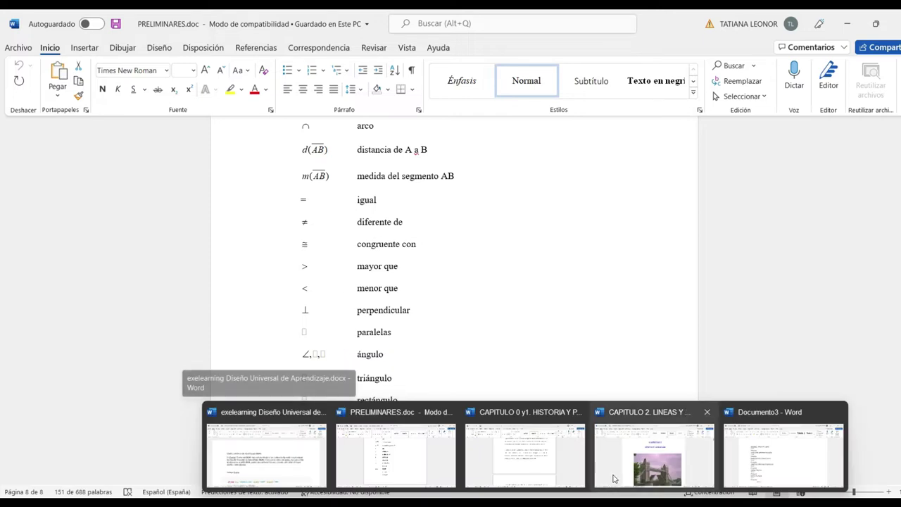
left_click(654, 454)
scroll(459, 291, "down", 10)
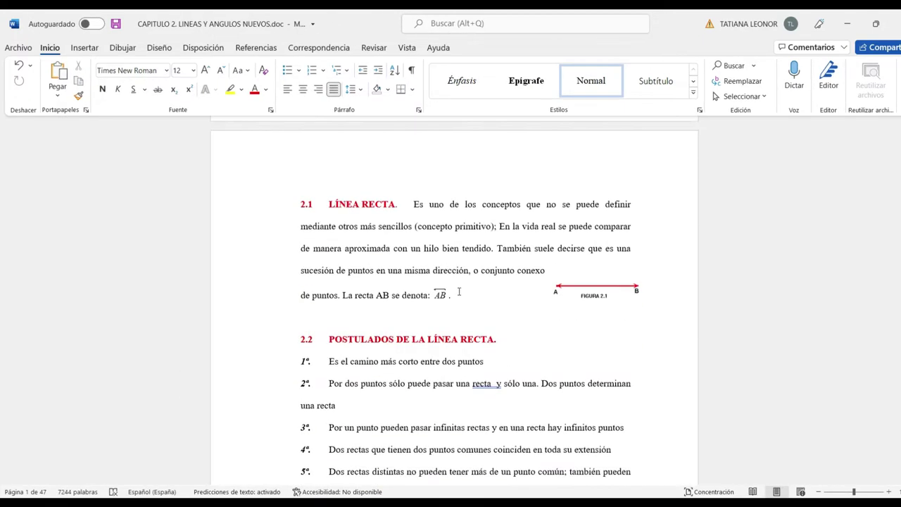
Return to the CAPITULO 0 y1. HISTORIA Y PRELIMINARES document and choose PDF as the format for saving a copy
mouse_move(526, 503)
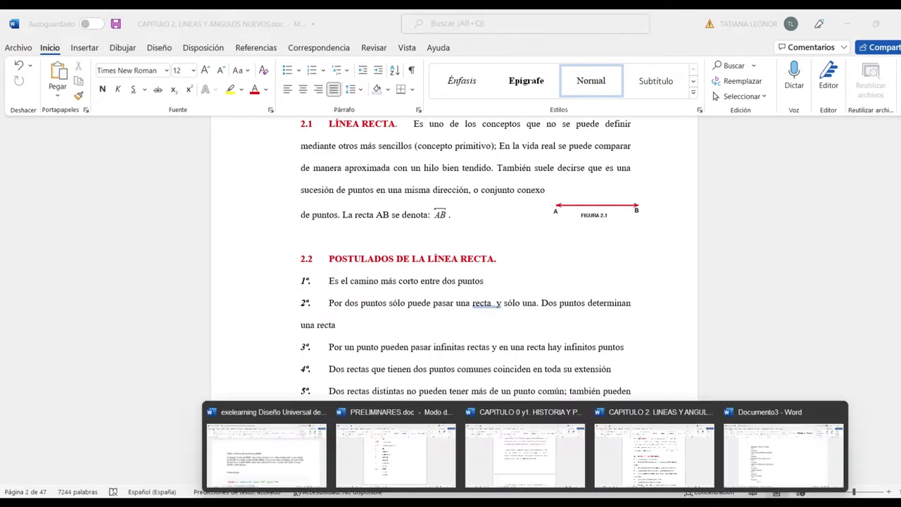
left_click(521, 475)
scroll(458, 301, "down", 10)
scroll(458, 301, "down", 20)
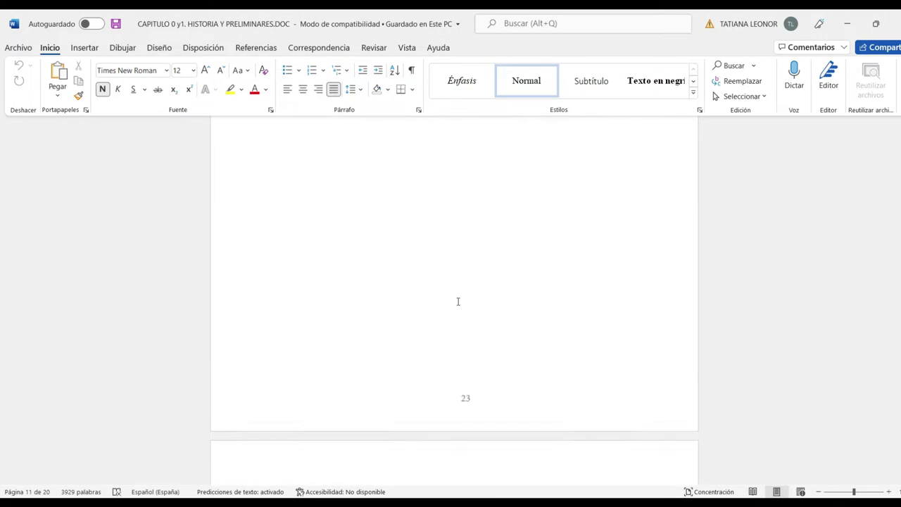
scroll(405, 273, "down", 1)
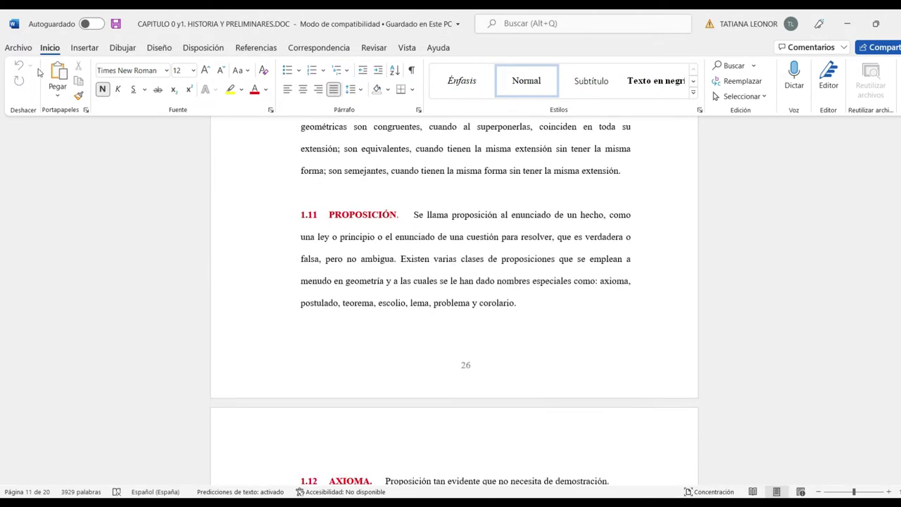
left_click(20, 48)
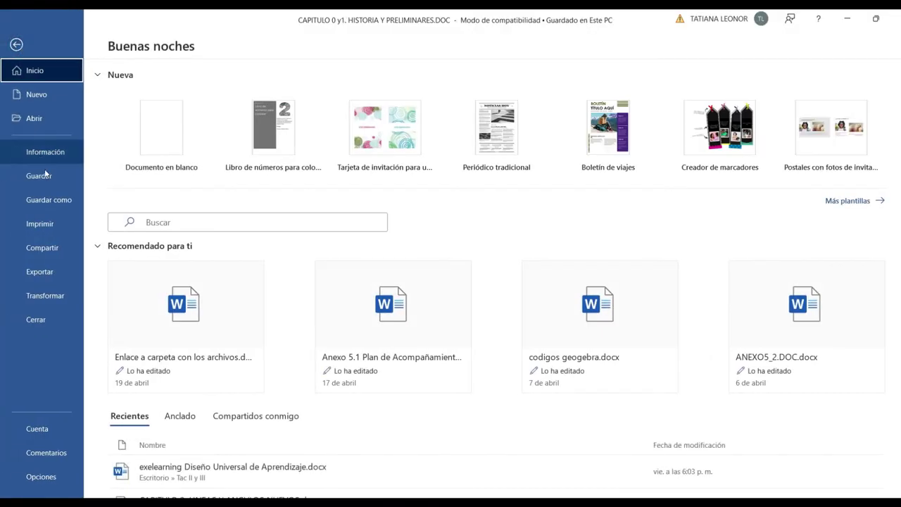
left_click(50, 202)
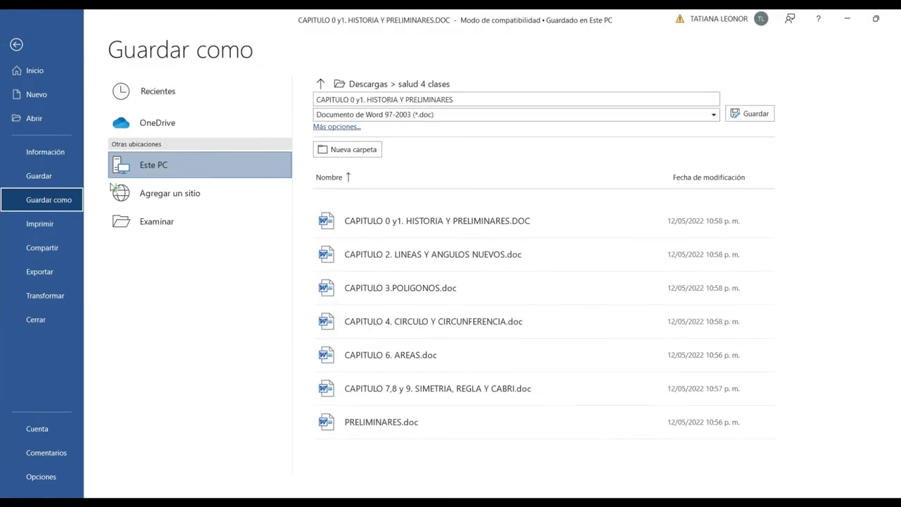
left_click(379, 119)
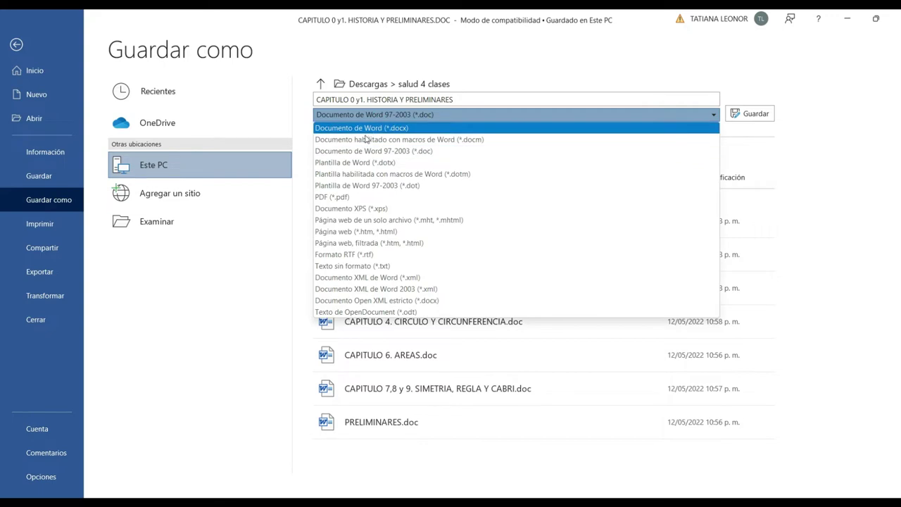
left_click(339, 198)
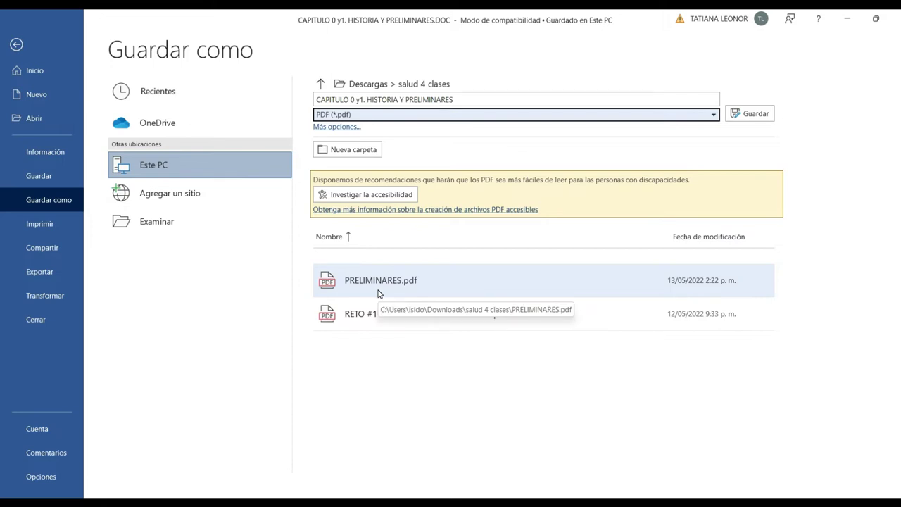
Set the PDF's destination to the Libro_euclides_al_cabri folder inside Documentos, de euclides al cabri
left_click(156, 221)
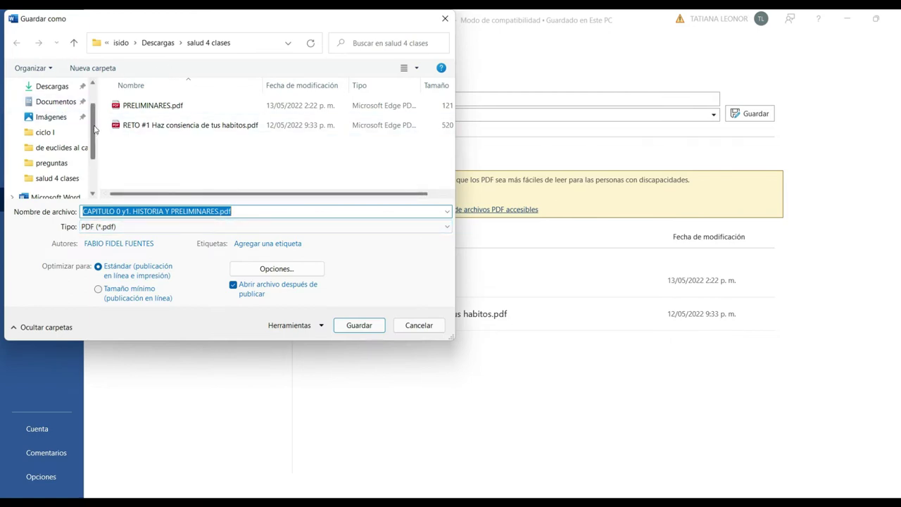
scroll(60, 116, "up", 2)
left_click(61, 135)
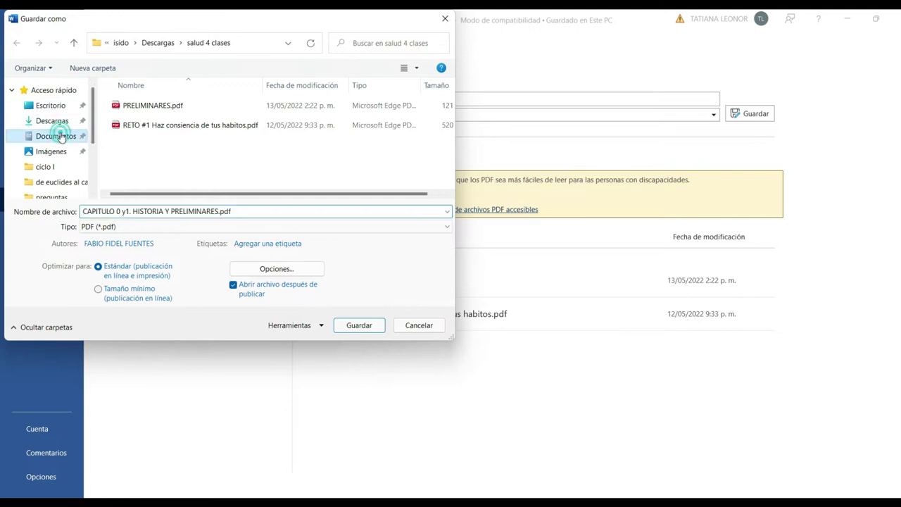
double_click(163, 108)
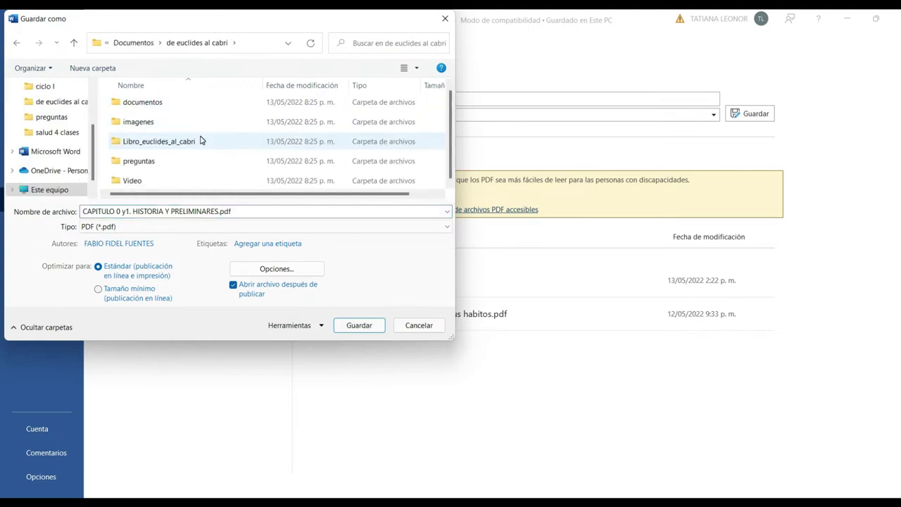
scroll(201, 140, "down", 1)
left_click(141, 145)
double_click(140, 143)
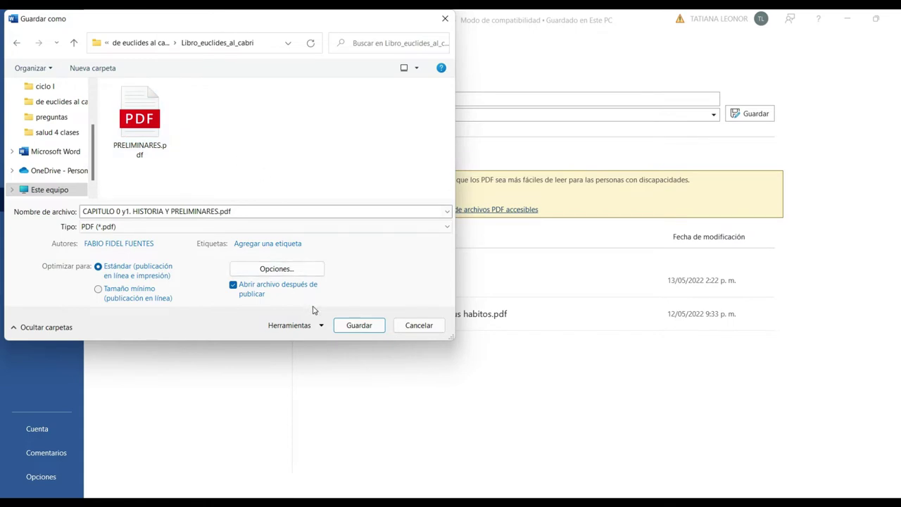
Replace the PDF's file name with "capitulo1" and save it
left_click(222, 212)
double_click(220, 211)
key("BackSpace")
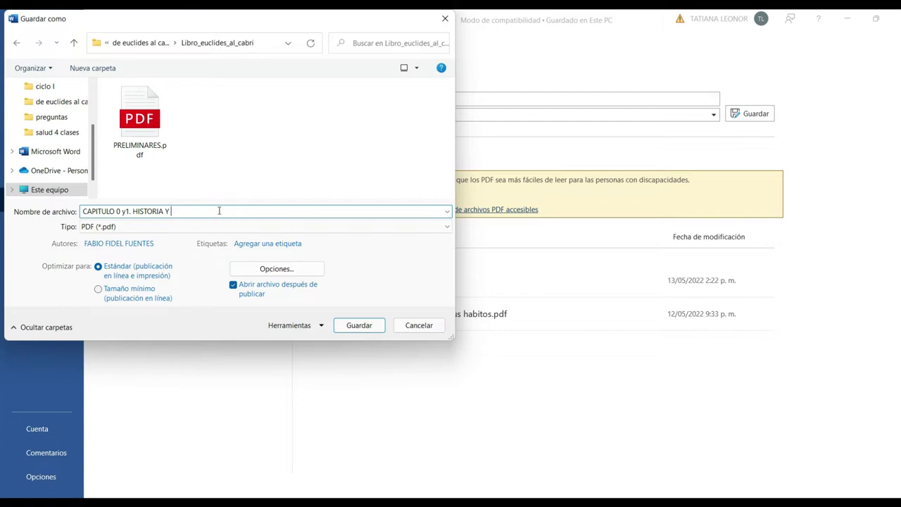
key("BackSpace")
key("BackSpace")
key("BackSpace")
key("BackSpace")
key("BackSpace")
key("BackSpace")
key("BackSpace")
key("BackSpace")
key("BackSpace")
key("BackSpace")
key("BackSpace")
key("BackSpace")
key("BackSpace")
key("BackSpace")
key("BackSpace")
key("BackSpace")
key("BackSpace")
key("BackSpace")
key("BackSpace")
key("BackSpace")
type("capitulo1")
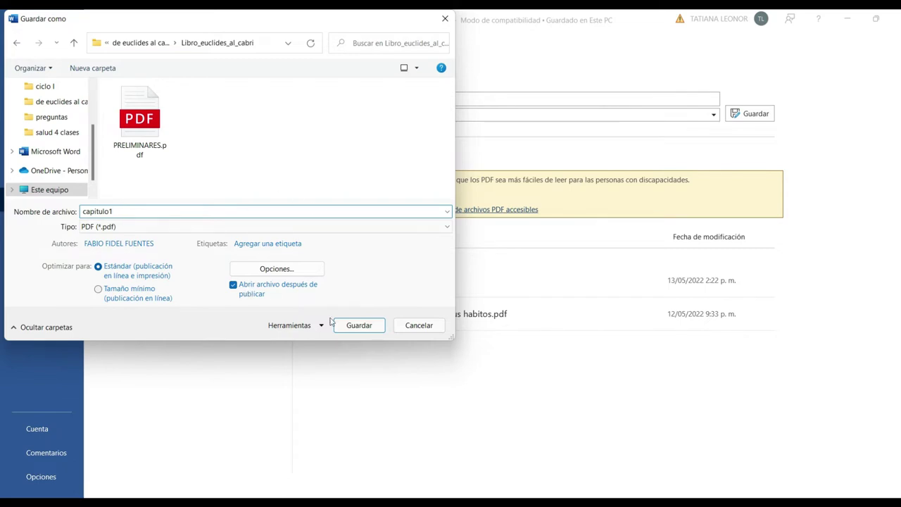
left_click(357, 326)
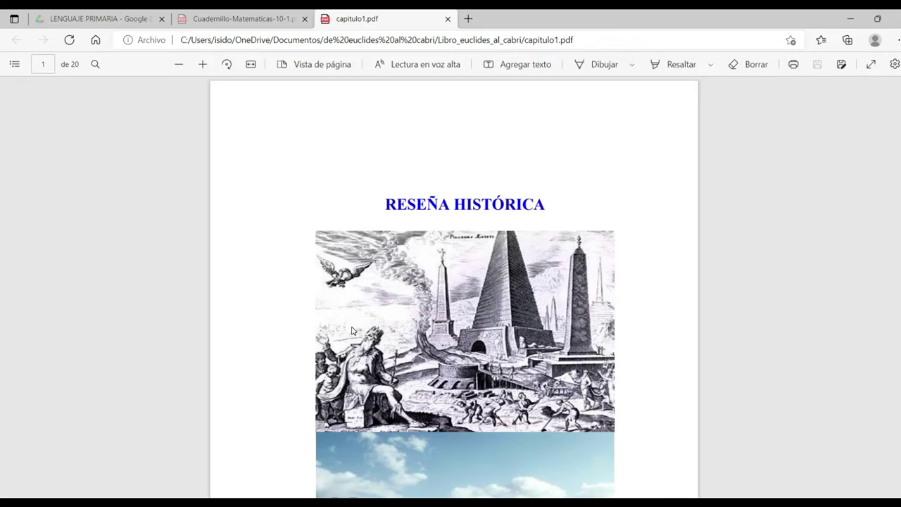
Close the capitulo1.pdf preview, put the PDF browser window away and switch back to the Unidad 2 page in eXeLearning
left_click(582, 39)
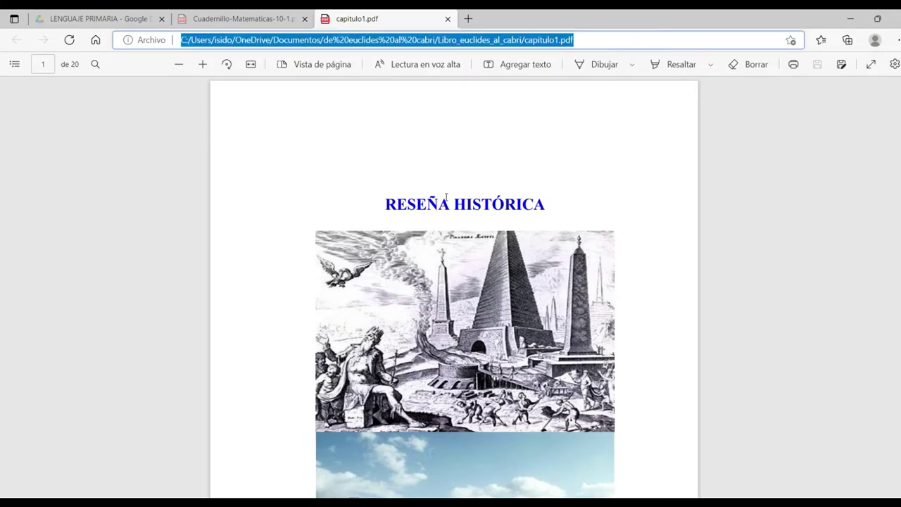
left_click(448, 19)
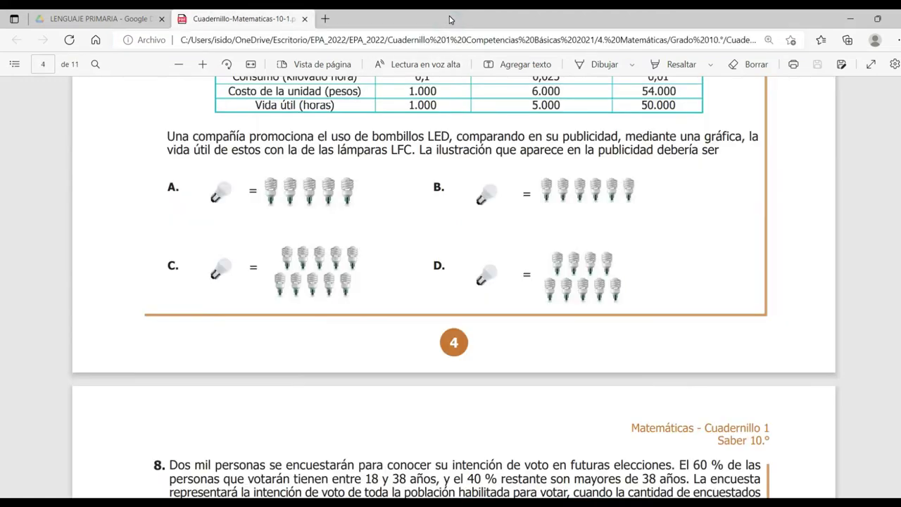
left_click(850, 19)
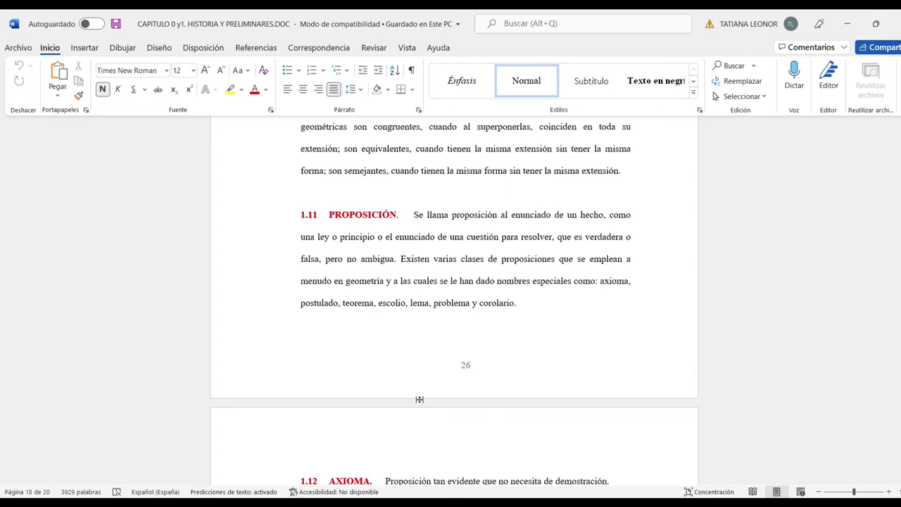
mouse_move(472, 502)
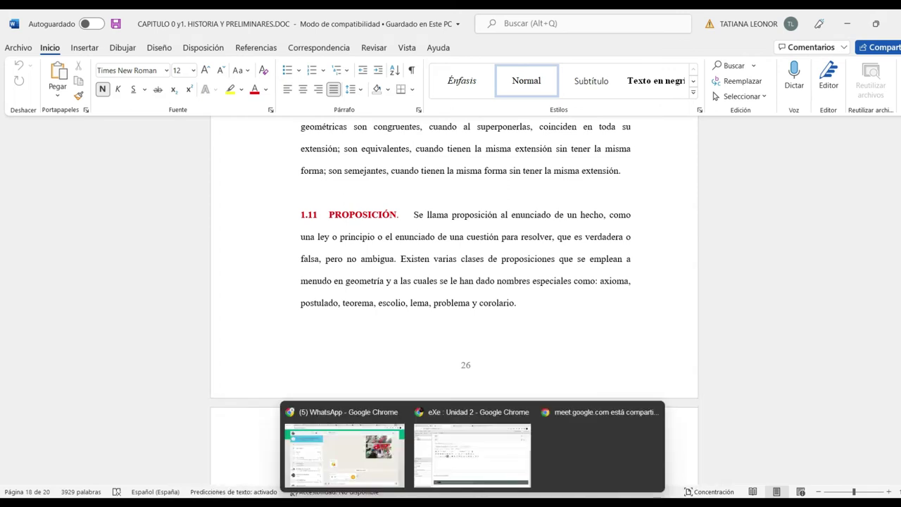
left_click(466, 454)
Give the second block the button text "CAPITULO COMPLETO" and enter "LEER LIBRO" as its main content
left_click(305, 312)
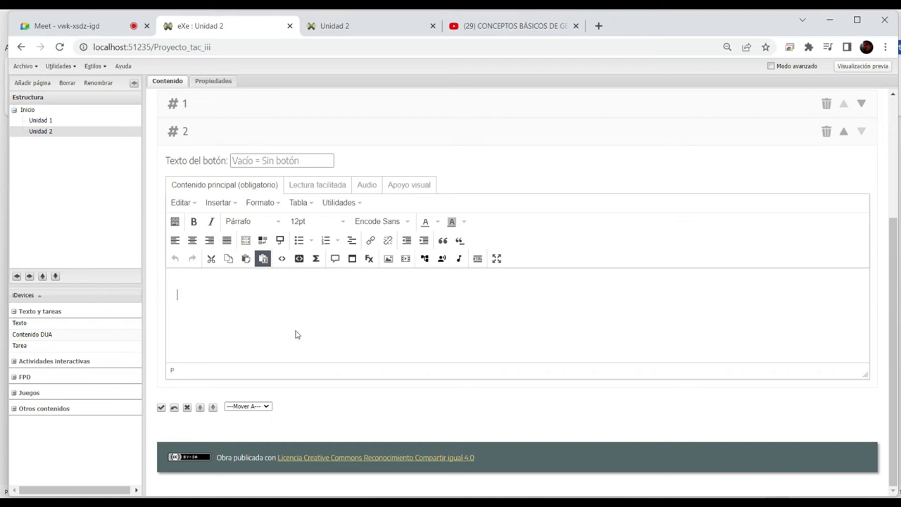
left_click(254, 161)
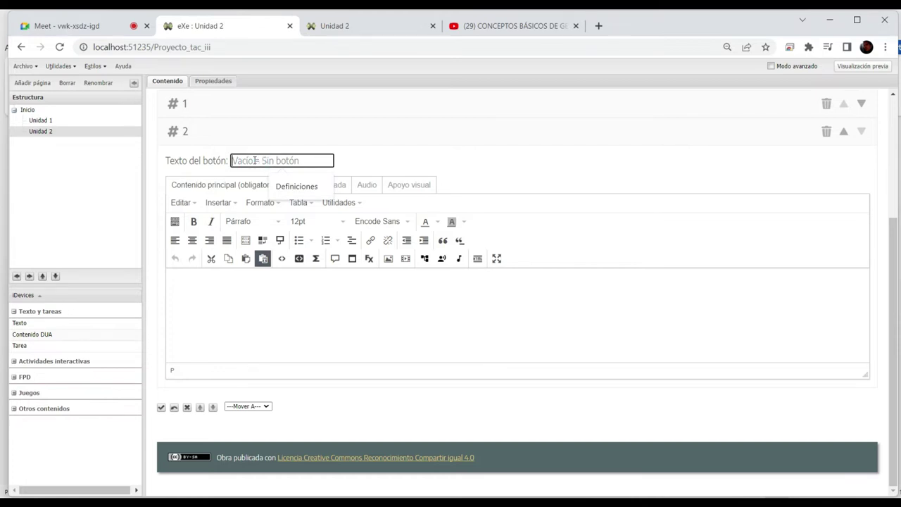
type("CAPITULO COMPLETO")
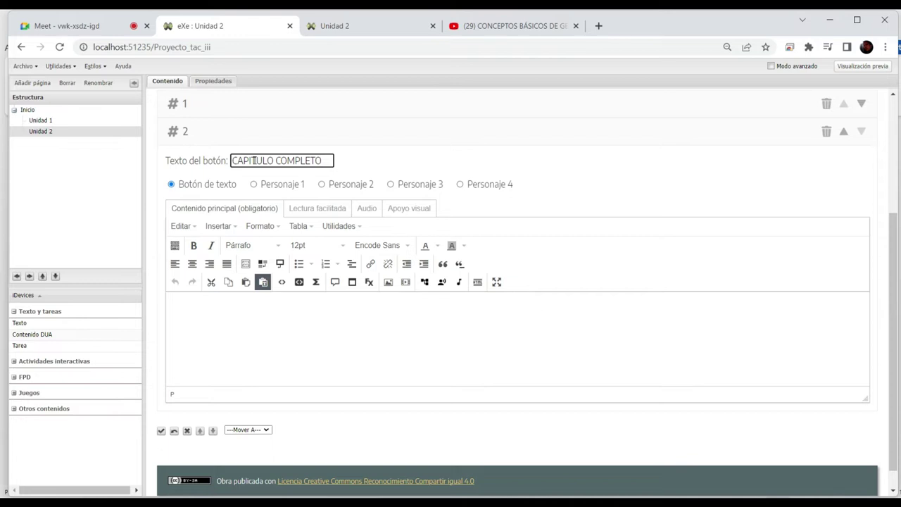
left_click(210, 313)
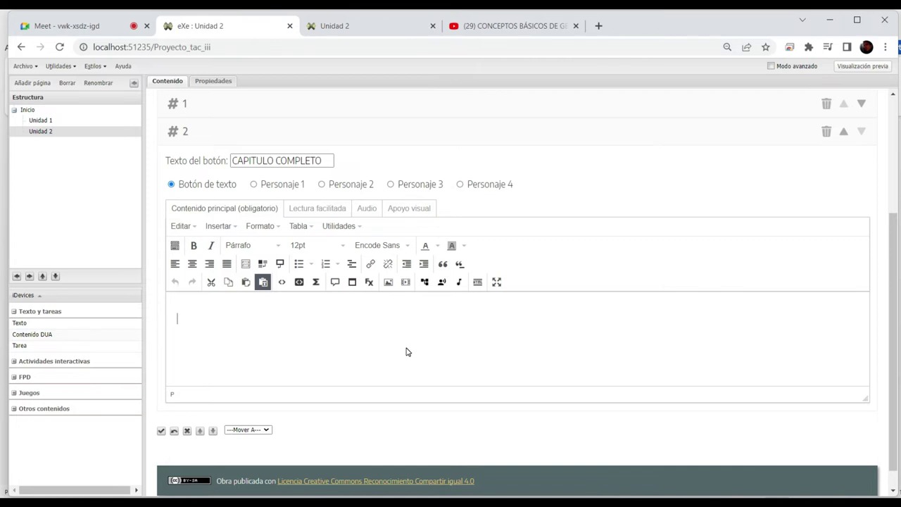
type("LEER LIBR")
Start a hyperlink on the text LEER LIBRO and browse the Libro_euclides_al_cabri and documentos folders for the file to link
left_click_drag(236, 319, 177, 319)
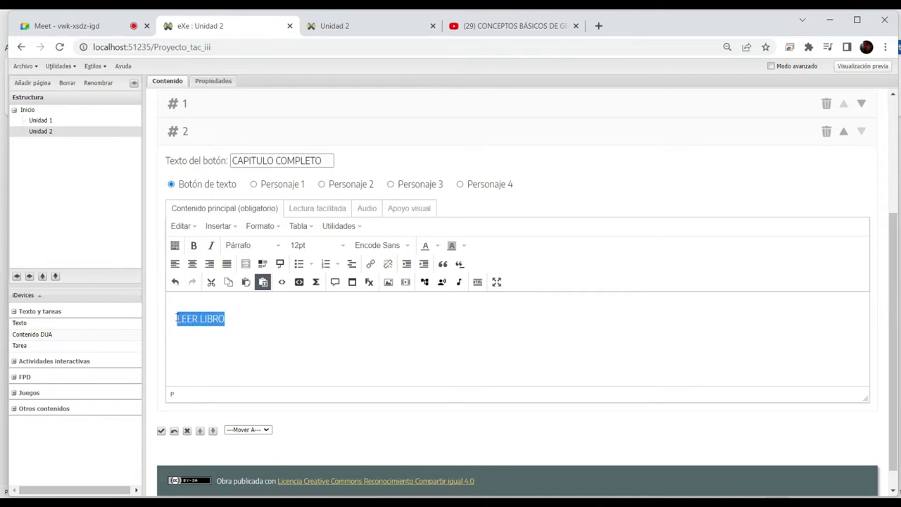
left_click(370, 266)
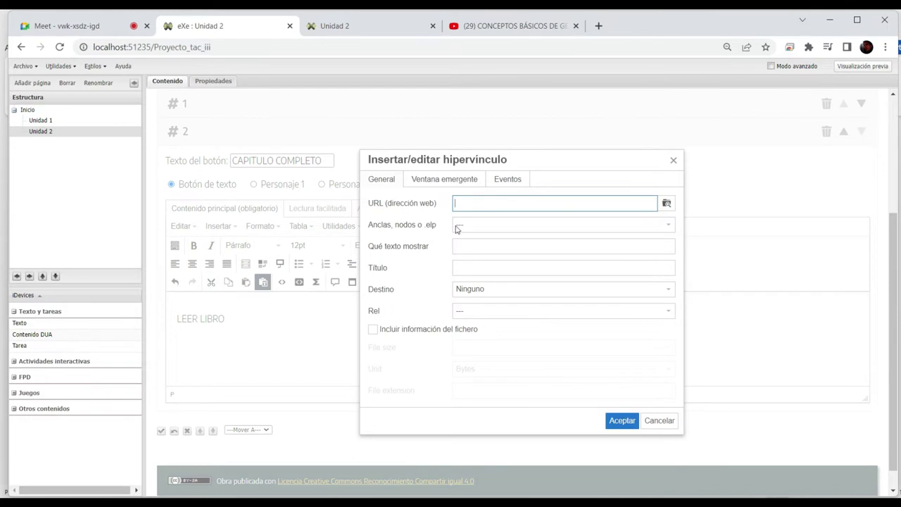
left_click(666, 202)
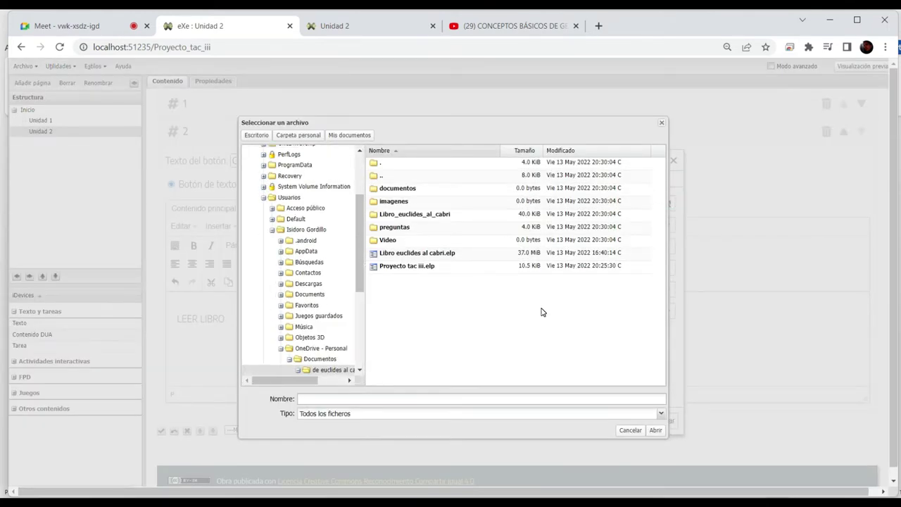
double_click(408, 215)
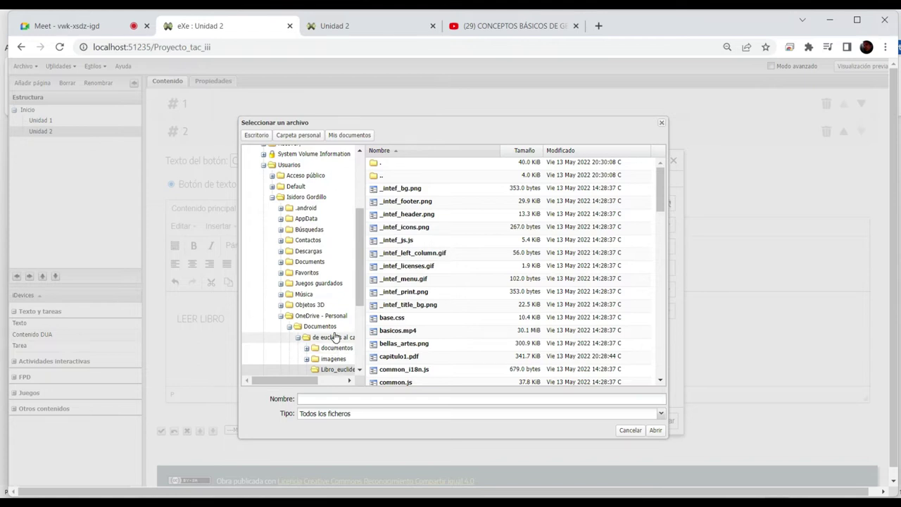
left_click(335, 338)
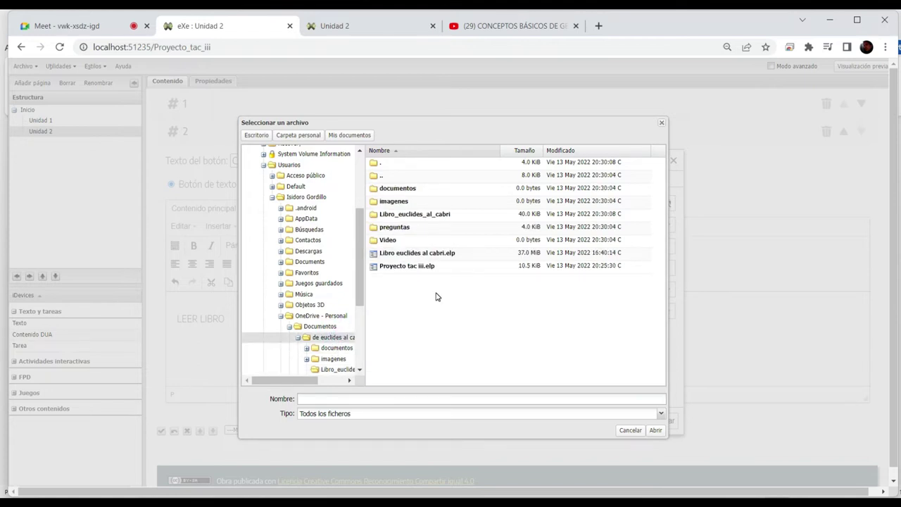
double_click(398, 189)
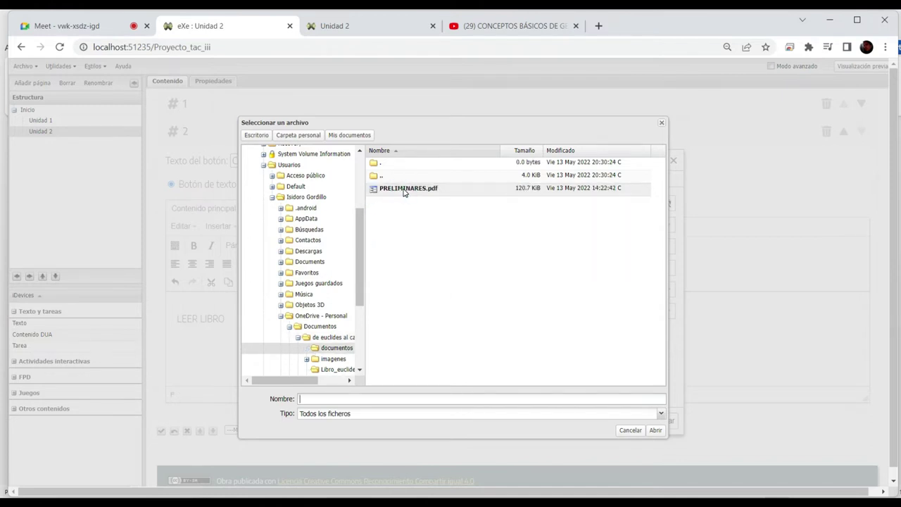
left_click(375, 176)
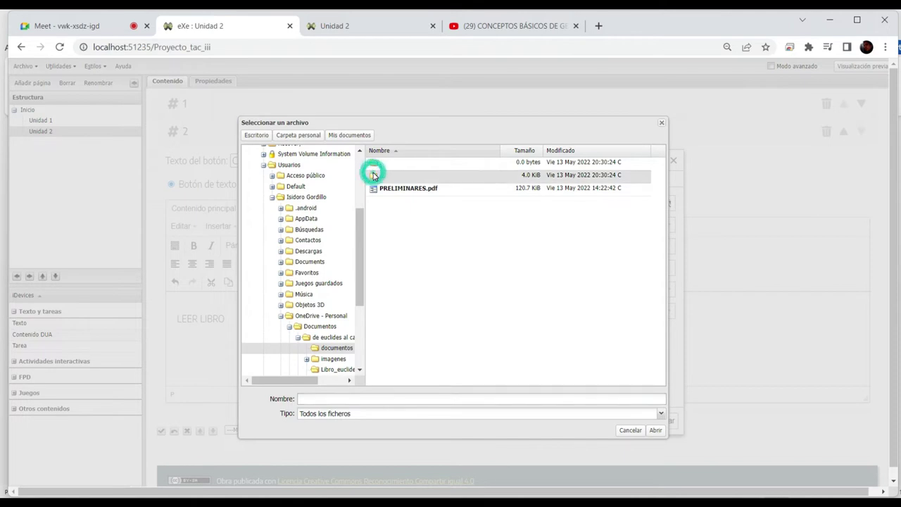
double_click(374, 176)
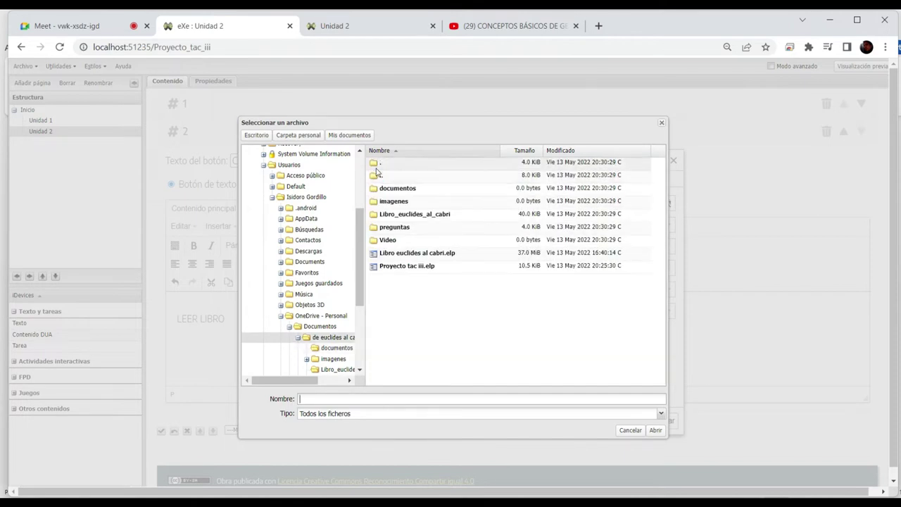
In File Explorer, copy capitulo1.pdf from the Libro_euclides_al_cabri folder into the documentos folder of de euclides al cabri
mouse_move(446, 501)
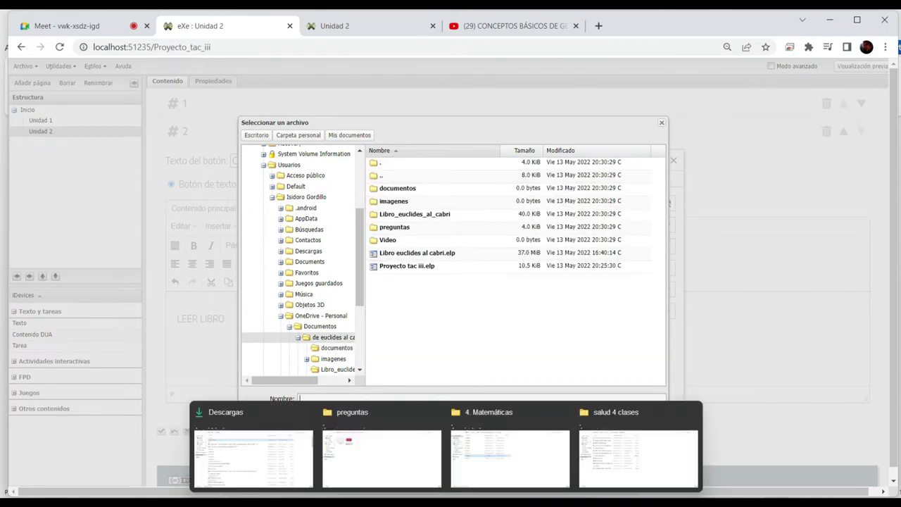
left_click(400, 478)
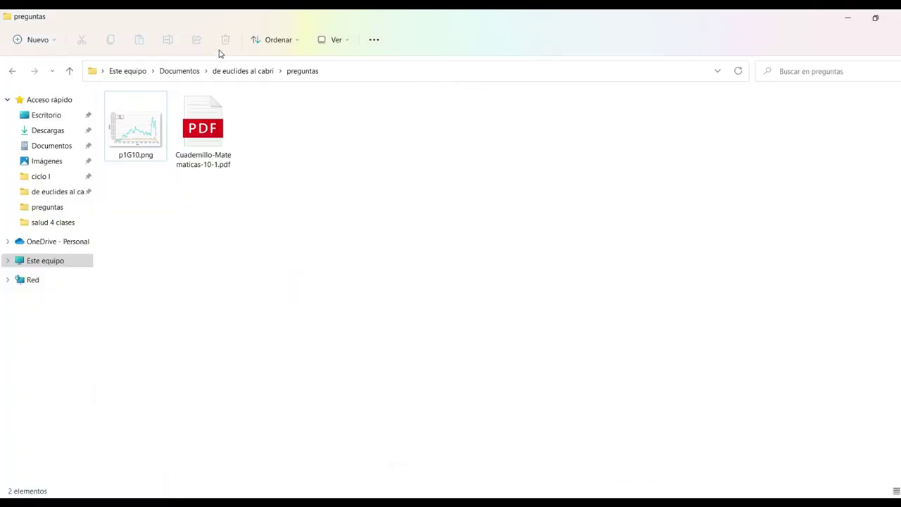
left_click(235, 74)
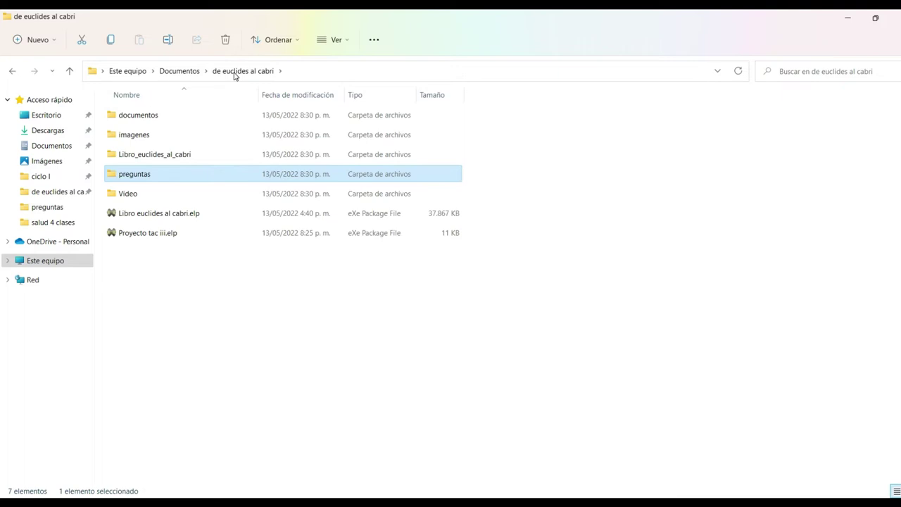
double_click(166, 155)
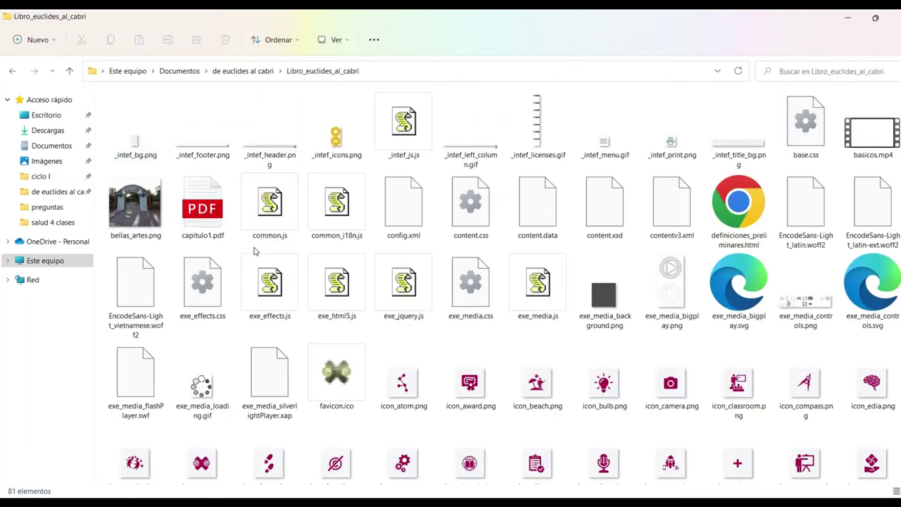
left_click(203, 207)
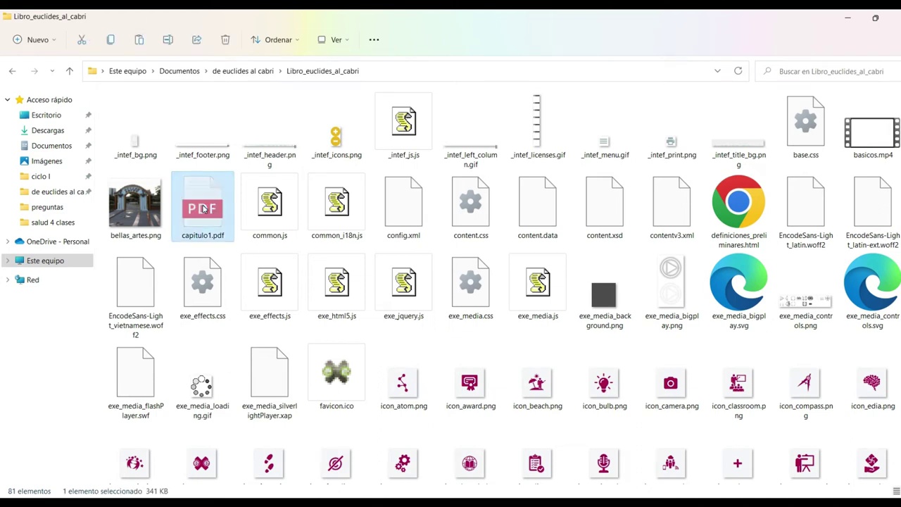
left_click(255, 72)
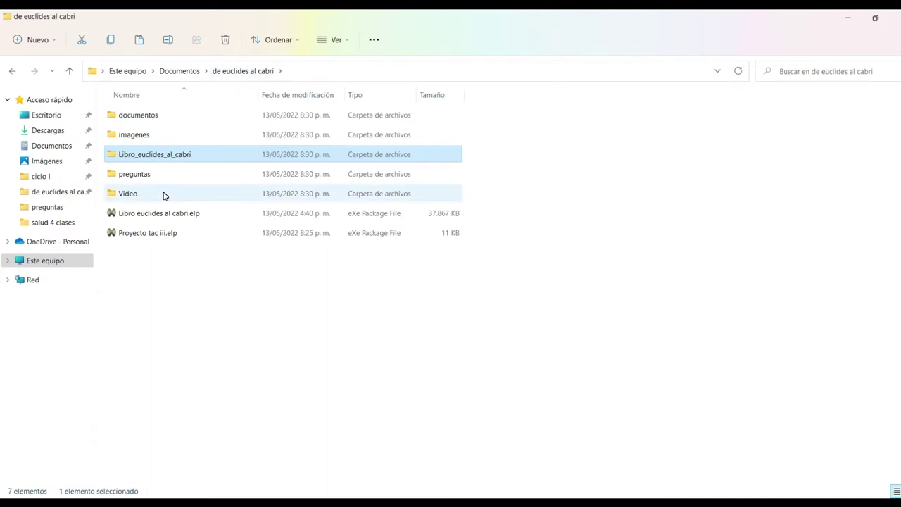
double_click(152, 117)
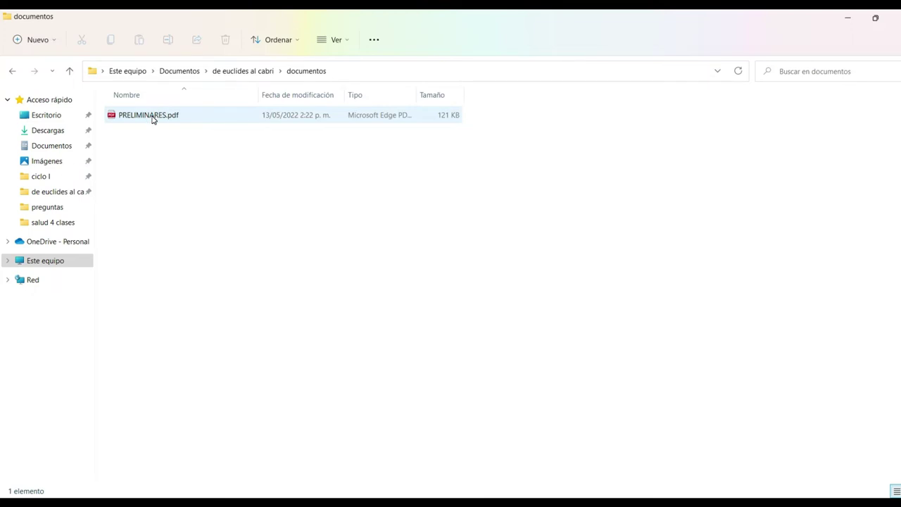
key("ctrl+v")
left_click(290, 243)
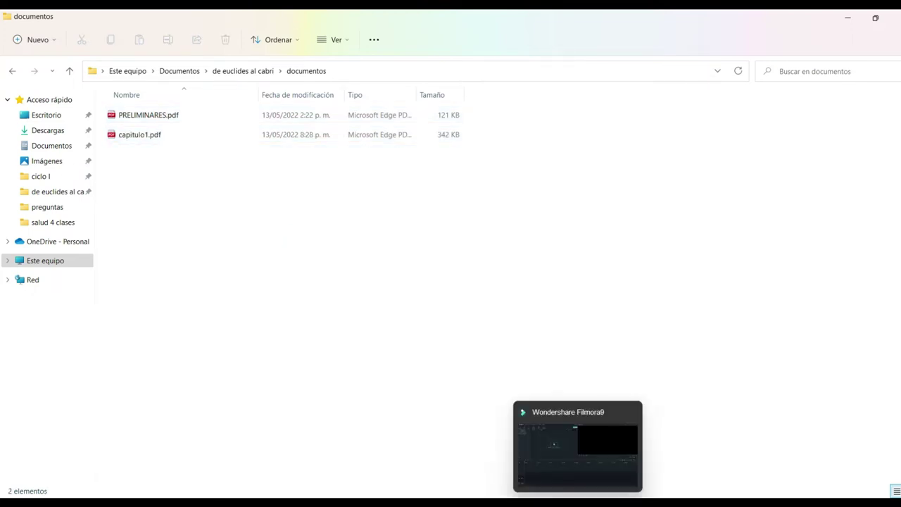
Return to eXeLearning's file selection and choose capitulo1.pdf in the documentos folder as the hyperlink's address
left_click(472, 501)
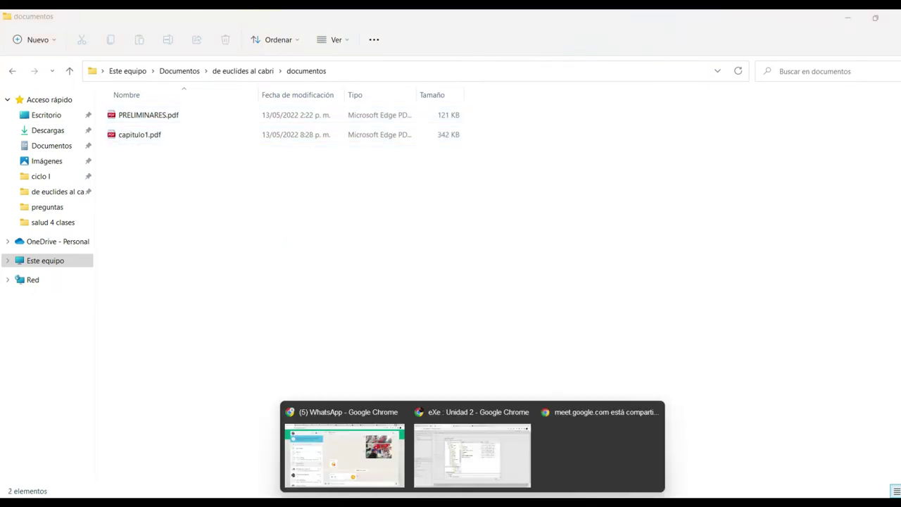
left_click(478, 456)
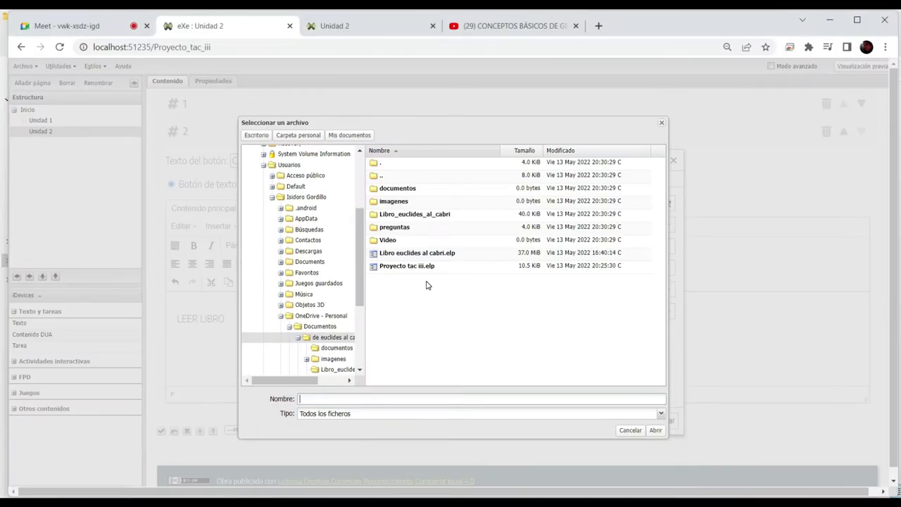
double_click(401, 189)
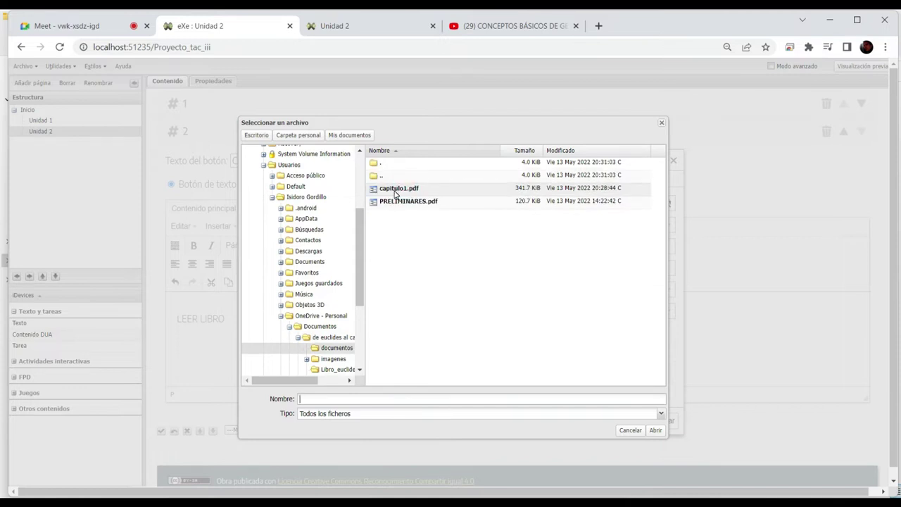
double_click(394, 192)
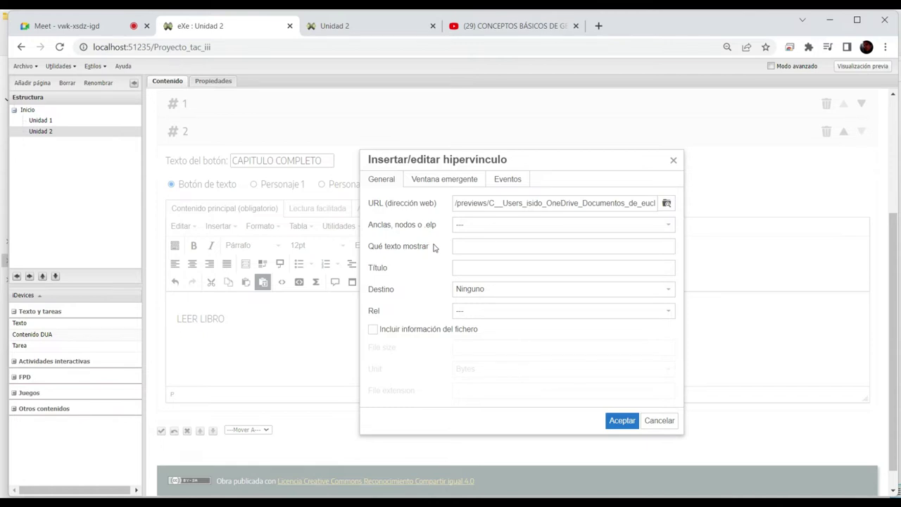
Set the hyperlink's display text to "CAPITULO 1" and look through its popup window and event options
left_click(492, 248)
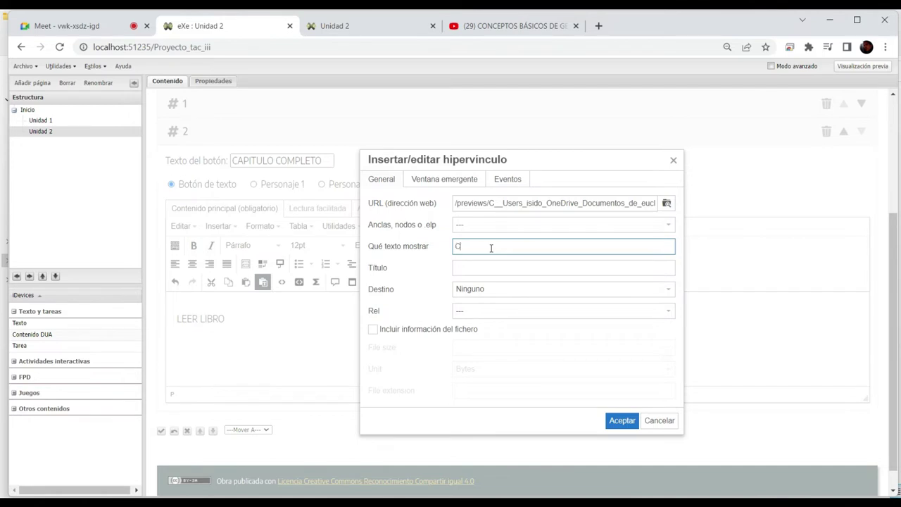
type("CAPITULO 1")
left_click(437, 180)
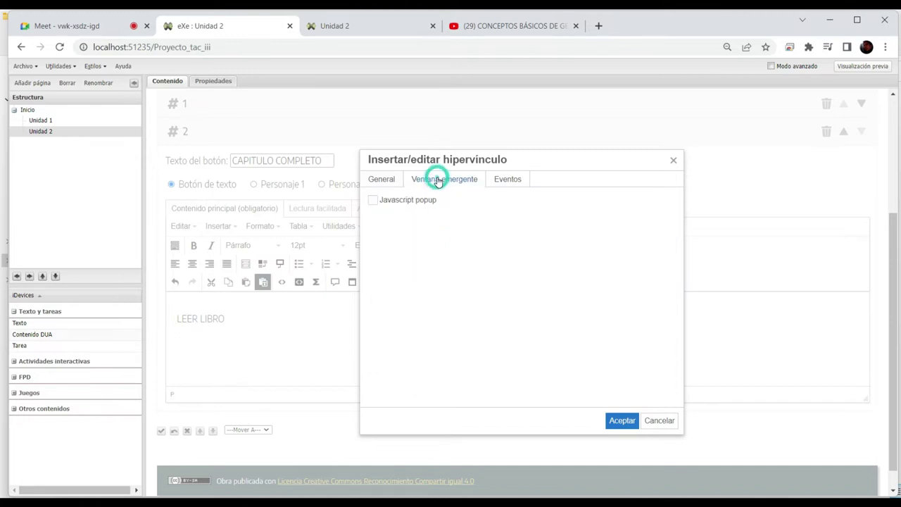
left_click(507, 178)
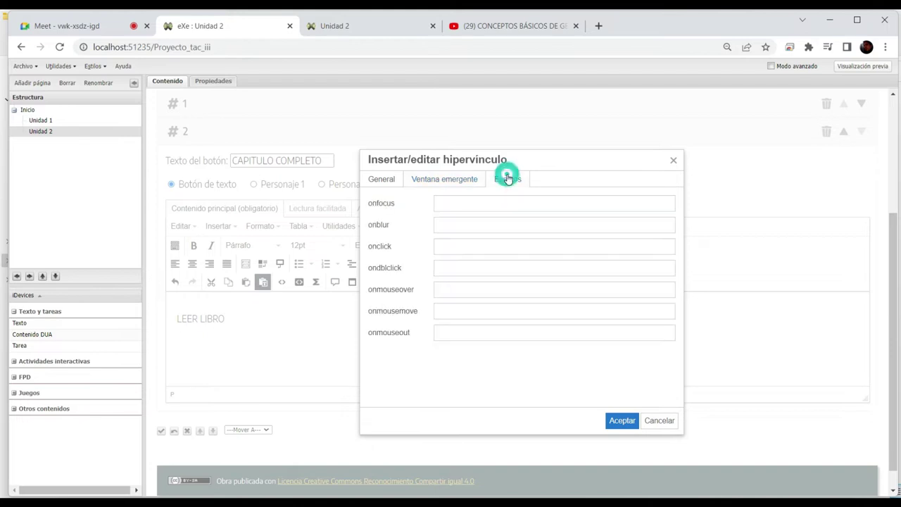
left_click(378, 180)
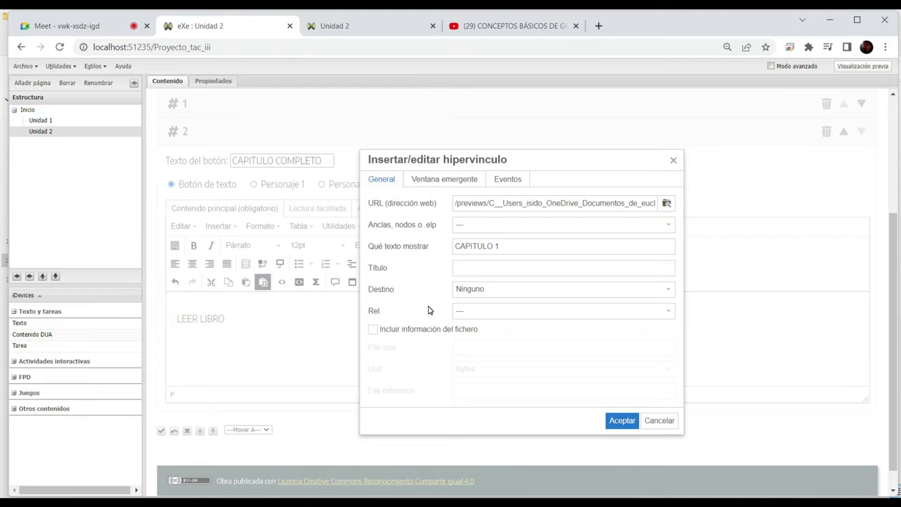
Make the hyperlink open in Ventana nueva, check the anchor and node choices without picking one, and insert the link
left_click(477, 292)
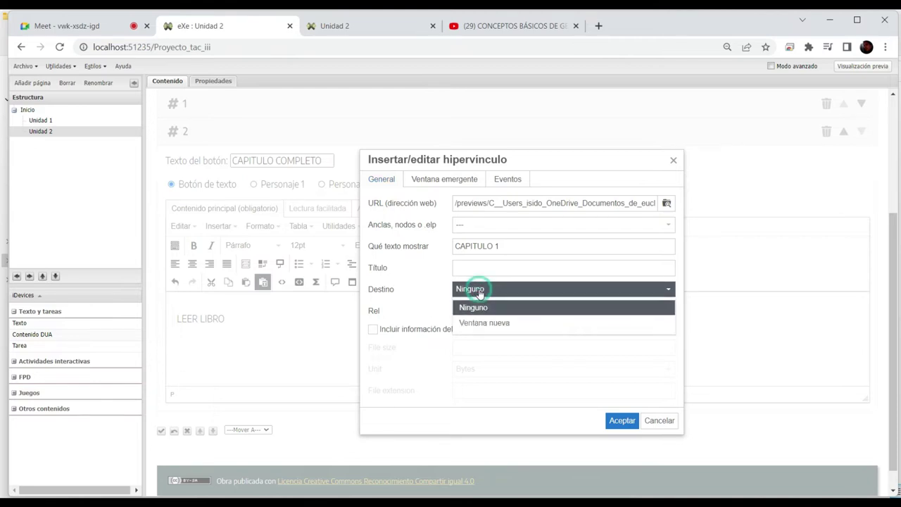
left_click(476, 322)
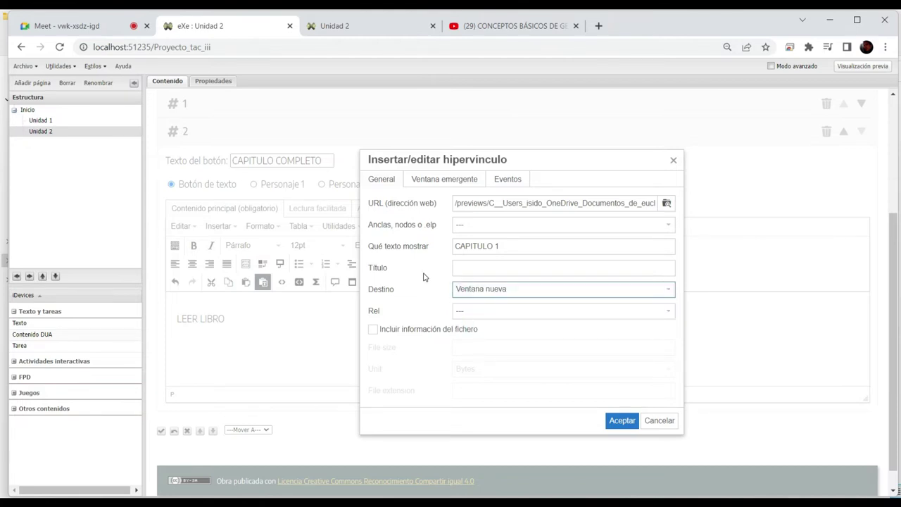
left_click(552, 228)
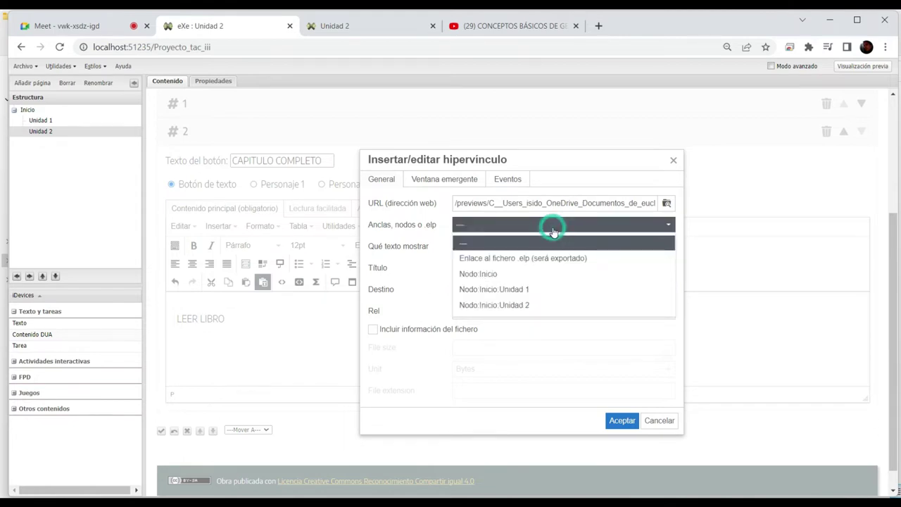
left_click(553, 231)
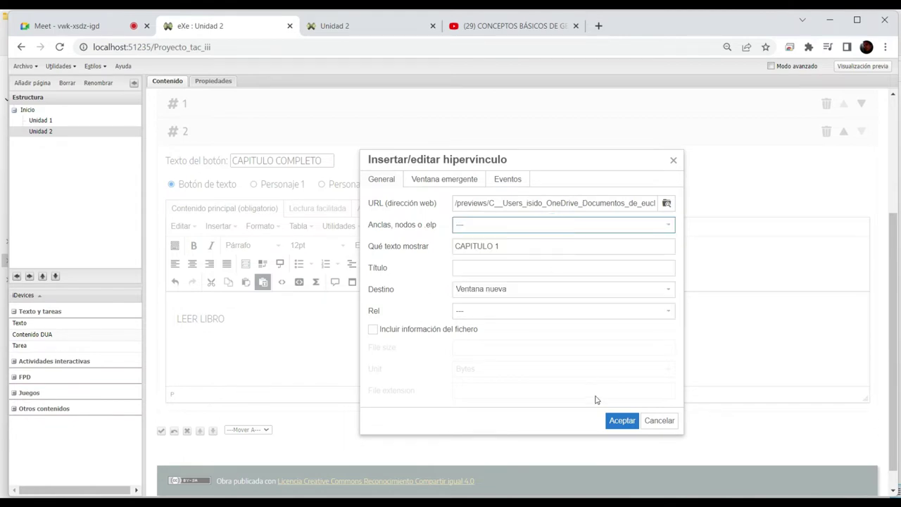
left_click(622, 421)
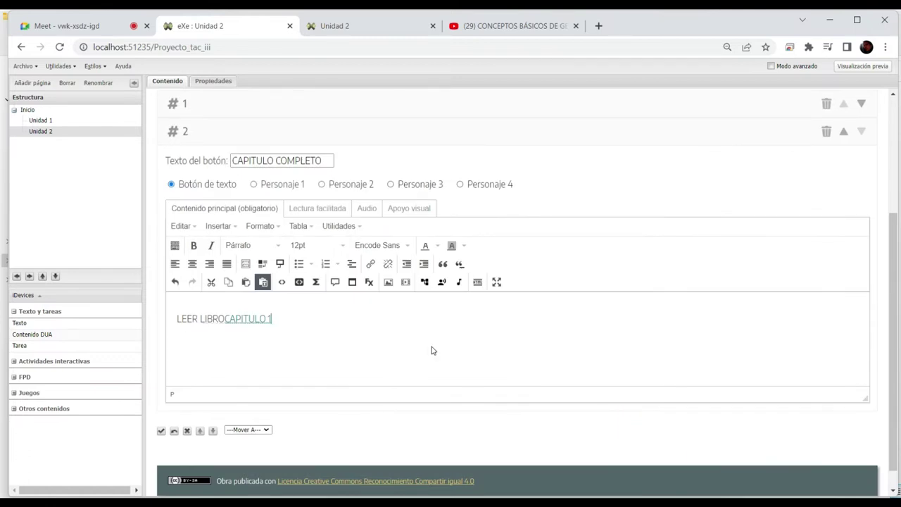
Delete the plain text LEER LIBRO before the CAPITULO 1 link and add an empty line below the link
left_click(224, 318)
key("BackSpace")
key("BackSpace")
key("BackSpace")
key("BackSpace")
key("BackSpace")
key("BackSpace")
key("BackSpace")
key("BackSpace")
key("BackSpace")
key("BackSpace")
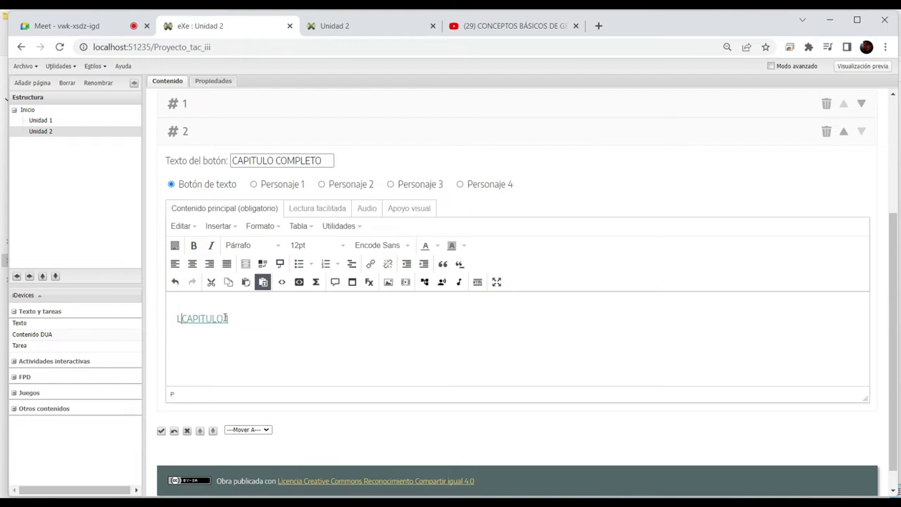
key("shift+End")
left_click(239, 321)
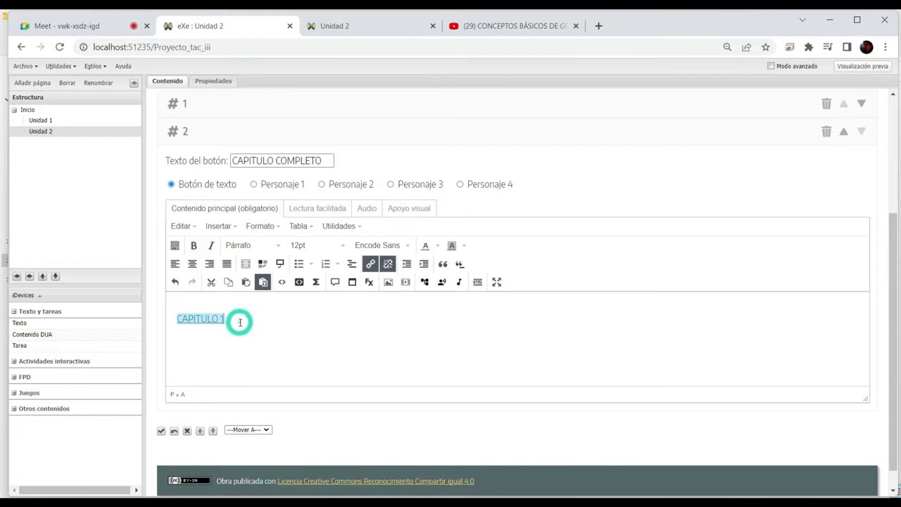
key("Return")
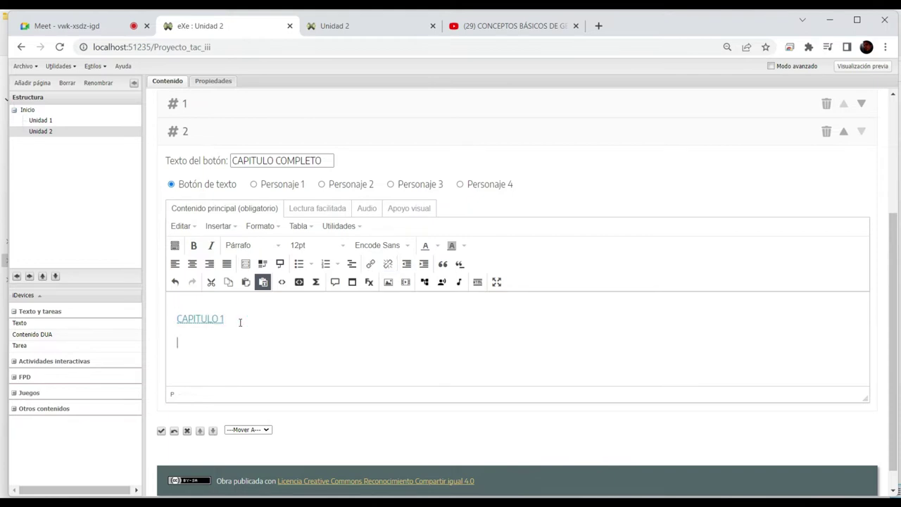
Switch to the documentos folder in File Explorer and copy the full file name capitulo1.pdf
mouse_move(446, 503)
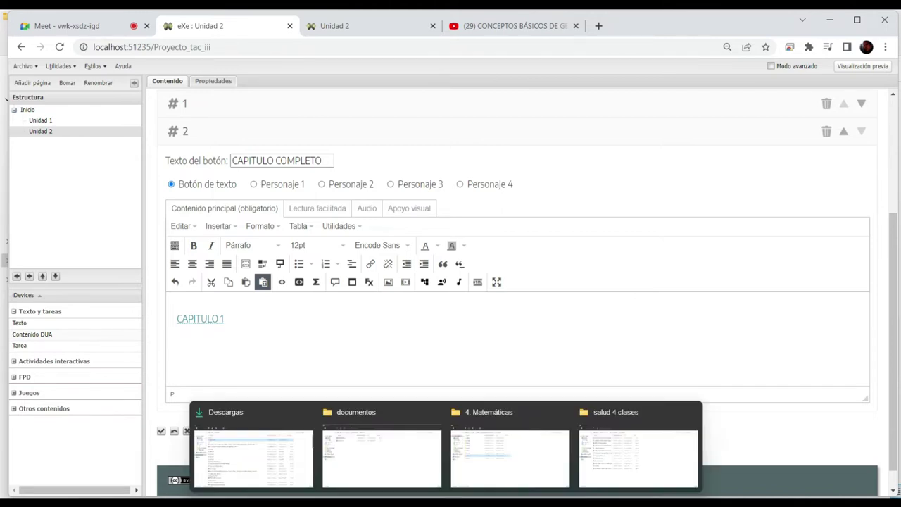
mouse_move(475, 459)
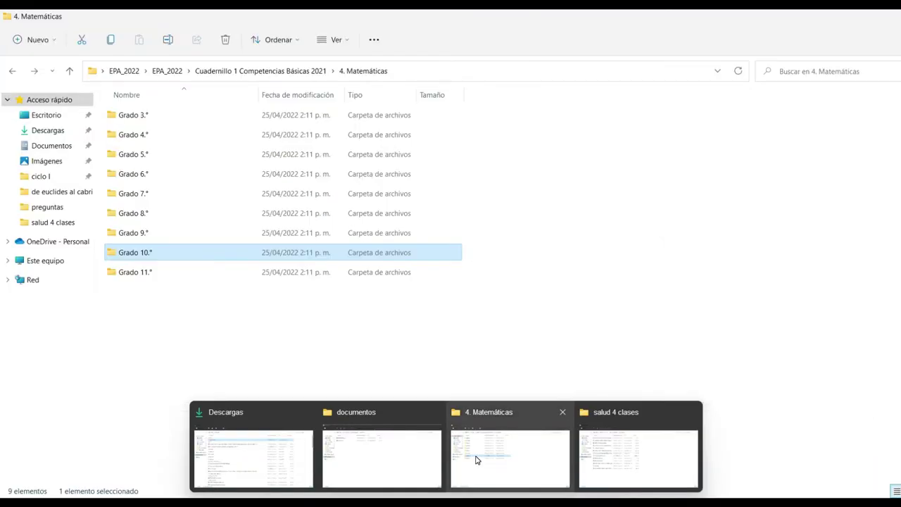
left_click(356, 452)
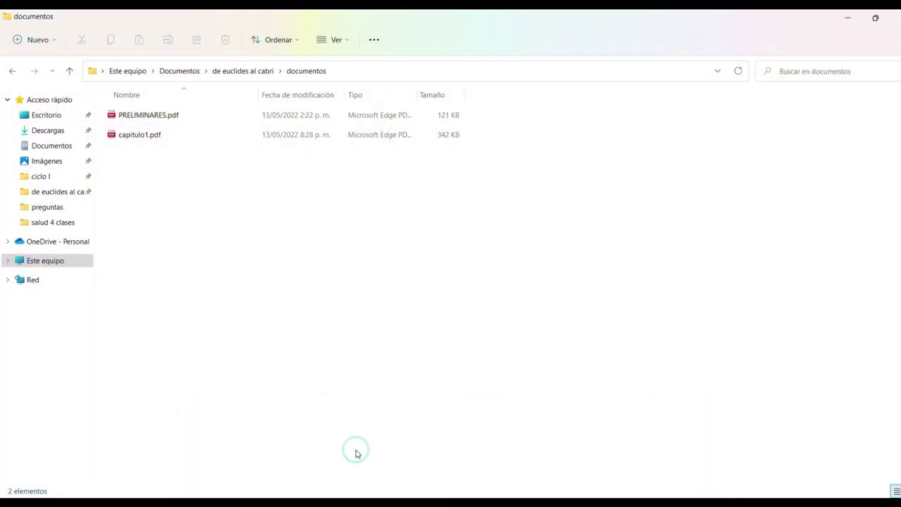
left_click(128, 138)
left_click(130, 139)
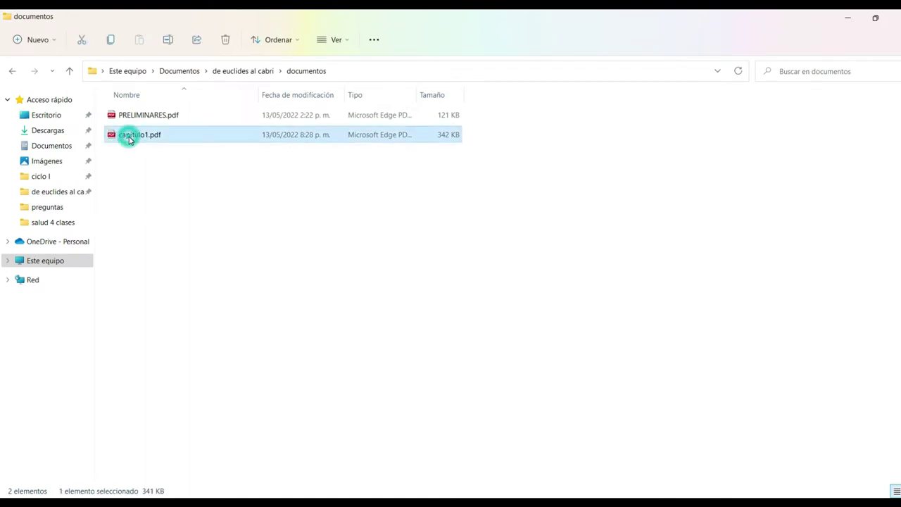
left_click_drag(164, 133, 101, 137)
key("ctrl+c")
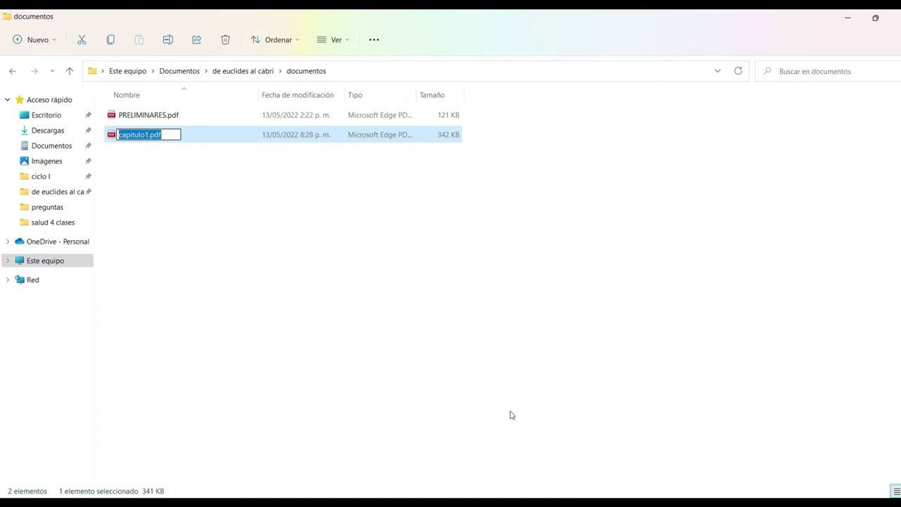
In the exelearning Diseño Universal de Aprendizaje Word document, replace example.com in the iframe code's source with capitulo1.pdf
left_click(529, 501)
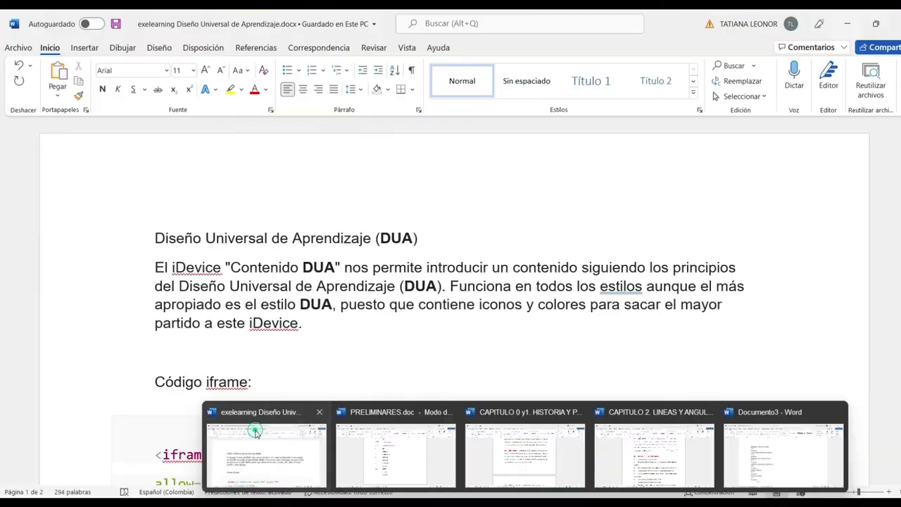
left_click(260, 451)
scroll(295, 398, "down", 5)
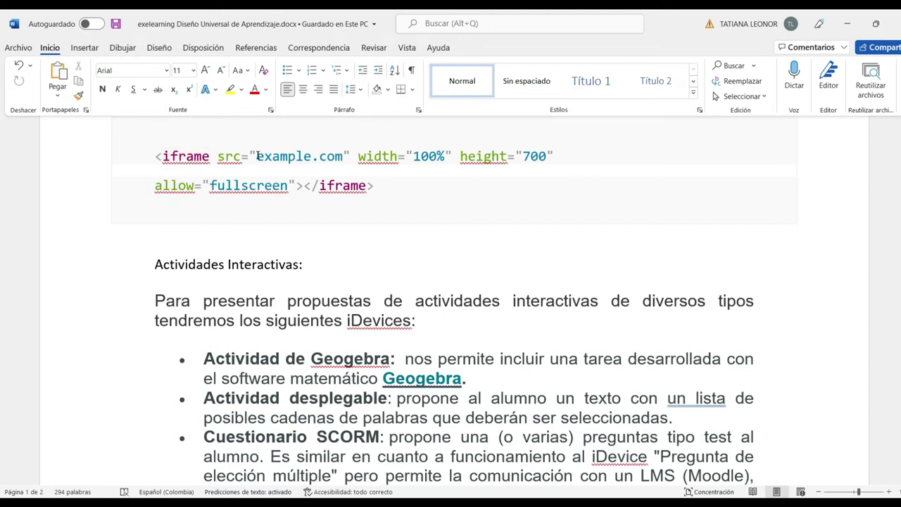
left_click_drag(255, 156, 337, 161)
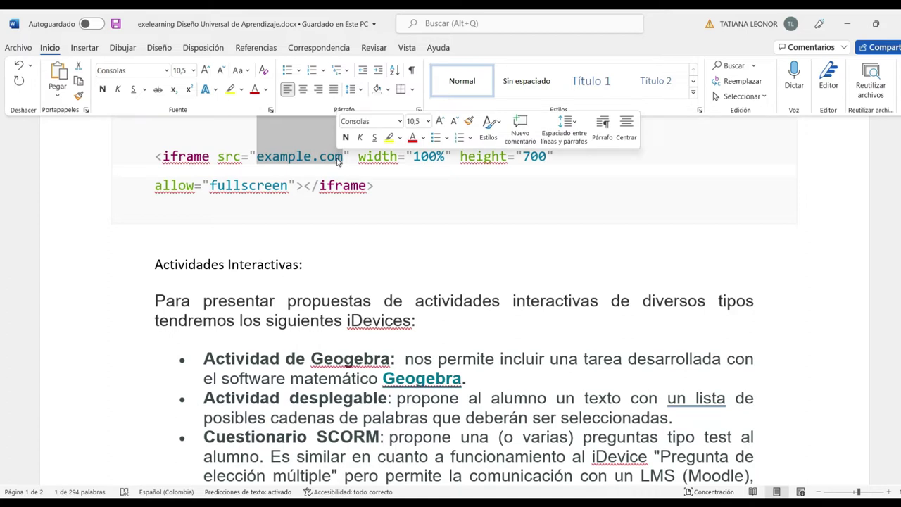
key("ctrl+v")
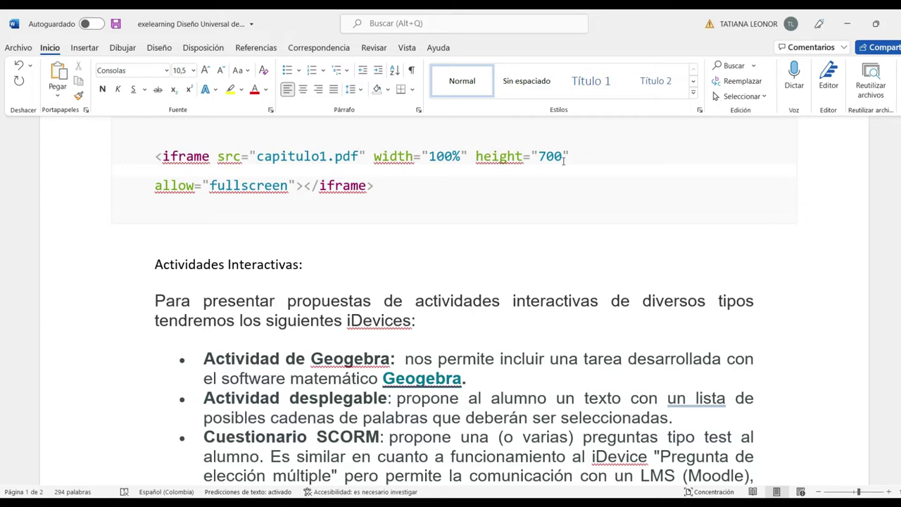
Copy the complete iframe code, from its opening tag to its closing tag
double_click(230, 187)
double_click(273, 186)
left_click_drag(378, 186, 156, 157)
key("ctrl+c")
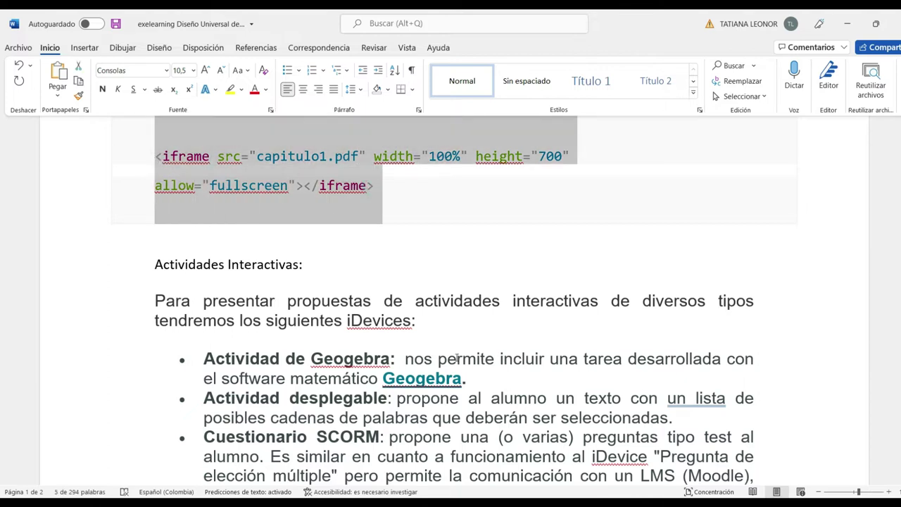
Return to eXeLearning and embed the copied capitulo1.pdf iframe code as an HTML fragment below the CAPITULO 1 link
mouse_move(473, 503)
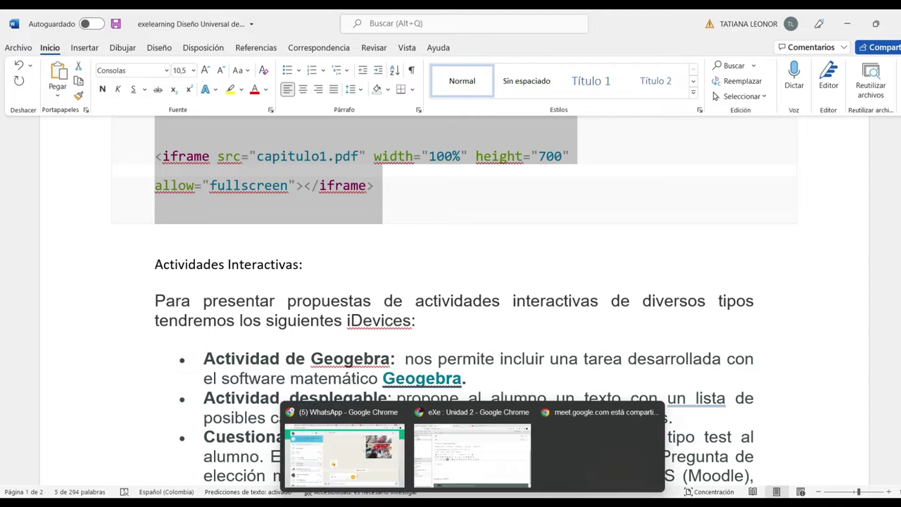
left_click(445, 458)
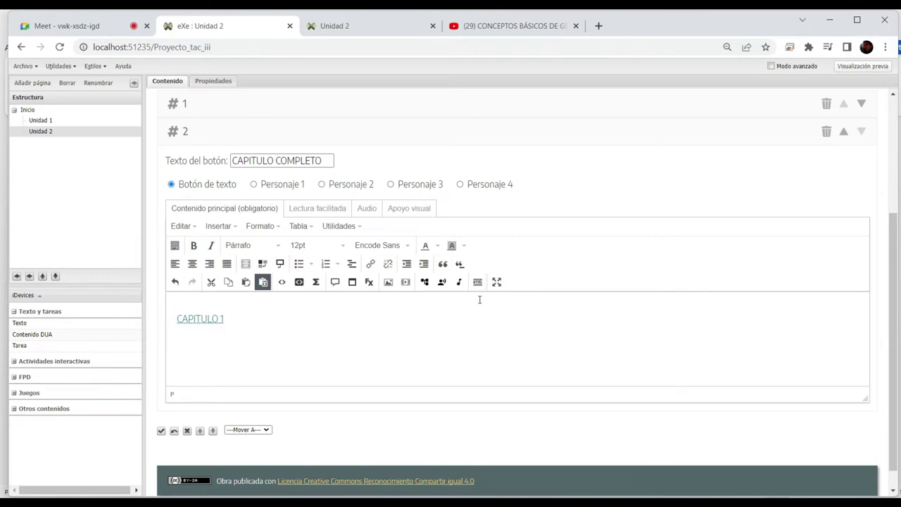
left_click(281, 283)
left_click(400, 268)
key("ctrl+v")
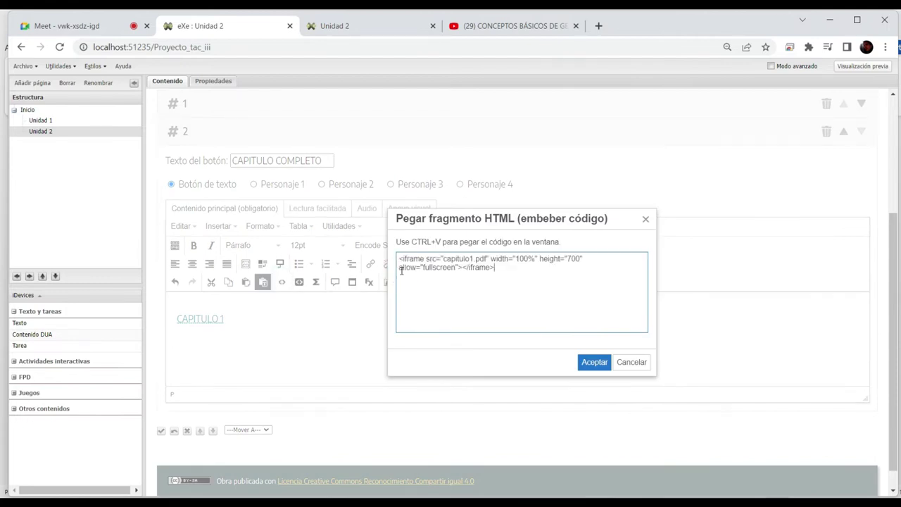
left_click(596, 364)
Examine the embedded frame from top to bottom in the second block's main content
scroll(599, 364, "up", 2)
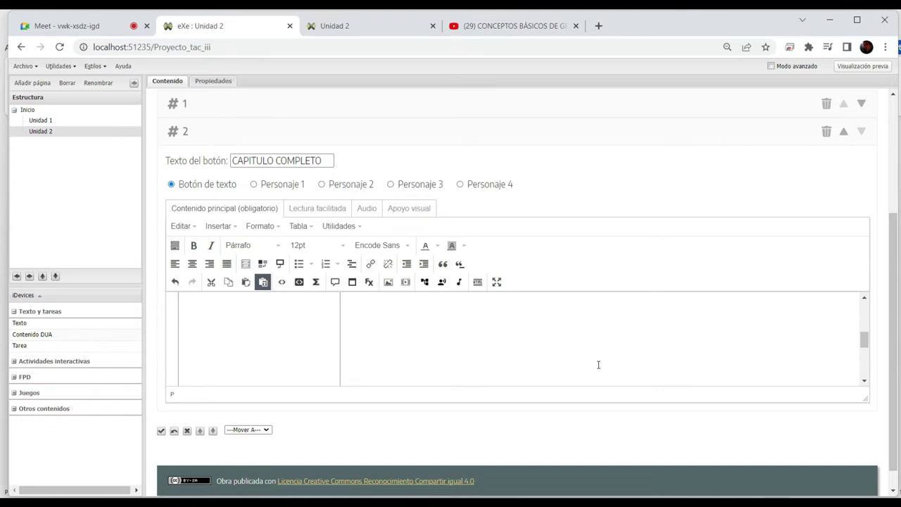
scroll(598, 364, "up", 3)
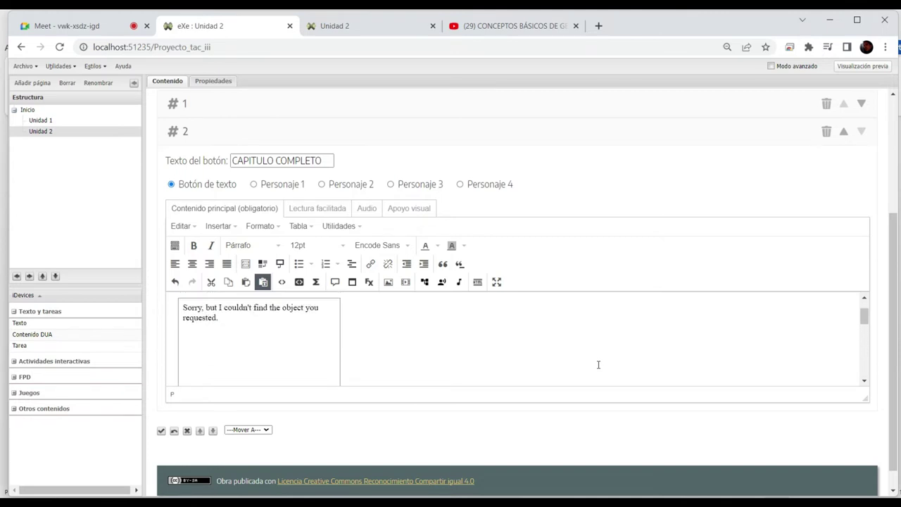
scroll(599, 364, "down", 1)
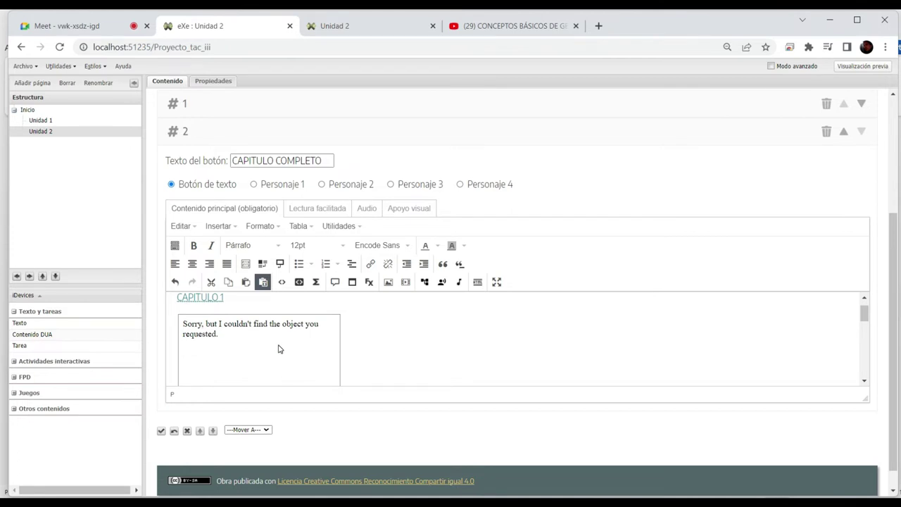
left_click(403, 340)
scroll(403, 340, "down", 2)
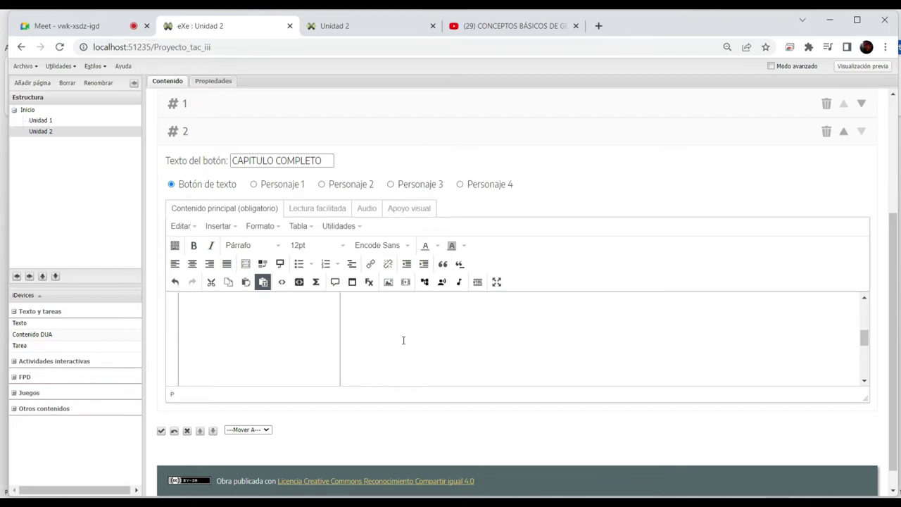
scroll(404, 340, "up", 3)
scroll(403, 340, "down", 2)
scroll(403, 340, "down", 3)
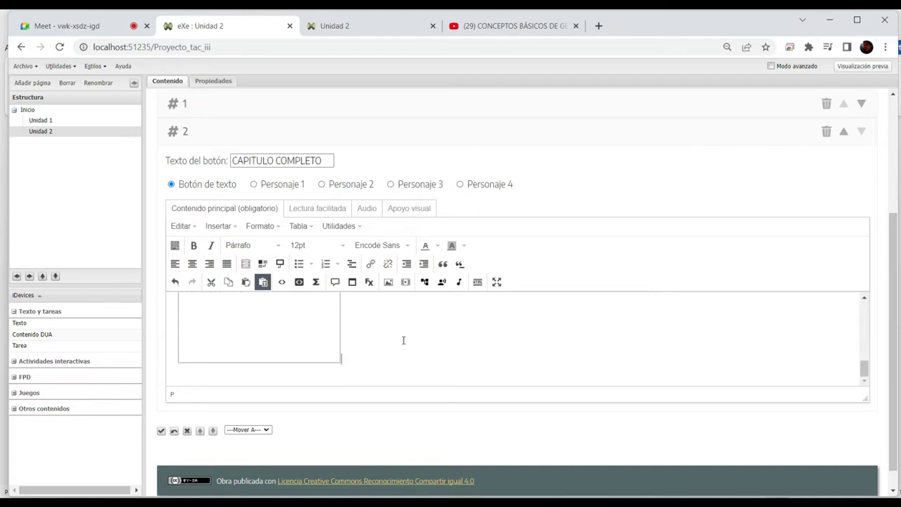
Save the DUA content block's edits and test its CAPITULO COMPLETO section and the CAPITULO 1 link
left_click(161, 430)
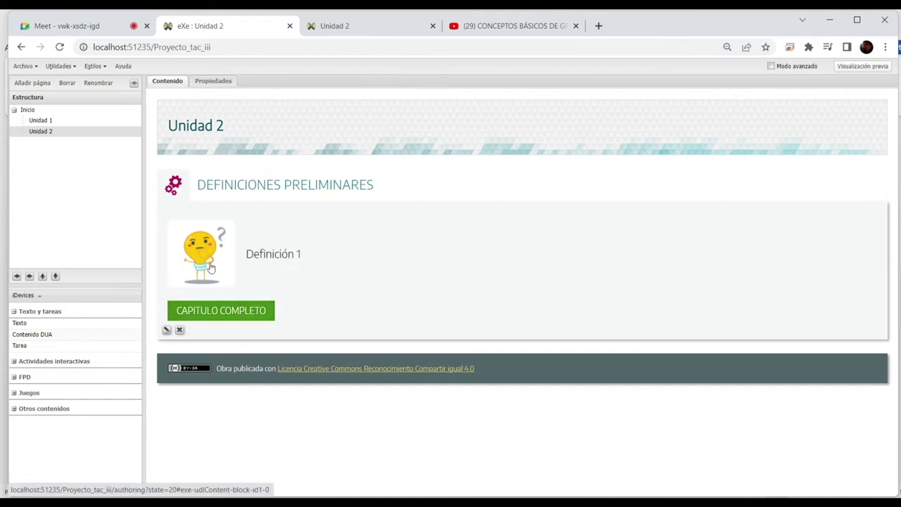
left_click(239, 316)
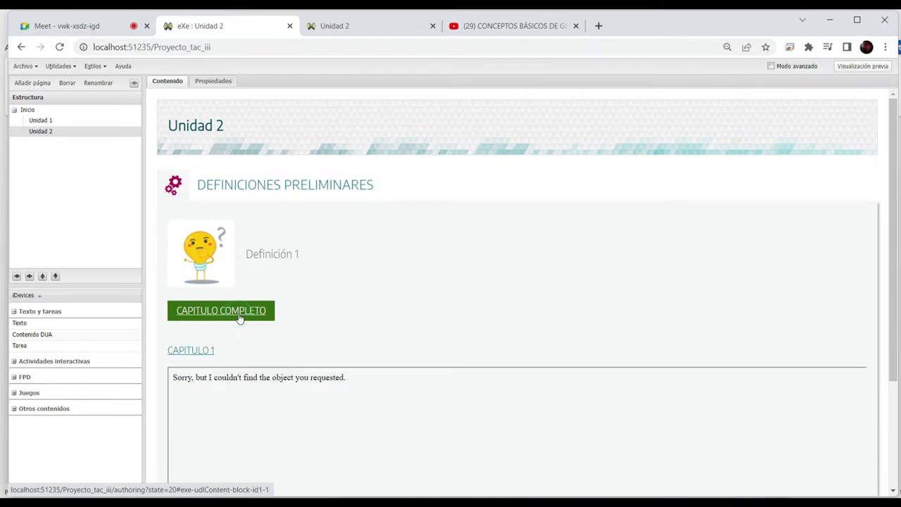
scroll(240, 319, "down", 10)
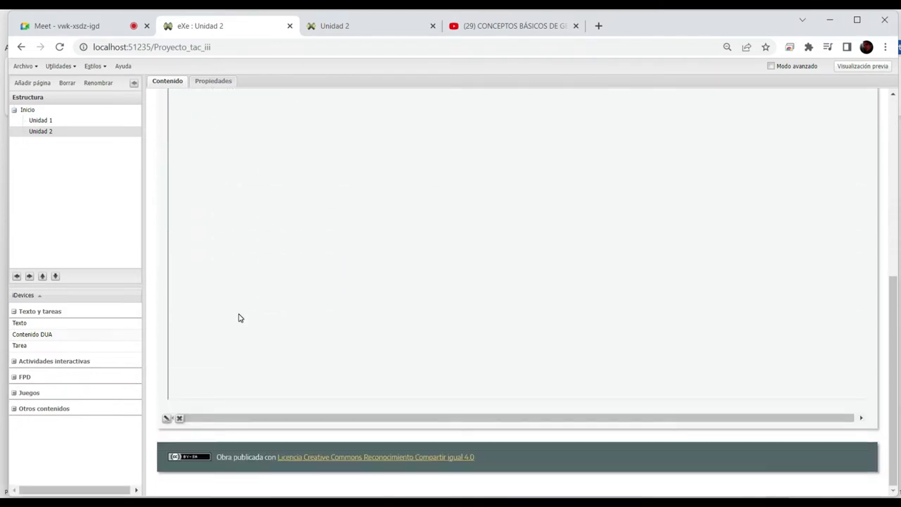
scroll(239, 318, "up", 5)
scroll(240, 318, "up", 2)
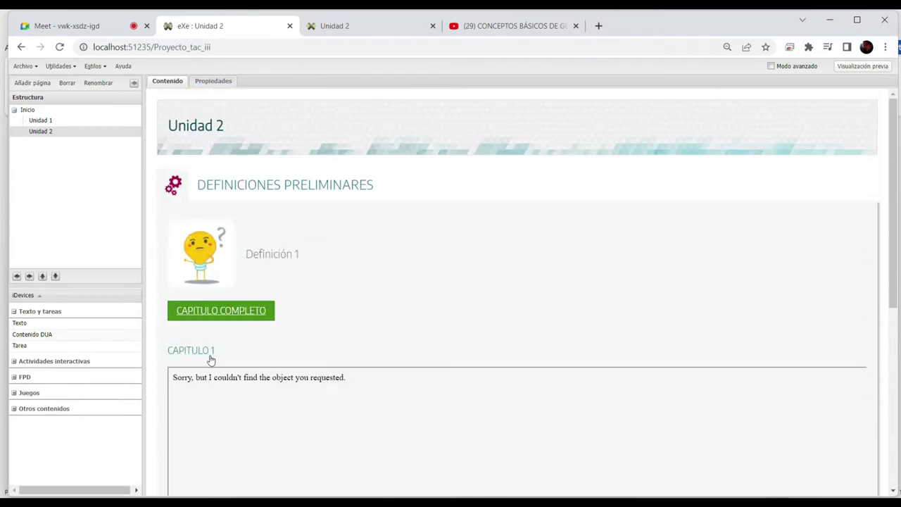
left_click(188, 350)
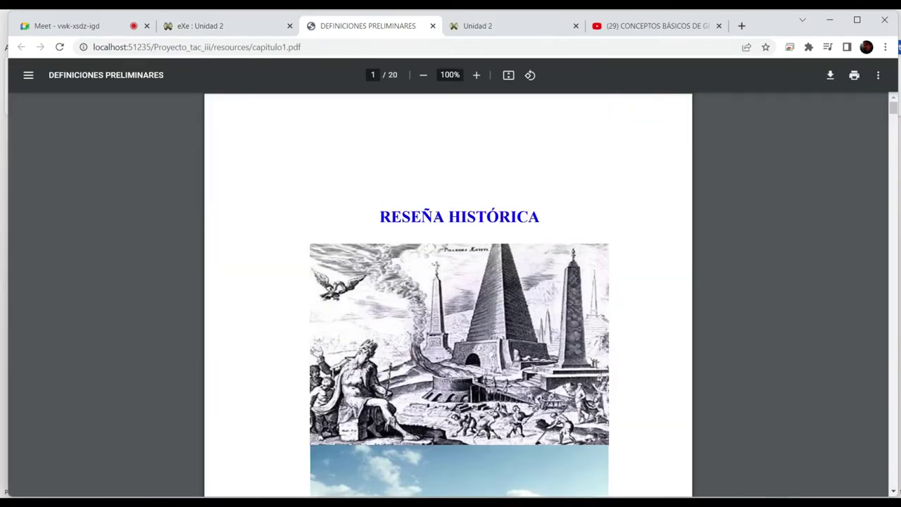
left_click(433, 26)
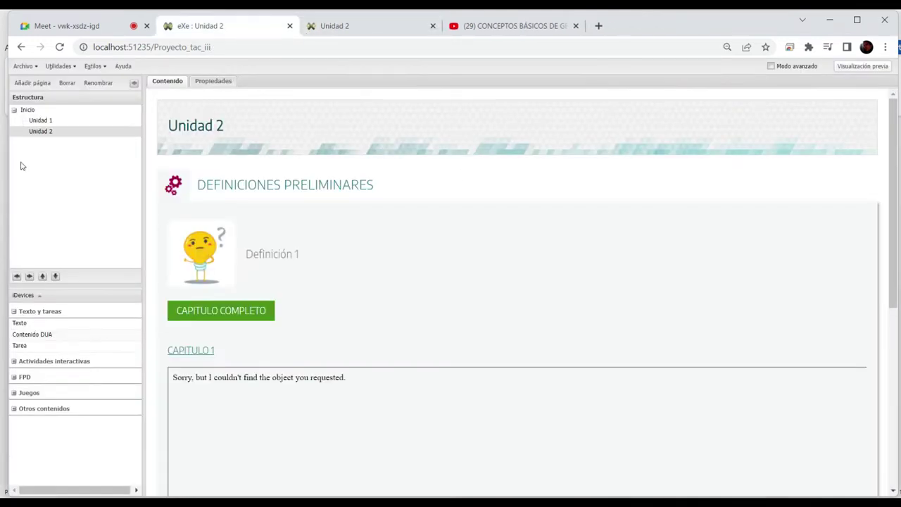
Save the project and start exporting it as a website (Sitio web)
left_click(35, 66)
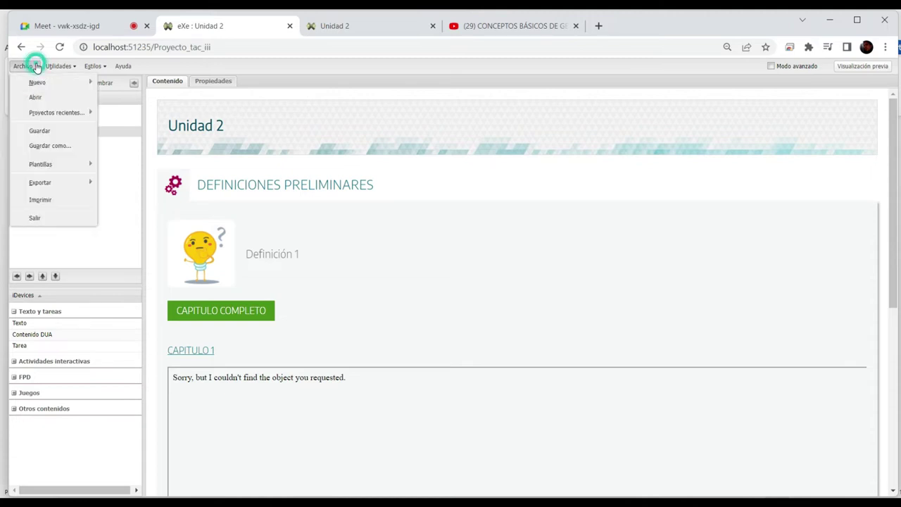
left_click(40, 131)
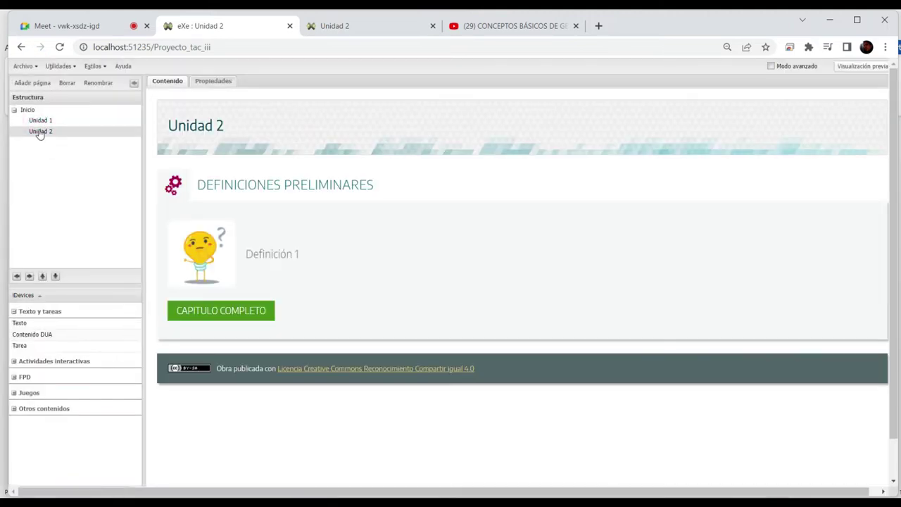
left_click(36, 67)
mouse_move(70, 187)
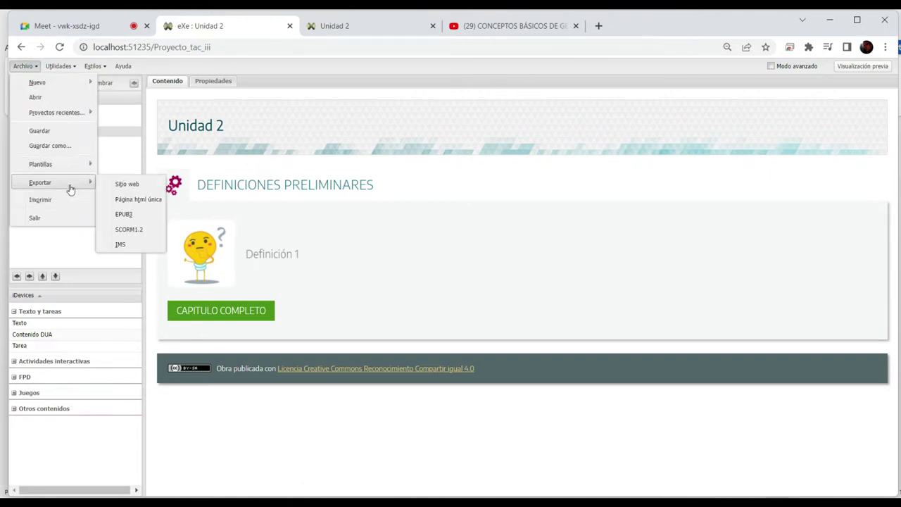
left_click(121, 184)
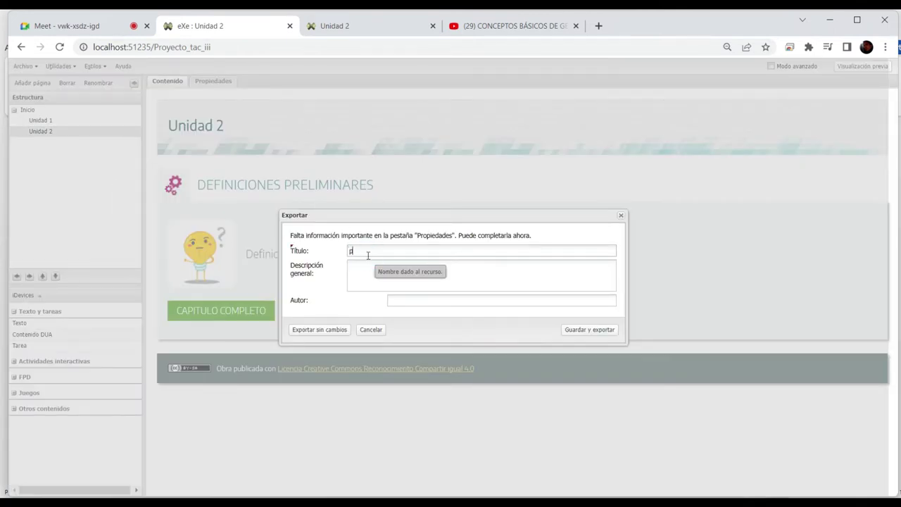
Set the export title to PROYECTO TAC III and the general description to HERRAMIENTAS, and enter the author's name
type("PRO")
left_click(378, 252)
type("YEC")
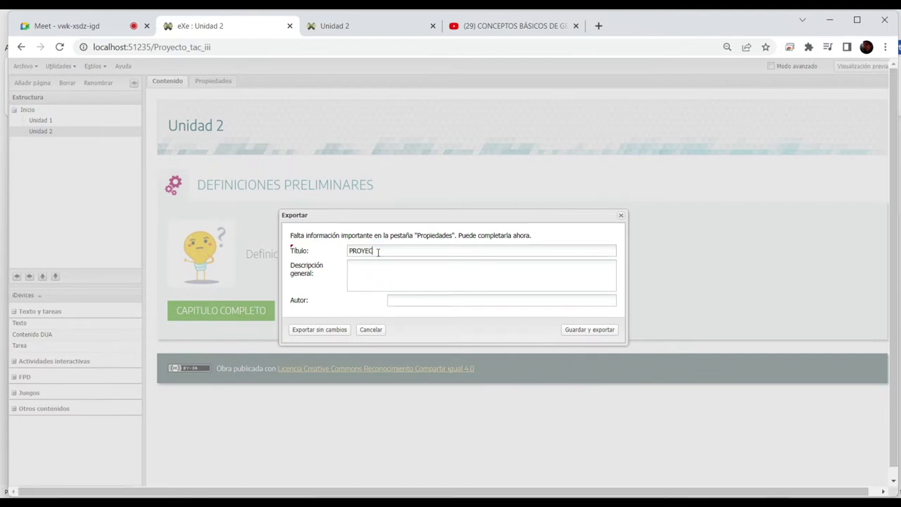
type("TO TAC III")
left_click(393, 267)
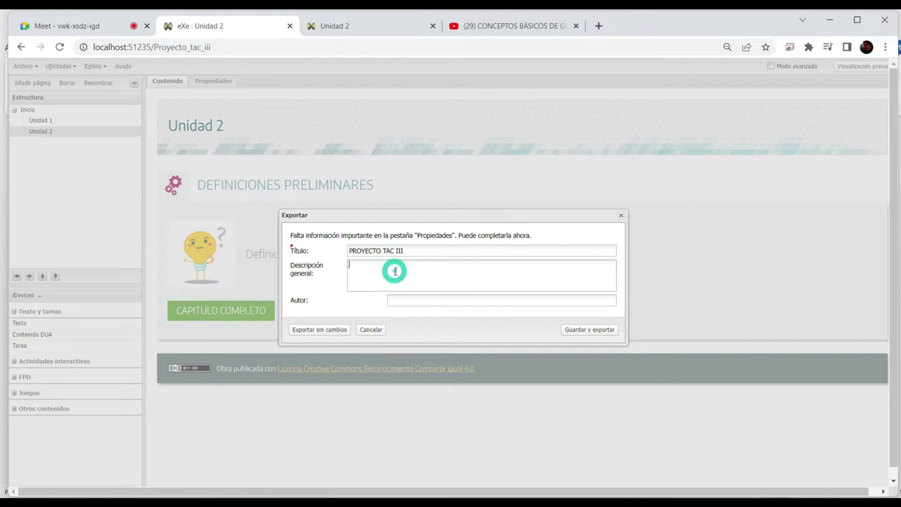
type("h")
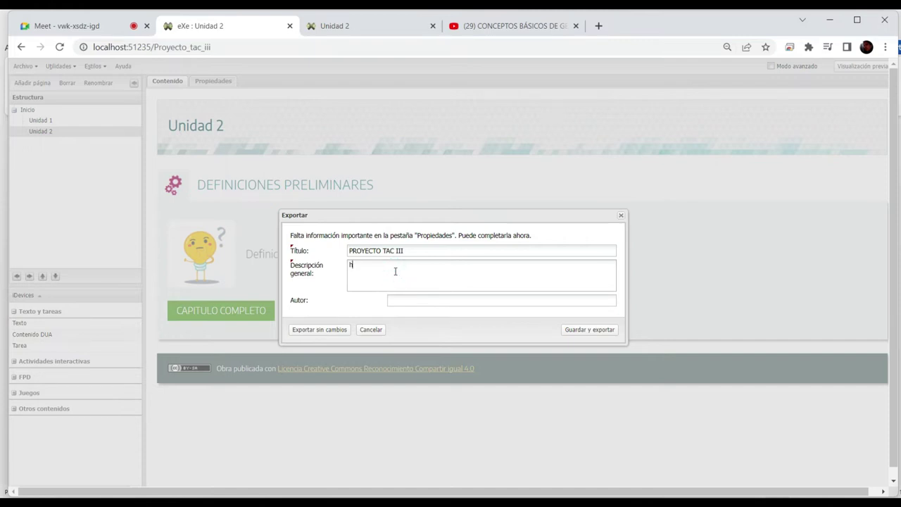
type("HERRAMIENTAS")
left_click(417, 302)
type("ISIDOROGG")
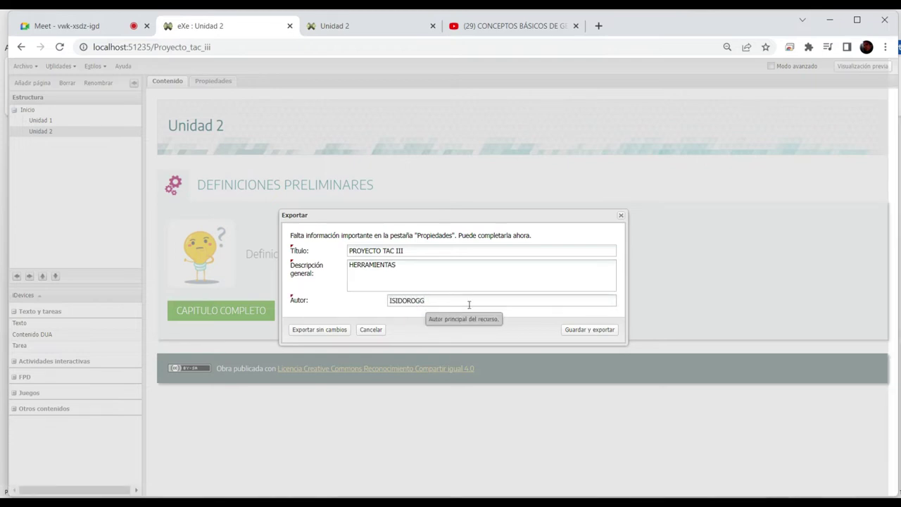
Save the properties and export the website into the "de euclides al cabri" folder
left_click(578, 337)
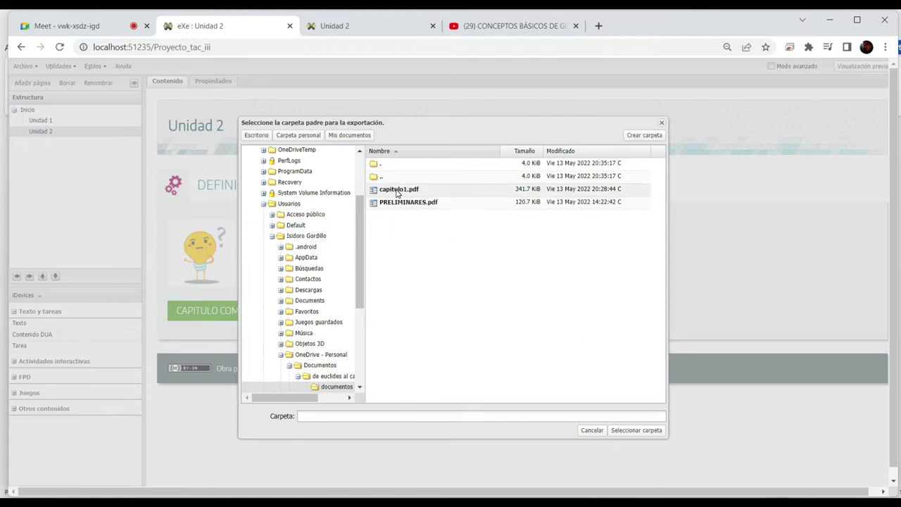
double_click(378, 177)
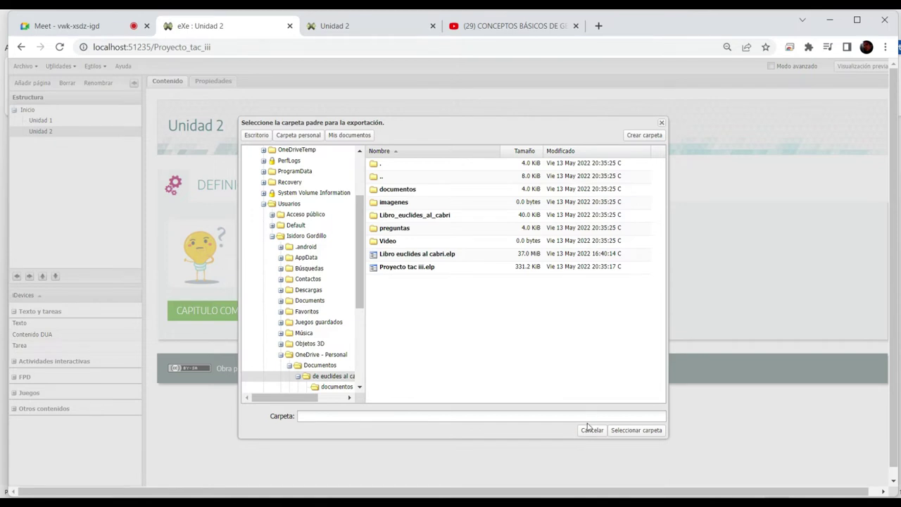
left_click(620, 432)
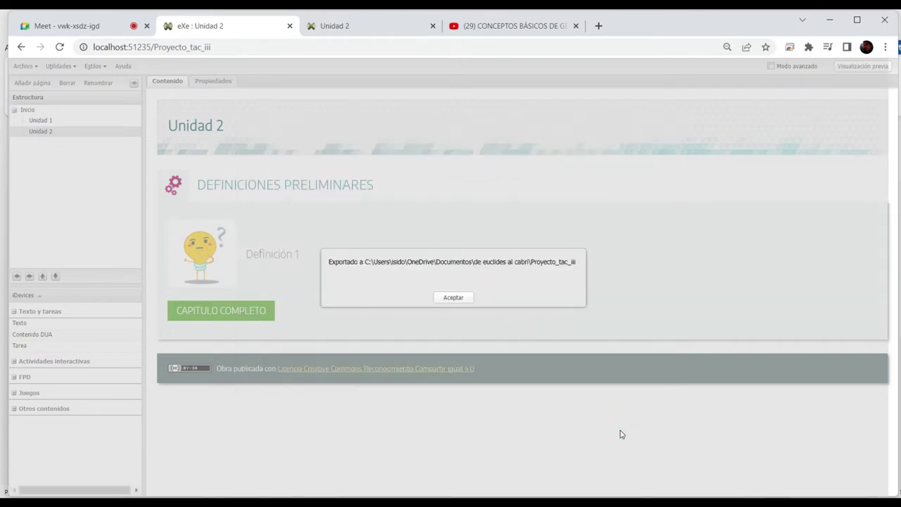
left_click(454, 301)
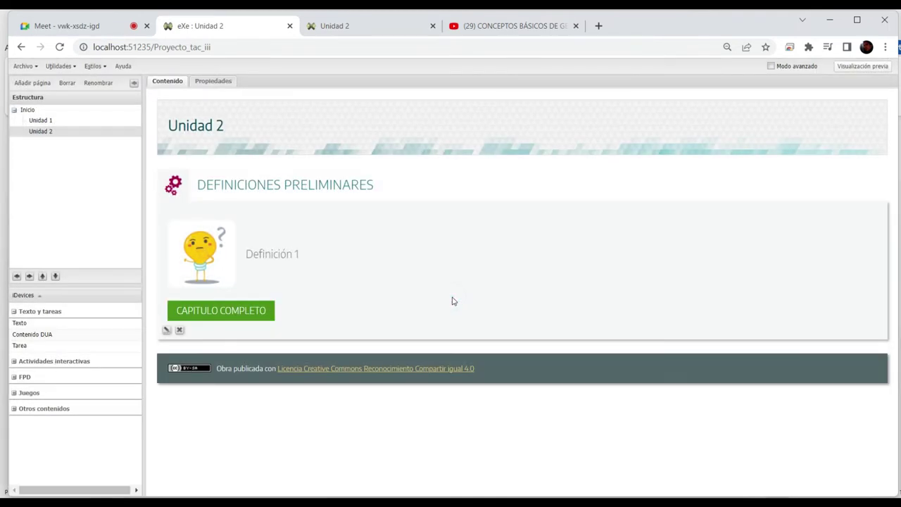
Switch to the Proyecto_tac_iii folder in File Explorer and open the exported index.html in Chrome
mouse_move(466, 496)
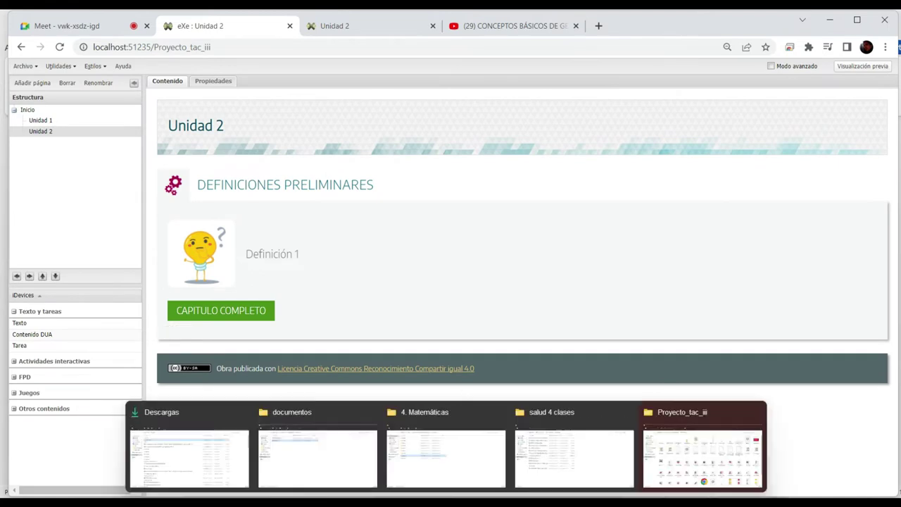
left_click(688, 412)
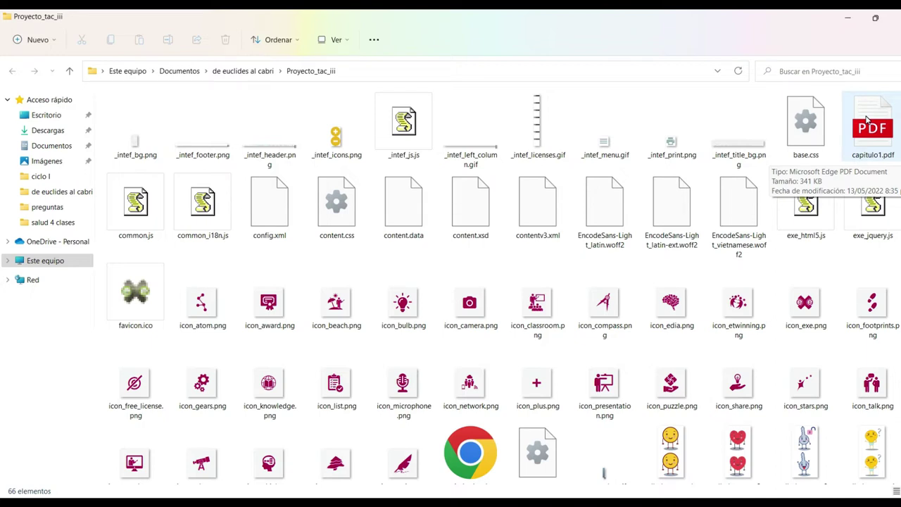
scroll(867, 120, "down", 1)
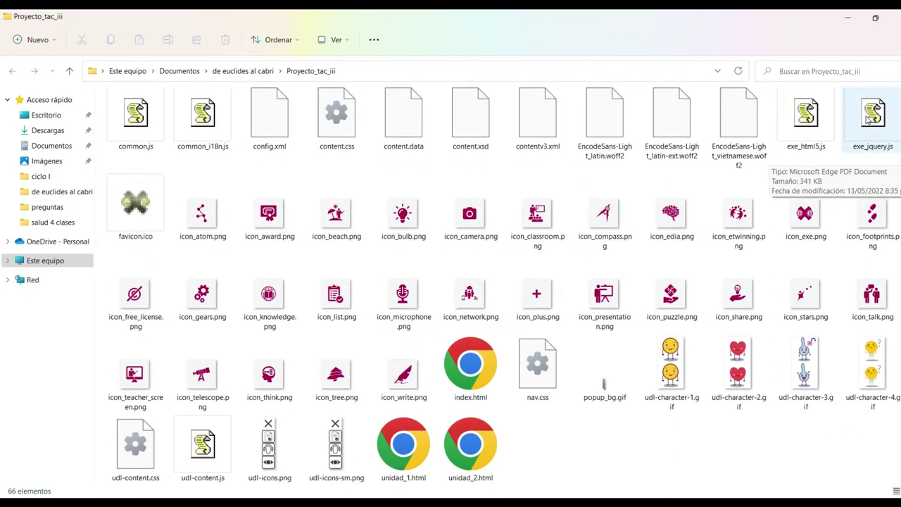
left_click(493, 377)
double_click(492, 377)
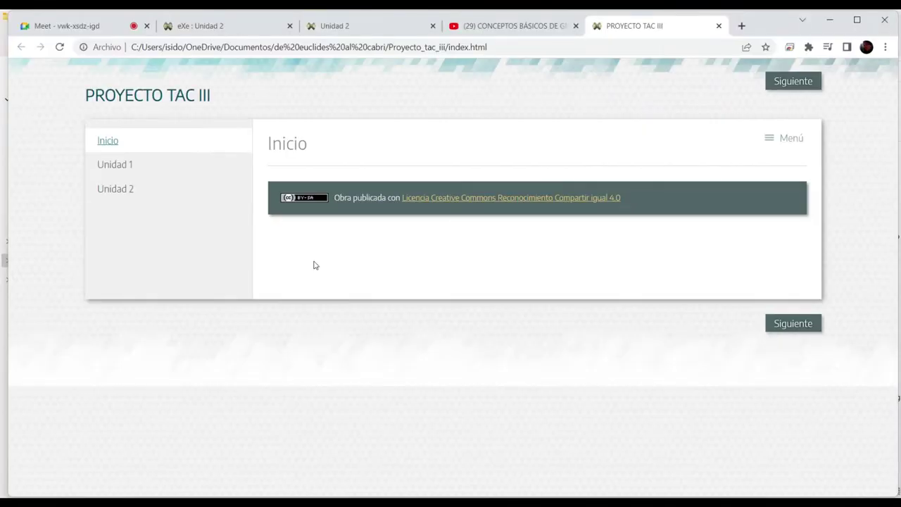
Review the exported Unidad 1 page, and expand Definición 1 on the Unidad 2 page to check its text
left_click(125, 164)
scroll(408, 294, "down", 2)
scroll(409, 294, "up", 2)
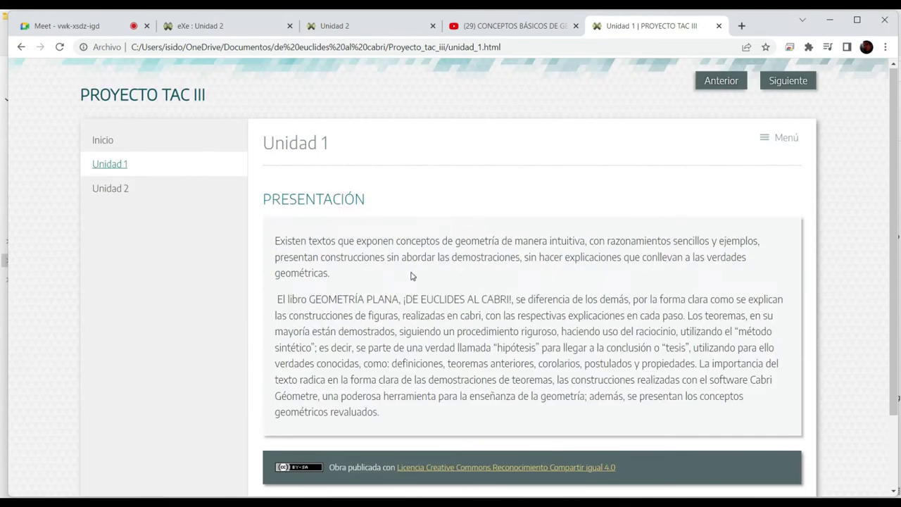
left_click(111, 190)
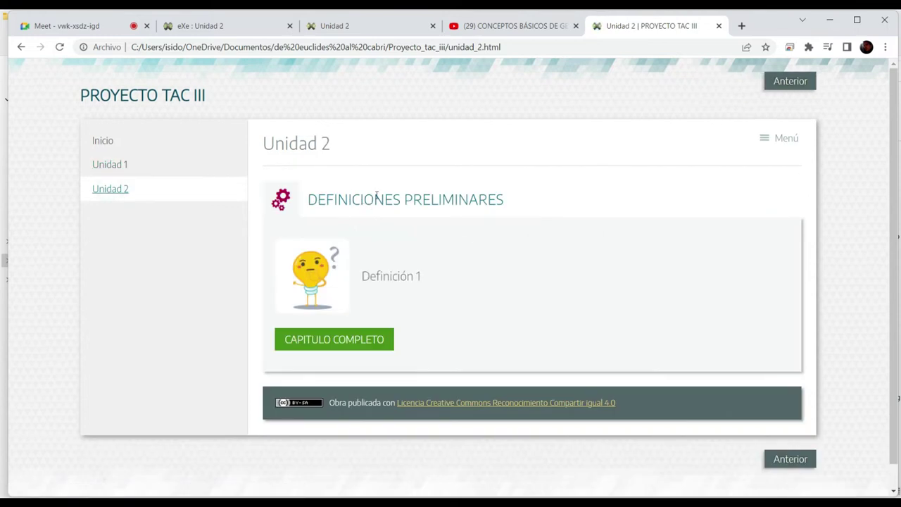
scroll(345, 225, "down", 1)
left_click(328, 246)
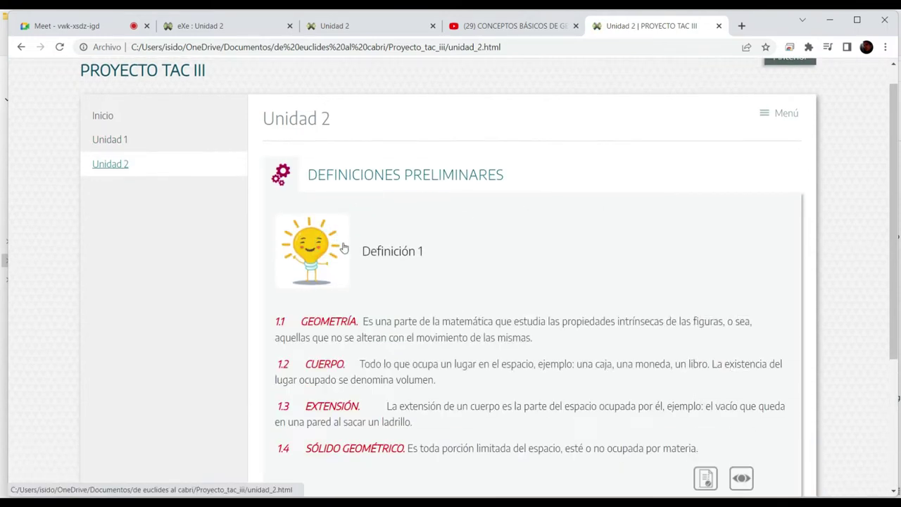
scroll(458, 316, "down", 3)
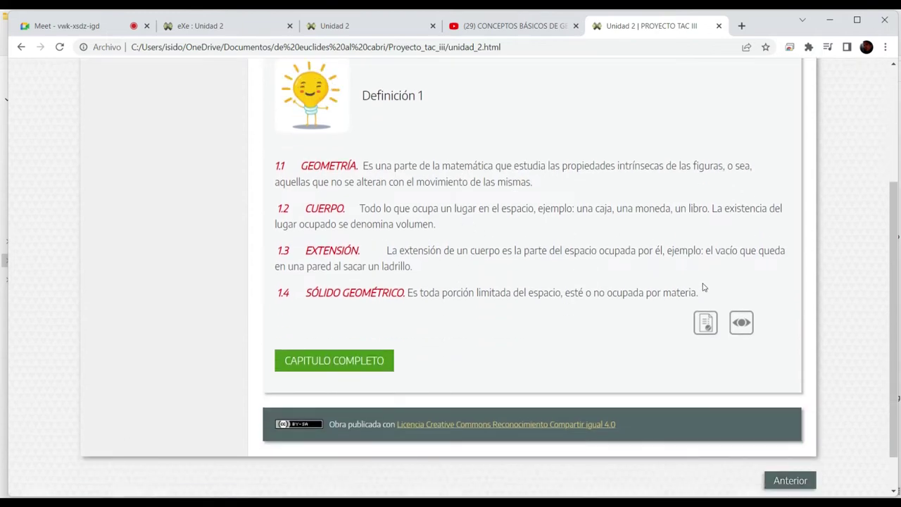
Expand CAPITULO COMPLETO on the exported Unidad 2 page and look through the embedded PDF
left_click(356, 360)
scroll(420, 285, "down", 2)
scroll(419, 284, "down", 3)
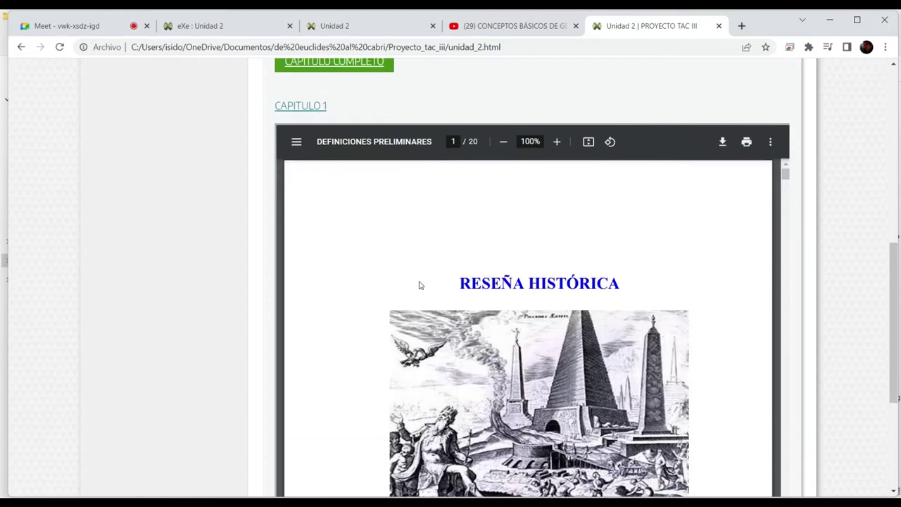
scroll(419, 284, "down", 4)
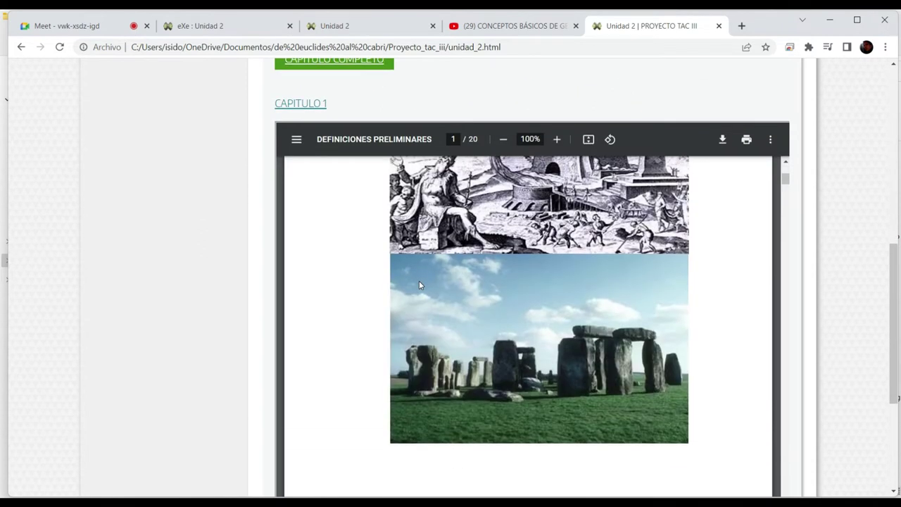
scroll(247, 275, "down", 3)
scroll(246, 278, "up", 1)
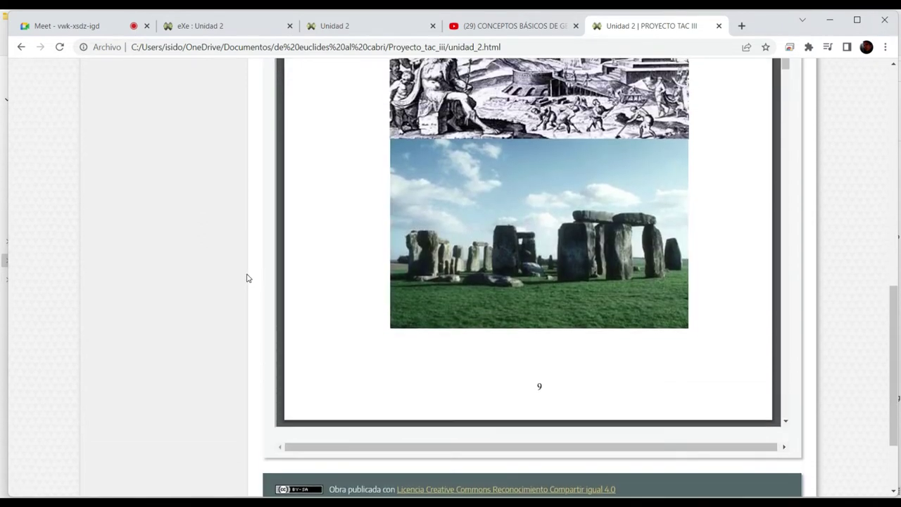
scroll(213, 242, "up", 3)
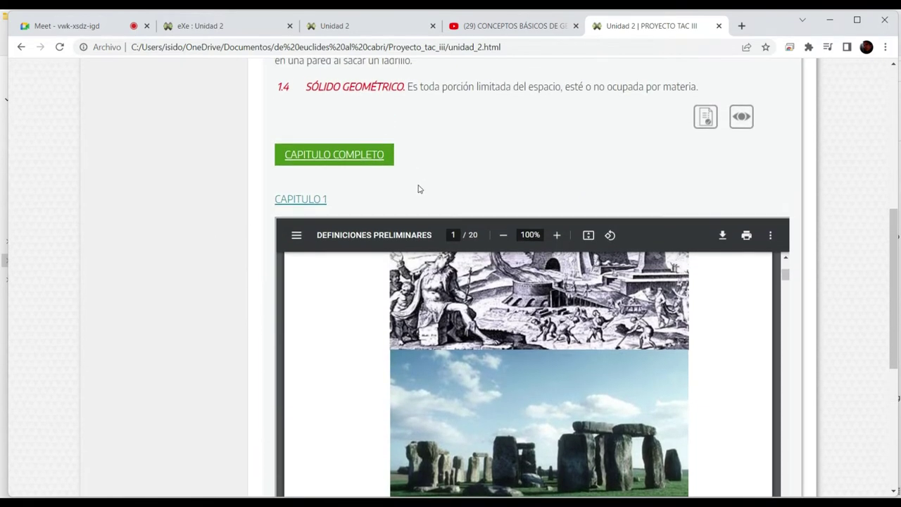
Open the CAPITULO 1 link from the exported page, browse the PDF's pages and close it
left_click(296, 201)
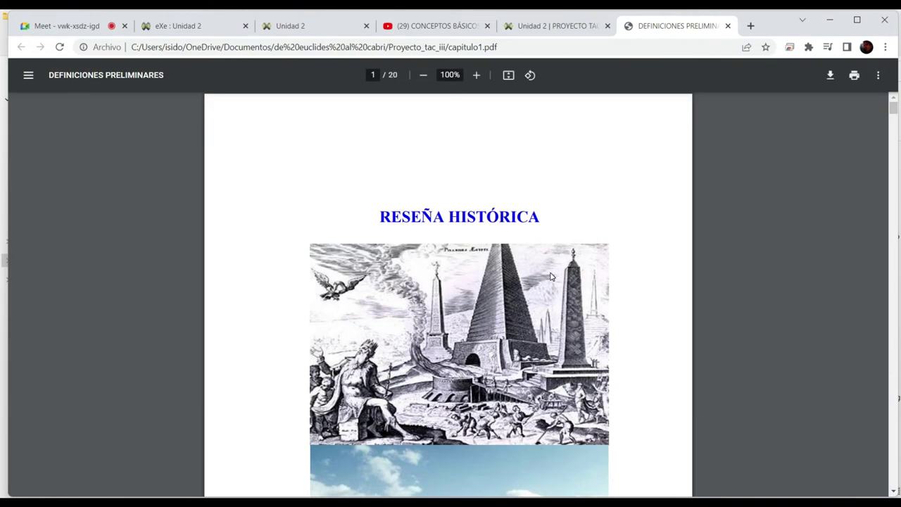
scroll(585, 281, "down", 10)
scroll(585, 280, "up", 10)
scroll(584, 280, "down", 5)
scroll(584, 281, "down", 15)
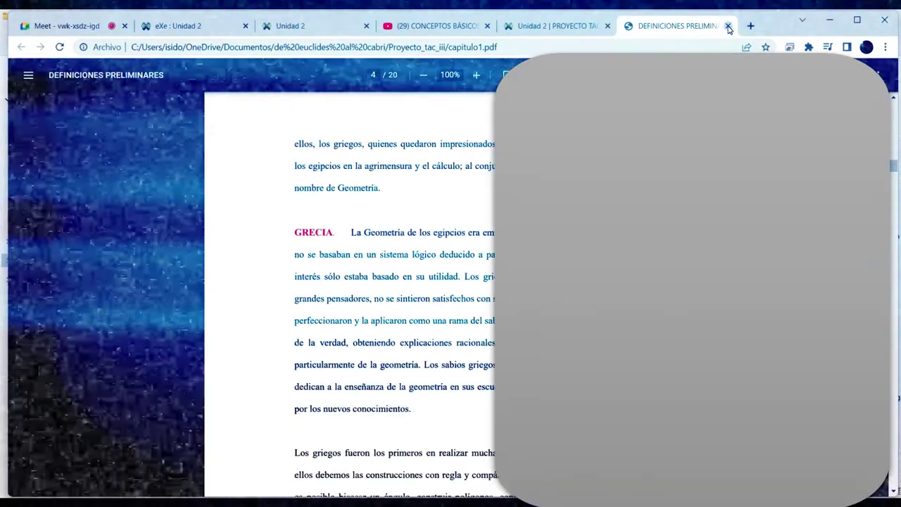
left_click(729, 27)
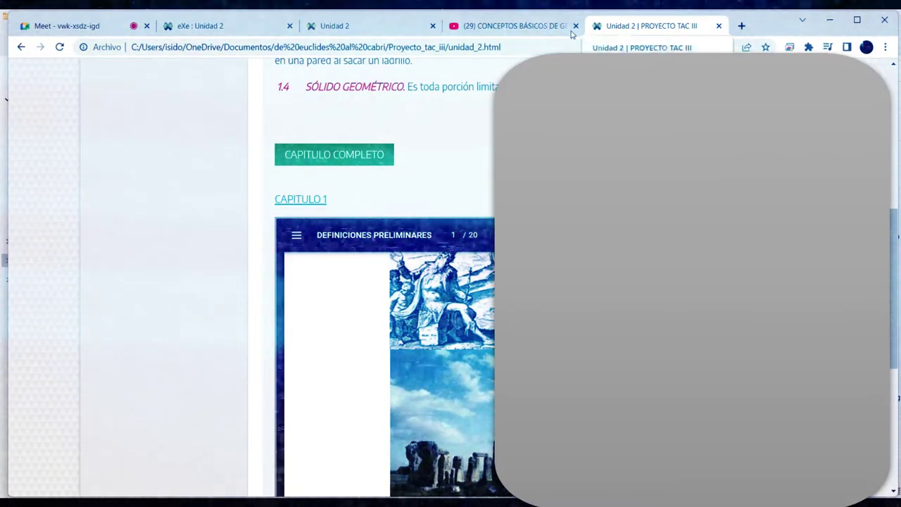
Switch to the Google Meet call and toggle the microphone
left_click(91, 26)
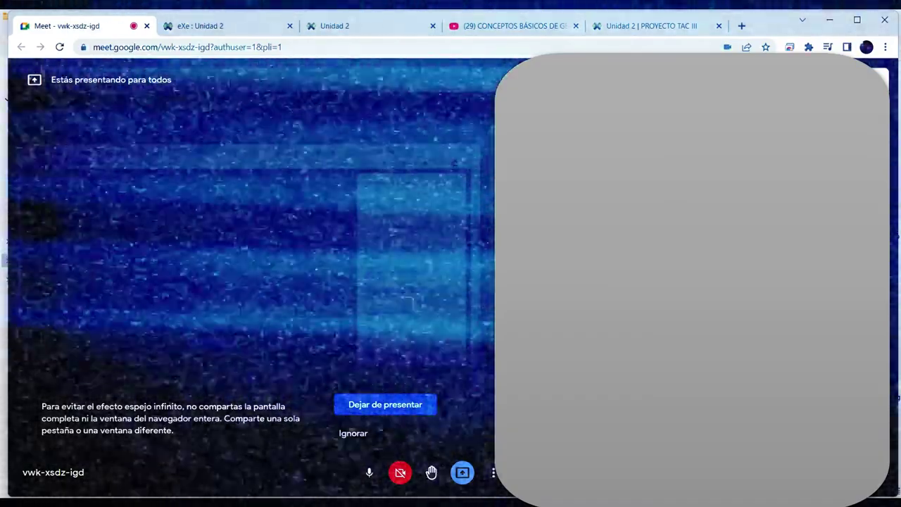
left_click(371, 473)
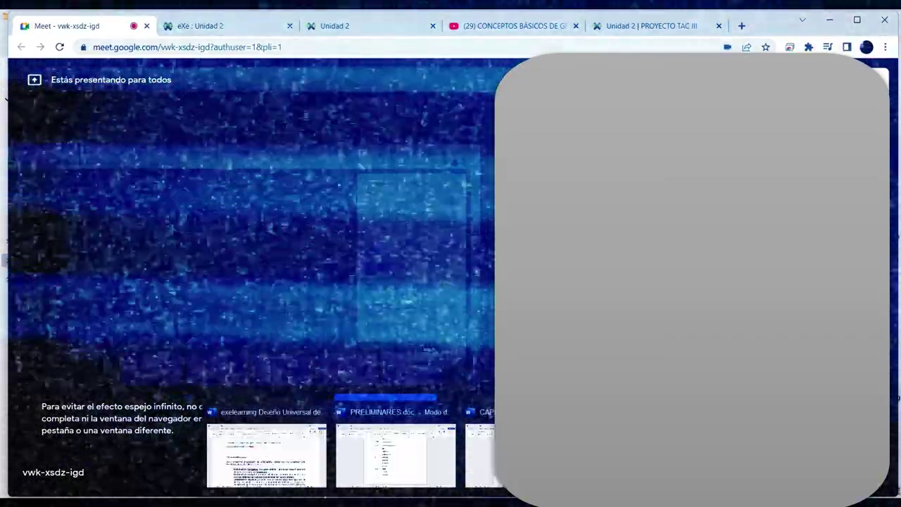
Switch to Documento3 in Word, check the attendance list and minimise the document
left_click(394, 506)
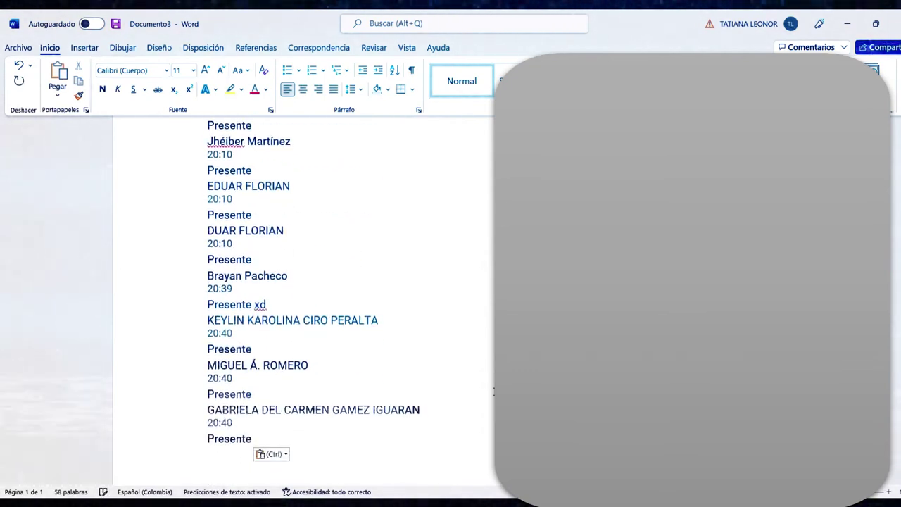
left_click(847, 24)
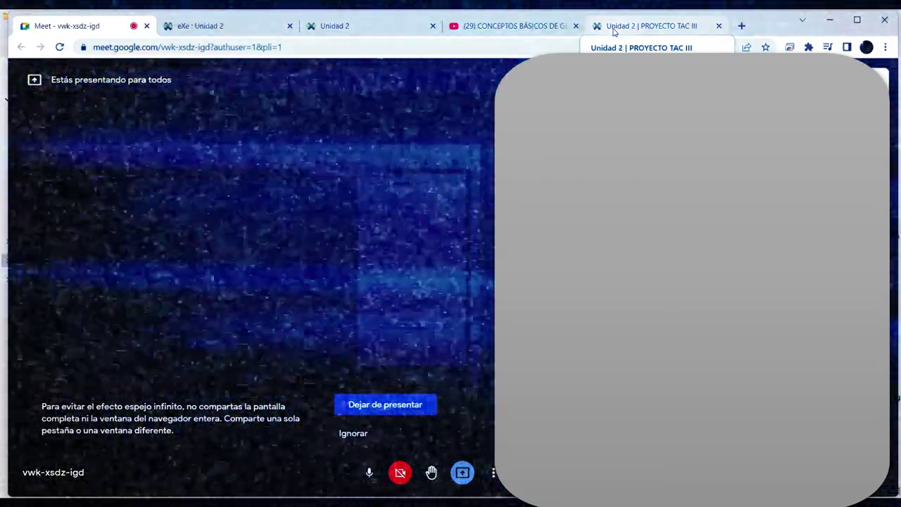
Look through the embedded PDF on the exported Unidad 2 page, and collapse the CAPITULO COMPLETO and Definición 1 blocks
left_click(614, 28)
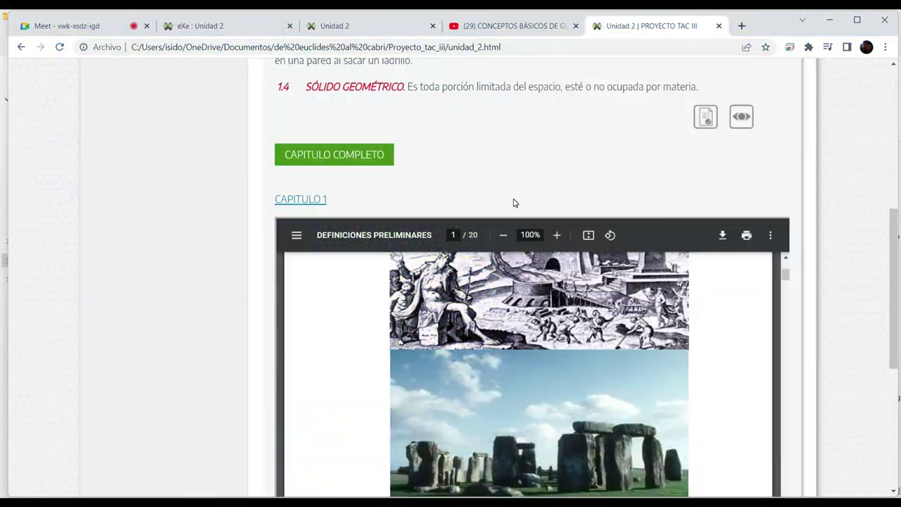
scroll(515, 201, "down", 4)
scroll(514, 202, "down", 10)
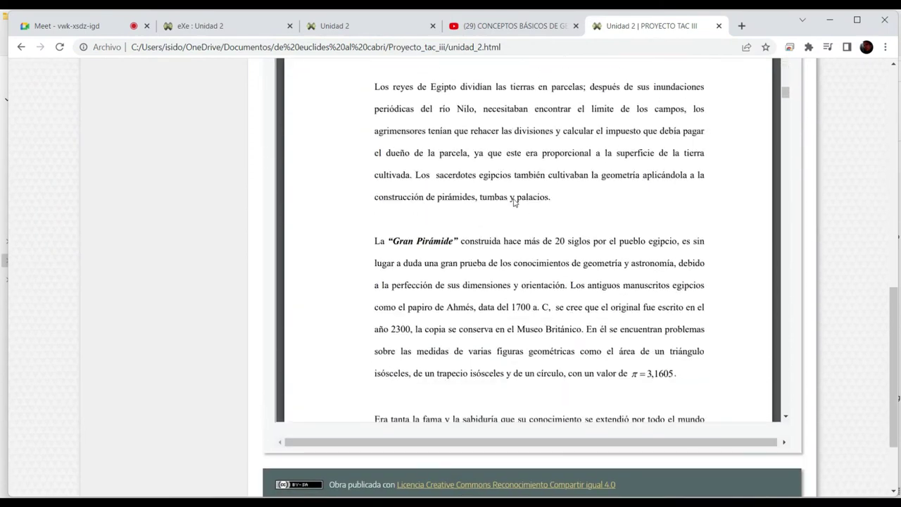
scroll(230, 201, "down", 3)
scroll(230, 201, "up", 10)
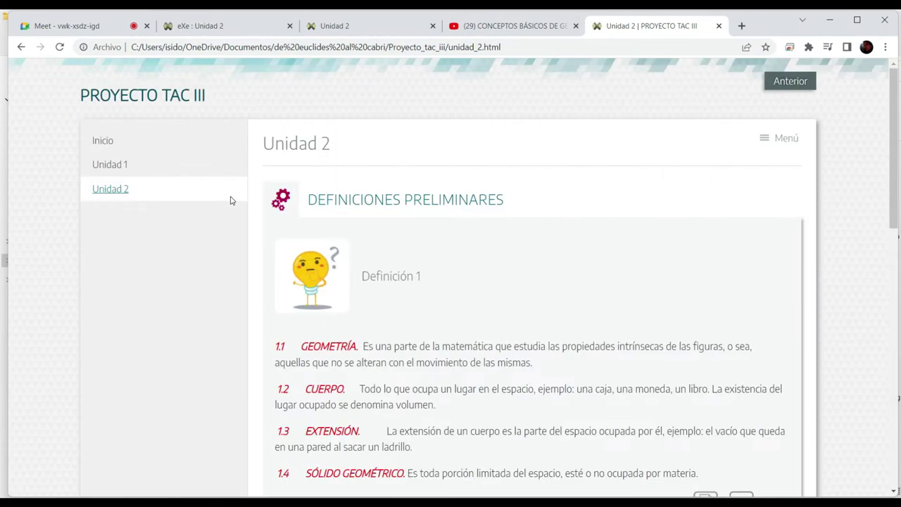
scroll(232, 201, "down", 3)
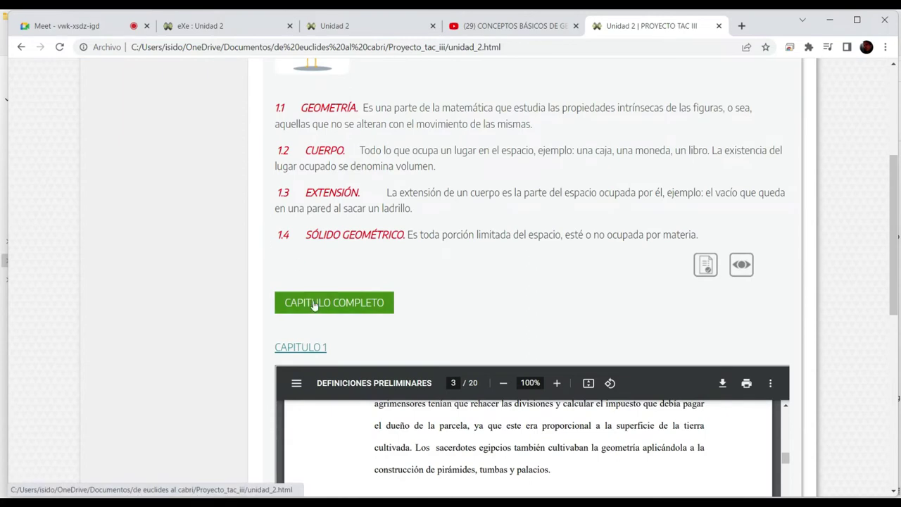
left_click(314, 307)
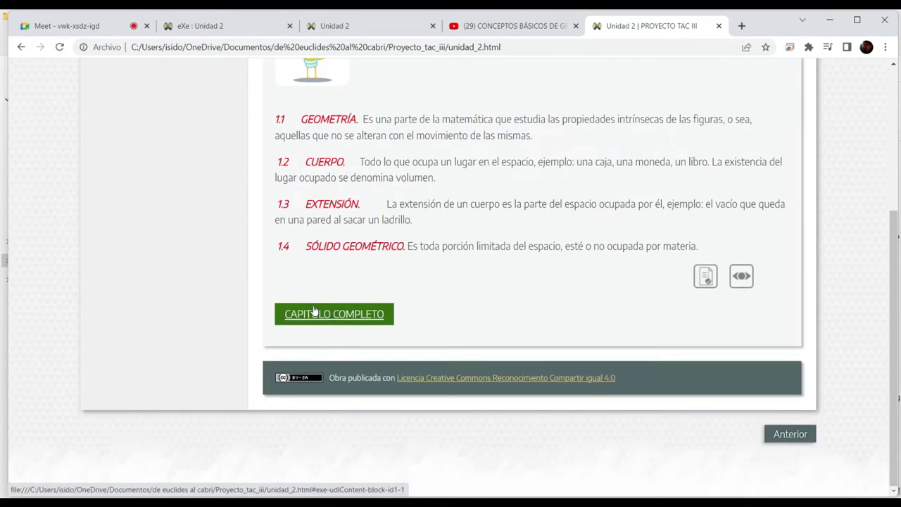
scroll(324, 176, "up", 2)
left_click(323, 152)
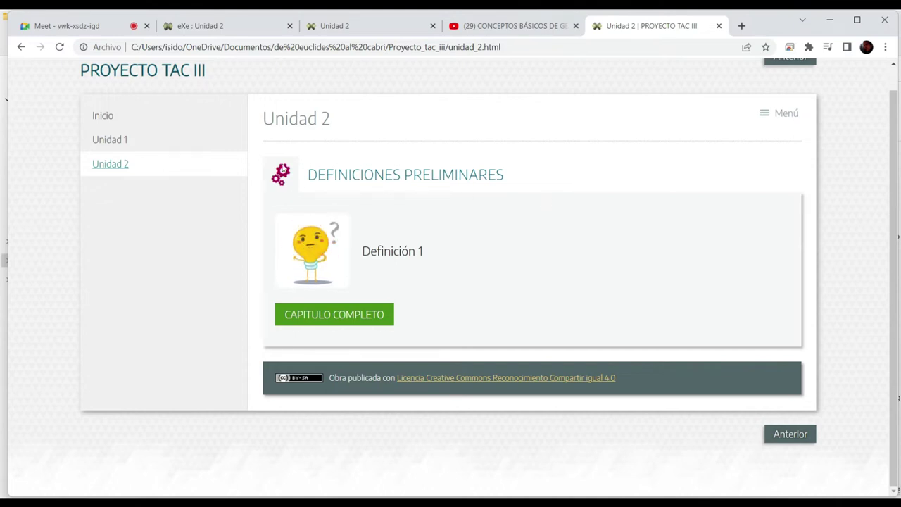
Return to the eXeLearning editor, add a page under Inicio and rename it EXELEARNING
left_click(337, 29)
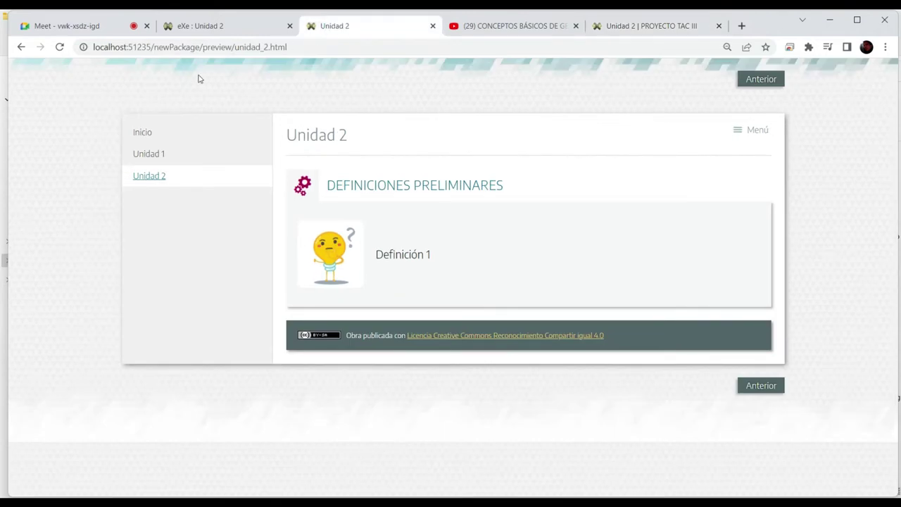
left_click(231, 26)
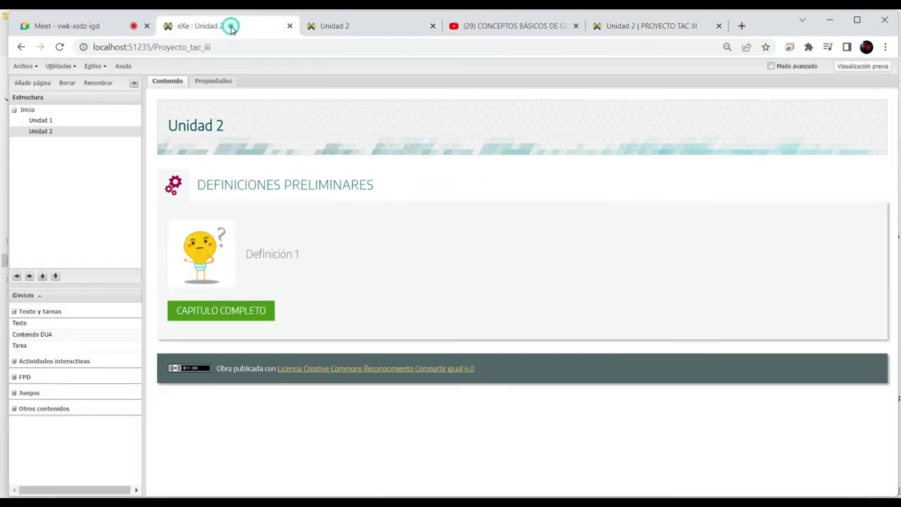
left_click(25, 110)
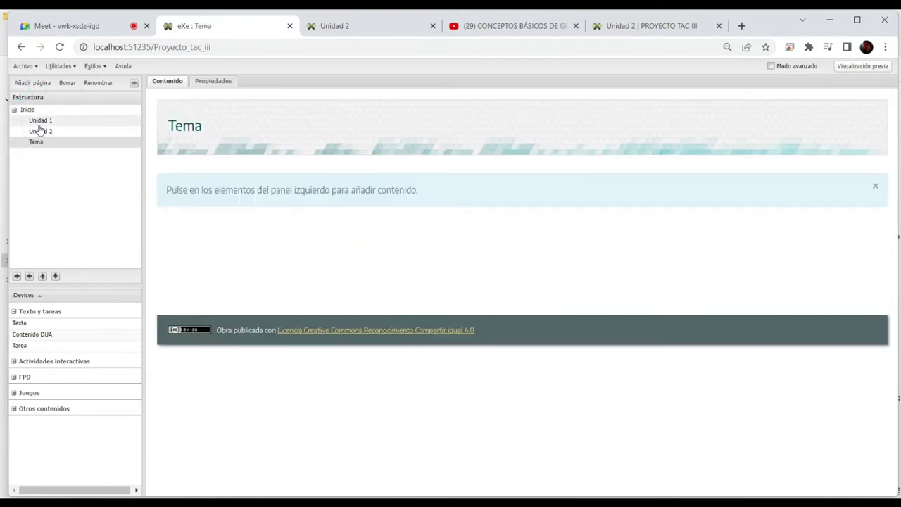
double_click(40, 143)
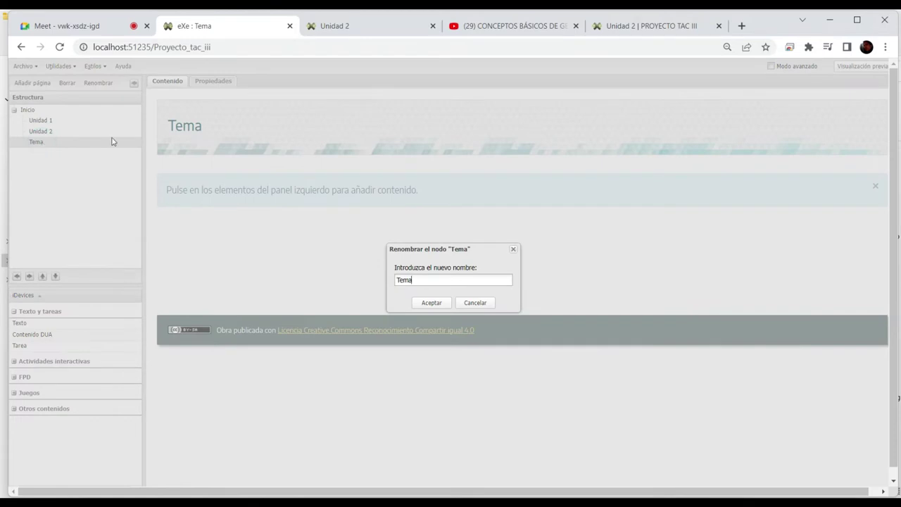
left_click(416, 280)
key("BackSpace")
key("BackSpace")
type("EXELEARN")
left_click(437, 305)
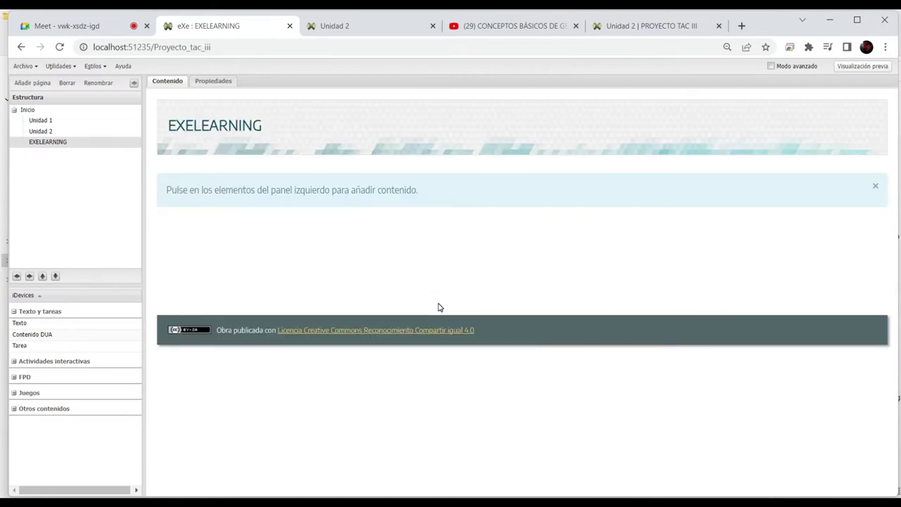
Add a Contenido DUA iDevice to the EXELEARNING page and give it the presentation.png icon
left_click(30, 335)
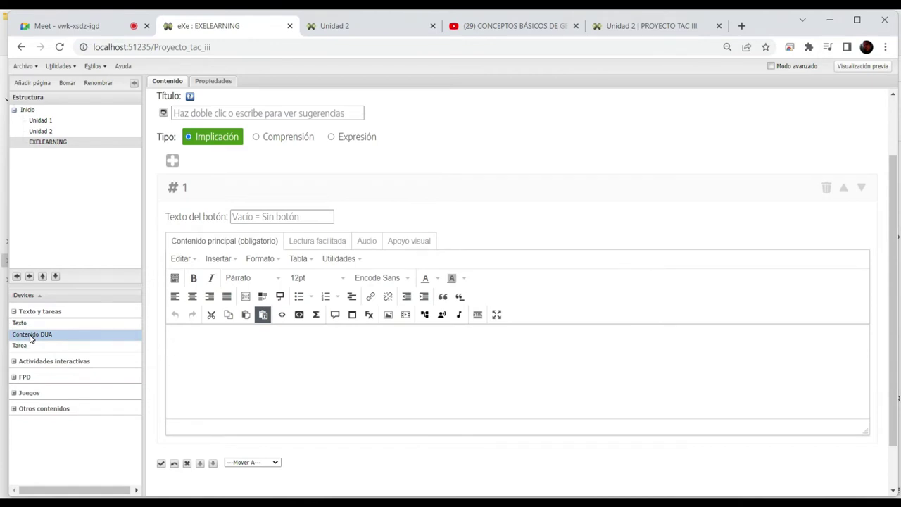
scroll(159, 160, "up", 1)
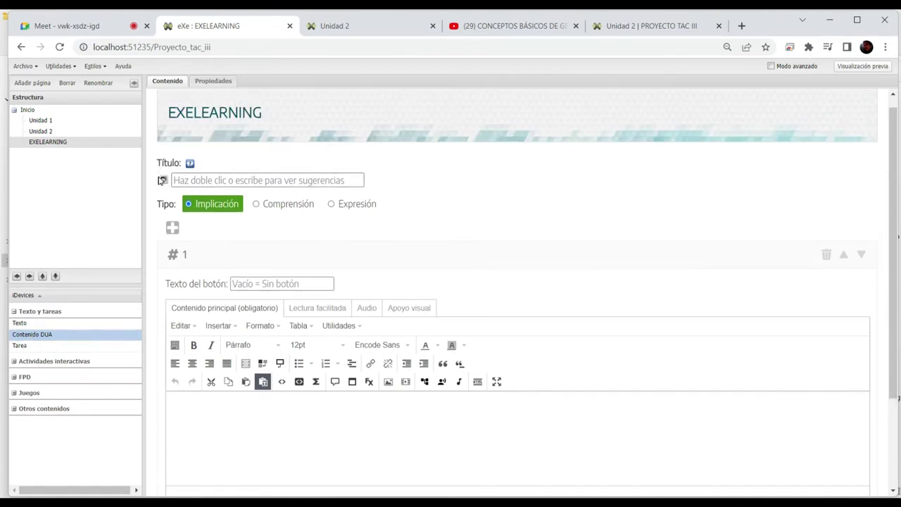
left_click(161, 180)
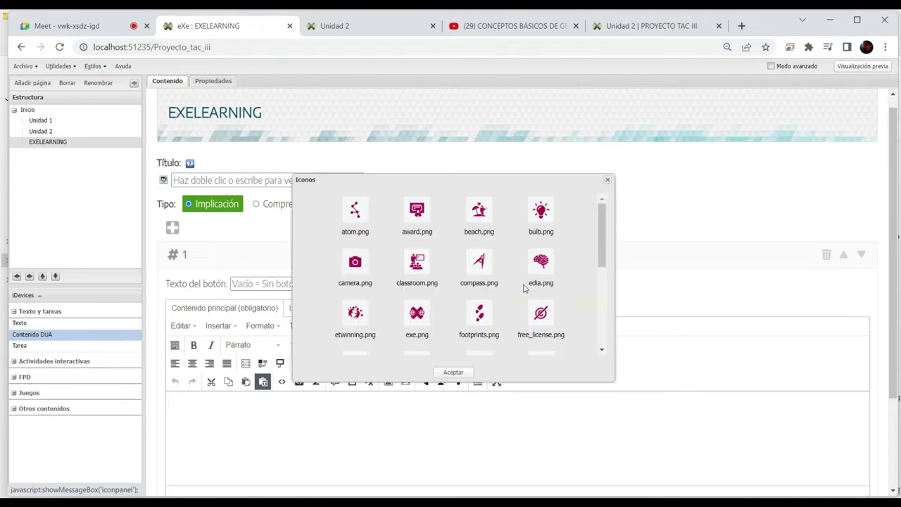
scroll(526, 294, "down", 1)
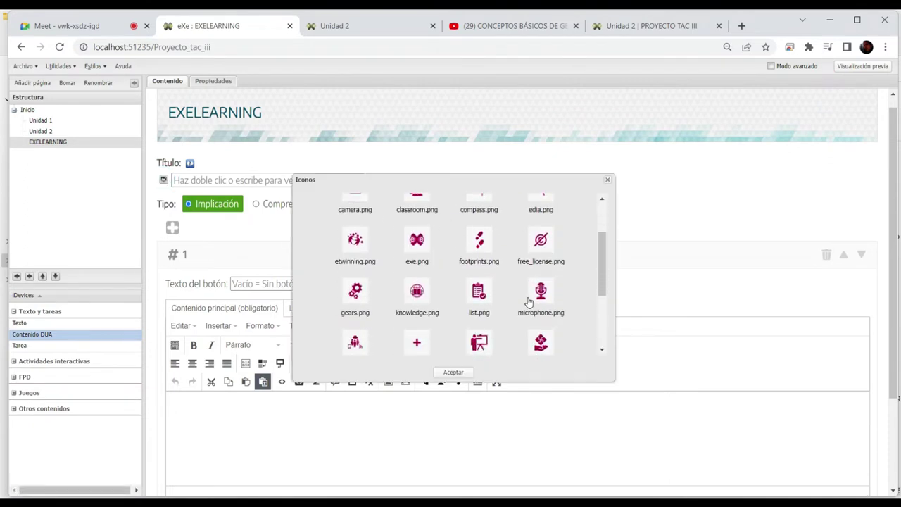
scroll(529, 301, "down", 1)
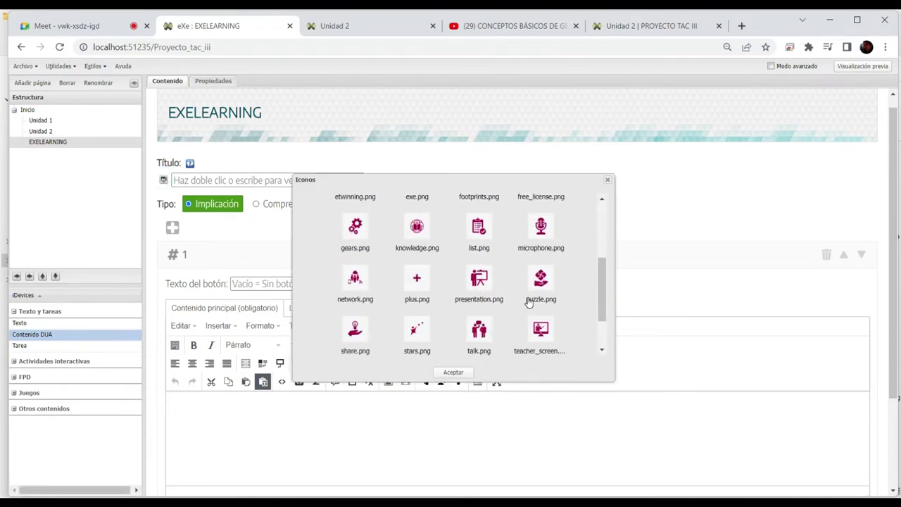
left_click(479, 278)
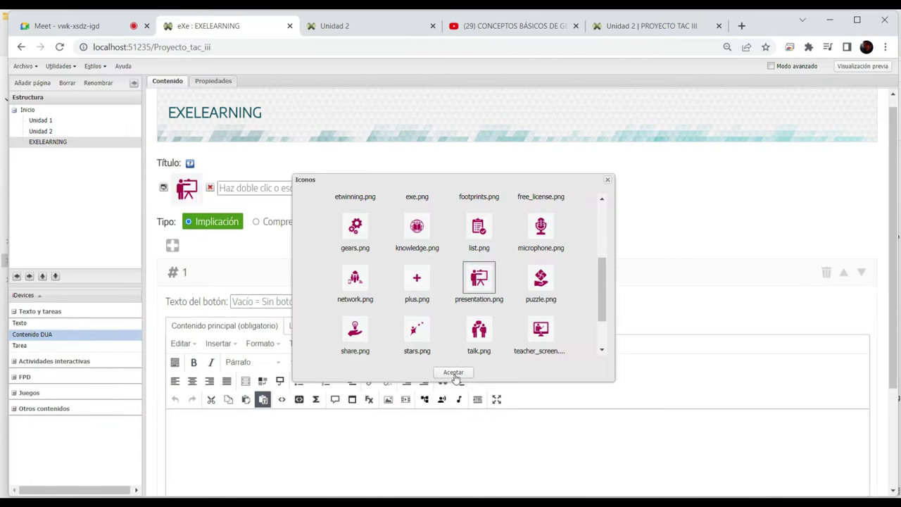
left_click(453, 371)
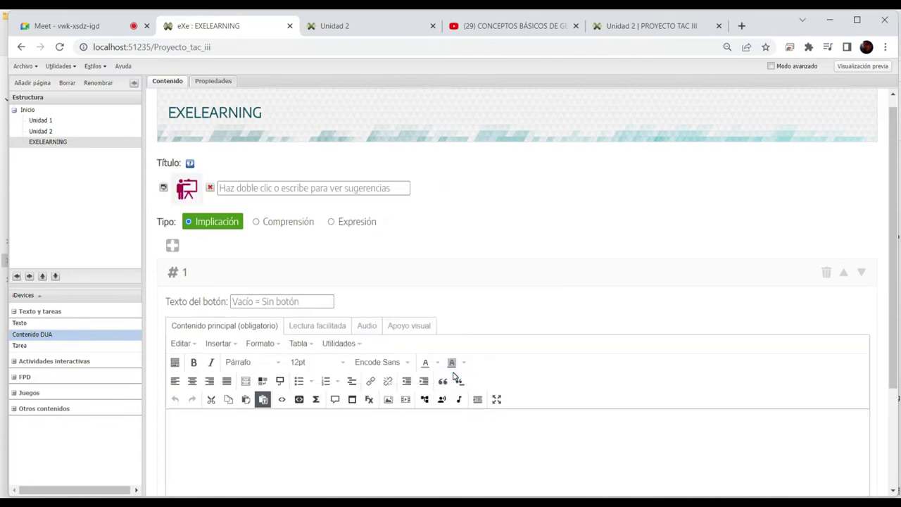
Look over the icon files in the exported Proyecto_tac_iii folder, including icon_classroom.png, and minimise the folder
mouse_move(451, 501)
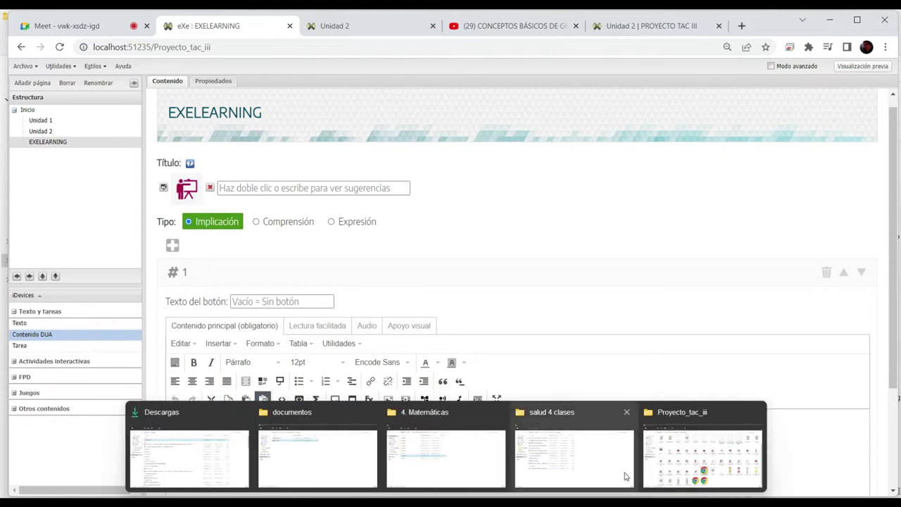
left_click(721, 450)
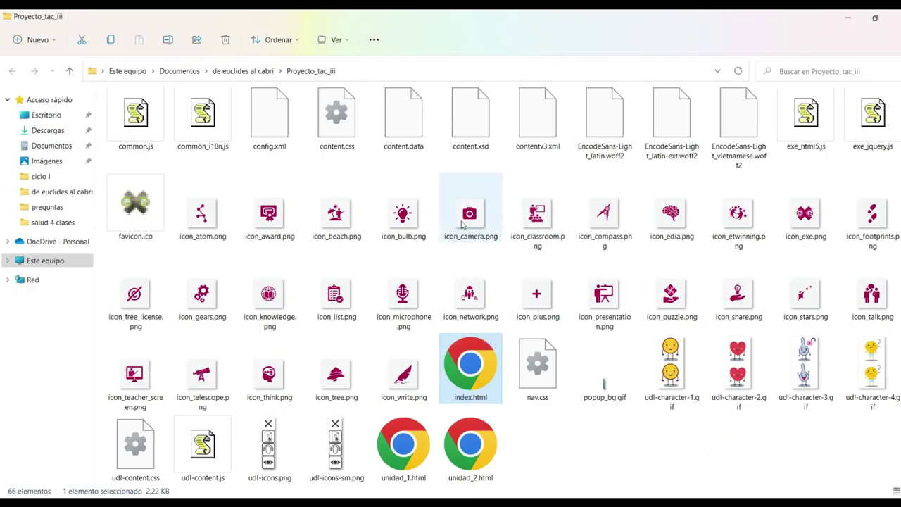
left_click(540, 227)
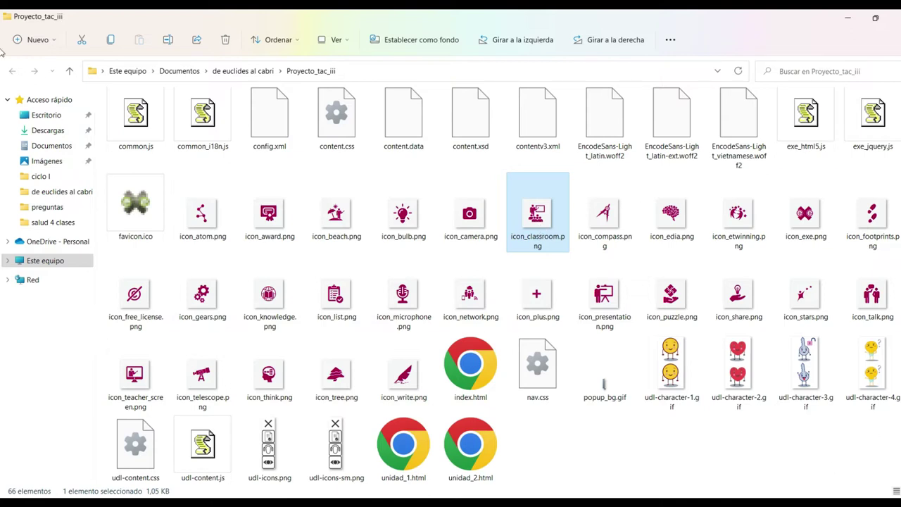
left_click(851, 19)
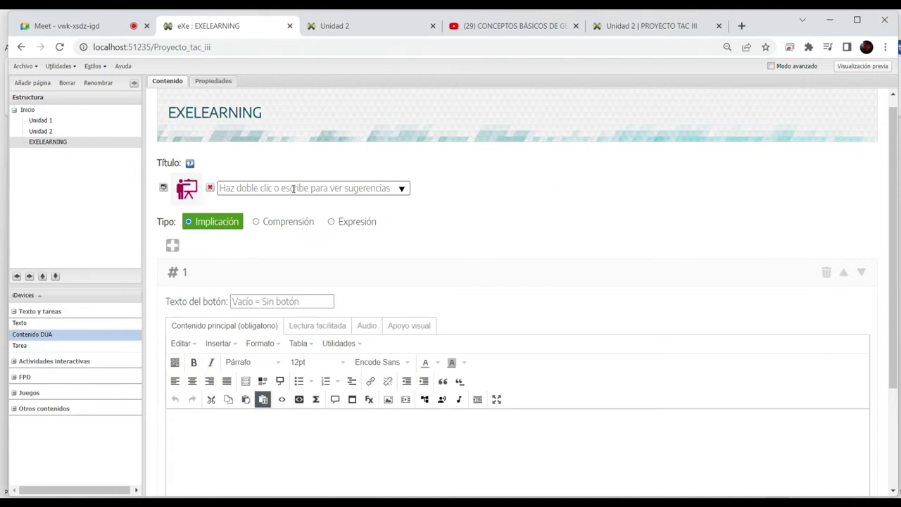
Title the new Contenido DUA iDevice "HERRAMIENTAS"
double_click(293, 188)
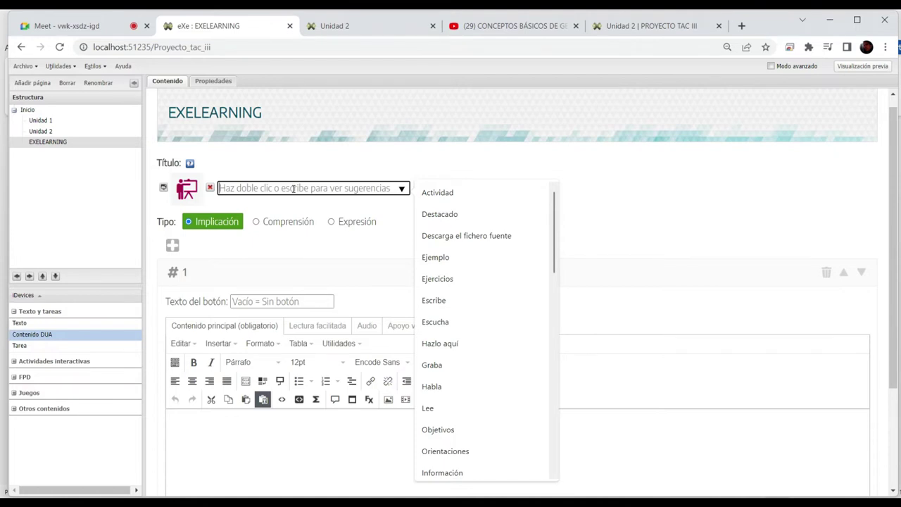
type("HERRAMIENTAS")
scroll(394, 257, "down", 2)
Look through block 1's Lectura facilitada, Audio and Apoyo visual editors, and return to the main content editor
left_click(346, 281)
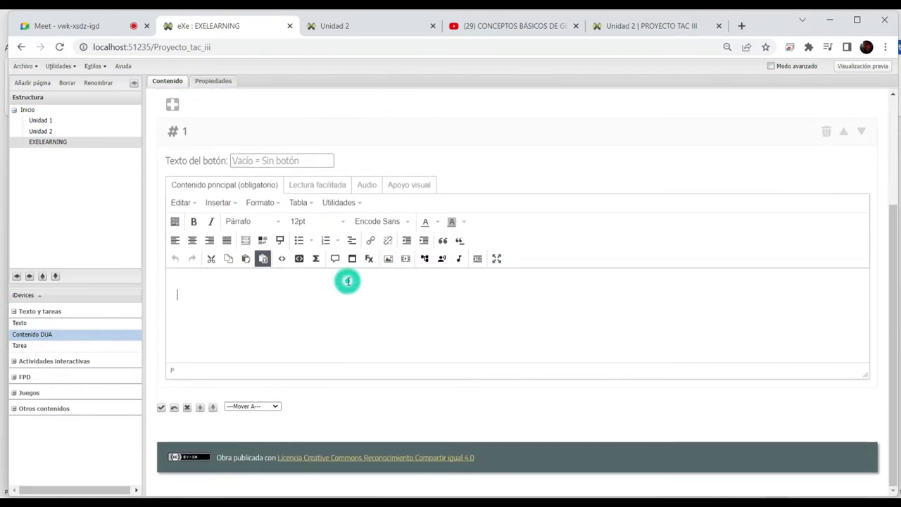
left_click(312, 185)
left_click(363, 186)
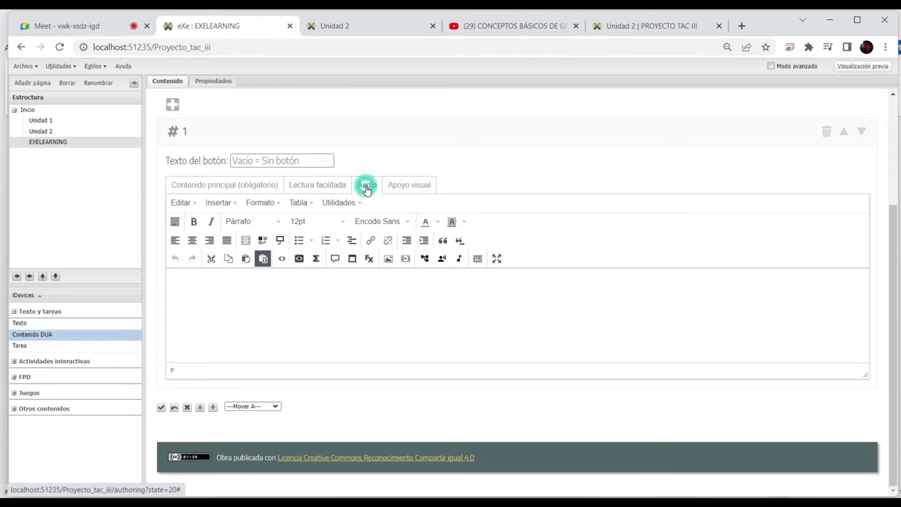
left_click(405, 186)
left_click(236, 187)
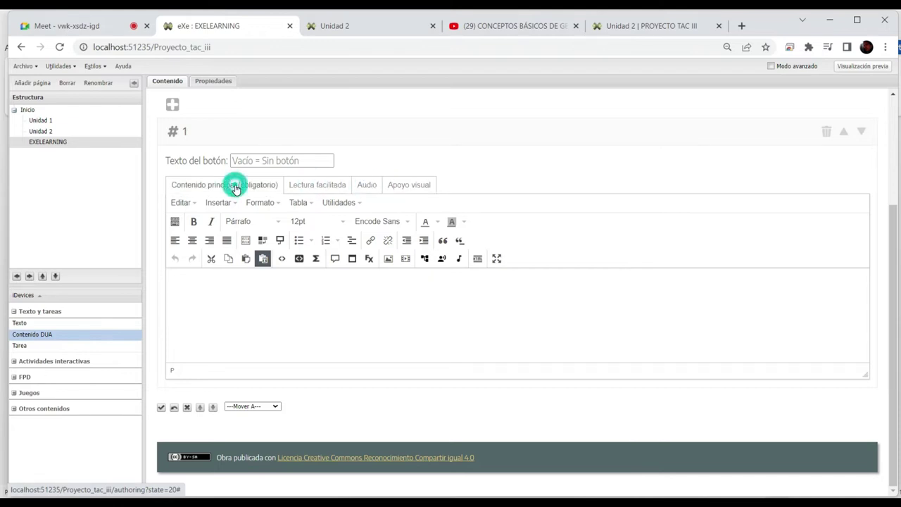
left_click(276, 315)
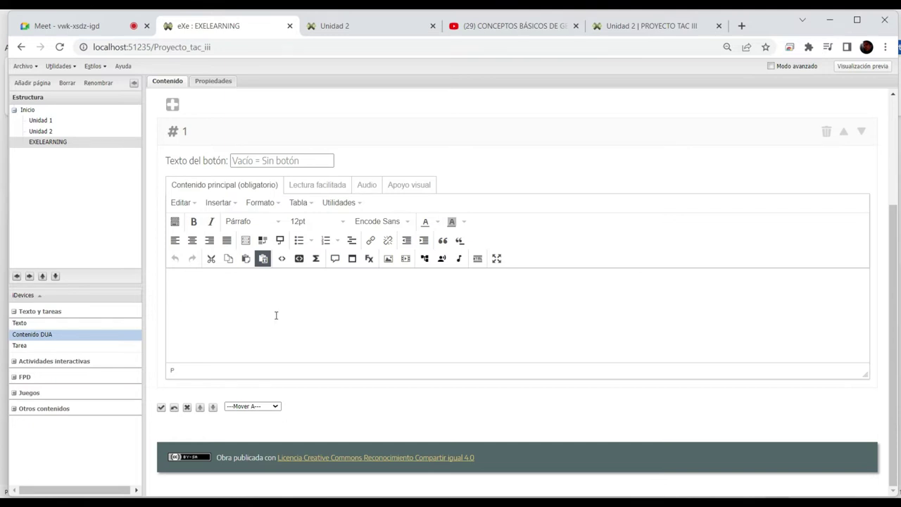
Copy the "Actividades Interactivas:" heading from the exelearning Diseño Universal Word document and return to the eXeLearning editor
mouse_move(526, 501)
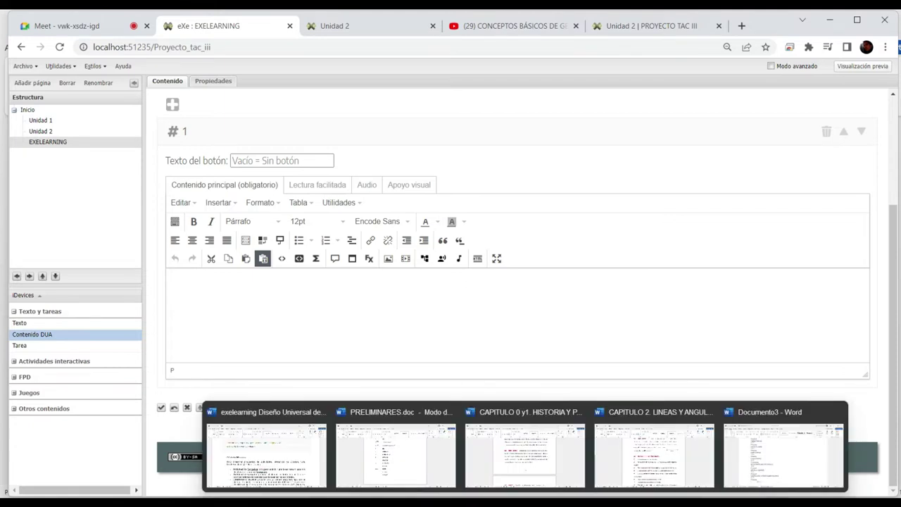
left_click(284, 463)
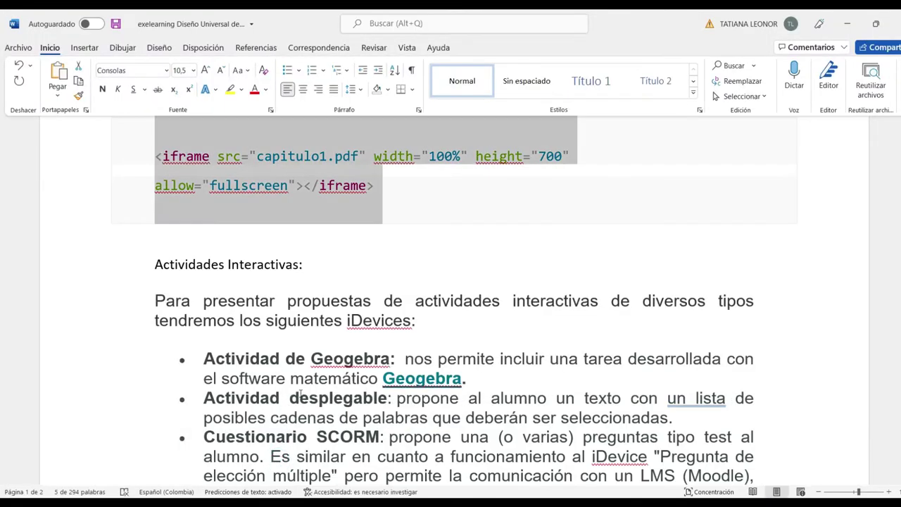
scroll(302, 393, "down", 8)
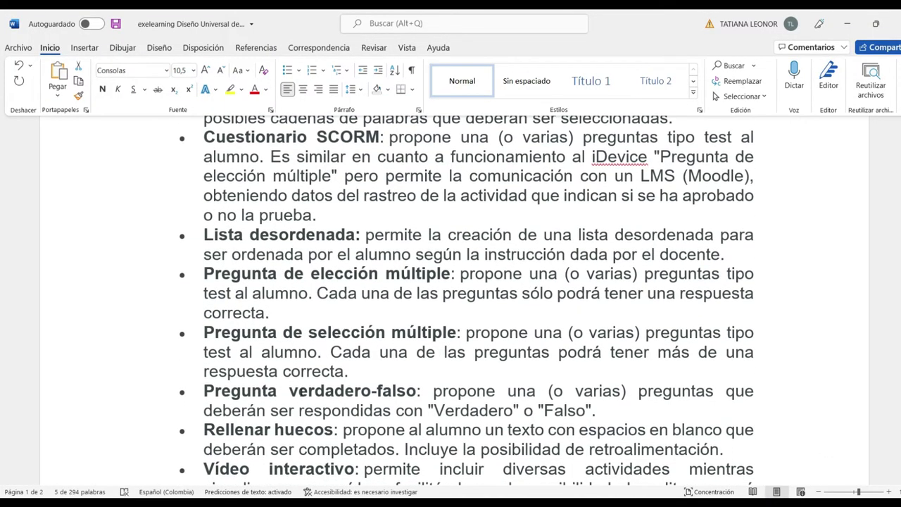
scroll(301, 393, "up", 6)
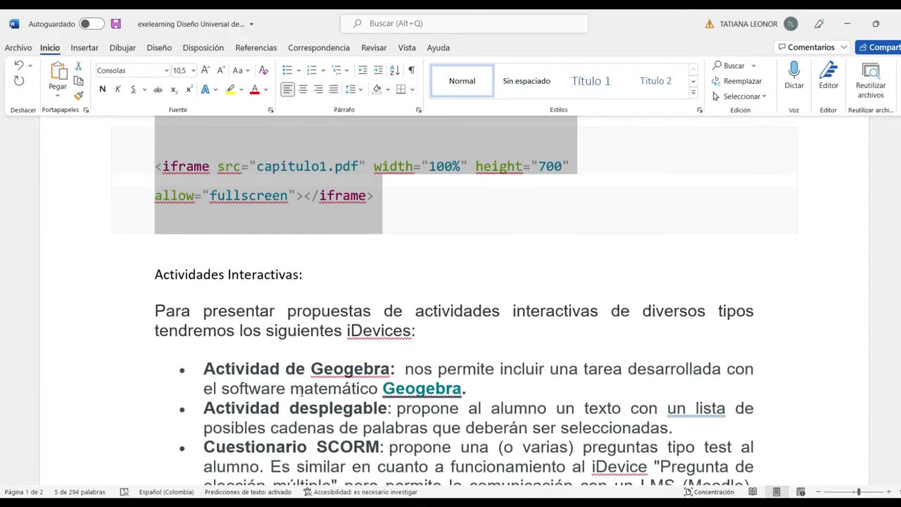
left_click_drag(154, 216, 306, 220)
key("ctrl+c")
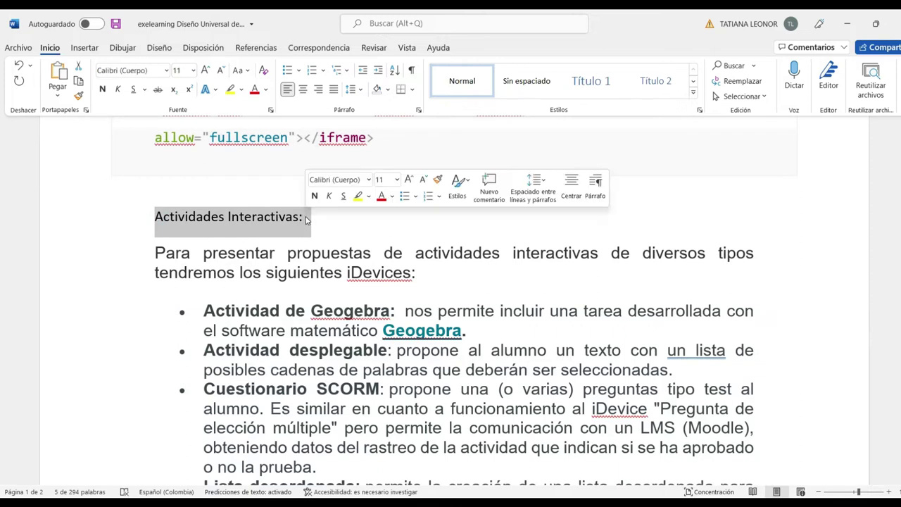
left_click(847, 23)
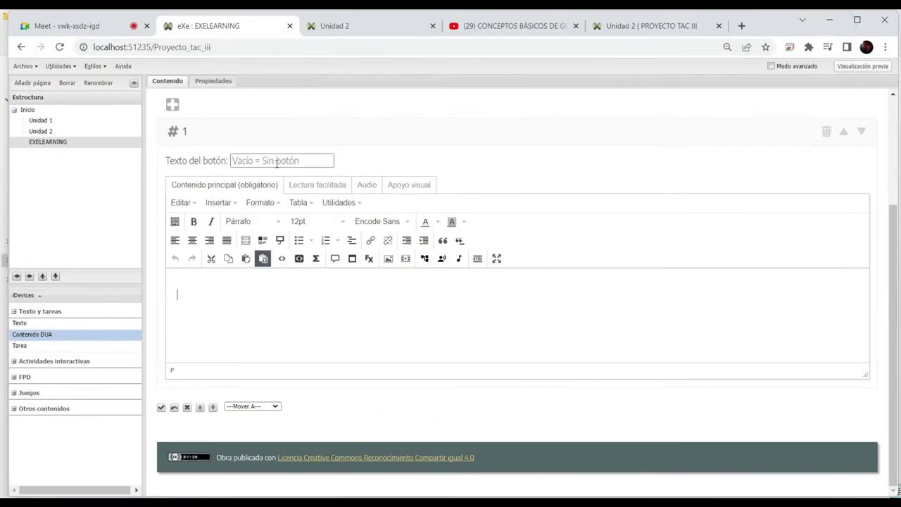
Replace the Contenido DUA iDevice's title with the copied heading "Actividades Interactivas:"
scroll(277, 162, "up", 1)
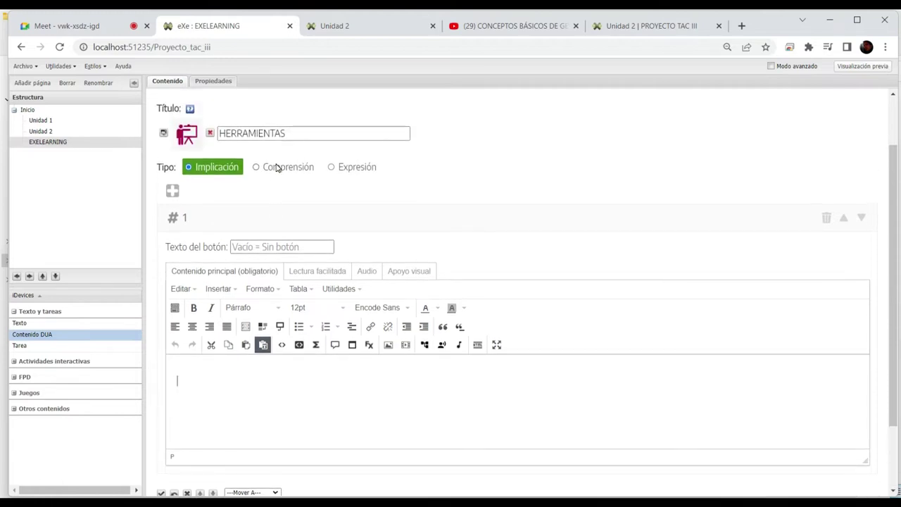
double_click(301, 133)
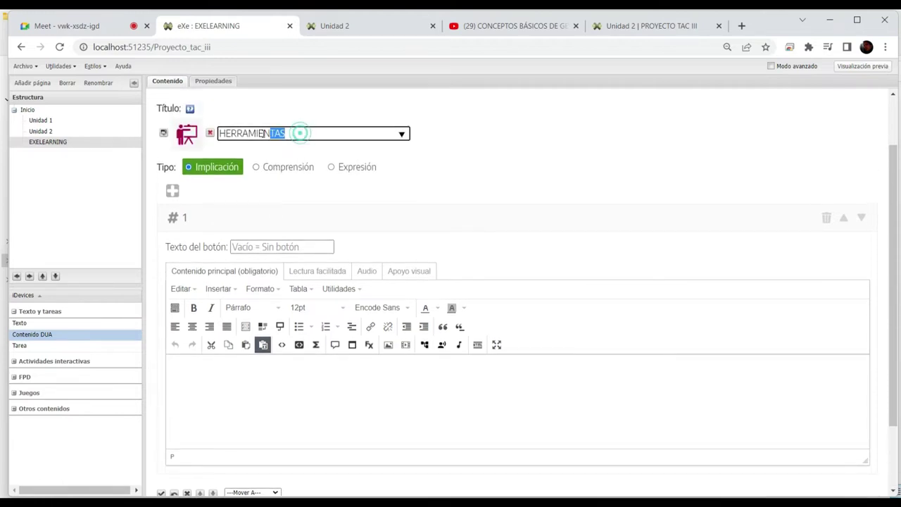
key("ctrl+v")
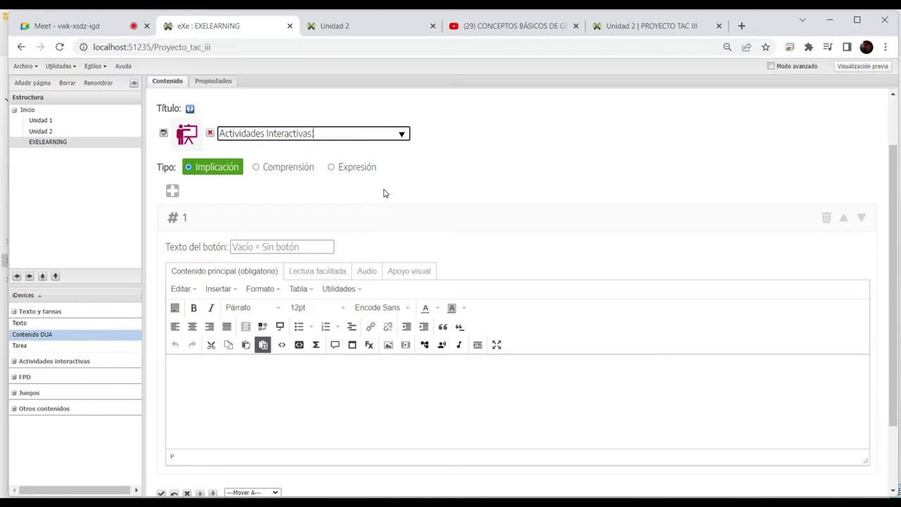
Set block 1's button text to "PARTE 1", try the character options, and choose Personaje 1 for the button
left_click(306, 246)
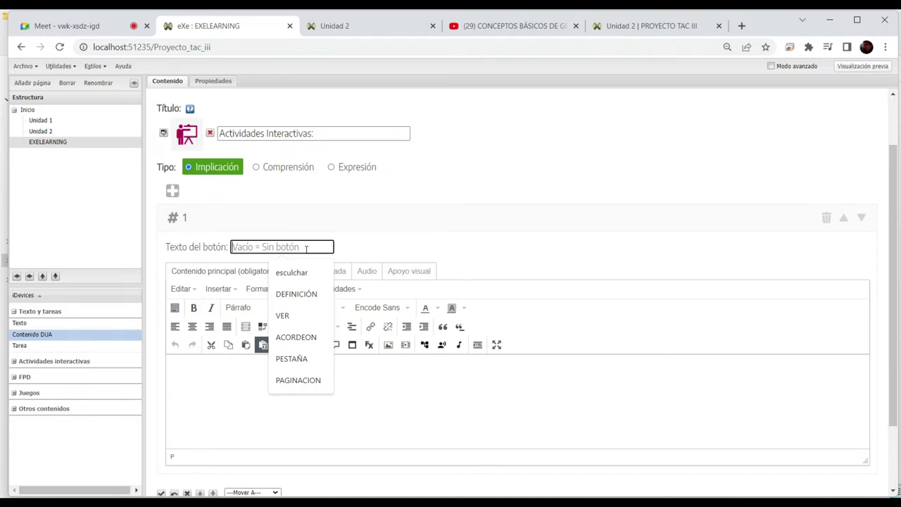
type("PARTE 1")
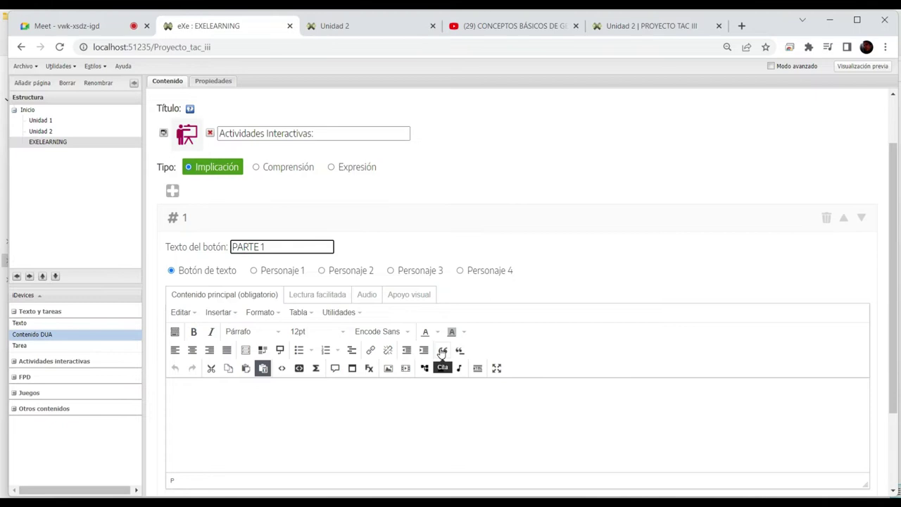
scroll(440, 352, "down", 3)
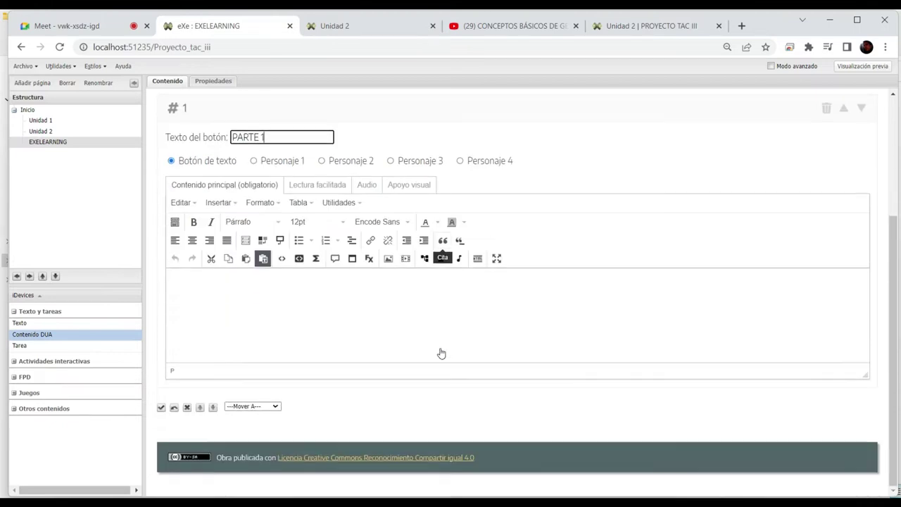
left_click(253, 161)
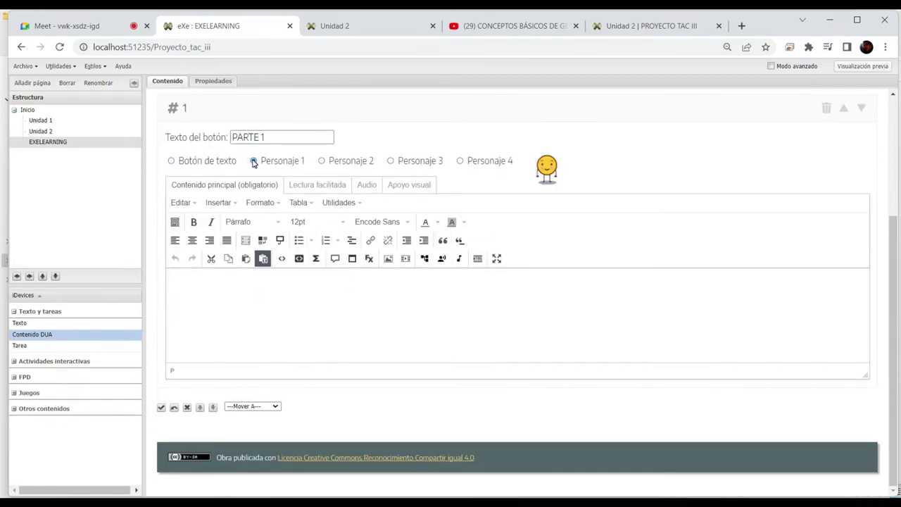
left_click(325, 162)
left_click(391, 160)
left_click(463, 162)
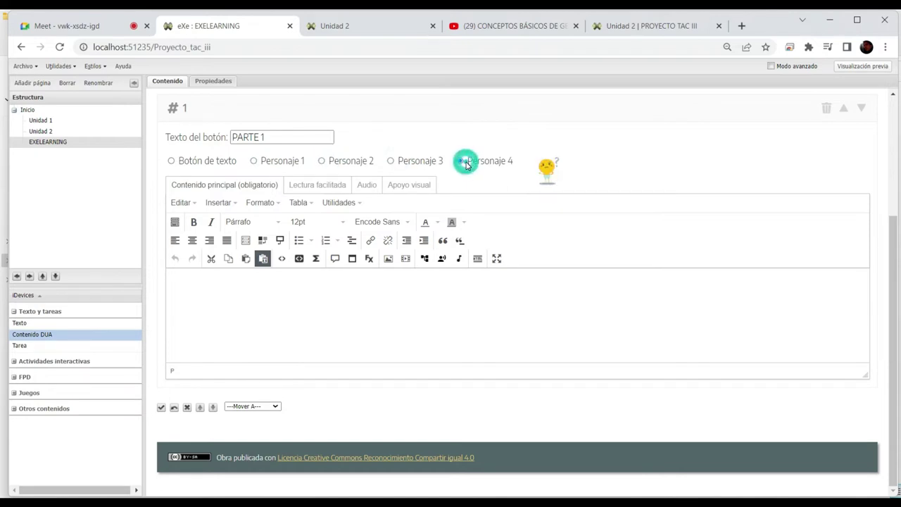
left_click(287, 161)
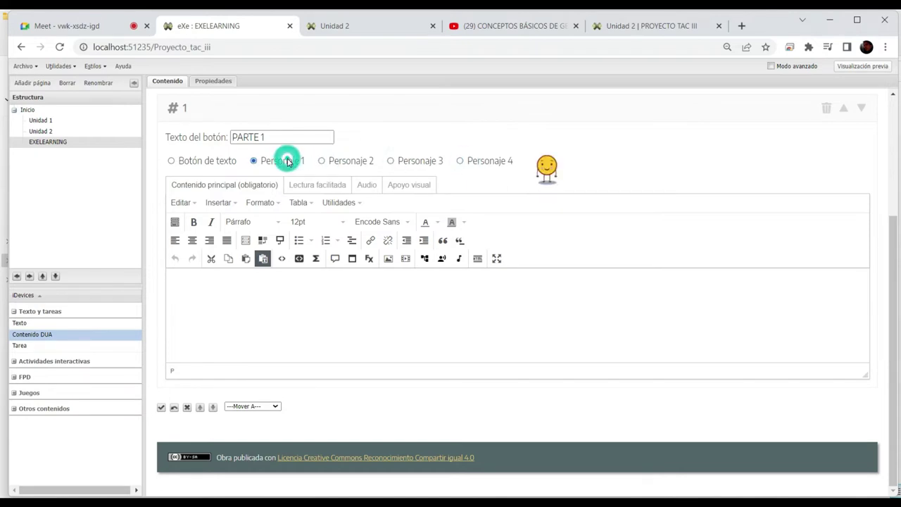
Copy the Actividad de Geogebra, Actividad desplegable and Cuestionario SCORM bullets from the exelearning Diseño Universal Word document and return to eXeLearning
left_click(288, 300)
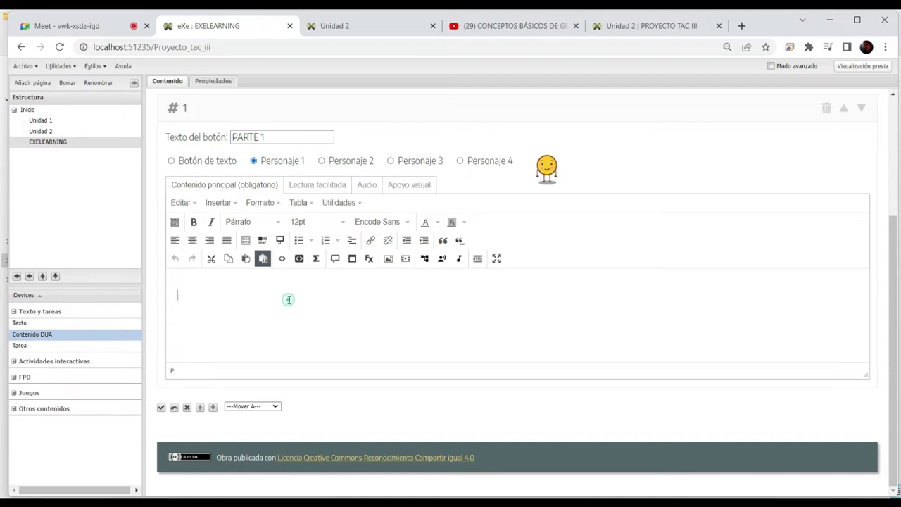
mouse_move(526, 501)
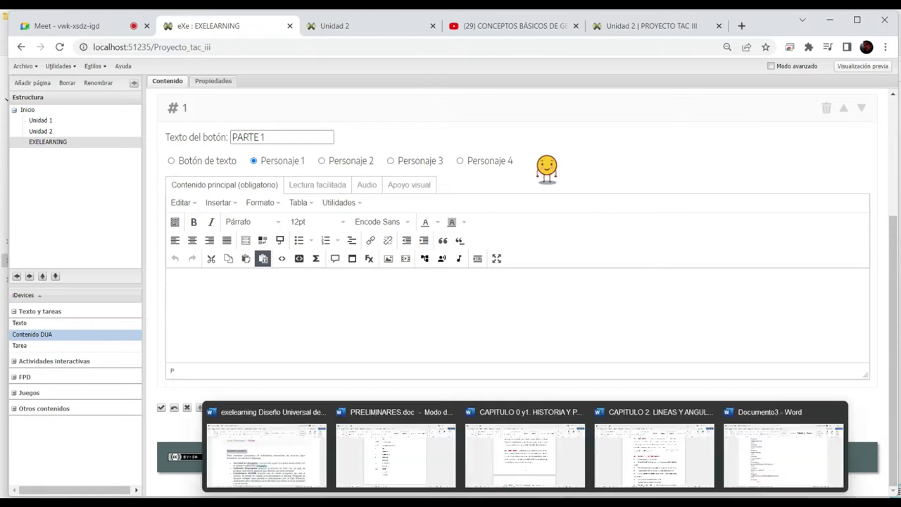
left_click(272, 462)
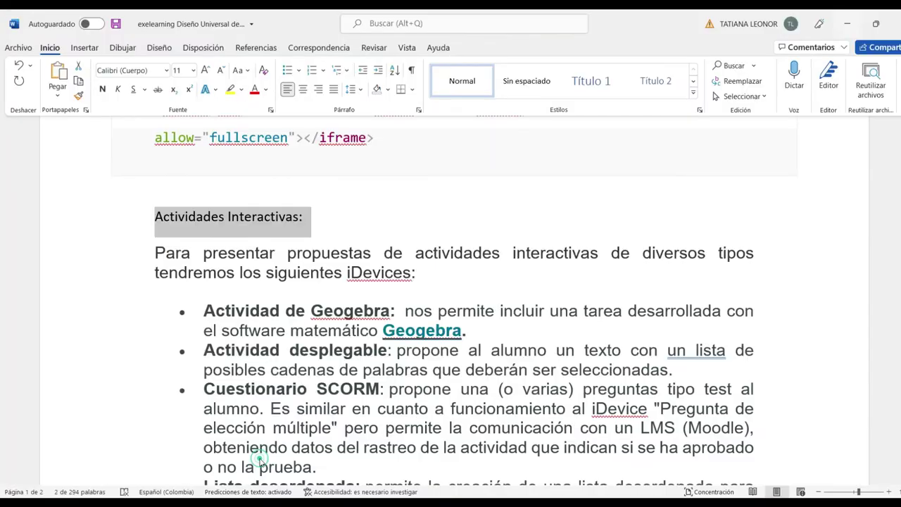
scroll(328, 333, "down", 4)
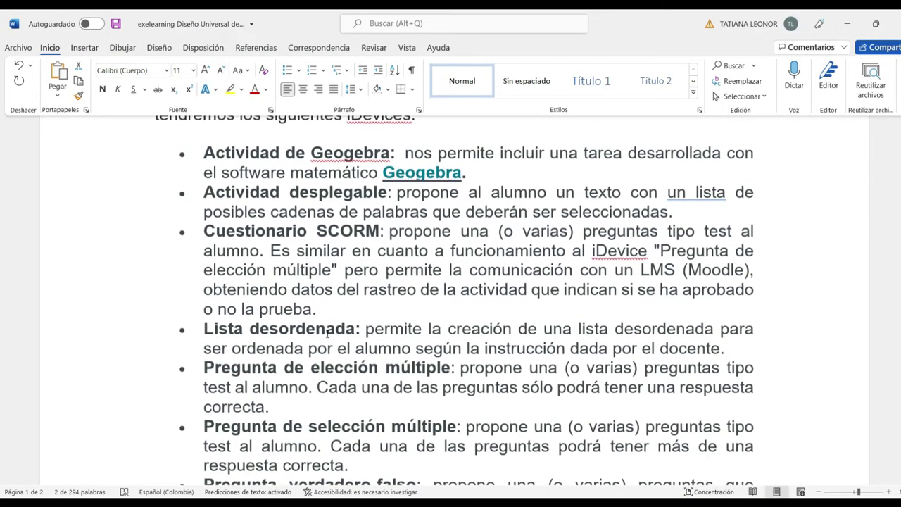
scroll(327, 334, "up", 2)
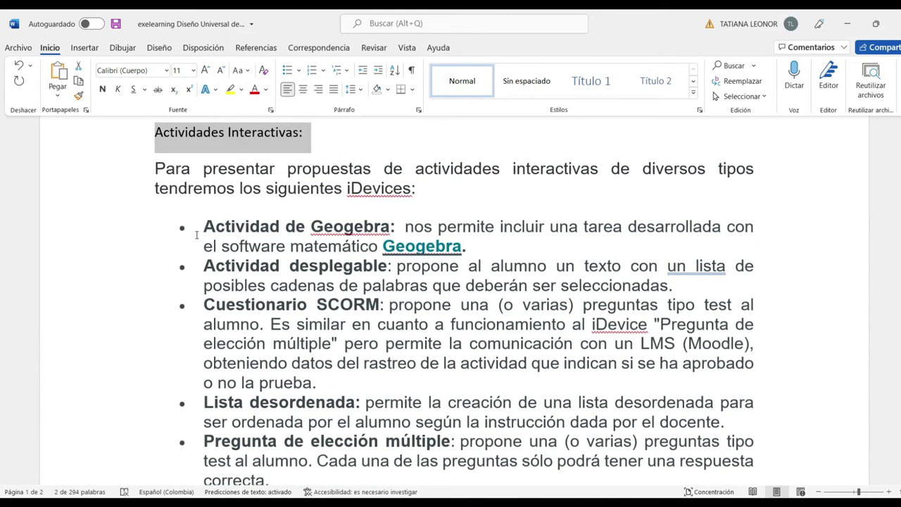
left_click_drag(197, 226, 321, 386)
key("ctrl+c")
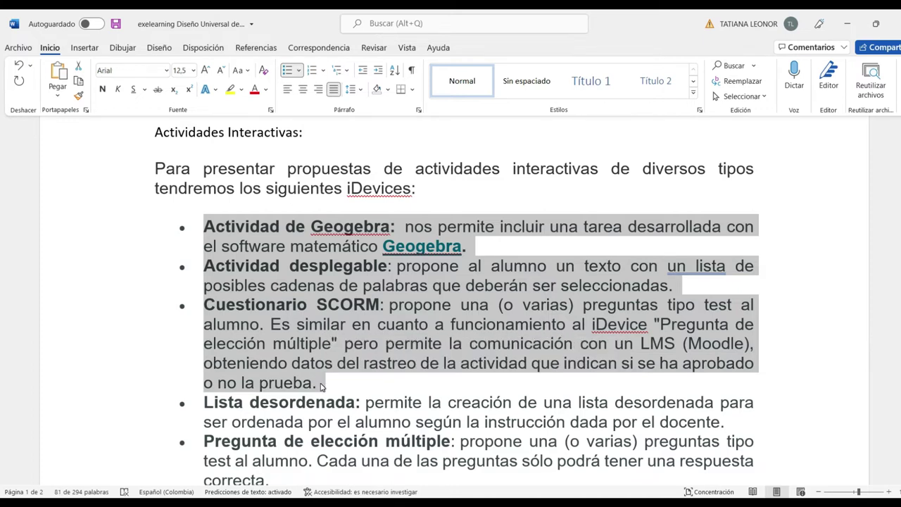
left_click(846, 25)
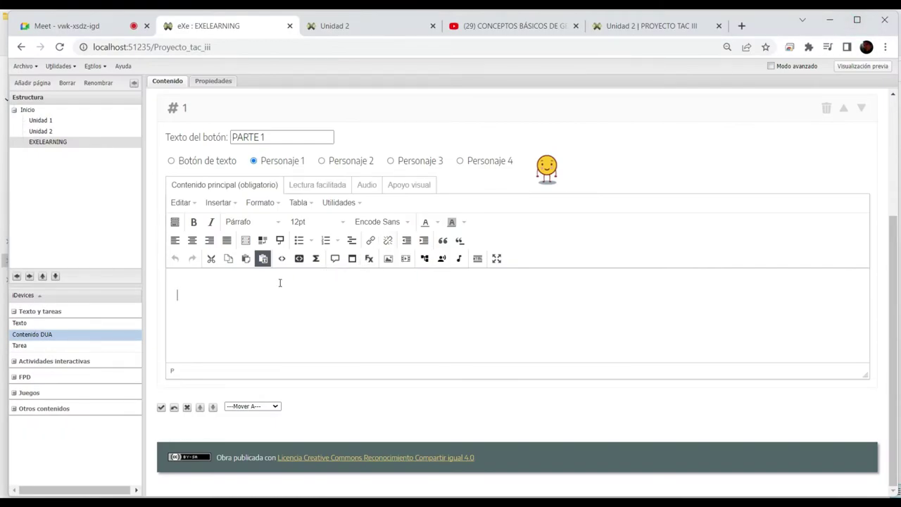
Insert an Acordeón effect into block 1's main content, checking the effect types and instructions first
left_click(233, 309)
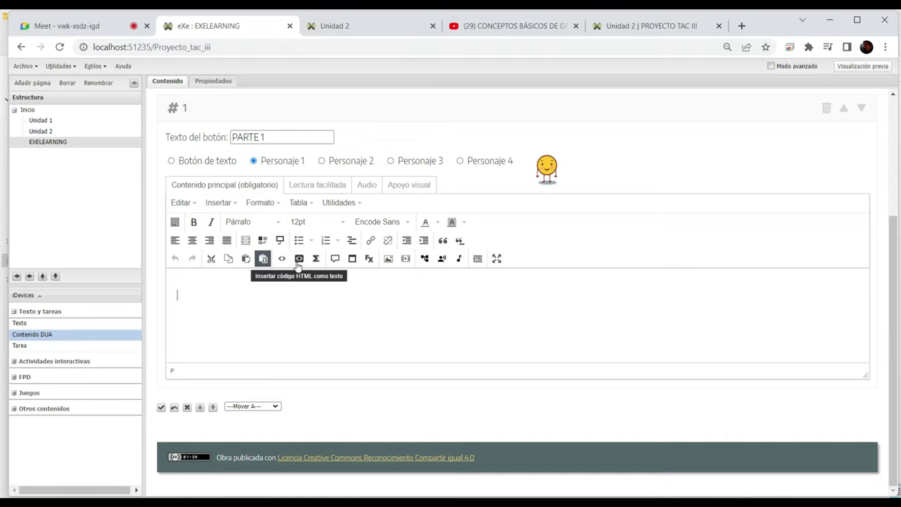
left_click(369, 259)
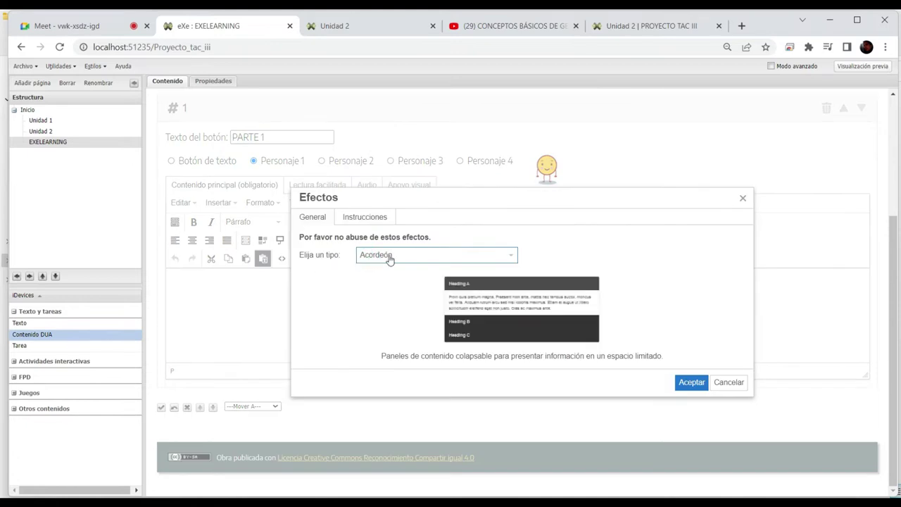
left_click(511, 256)
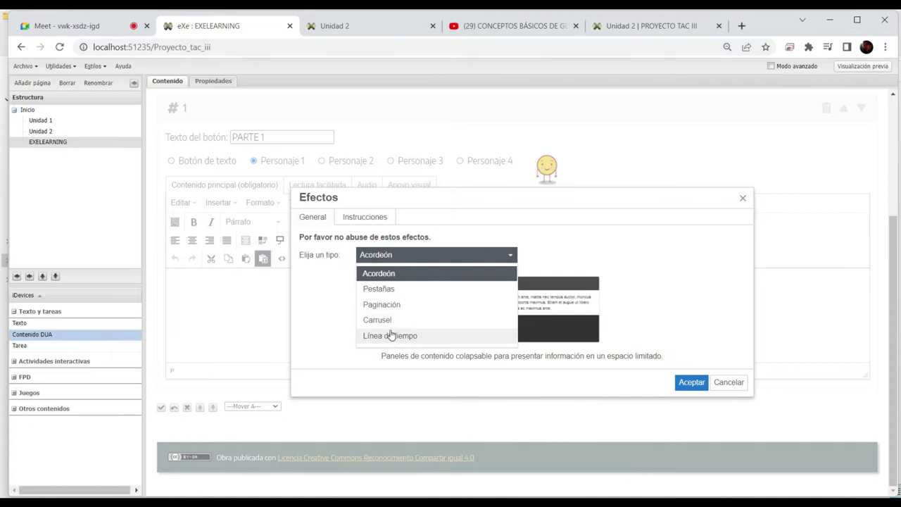
left_click(384, 274)
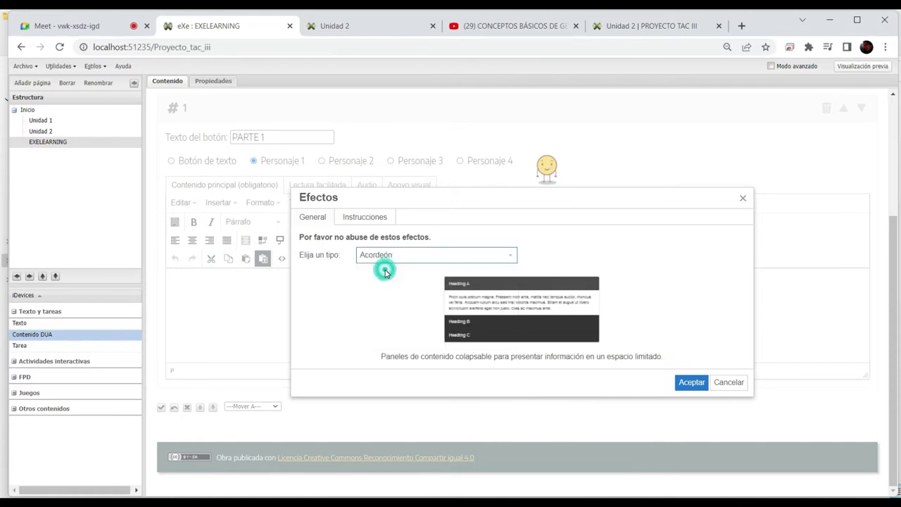
left_click(363, 218)
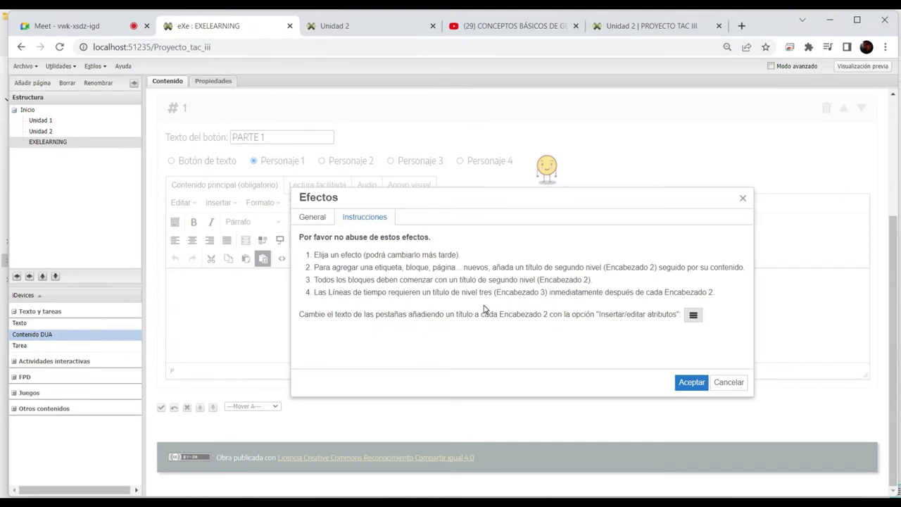
left_click(314, 219)
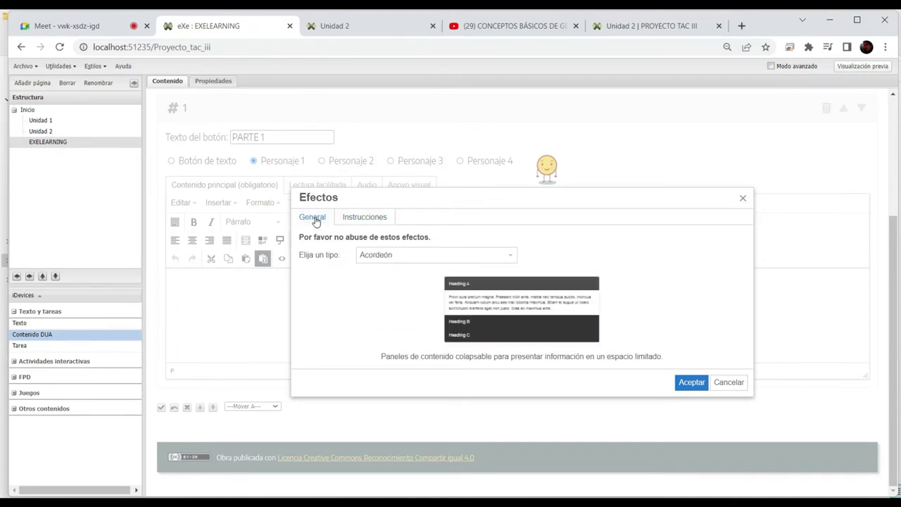
left_click(426, 257)
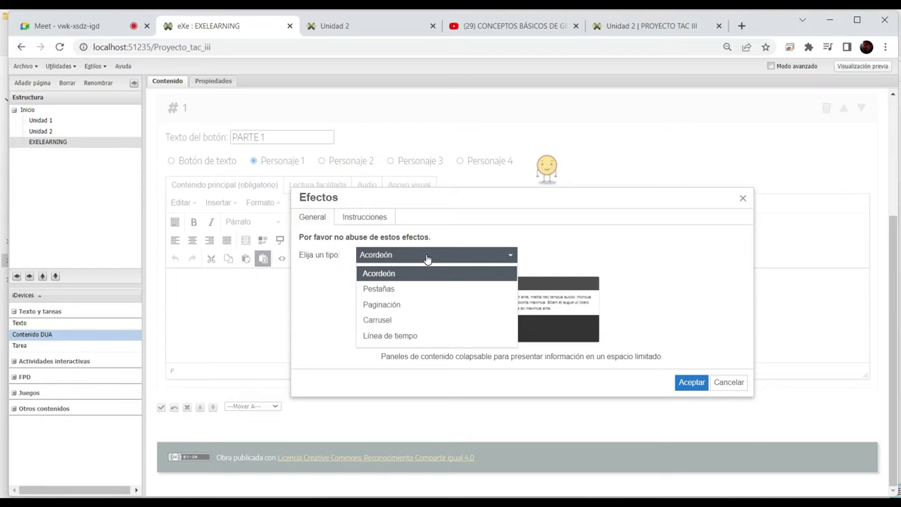
left_click(383, 273)
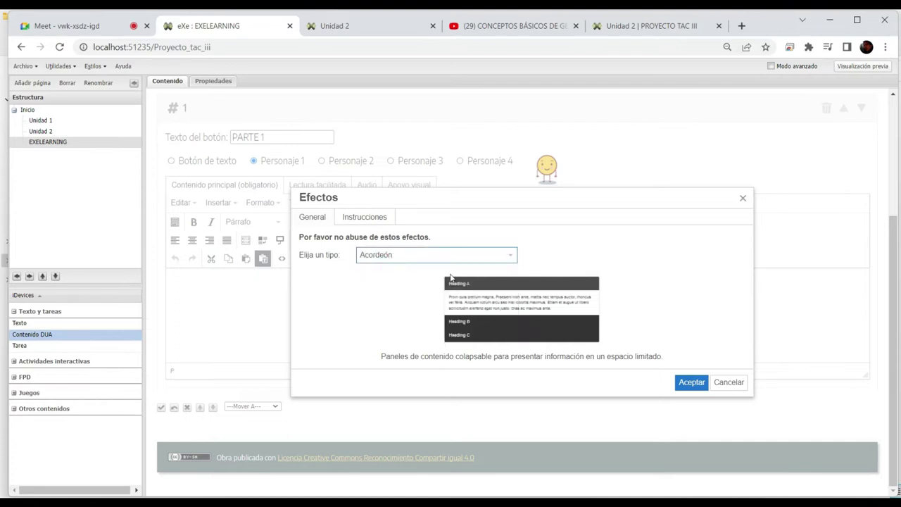
left_click(687, 382)
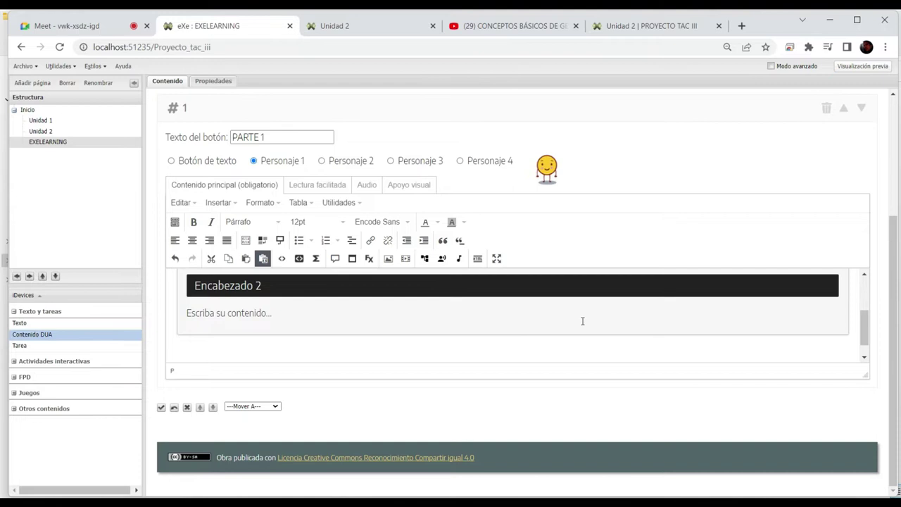
Show the editor full screen and replace the first accordion heading with "Actividad de Geogebra:", cutting the rest of the pasted text to the clipboard
scroll(582, 320, "down", 1)
scroll(538, 296, "up", 2)
left_click(497, 260)
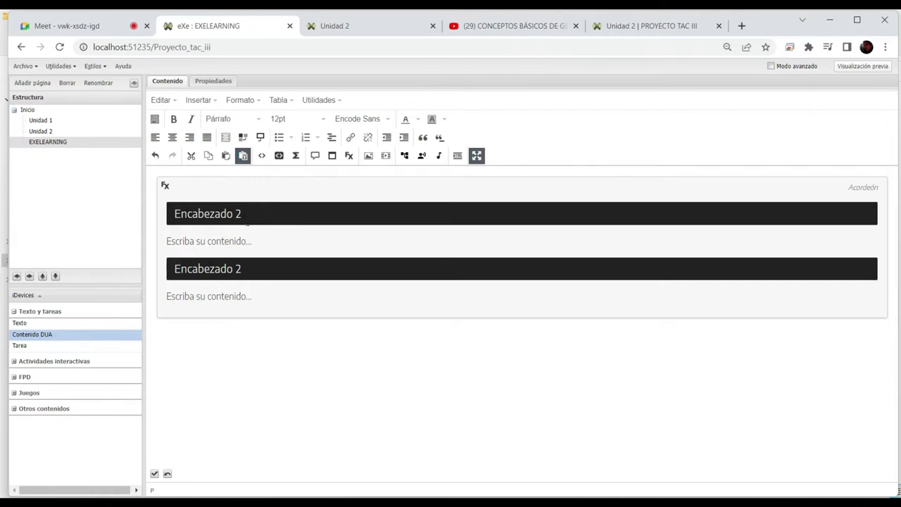
left_click_drag(259, 214, 121, 215)
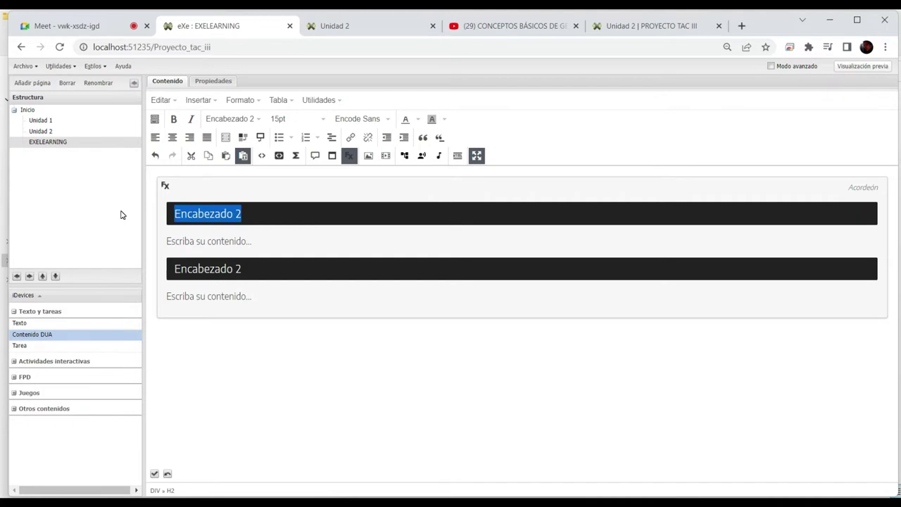
key("ctrl+v")
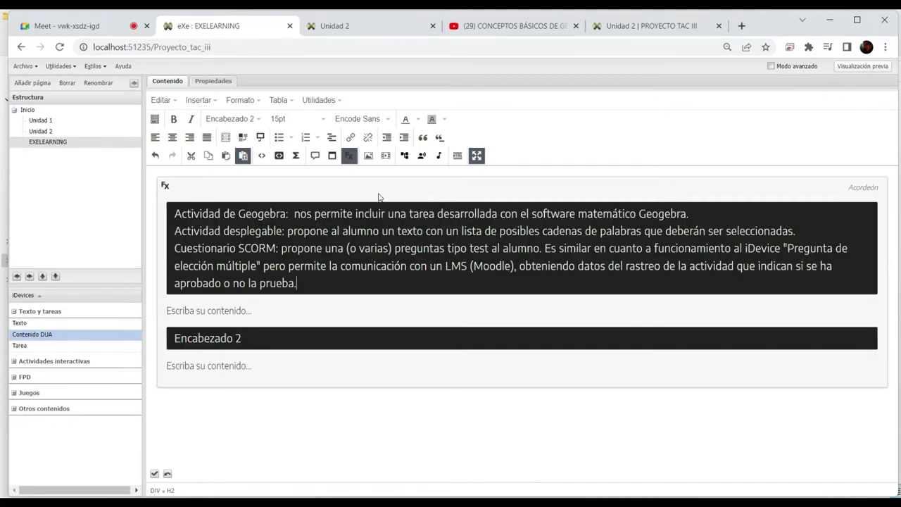
left_click_drag(293, 214, 305, 283)
key("ctrl+c")
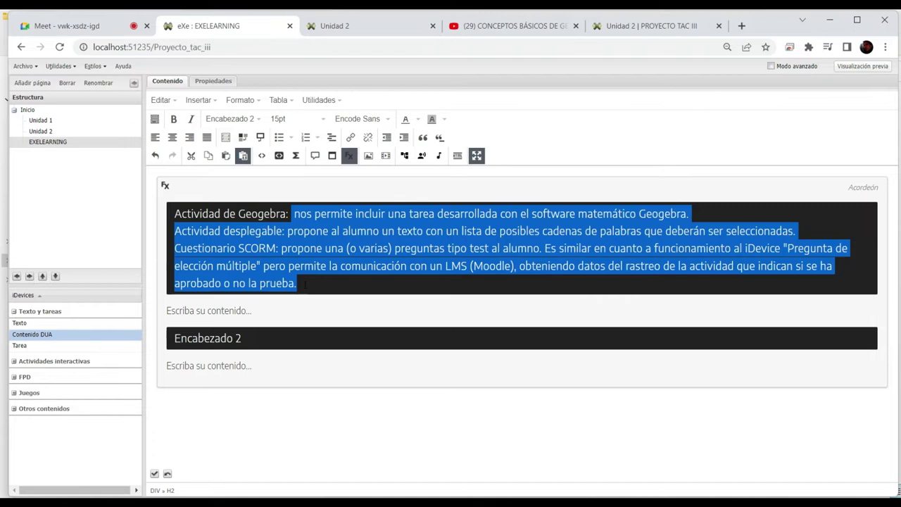
key("BackSpace")
Replace the first panel's placeholder with the Geogebra description, cutting the Actividad desplegable and Cuestionario SCORM text from it
left_click(212, 241)
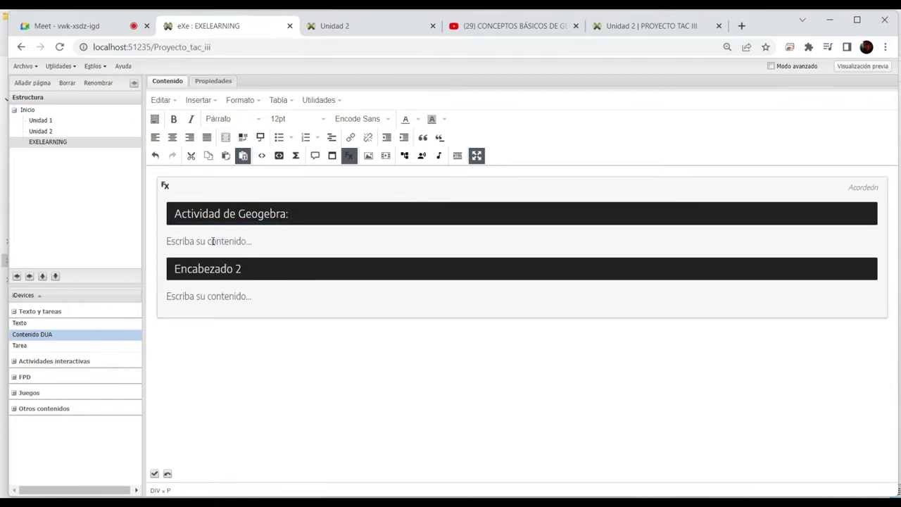
left_click_drag(271, 250, 154, 237)
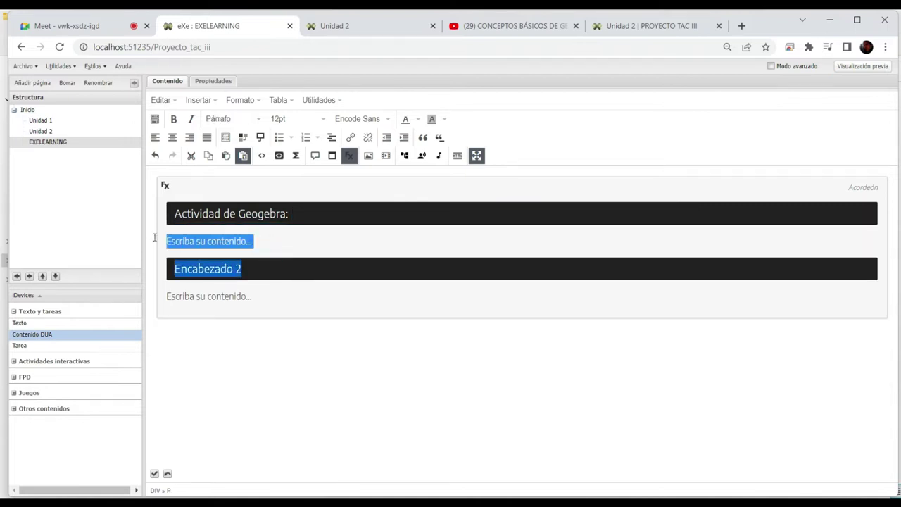
left_click(267, 247)
left_click_drag(258, 237, 164, 239)
key("ctrl+v")
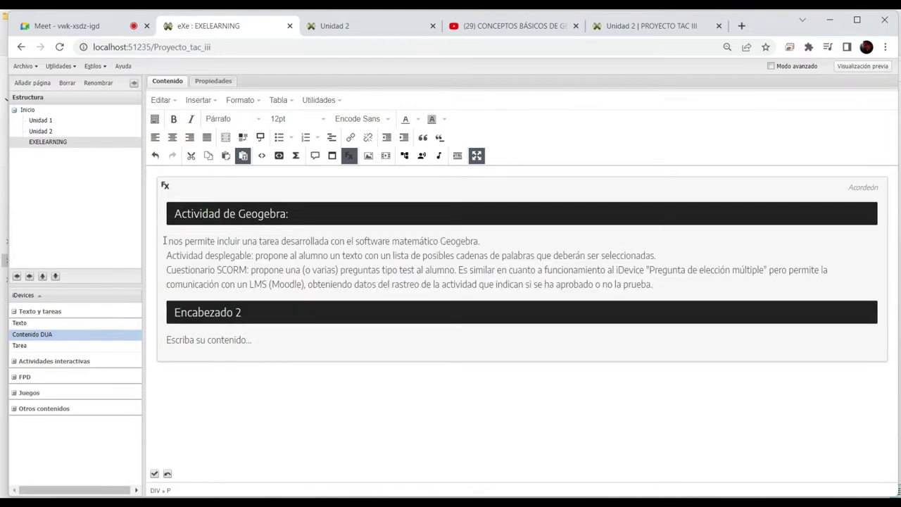
left_click_drag(167, 255, 654, 288)
key("ctrl+c")
key("BackSpace")
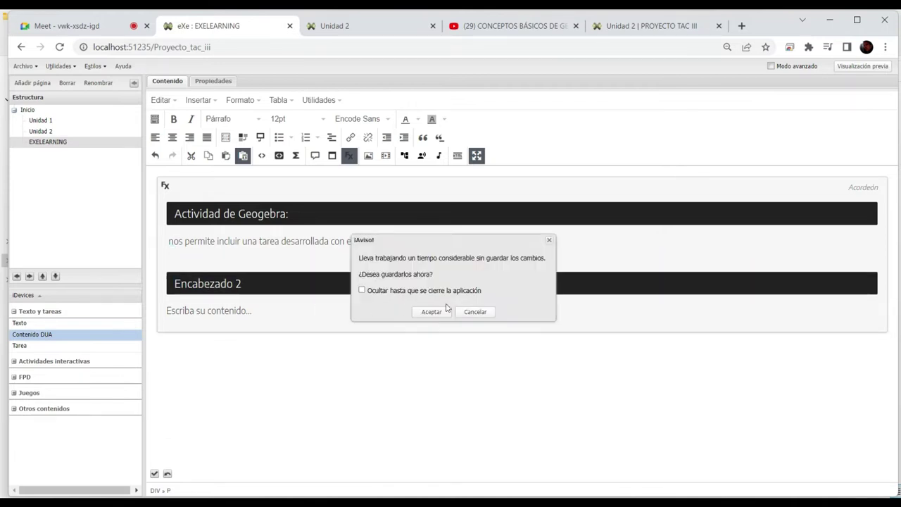
Dismiss the save reminder and replace the second accordion heading with "Actividad desplegable:", cutting the rest of the pasted text to the clipboard
left_click(475, 311)
left_click_drag(214, 284, 173, 284)
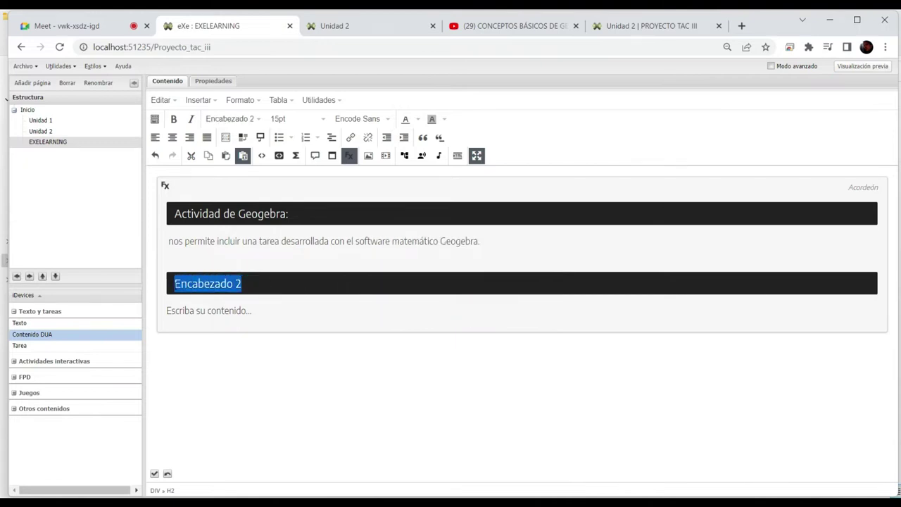
key("ctrl+v")
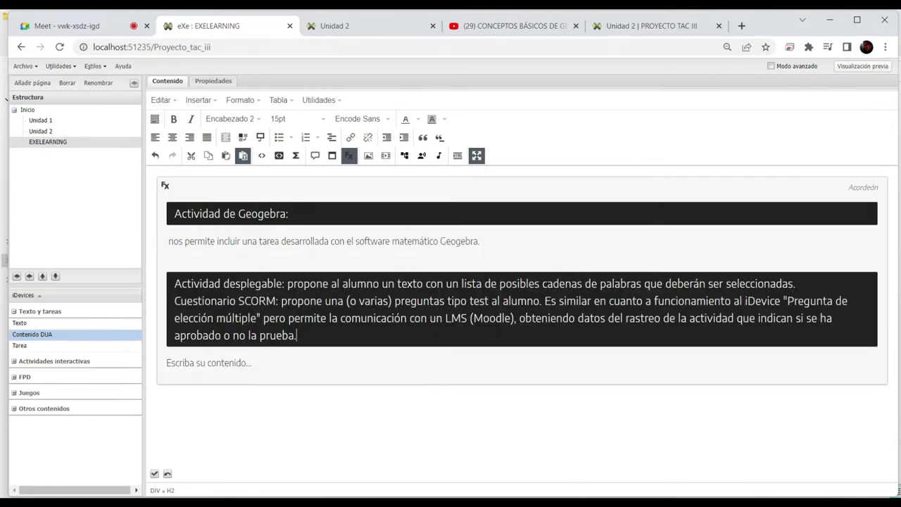
left_click_drag(288, 285, 303, 337)
key("ctrl+x")
Replace the second panel's placeholder with the cut text, putting the Cuestionario SCORM text in its own paragraph
left_click(239, 314)
left_click(238, 316)
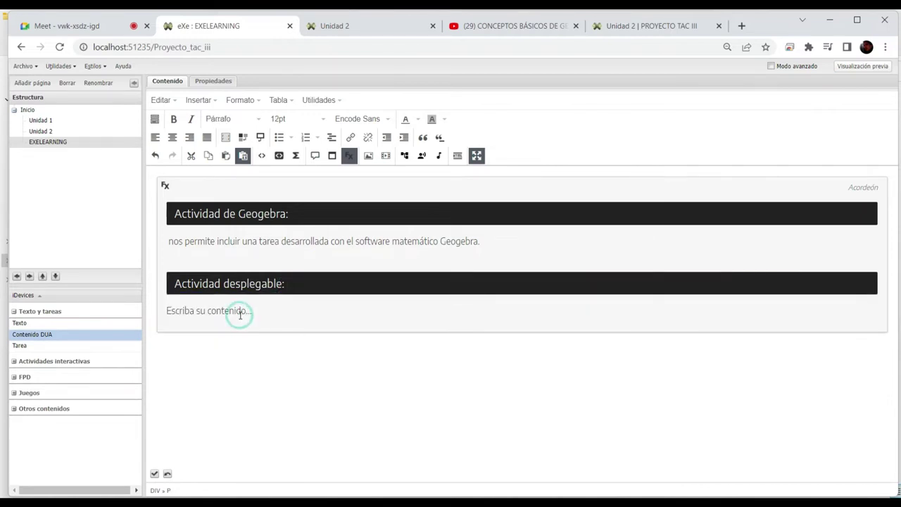
triple_click(275, 316)
key("ctrl+v")
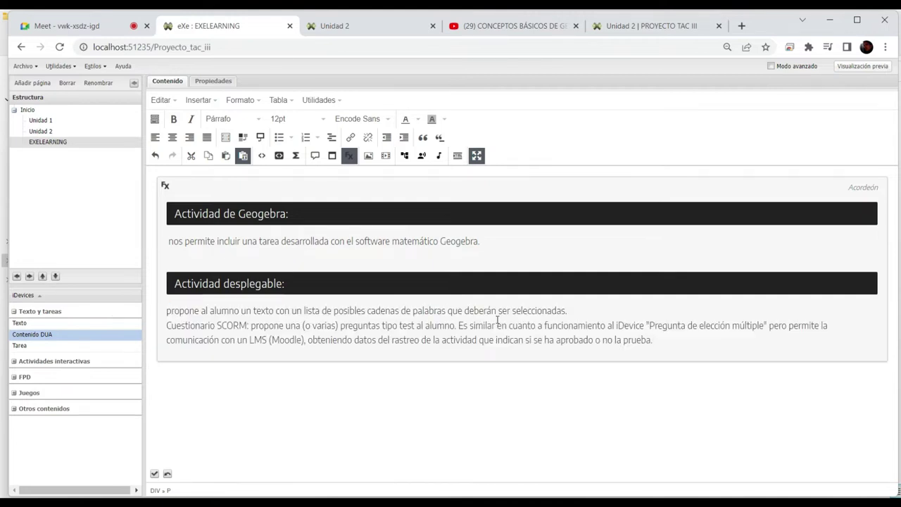
left_click(584, 312)
key("Return")
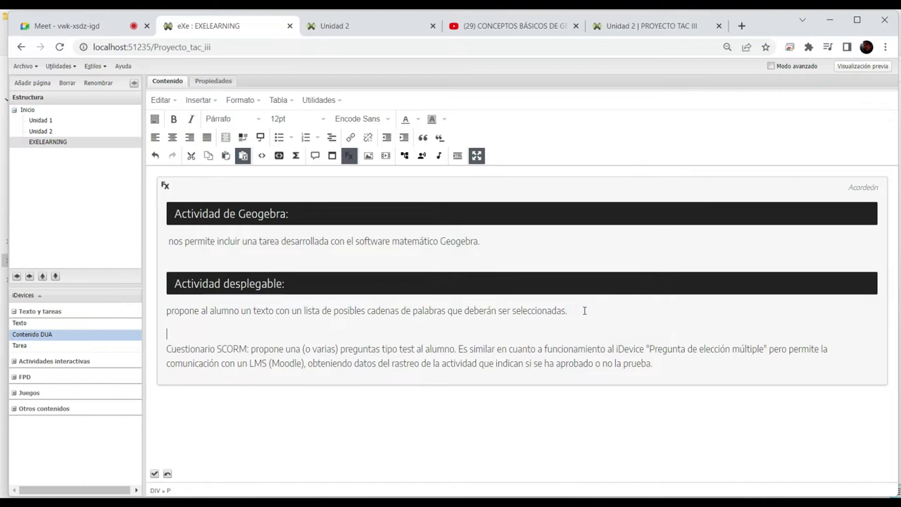
key("Delete")
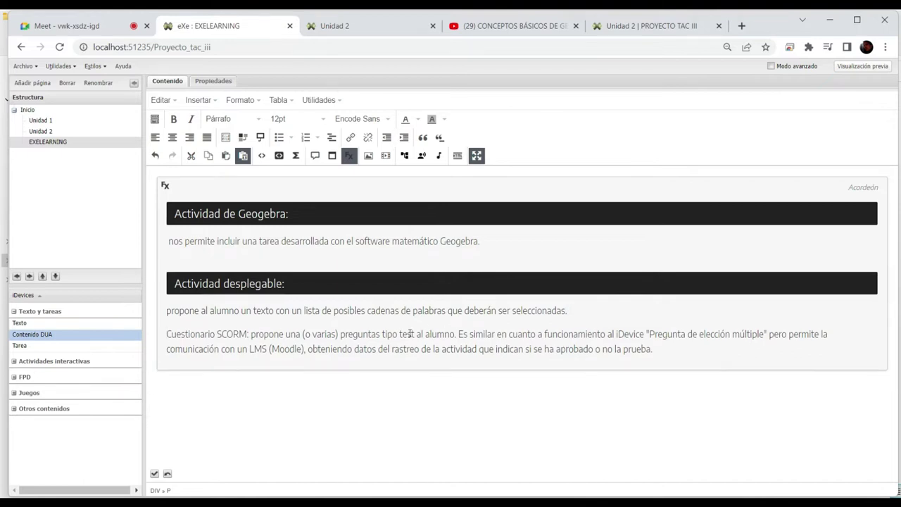
Split "Cuestionario SCORM:" onto its own line and format it as Encabezado 2 to make it the third accordion heading
left_click(251, 336)
key("Return")
left_click_drag(252, 336, 166, 329)
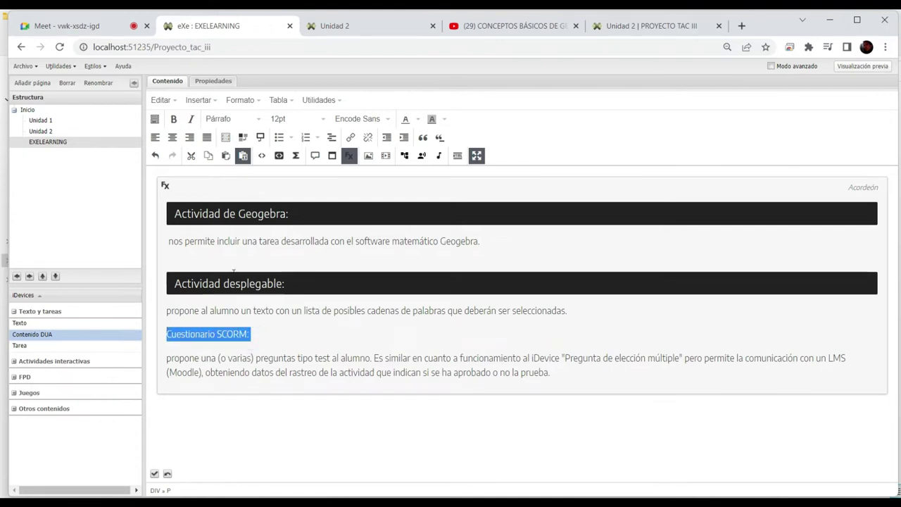
left_click(257, 119)
left_click(245, 182)
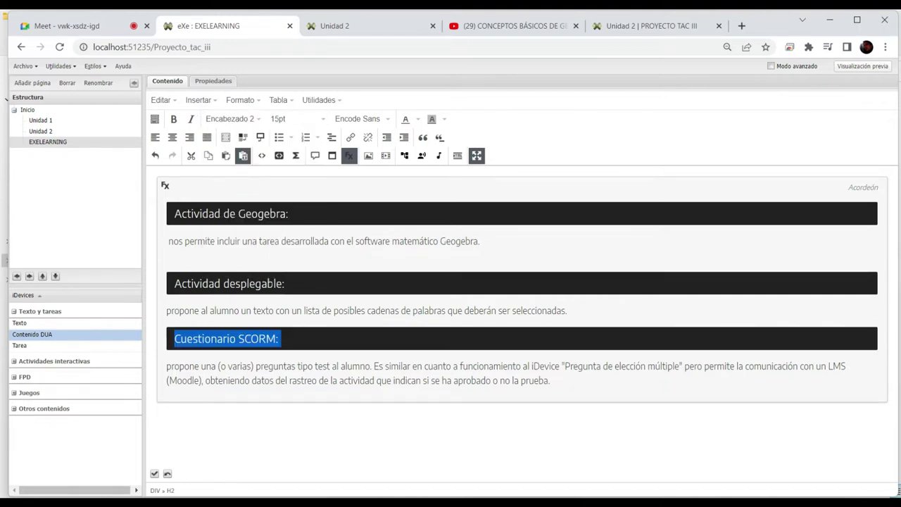
left_click(241, 369)
Capitalize the first letter of all three accordion descriptions, giving "Nos permite", "Propone al alumno" and "Propone una"
left_click(172, 241)
key("BackSpace")
type("n")
key("BackSpace")
type("MN")
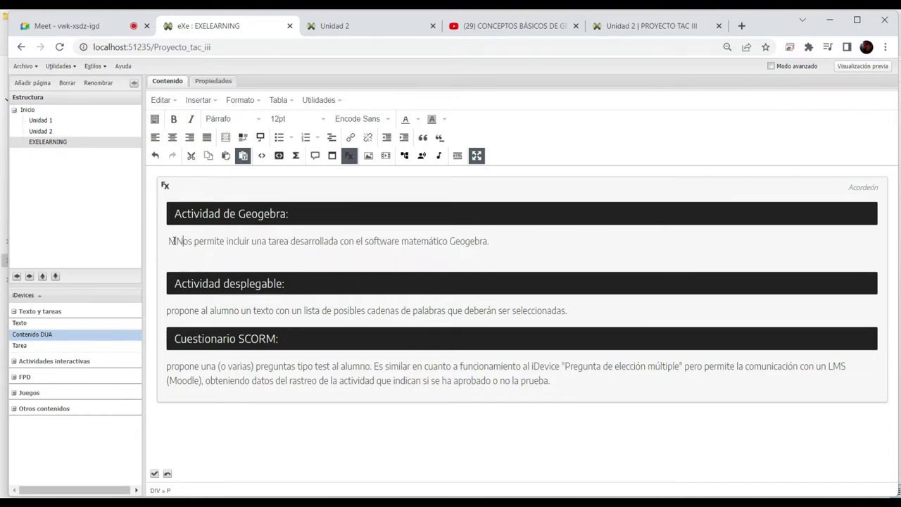
key("BackSpace")
key("BackSpace")
type("N")
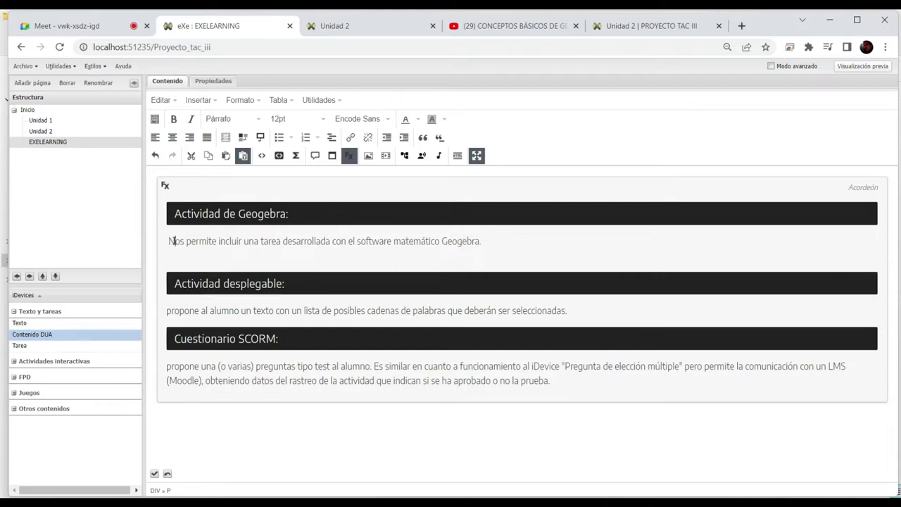
left_click(171, 312)
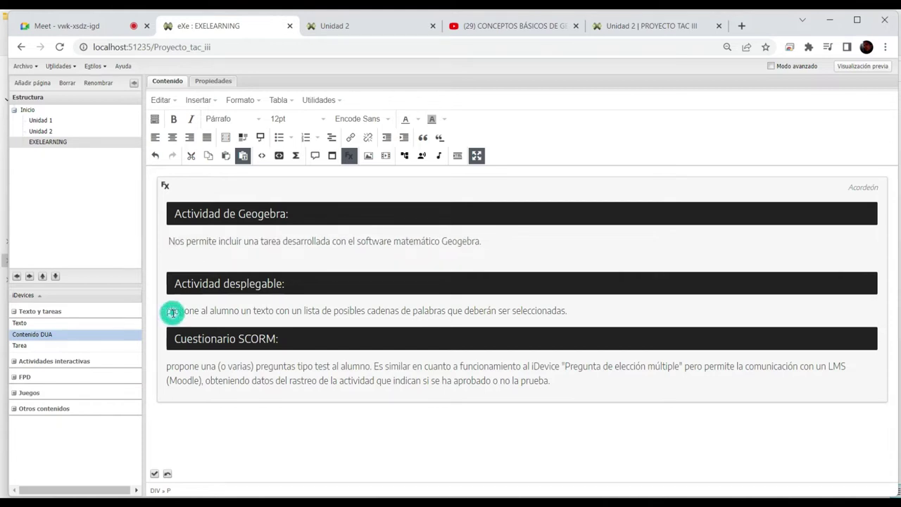
key("BackSpace")
type("P")
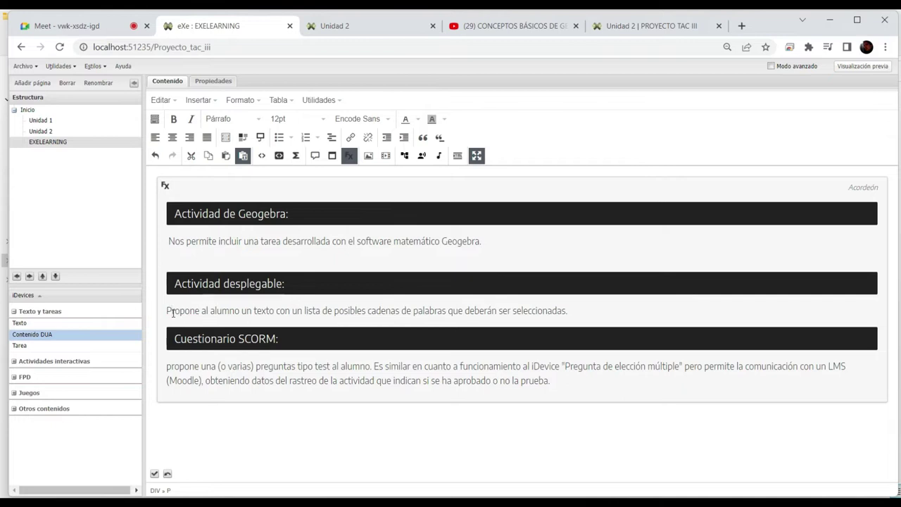
left_click(170, 367)
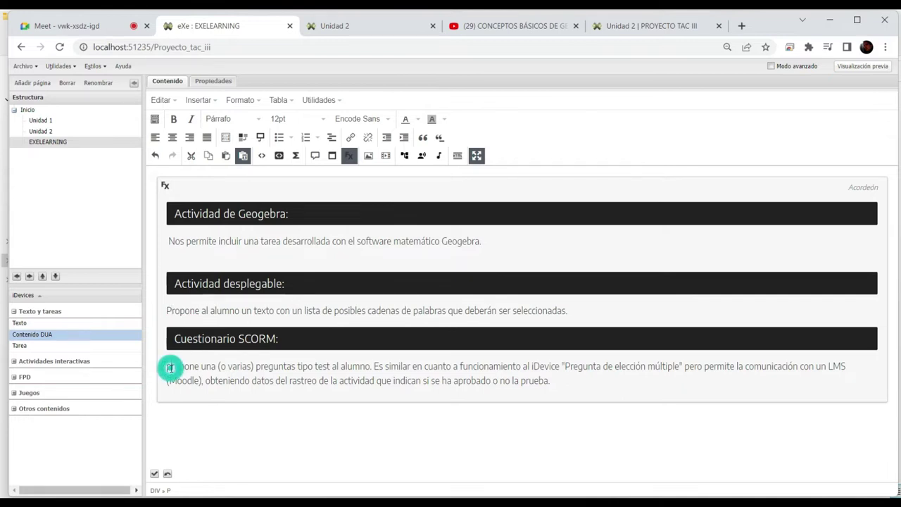
key("BackSpace")
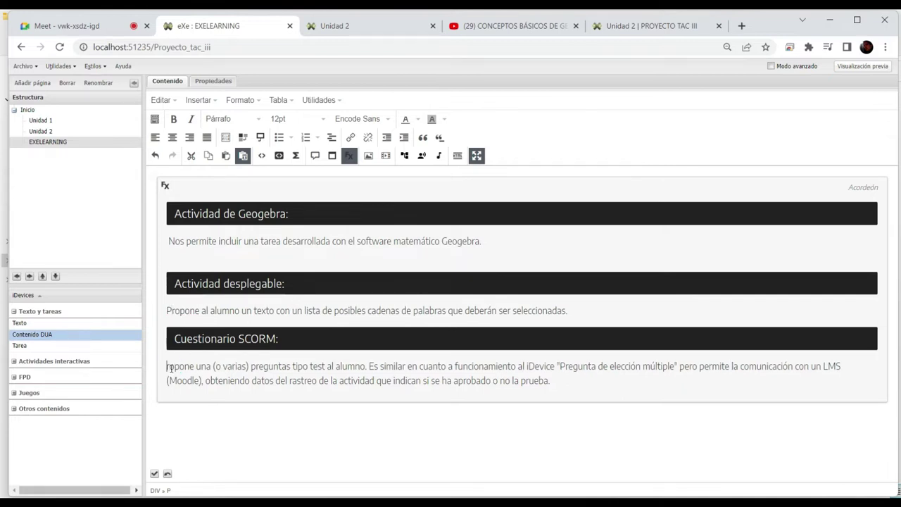
type("P")
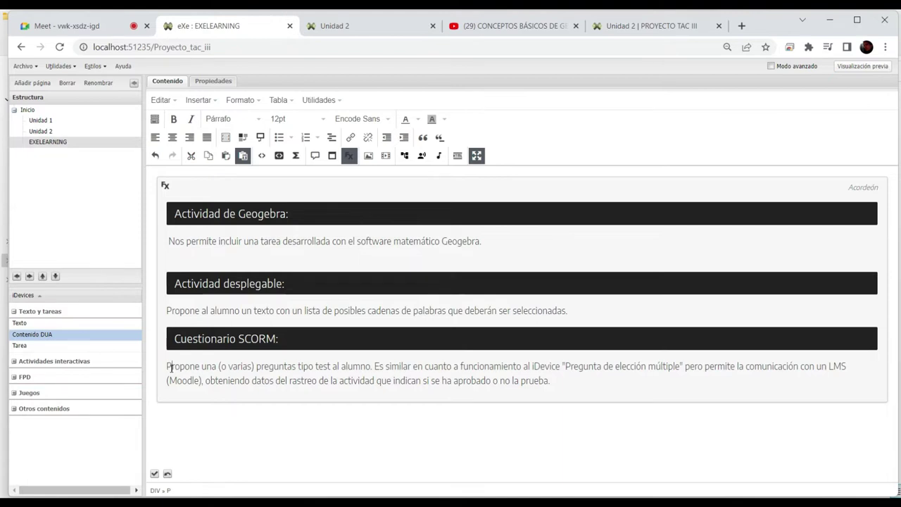
Insert the image bellas artes.png from the imagenes folder on a new line below the Cuestionario SCORM description
left_click(584, 382)
key("Return")
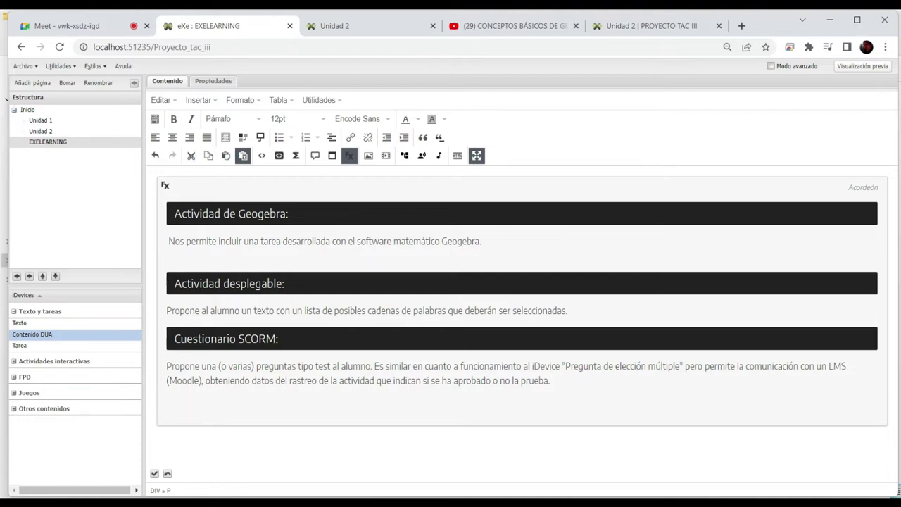
left_click(368, 156)
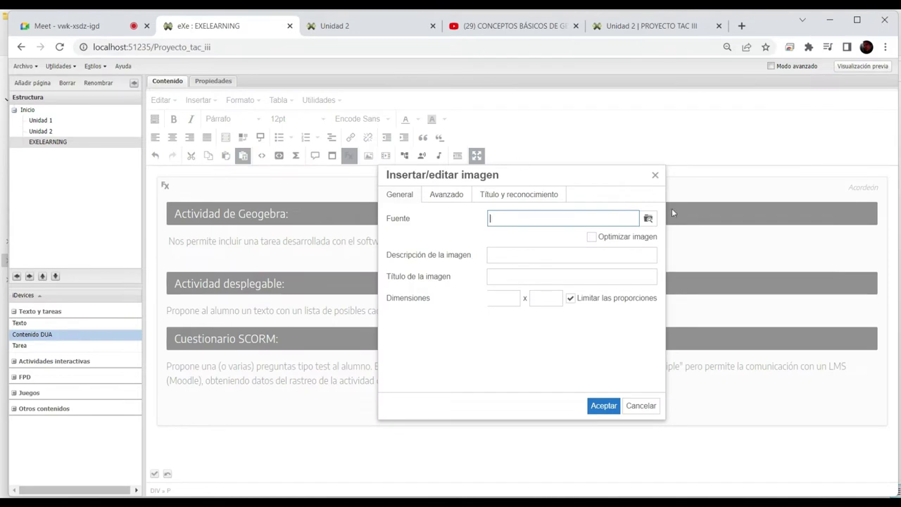
left_click(648, 218)
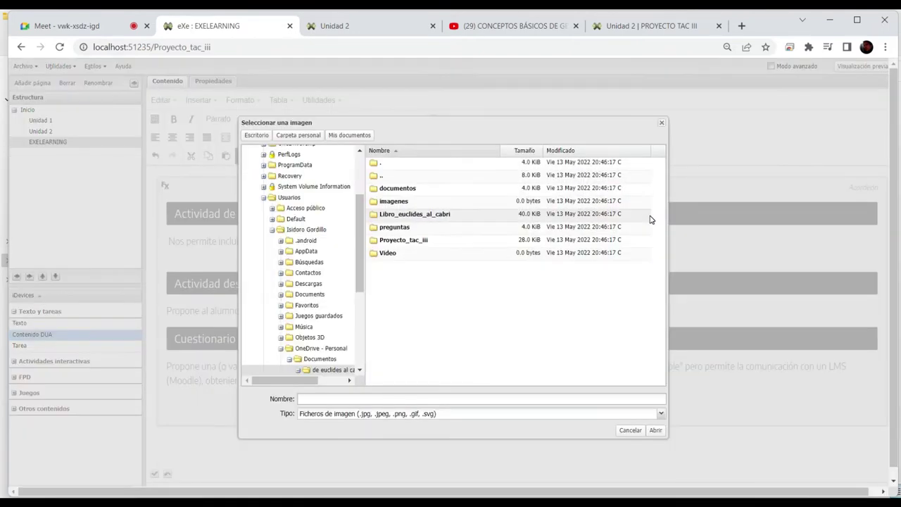
double_click(374, 202)
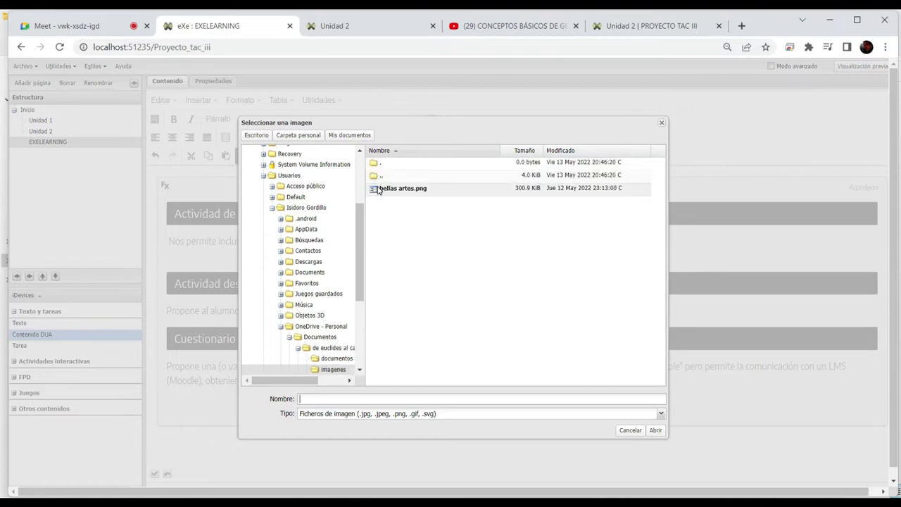
double_click(398, 188)
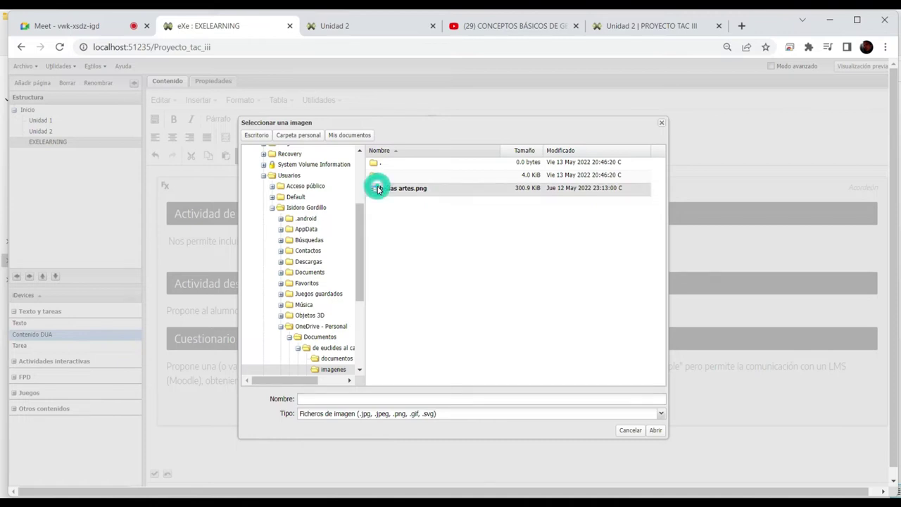
left_click(591, 405)
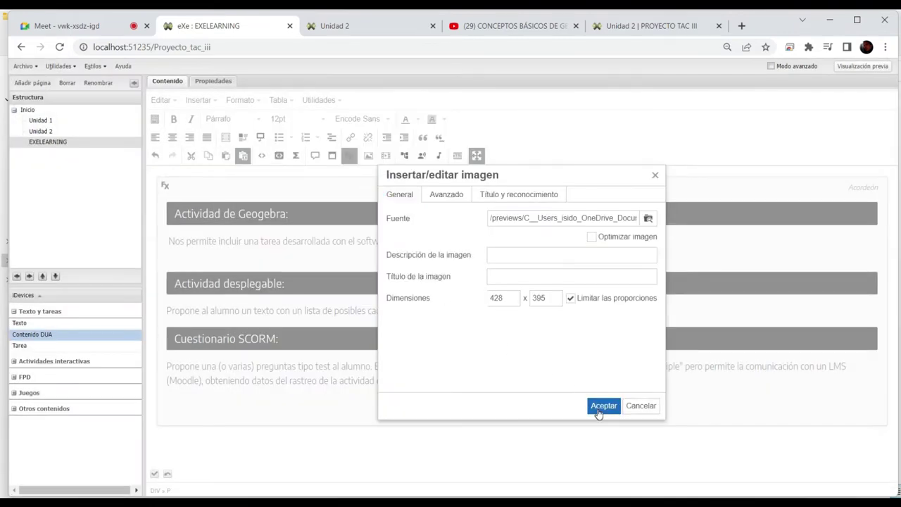
left_click(605, 320)
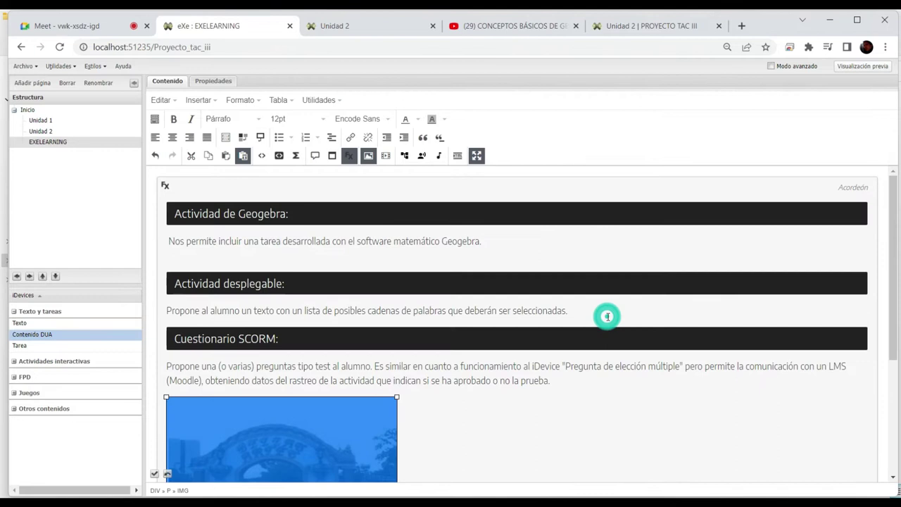
Center the bellas artes image, review the accordion content and save the DUA content iDevice
scroll(531, 415, "down", 2)
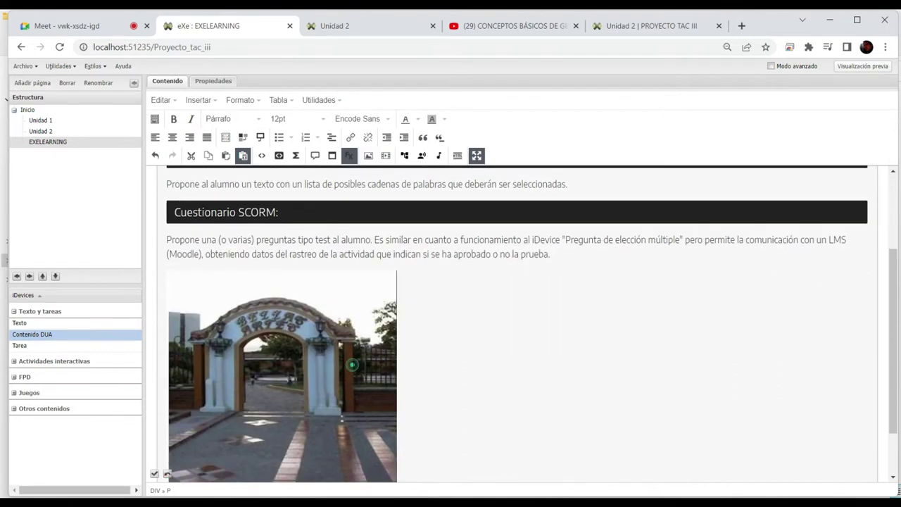
left_click(352, 364)
left_click(172, 137)
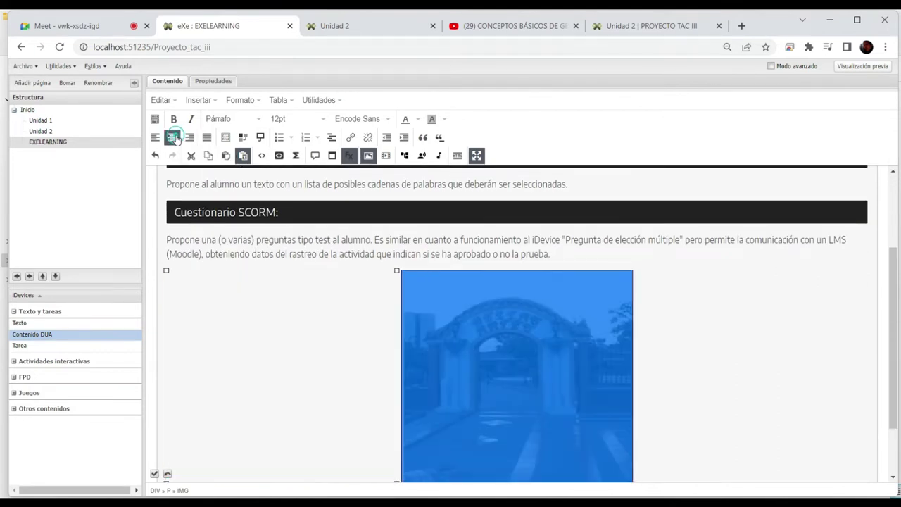
left_click(389, 343)
scroll(388, 344, "up", 2)
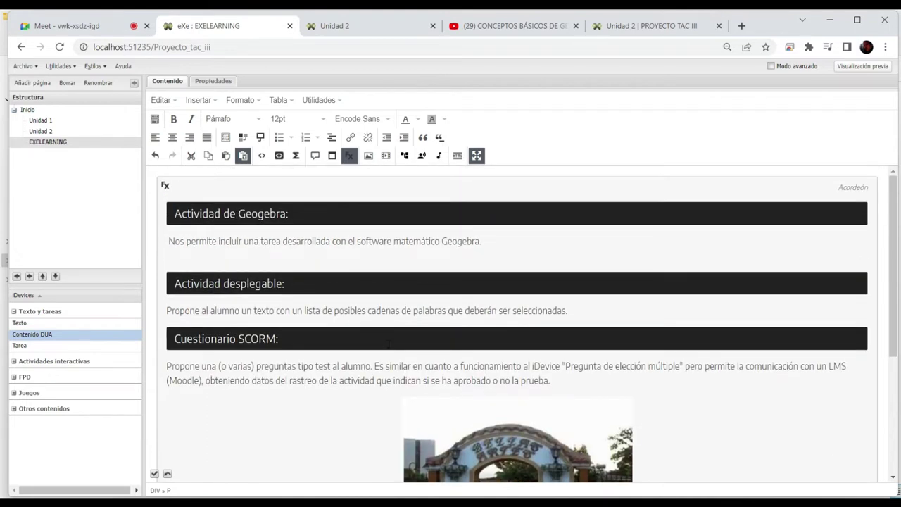
scroll(389, 344, "down", 3)
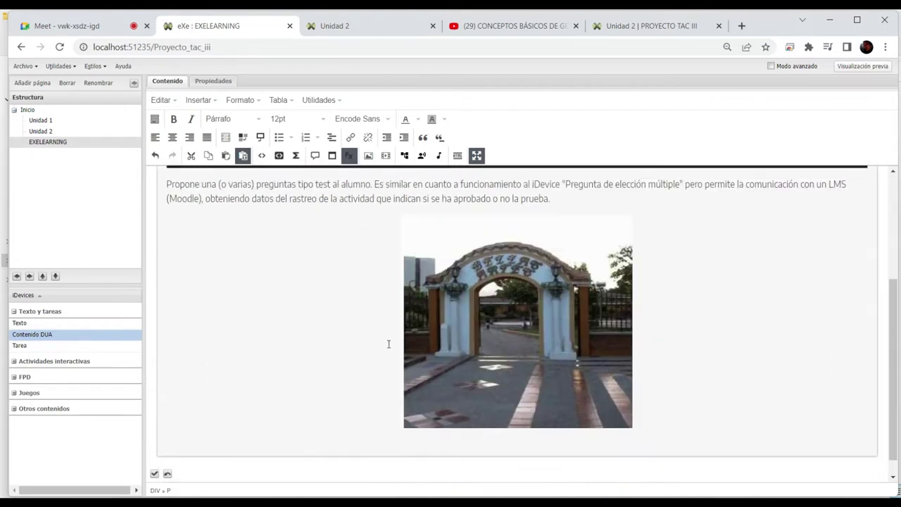
scroll(389, 344, "up", 3)
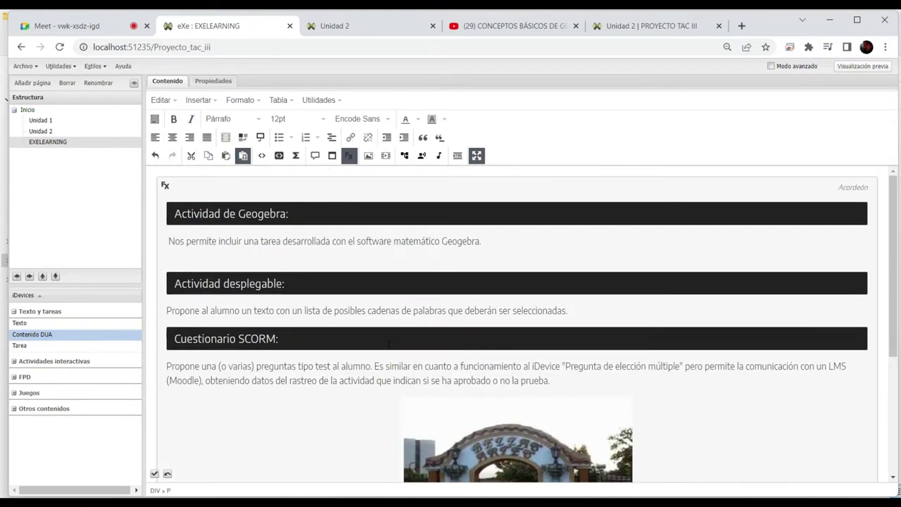
scroll(390, 344, "down", 3)
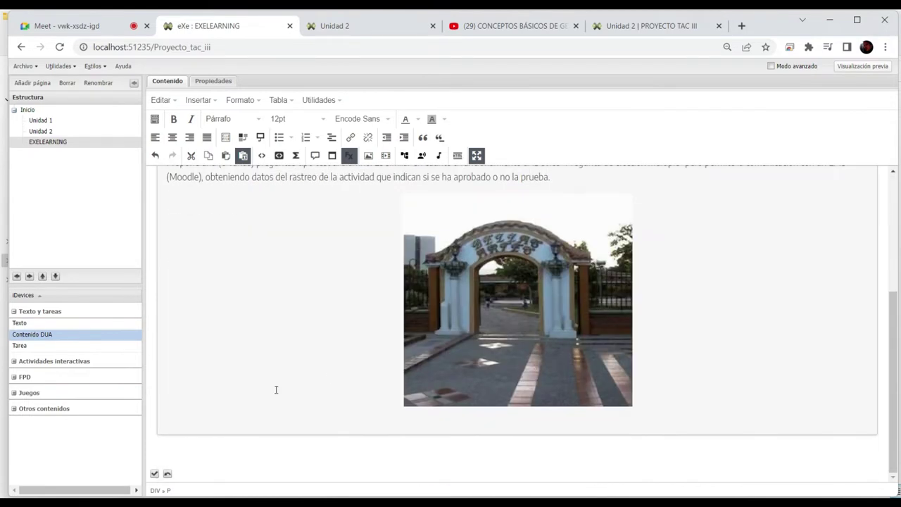
left_click(155, 473)
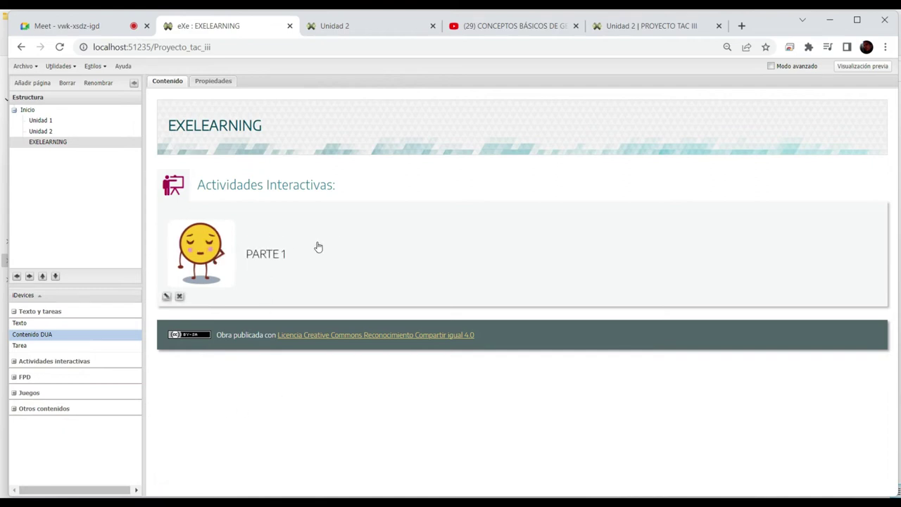
Reopen the Actividades Interactivas iDevice for editing and add a second block with the button text "PARTE 2", placing the cursor in its main content
left_click(166, 296)
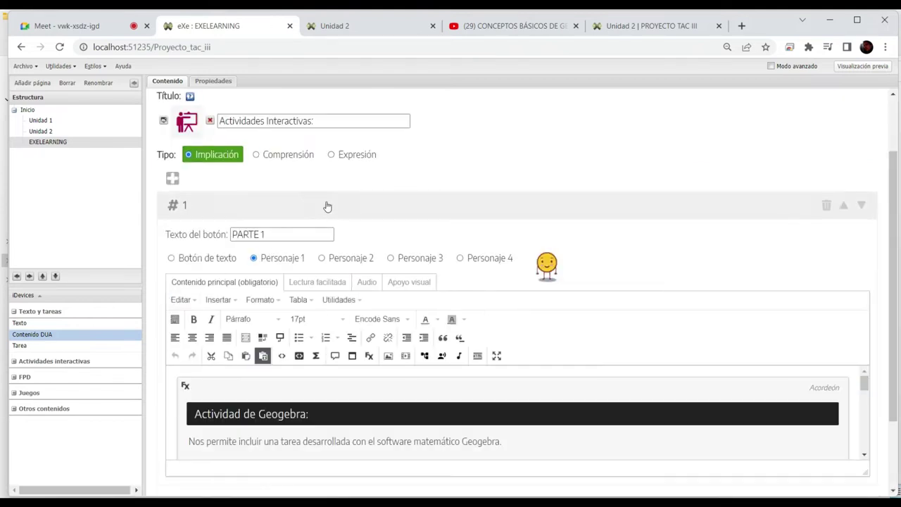
scroll(341, 196, "down", 2)
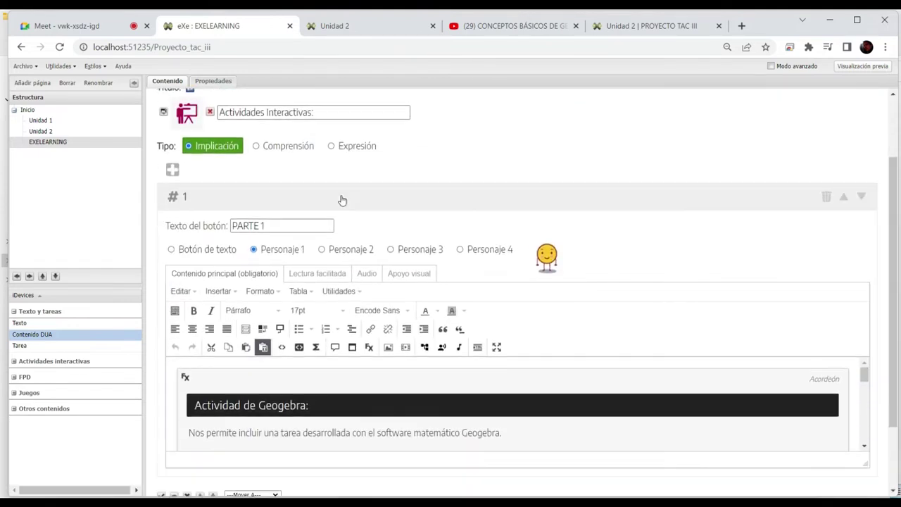
left_click(173, 171)
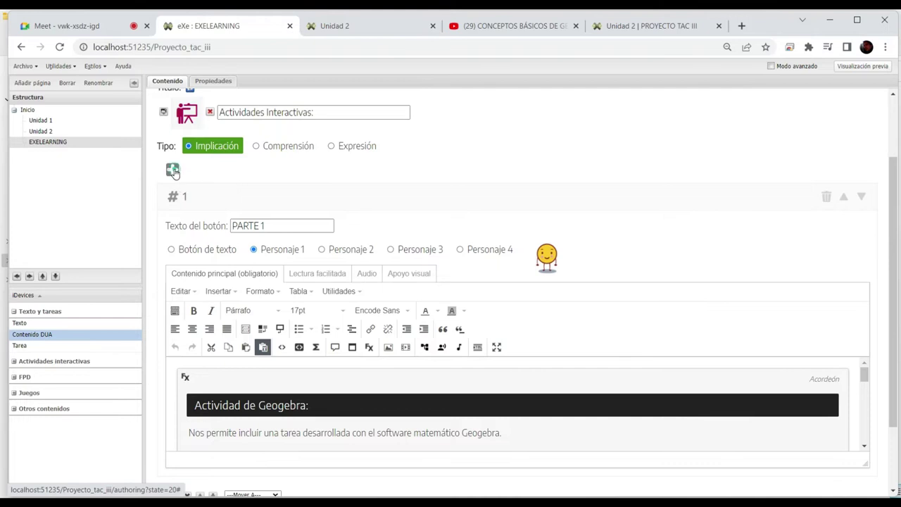
left_click(308, 252)
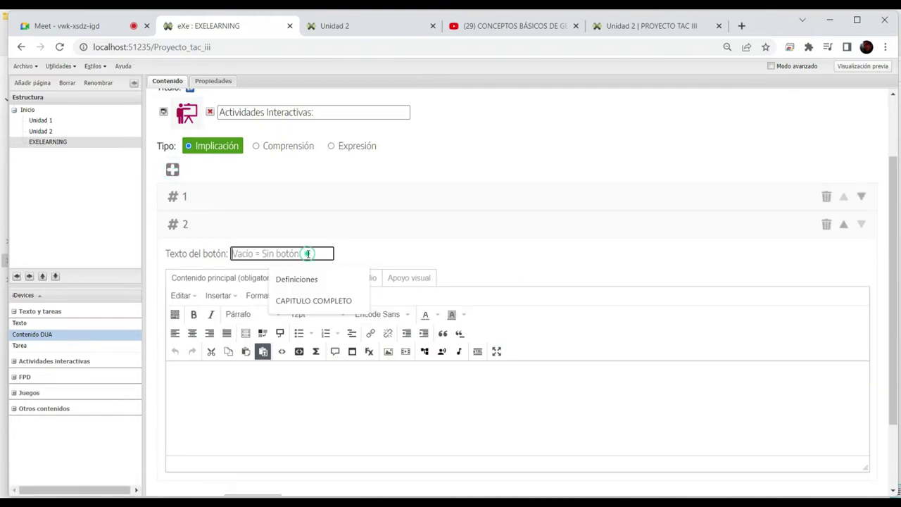
type("PARTE 2")
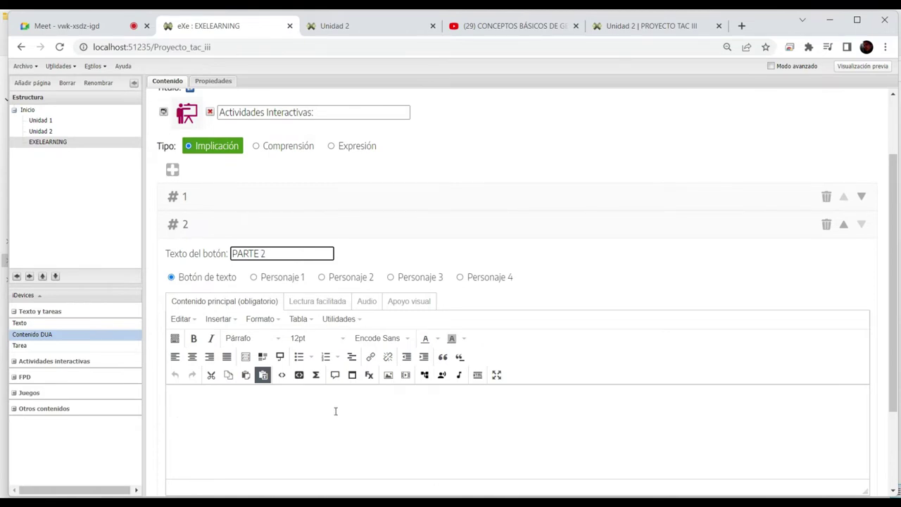
left_click(335, 411)
mouse_move(464, 503)
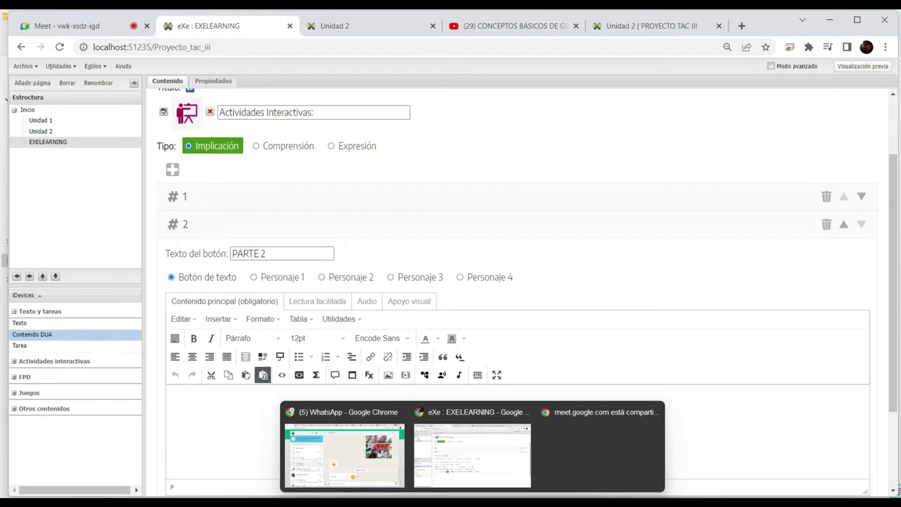
Switch to the exelearning Diseño Universal de Aprendizaje Word document, copy the bullets from Lista desordenada through Vídeo interactivo, and return to eXe
mouse_move(525, 503)
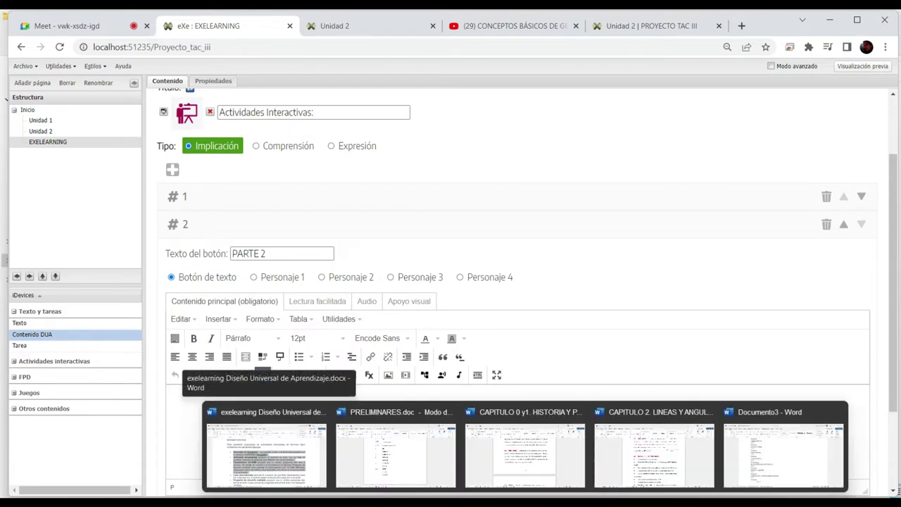
left_click(259, 459)
scroll(297, 405, "down", 5)
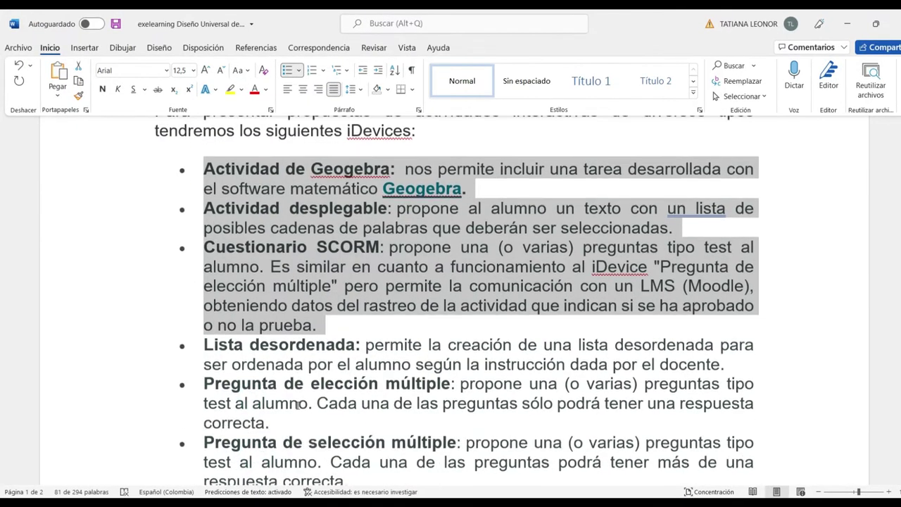
scroll(297, 405, "up", 2)
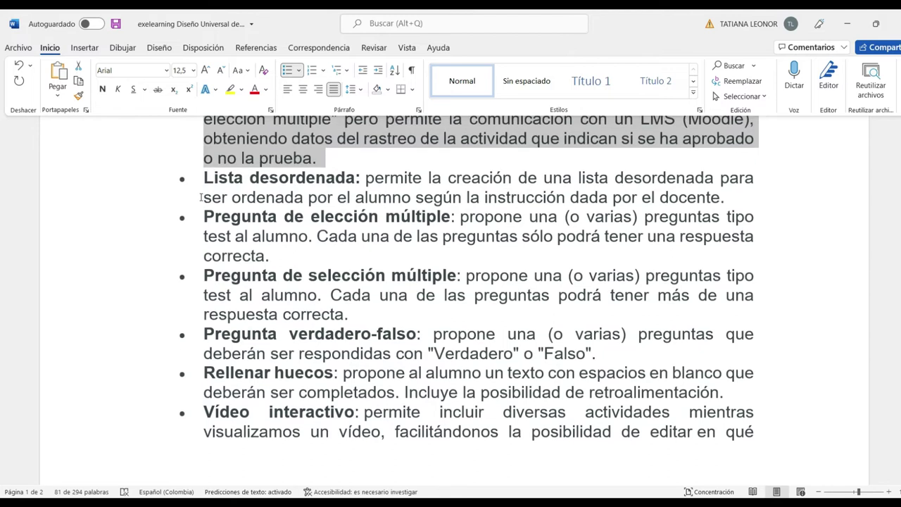
left_click_drag(201, 172, 360, 317)
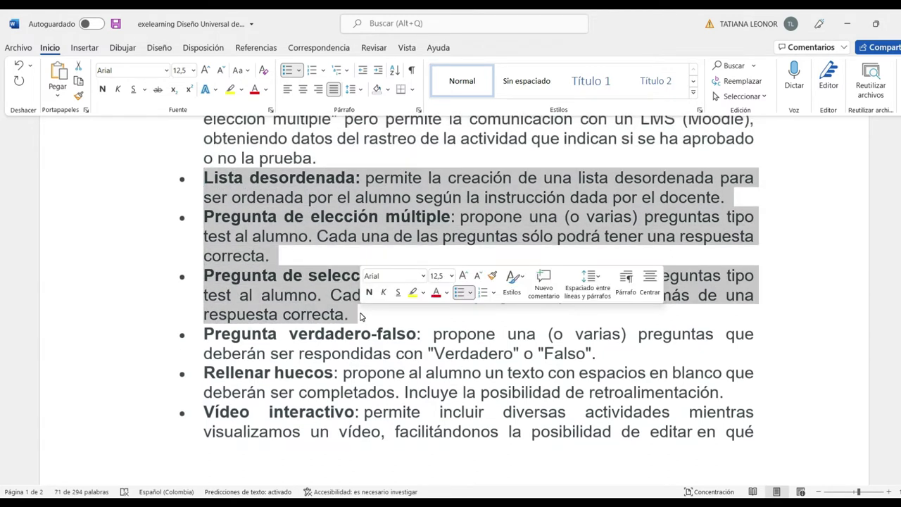
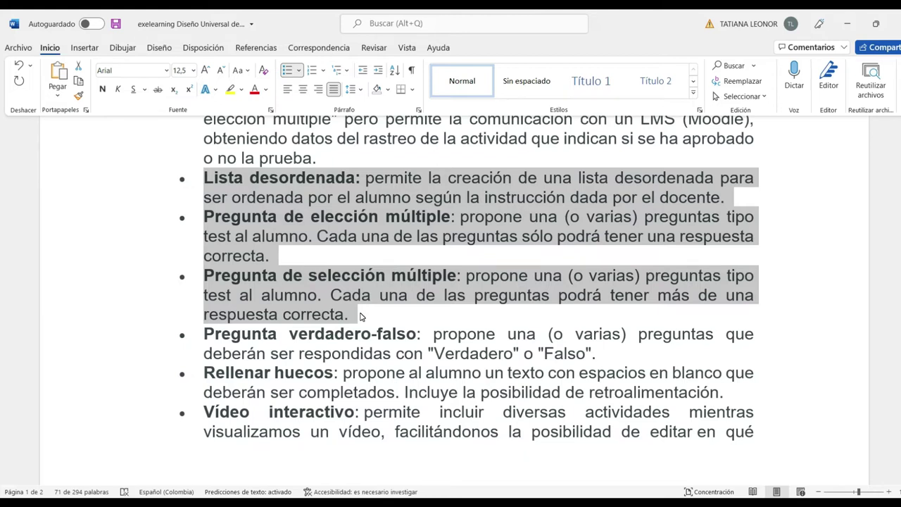
left_click(324, 235)
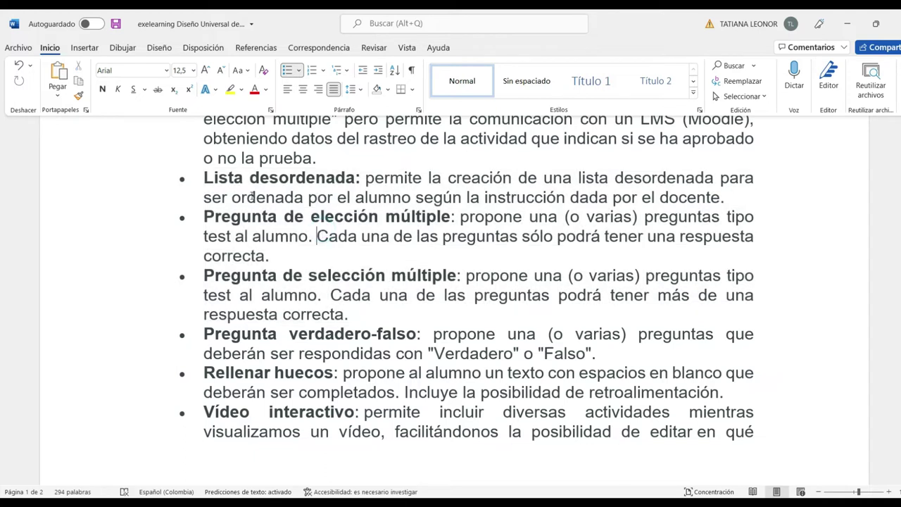
left_click_drag(203, 176, 736, 277)
scroll(697, 278, "down", 6)
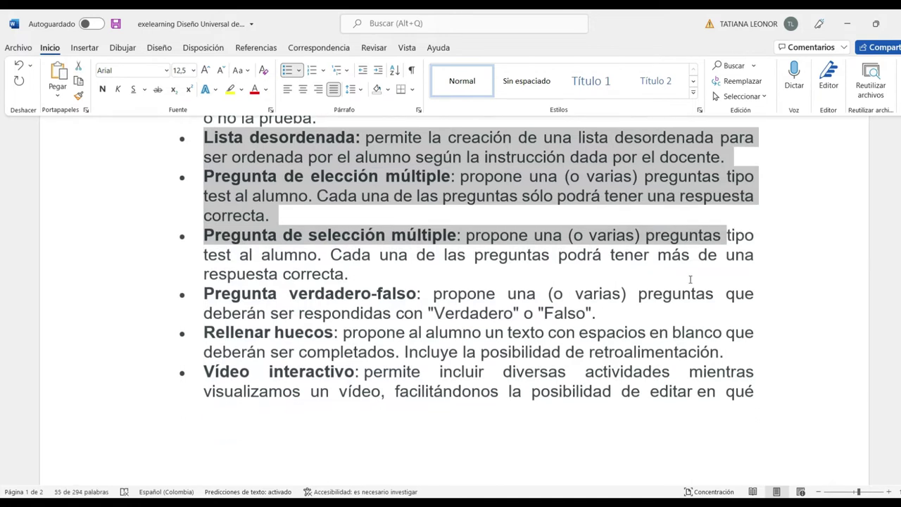
scroll(690, 279, "up", 4)
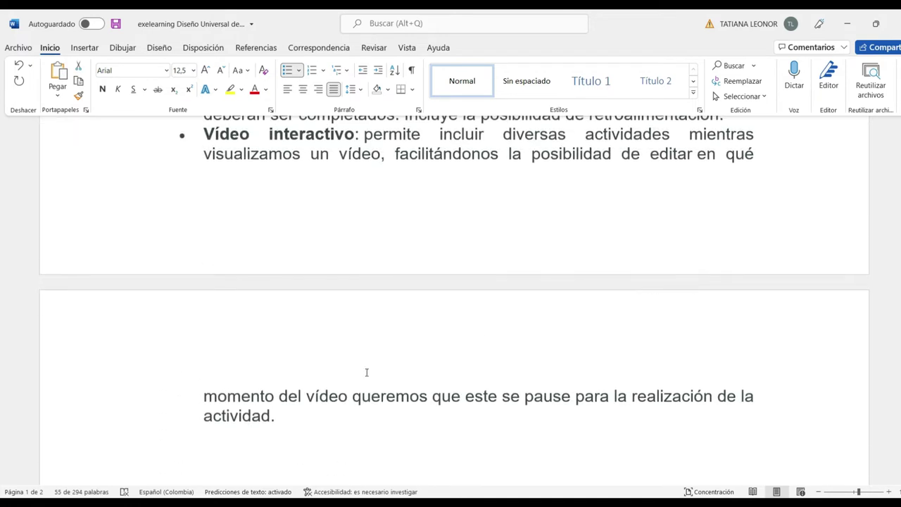
left_click_drag(288, 415, 204, 215)
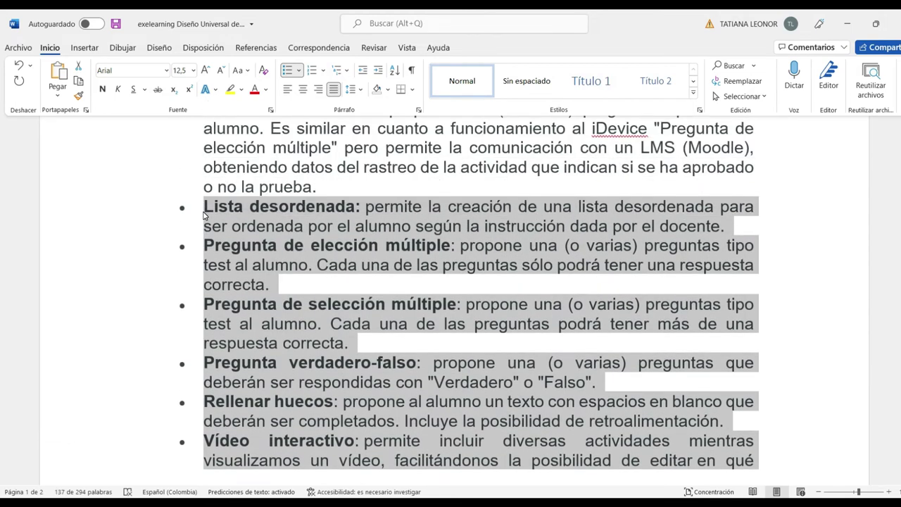
left_click(849, 24)
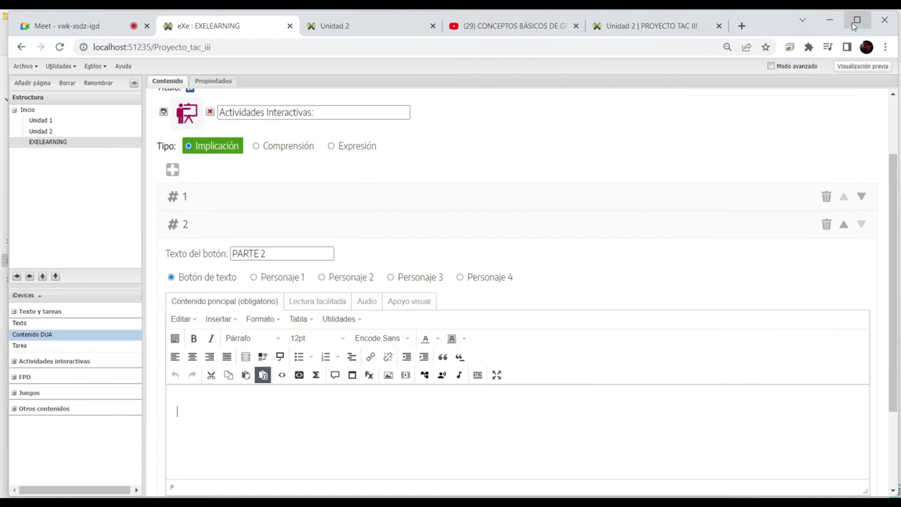
Insert a Pestañas effect into the main content of the PARTE 2 block and show the editor in full screen
scroll(384, 247, "down", 3)
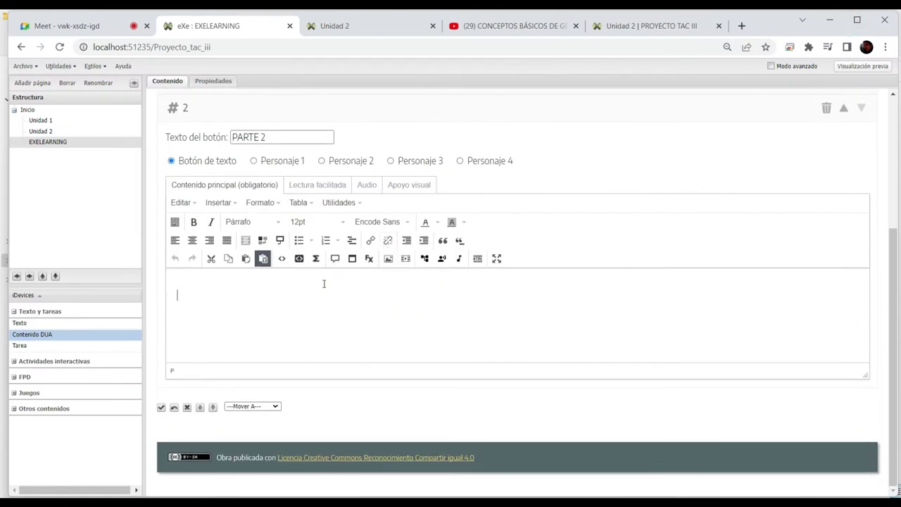
left_click(368, 259)
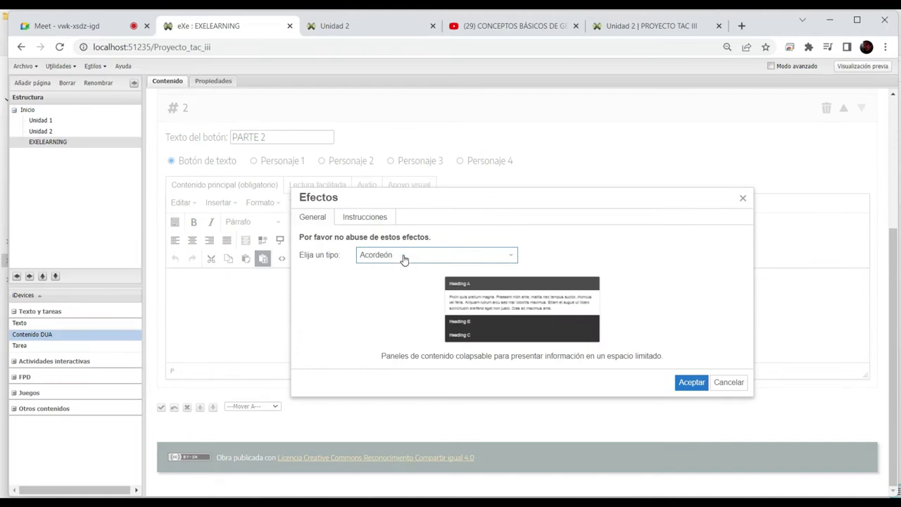
left_click(404, 257)
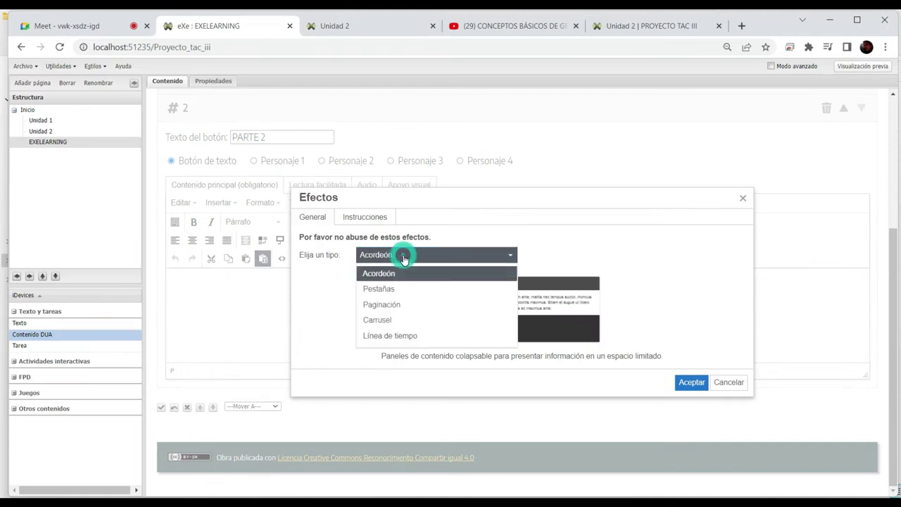
left_click(390, 295)
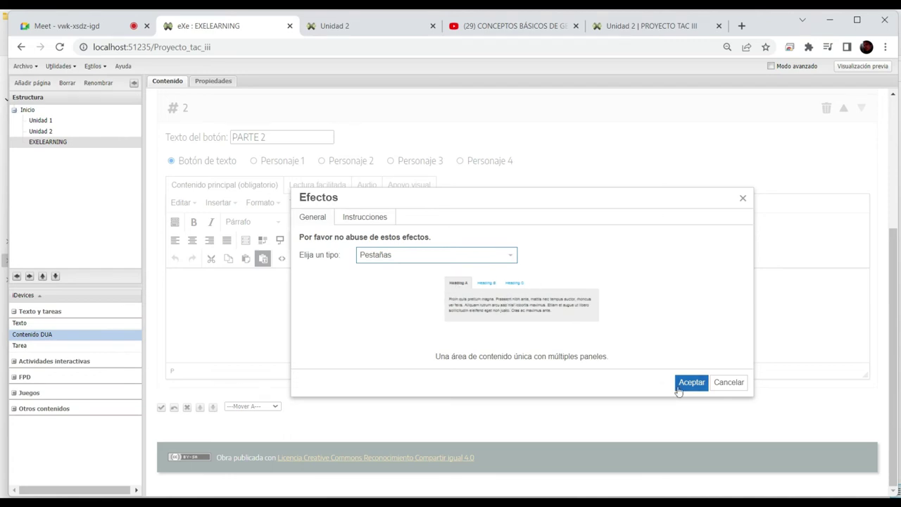
left_click(689, 382)
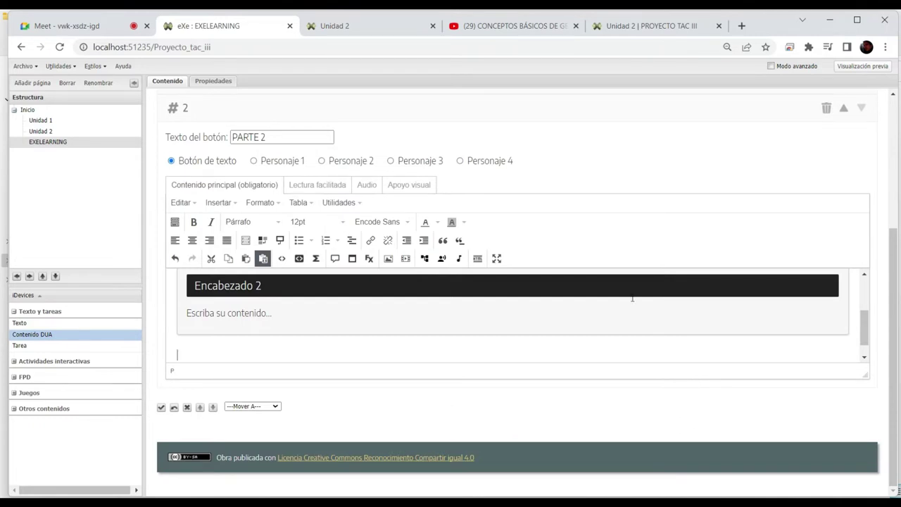
left_click(477, 258)
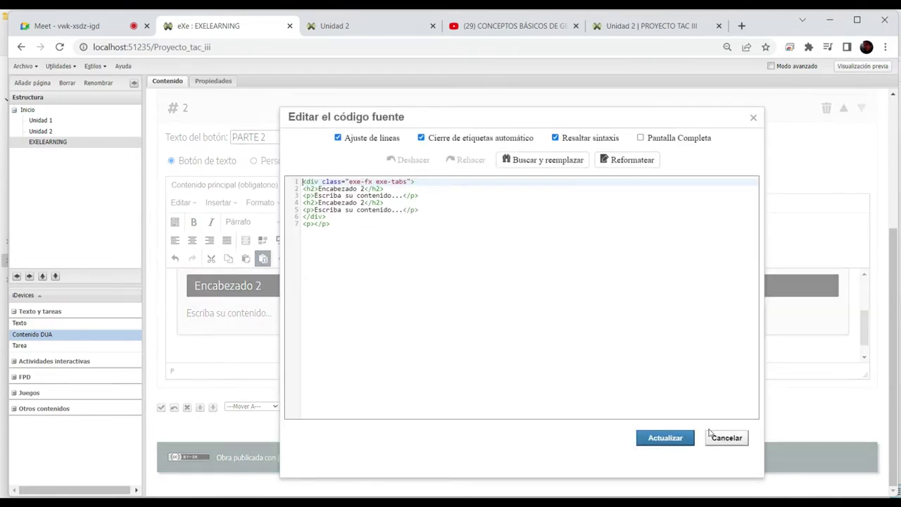
left_click(724, 437)
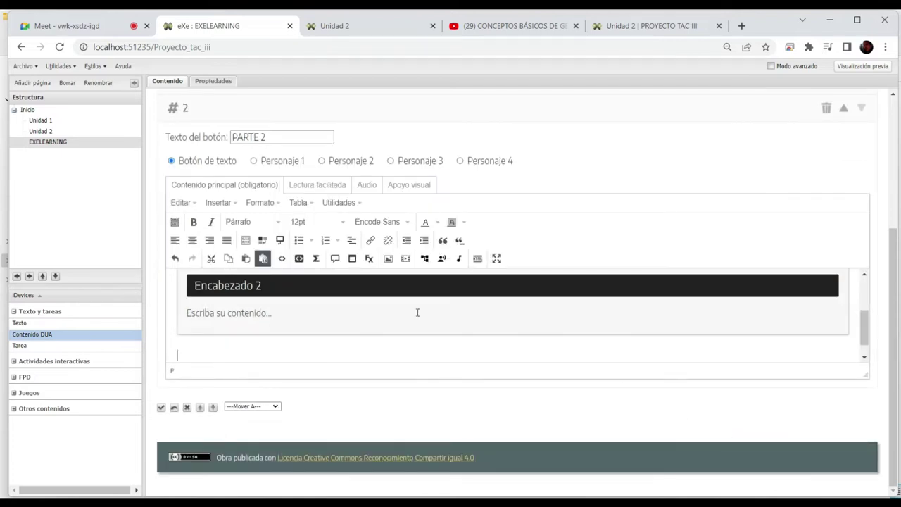
left_click(496, 258)
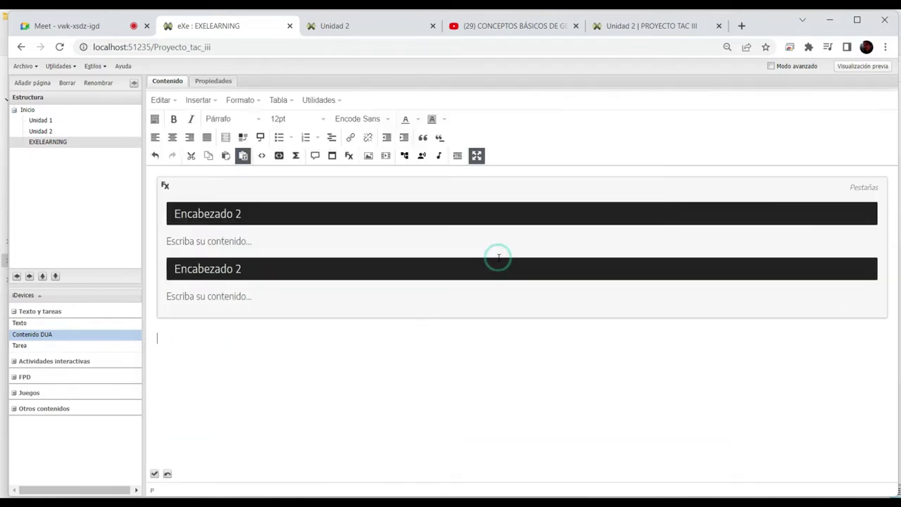
Replace the first tab heading with the copied text, then cut everything after "Lista desordenada:" for reuse
left_click_drag(281, 215, 159, 205)
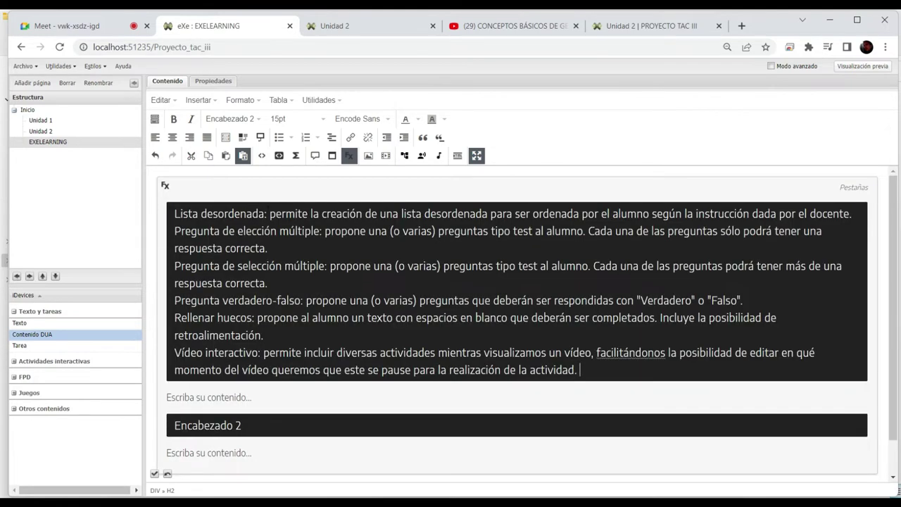
left_click_drag(269, 213, 578, 371)
key("ctrl+c")
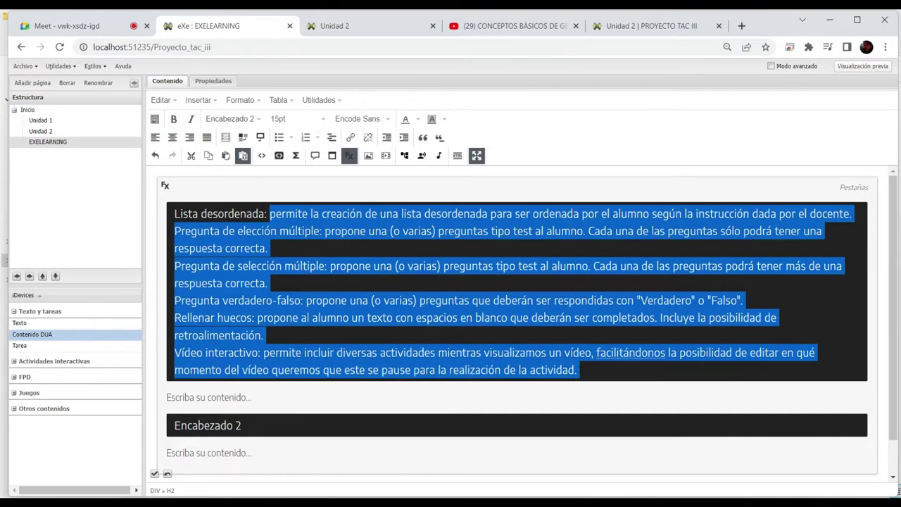
key("BackSpace")
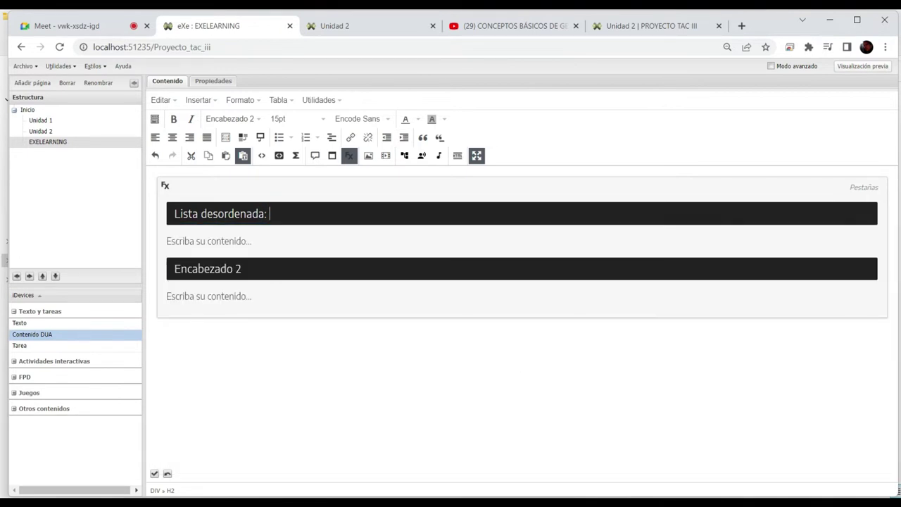
Replace the first tab's placeholder content with the Lista desordenada description, cutting the remaining activity texts from "Pregunta de elección múltiple" onward
left_click_drag(257, 240, 136, 227)
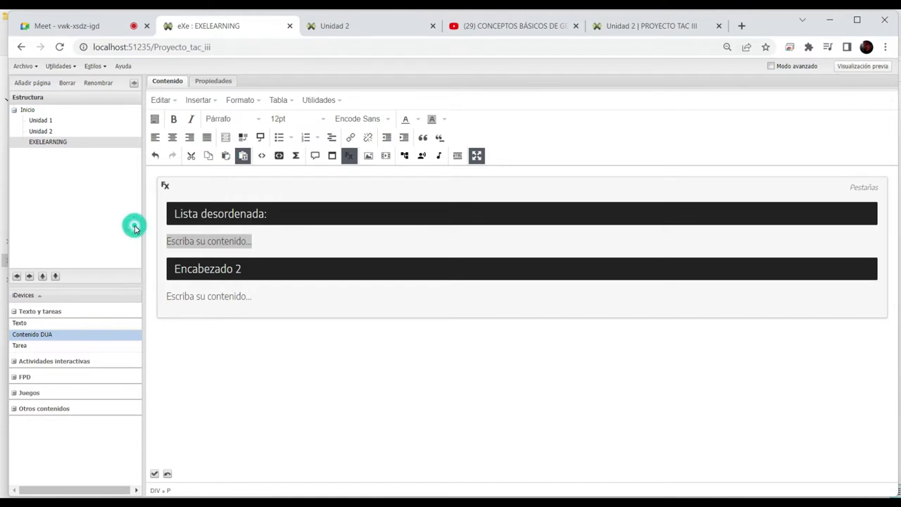
left_click(274, 239)
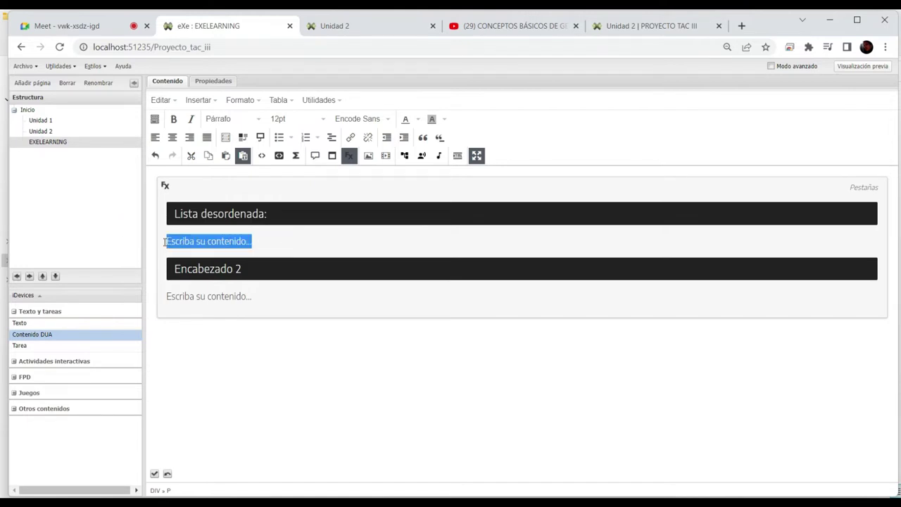
key("ctrl+v")
left_click_drag(165, 255, 296, 333)
key("ctrl+c")
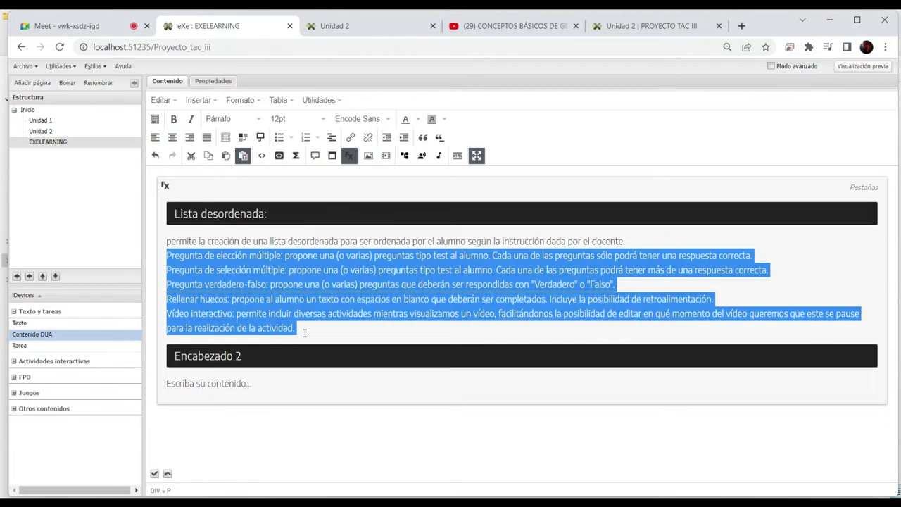
key("BackSpace")
key("BackSpace")
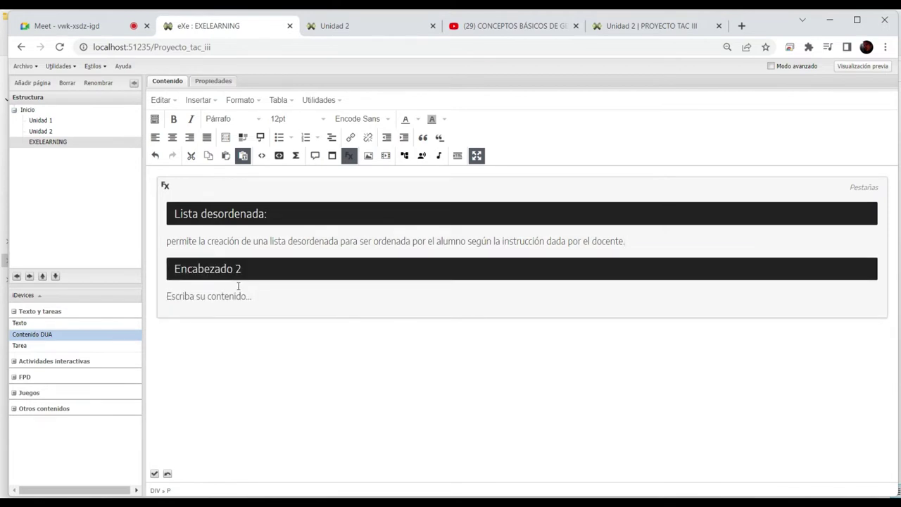
Replace the second tab heading with the cut text, keeping only "Pregunta de elección múltiple:" and cutting the rest
left_click_drag(251, 268, 173, 268)
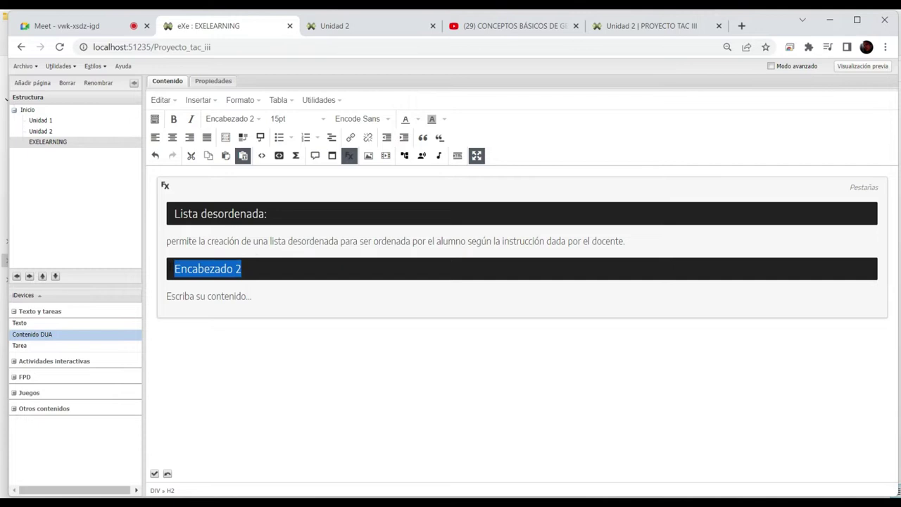
key("ctrl+v")
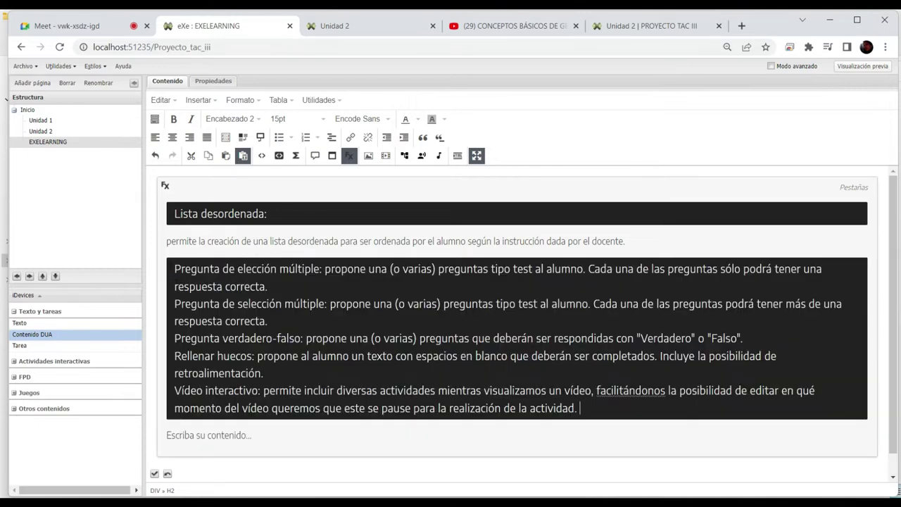
left_click_drag(323, 268, 580, 418)
key("ctrl+c")
key("BackSpace")
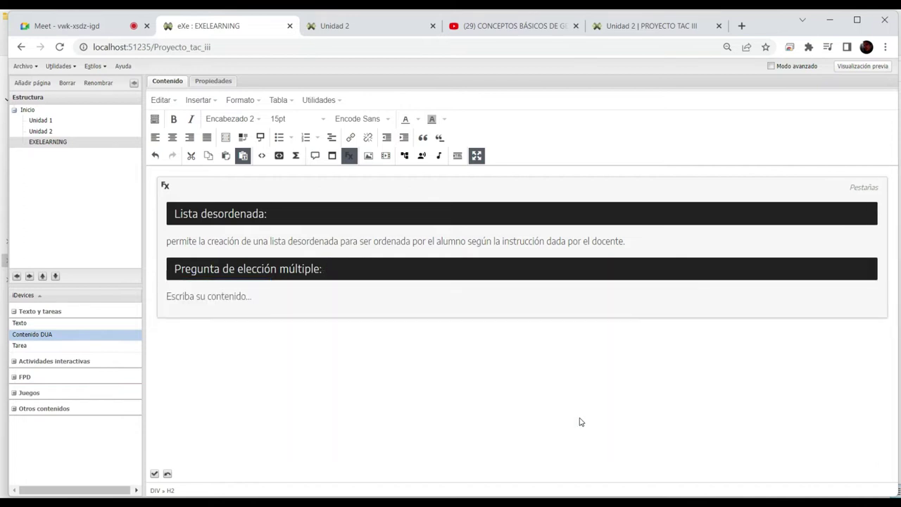
Replace the second tab's placeholder with the Pregunta de elección múltiple description, cutting the texts from "Pregunta de selección múltiple" onward
left_click_drag(265, 296, 168, 296)
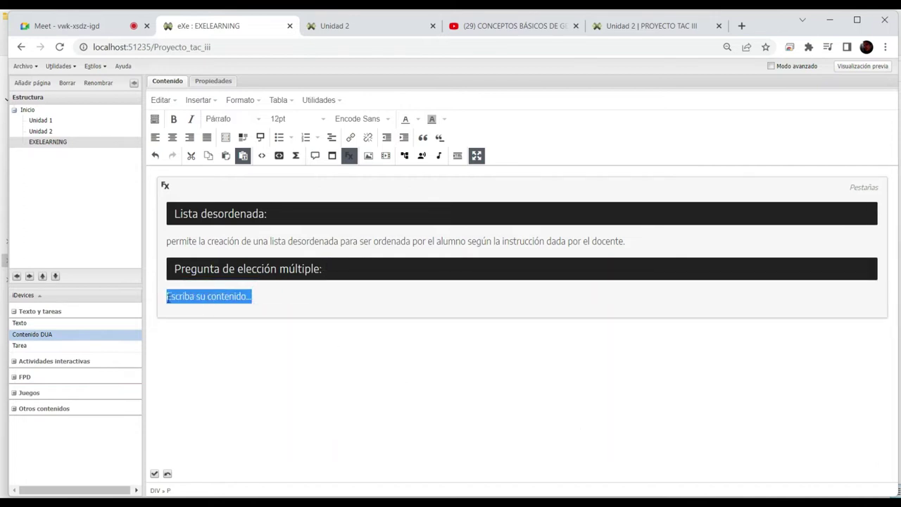
key("ctrl+v")
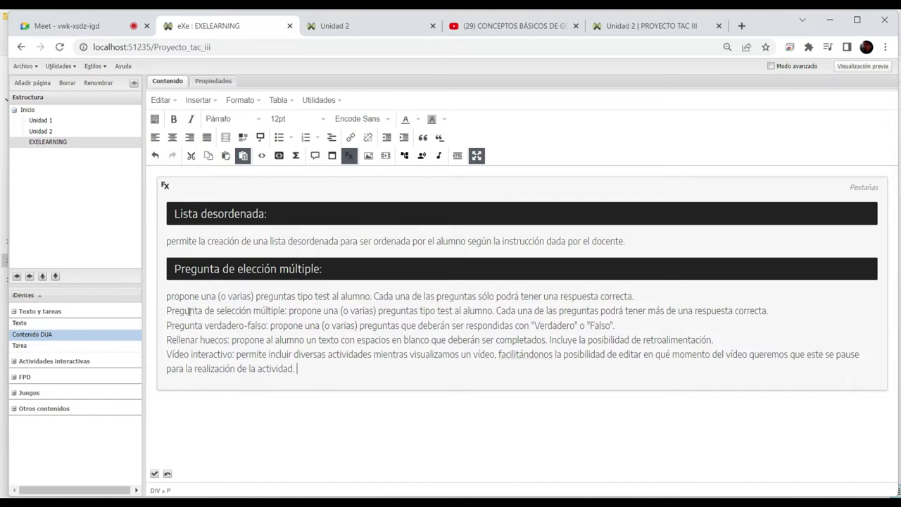
left_click_drag(164, 310, 313, 379)
key("ctrl+c")
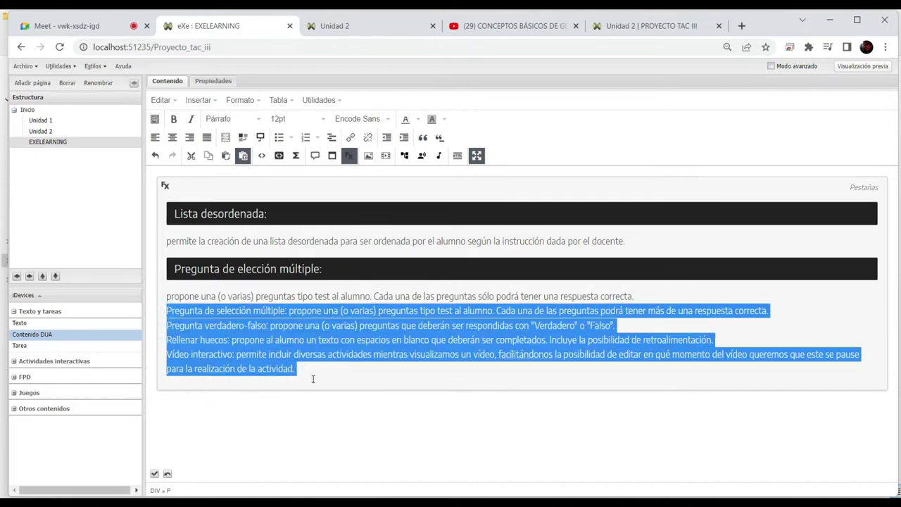
key("BackSpace")
Remove the stray blank lines below the Pregunta de elección múltiple description and start a new paragraph after it
key("Return")
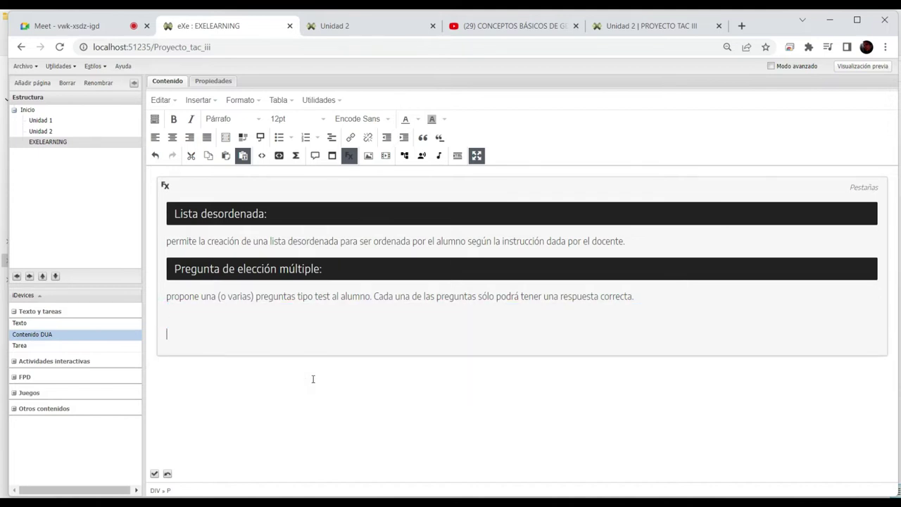
left_click(234, 314)
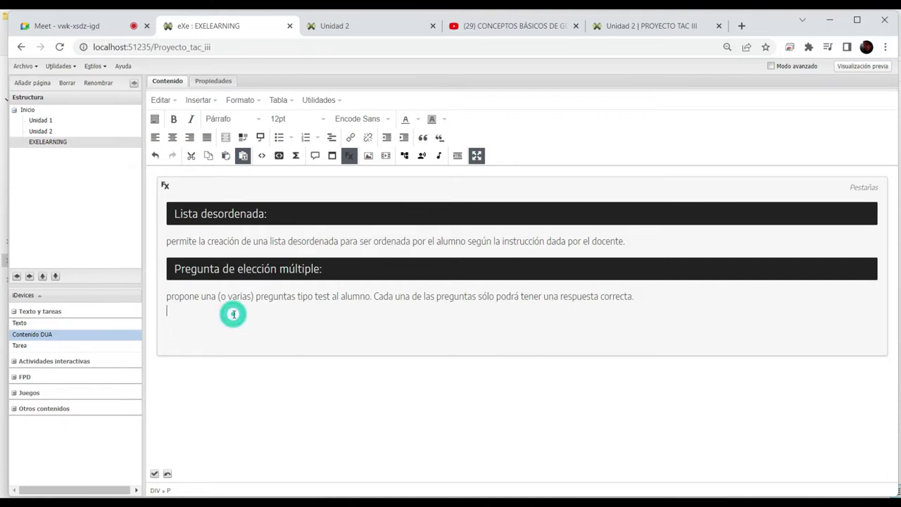
key("BackSpace")
key("BackSpace")
left_click(217, 309)
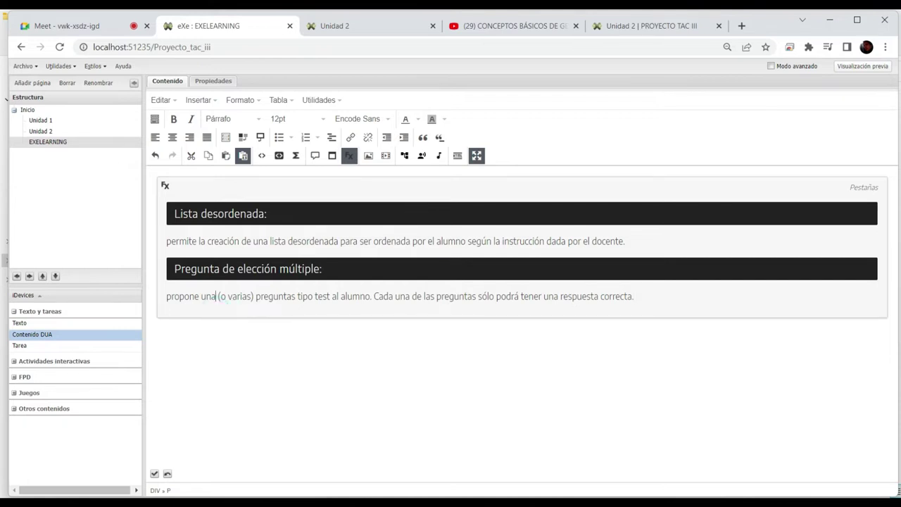
left_click(697, 301)
key("Return")
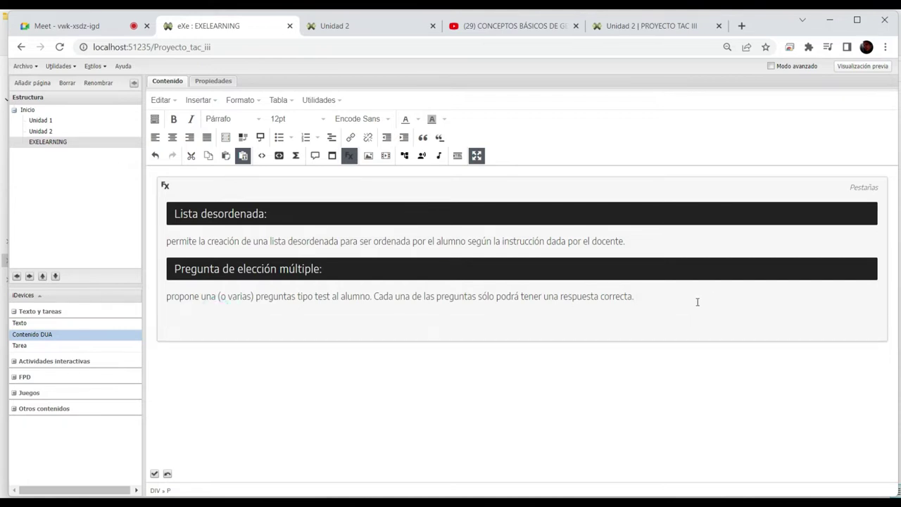
Paste the remaining activity texts and separate the title "Pregunta de selección múltiple:" and its description into their own paragraphs
key("ctrl+v")
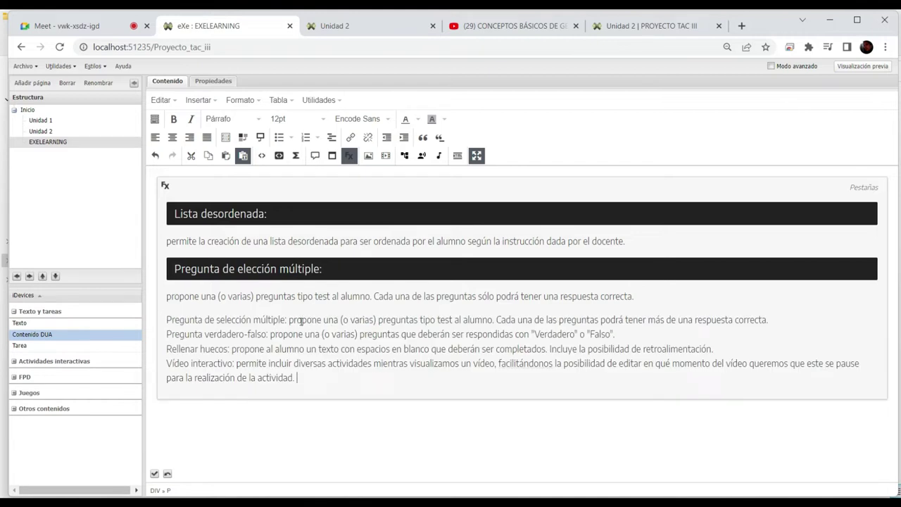
left_click(288, 319)
key("Return")
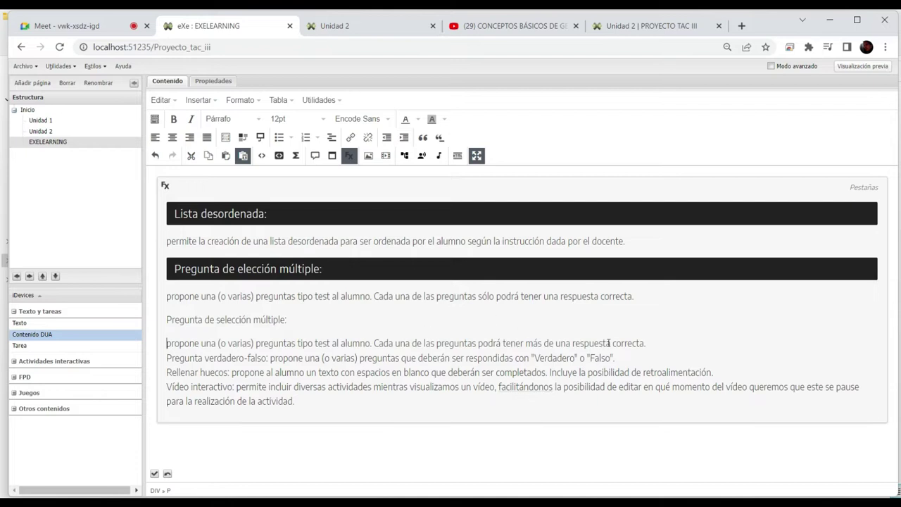
left_click(658, 345)
key("Return")
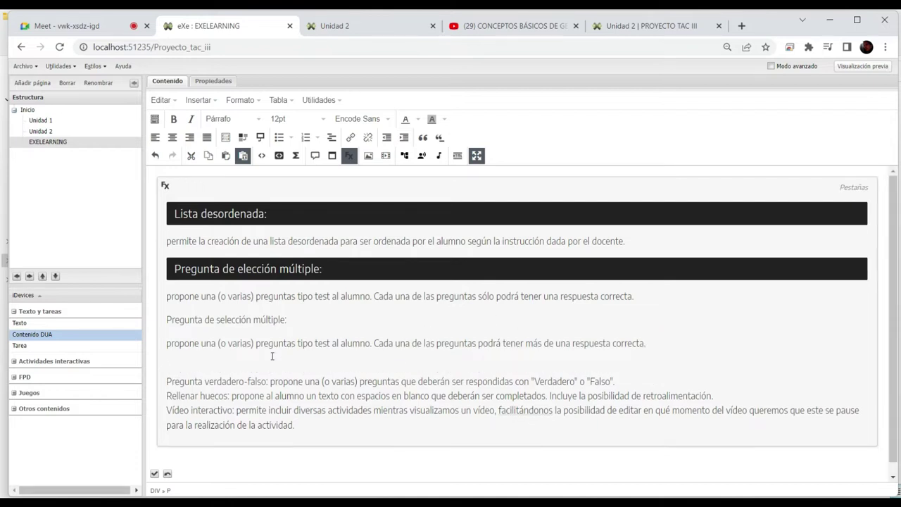
Split "Pregunta verdadero-falso:" from its description and separate that description from the Rellenar huecos text
left_click(270, 381)
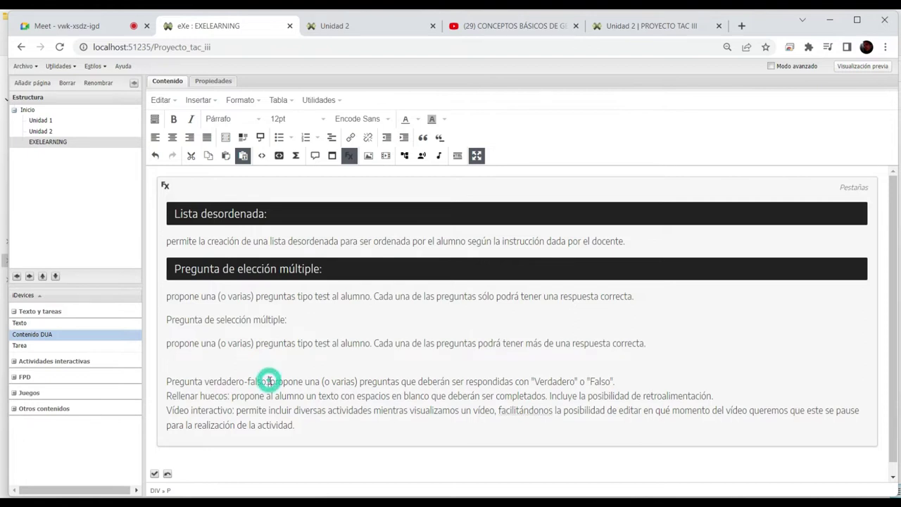
key("Return")
scroll(269, 381, "down", 1)
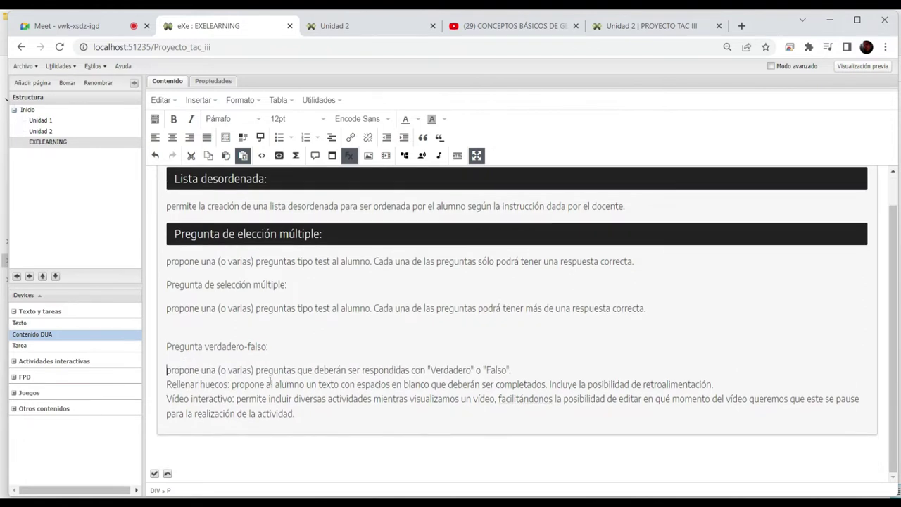
left_click(516, 369)
key("Return")
scroll(518, 371, "down", 1)
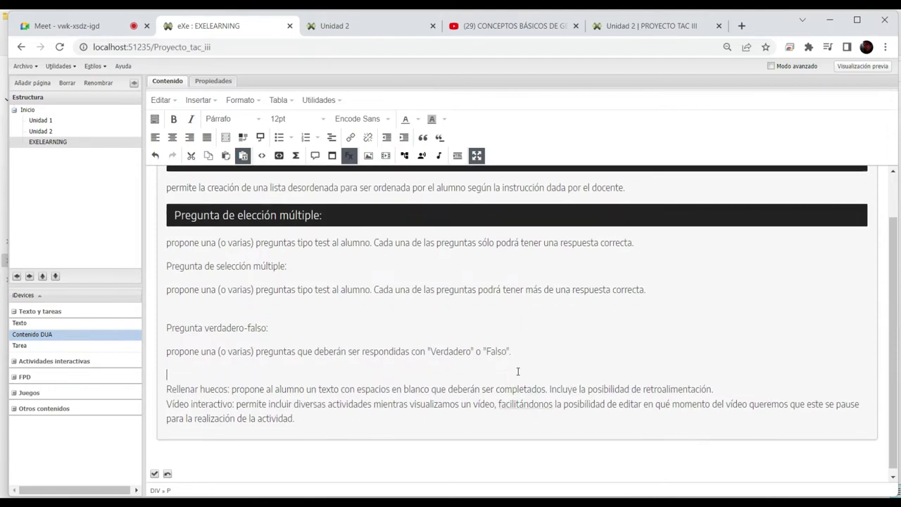
Put the titles "Rellenar huecos:" and "Vídeo interactivo:" on their own lines, each with its description in a separate paragraph
left_click(230, 384)
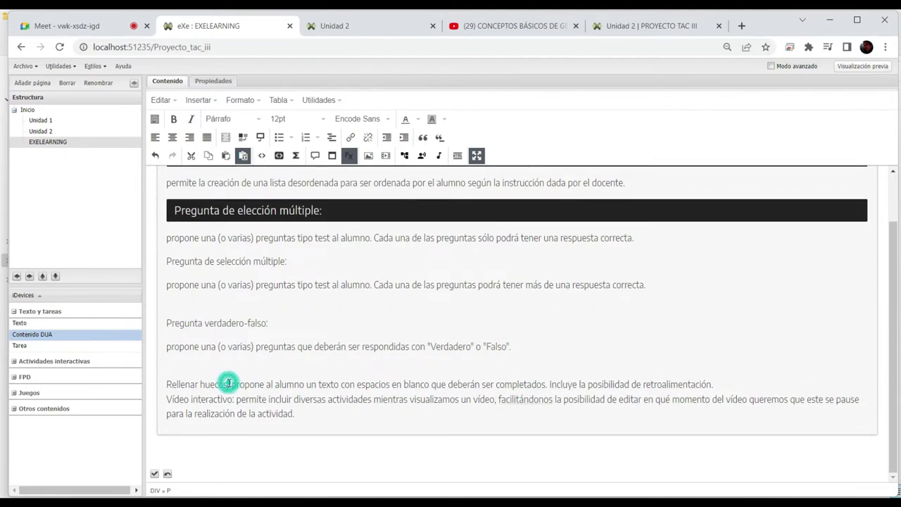
key("Return")
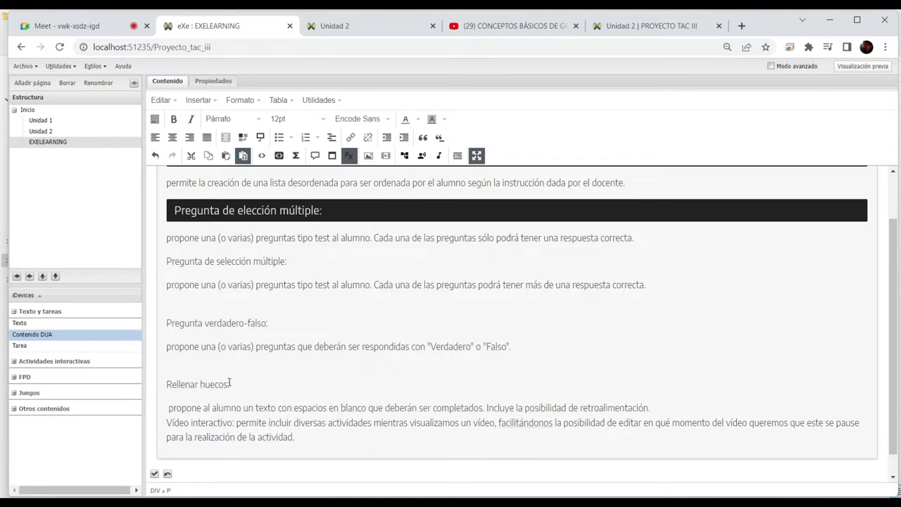
left_click(660, 408)
key("Return")
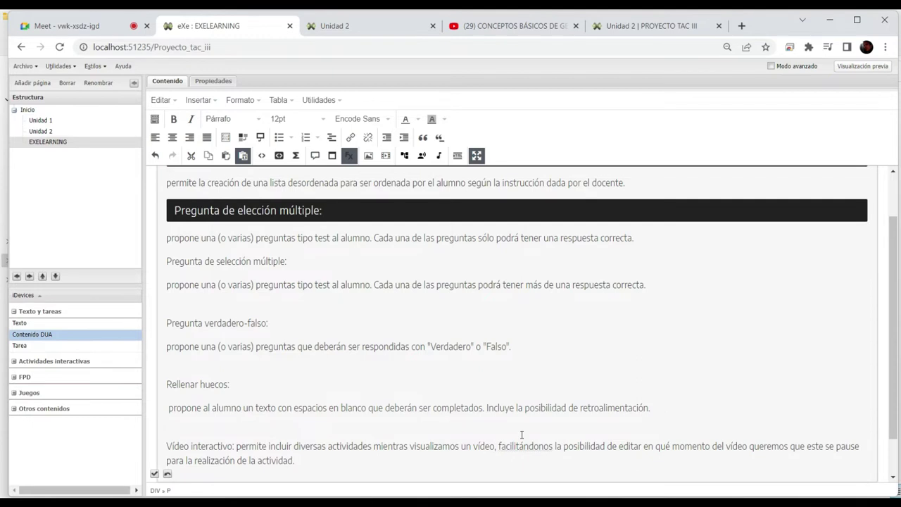
left_click(236, 445)
key("Return")
scroll(236, 445, "up", 2)
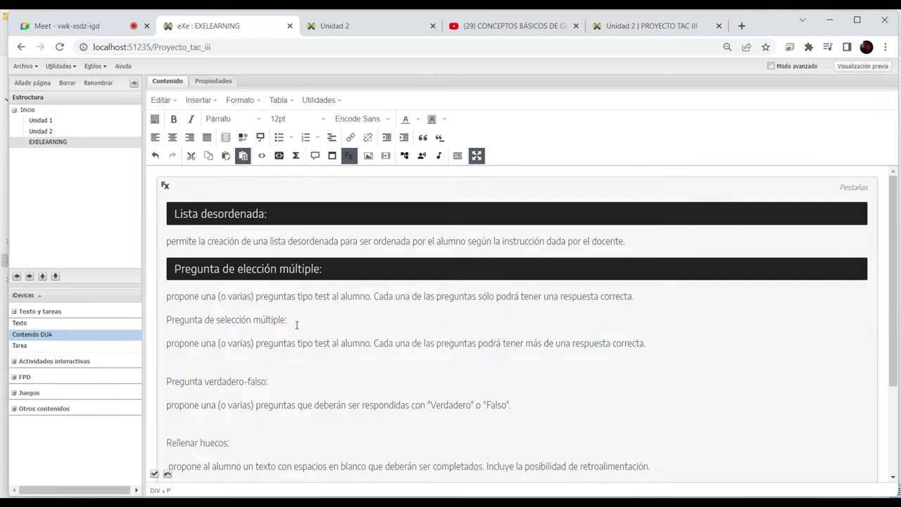
Format the title "Pregunta de selección múltiple:" as Encabezado 2 to make it a tab heading
left_click_drag(293, 318, 166, 314)
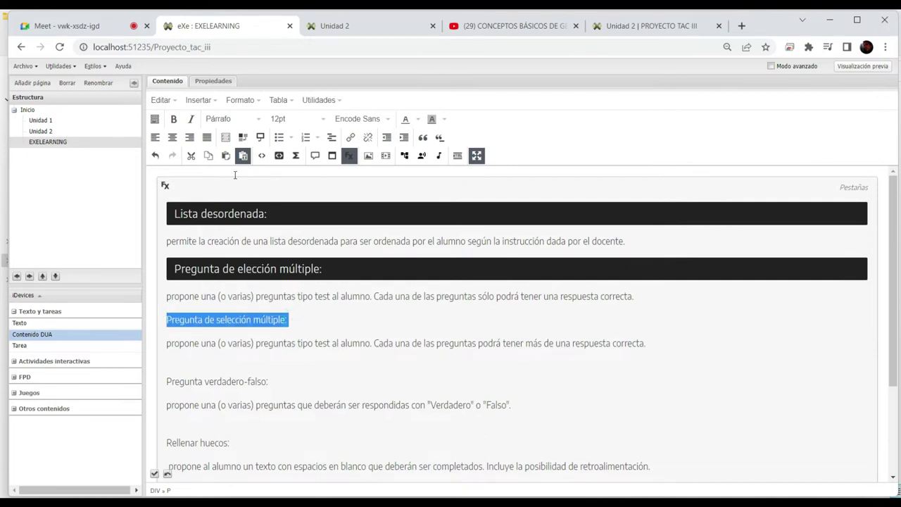
left_click(247, 120)
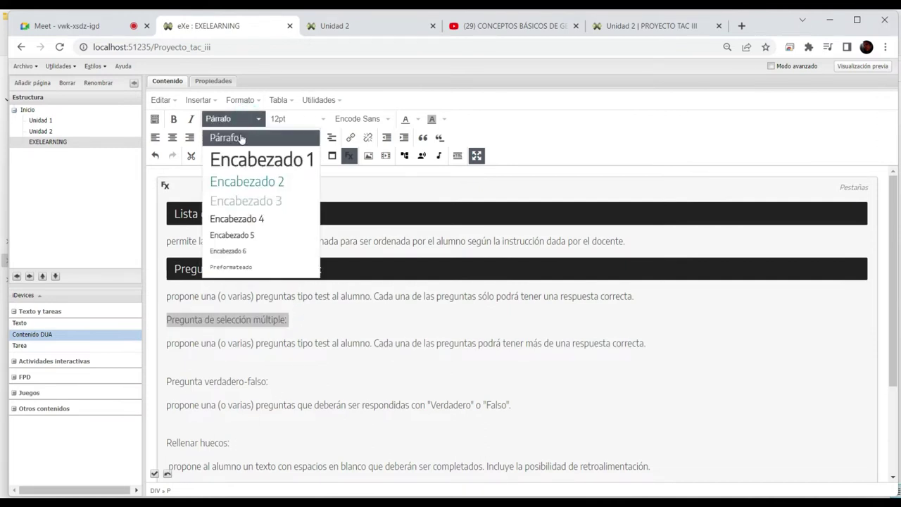
left_click(243, 180)
Format "Pregunta verdadero-falso:" as Encabezado 2 and remove the blank line above the text inside that heading
left_click_drag(277, 395, 171, 390)
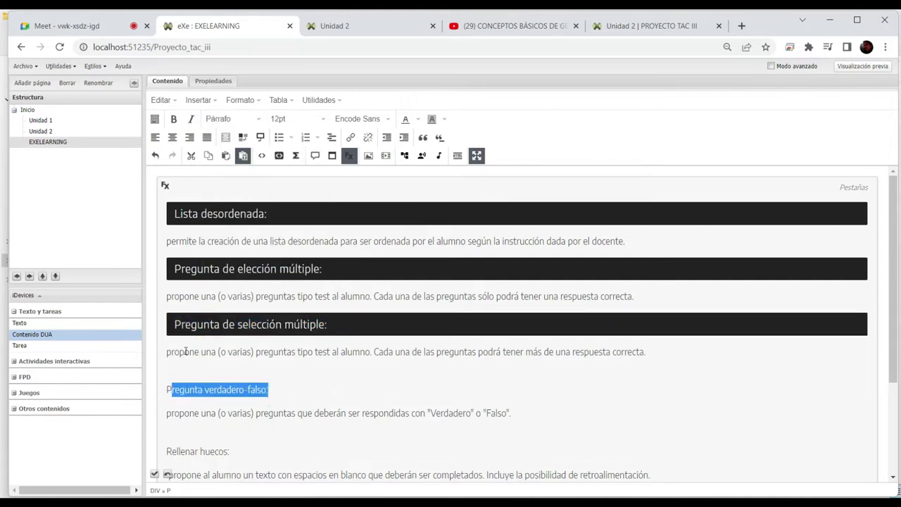
key("shift+Left")
left_click(258, 119)
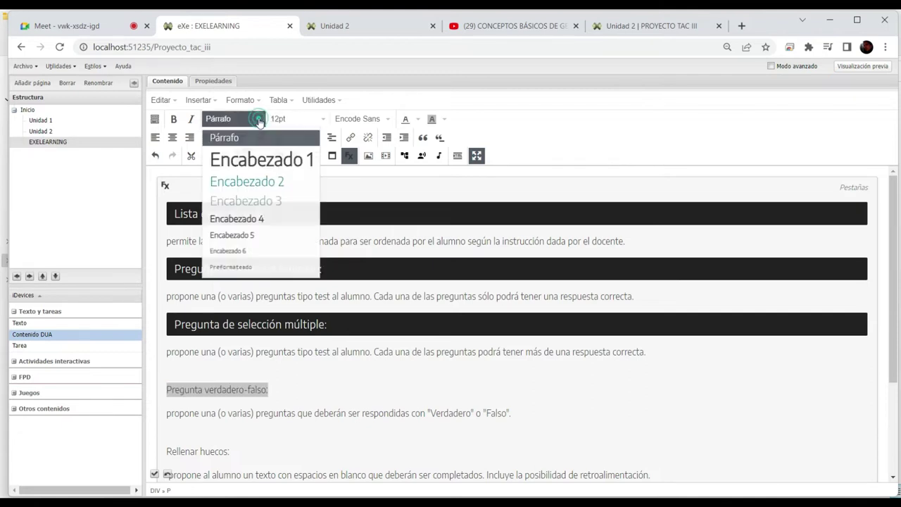
left_click(238, 185)
scroll(237, 278, "down", 5)
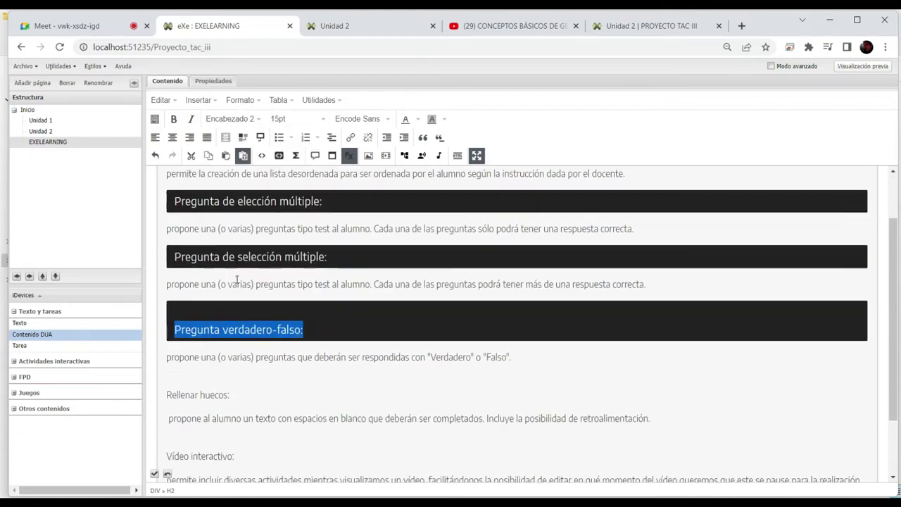
left_click(218, 223)
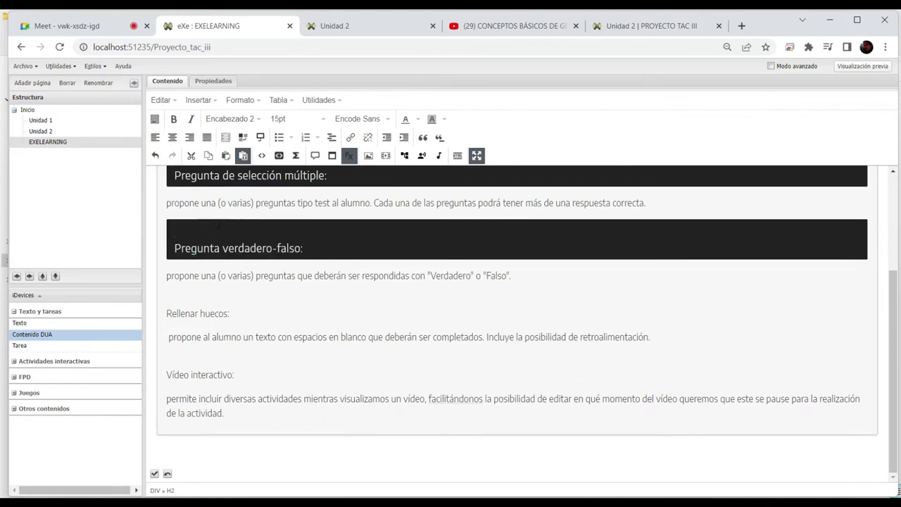
key("Delete")
Format "Rellenar huecos:" as Encabezado 2 and remove the blank line above the text inside that heading
left_click_drag(234, 314, 156, 319)
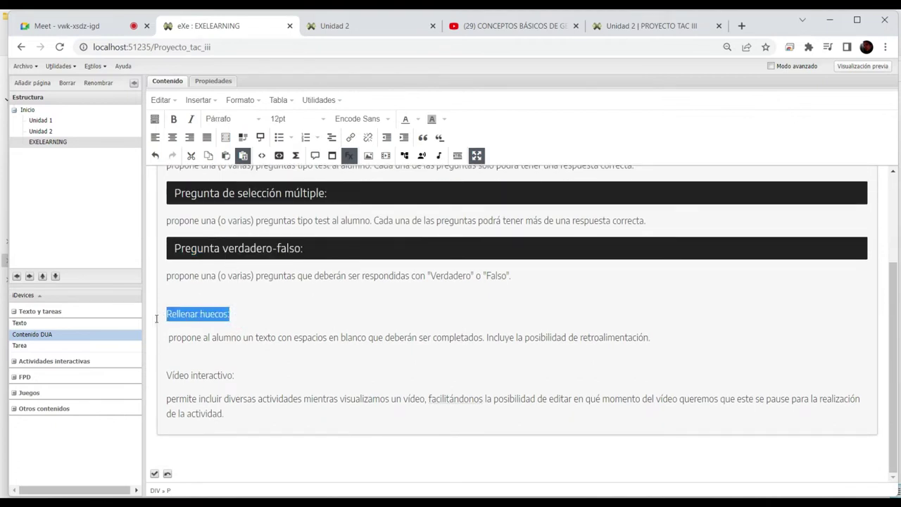
left_click(243, 118)
left_click(245, 182)
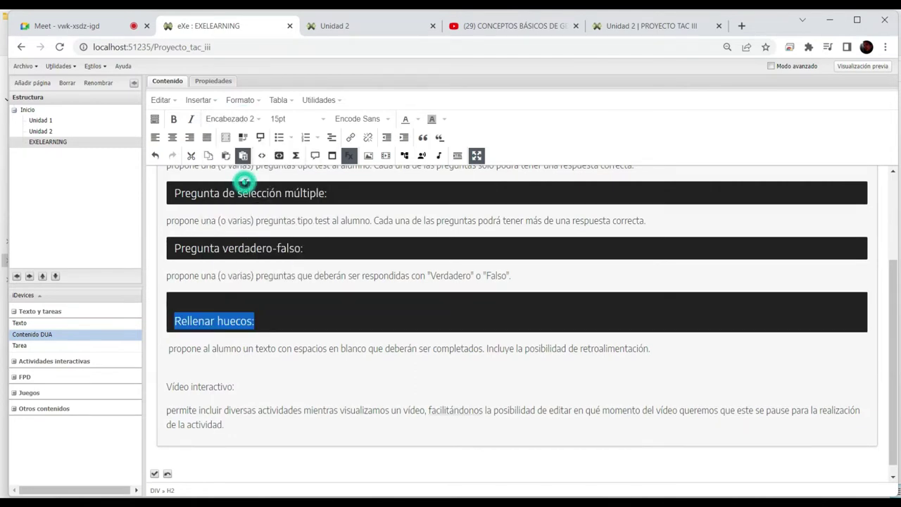
left_click(185, 306)
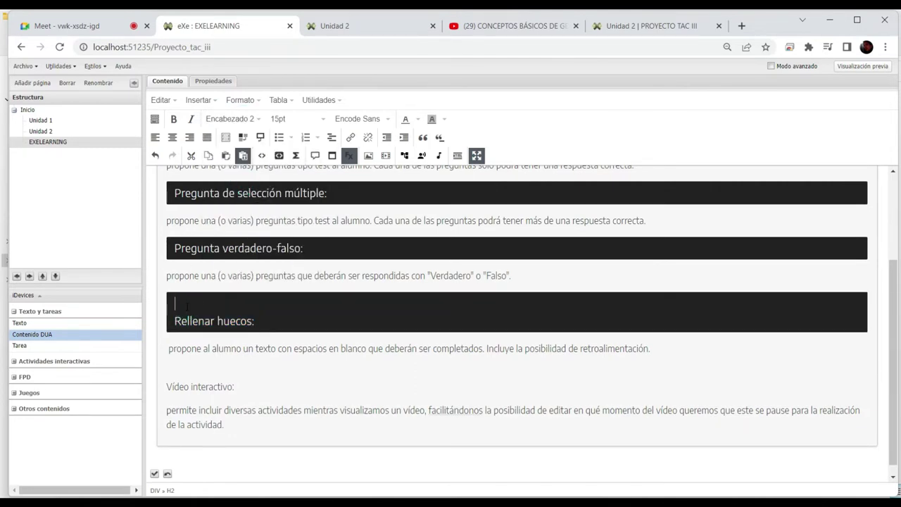
key("Delete")
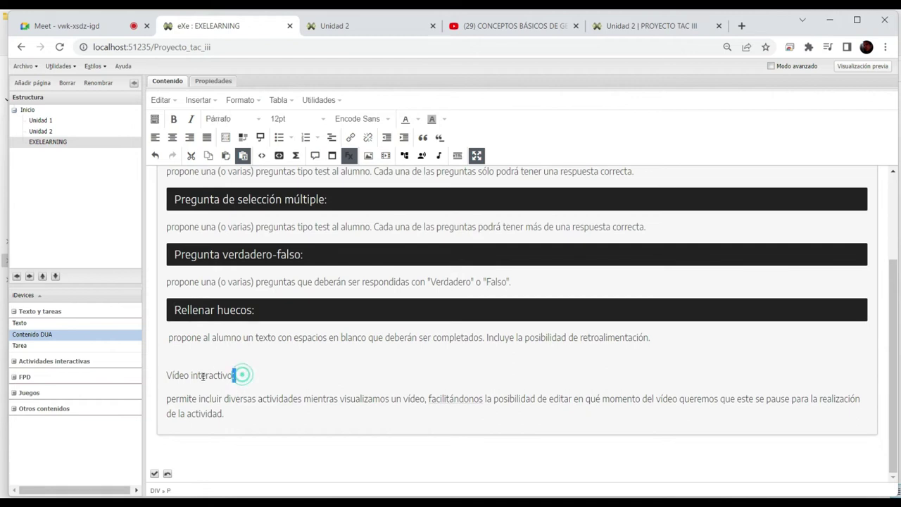
Format "Vídeo interactivo:" as Encabezado 2 and remove the blank line above the text inside that heading
left_click_drag(238, 374, 163, 375)
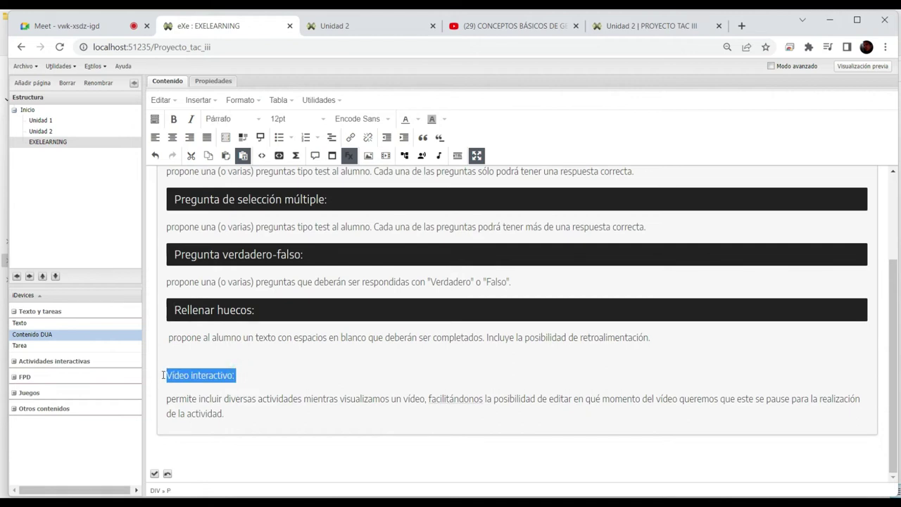
left_click(242, 120)
left_click(239, 181)
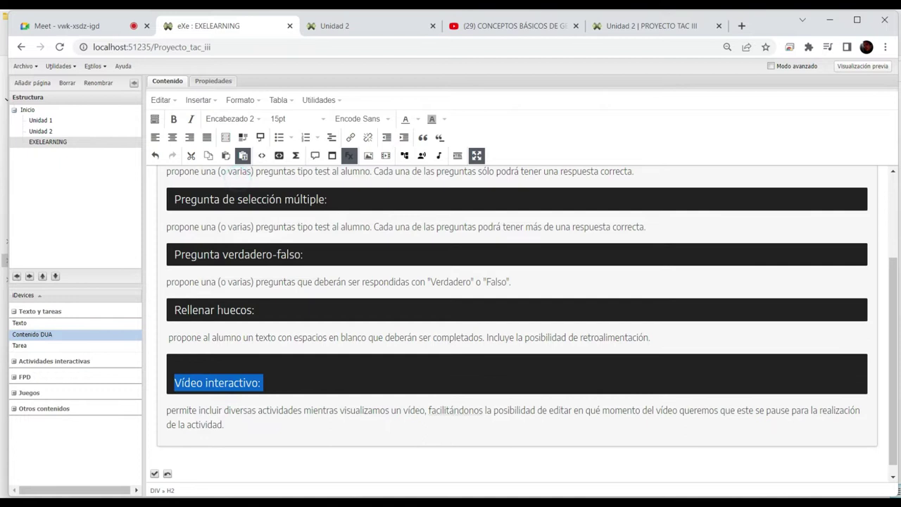
left_click(215, 361)
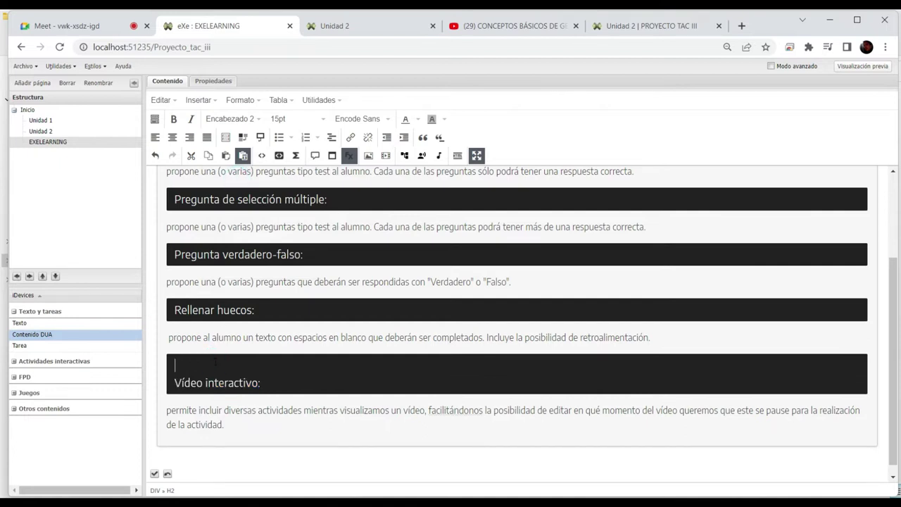
key("Delete")
left_click_drag(235, 413, 161, 202)
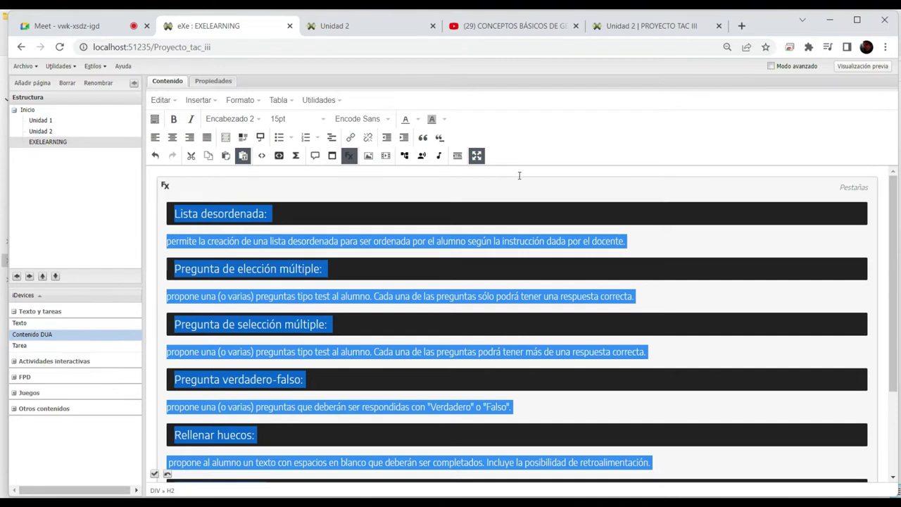
left_click(559, 141)
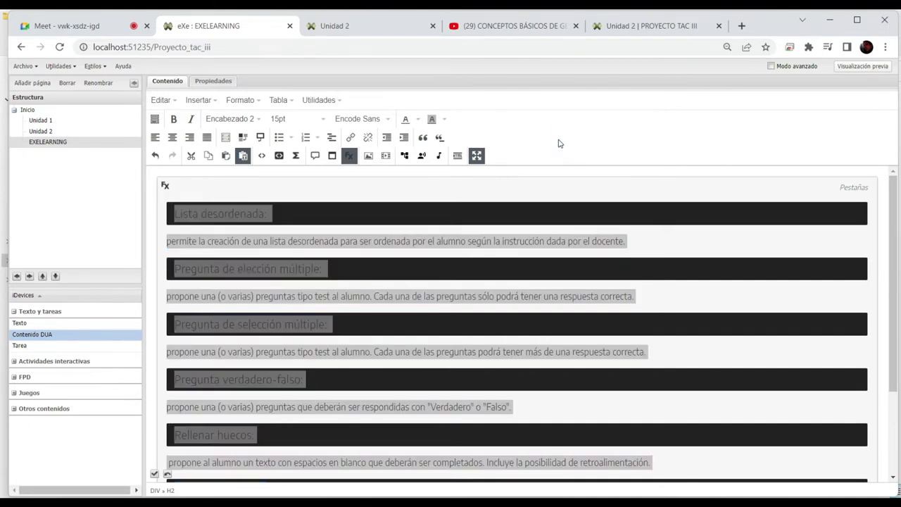
left_click(544, 238)
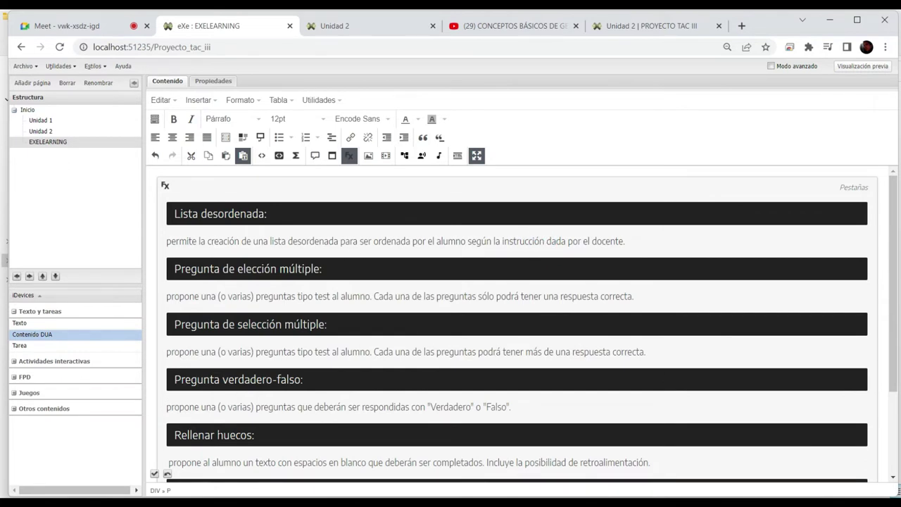
Save the "Actividades Interactivas:" iDevice and reopen it for editing
left_click(153, 474)
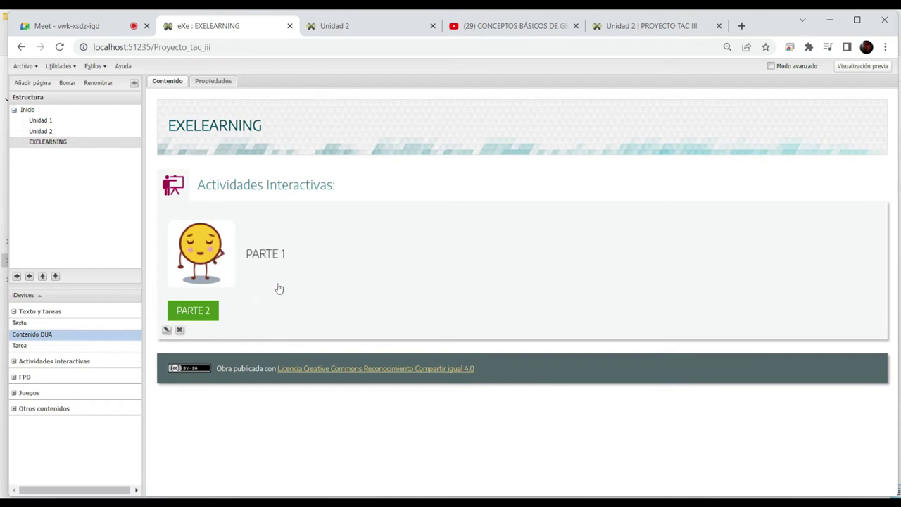
left_click(167, 330)
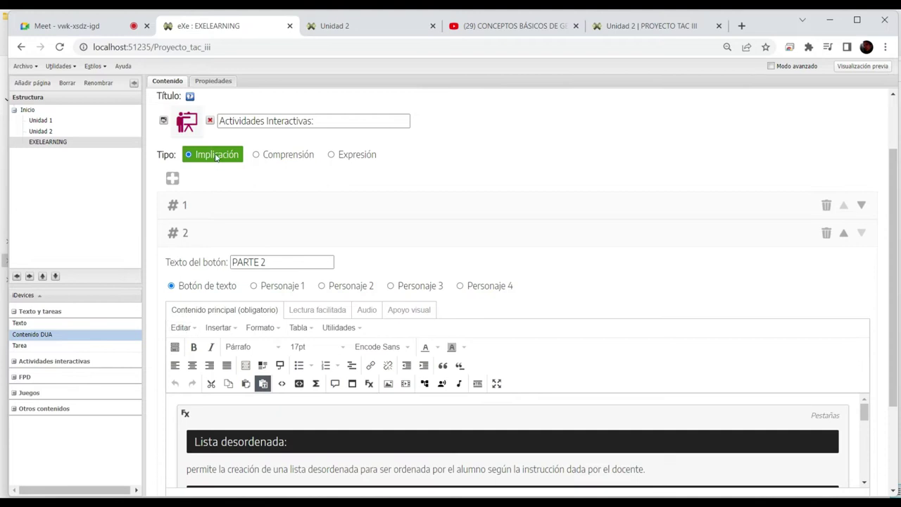
scroll(199, 226, "up", 1)
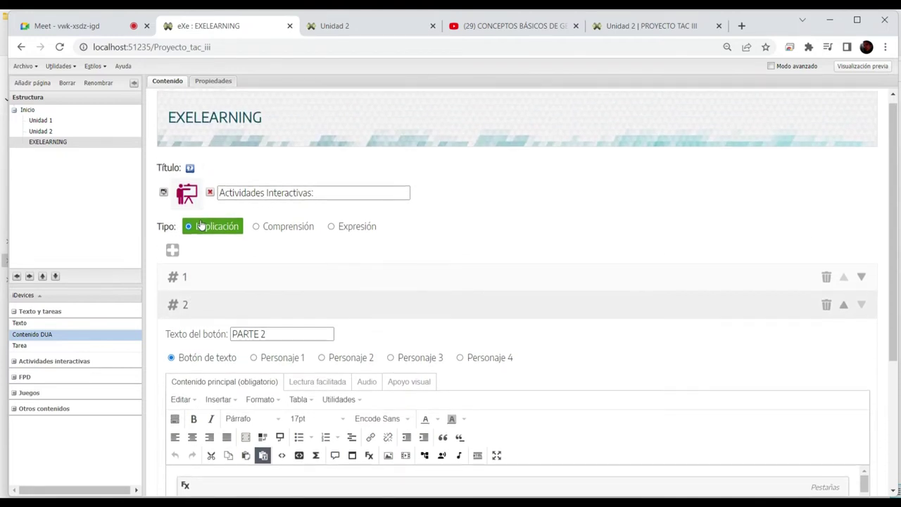
Add a third content block to the iDevice and set its button text to "PARTE 3"
left_click(172, 250)
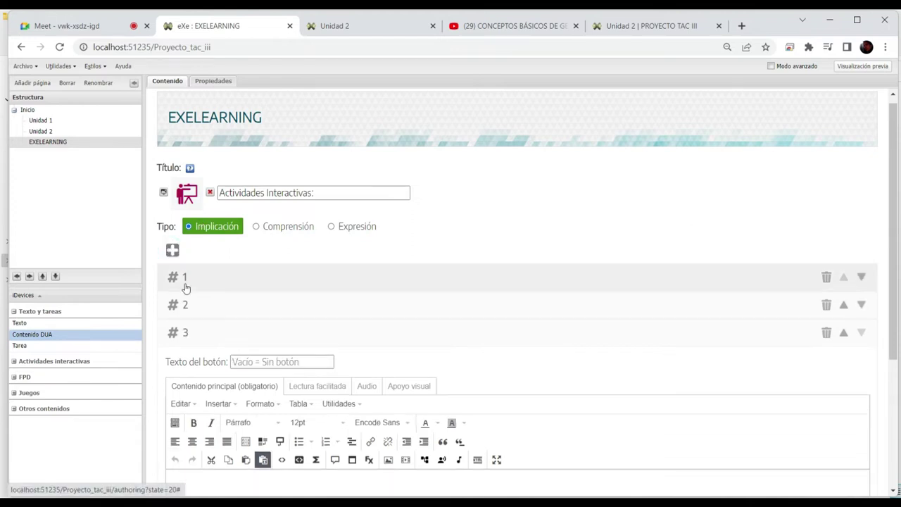
left_click(304, 362)
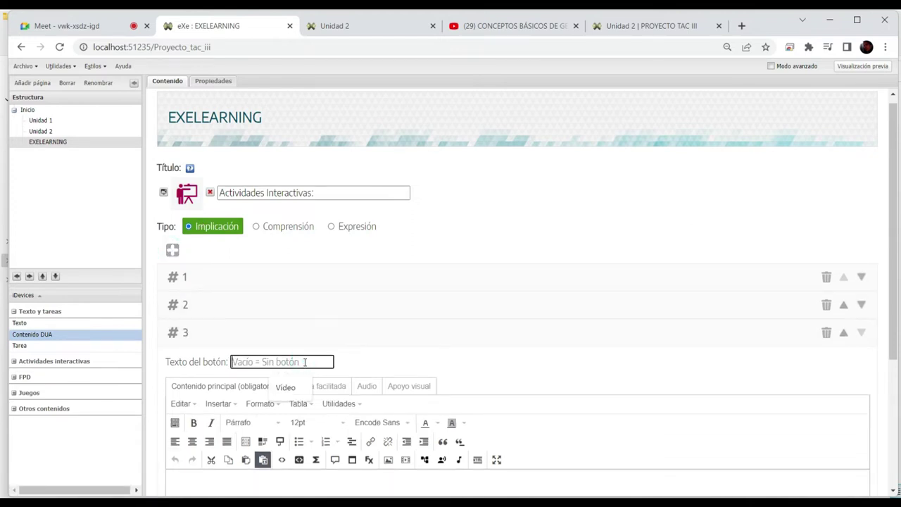
type("PARTE 3")
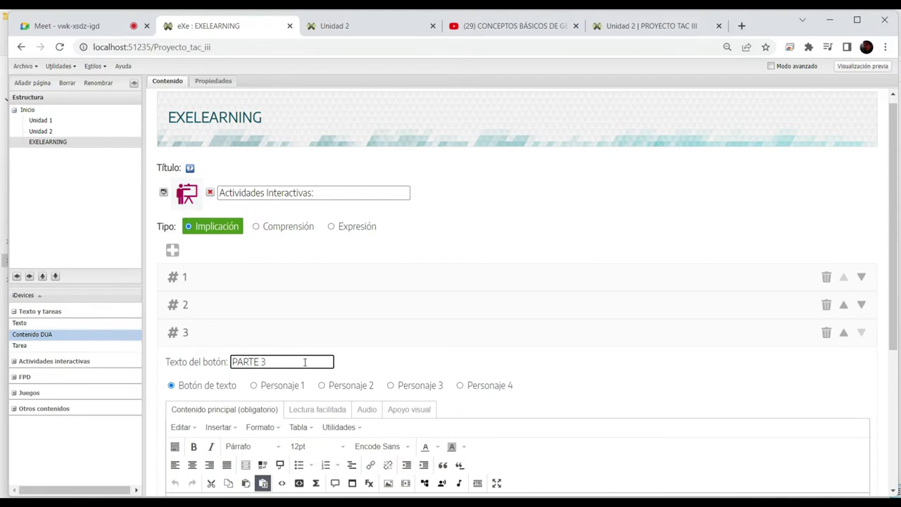
Insert a Paginación effect into the main content of the "PARTE 3" block
scroll(304, 362, "down", 4)
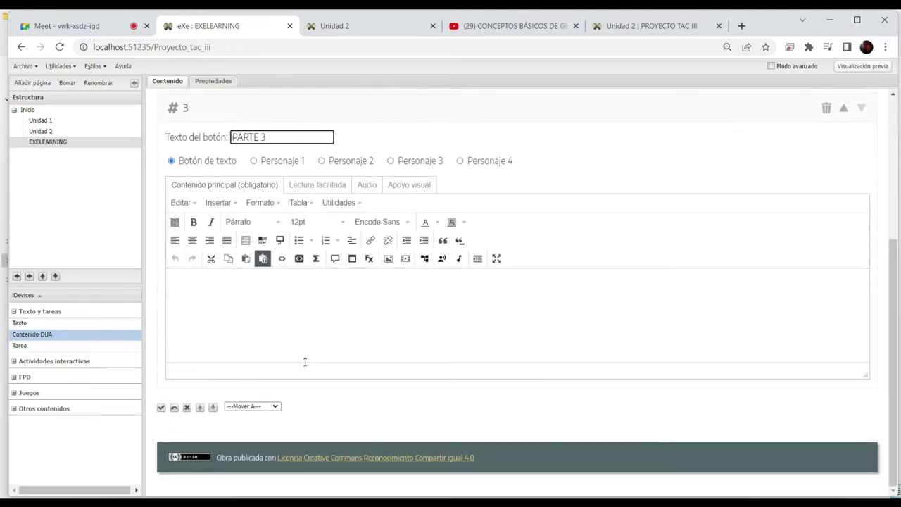
left_click(364, 277)
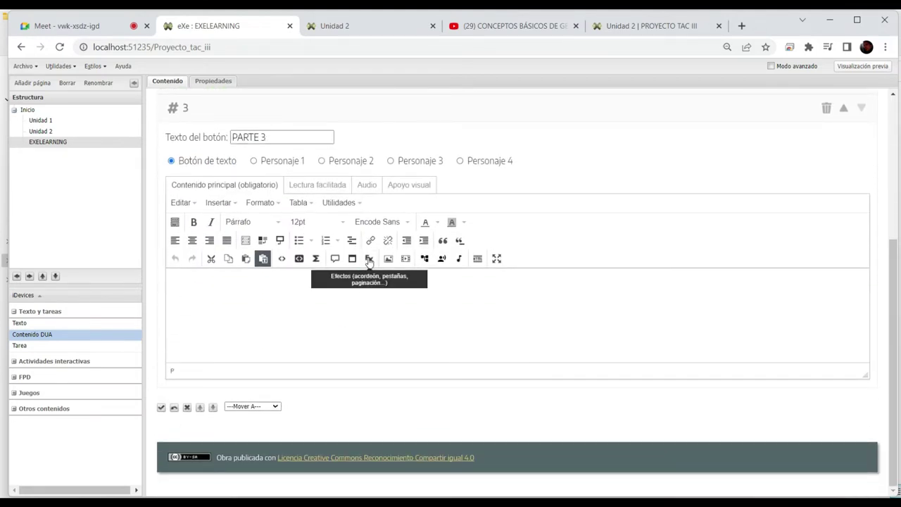
left_click(369, 259)
left_click(418, 256)
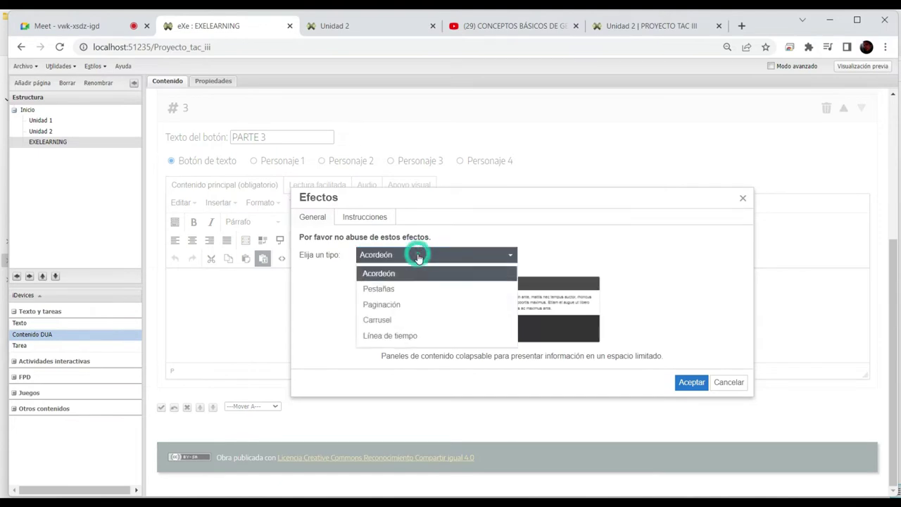
left_click(393, 305)
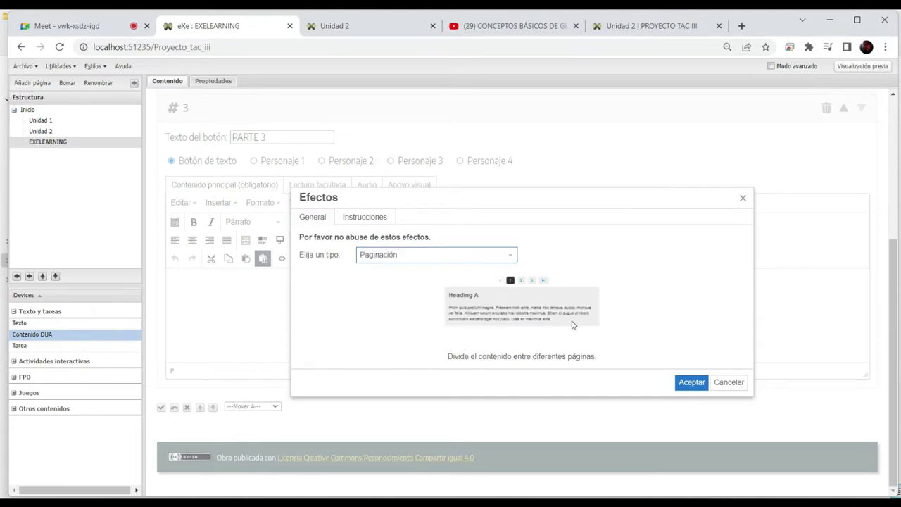
left_click(690, 381)
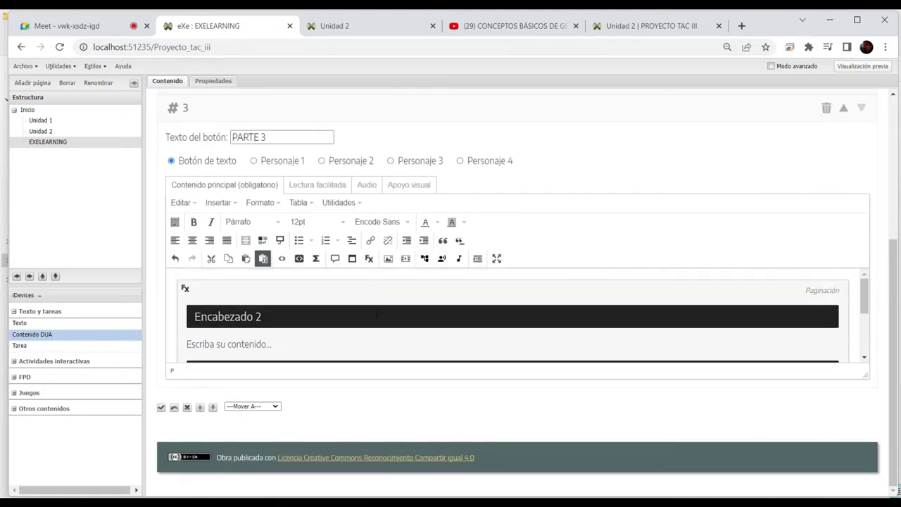
Replace the pagination effect's first sample heading with the copied list of interactive activity descriptions
left_click_drag(188, 316, 284, 292)
key("ctrl+v")
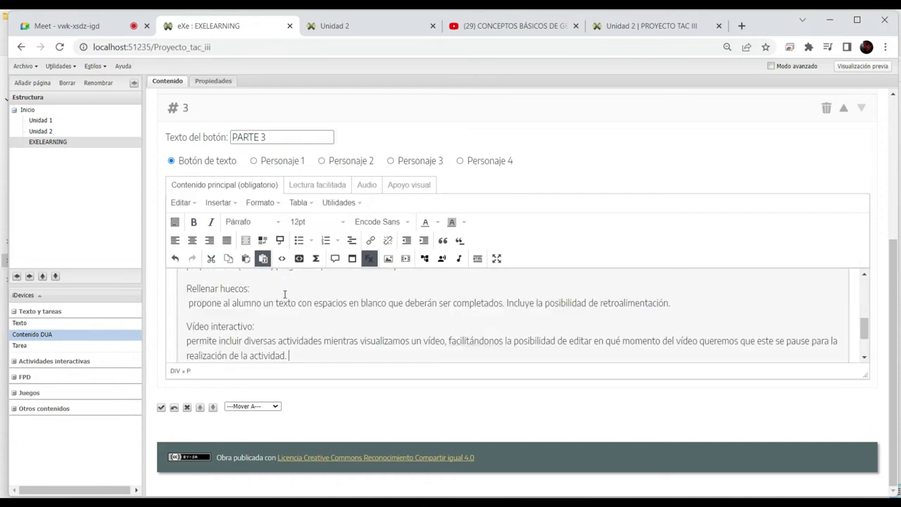
scroll(284, 294, "up", 8)
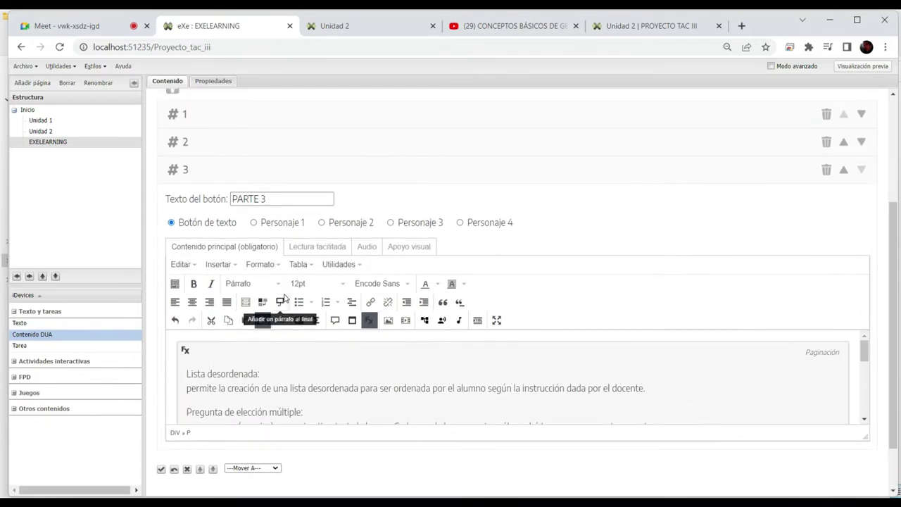
left_click_drag(264, 373, 186, 373)
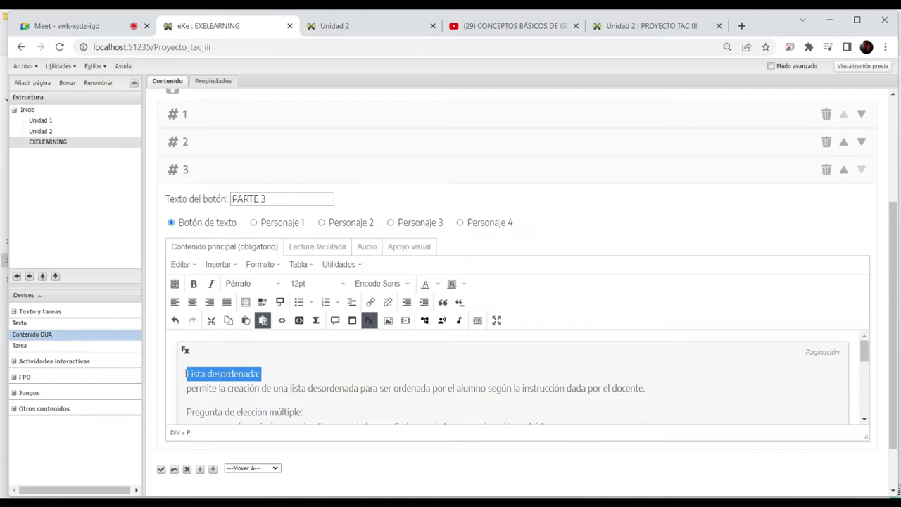
left_click(243, 284)
left_click(266, 346)
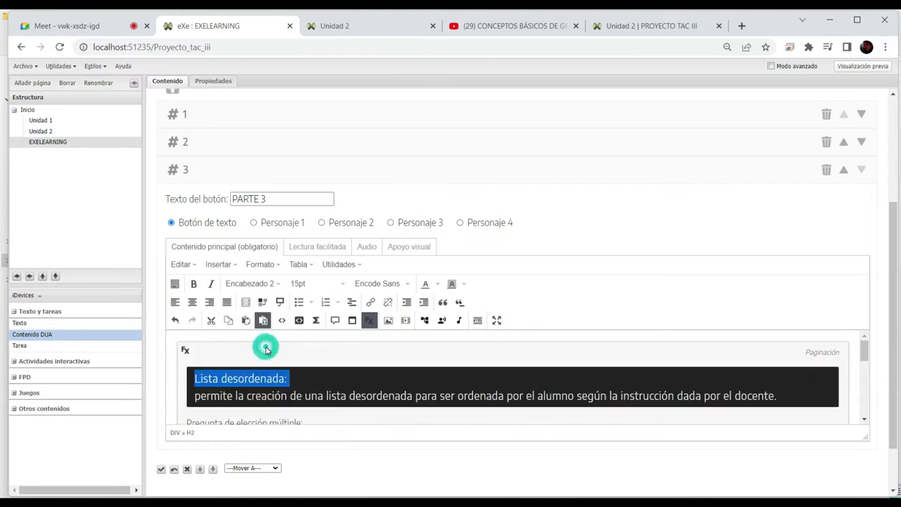
left_click(303, 378)
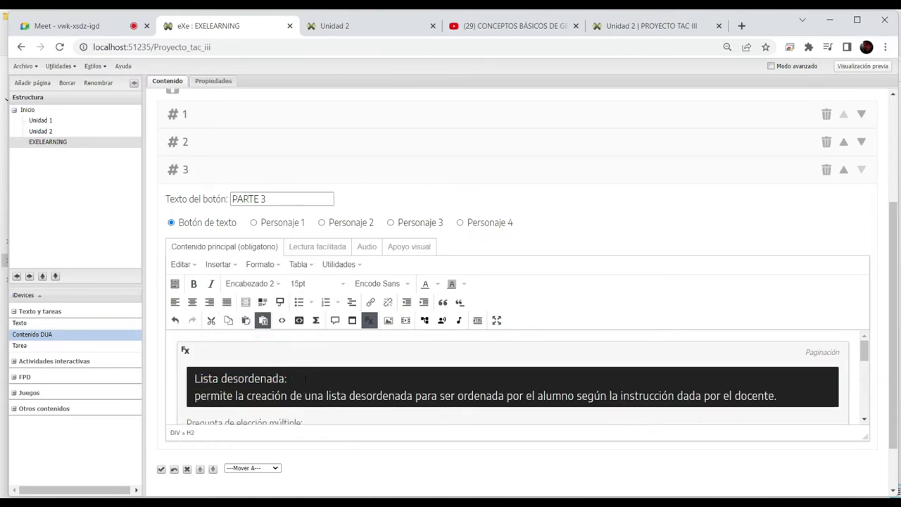
key("Return")
scroll(305, 378, "down", 1)
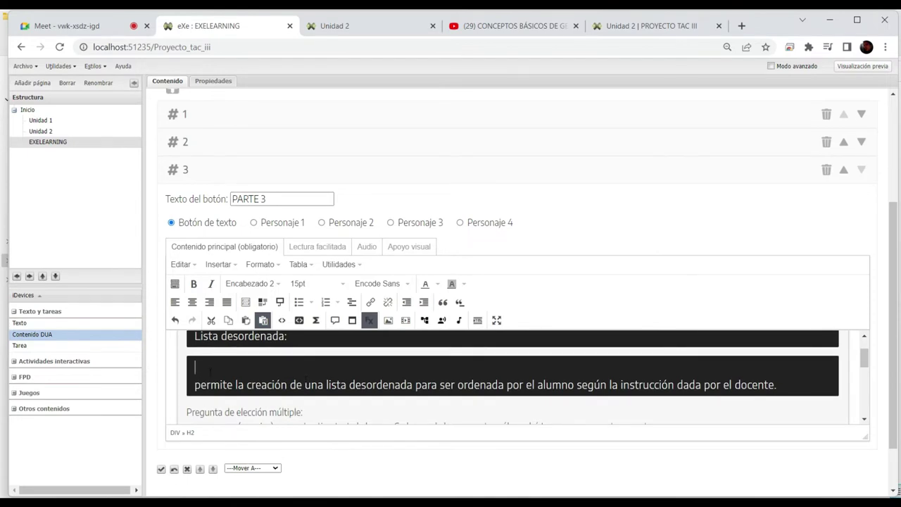
key("BackSpace")
key("ctrl+z")
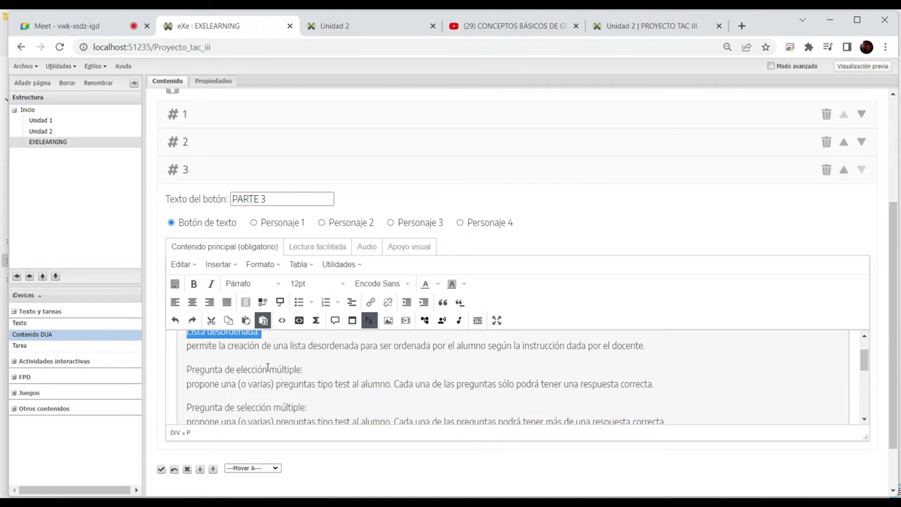
Separate "Lista desordenada:" from its description, format it as Encabezado 2 and remove the blank line below it
scroll(267, 368, "up", 1)
left_click(267, 368)
key("Return")
left_click_drag(268, 368, 184, 369)
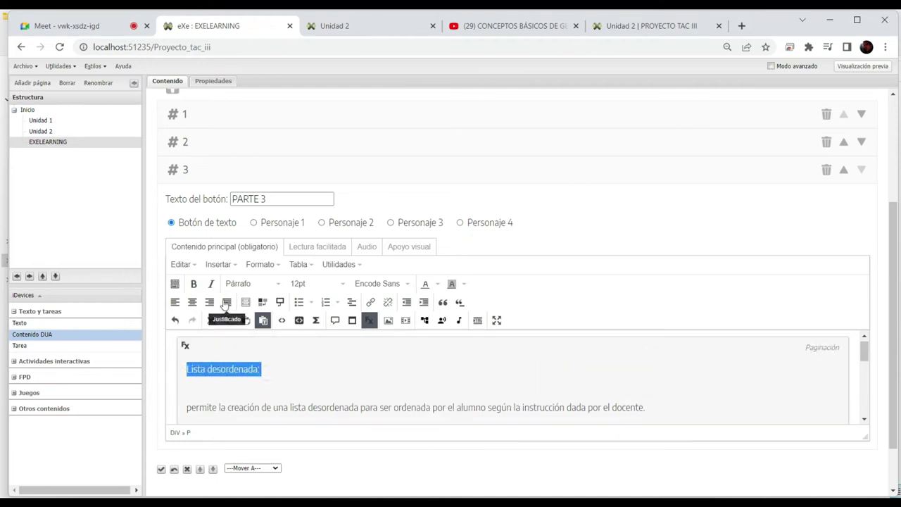
left_click(248, 284)
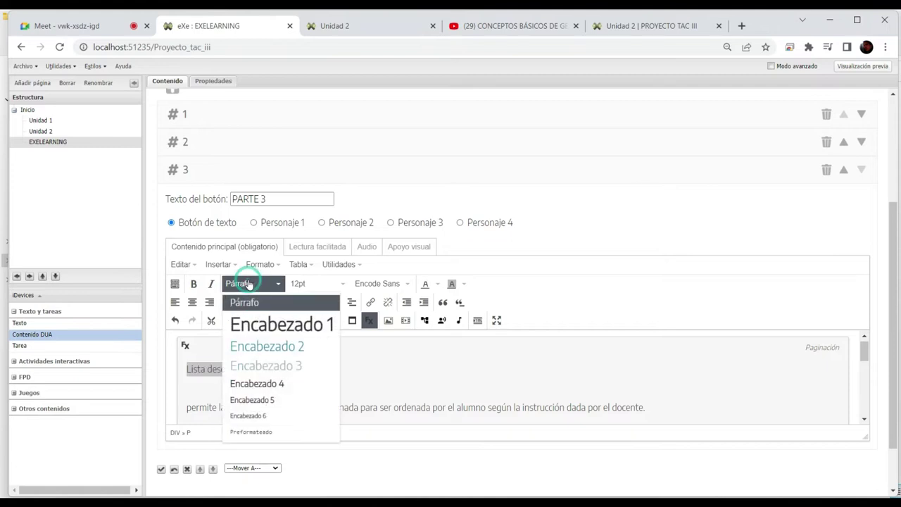
left_click(265, 346)
left_click(236, 399)
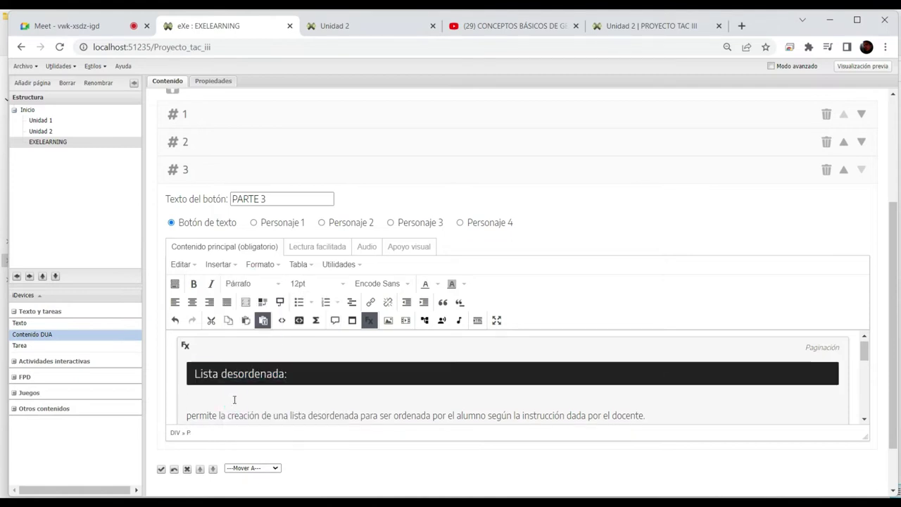
key("Delete")
Add an empty paragraph after the "Lista desordenada:" description
scroll(234, 401, "down", 1)
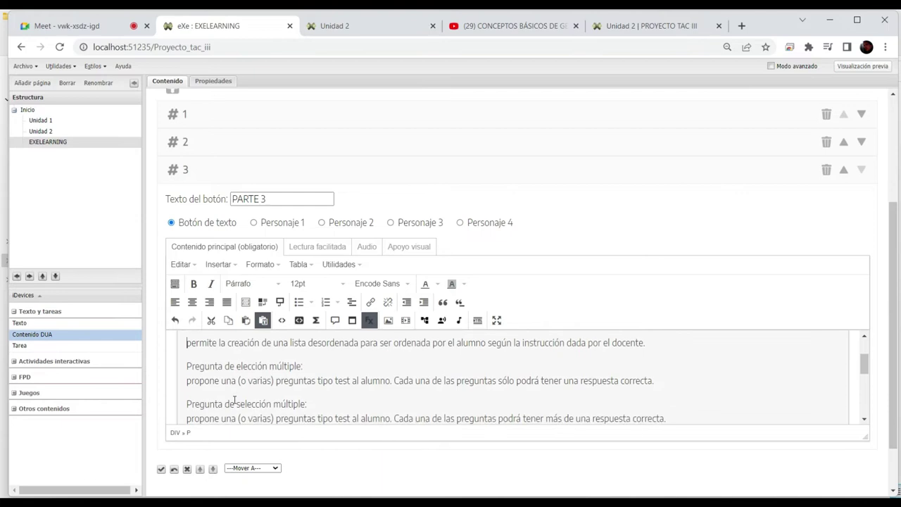
left_click(687, 347)
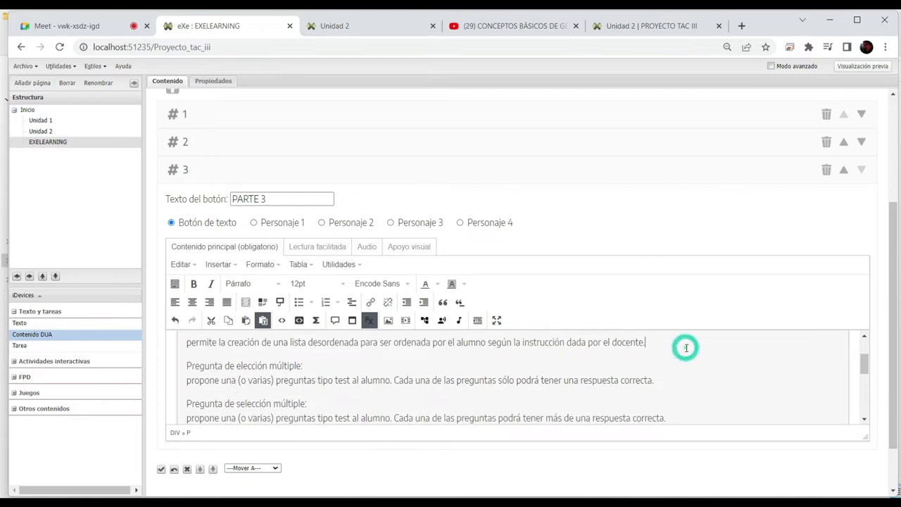
key("Return")
left_click_drag(307, 390, 185, 388)
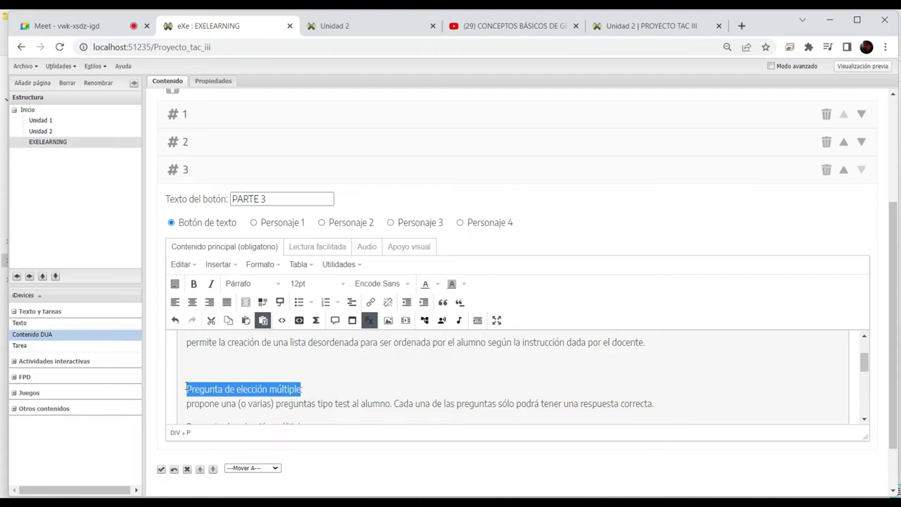
left_click(273, 283)
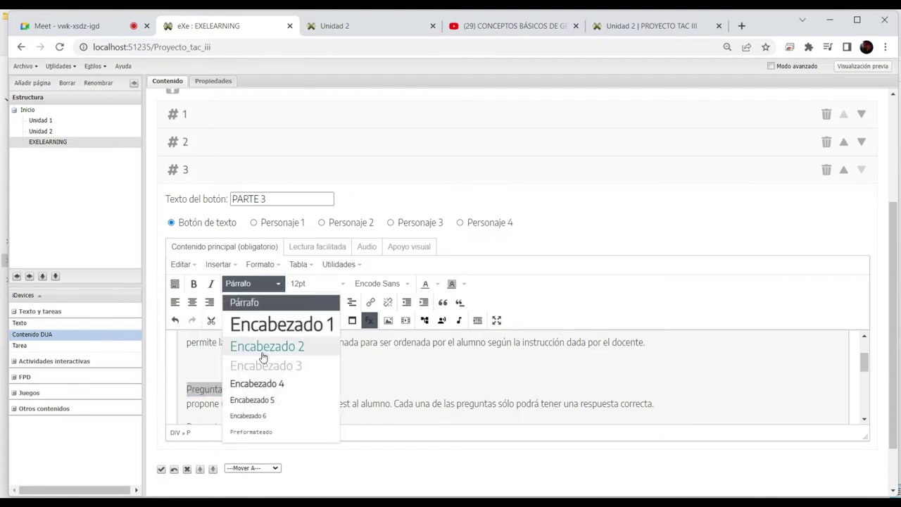
left_click(262, 345)
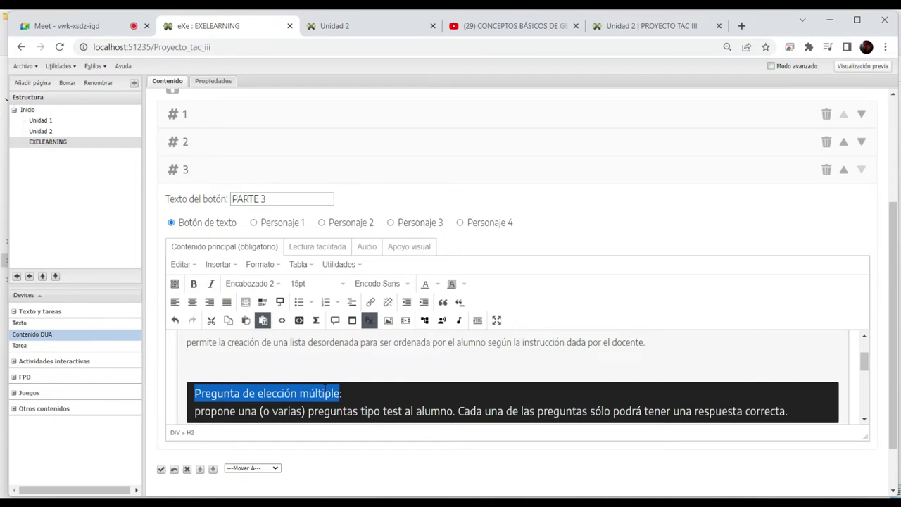
key("ctrl+z")
Separate "Pregunta de elección múltiple:" from its description, format it as Encabezado 2 and remove the blank line below it
left_click(339, 392)
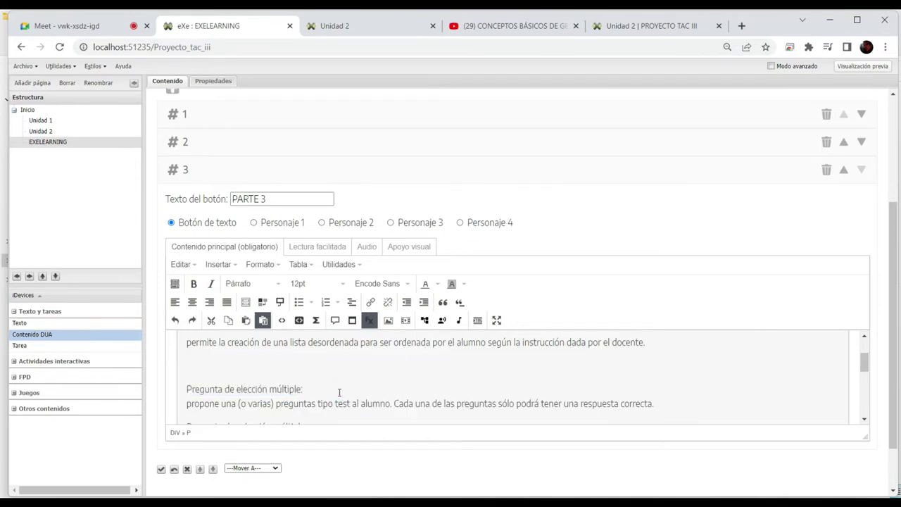
key("Return")
scroll(339, 392, "down", 1)
left_click_drag(316, 348, 183, 350)
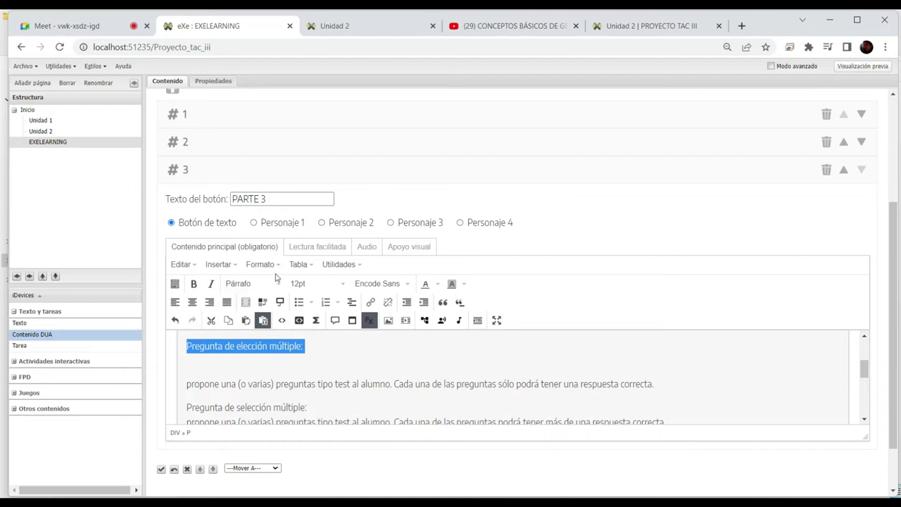
left_click(255, 284)
left_click(261, 346)
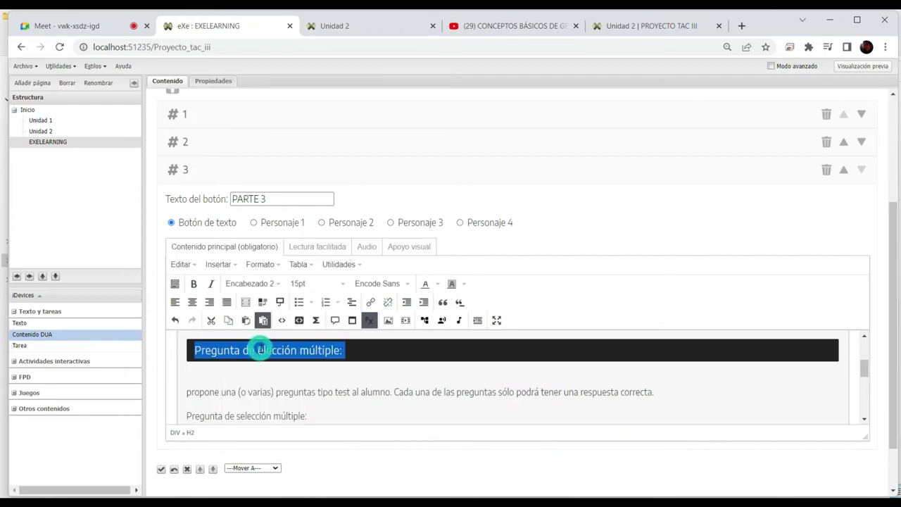
left_click(263, 378)
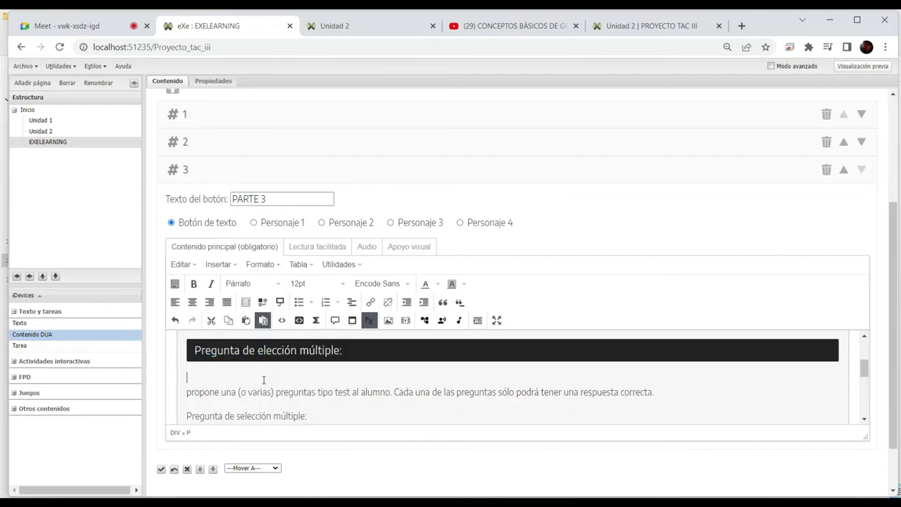
key("Delete")
Separate "Pregunta de selección múltiple:" from its description, format it as Encabezado 2 and remove the blank line below it
left_click(321, 399)
key("Return")
left_click_drag(314, 396, 186, 395)
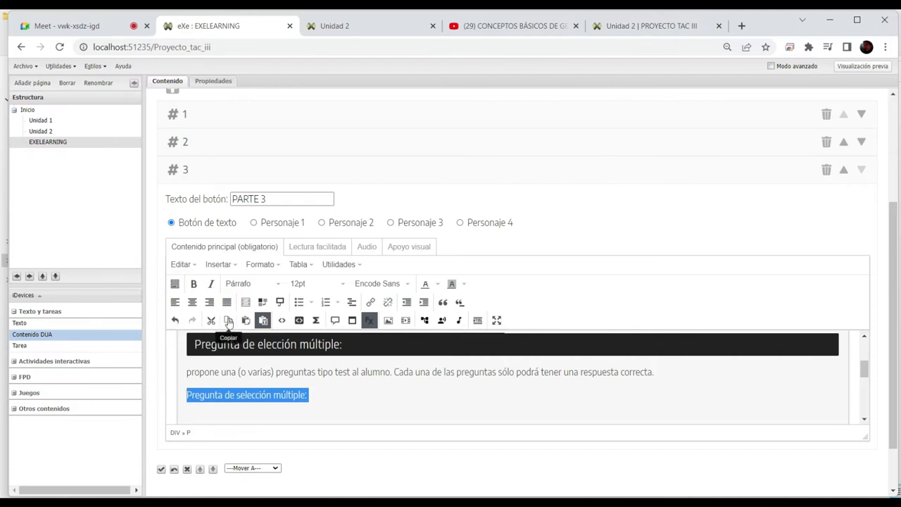
left_click(246, 284)
left_click(267, 343)
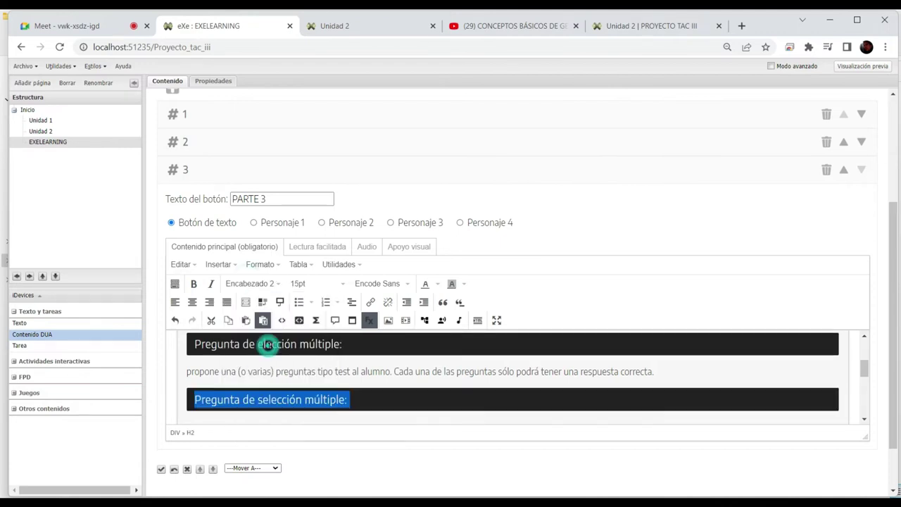
scroll(285, 414, "down", 2)
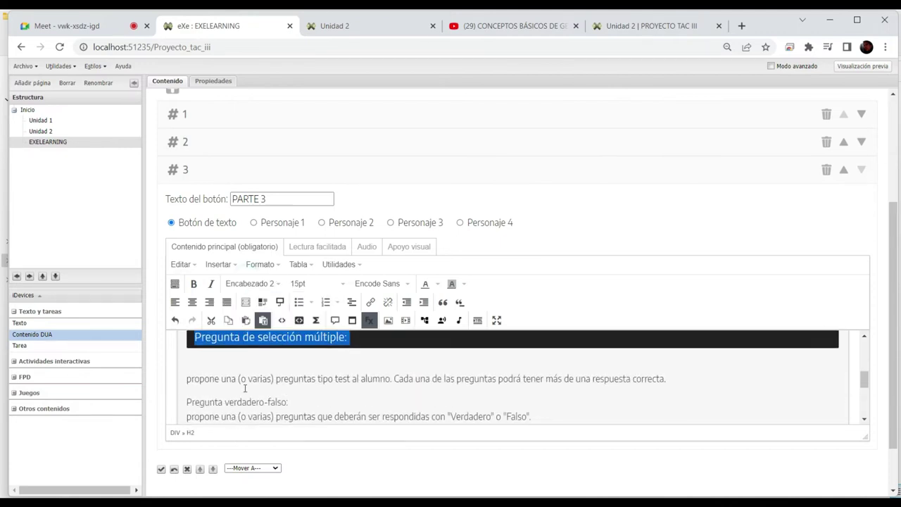
left_click(225, 363)
key("Delete")
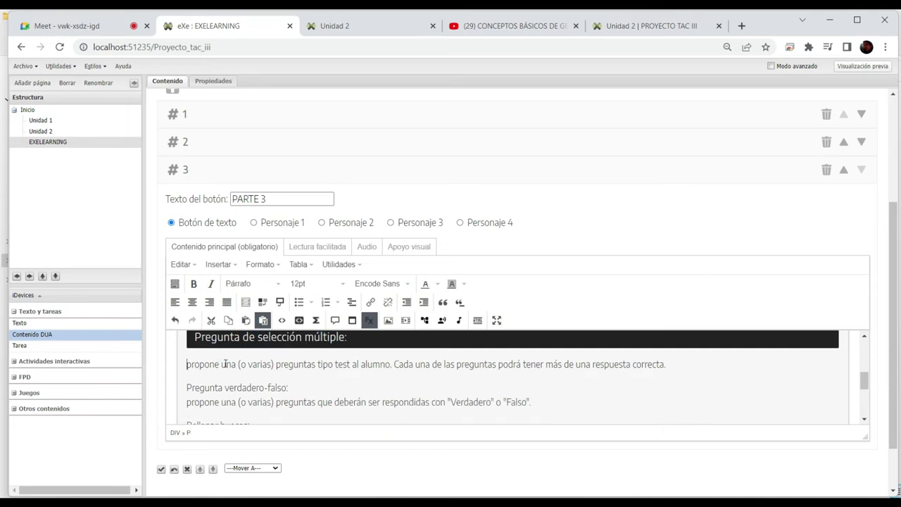
Separate "Pregunta verdadero-falso:" from its description, format it as Encabezado 2 and remove the blank line below it
left_click(310, 387)
key("Return")
left_click_drag(307, 387, 181, 390)
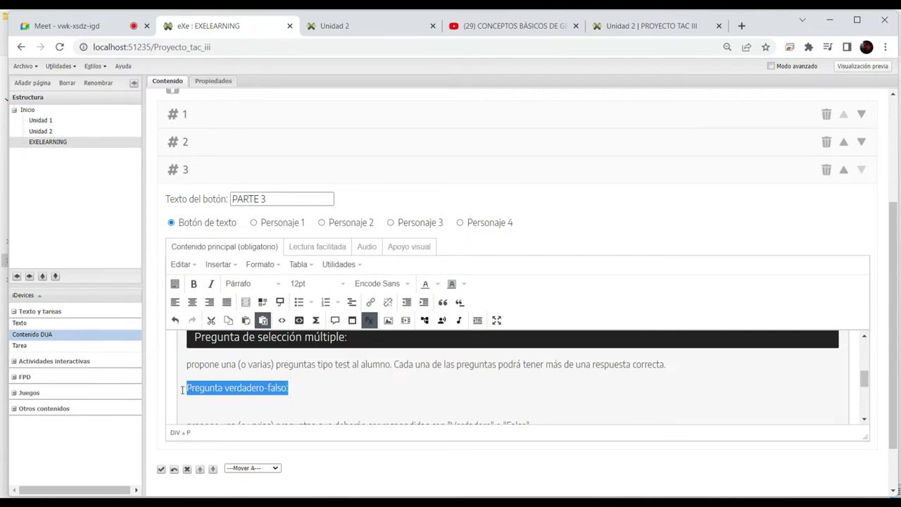
left_click(262, 283)
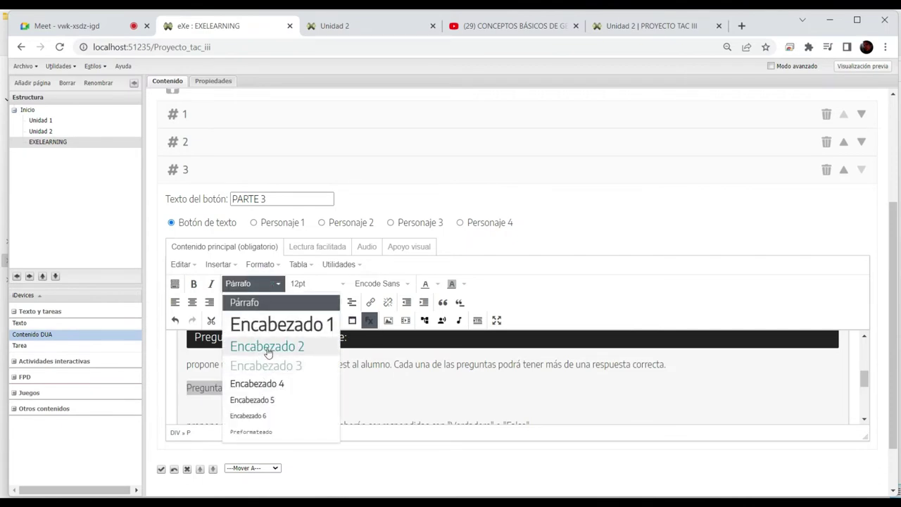
left_click(264, 346)
left_click(314, 413)
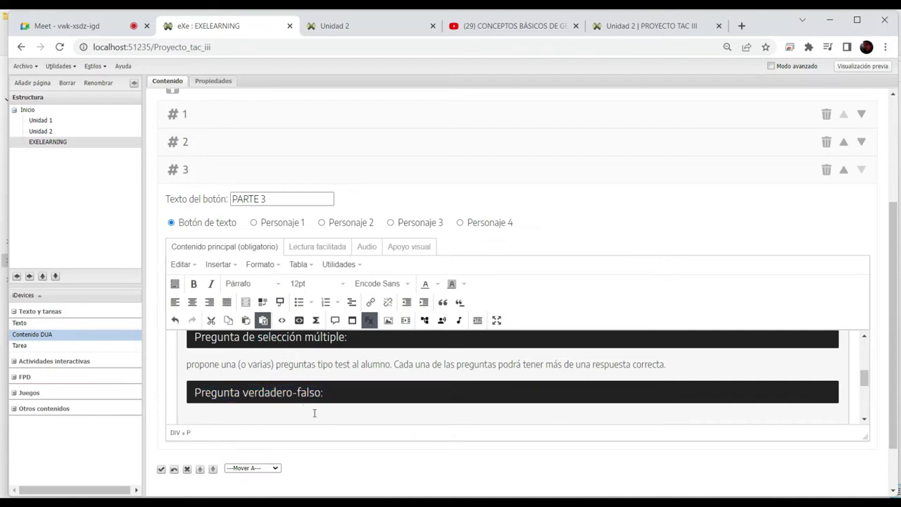
key("ctrl+v")
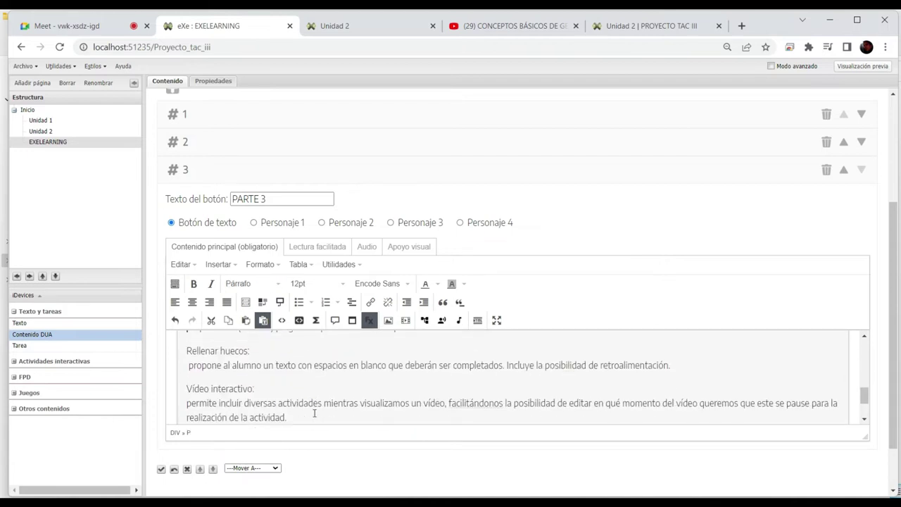
Separate "Rellenar huecos:" from its description, format it as Encabezado 2 and remove the blank line below it
left_click(256, 350)
key("Return")
left_click_drag(258, 352, 183, 350)
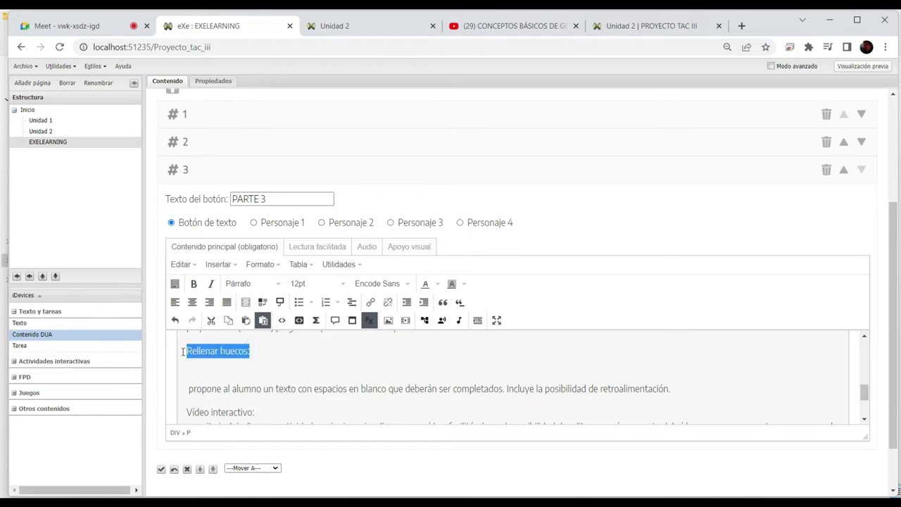
left_click(260, 264)
left_click(260, 264)
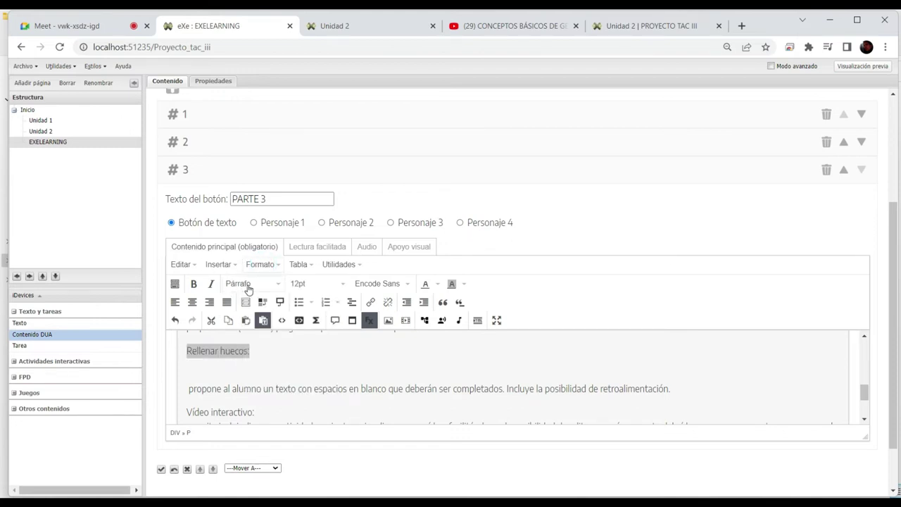
left_click(248, 284)
left_click(258, 345)
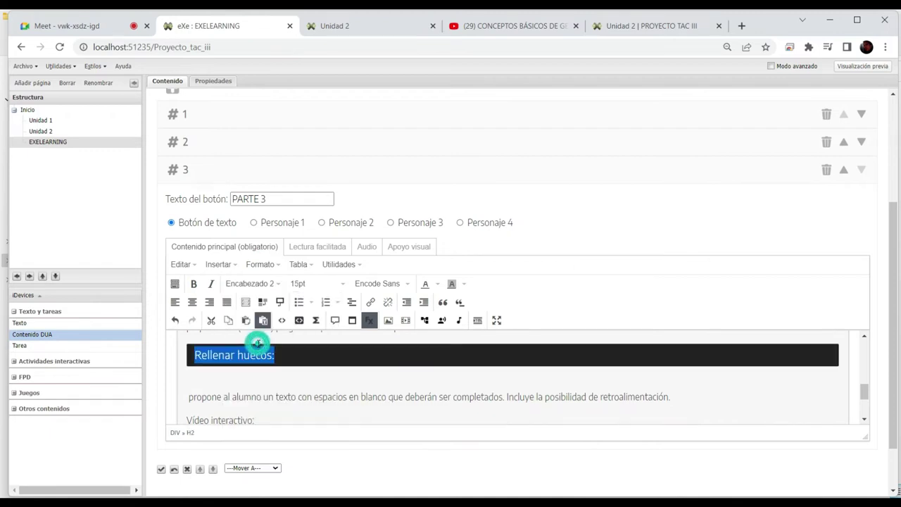
left_click(237, 377)
key("Delete")
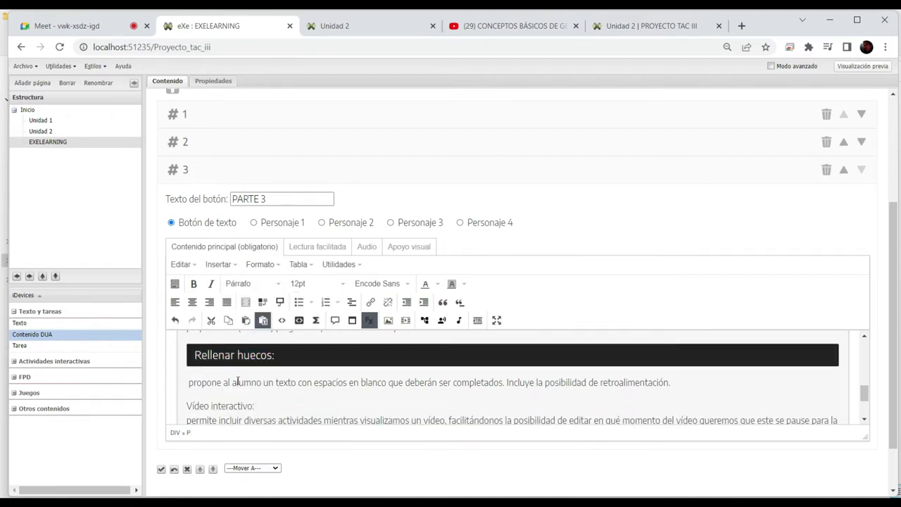
Separate "Vídeo interactivo:" from its description, format it as Encabezado 2 and remove the blank line below it
scroll(237, 380, "down", 2)
left_click(265, 350)
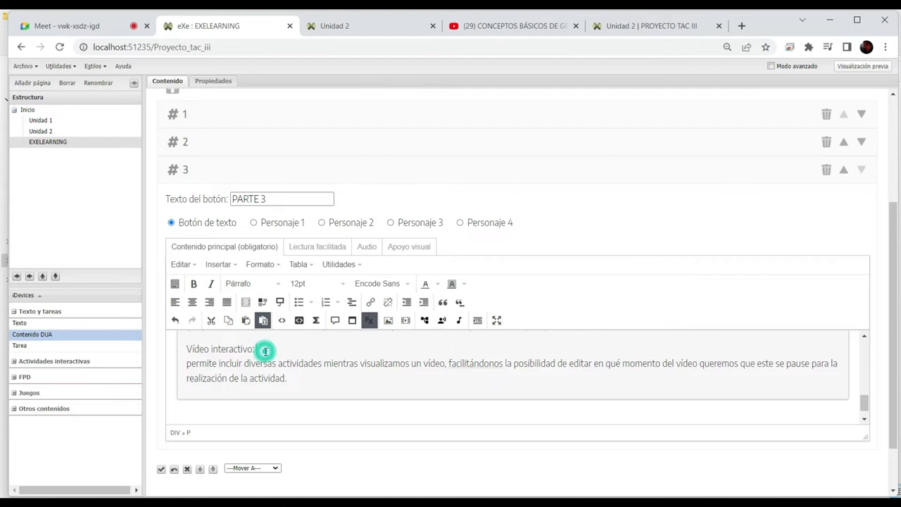
key("Return")
left_click_drag(266, 351, 185, 347)
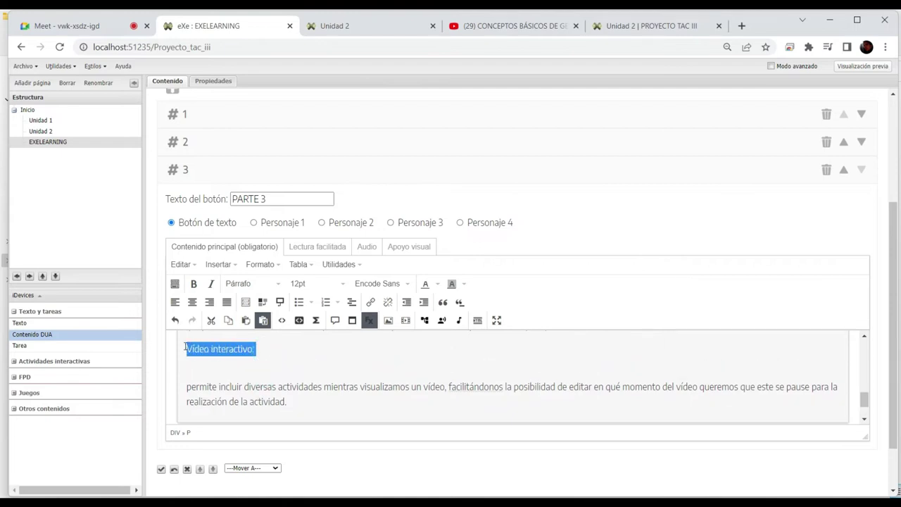
left_click(251, 283)
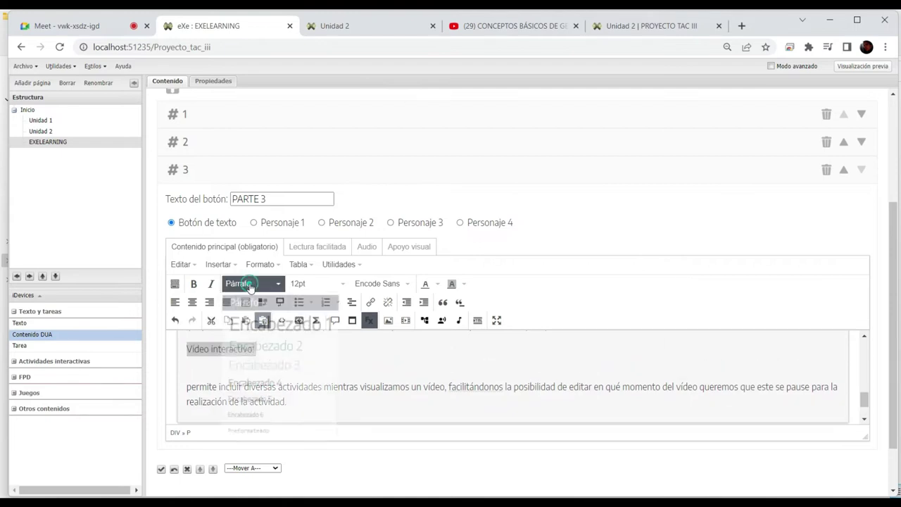
left_click(261, 346)
left_click(228, 378)
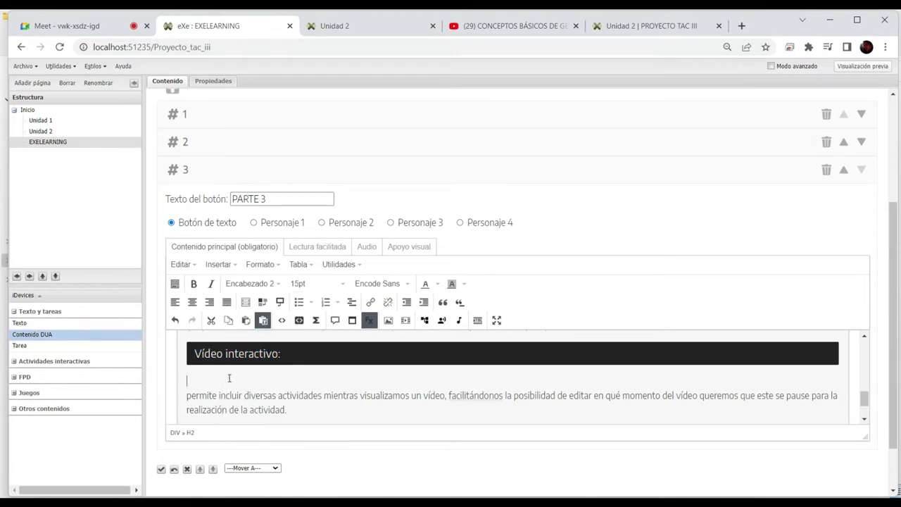
key("Delete")
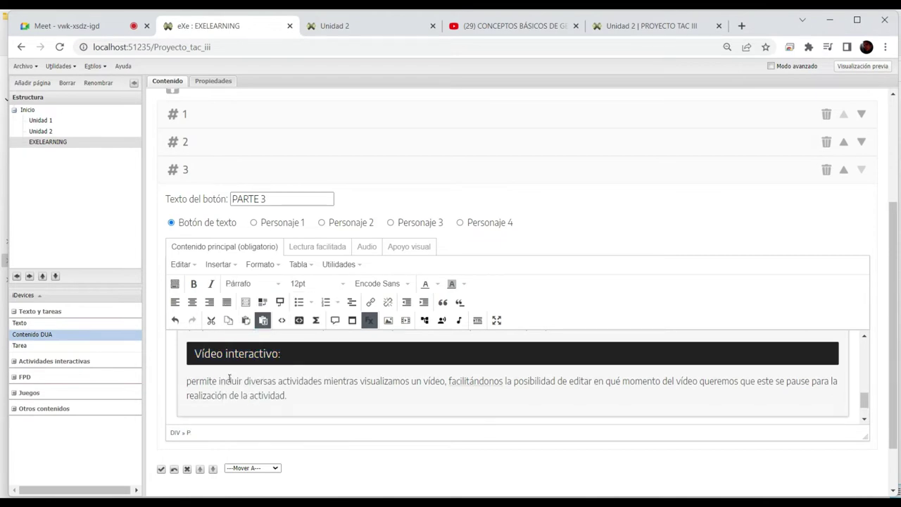
Save the "Actividades Interactivas:" iDevice and reopen it for editing to check the PARTE 3 headings
scroll(228, 378, "down", 1)
left_click(160, 468)
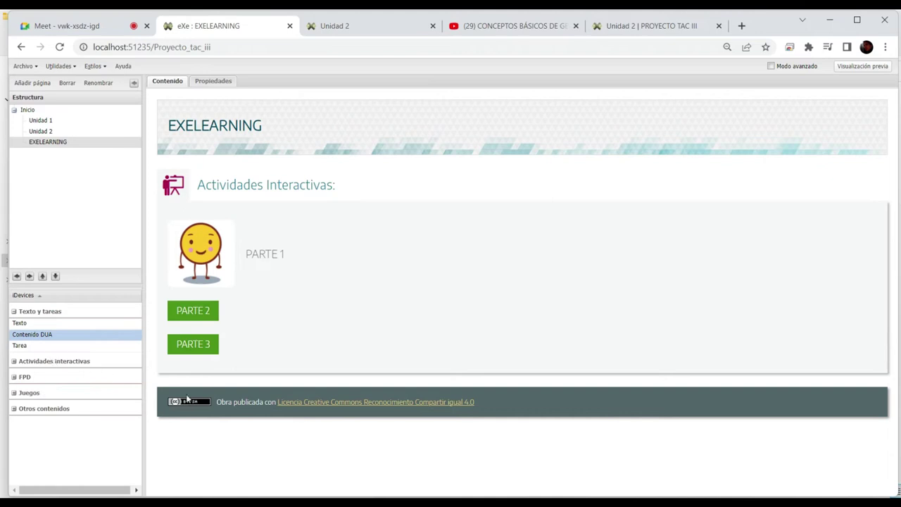
mouse_move(284, 333)
left_click(167, 363)
scroll(300, 337, "down", 3)
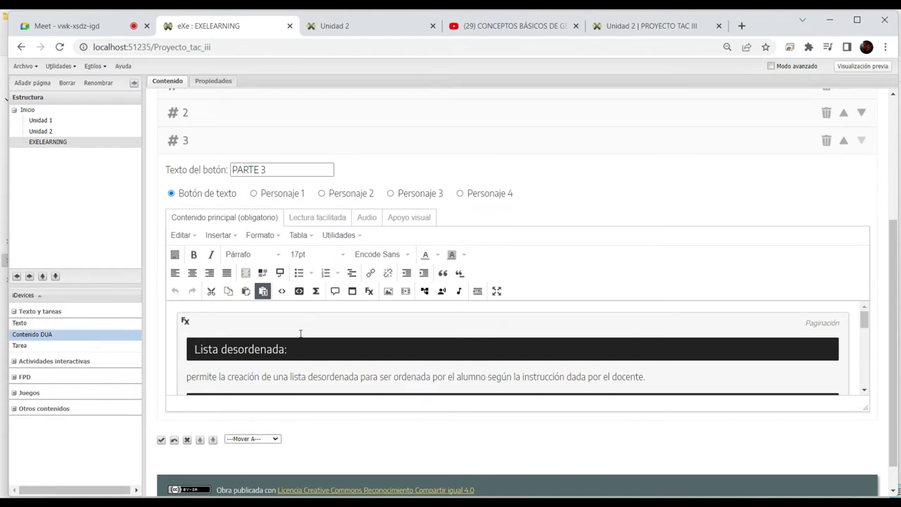
scroll(301, 334, "down", 2)
scroll(300, 334, "up", 1)
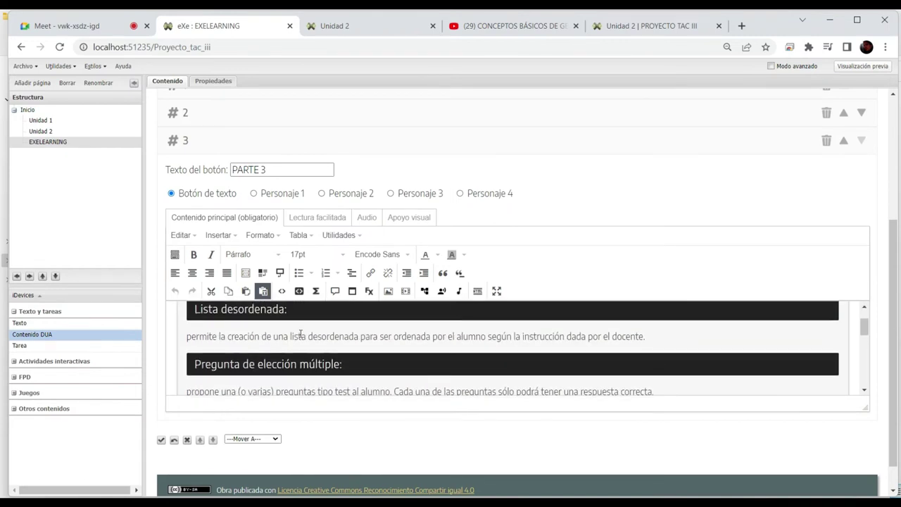
scroll(318, 120, "up", 3)
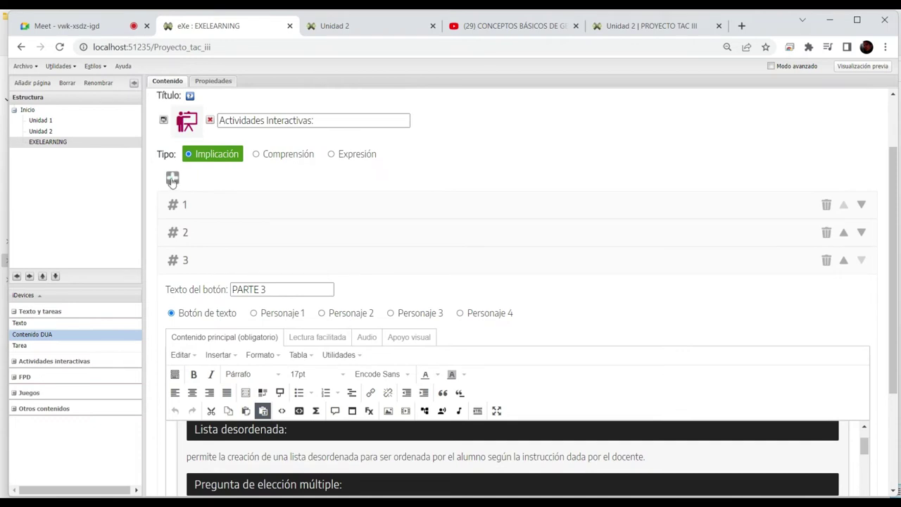
Add a fourth content block to the iDevice with the button text "PRESENTACION"
left_click(173, 180)
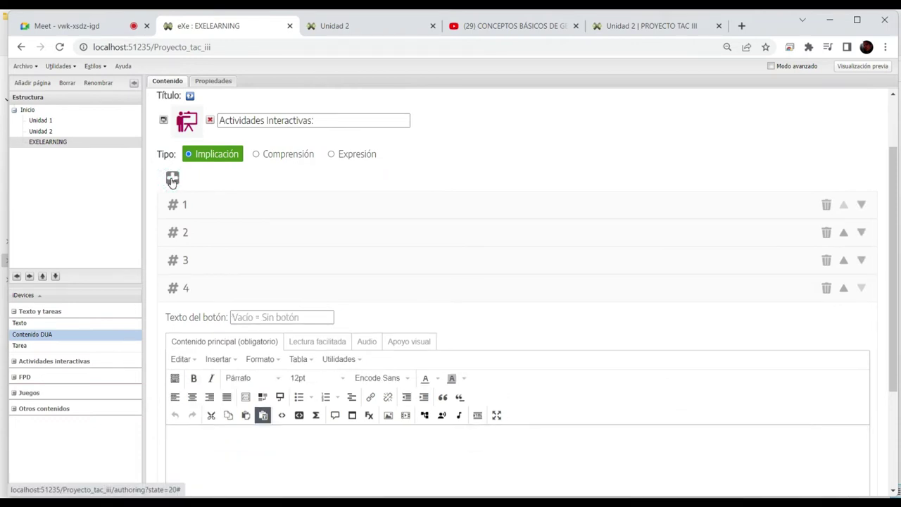
left_click(264, 318)
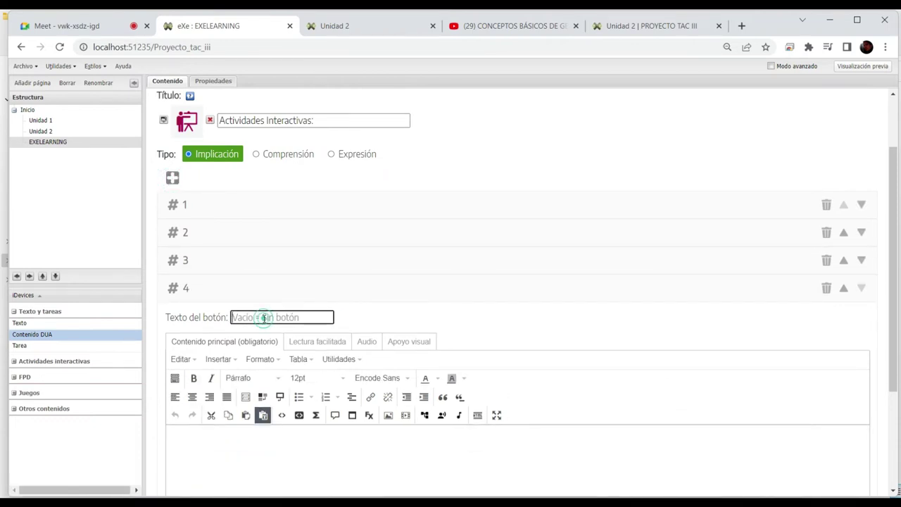
type("PRE")
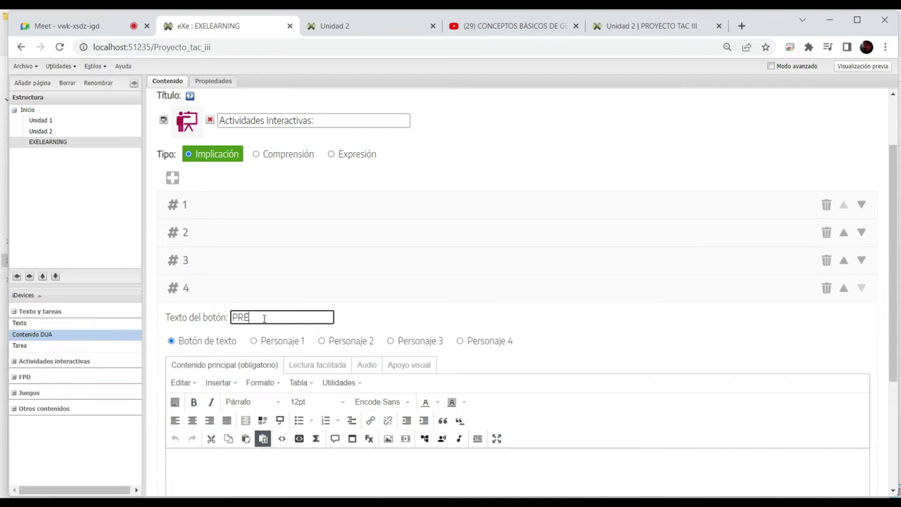
type("SENTACION")
scroll(264, 319, "down", 3)
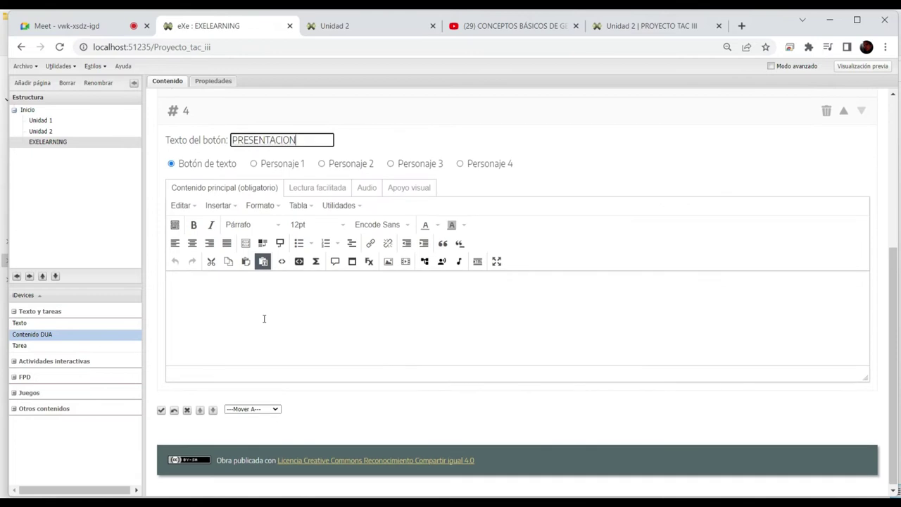
Insert a Carrusel effect into the main content of the PRESENTACION block
left_click(264, 318)
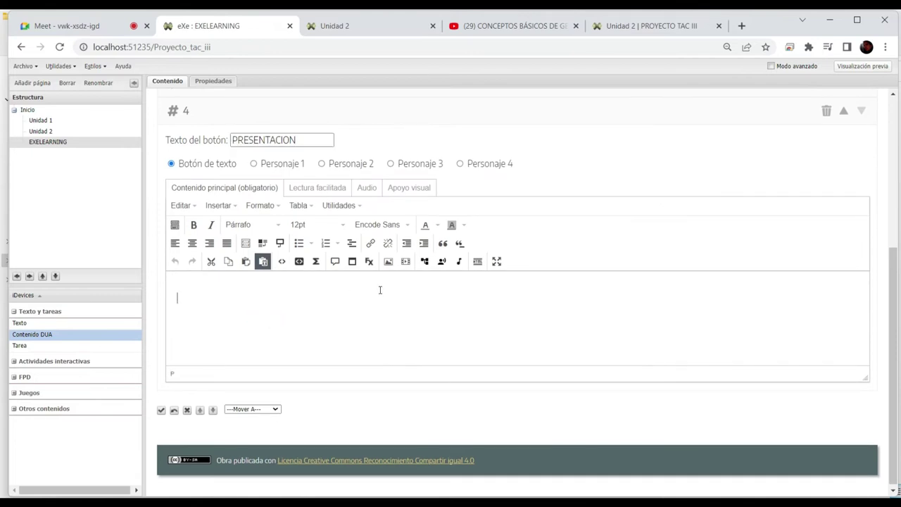
left_click(316, 262)
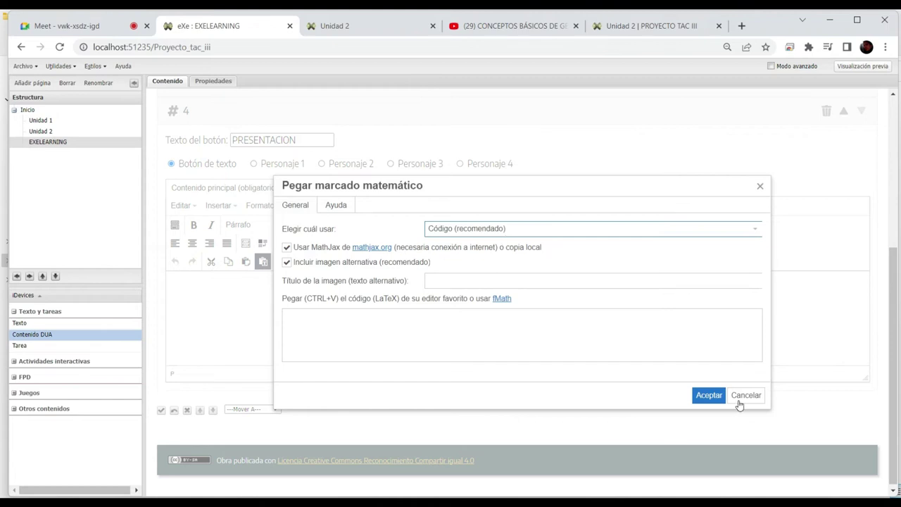
left_click(737, 398)
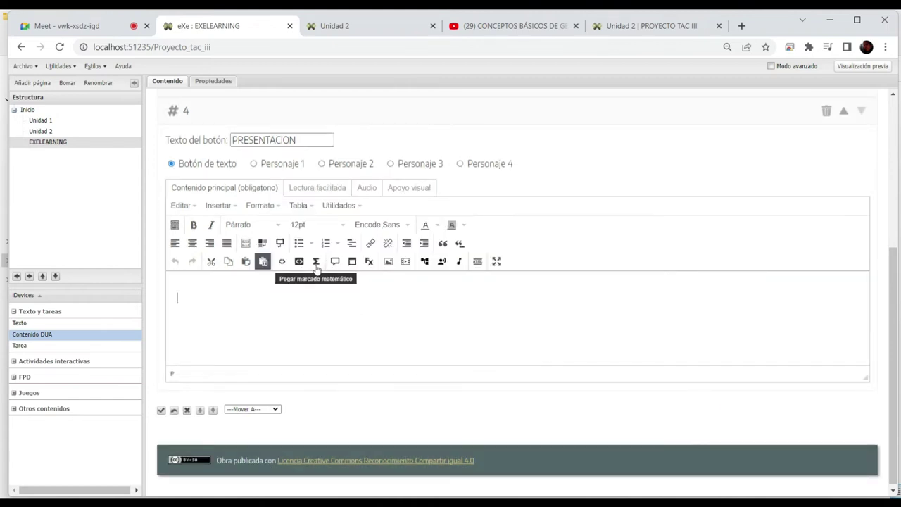
left_click(368, 262)
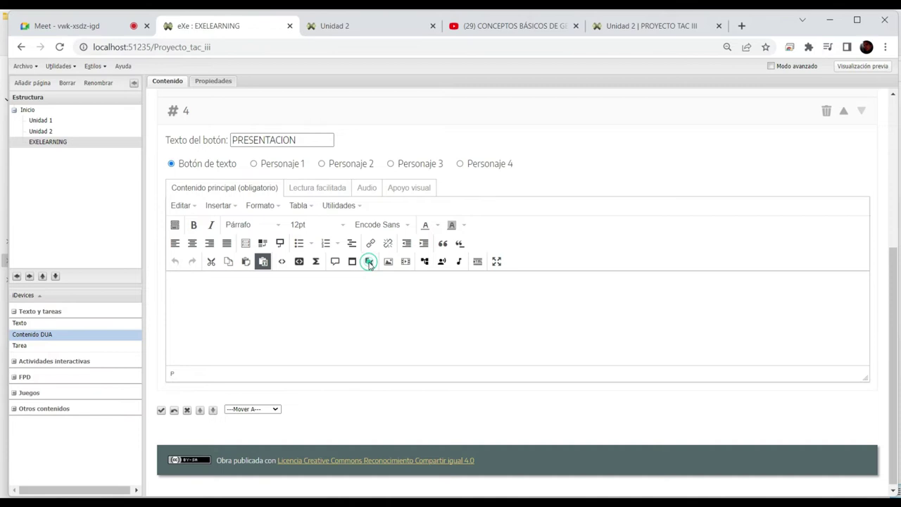
left_click(458, 255)
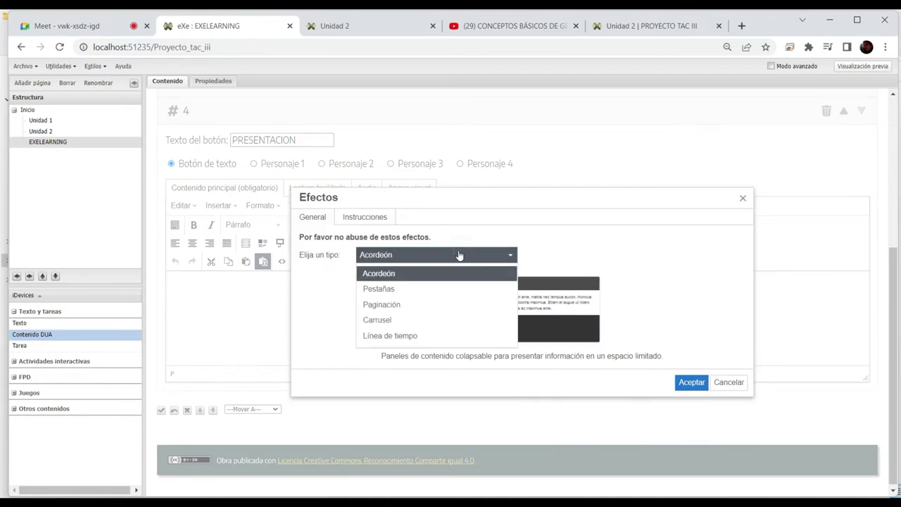
left_click(386, 321)
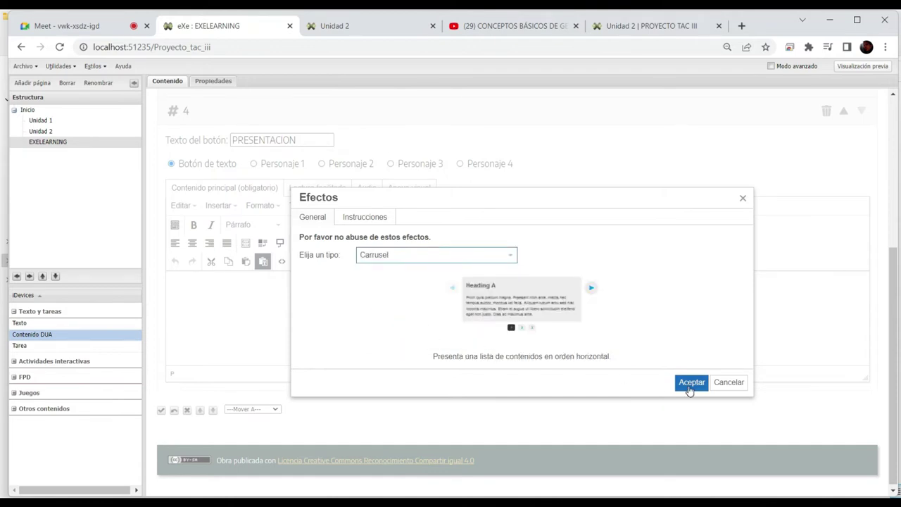
left_click(690, 384)
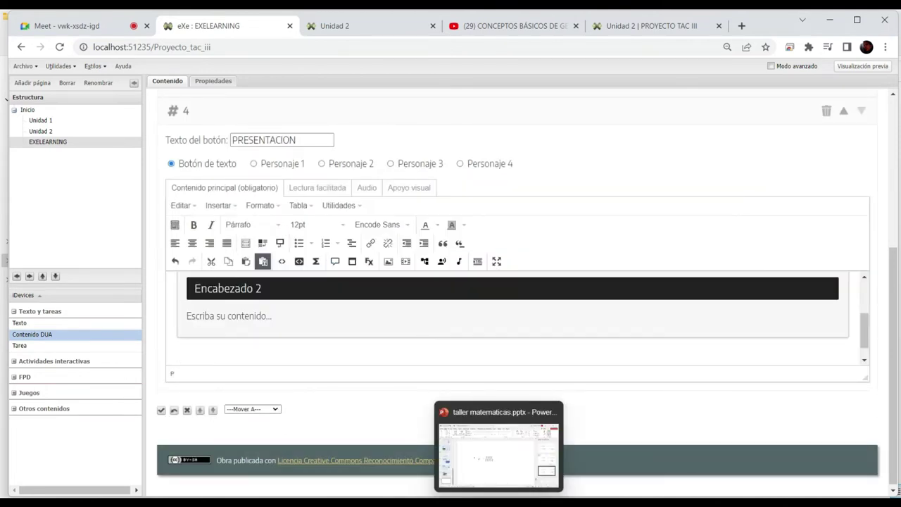
Switch to PowerPoint and look through the slides of taller matematicas.pptx
left_click(498, 502)
scroll(59, 215, "up", 10)
scroll(59, 214, "down", 5)
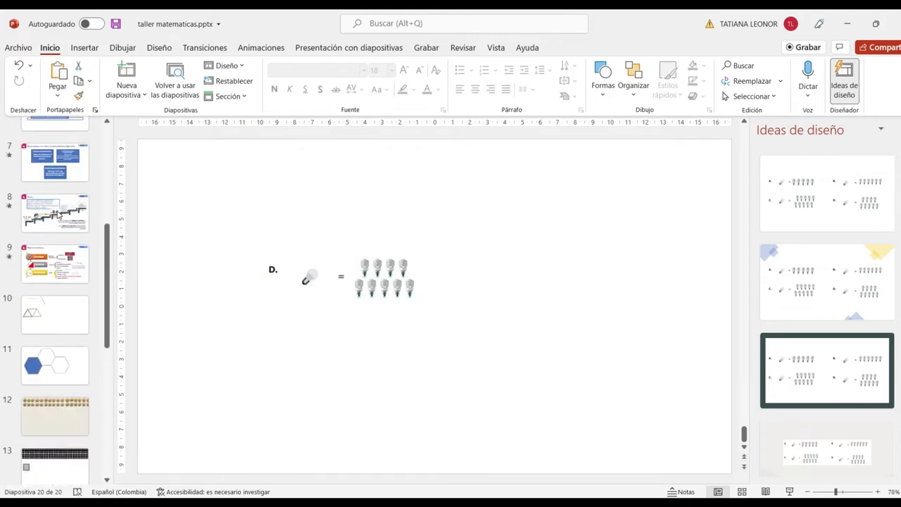
scroll(59, 215, "down", 5)
left_click(59, 211)
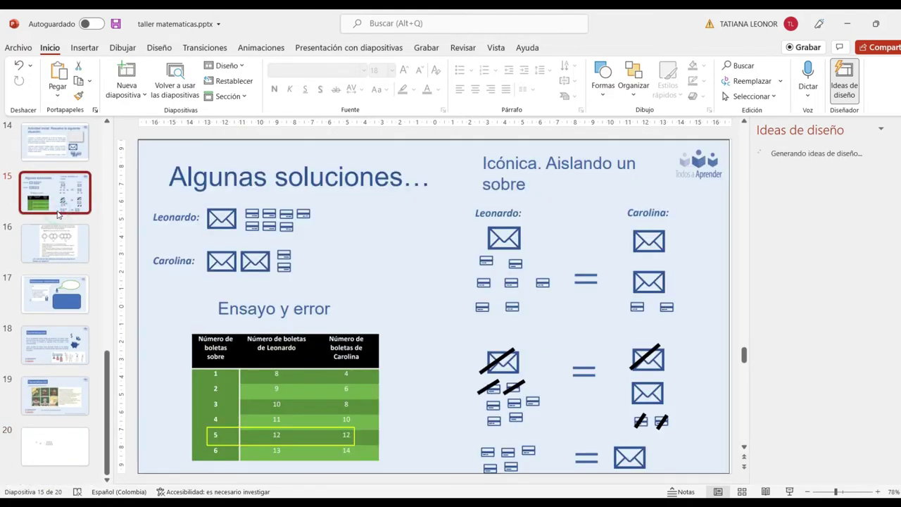
scroll(58, 215, "up", 4)
left_click(59, 215)
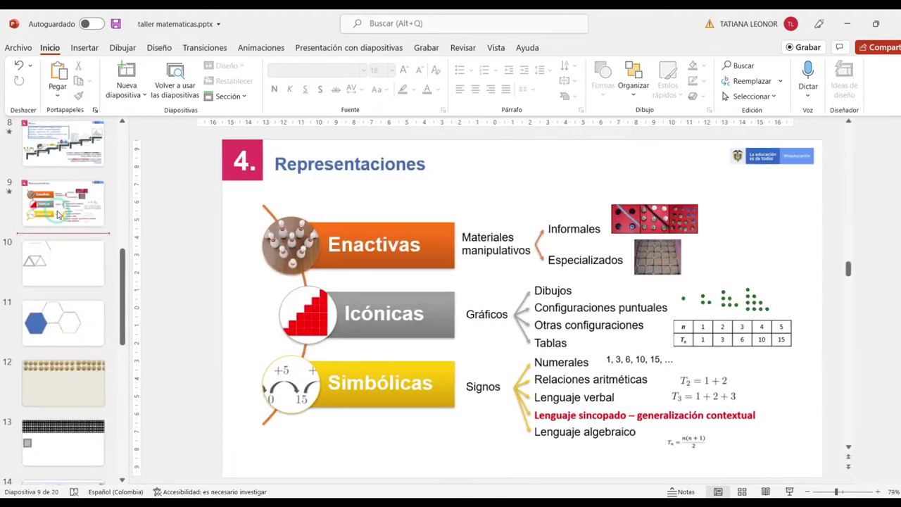
scroll(60, 204, "up", 4)
left_click(55, 172)
scroll(55, 172, "up", 3)
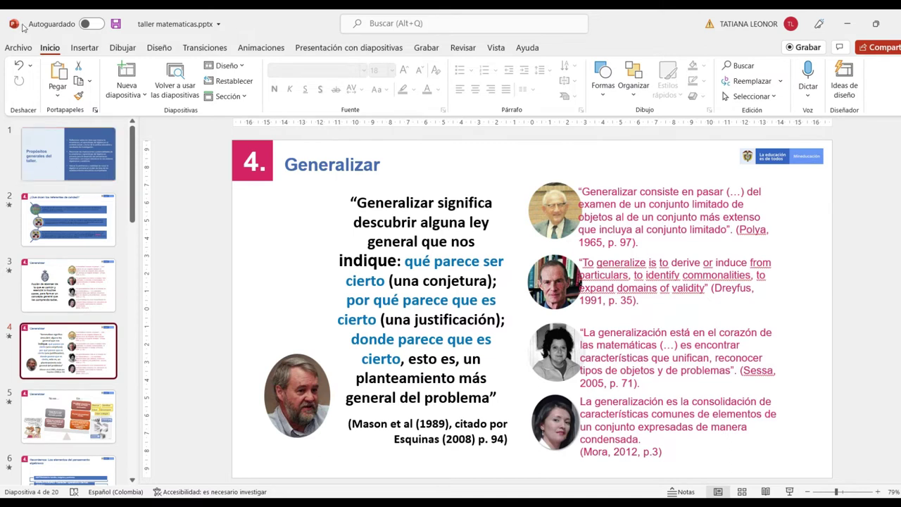
Save the taller matematicas presentation and open the full Save As dialog for a copy
left_click(17, 48)
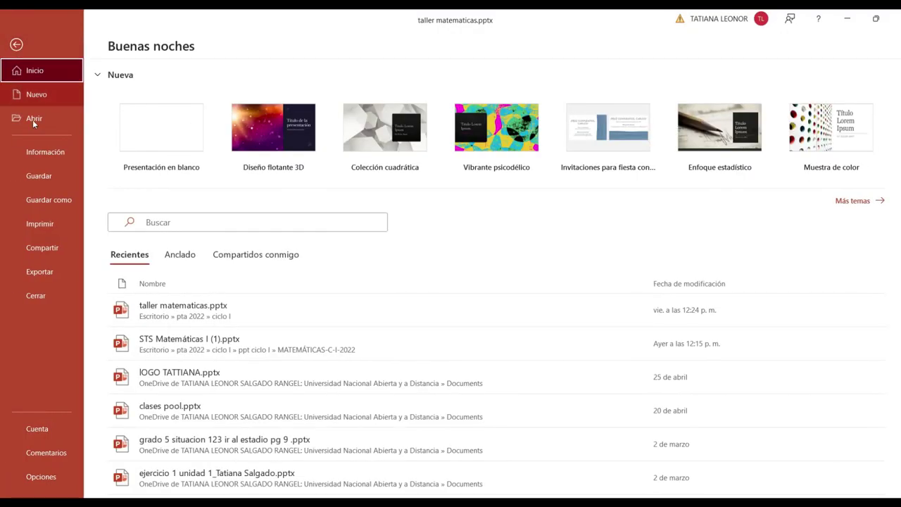
left_click(48, 176)
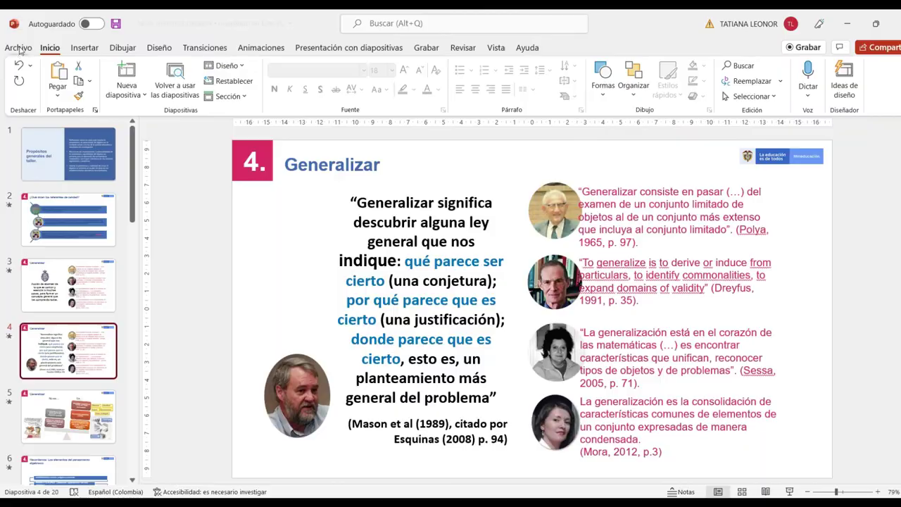
left_click(17, 48)
left_click(51, 200)
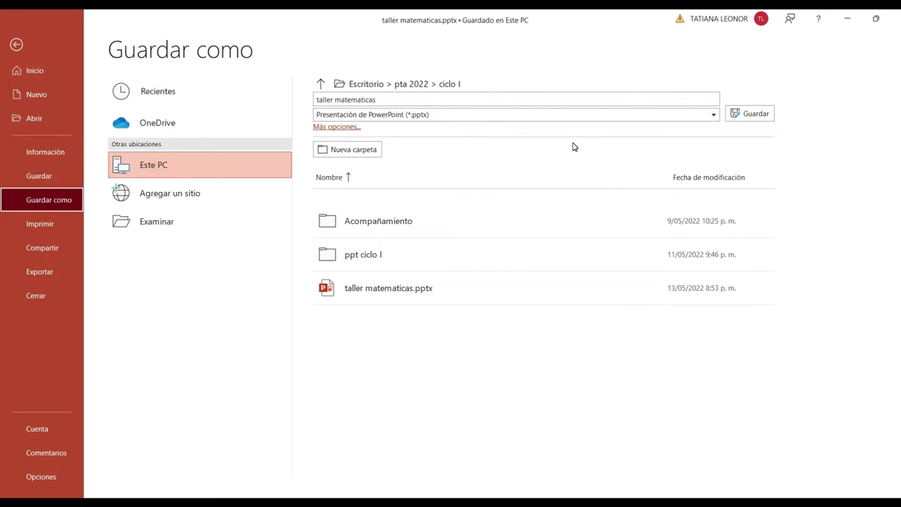
left_click(333, 128)
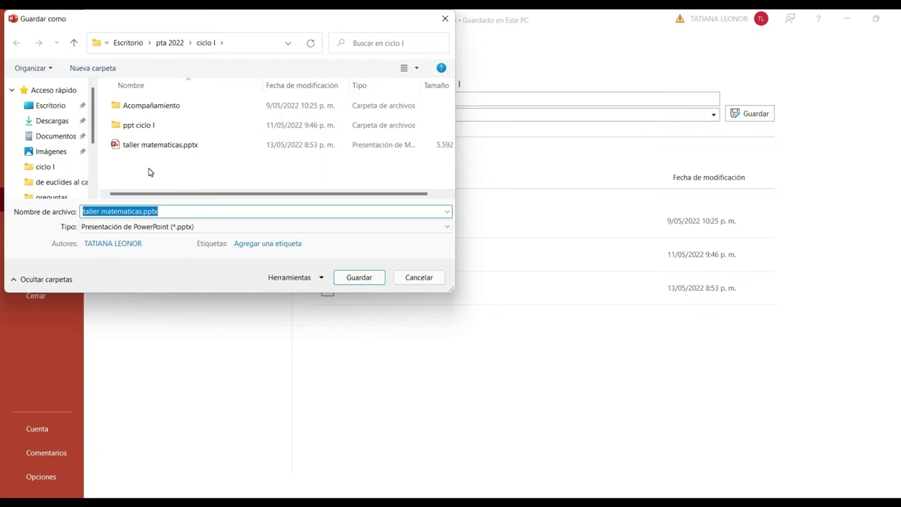
Set the save location to the documents folder inside de euclides al cabri
left_click(59, 138)
double_click(154, 106)
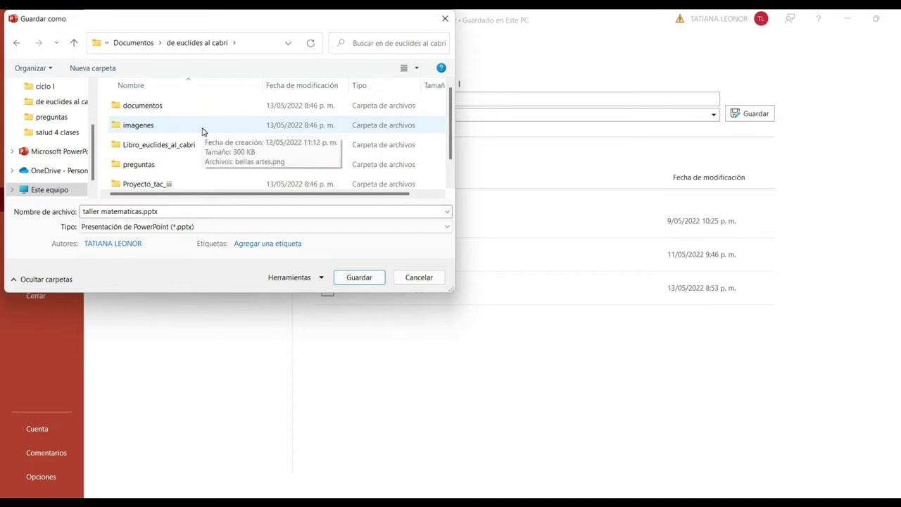
double_click(154, 107)
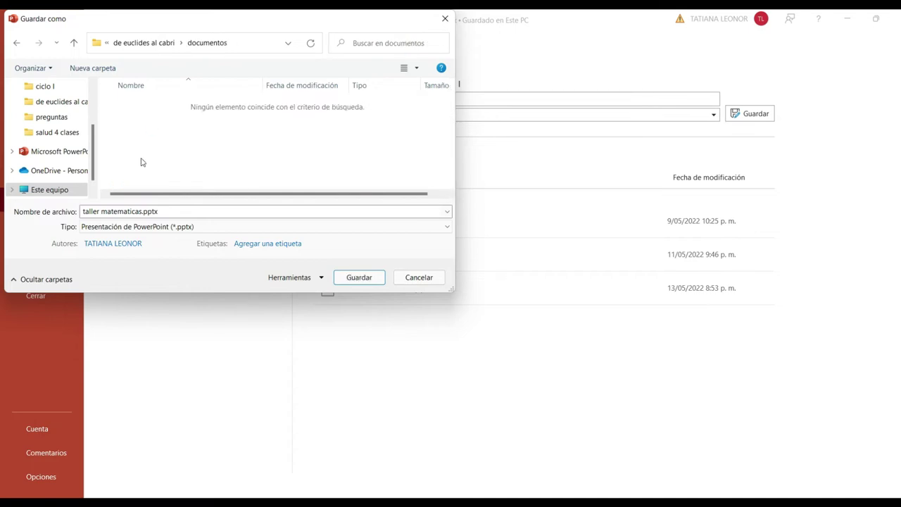
Export all slides of taller matematicas as JPEG (*.jpg) images
left_click(172, 227)
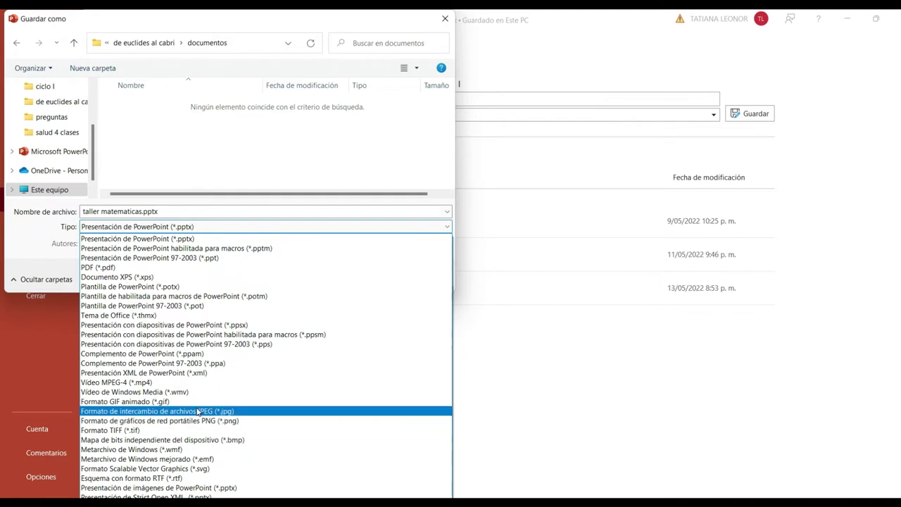
left_click(197, 411)
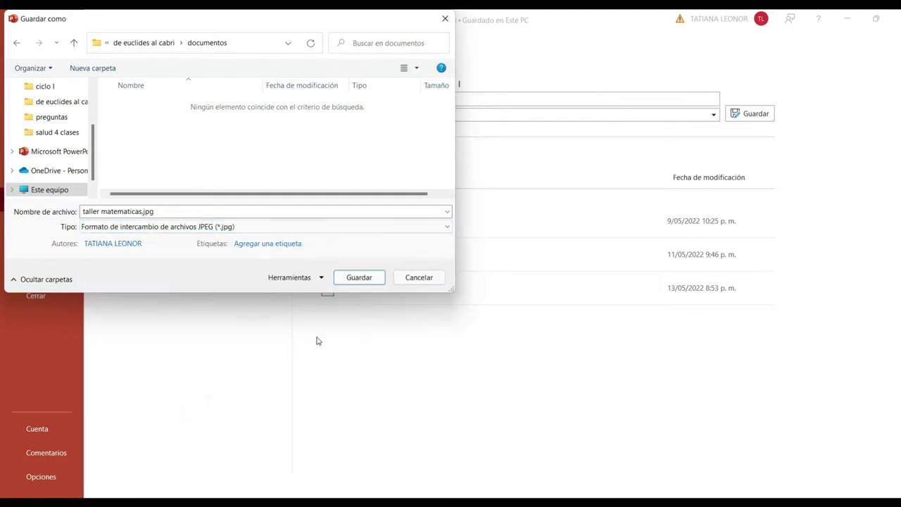
left_click(359, 279)
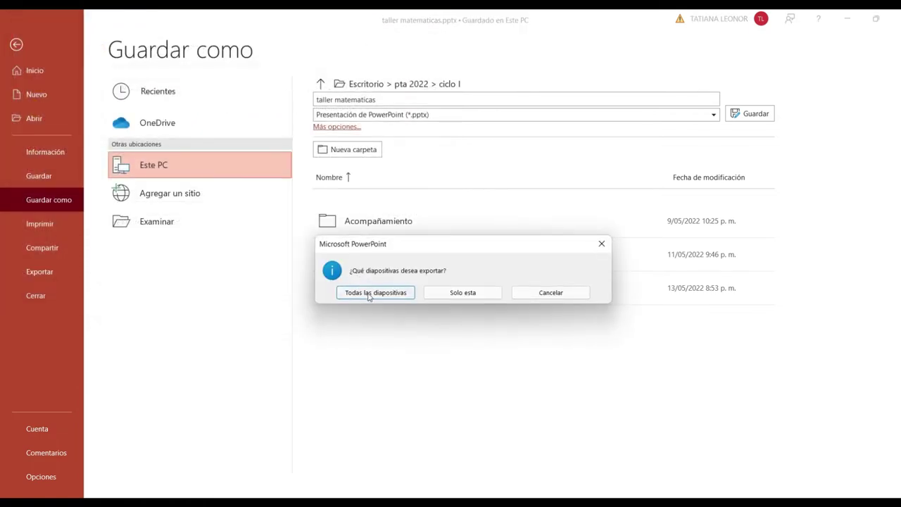
left_click(370, 294)
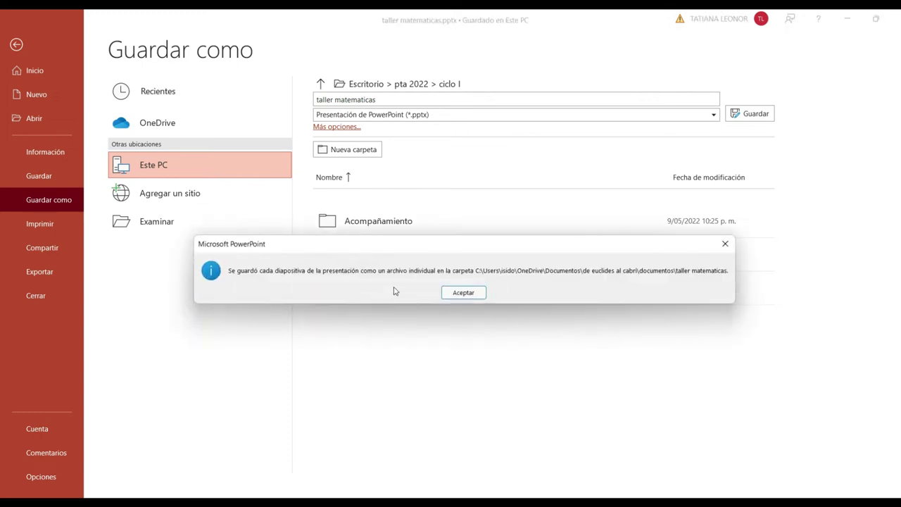
left_click(469, 292)
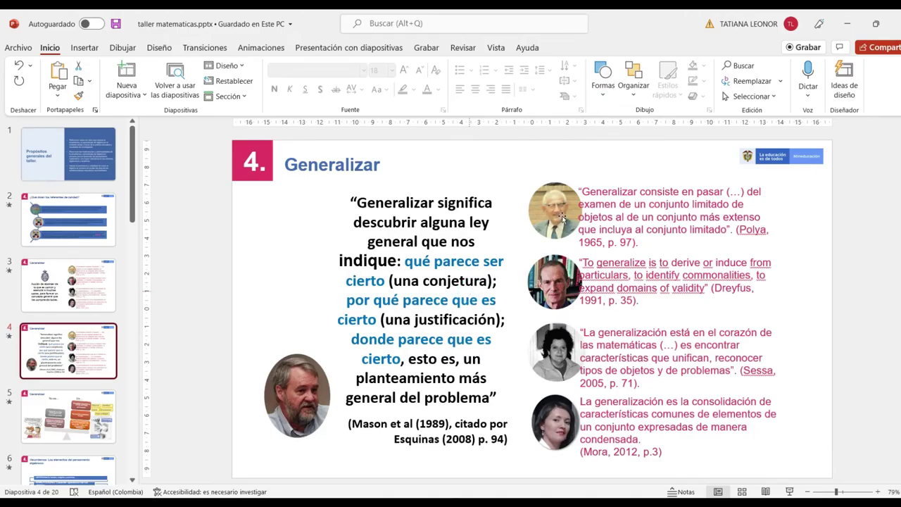
Switch back to eXeLearning and replace the first Carrusel heading in the PRESENTACION block with P_1
left_click(853, 23)
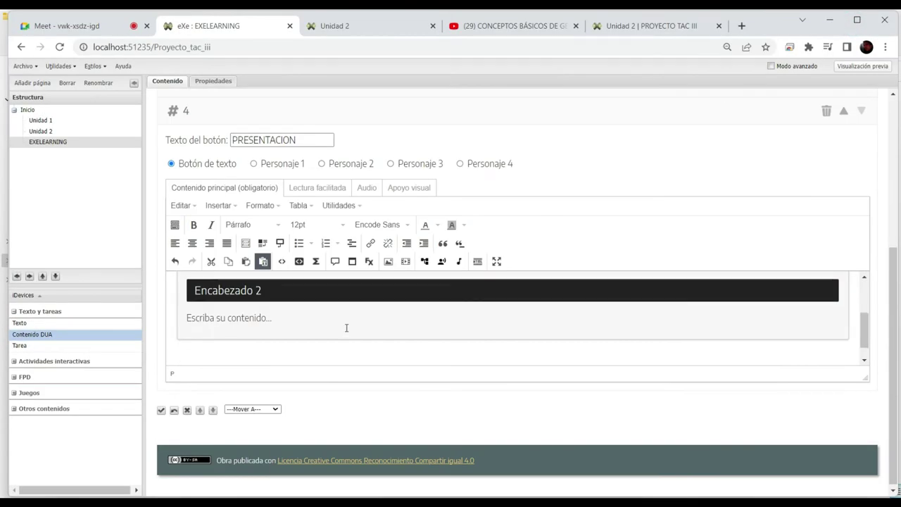
type("Encabezado 2 Escriba su contenido...")
scroll(346, 325, "up", 2)
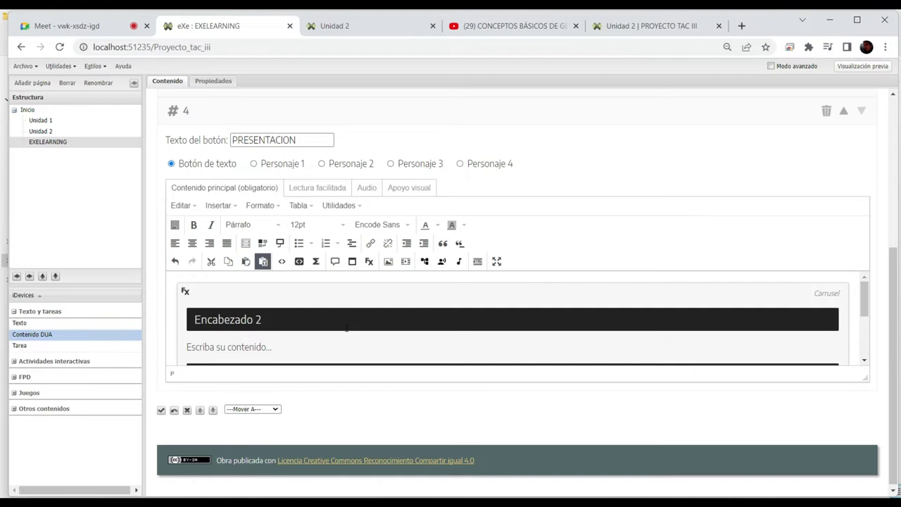
left_click(289, 321)
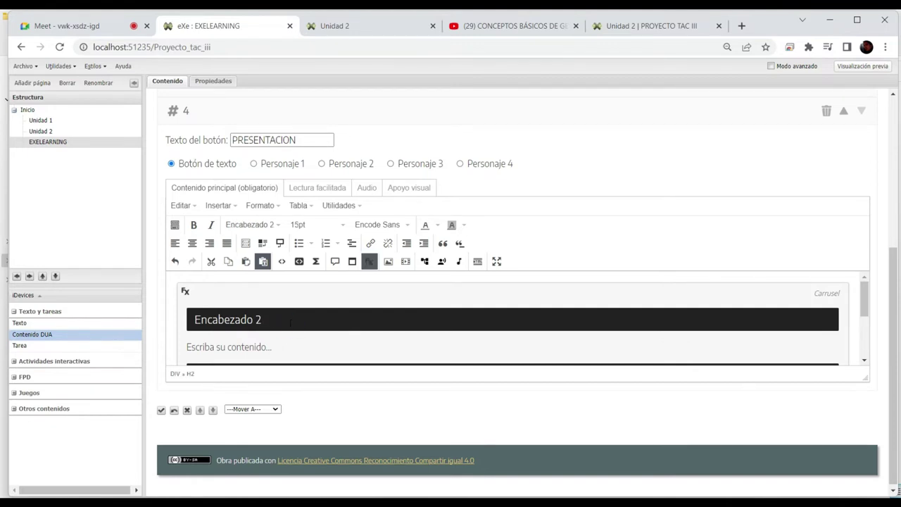
key("BackSpace")
key("BackSpace")
key("BackSpace")
key("BackSpace")
key("BackSpace")
key("BackSpace")
key("BackSpace")
key("BackSpace")
key("BackSpace")
key("BackSpace")
key("BackSpace")
type("P_1")
Delete the placeholder text "Escriba su contenido..." under the P_1 heading
left_click(278, 345)
scroll(281, 331, "down", 1)
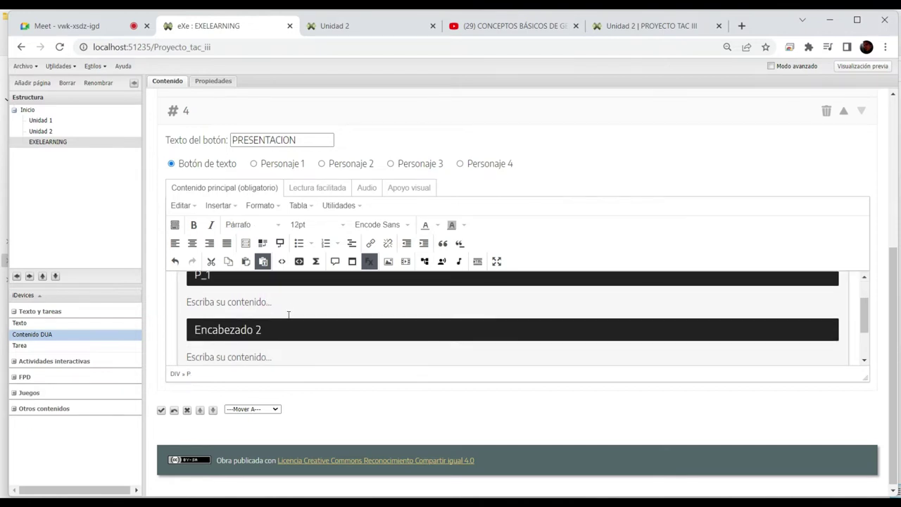
left_click_drag(287, 301, 180, 308)
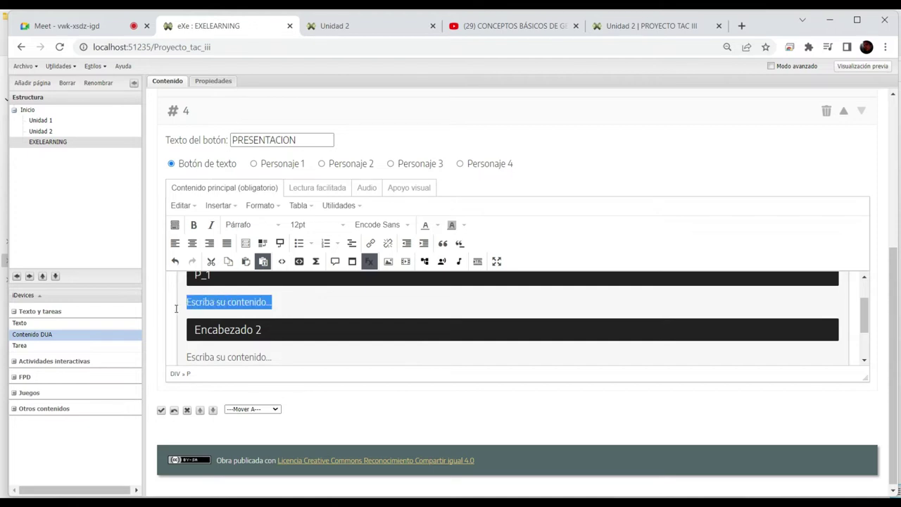
key("BackSpace")
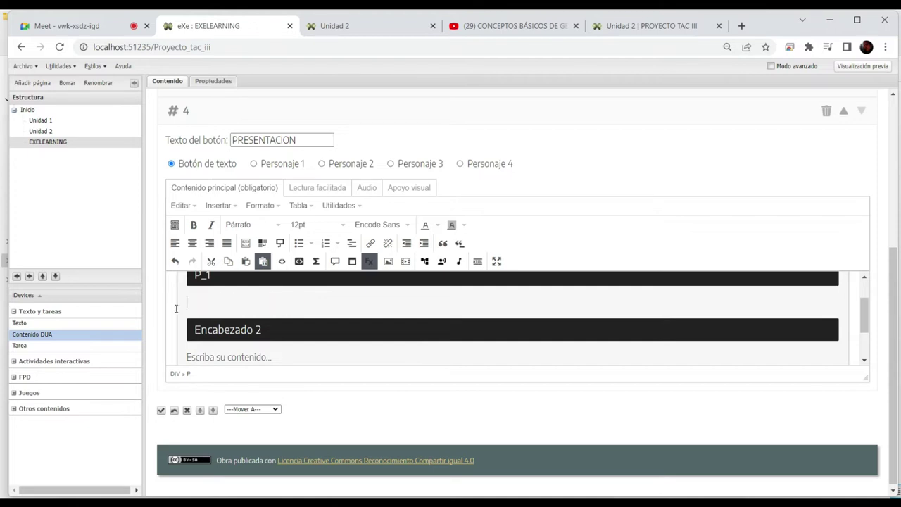
Start inserting an image under P_1 with Diapositiva1.JPG from the exported slides in the documents folder as its source
left_click(388, 261)
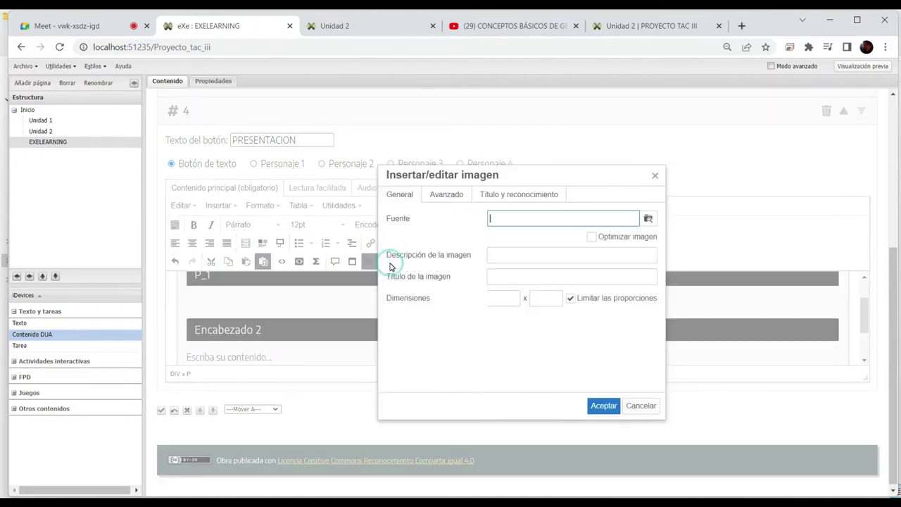
left_click(646, 218)
double_click(395, 176)
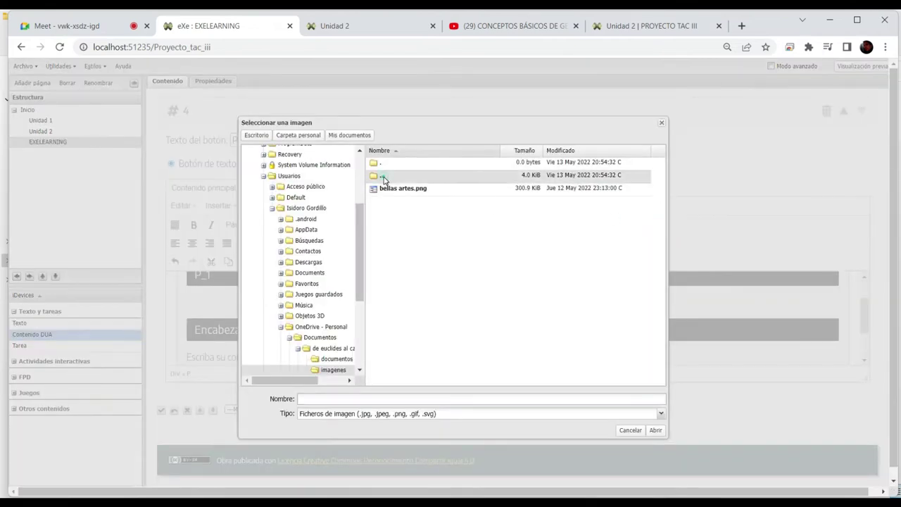
double_click(391, 189)
double_click(391, 189)
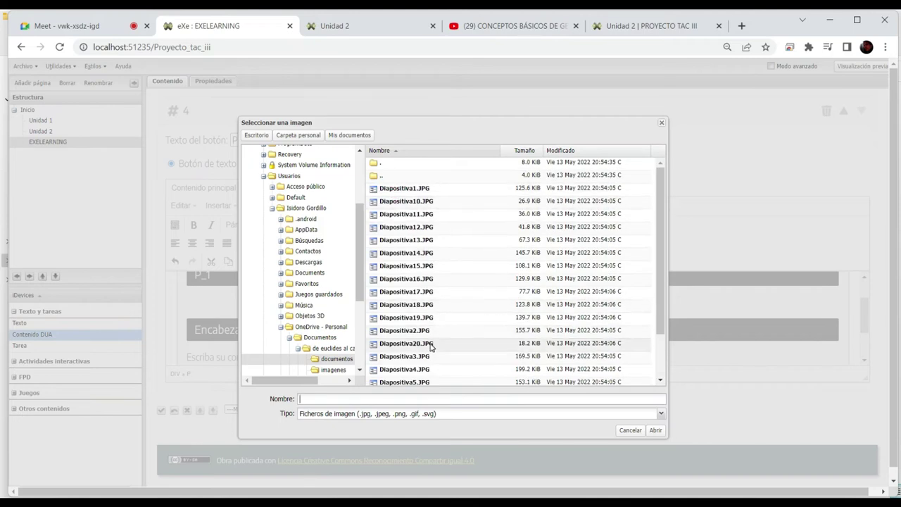
scroll(428, 343, "down", 2)
scroll(424, 342, "up", 2)
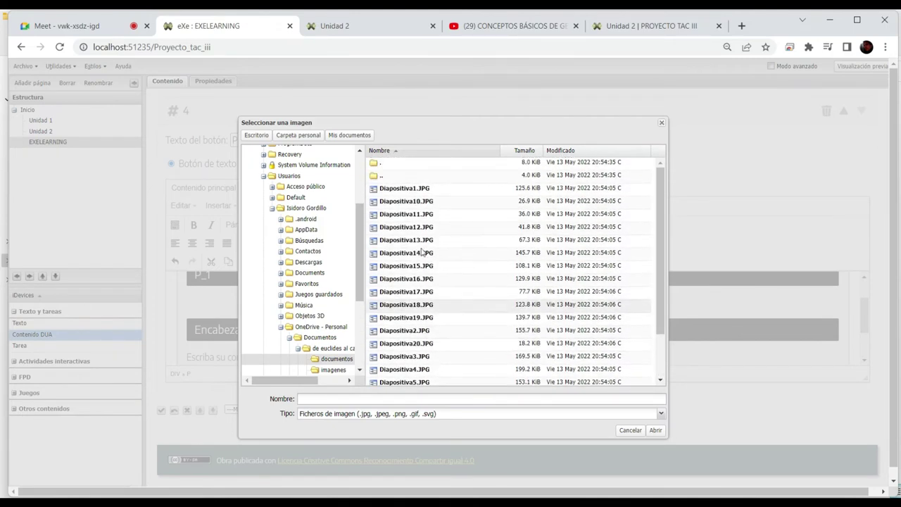
double_click(405, 189)
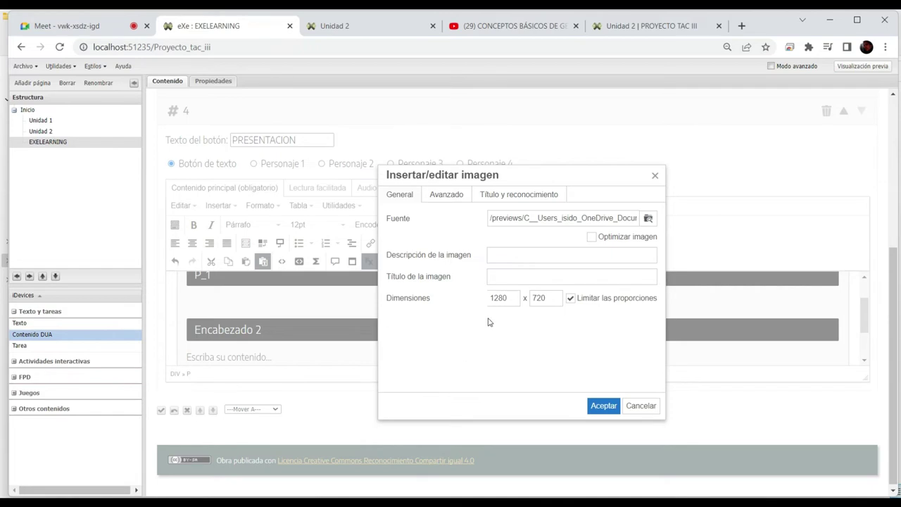
Set the image dimensions to 720 x 405 with the proportions kept
left_click(508, 299)
double_click(513, 298)
type("72")
left_click(551, 297)
Remove the selected source to enable image optimization, and try to insert the image with the description P_1
left_click(593, 238)
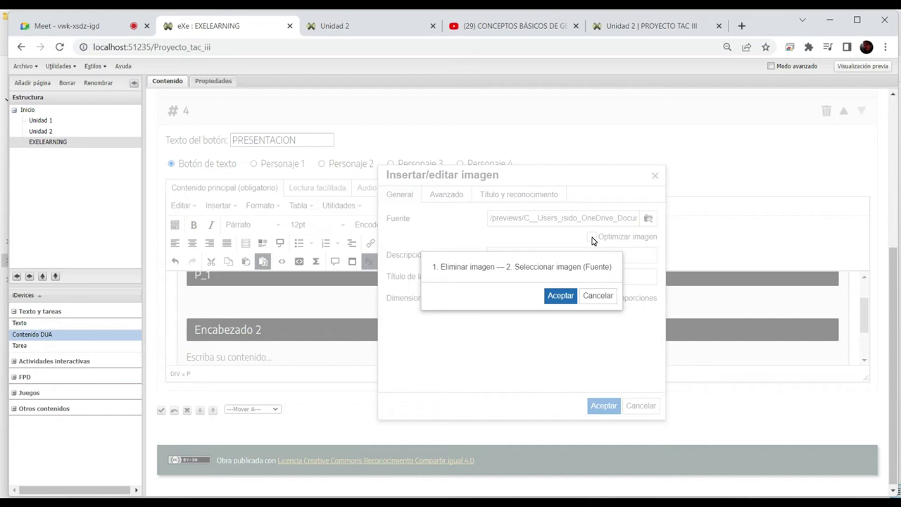
left_click(561, 294)
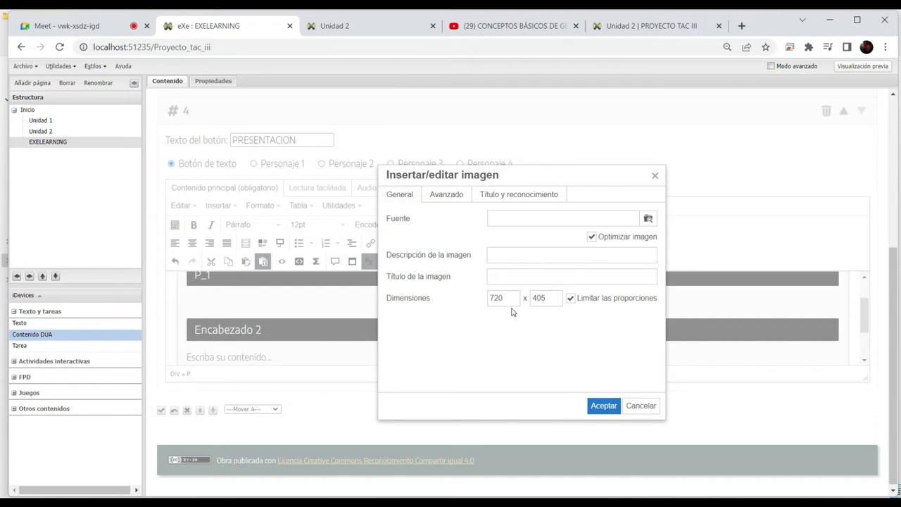
left_click(494, 258)
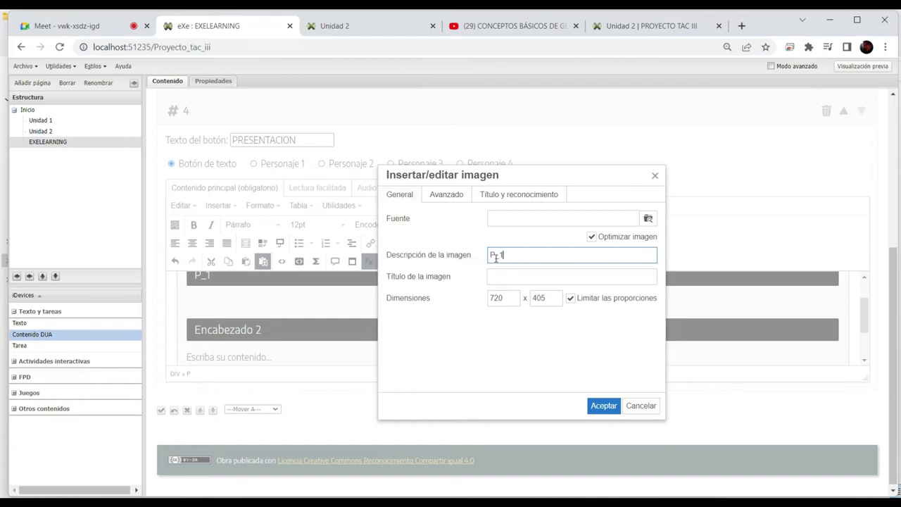
left_click(602, 405)
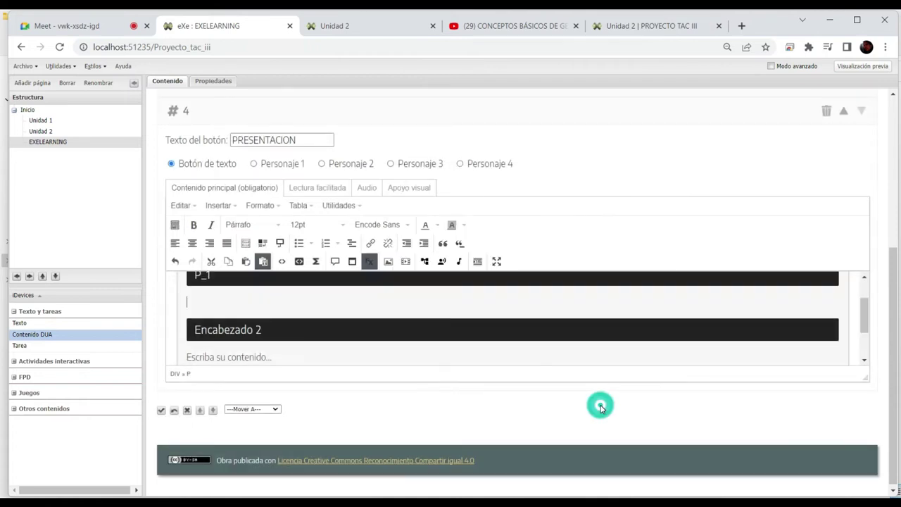
Decline the reminder to save changes and place the cursor in the empty paragraph under the P_1 heading
left_click(423, 310)
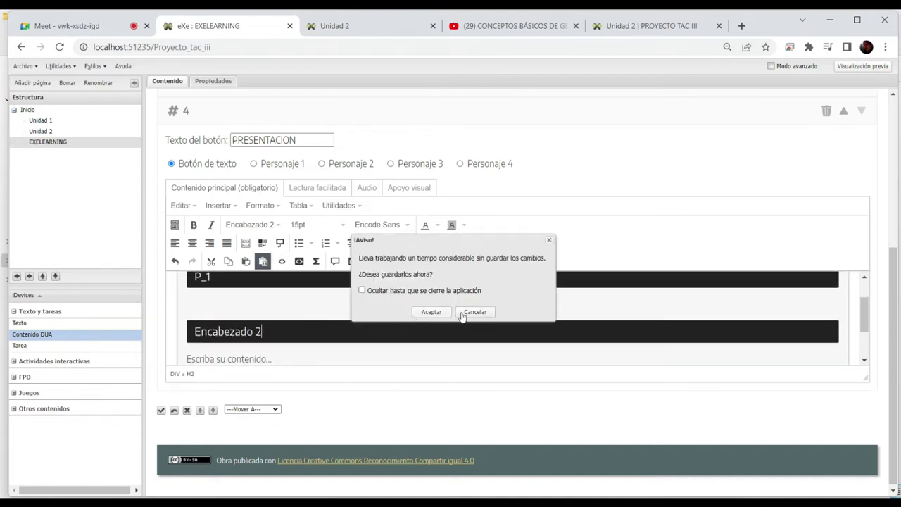
left_click(466, 311)
left_click(326, 317)
left_click(262, 301)
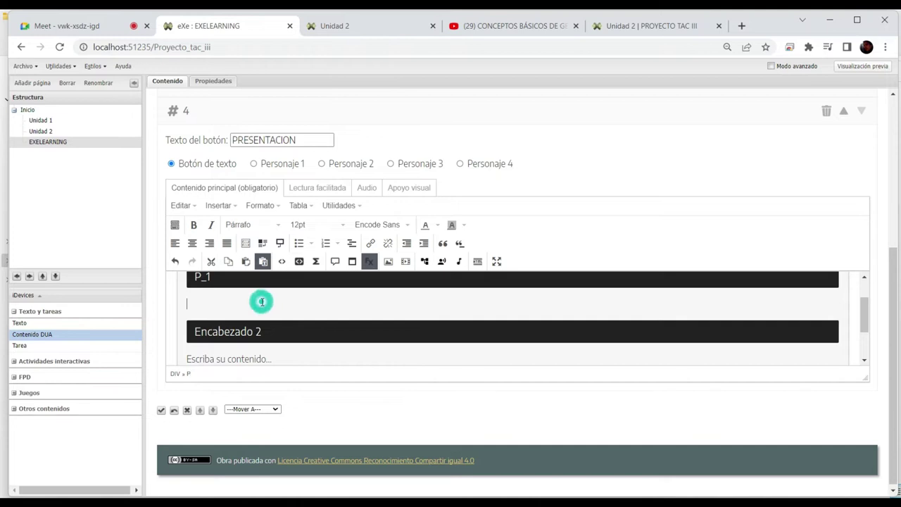
left_click(387, 261)
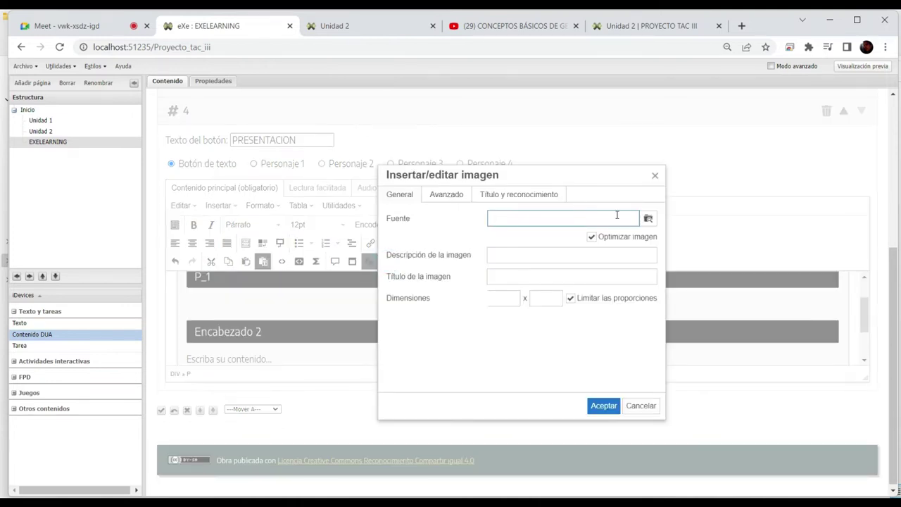
left_click(648, 218)
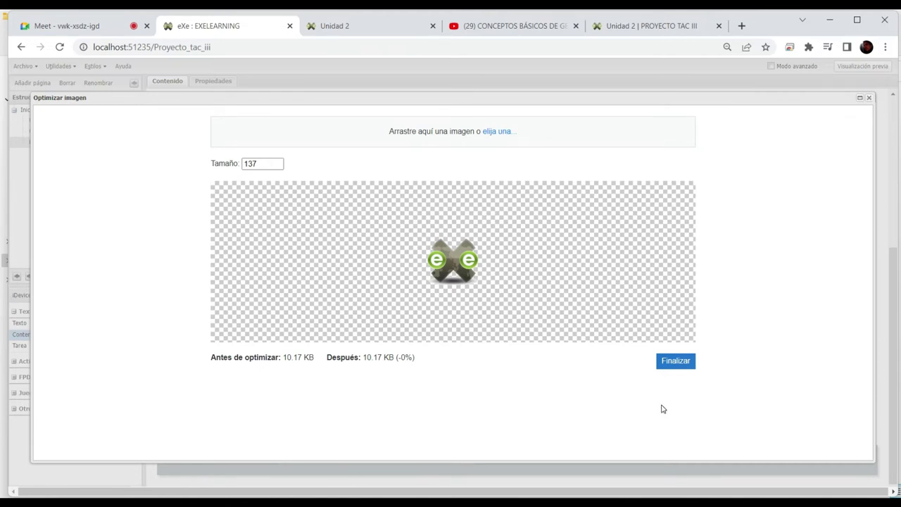
left_click(685, 368)
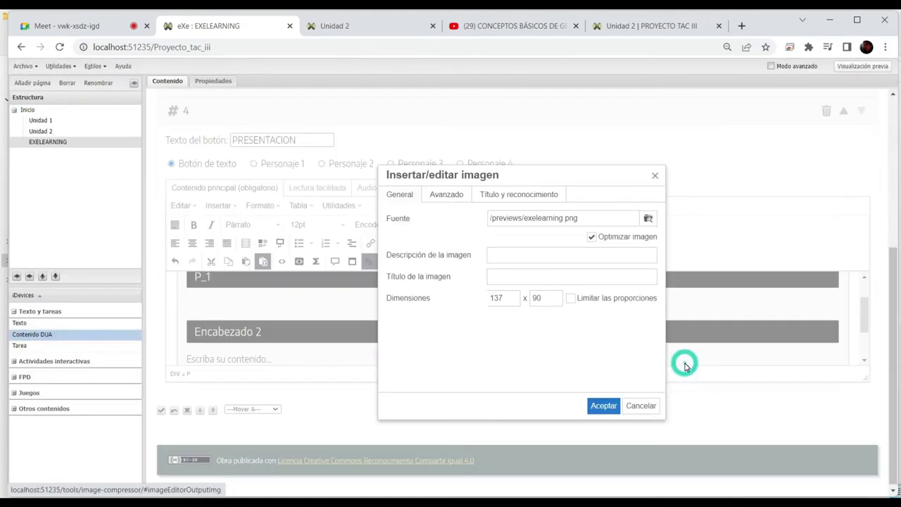
left_click(642, 403)
left_click(372, 312)
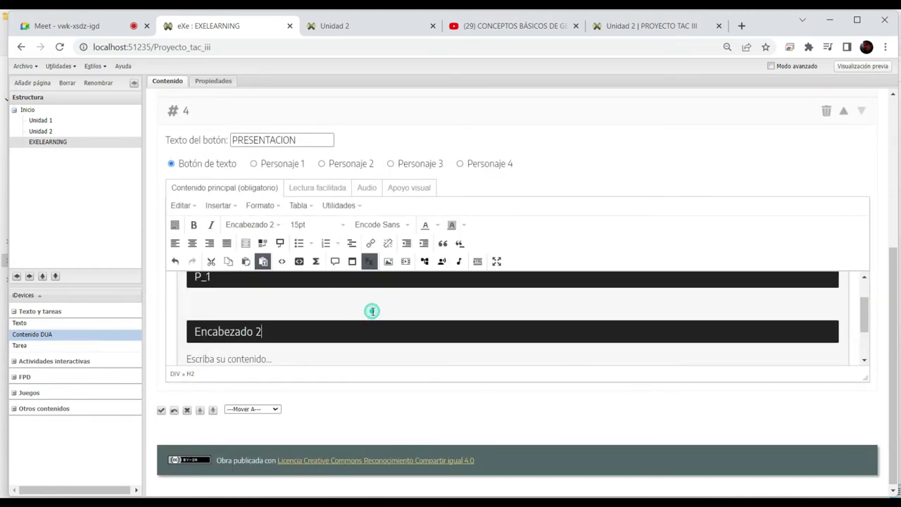
Start an image under the P_1 heading with image optimization turned off and Diapositiva1.JPG as its source
left_click(294, 301)
left_click(392, 263)
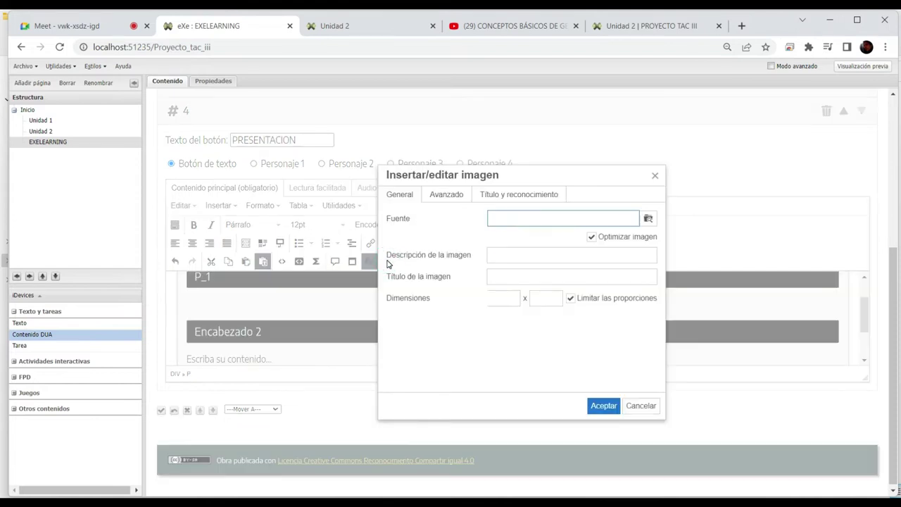
left_click(589, 240)
left_click(651, 220)
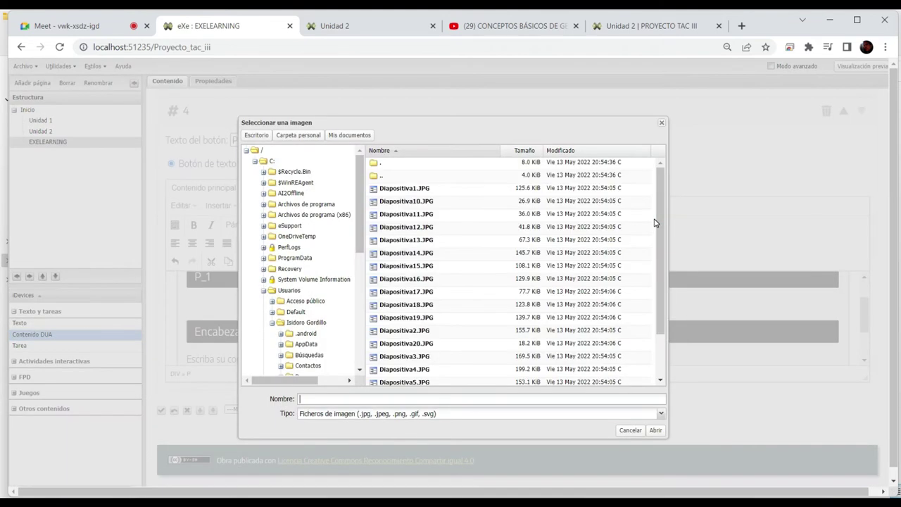
double_click(413, 194)
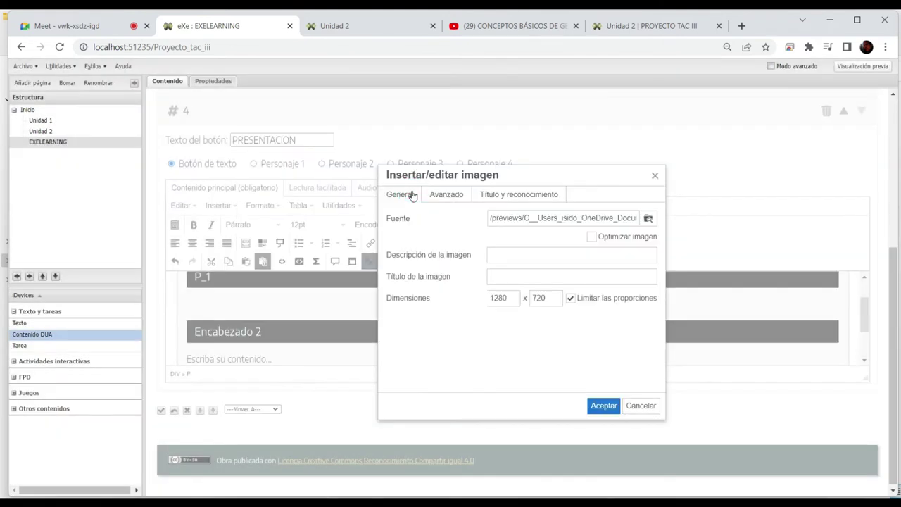
Insert the Diapositiva1.JPG image at a width of 720 with proportions constrained and no description, and centre it
left_click(498, 298)
double_click(512, 297)
type("720")
left_click(548, 298)
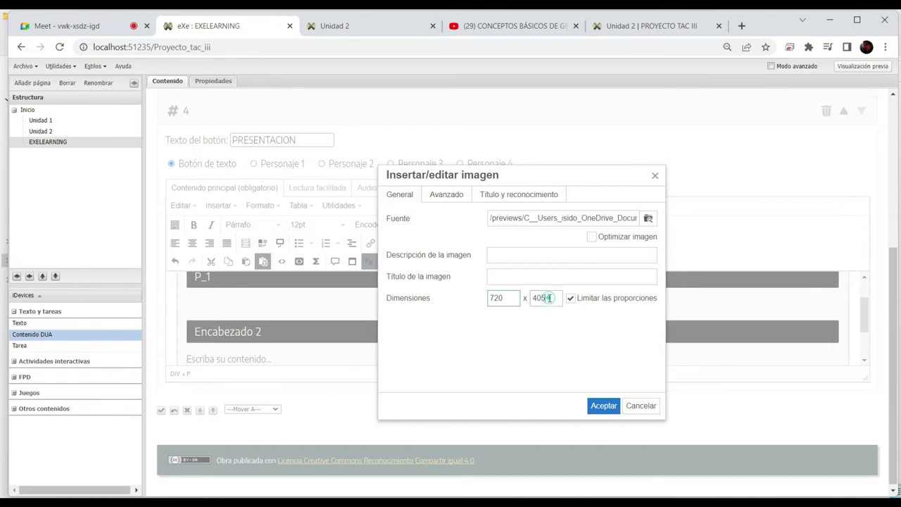
left_click(604, 408)
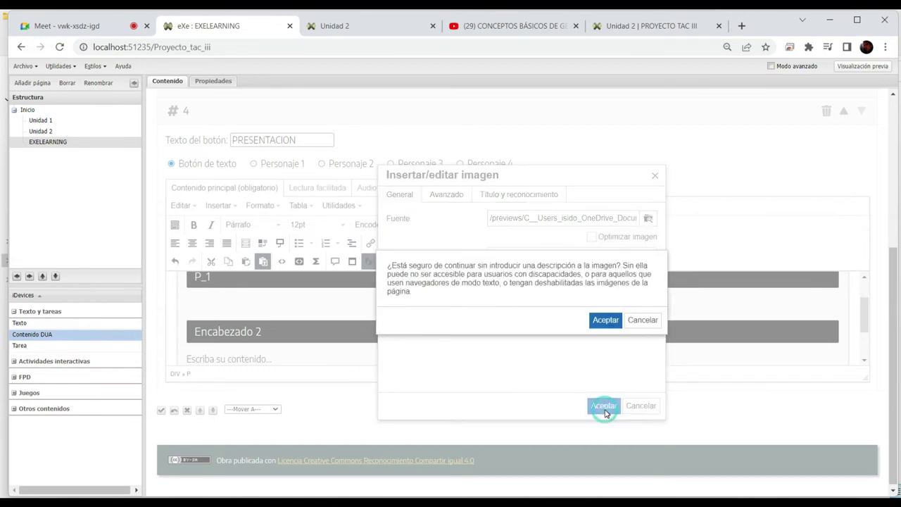
left_click(602, 320)
left_click(449, 321)
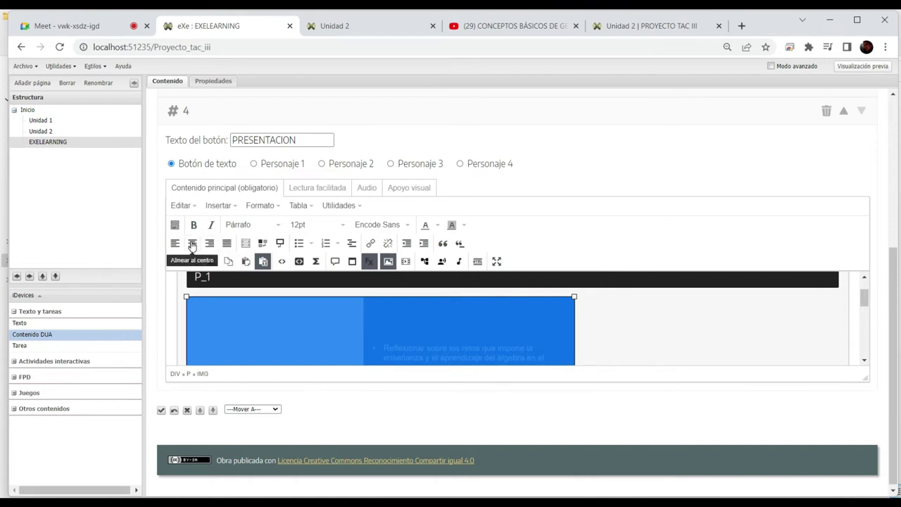
left_click(192, 242)
Replace the Encabezado 2 heading text with P_2 and delete the placeholder text beneath it
scroll(731, 335, "down", 5)
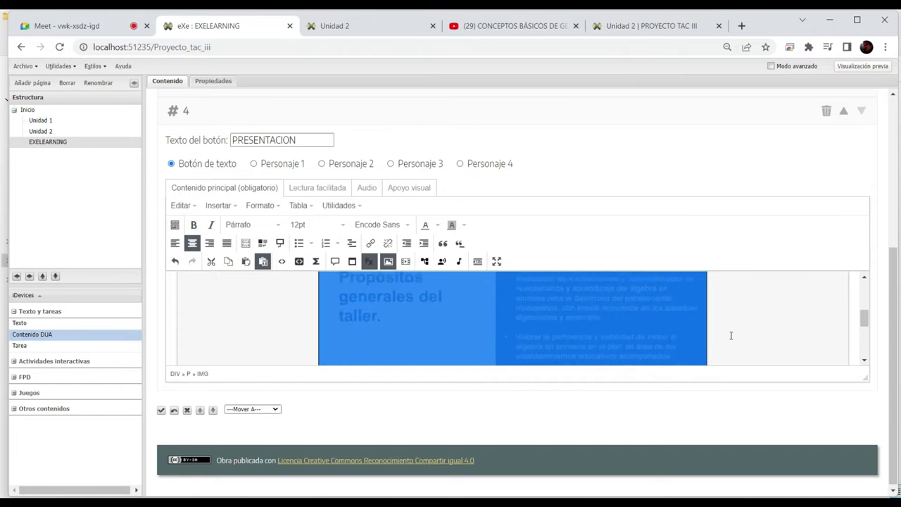
left_click_drag(271, 300, 169, 297)
type("P_2")
left_click_drag(318, 328, 150, 326)
key("BackSpace")
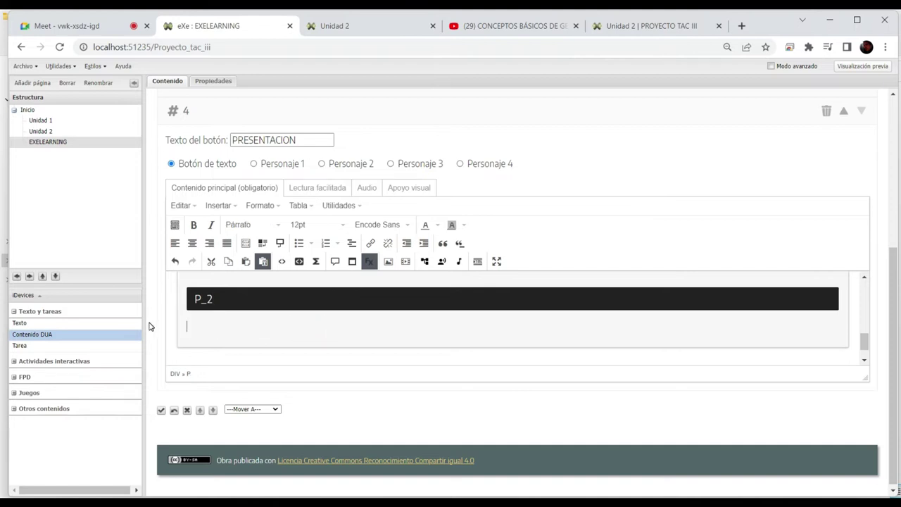
Start an image under the P_2 heading with Diapositiva2.JPG as its source
left_click(388, 262)
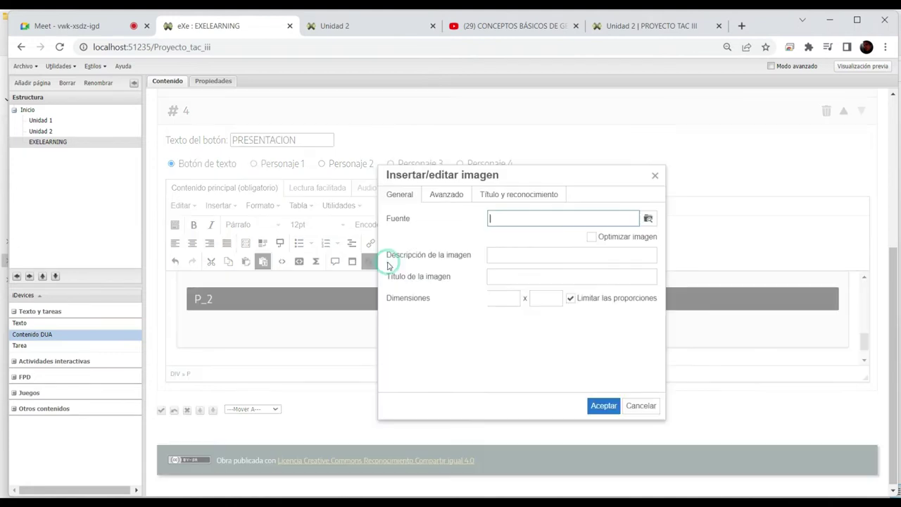
left_click(647, 218)
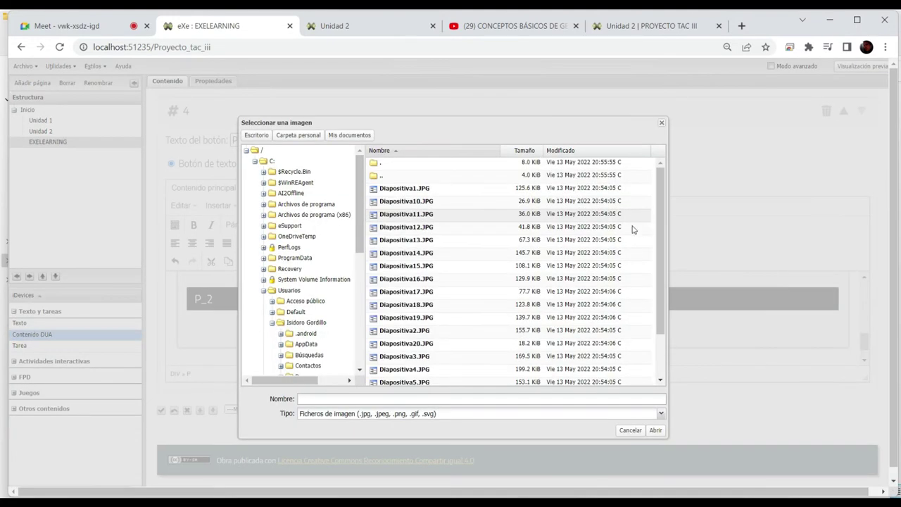
scroll(444, 279, "down", 2)
left_click(445, 277)
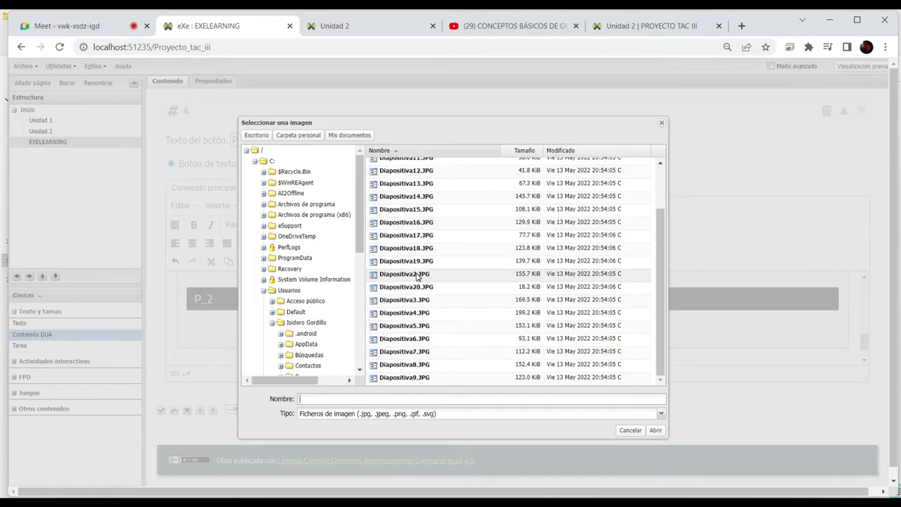
double_click(419, 277)
Insert the Diapositiva2.JPG image at a width of 720 with proportions constrained and no description, and centre it
double_click(500, 298)
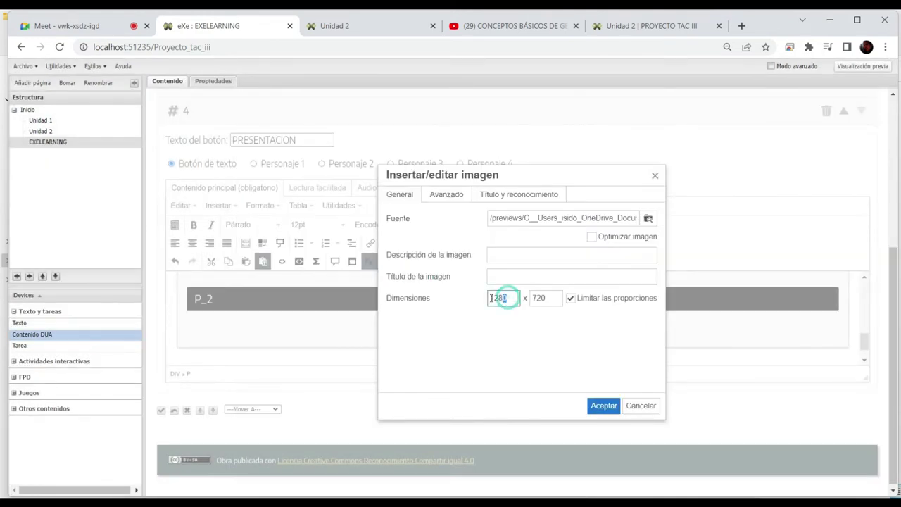
type("720")
left_click(539, 298)
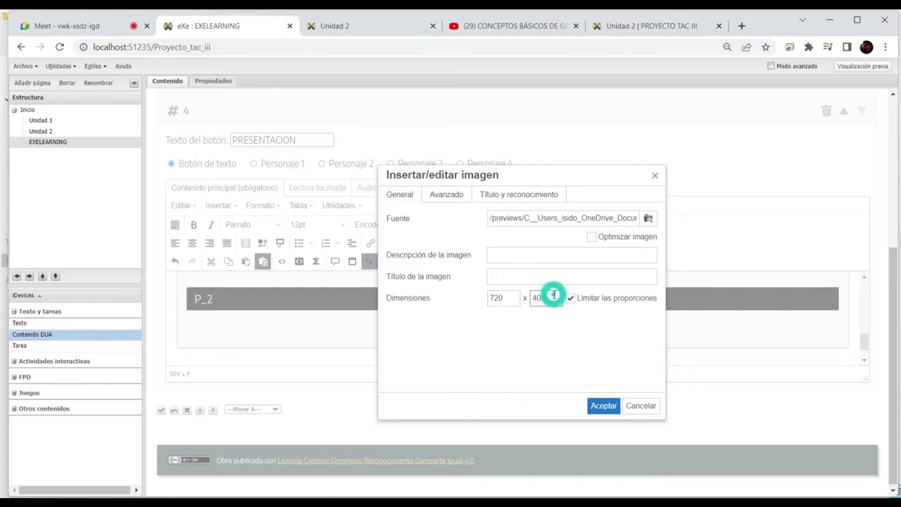
left_click(599, 406)
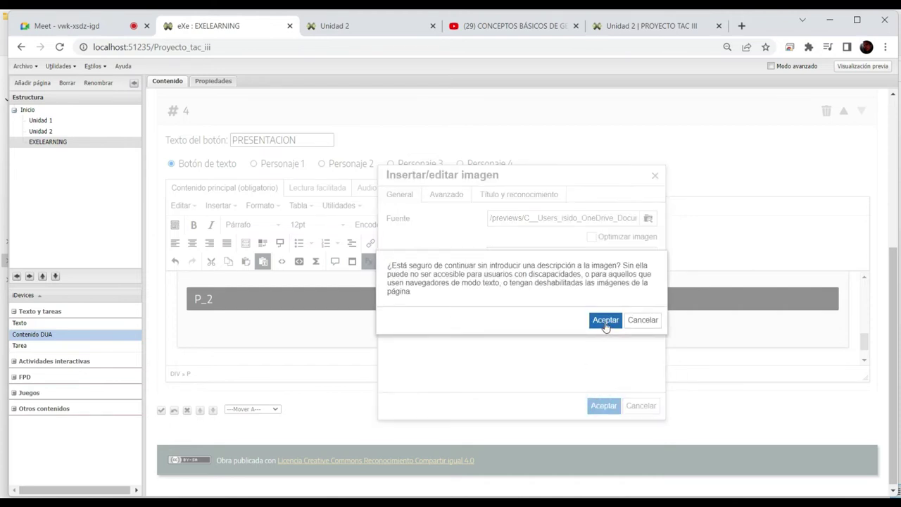
left_click(604, 321)
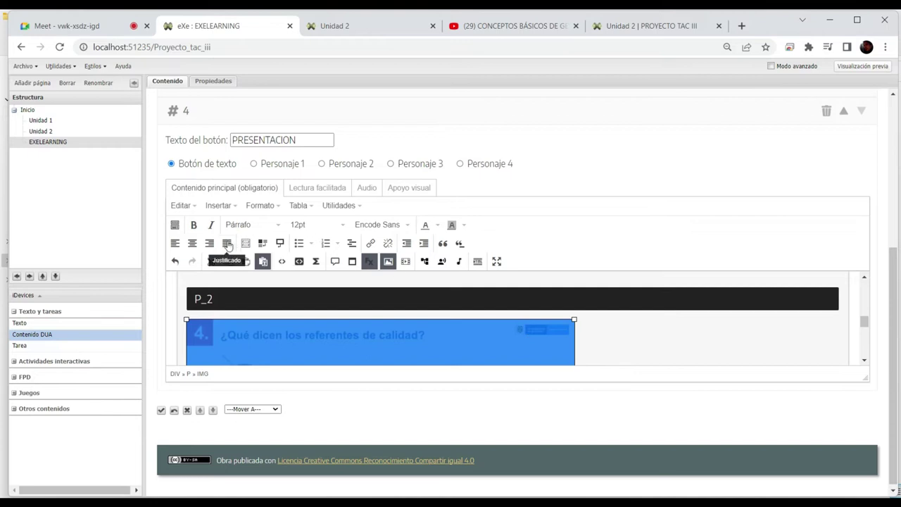
left_click(192, 244)
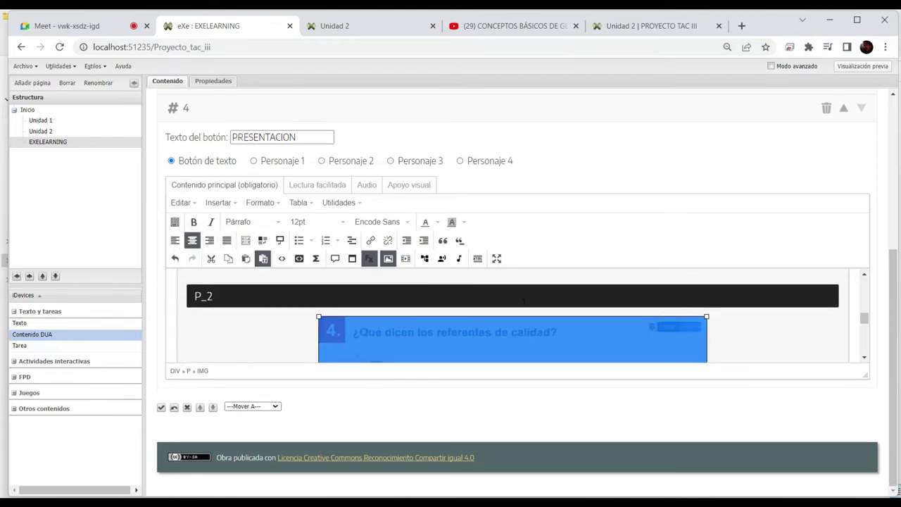
Add the line P_3 below the second image and format it as Encabezado 2
scroll(743, 328, "down", 5)
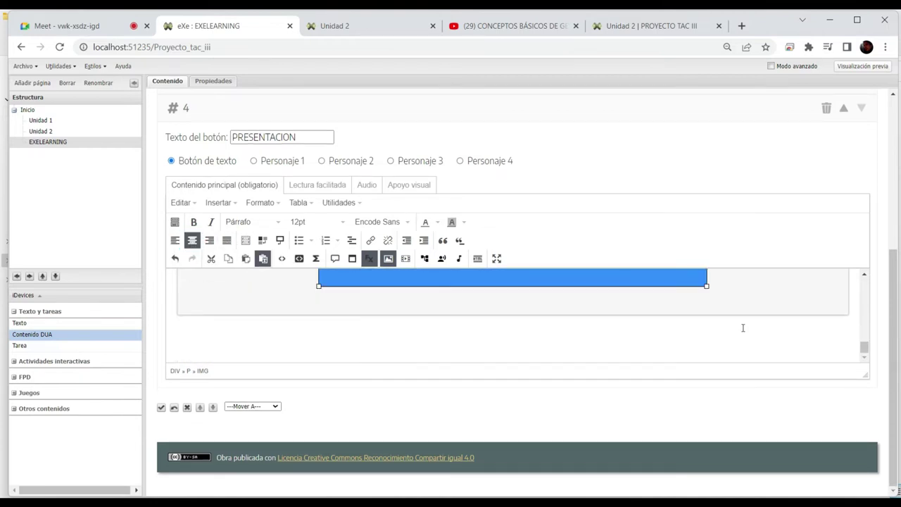
left_click(744, 290)
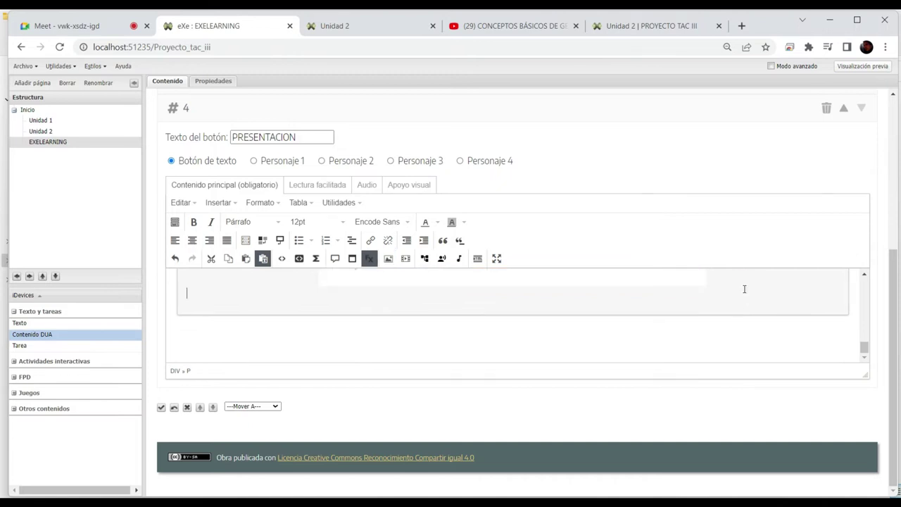
key("Return")
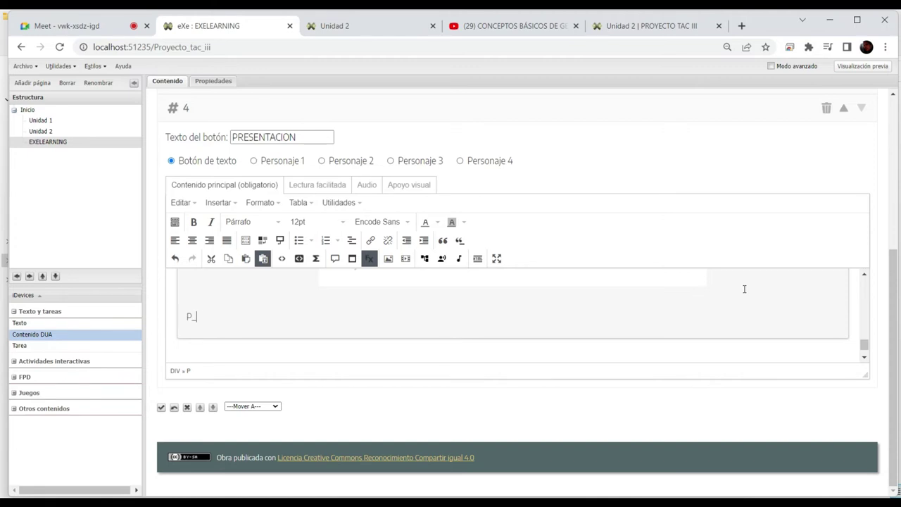
key("Return")
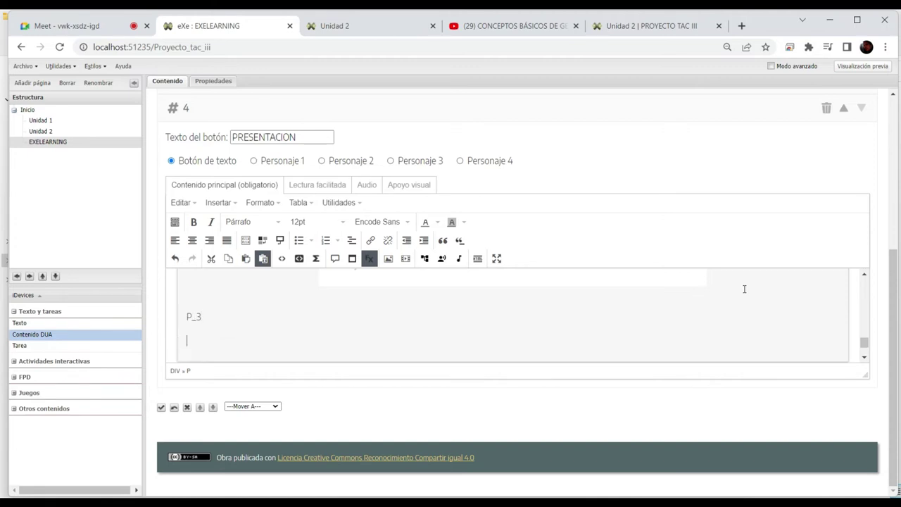
double_click(201, 317)
left_click(244, 222)
left_click(260, 289)
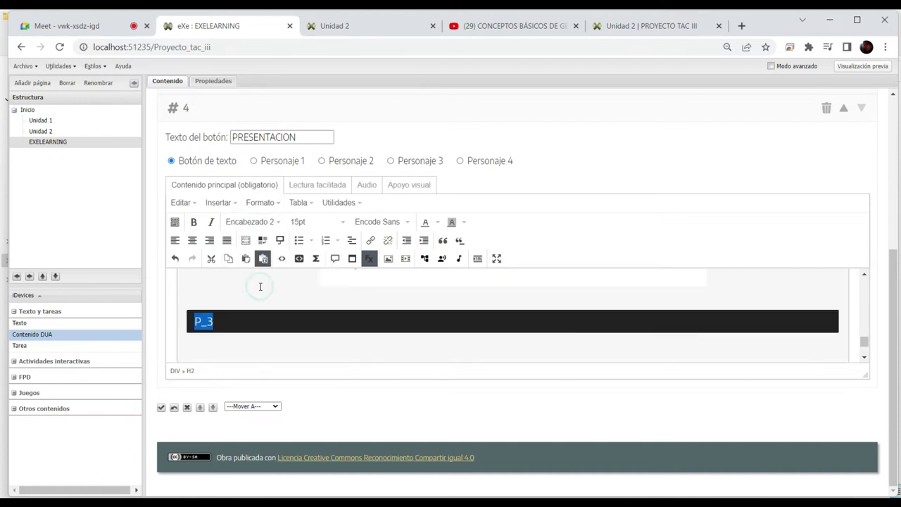
Start an embedded media item under the P_3 heading with basicos.mp4 from the Video folder as its source
left_click(224, 349)
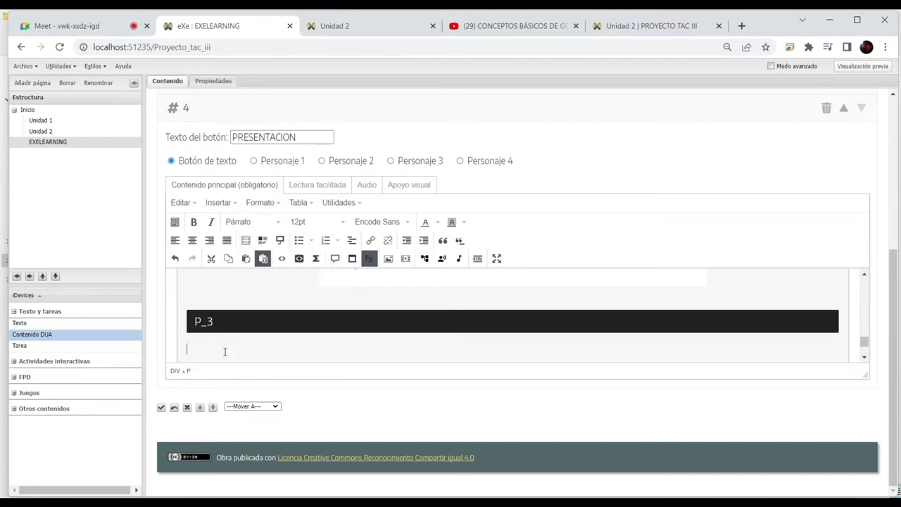
left_click(405, 258)
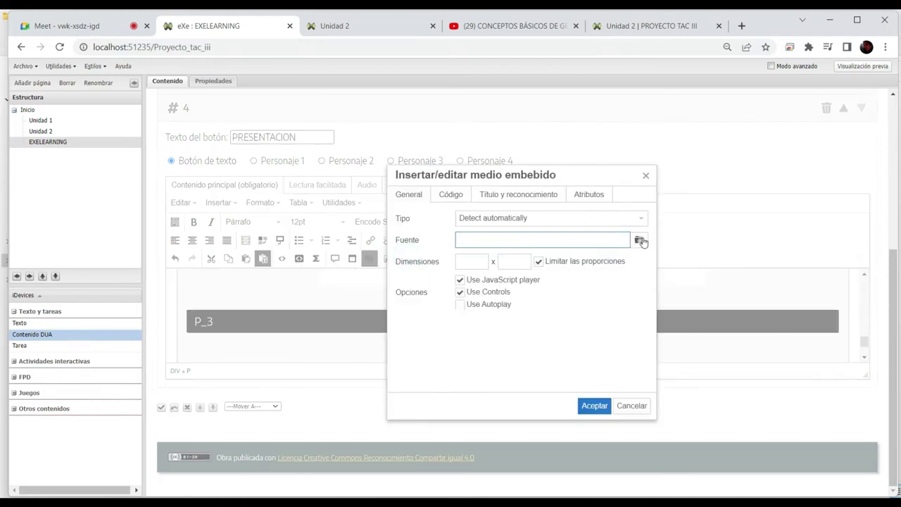
left_click(640, 242)
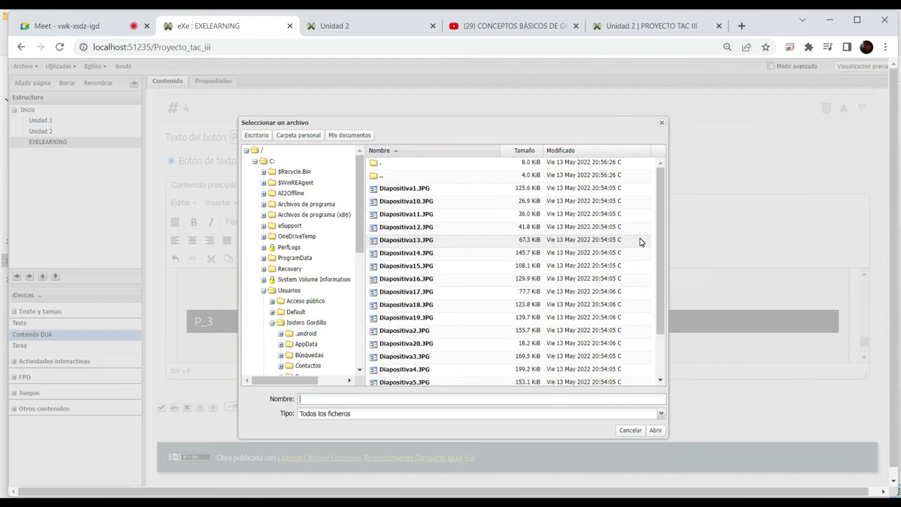
double_click(386, 164)
double_click(383, 174)
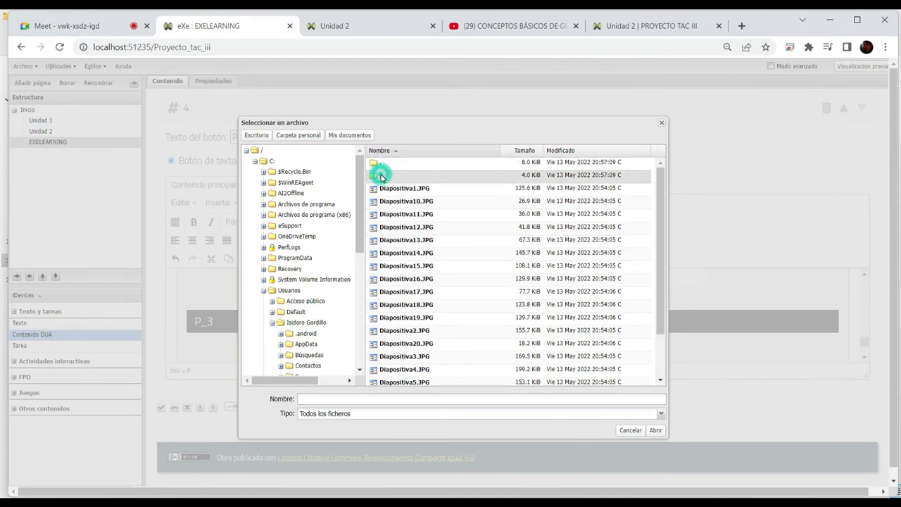
double_click(382, 177)
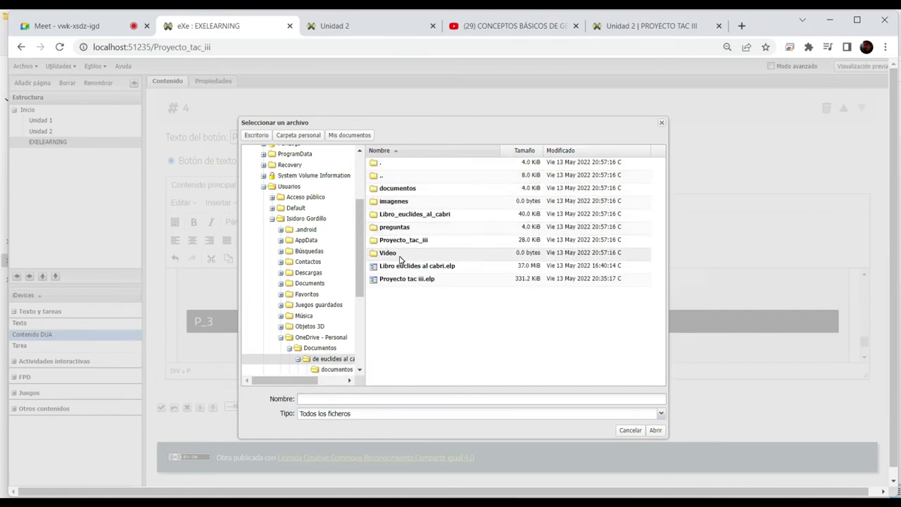
double_click(399, 256)
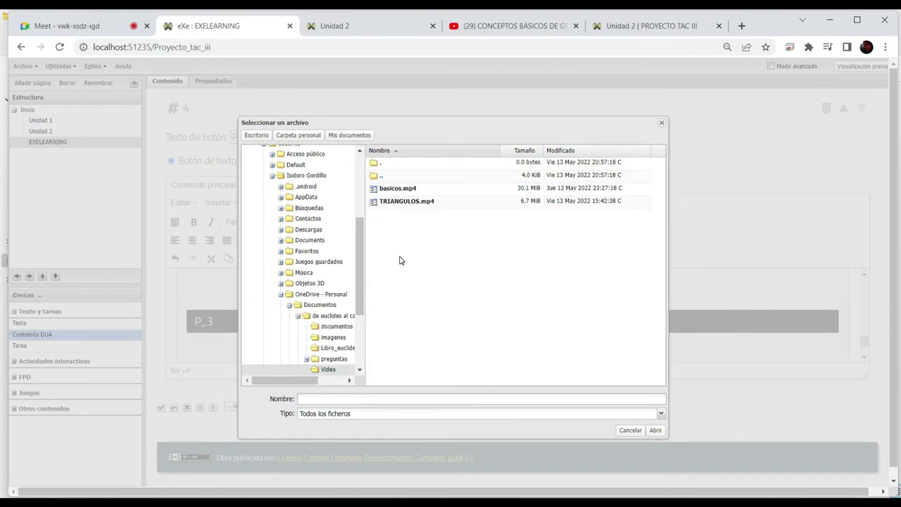
left_click(395, 188)
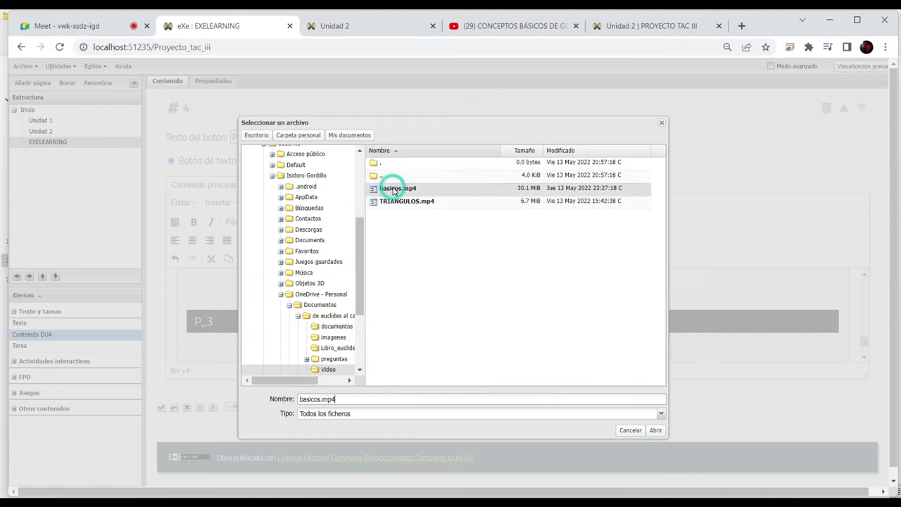
left_click(655, 431)
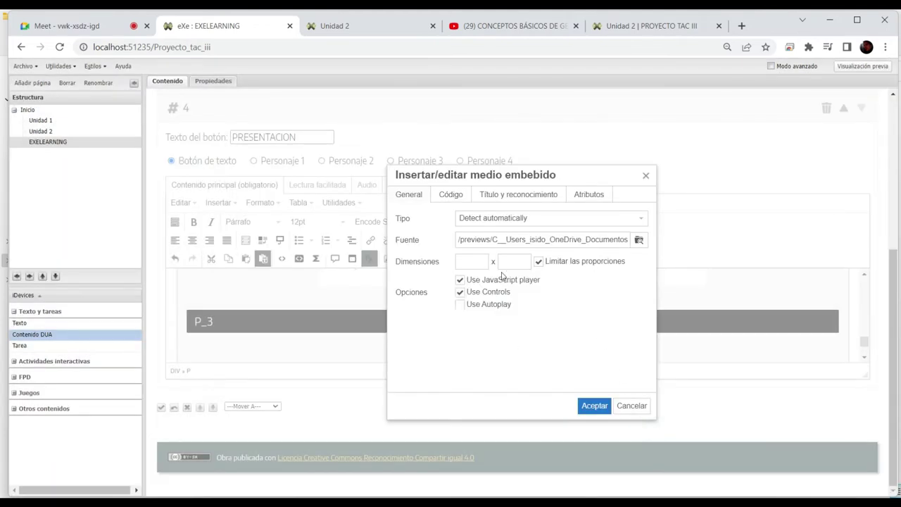
Embed the basicos.mp4 video under the P_3 heading at 720 x 450 and centre it
left_click(473, 264)
left_click(517, 260)
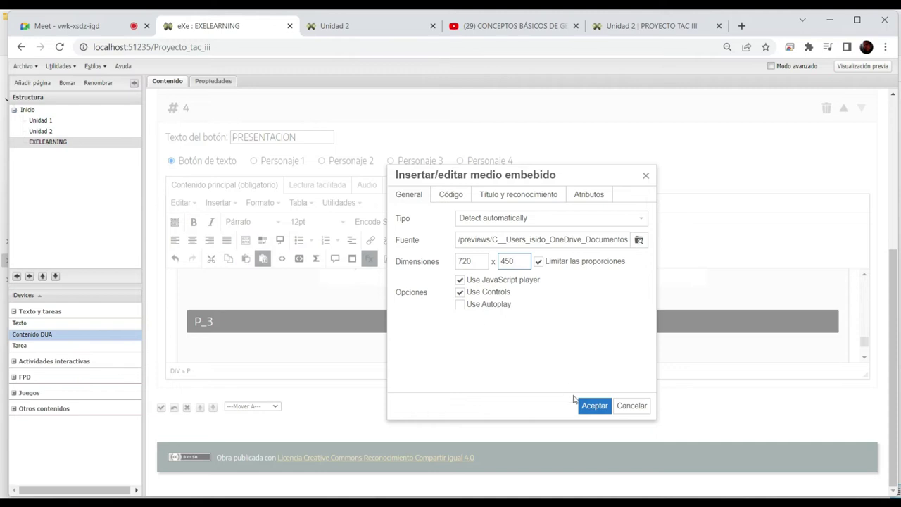
left_click(594, 406)
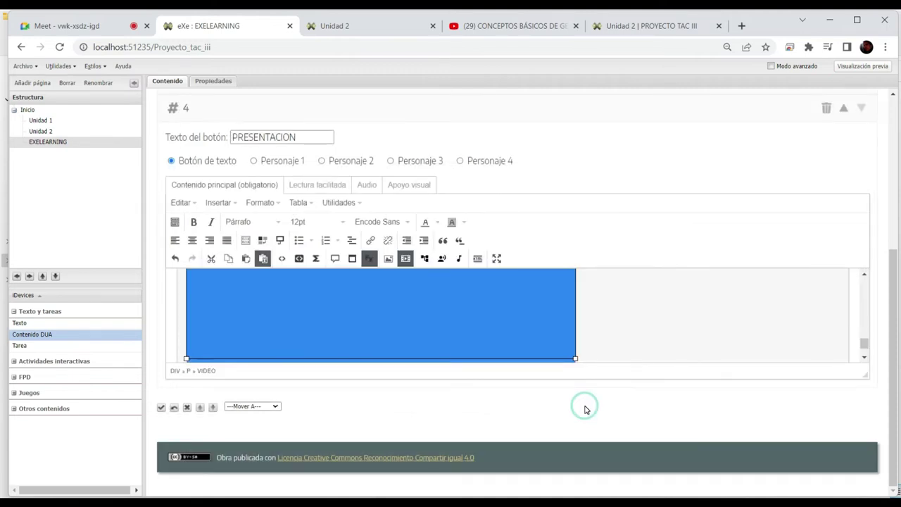
left_click(192, 240)
left_click(759, 336)
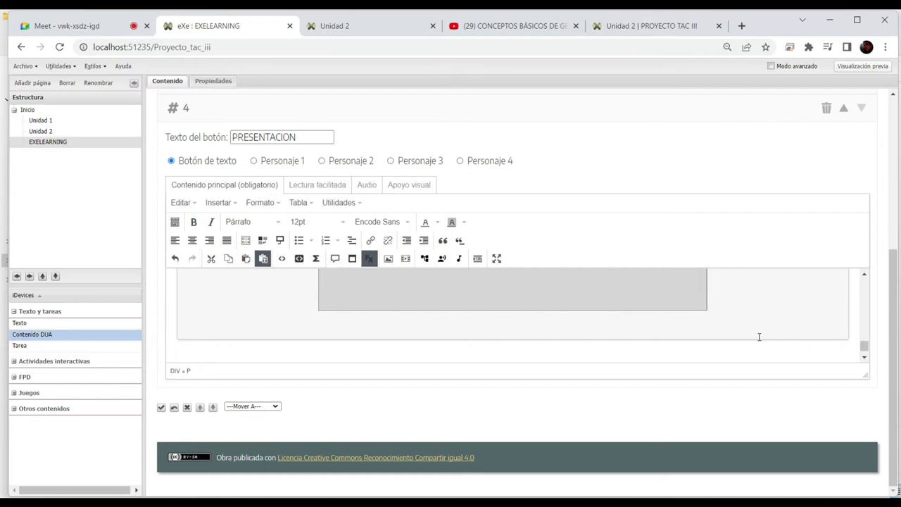
scroll(759, 337, "up", 1)
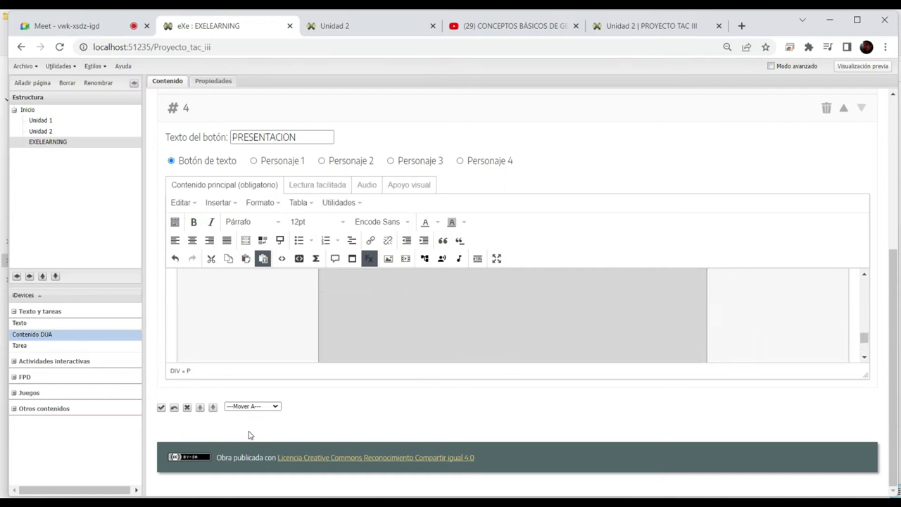
Apply the edits to the Actividades Interactivas content and save the project
left_click(161, 408)
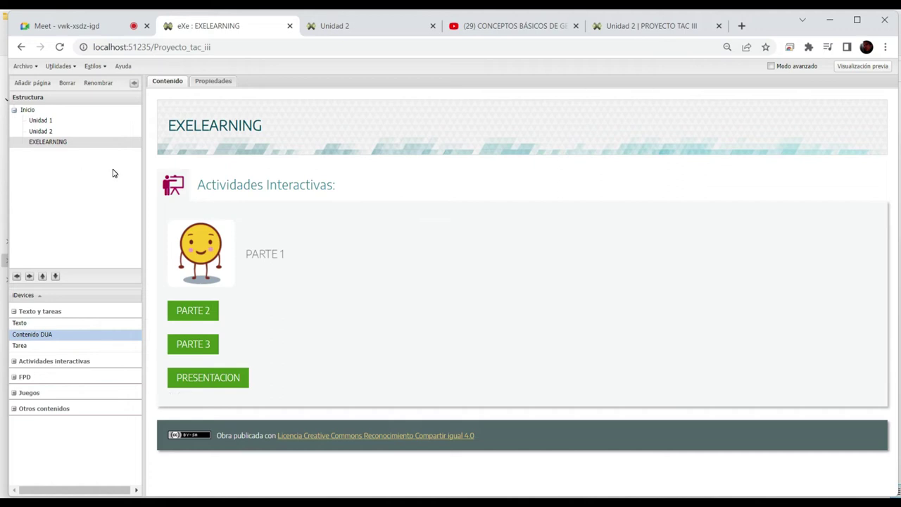
left_click(25, 65)
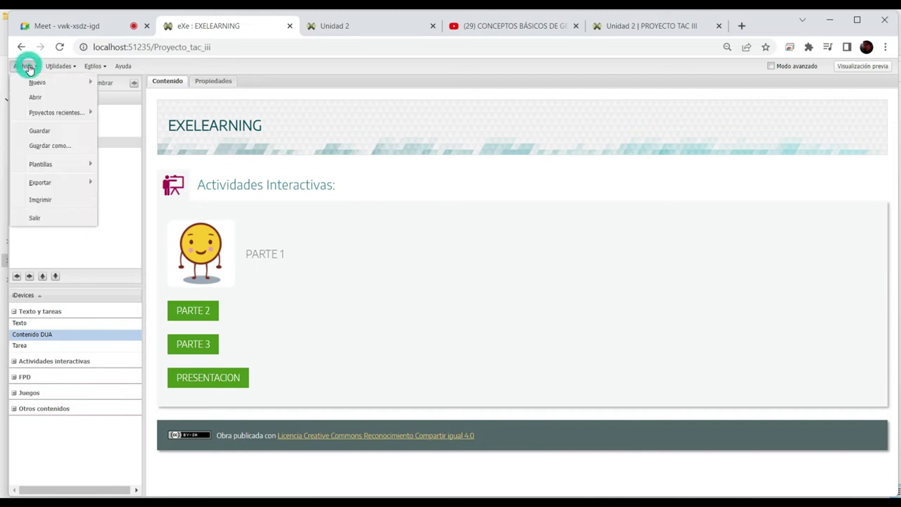
left_click(39, 131)
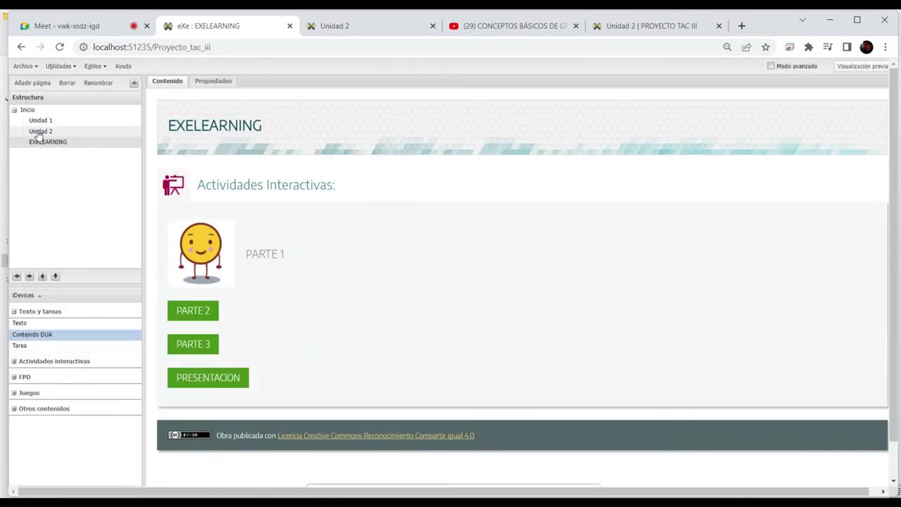
left_click(25, 66)
left_click(26, 66)
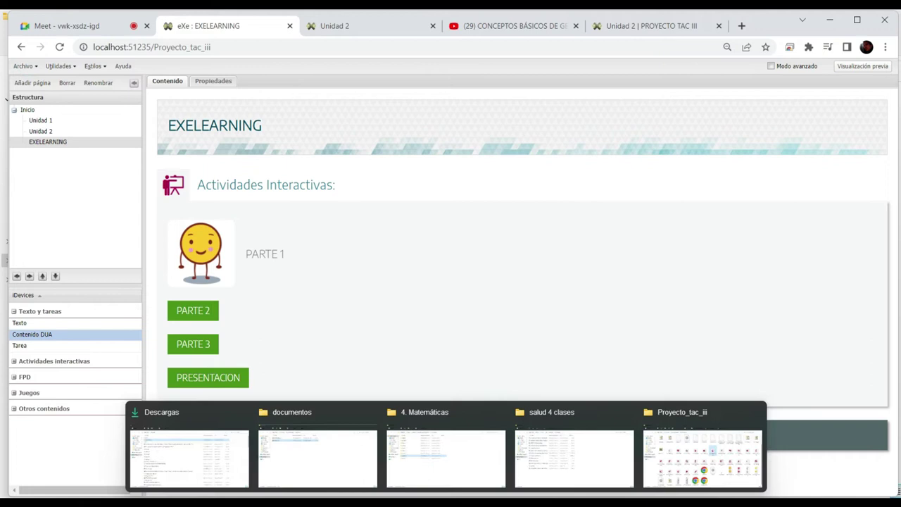
Switch to File Explorer and delete the old Proyecto_tac_iii export folder from the "de euclides al cabri" folder
left_click(682, 448)
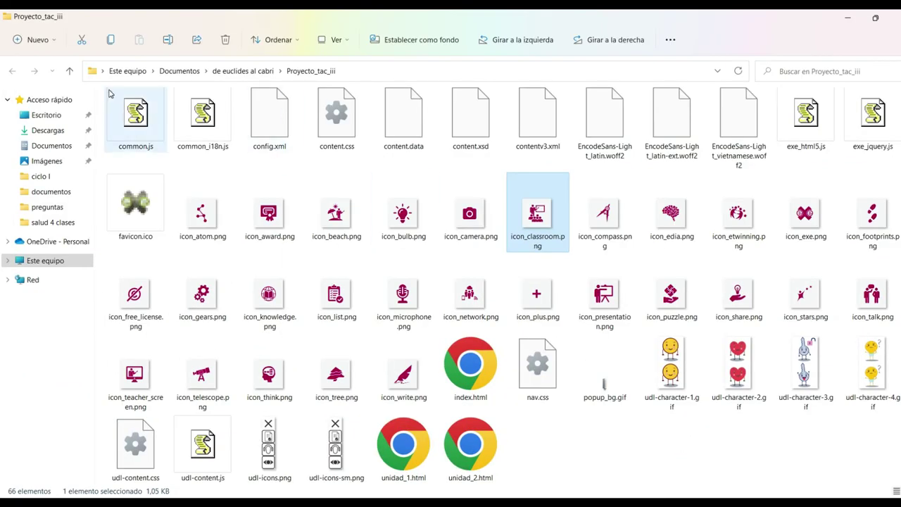
left_click(247, 71)
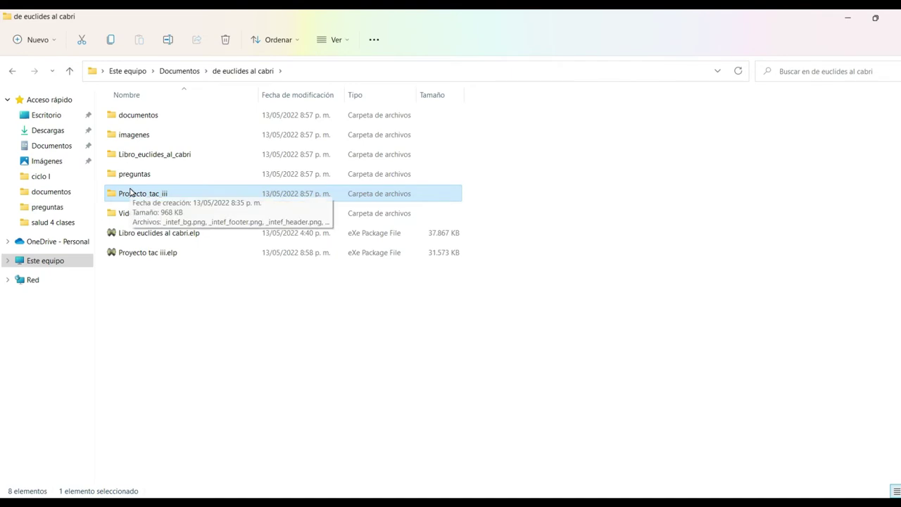
key("Delete")
left_click(849, 21)
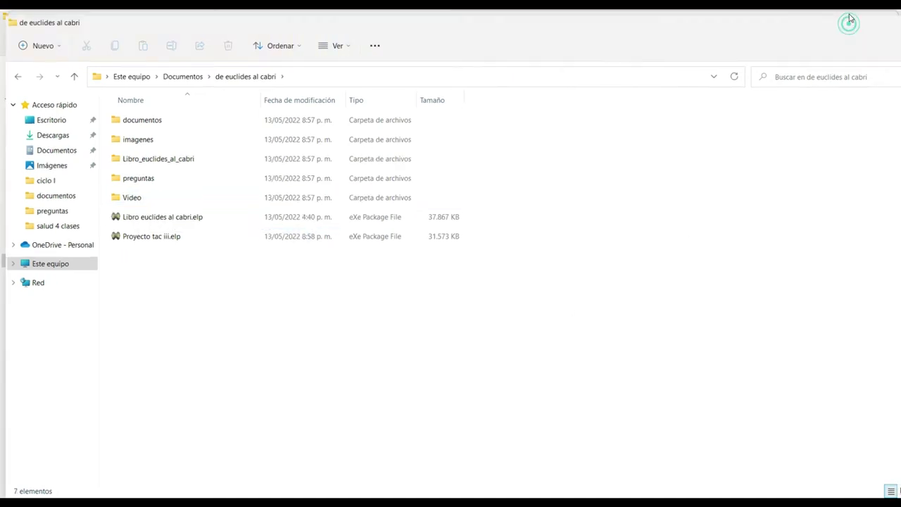
Back in eXeLearning, export the project as a website with its current metadata into the "de euclides al cabri" folder
left_click(37, 66)
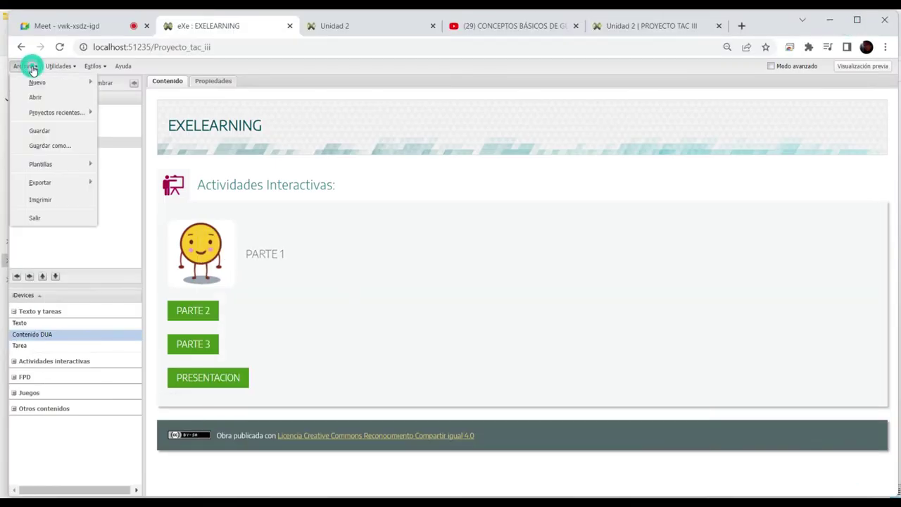
mouse_move(72, 183)
left_click(123, 184)
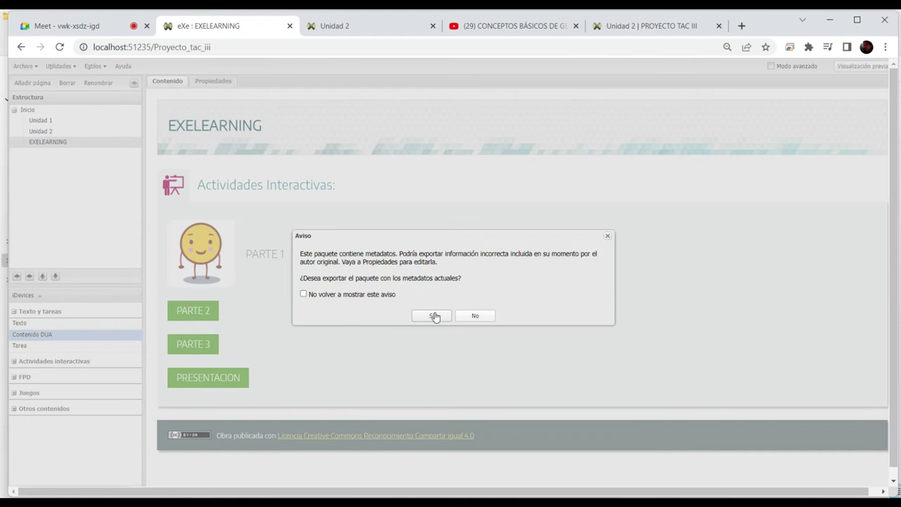
left_click(434, 316)
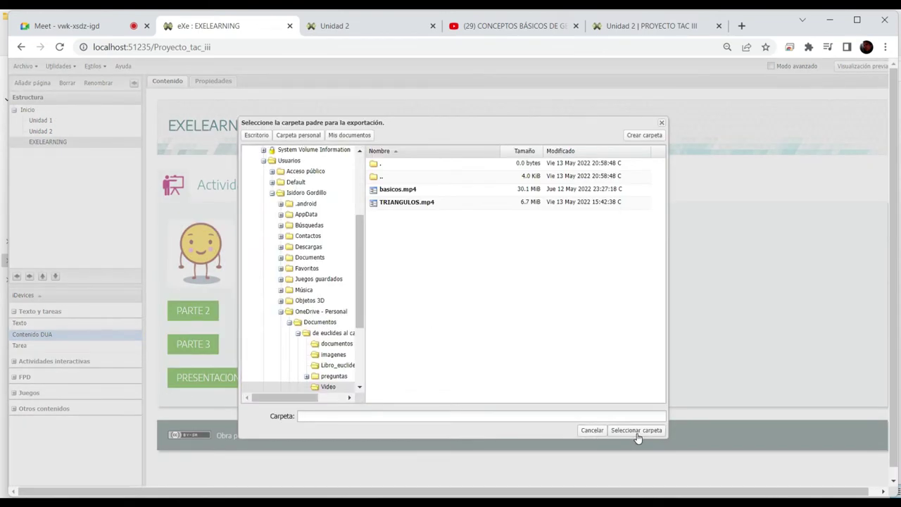
double_click(383, 178)
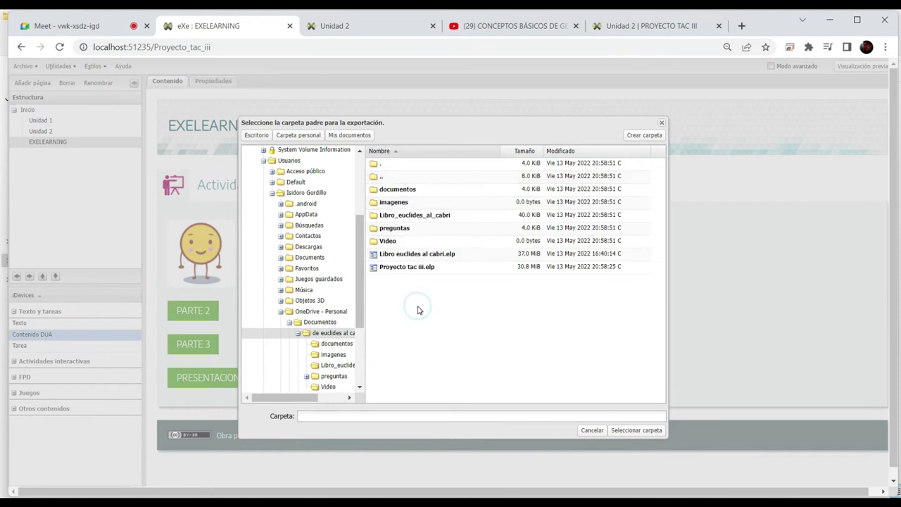
left_click(637, 431)
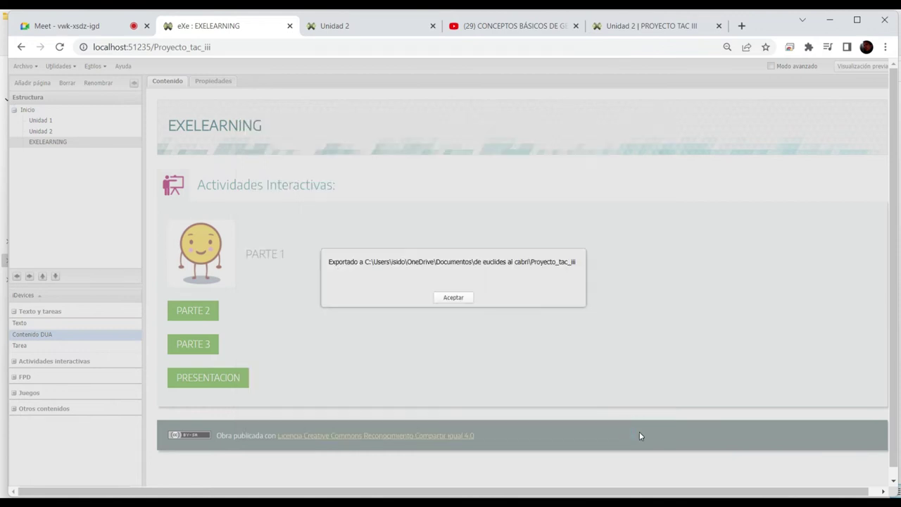
left_click(450, 297)
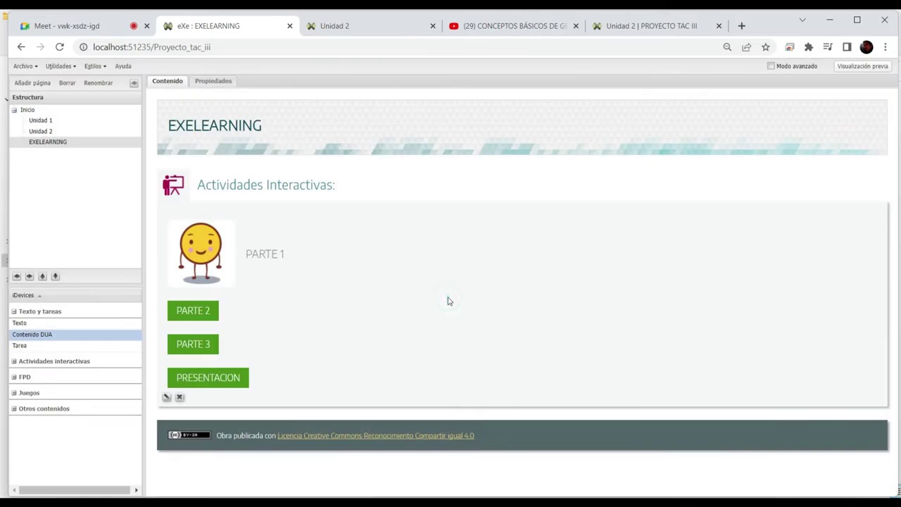
In File Explorer, find index.html in the exported Proyecto_tac_iii folder and open it in the browser
mouse_move(445, 502)
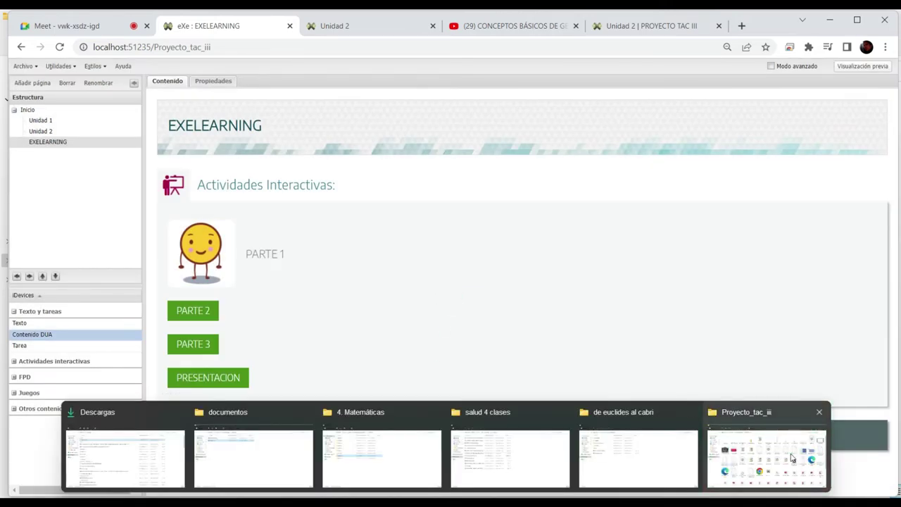
left_click(767, 454)
scroll(673, 294, "down", 1)
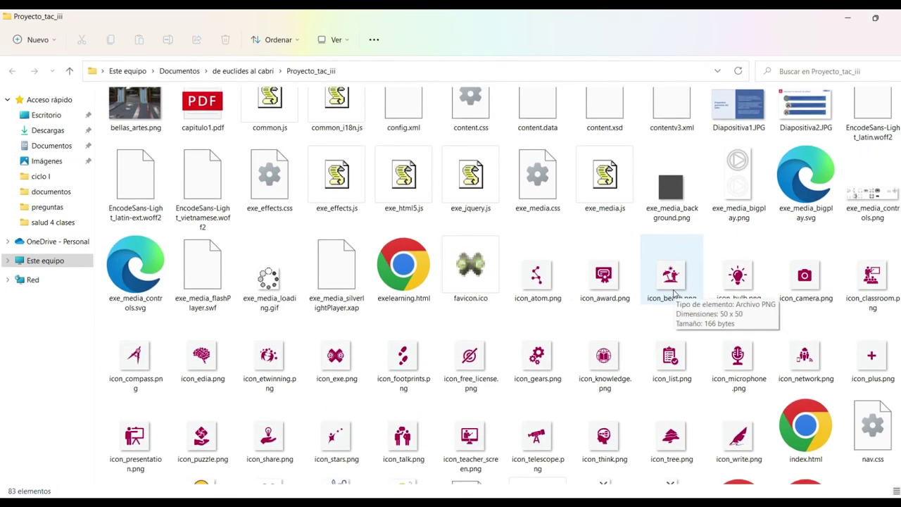
scroll(573, 305, "down", 2)
double_click(809, 359)
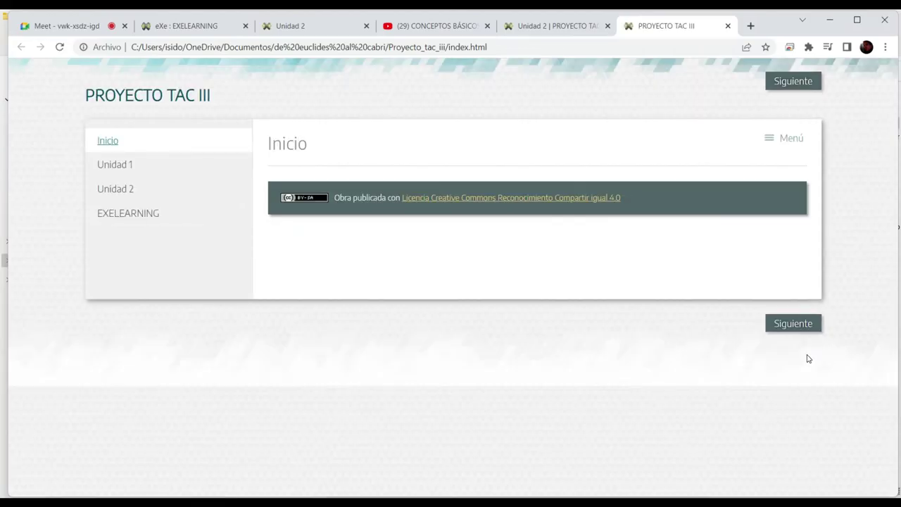
Look through the Unidad 1, Unidad 2 and EXELEARNING pages of the exported site
left_click(107, 165)
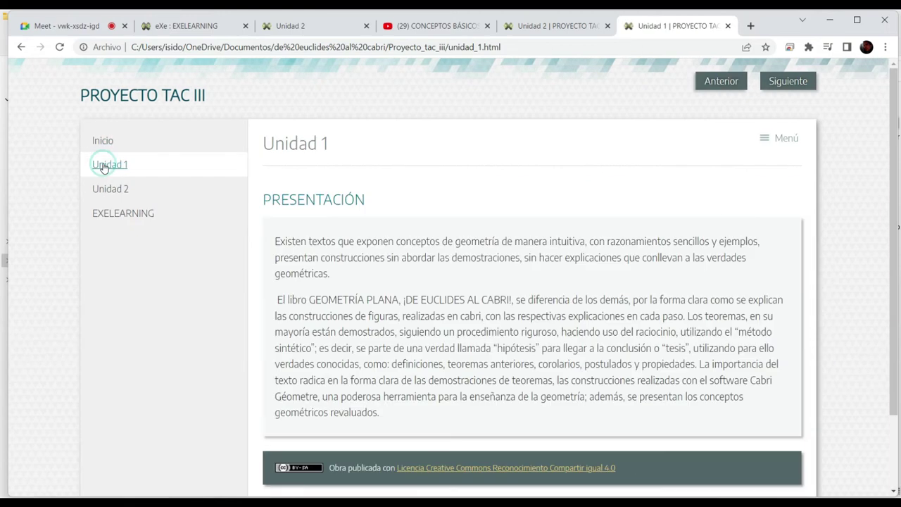
left_click(109, 191)
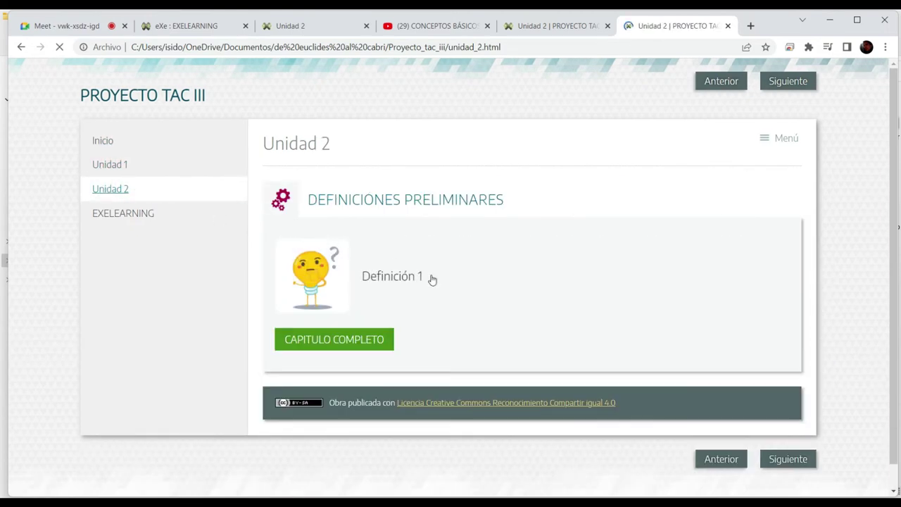
scroll(428, 278, "down", 1)
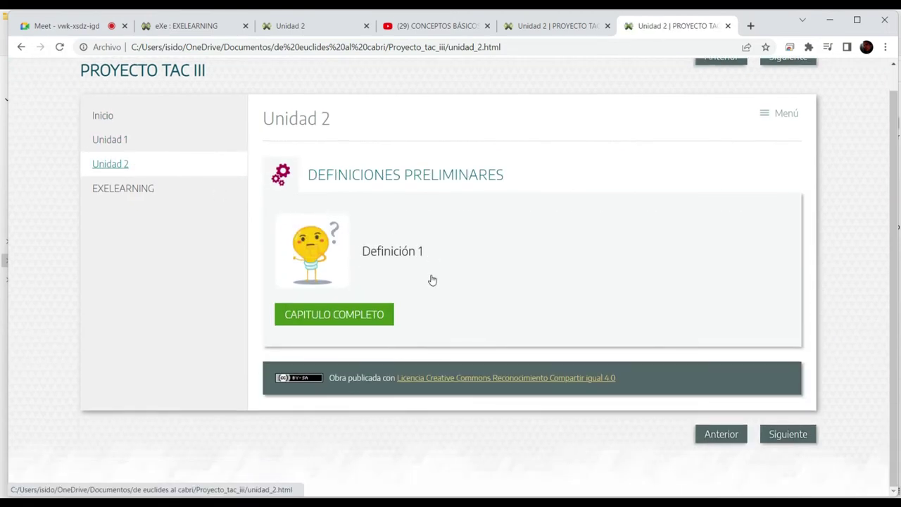
left_click(126, 192)
scroll(497, 308, "down", 2)
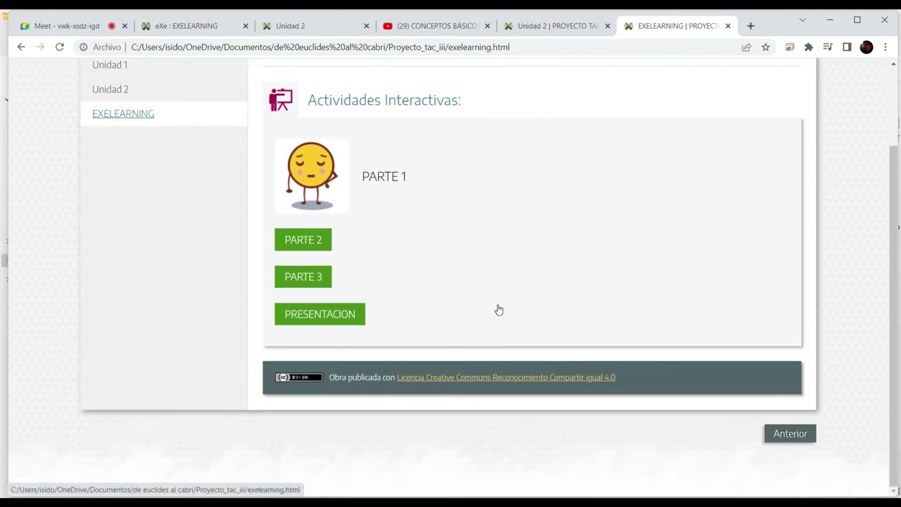
scroll(498, 310, "up", 1)
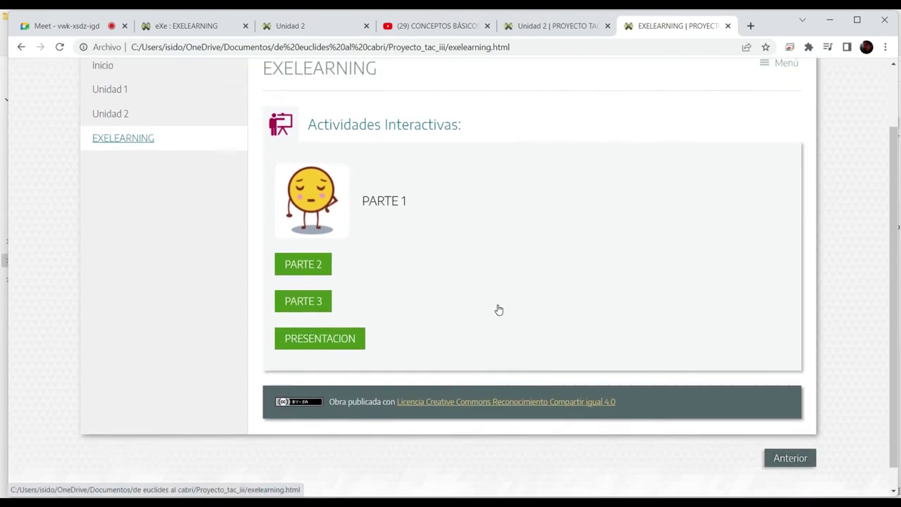
Expand the PARTE 1 block and check its Geogebra, Actividad desplegable and Cuestionario SCORM sections, closing the last one
left_click(322, 204)
scroll(322, 204, "down", 2)
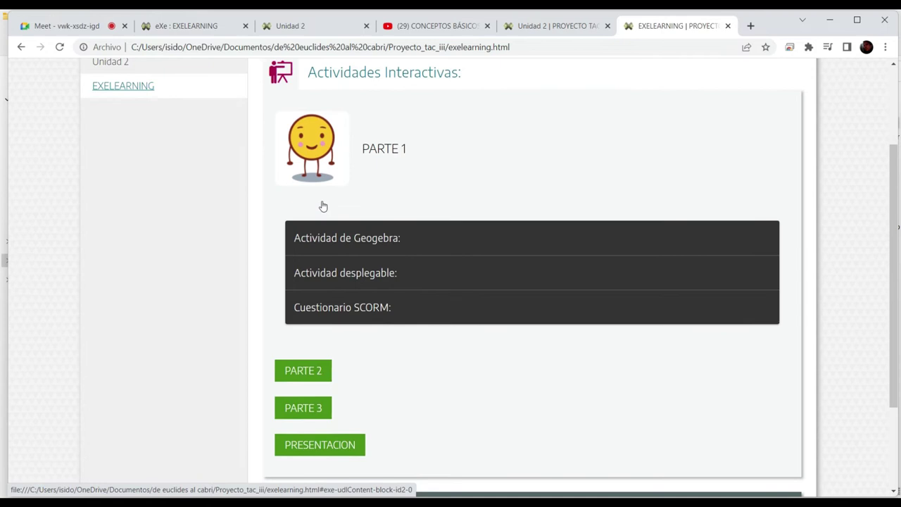
left_click(365, 235)
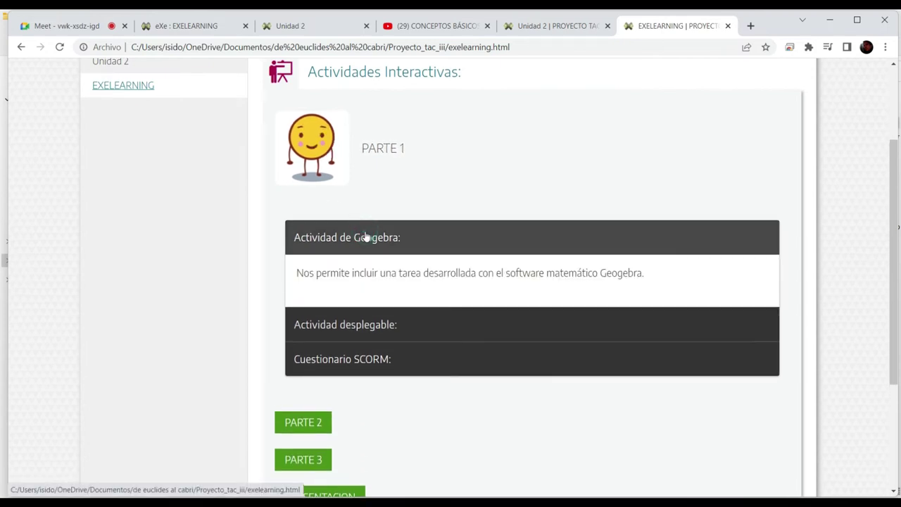
left_click(365, 235)
left_click(368, 270)
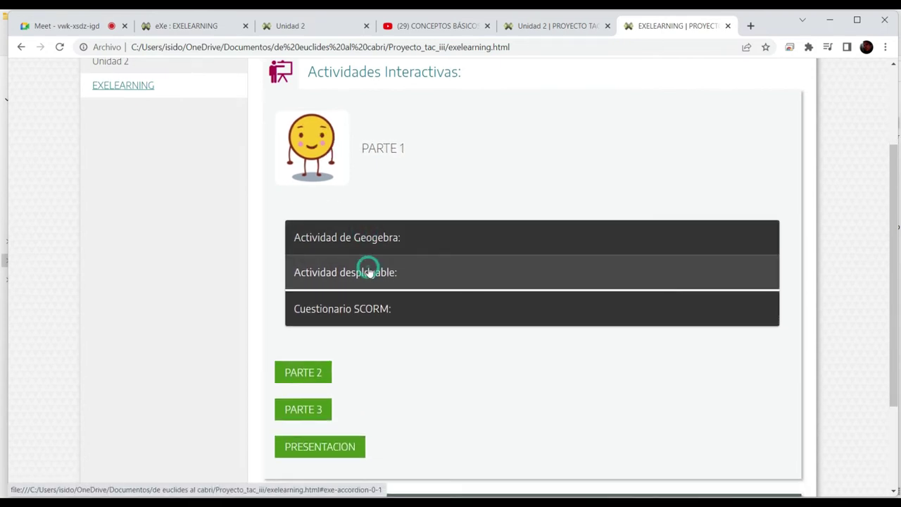
left_click(363, 340)
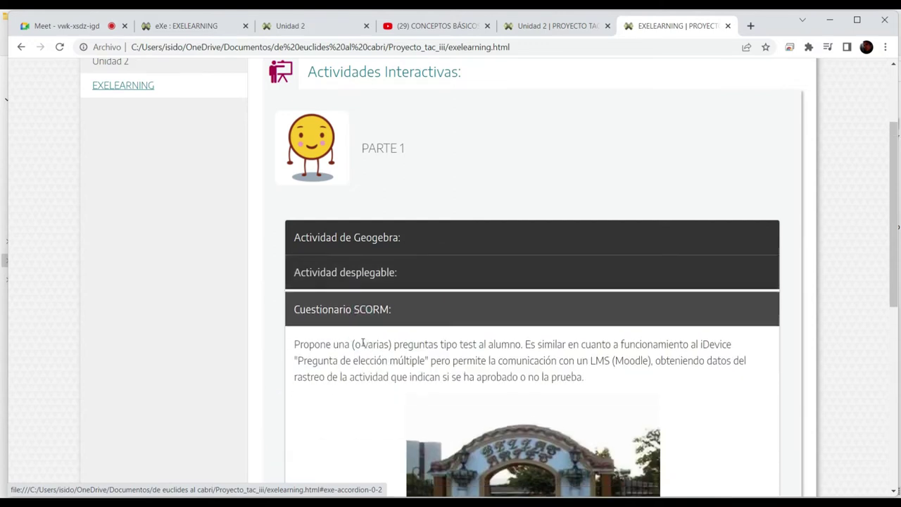
scroll(403, 359, "down", 1)
scroll(402, 359, "down", 2)
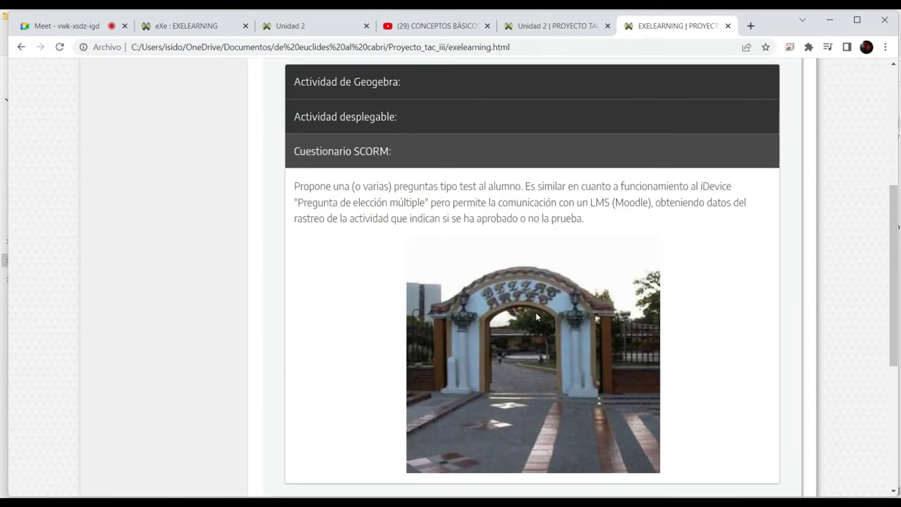
left_click(374, 156)
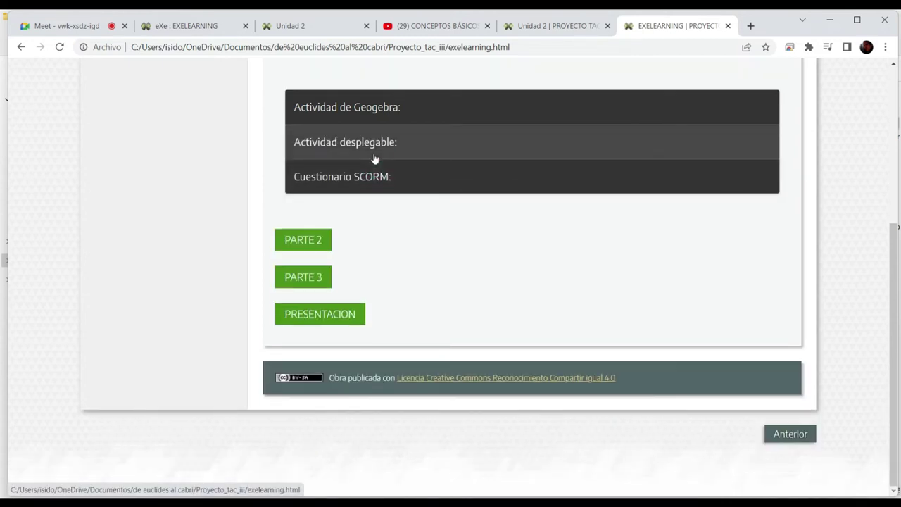
Recheck how the Actividad desplegable and Actividad de Geogebra sections open and close
left_click(374, 147)
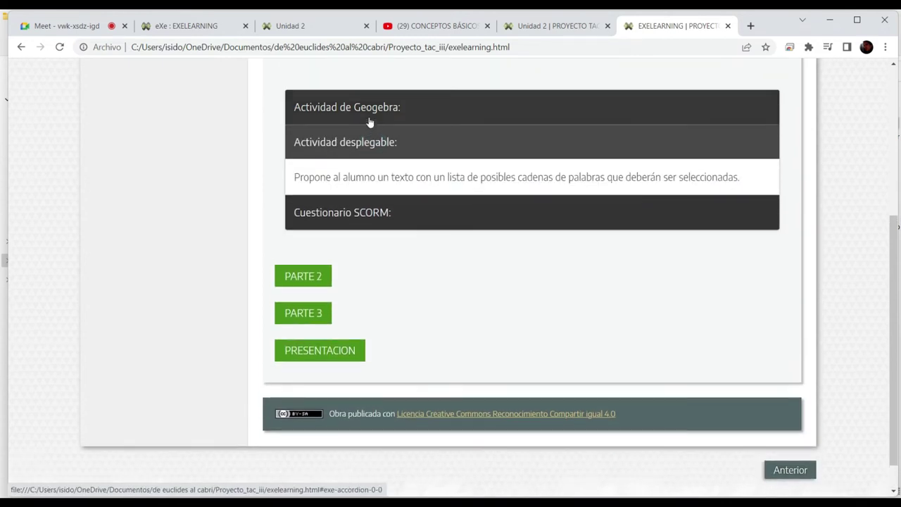
left_click(369, 110)
left_click(354, 197)
left_click(348, 110)
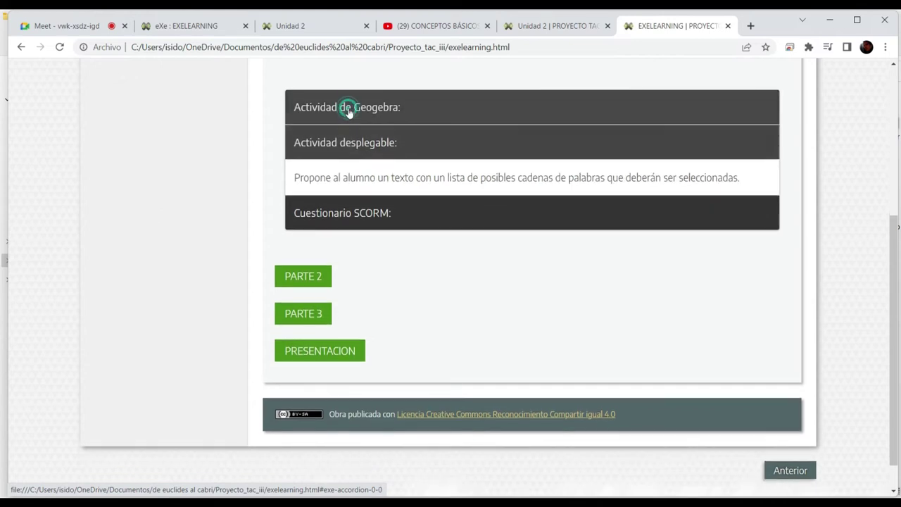
scroll(347, 114, "up", 2)
Collapse the PARTE 1 block, expand PARTE 2 and go through its tabs up to Vídeo interactivo, returning to Lista desordenada
left_click(329, 139)
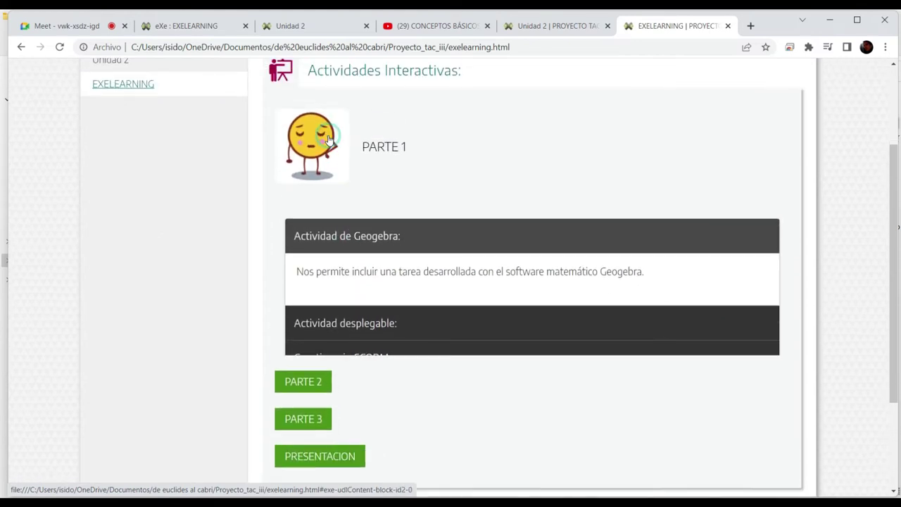
left_click(310, 241)
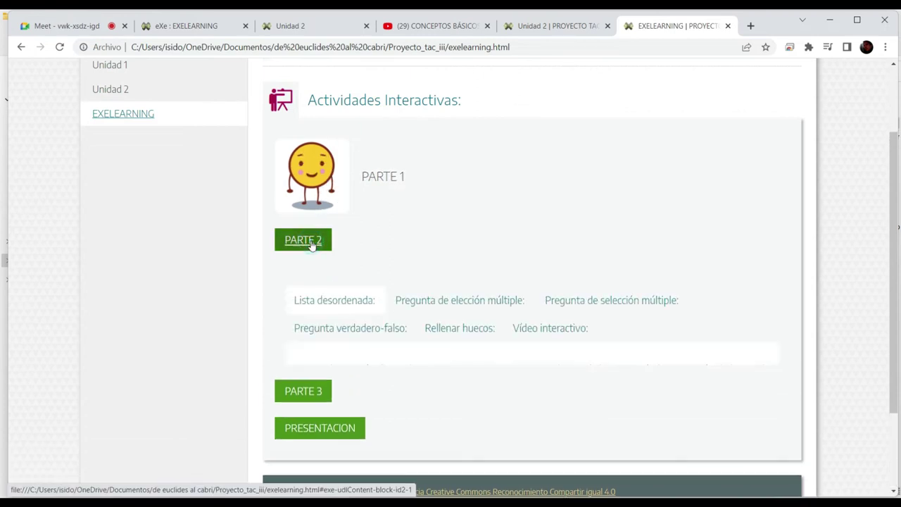
scroll(312, 244, "down", 2)
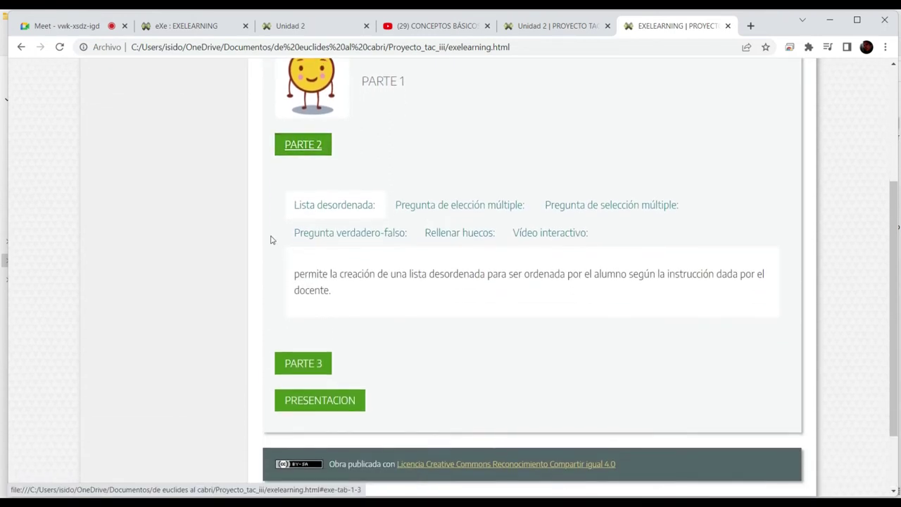
left_click(442, 204)
left_click(554, 203)
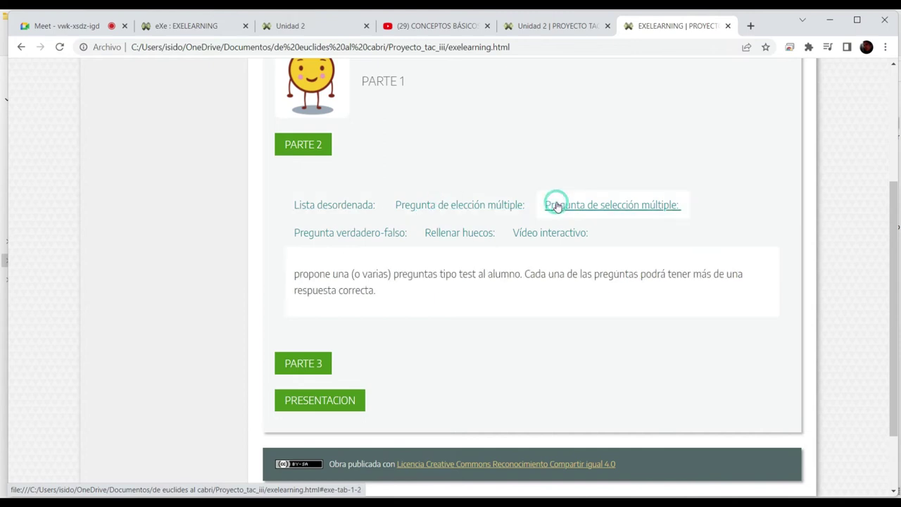
left_click(375, 229)
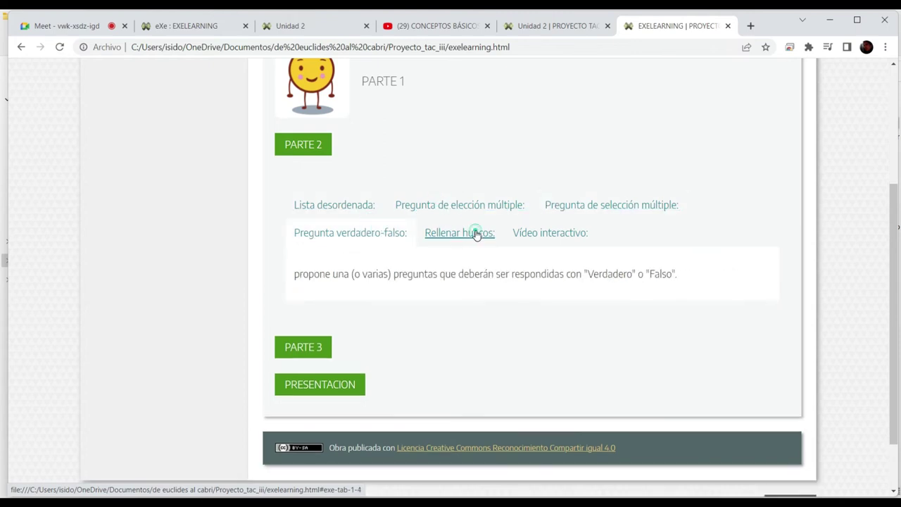
left_click(473, 233)
left_click(551, 238)
left_click(360, 213)
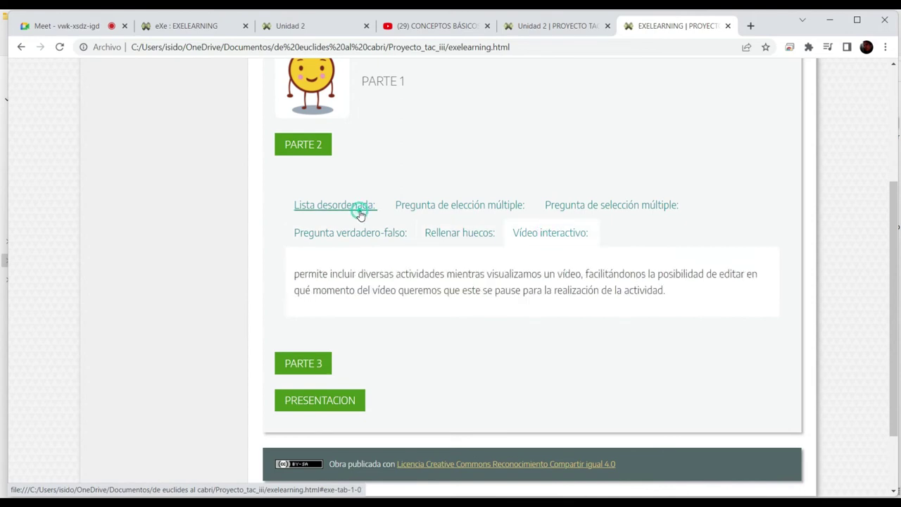
Expand PARTE 3, collapse PARTE 2 and advance through the paginated content of PARTE 3 to page 6, Vídeo interactivo
left_click(311, 364)
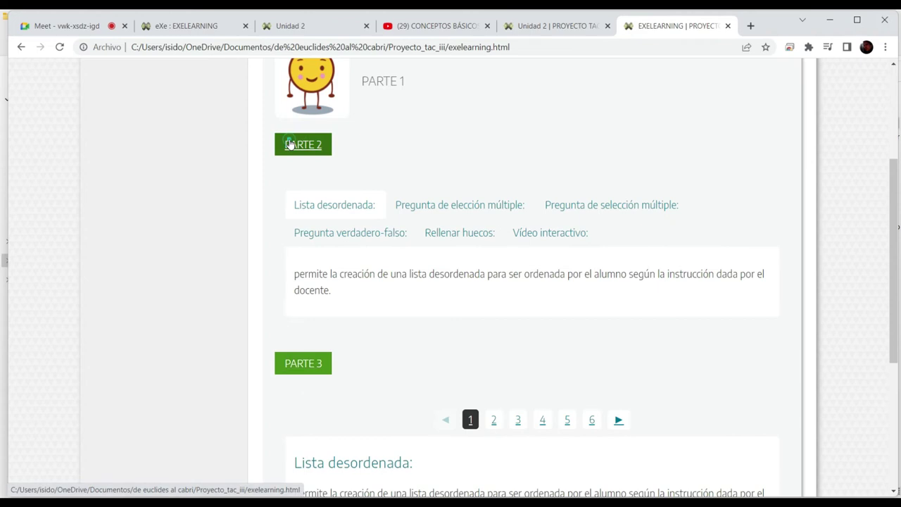
left_click(292, 145)
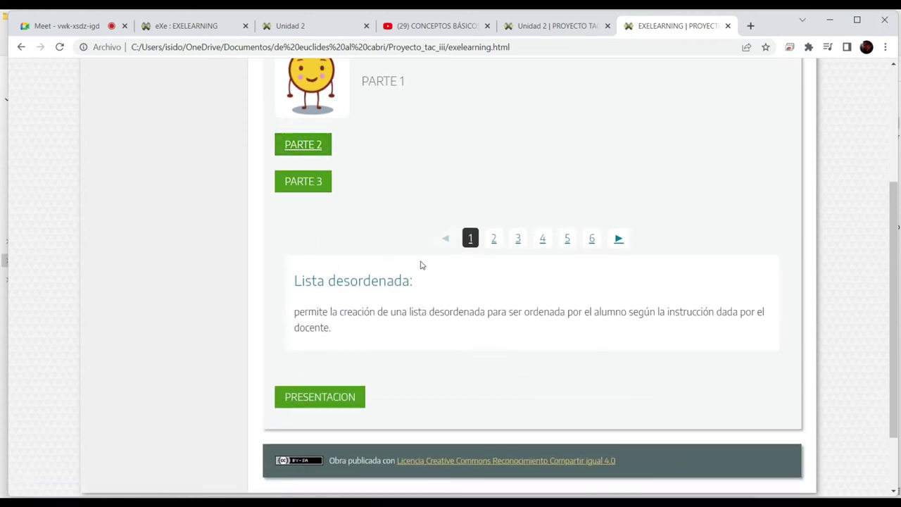
left_click(617, 239)
left_click(618, 240)
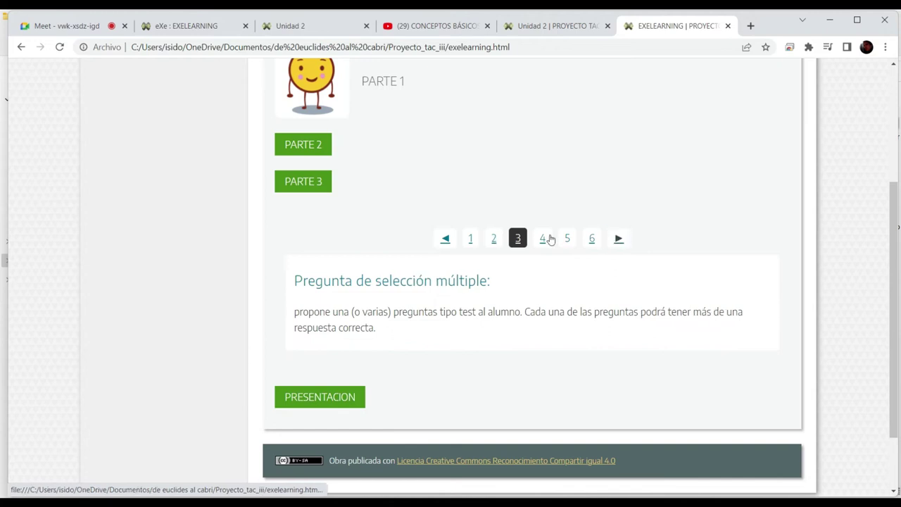
left_click(618, 239)
left_click(619, 240)
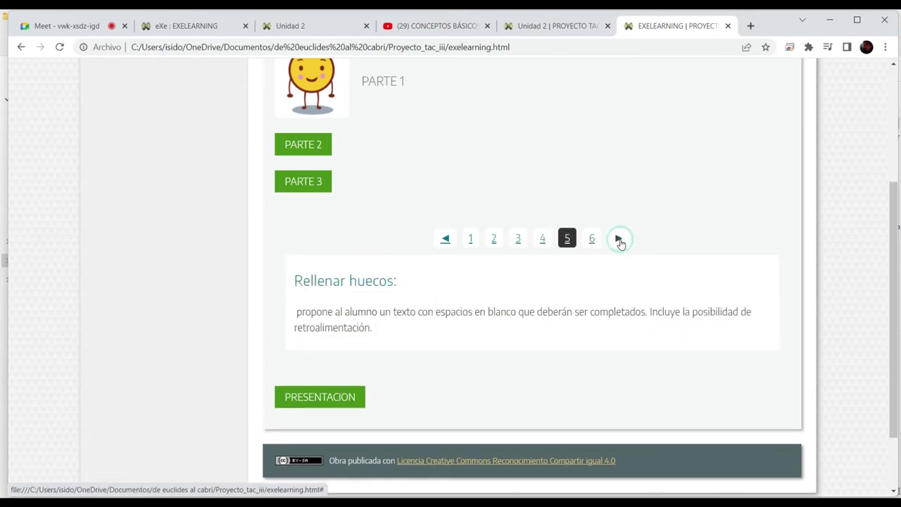
left_click(618, 240)
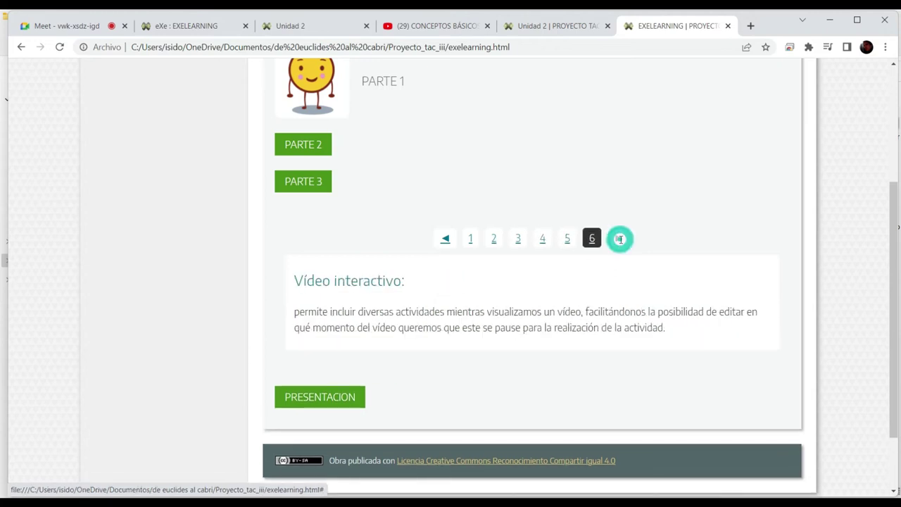
Go back through PARTE 3 to page 3, jump directly to pages 6, 1 and 2, and collapse the block
left_click(444, 240)
left_click(444, 240)
left_click(444, 239)
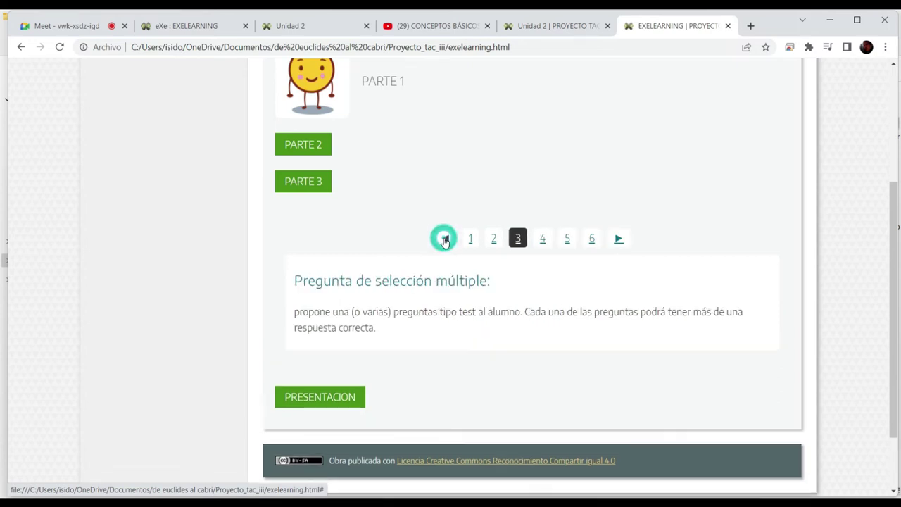
left_click(593, 240)
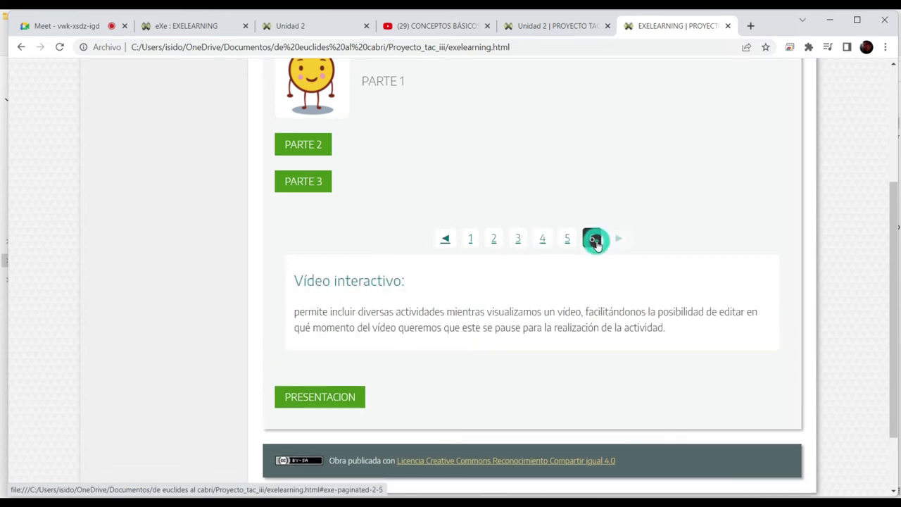
left_click(472, 240)
left_click(493, 240)
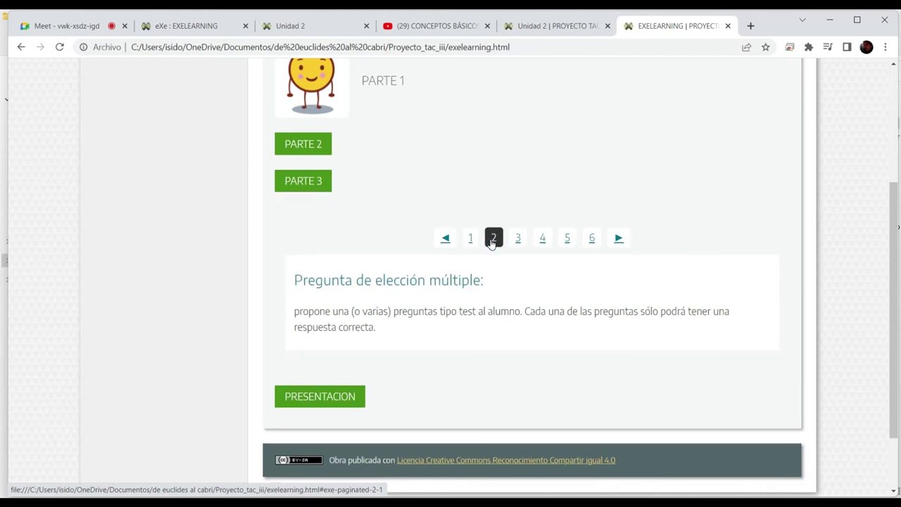
scroll(491, 243, "down", 2)
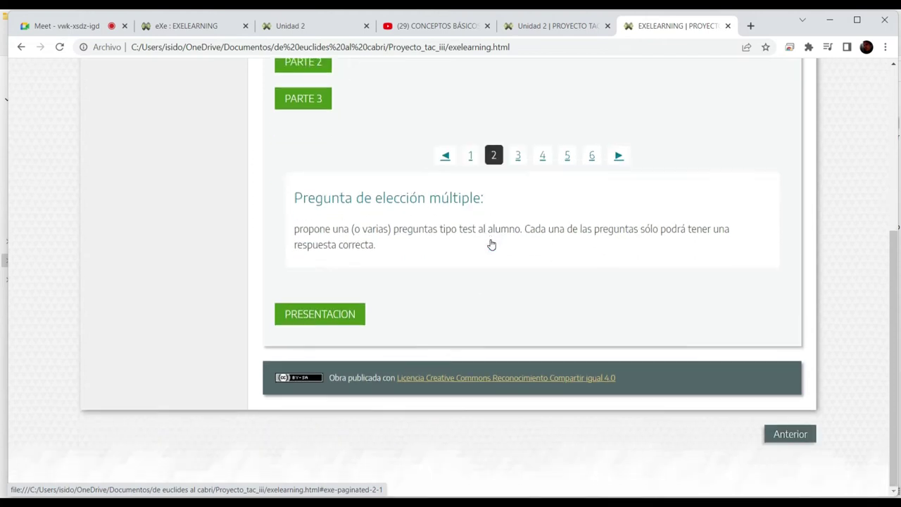
left_click(280, 105)
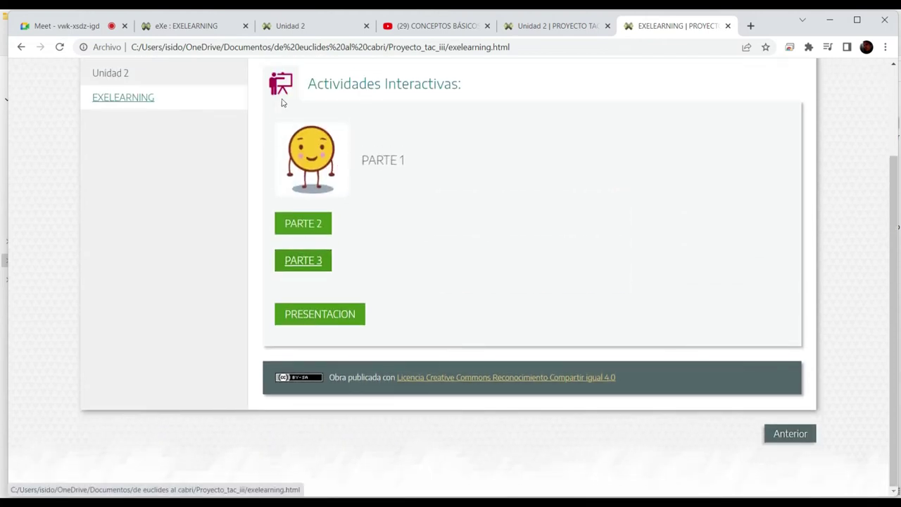
Expand the PRESENTACION block and advance its carousel from slide P_1 to slide P_3
left_click(323, 315)
scroll(575, 265, "down", 3)
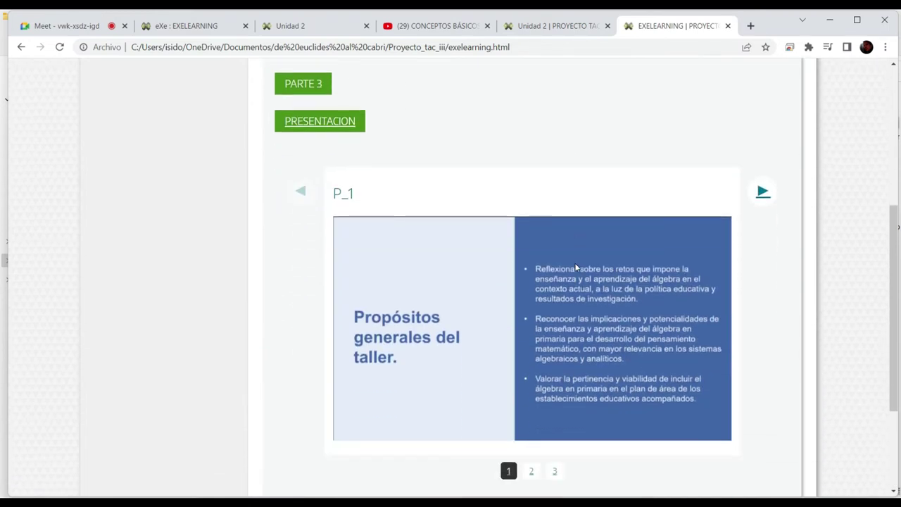
scroll(575, 267, "down", 1)
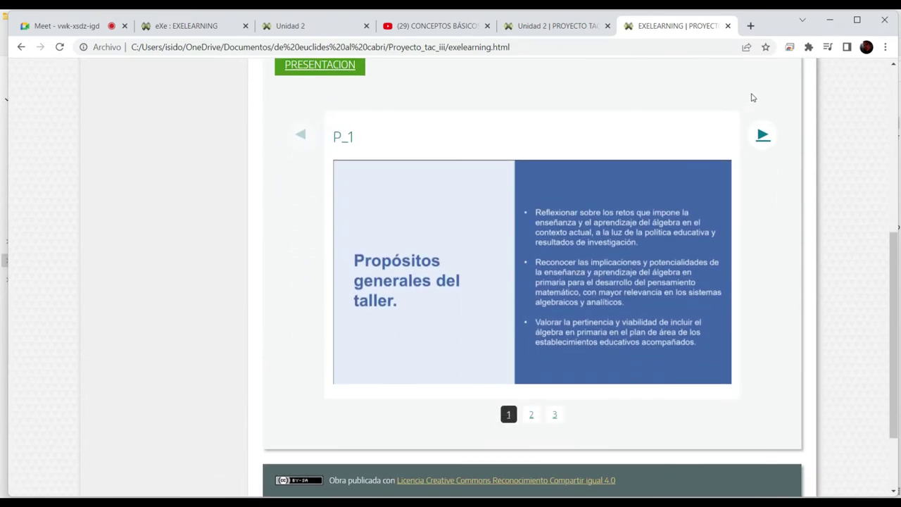
left_click(762, 134)
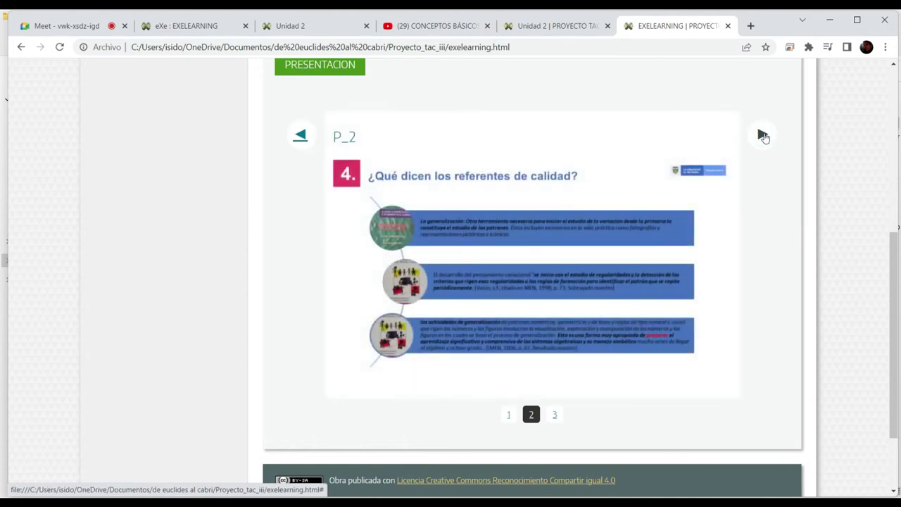
left_click(763, 136)
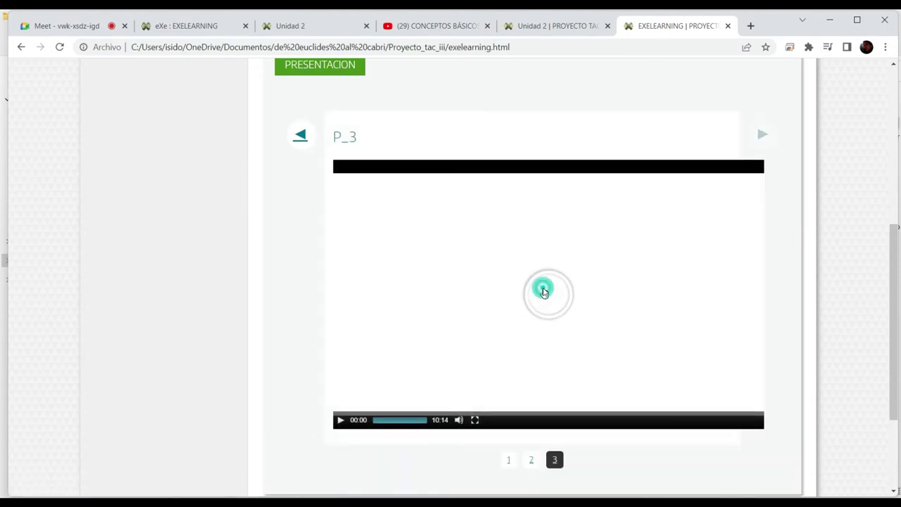
Play the video on slide P_3 briefly, pause it and go back to slide P_1
left_click(544, 293)
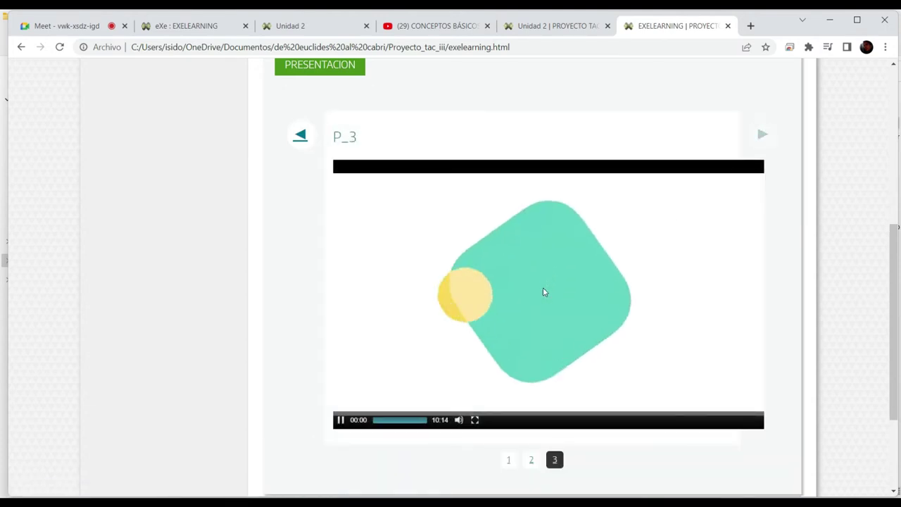
left_click(339, 420)
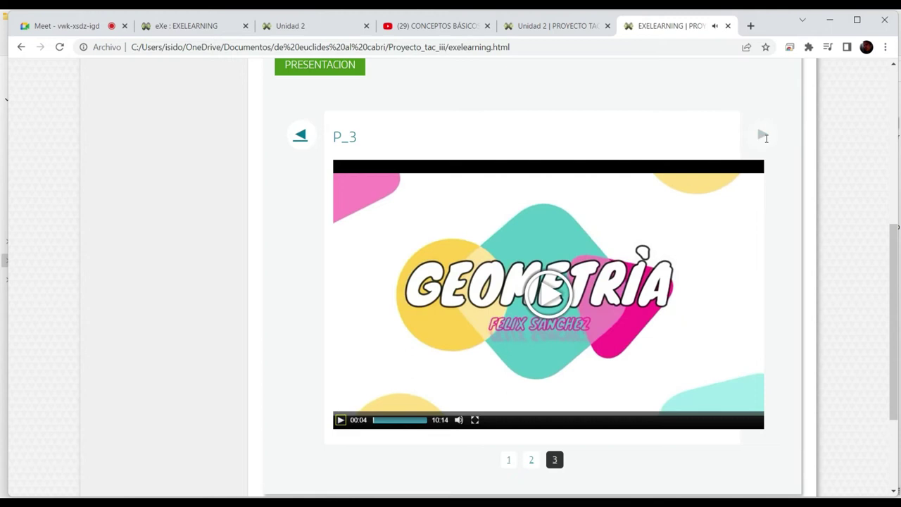
left_click(297, 139)
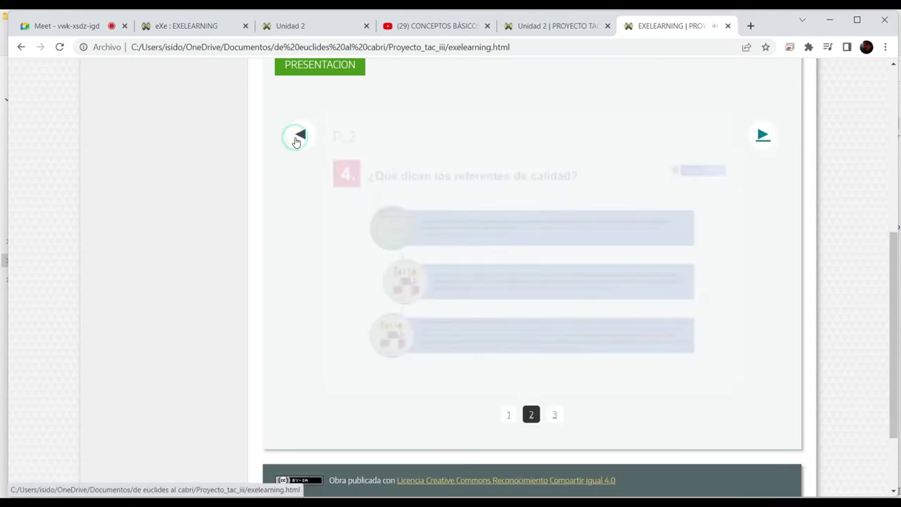
left_click(296, 138)
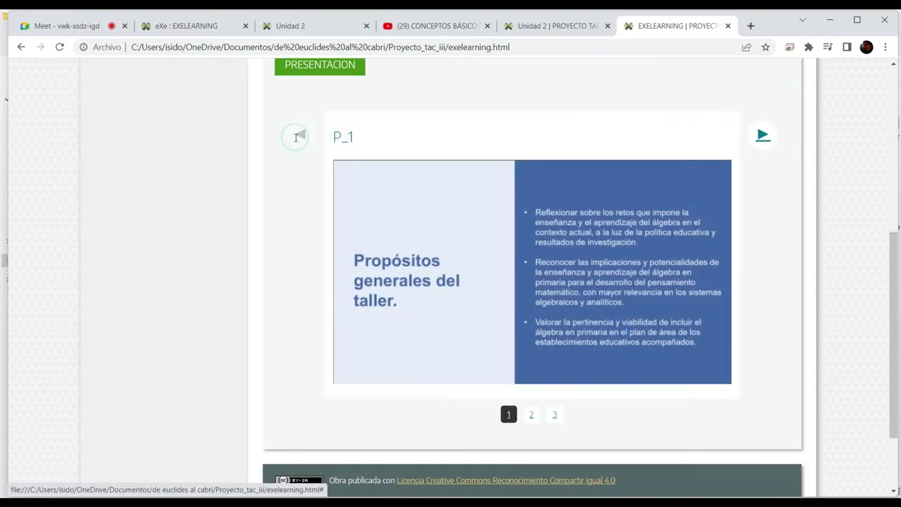
Switch back to the eXe editor and add a new page under Inicio
left_click_drag(307, 20, 188, 19)
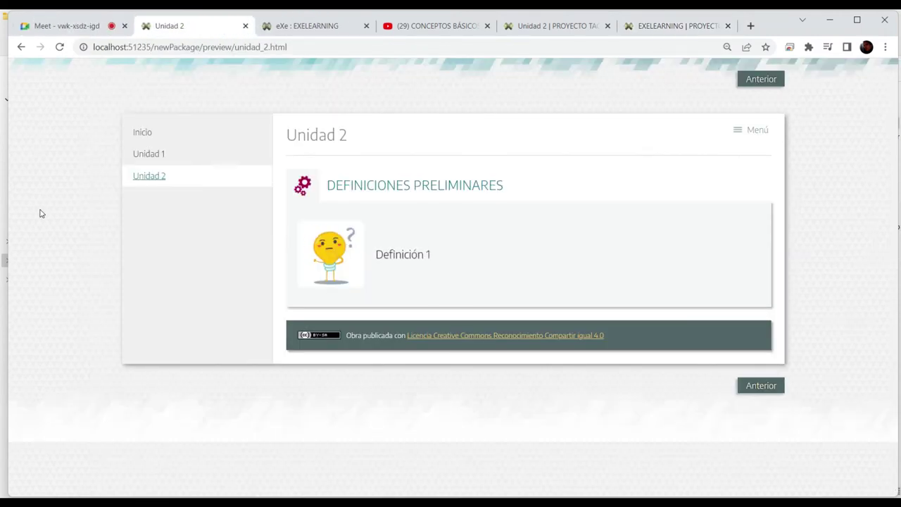
left_click(187, 26)
left_click_drag(308, 22, 208, 34)
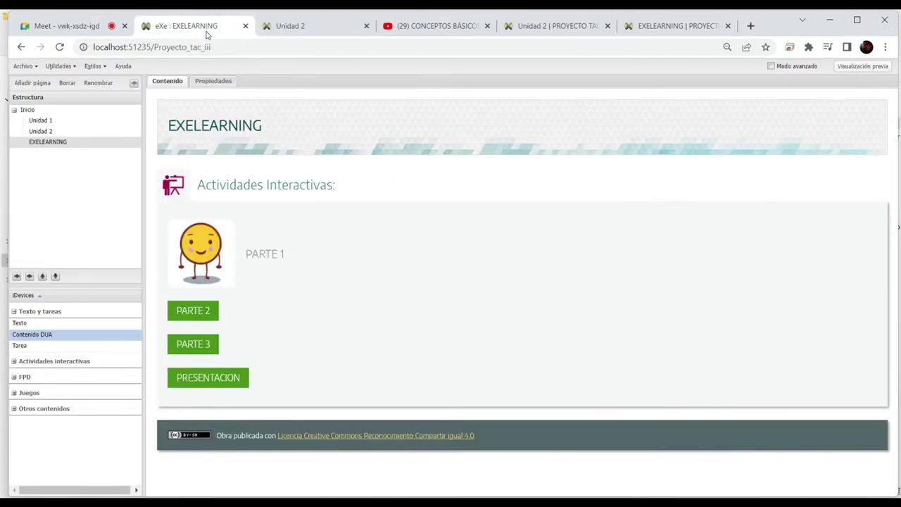
left_click(89, 219)
left_click(67, 153)
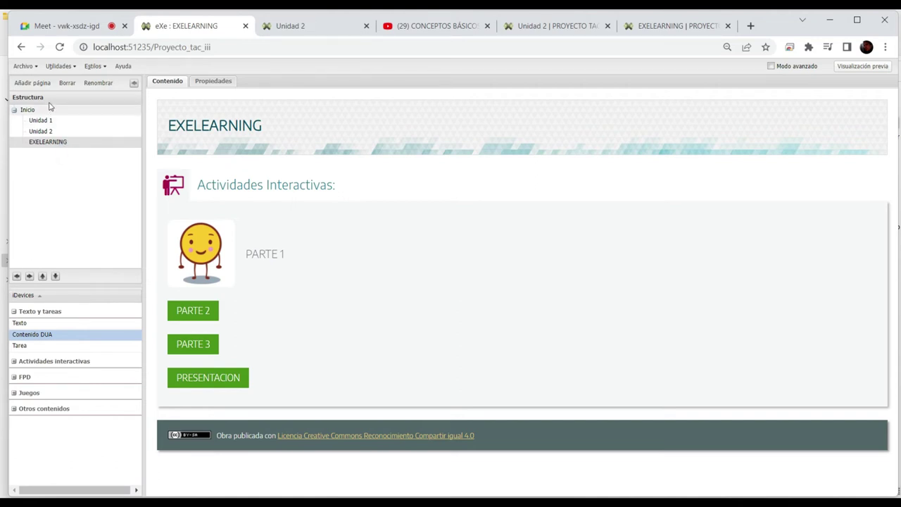
left_click(27, 110)
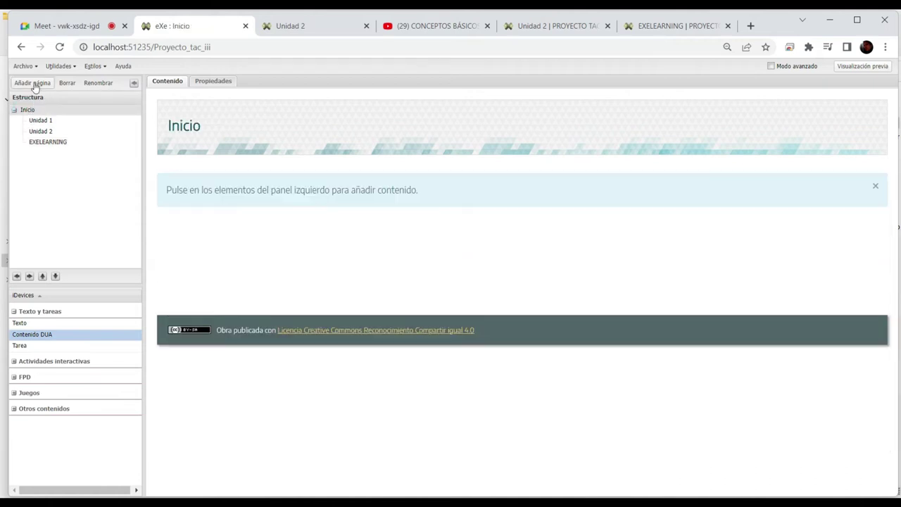
left_click(35, 83)
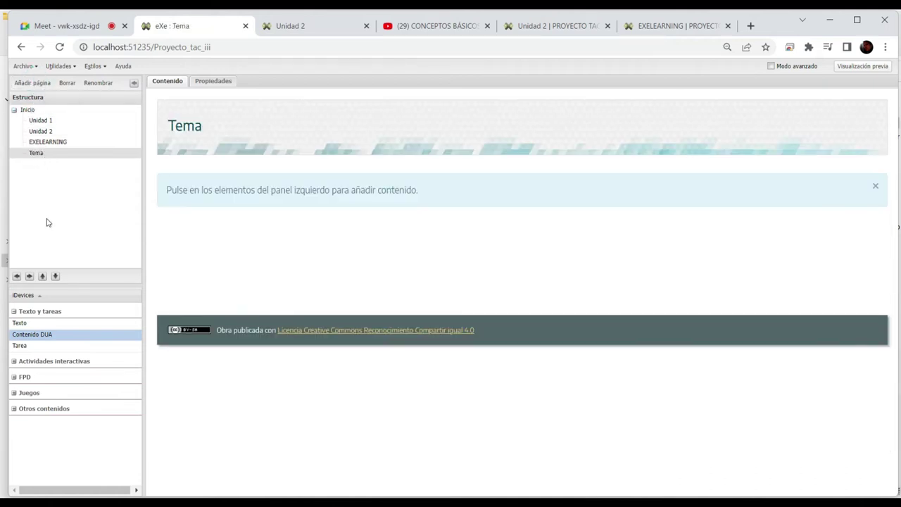
Rename the new Tema page as INTERACTIVA
double_click(36, 153)
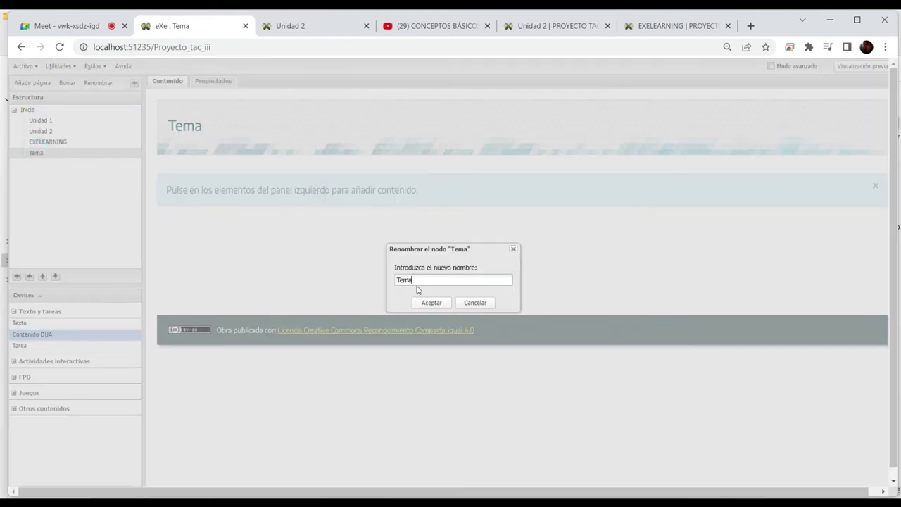
left_click_drag(421, 279, 370, 283)
left_click(431, 303)
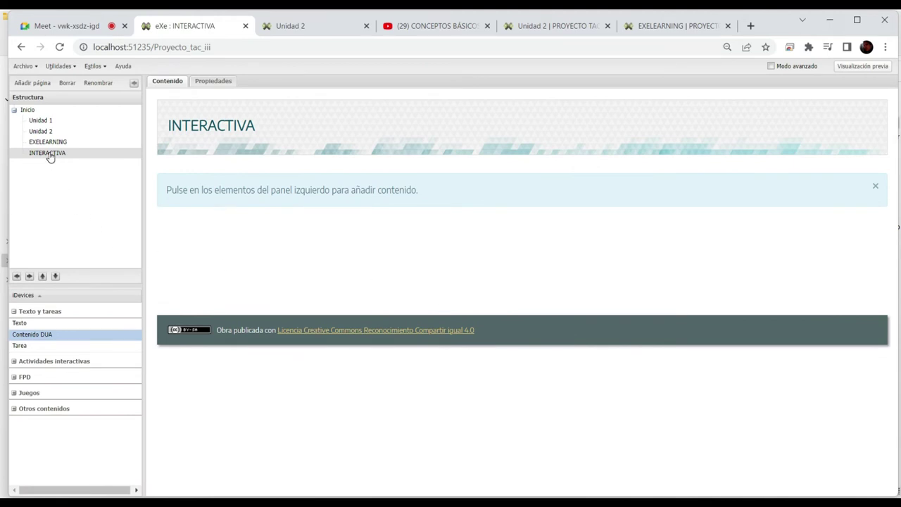
Expand the Actividades interactivas group of iDevices, select Pregunta de Elección Múltiple and review the available activity types
left_click(14, 361)
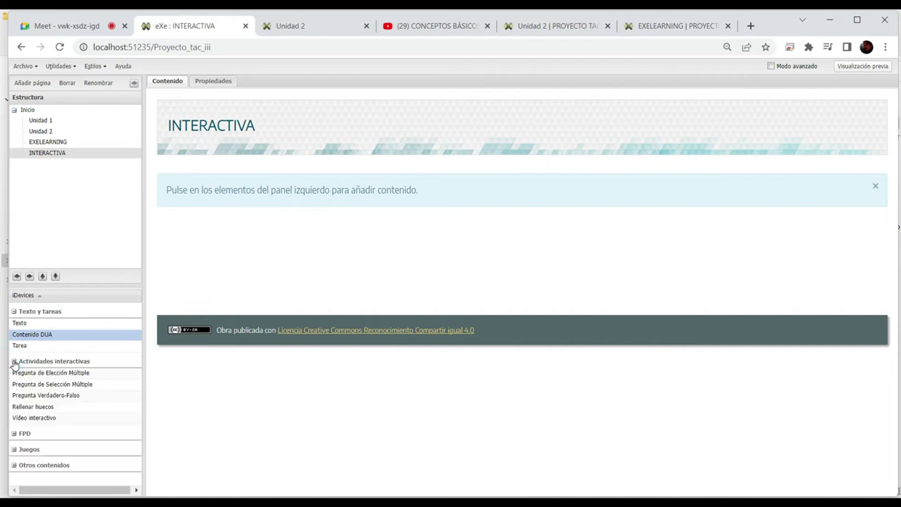
left_click(97, 372)
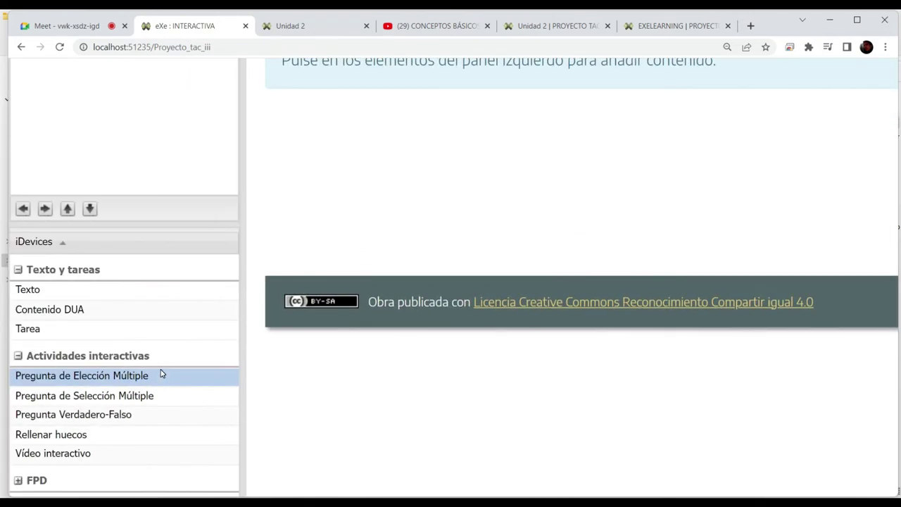
scroll(161, 374, "down", 2)
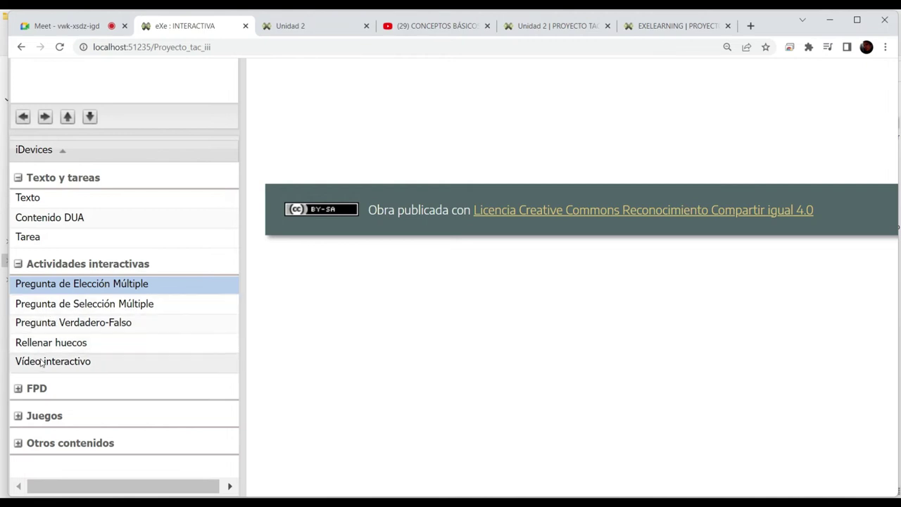
scroll(120, 324, "up", 2)
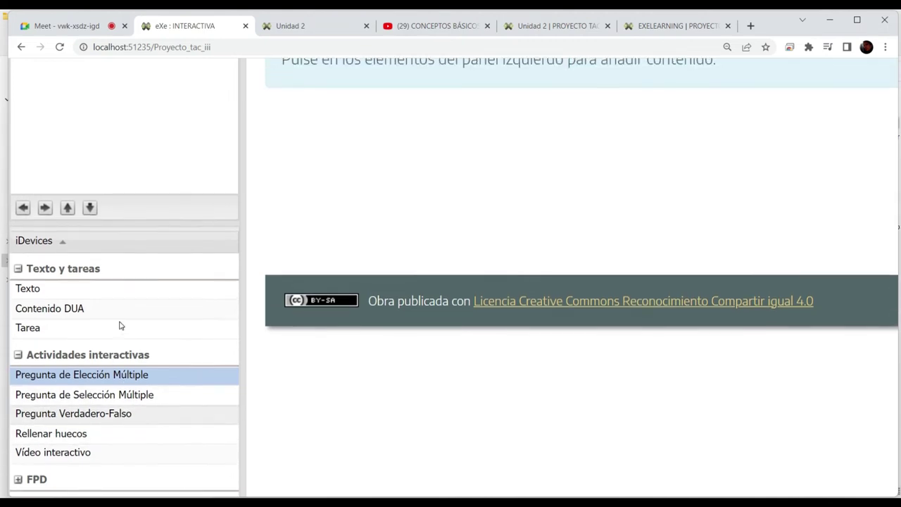
Turn on Modo avanzado for the eXe editor while the INTERACTIVA page is open
scroll(121, 323, "down", 2)
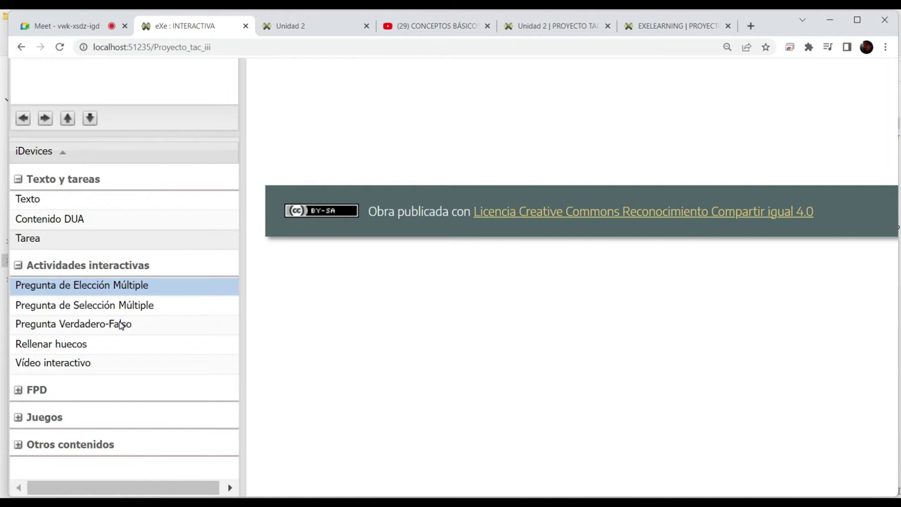
scroll(126, 308, "up", 2)
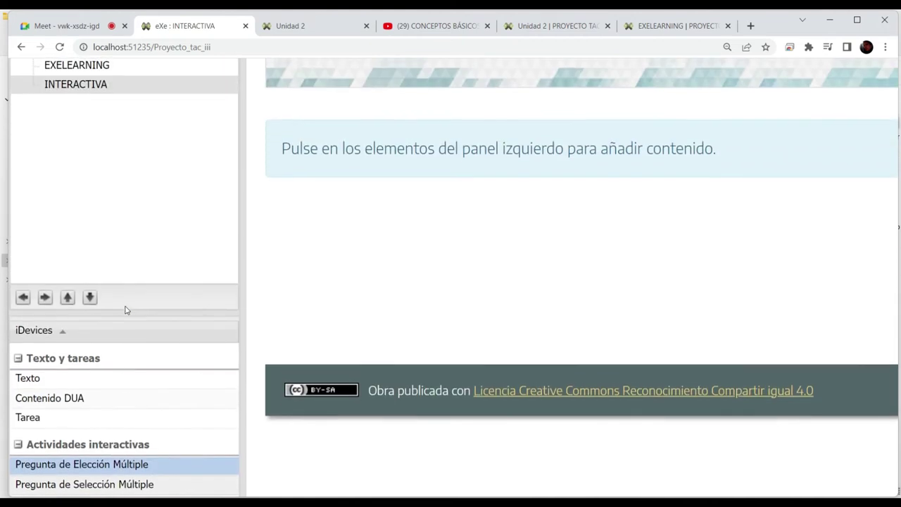
scroll(126, 310, "down", 2)
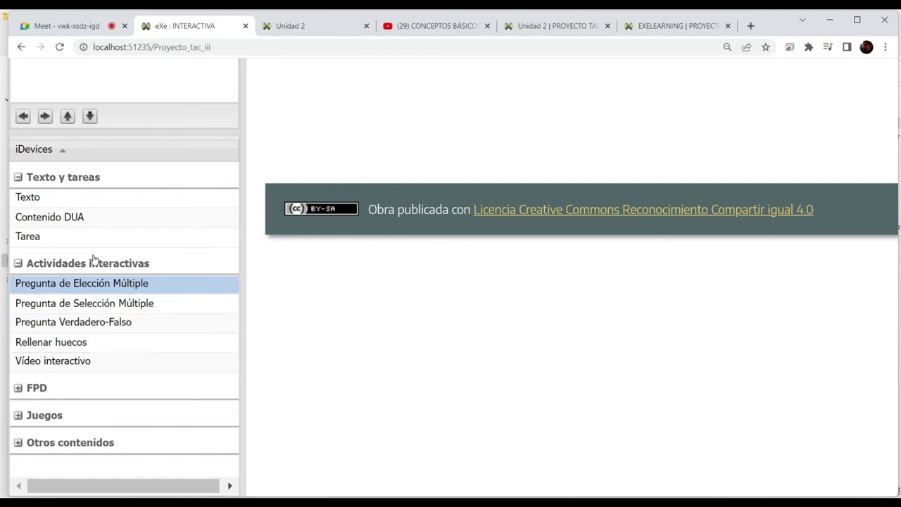
scroll(93, 256, "up", 5)
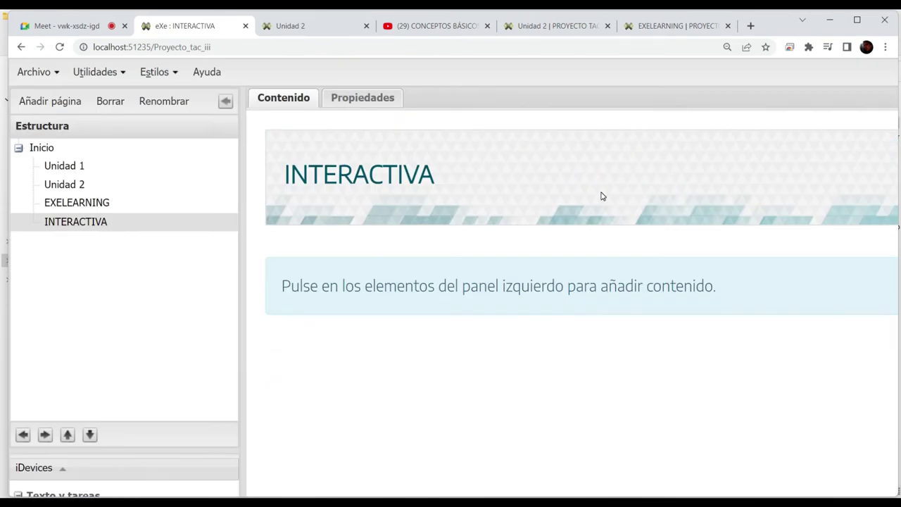
scroll(599, 195, "right", 10)
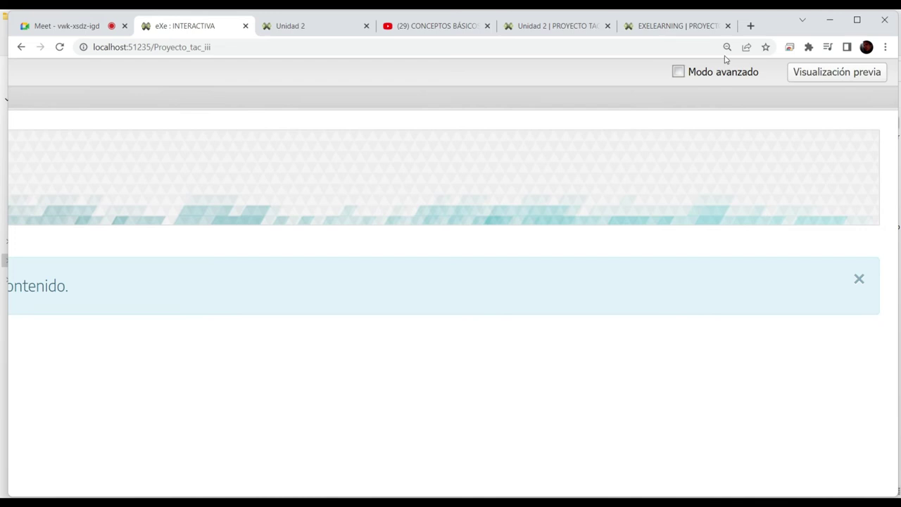
left_click(680, 73)
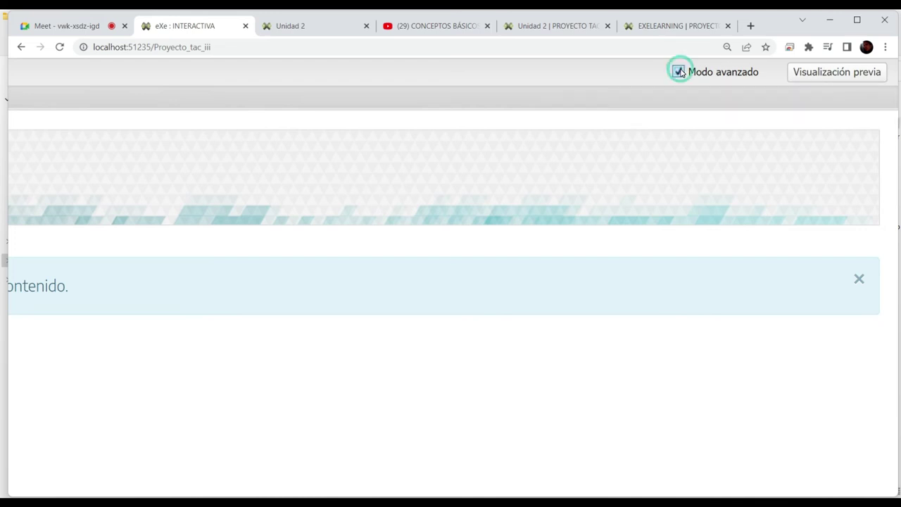
Open the list of available iDevices and go to its Actividades interactivas entries
scroll(322, 183, "left", 10)
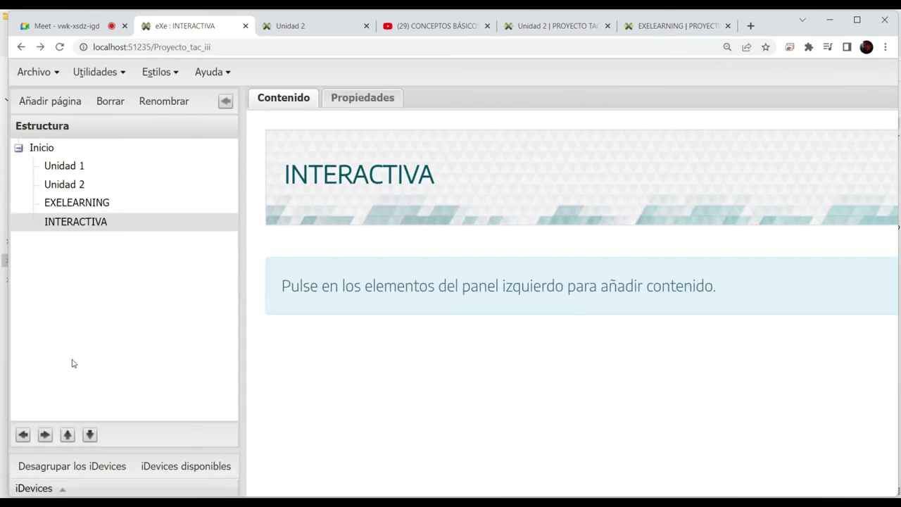
scroll(72, 366, "down", 4)
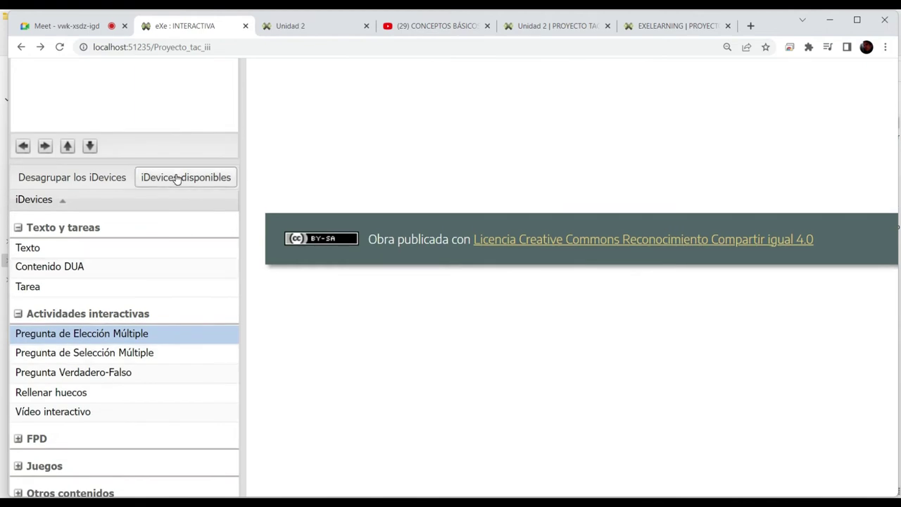
left_click(178, 179)
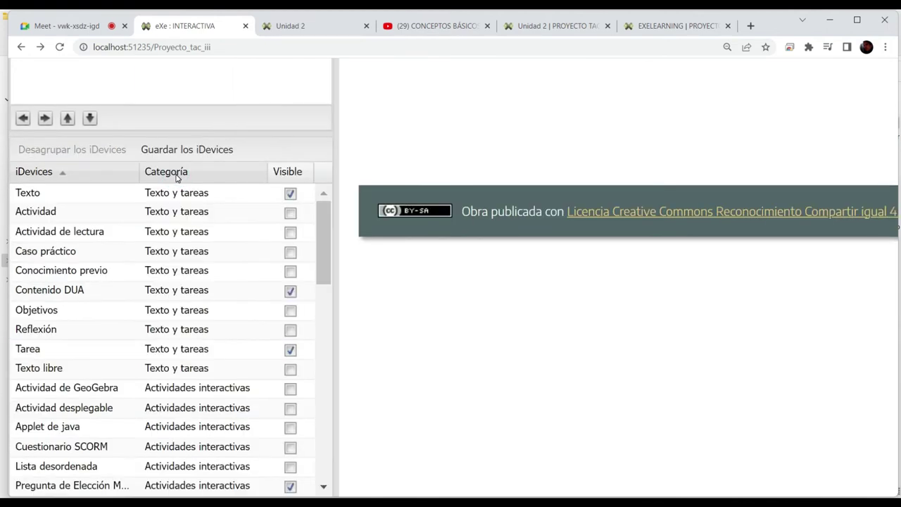
scroll(230, 359, "down", 5)
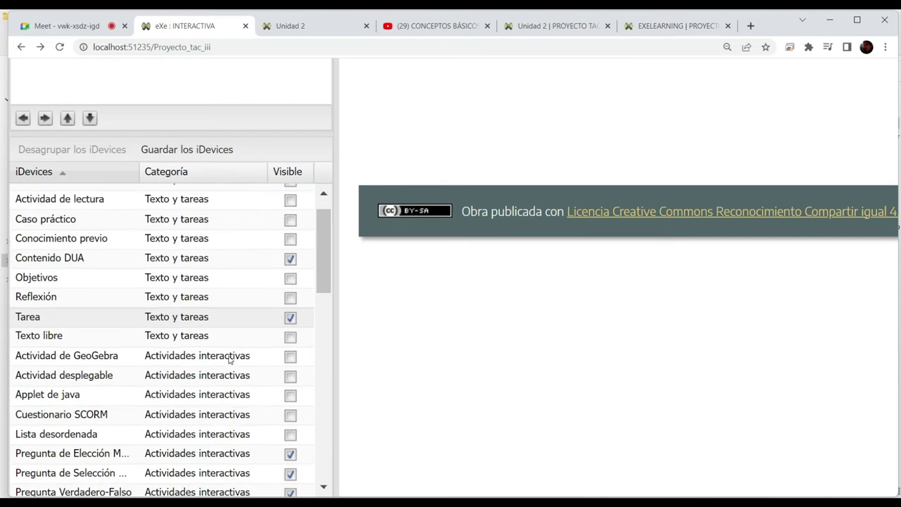
scroll(230, 359, "down", 2)
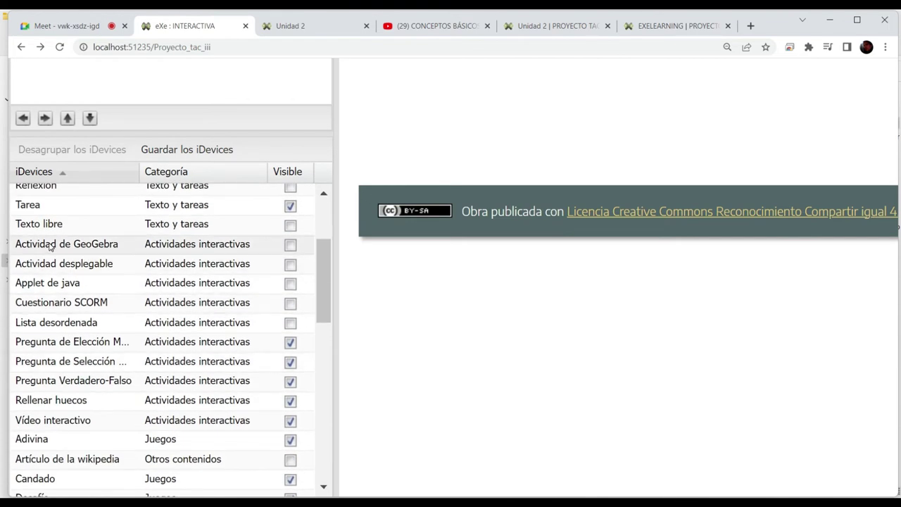
Make Actividad de GeoGebra, Actividad desplegable and Lista desordenada visible, leaving Cuestionario SCORM hidden, and save the iDevices selection
left_click(290, 245)
left_click(288, 270)
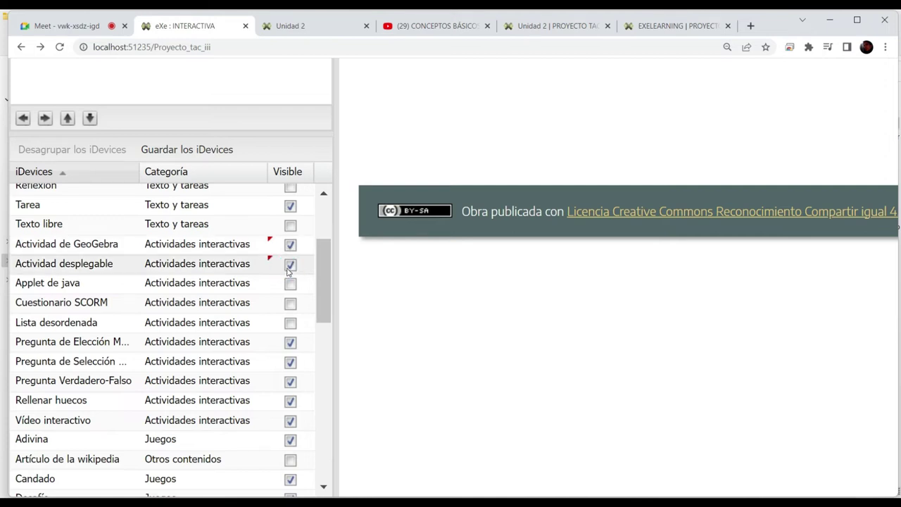
left_click(289, 304)
left_click(288, 304)
left_click(290, 324)
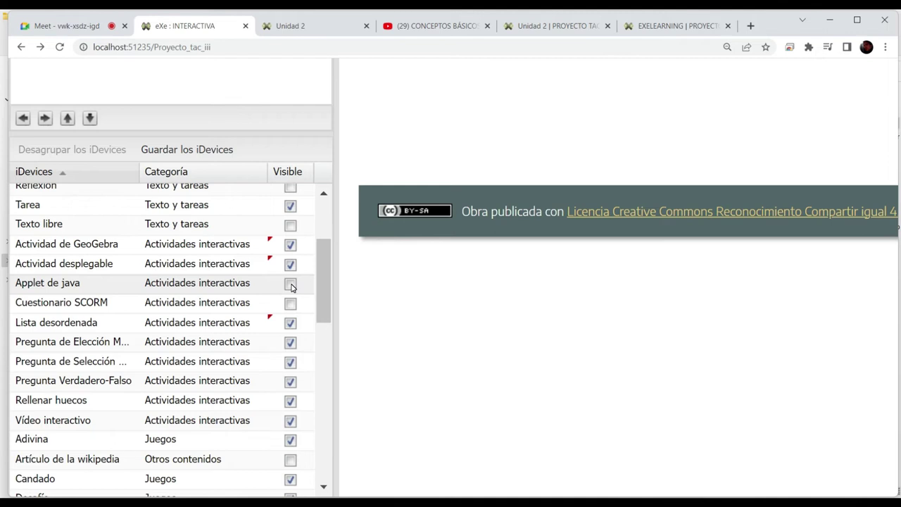
scroll(292, 287, "down", 1)
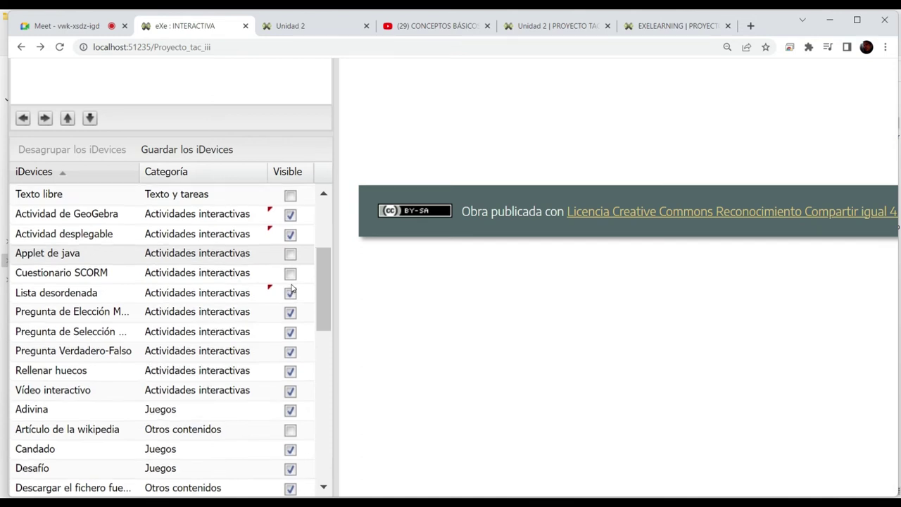
scroll(292, 288, "up", 5)
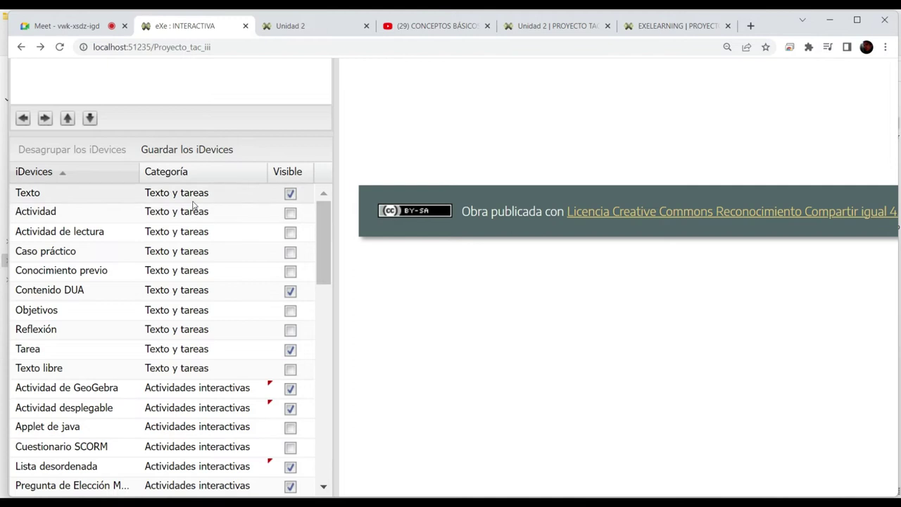
left_click(186, 152)
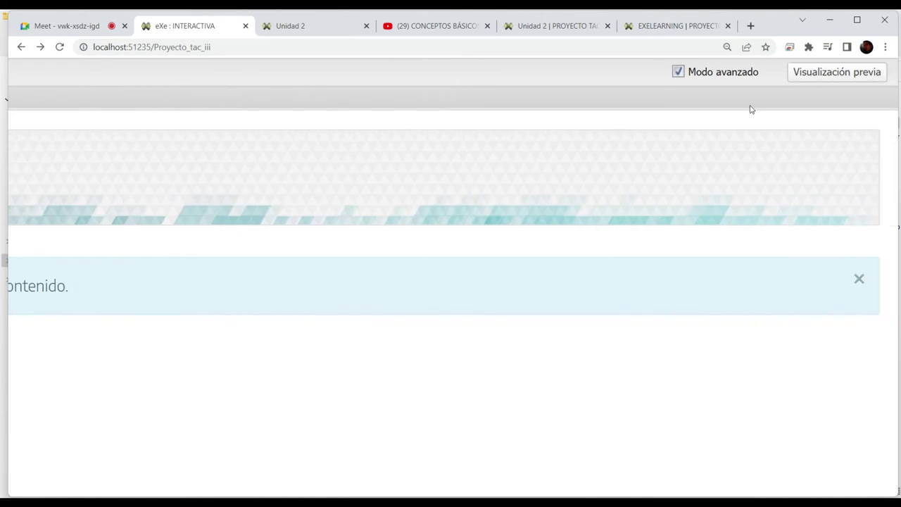
Turn off Modo avanzado and review the iDevices in the Actividades interactivas group
left_click(678, 72)
scroll(388, 176, "down", 5)
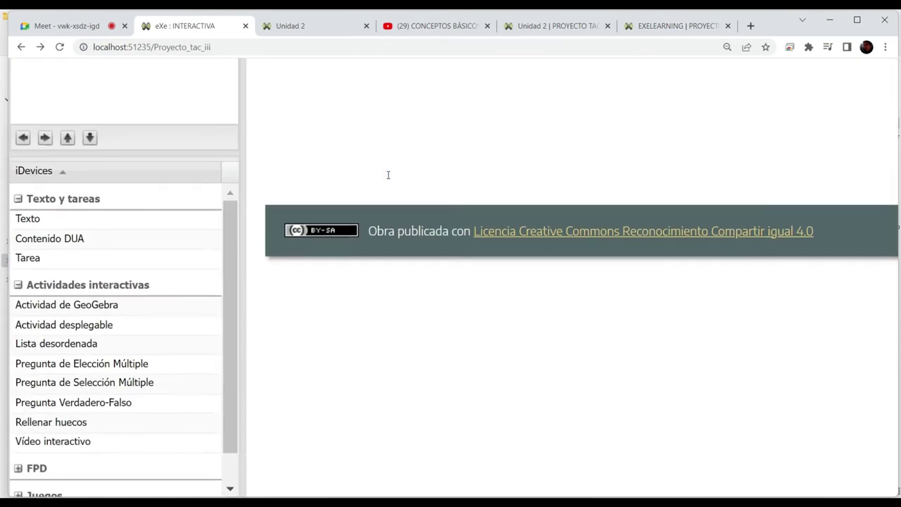
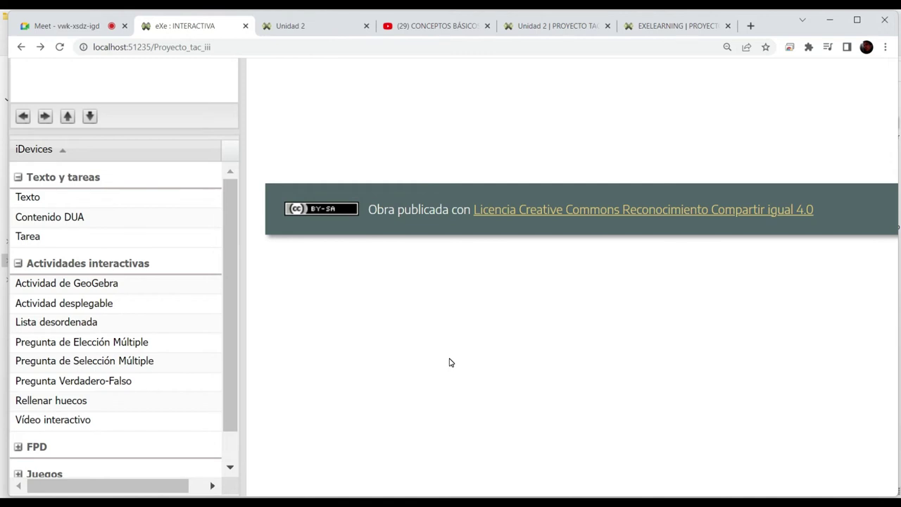
scroll(450, 363, "up", 2)
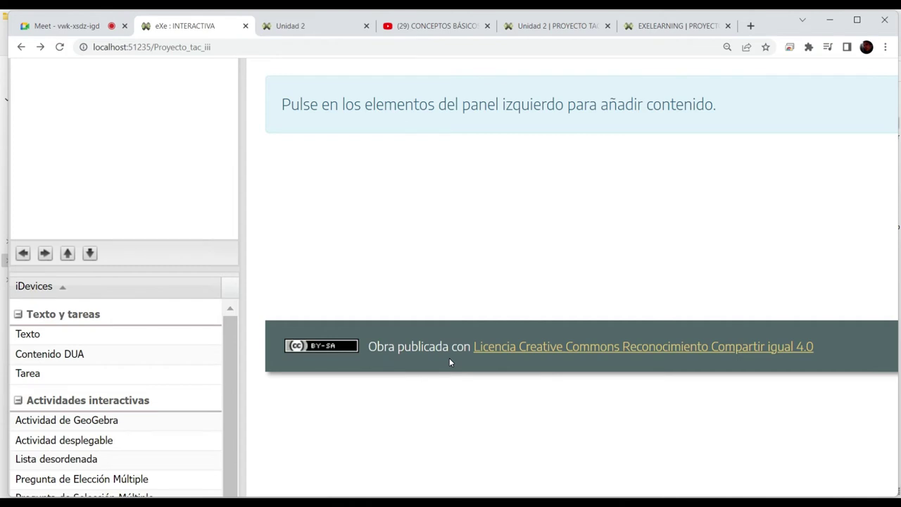
scroll(120, 419, "down", 1)
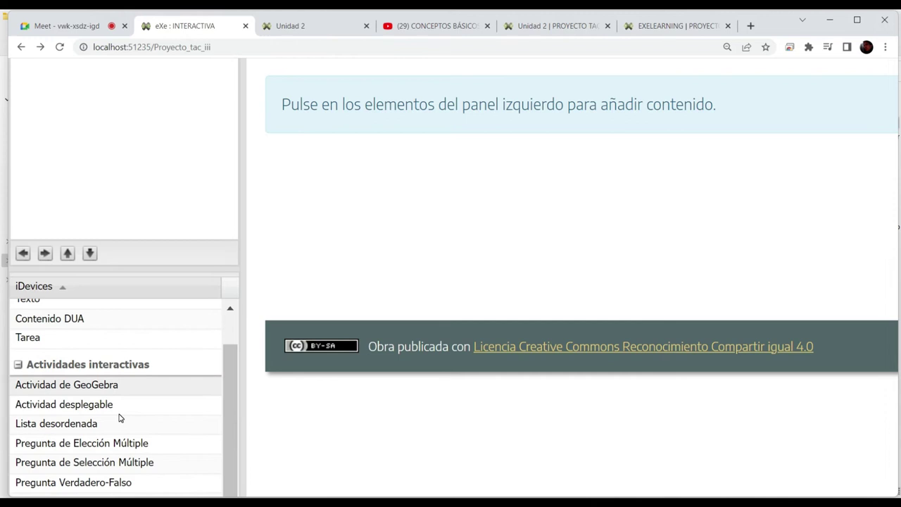
Add a Pregunta de Elección Múltiple iDevice to the INTERACTIVA page, reduce the page zoom and look over its form
left_click(92, 443)
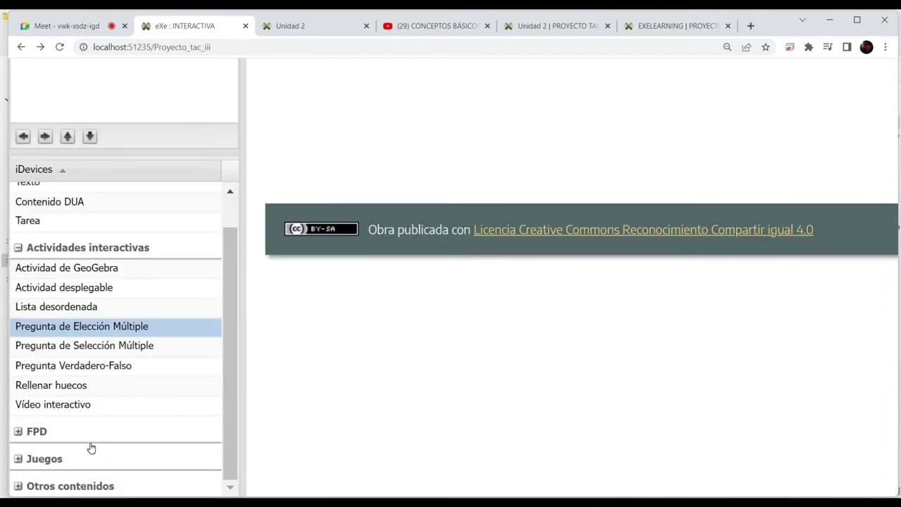
left_click(90, 326)
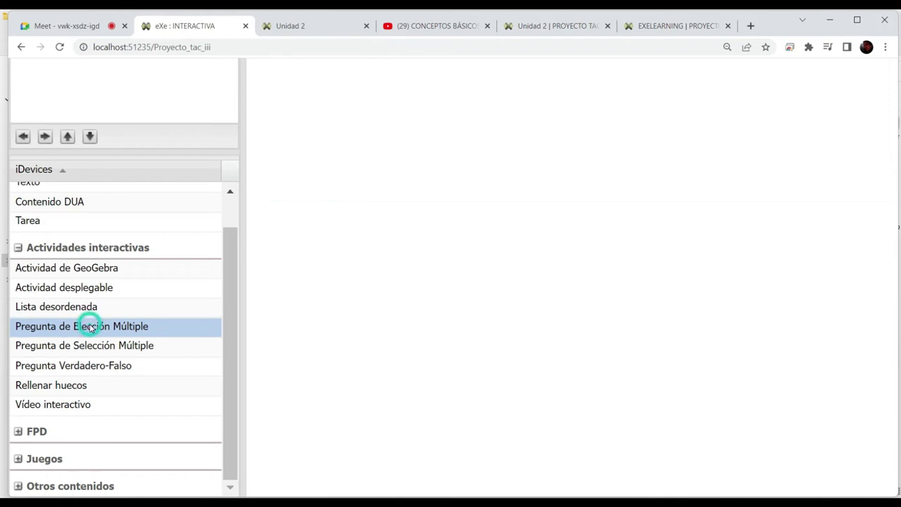
scroll(416, 282, "up", 2)
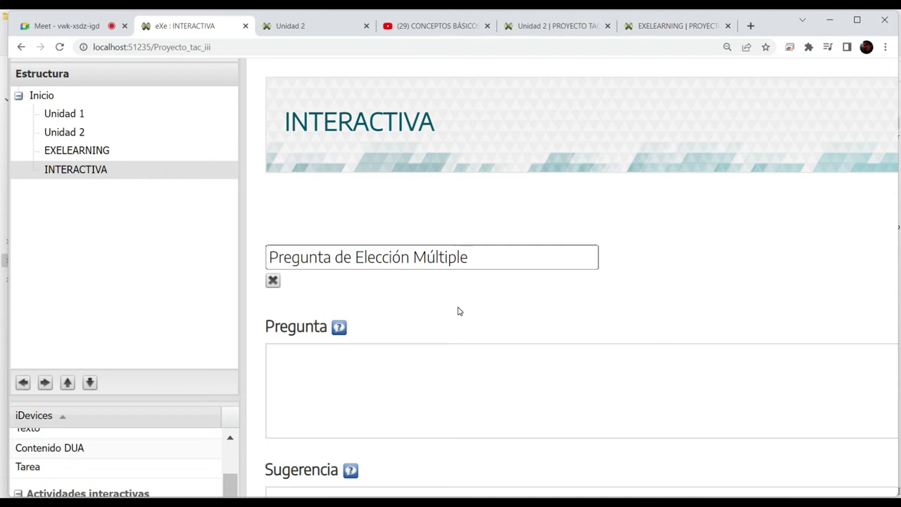
key("ctrl+minus")
key("ctrl+minus")
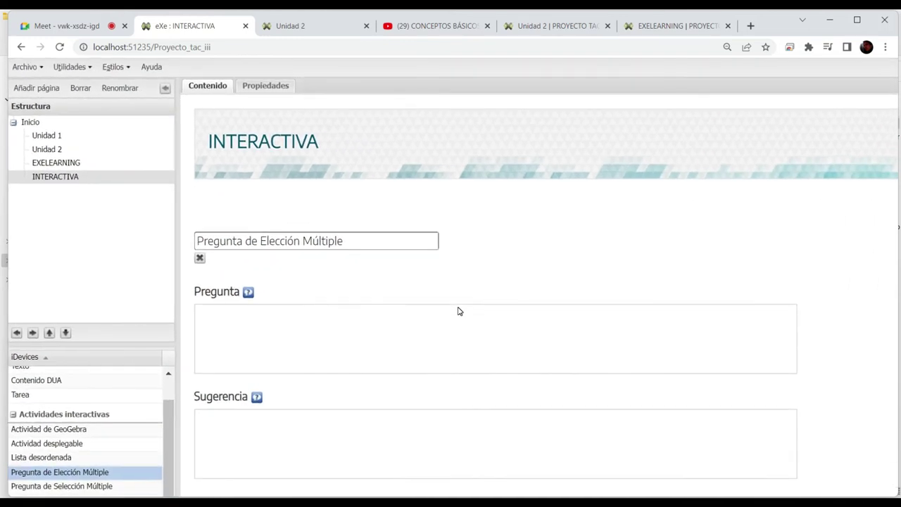
scroll(457, 311, "down", 1)
scroll(457, 311, "down", 1)
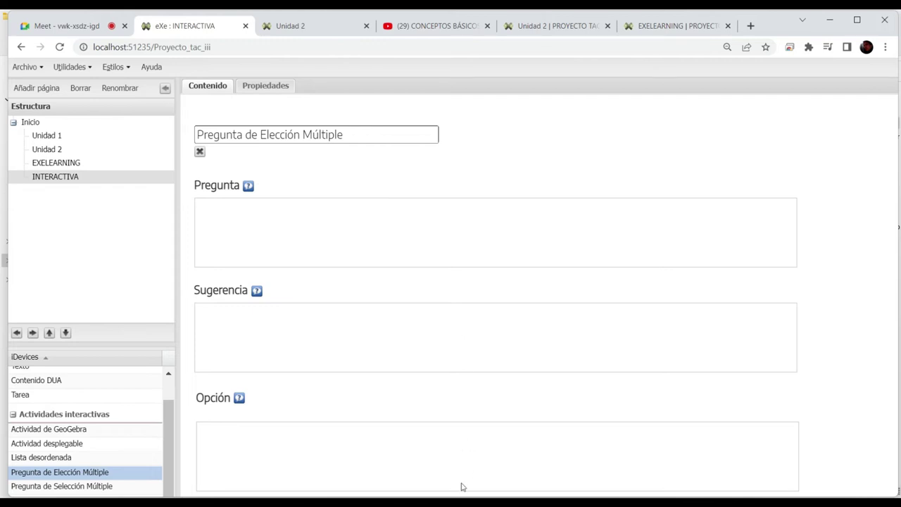
Switch to the documentos window in File Explorer, go back to the de euclides al cabri folder and check its imagenes subfolder
mouse_move(461, 503)
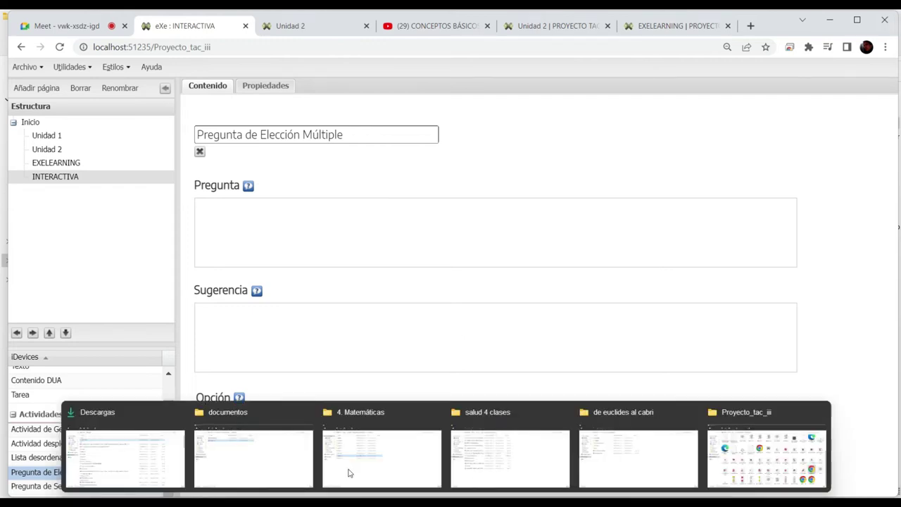
left_click(288, 455)
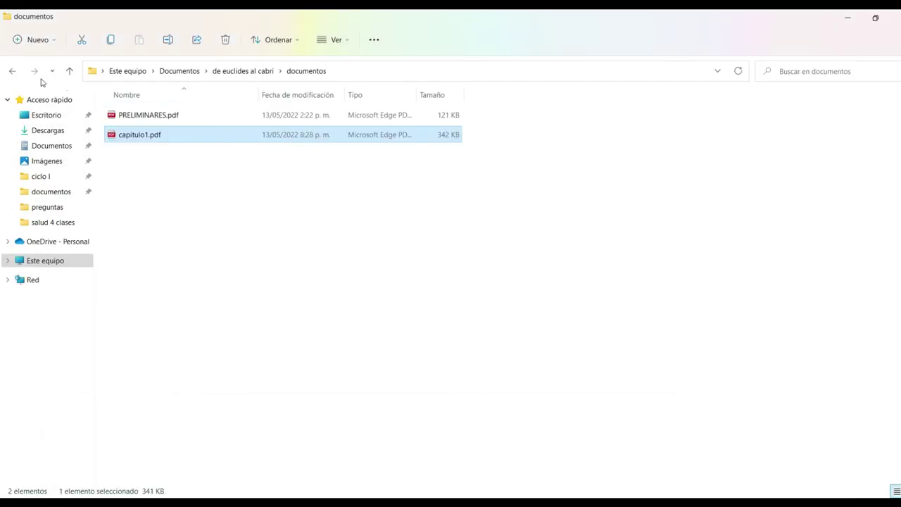
left_click(13, 72)
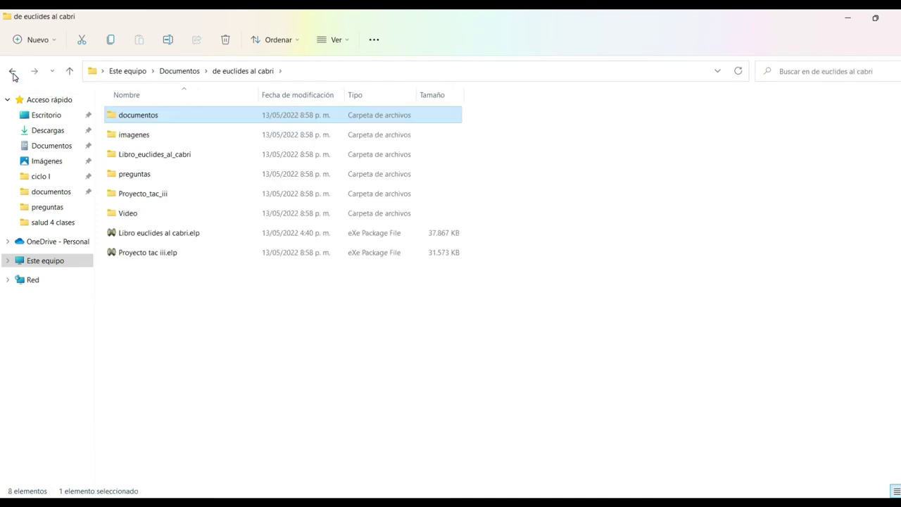
double_click(134, 137)
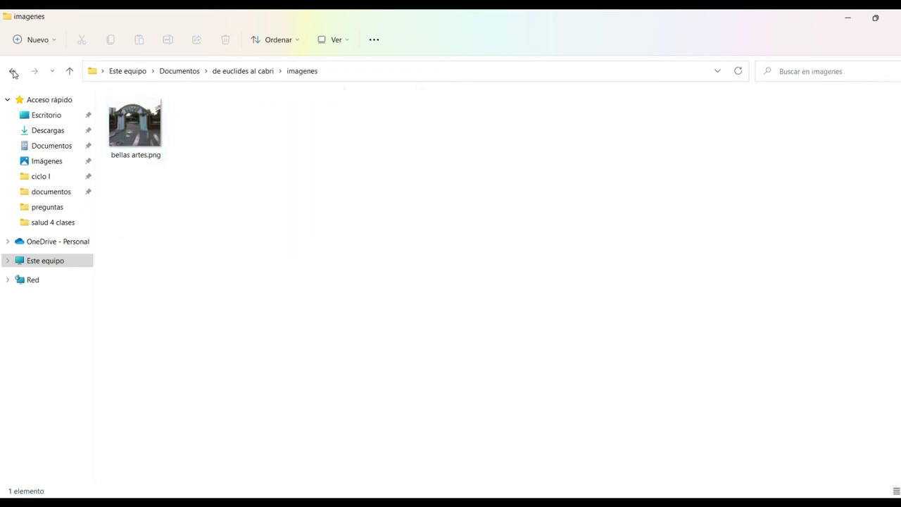
left_click(12, 72)
Check the contents of the Libro_euclides_al_cabri folder and delete that folder from de euclides al cabri
double_click(131, 154)
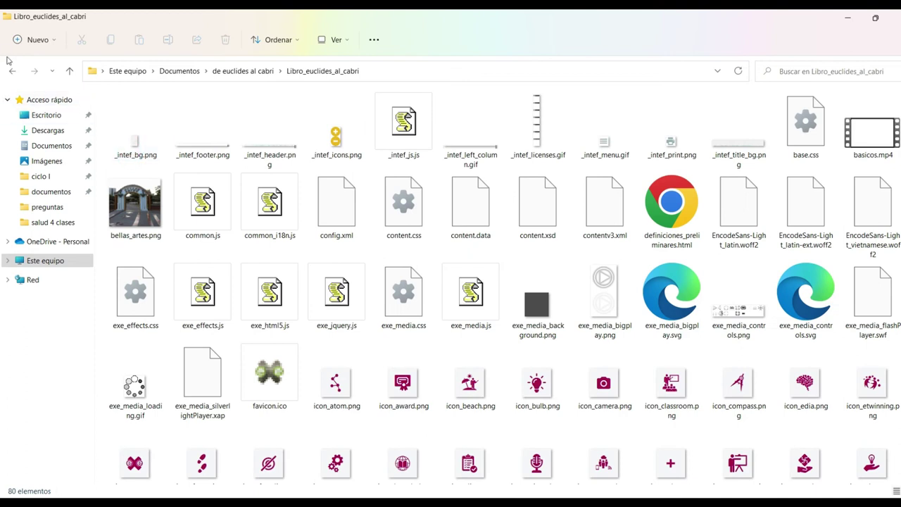
left_click(13, 72)
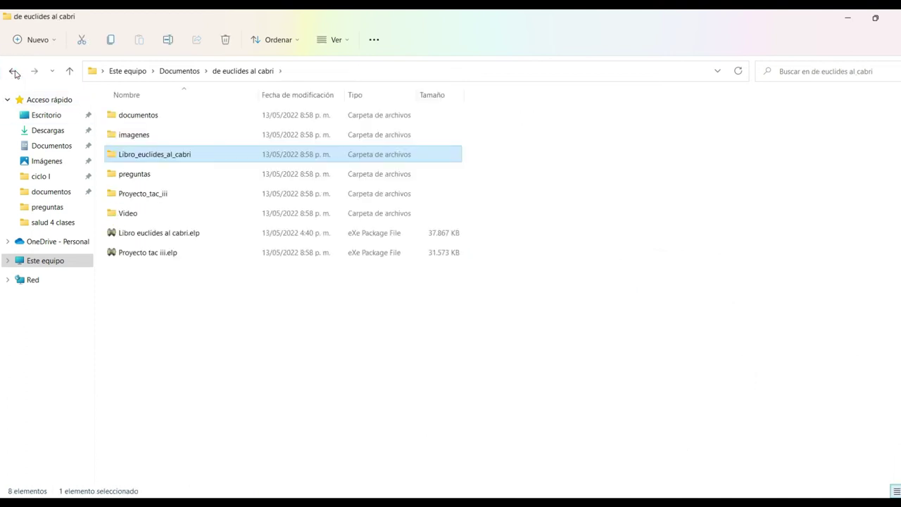
key("Delete")
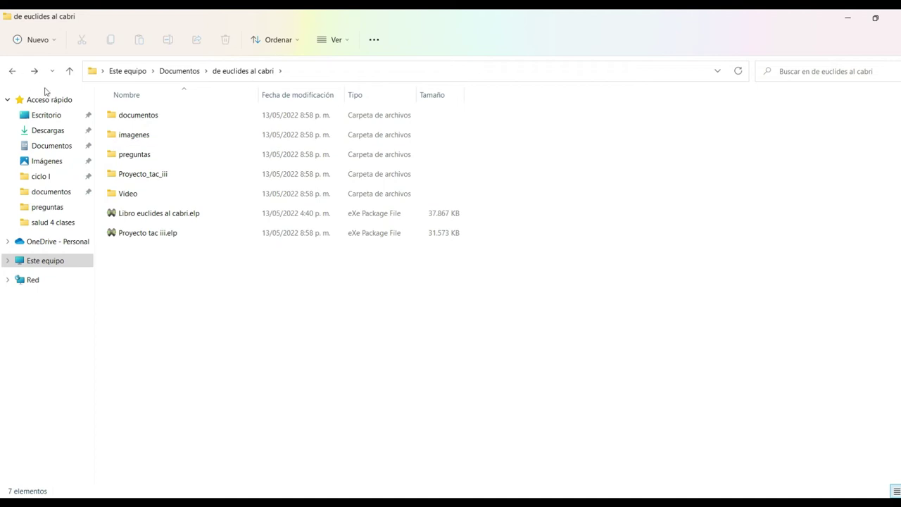
Open Cuadernillo-Matematicas-10-1.pdf from the preguntas folder and look through its first page
double_click(121, 153)
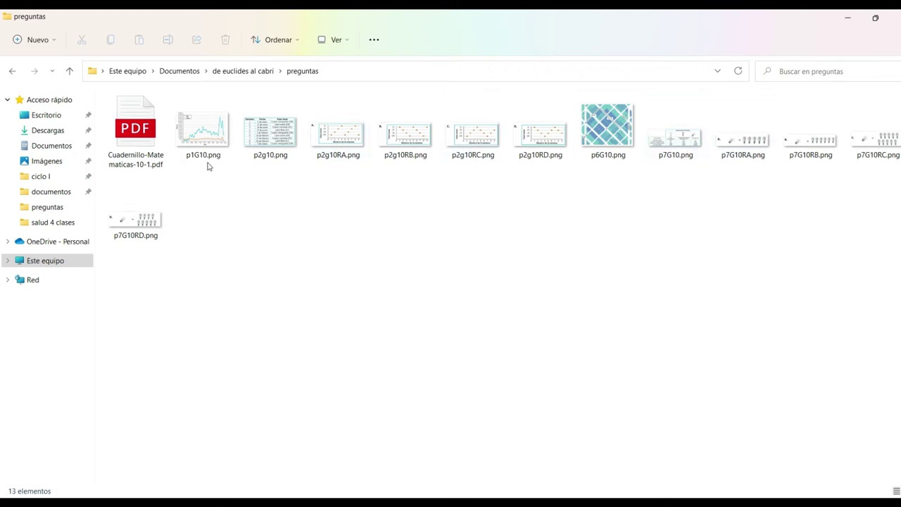
double_click(140, 128)
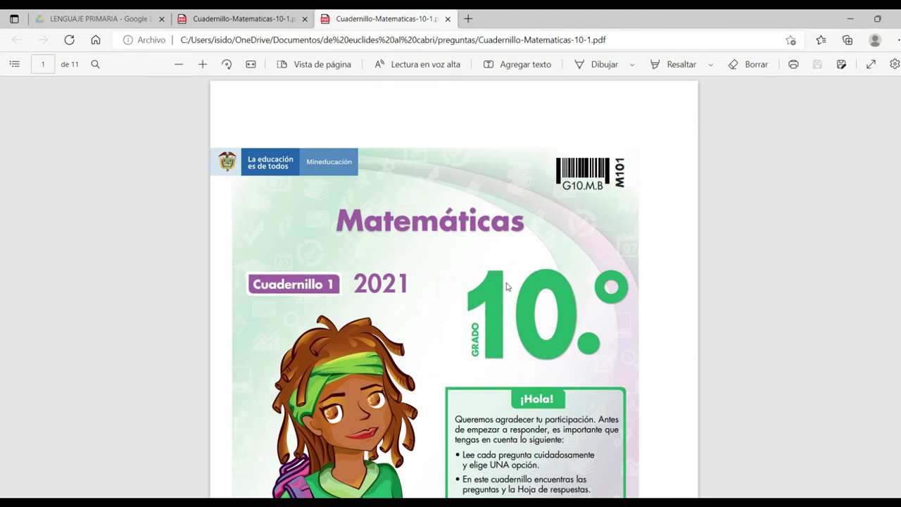
scroll(457, 311, "down", 3)
scroll(458, 312, "down", 10)
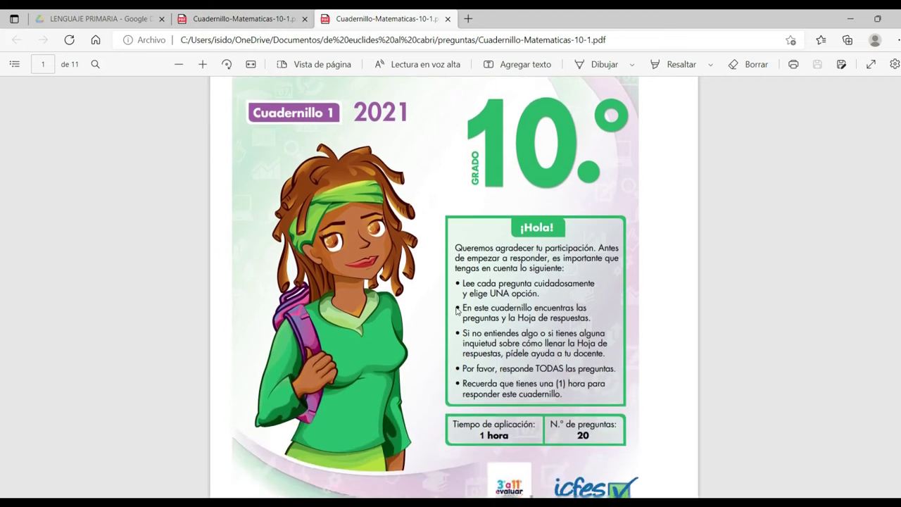
Copy the heading "RESPONDA LA PREGUNTA 1 DE ACUERDO CON LA SIGUIENTE INFORMACIÓN" from page 2 of the PDF into eXe's Pregunta field
scroll(456, 312, "down", 3)
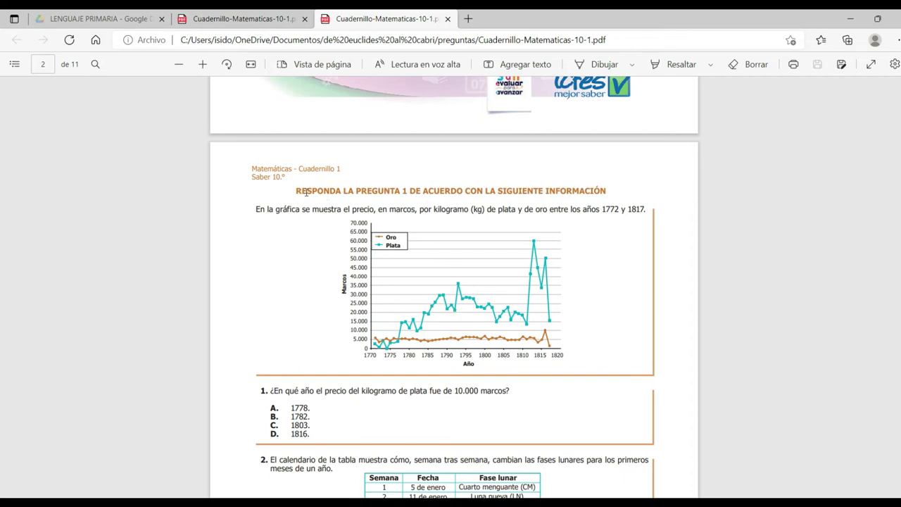
left_click_drag(299, 191, 617, 209)
left_click_drag(297, 190, 605, 196)
key("ctrl+c")
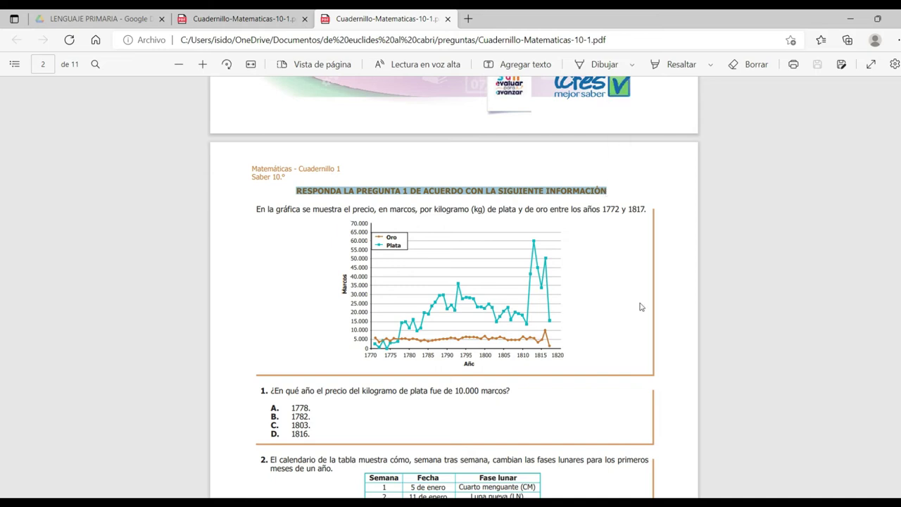
mouse_move(551, 503)
mouse_move(497, 503)
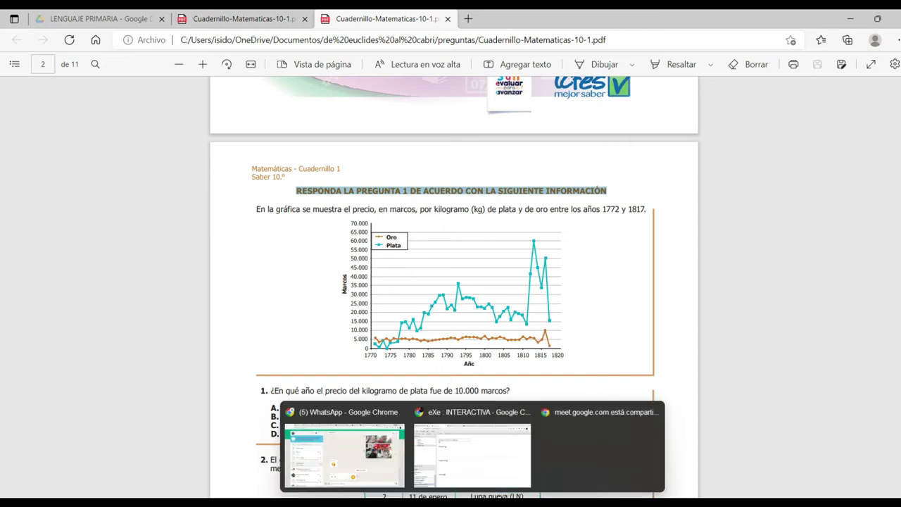
left_click(486, 466)
left_click(353, 132)
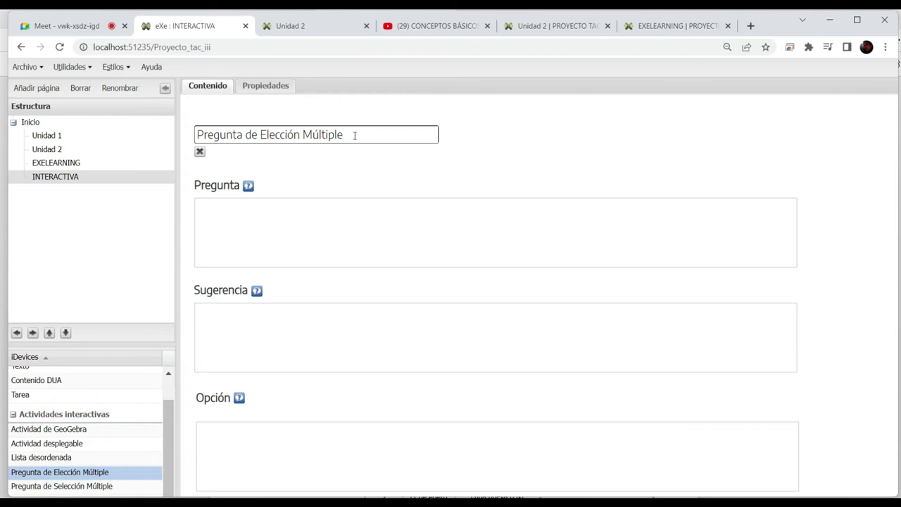
left_click(314, 224)
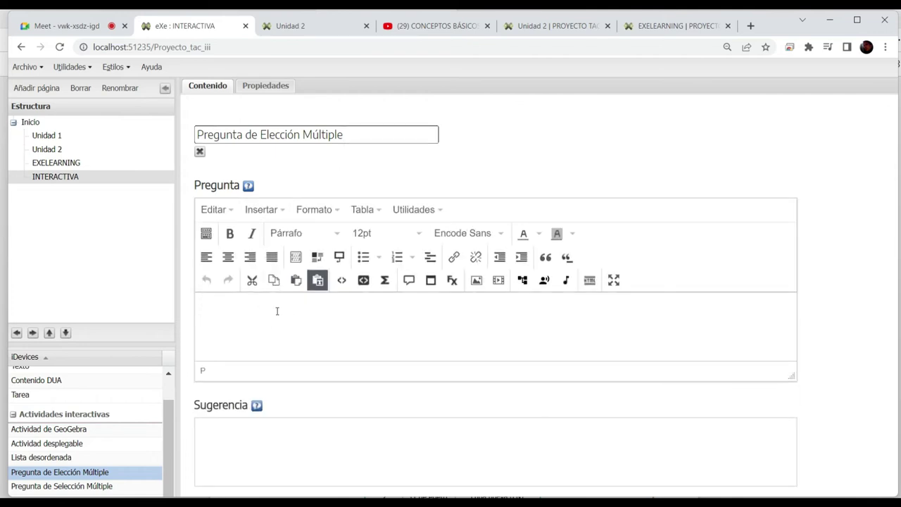
key("ctrl+v")
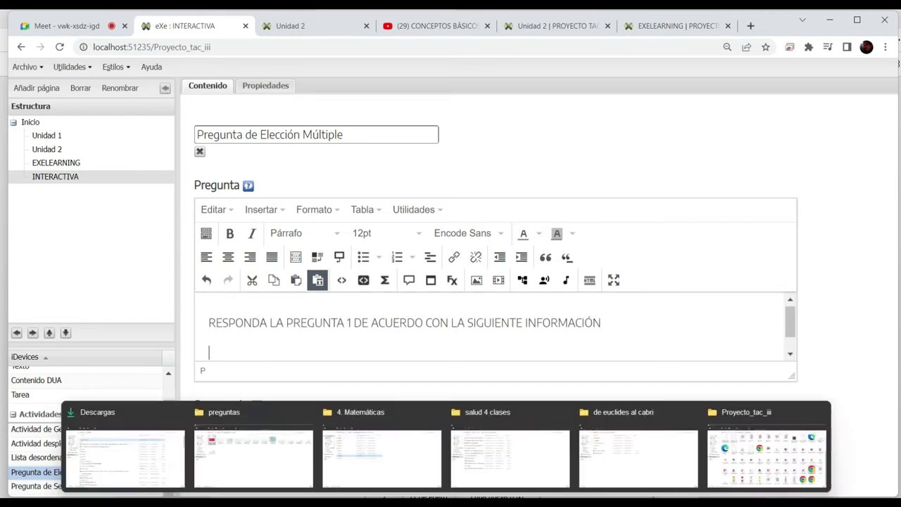
Copy the sentence introducing the gold and silver price graph from the PDF and paste it below the heading in eXe's Pregunta field, followed by a new line
mouse_move(524, 503)
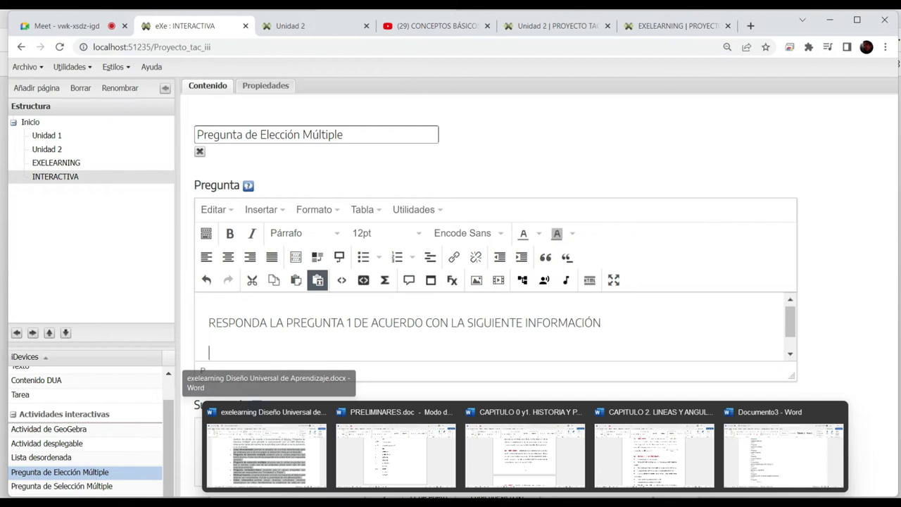
mouse_move(472, 503)
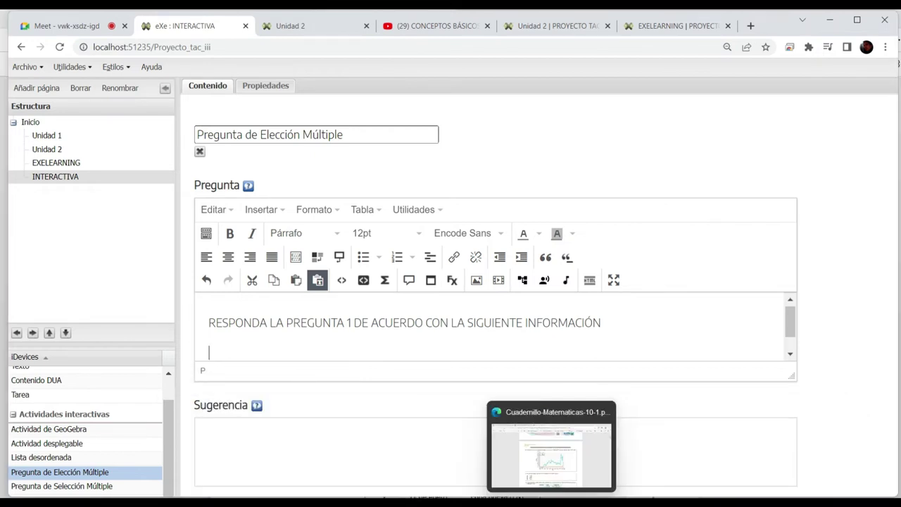
left_click(551, 451)
left_click_drag(256, 209, 646, 217)
key("ctrl+c")
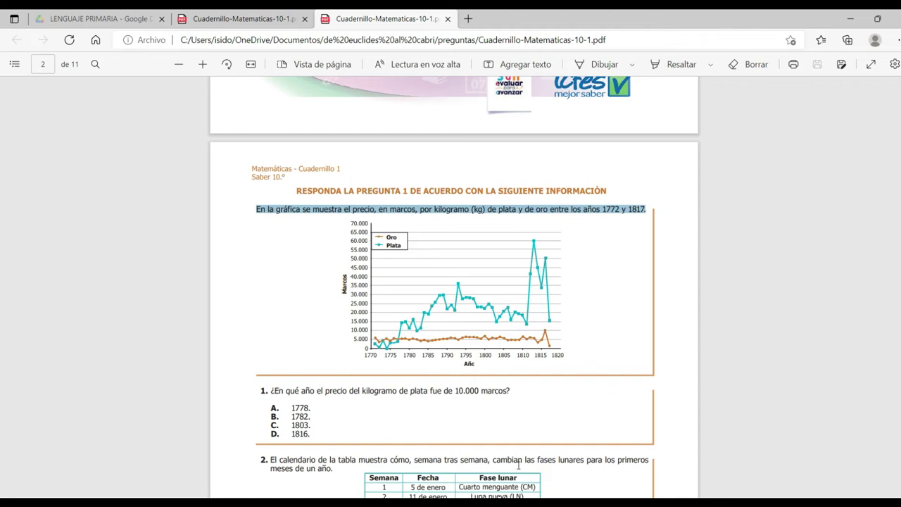
mouse_move(472, 500)
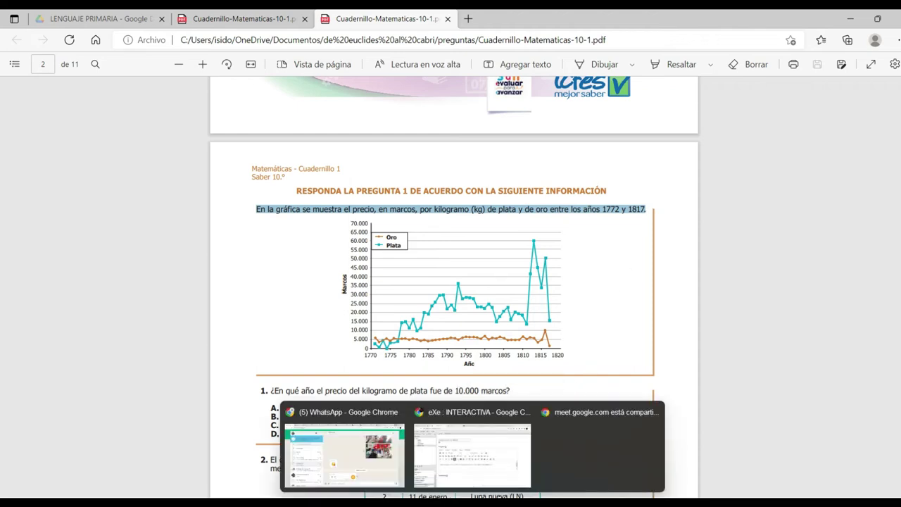
left_click(475, 476)
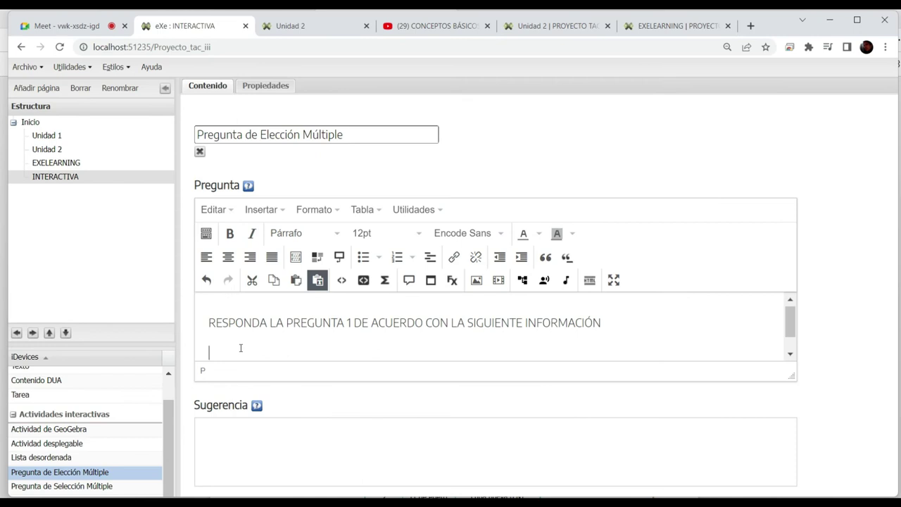
key("ctrl+v")
scroll(240, 348, "down", 1)
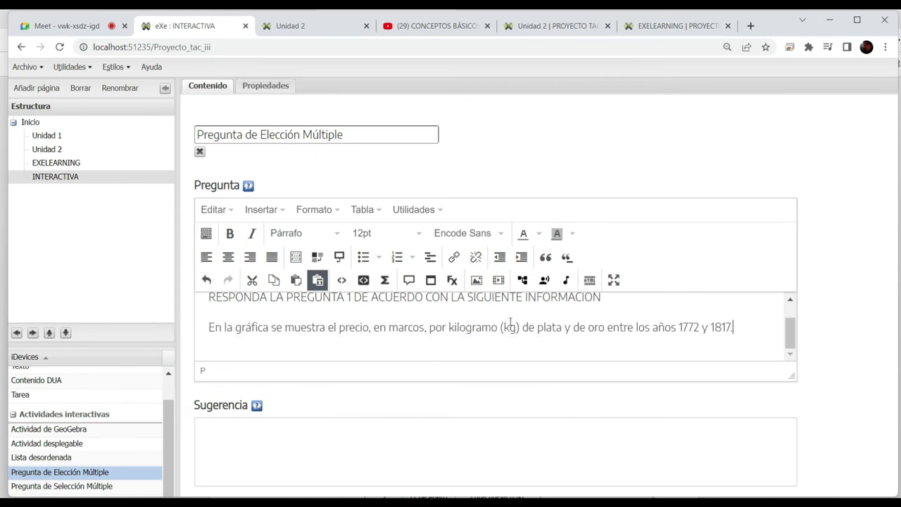
key("Return")
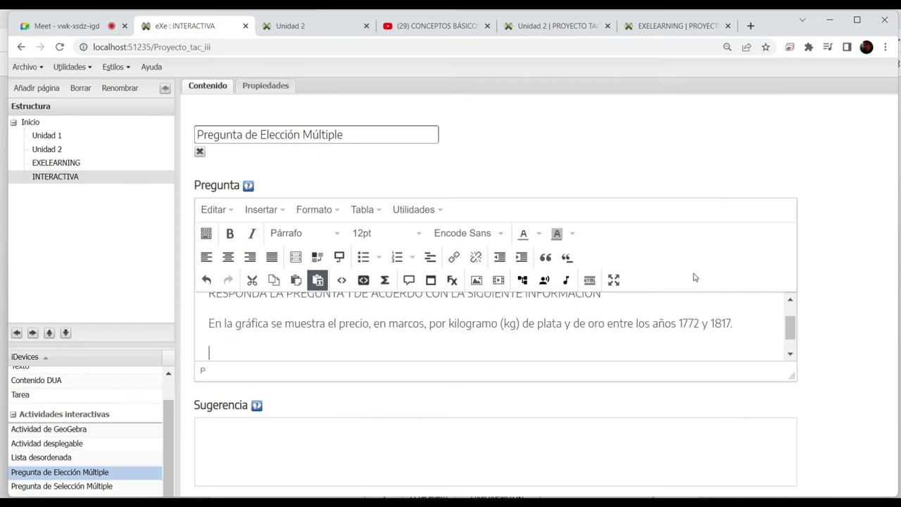
Choose p1G10.png from the preguntas folder as the image to insert in the Pregunta field
left_click(477, 280)
left_click(817, 259)
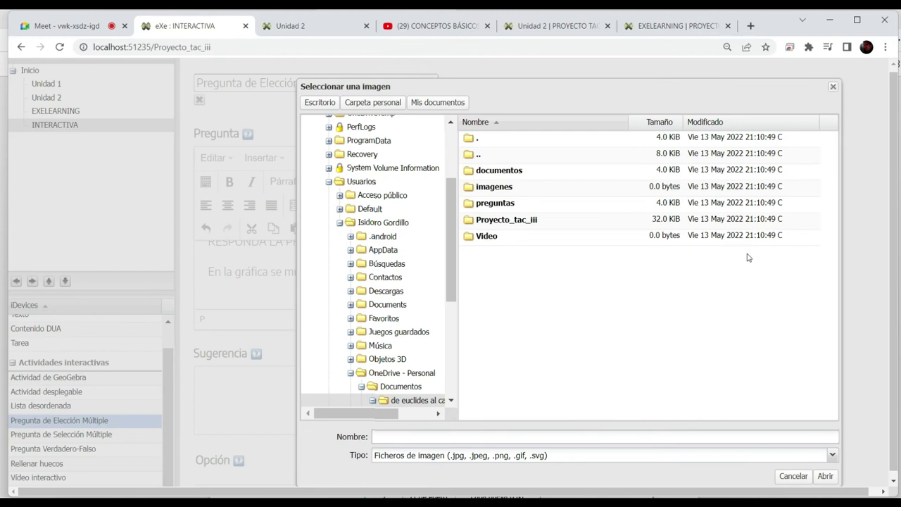
double_click(490, 203)
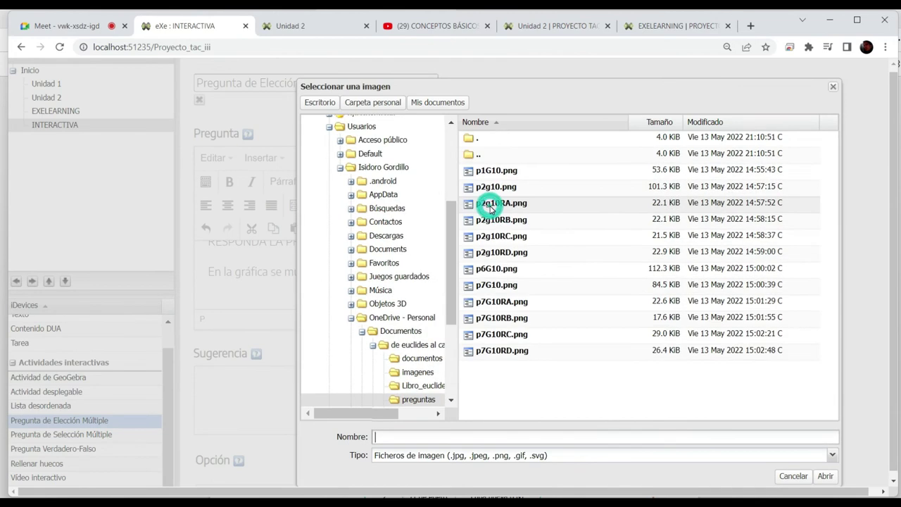
double_click(501, 173)
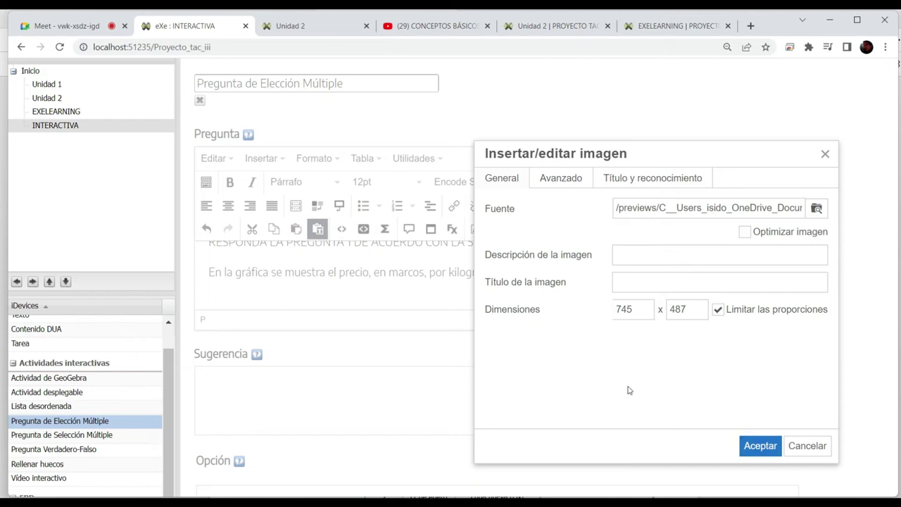
Set the image width to 720 with proportions kept, insert it without a description and center it in the Pregunta field
left_click(625, 308)
double_click(625, 308)
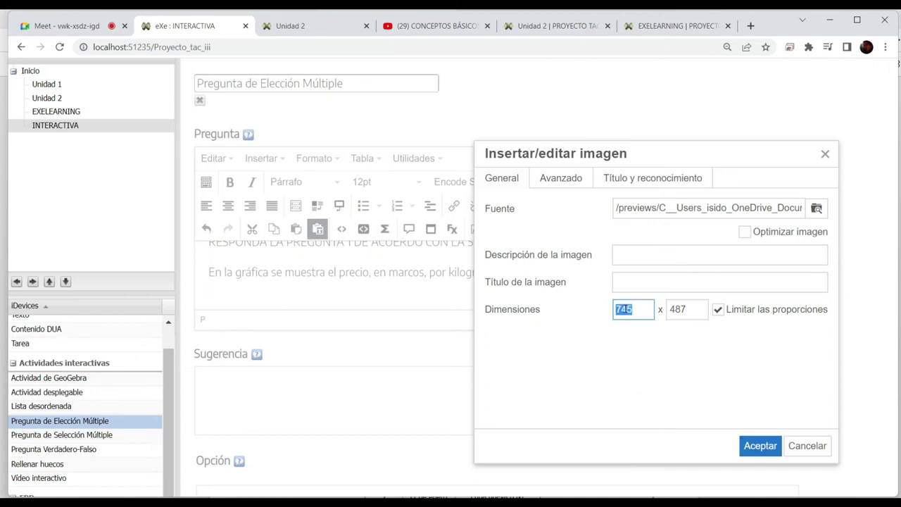
type("720")
left_click(672, 308)
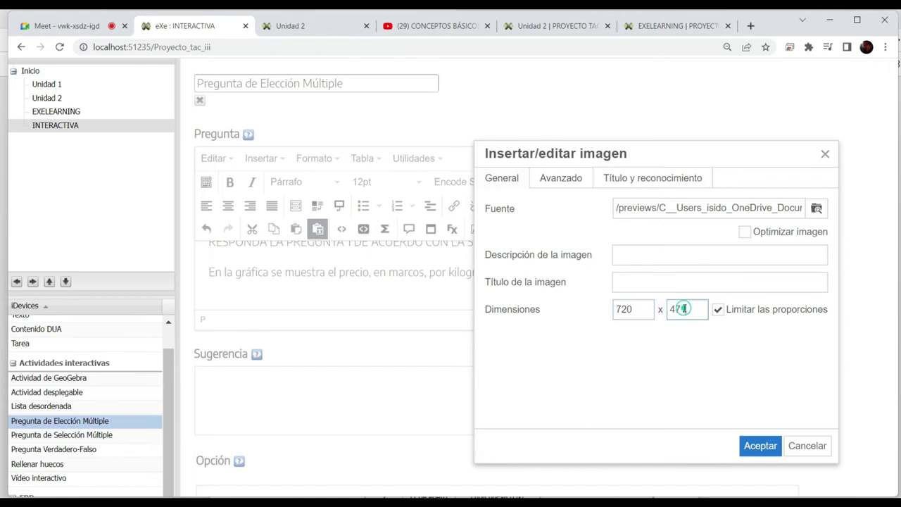
left_click(753, 447)
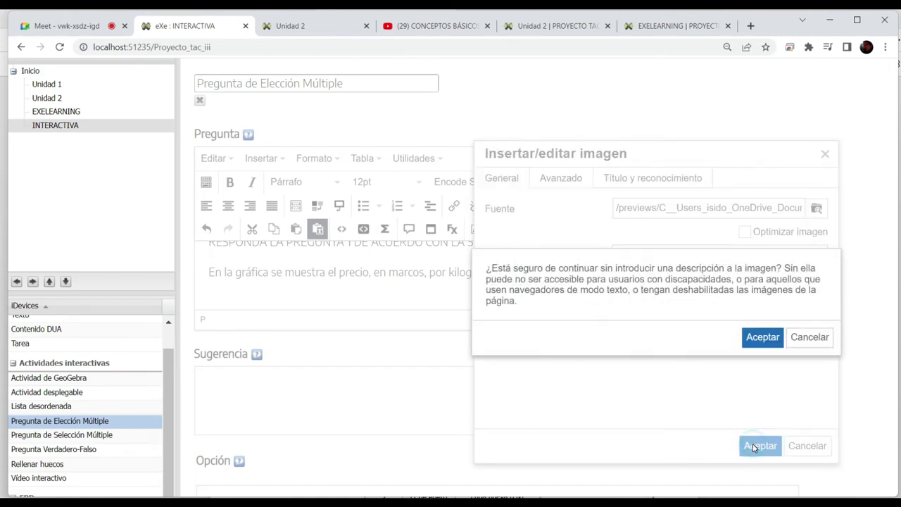
left_click(759, 338)
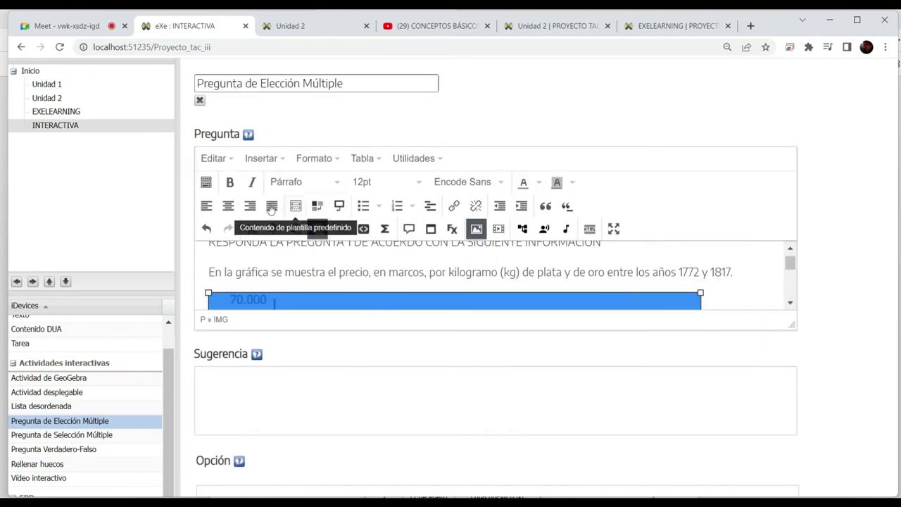
left_click(229, 206)
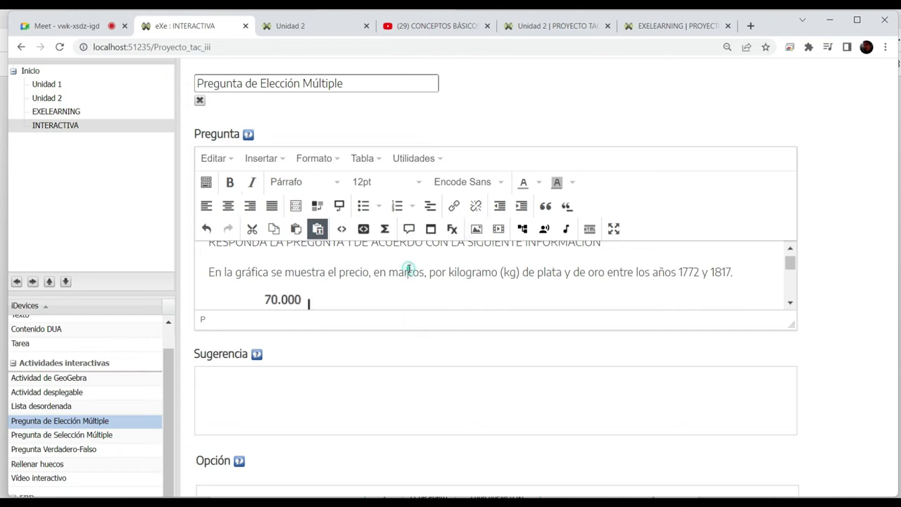
Switch to the PDF booklet and copy the text of question 1 about the year silver cost 10.000 marcos
mouse_move(498, 502)
mouse_move(547, 501)
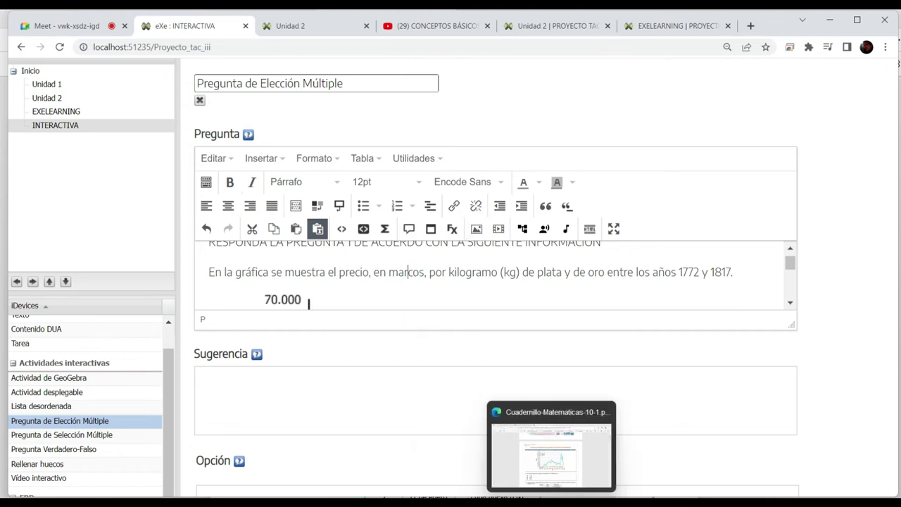
left_click(547, 451)
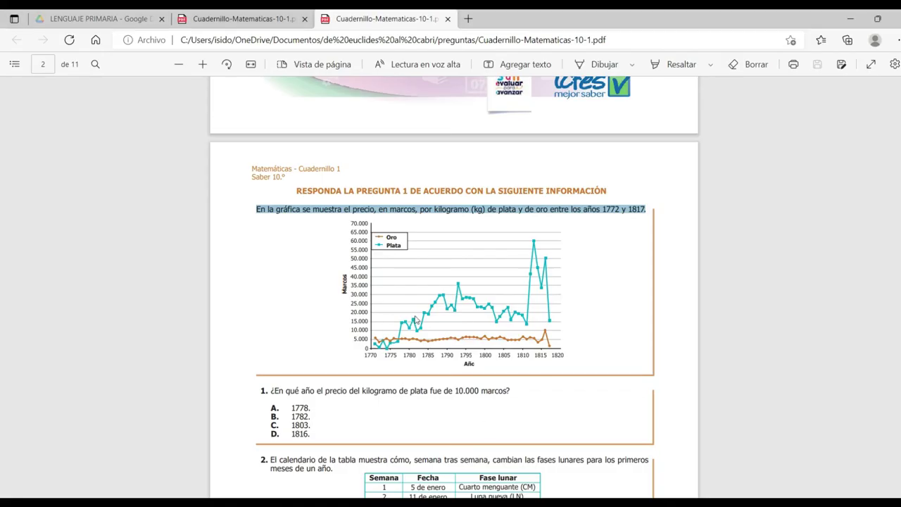
scroll(422, 321, "down", 1)
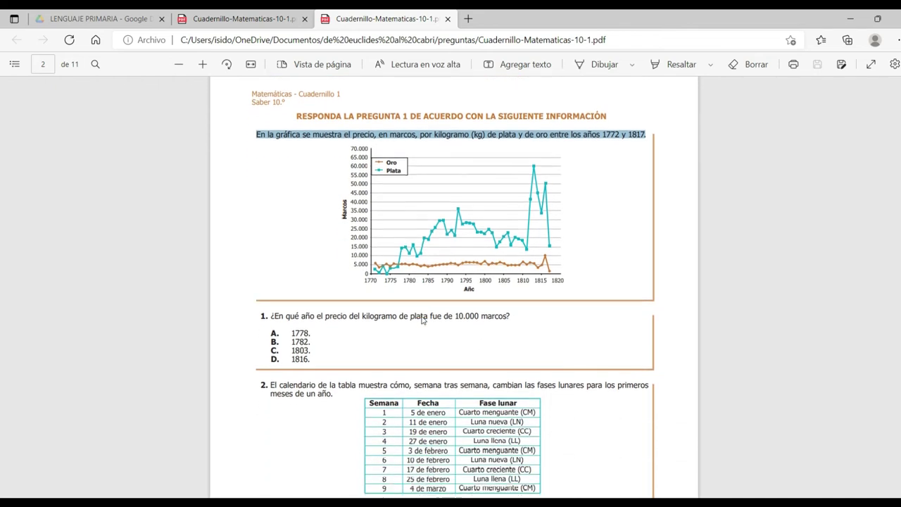
left_click_drag(511, 309, 275, 310)
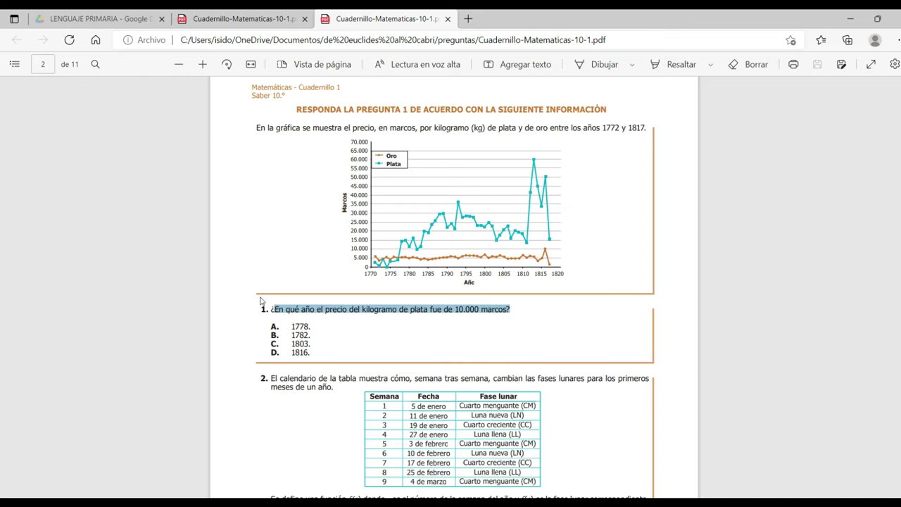
left_click_drag(268, 307, 350, 308)
left_click(352, 308)
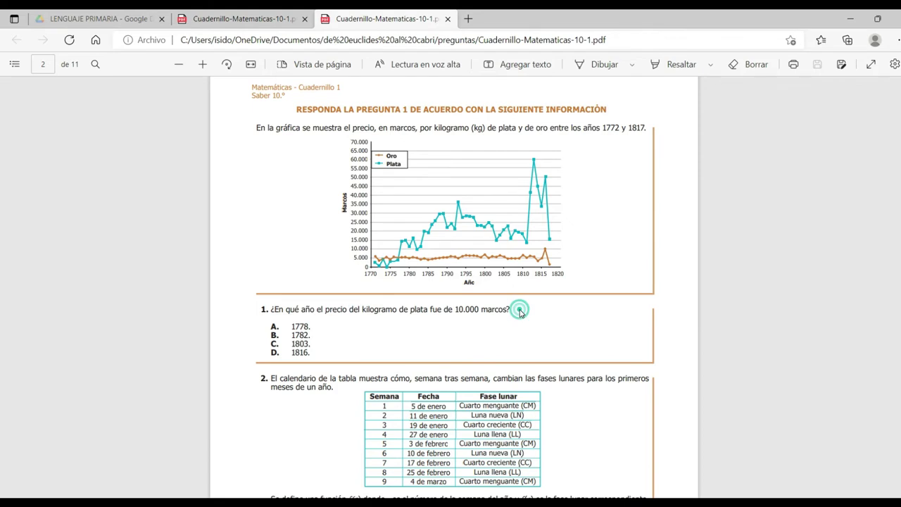
left_click_drag(510, 309, 271, 308)
key("ctrl+c")
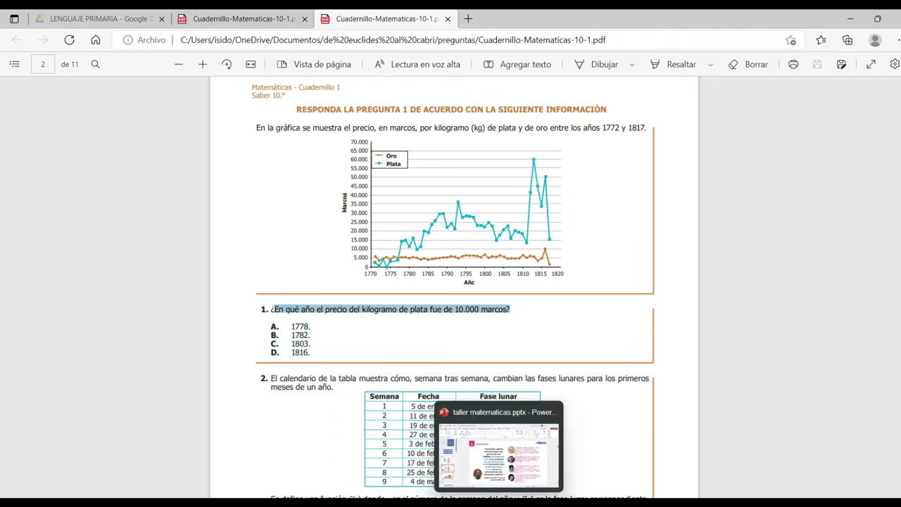
Back in eXe, add "¿En qué año el precio del kilogramo de plata fue de 10.000 marcos?" below the graph in the Pregunta field
mouse_move(471, 501)
left_click(482, 465)
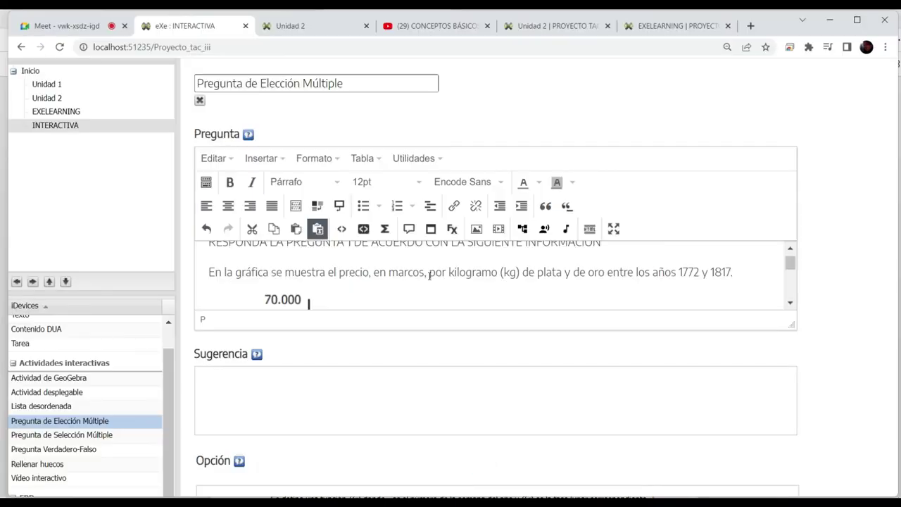
scroll(430, 274, "down", 10)
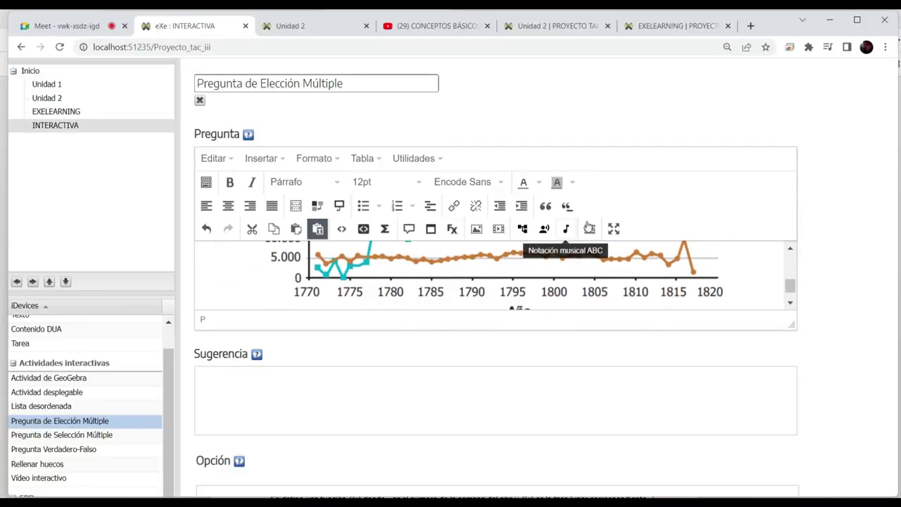
left_click(752, 287)
scroll(754, 289, "down", 1)
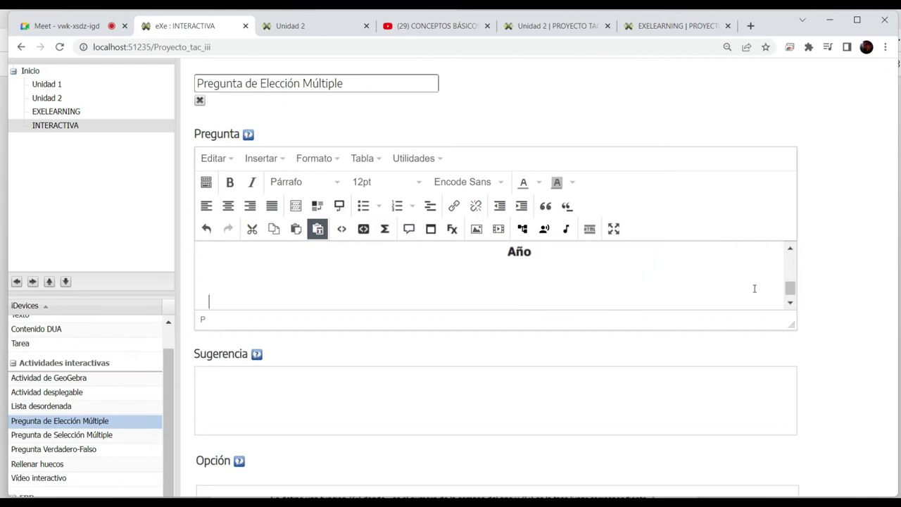
type("¿")
key("ctrl+v")
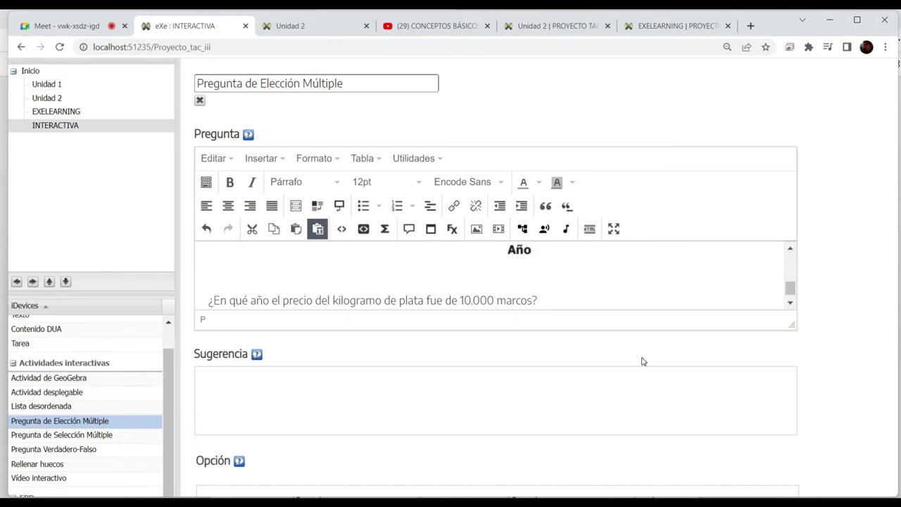
Open the Sugerencia field's editor without entering a hint and look over the Opción and Retroalimentación fields
scroll(233, 384, "down", 2)
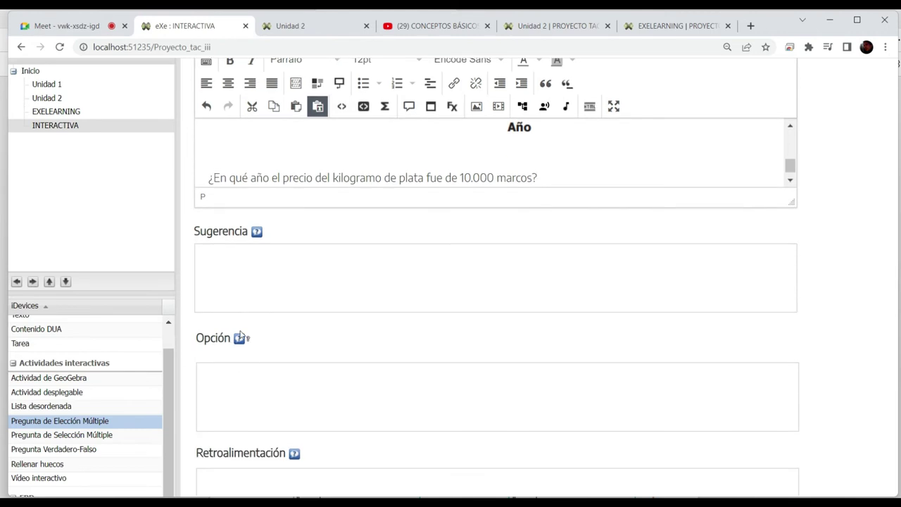
left_click(257, 286)
left_click(268, 377)
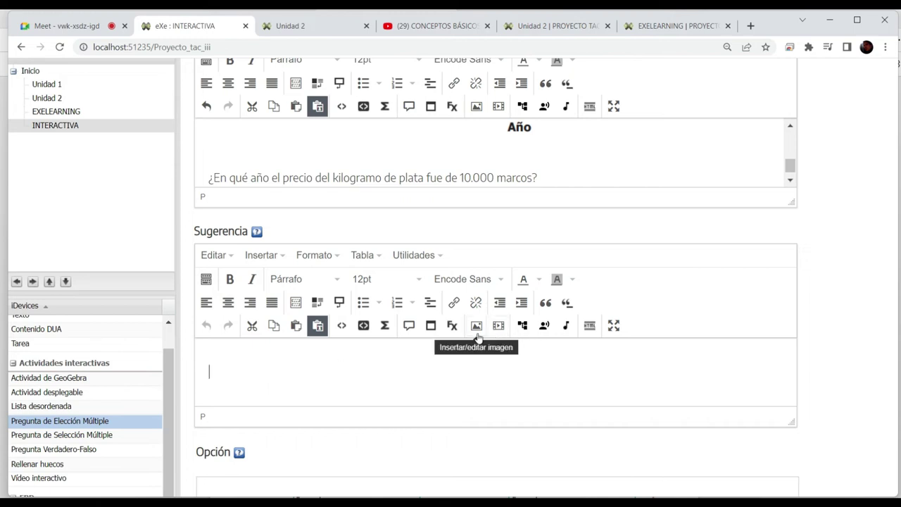
left_click(313, 385)
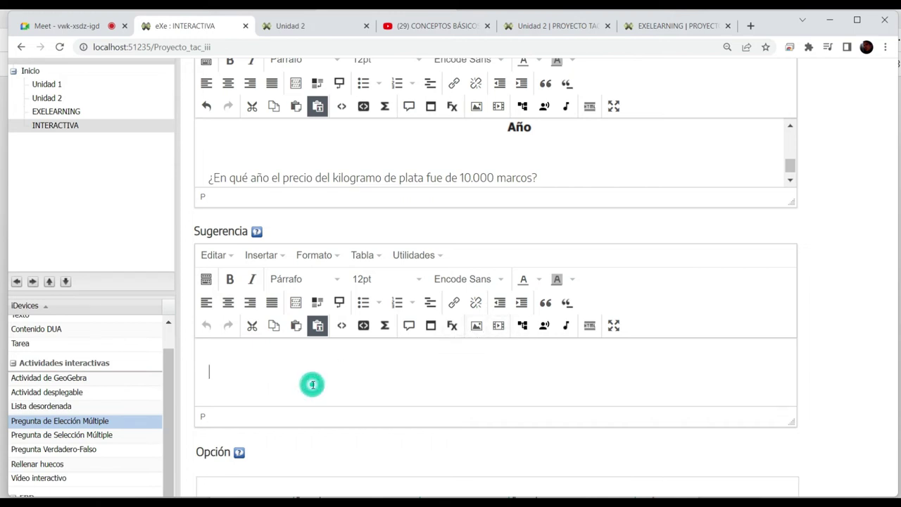
scroll(313, 385, "down", 2)
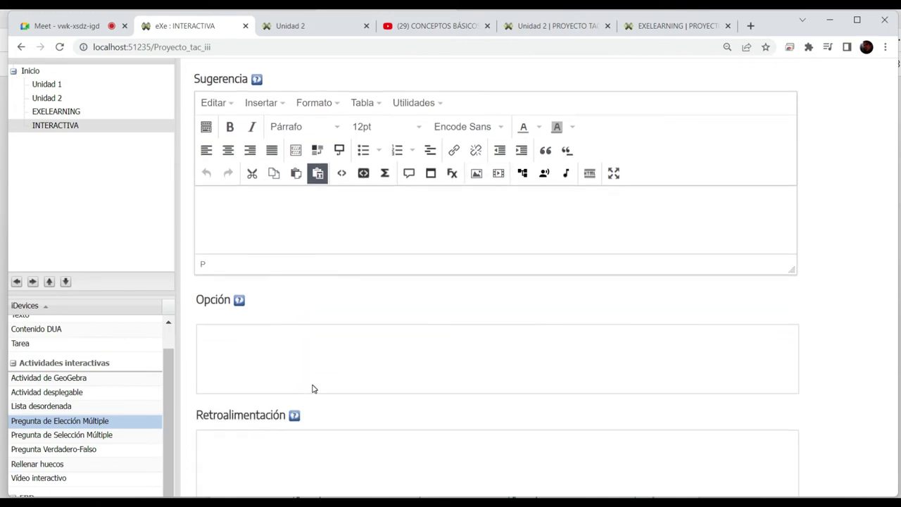
Open the first Opción field's editor, then switch to the PDF booklet and copy answer options A to D of question 1
left_click(288, 346)
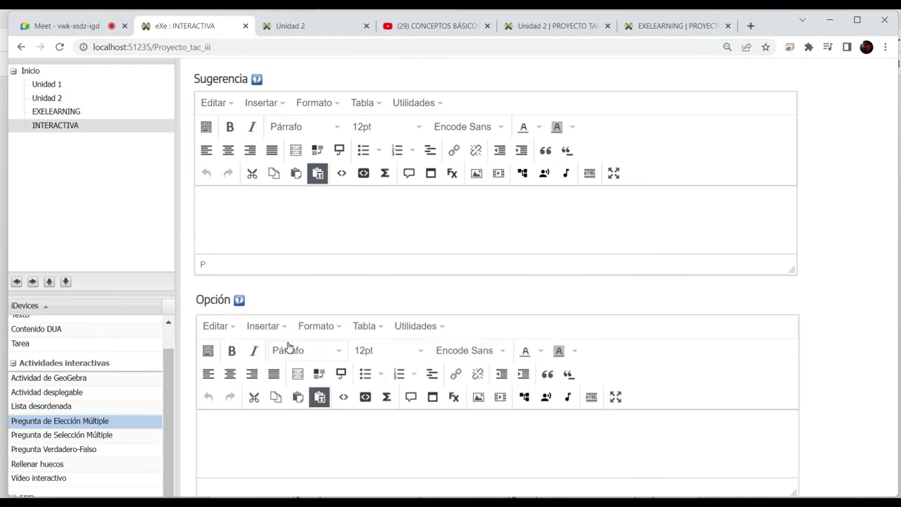
scroll(288, 345, "down", 2)
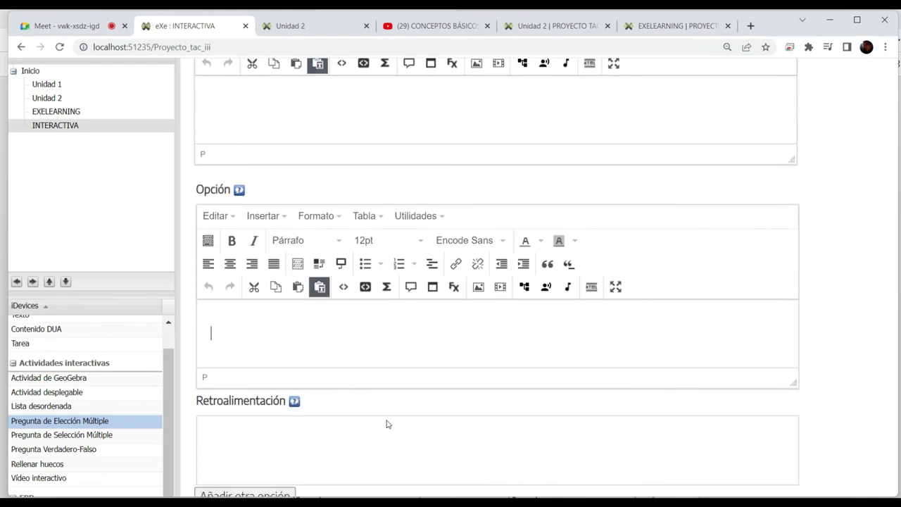
mouse_move(498, 504)
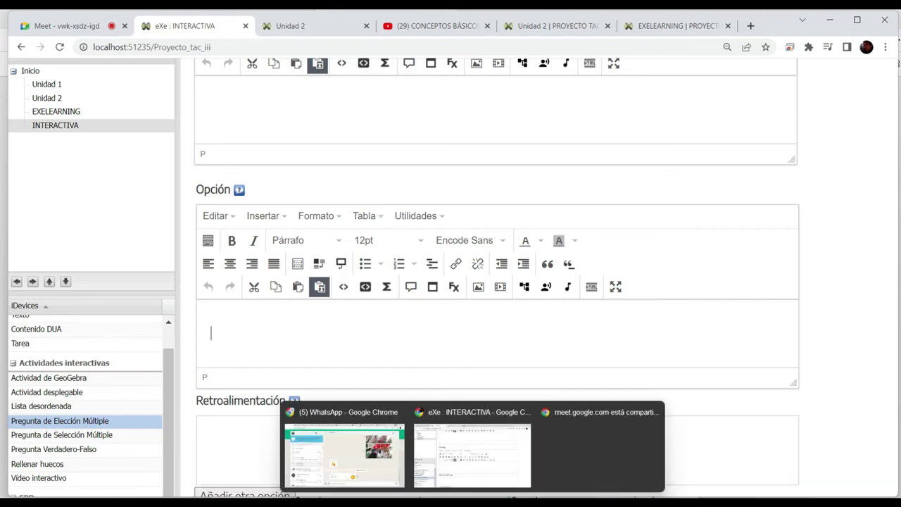
left_click(577, 504)
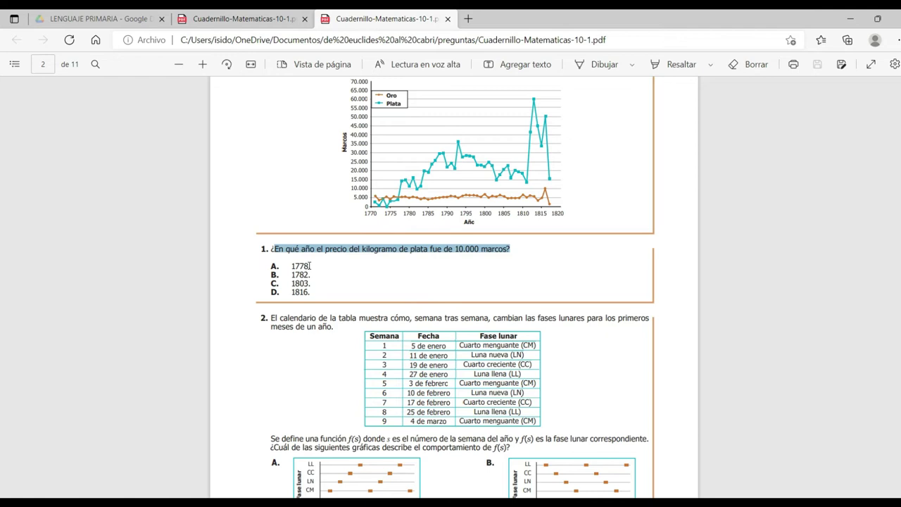
left_click_drag(313, 294, 268, 267)
key("ctrl+c")
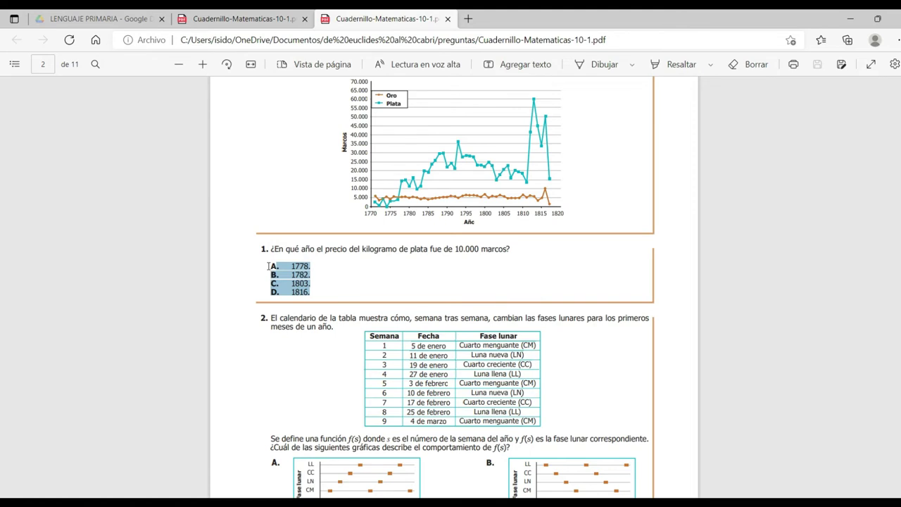
Back in eXe, paste the answer options into the first Opción field and cut the lines for B, C and D
left_click(852, 18)
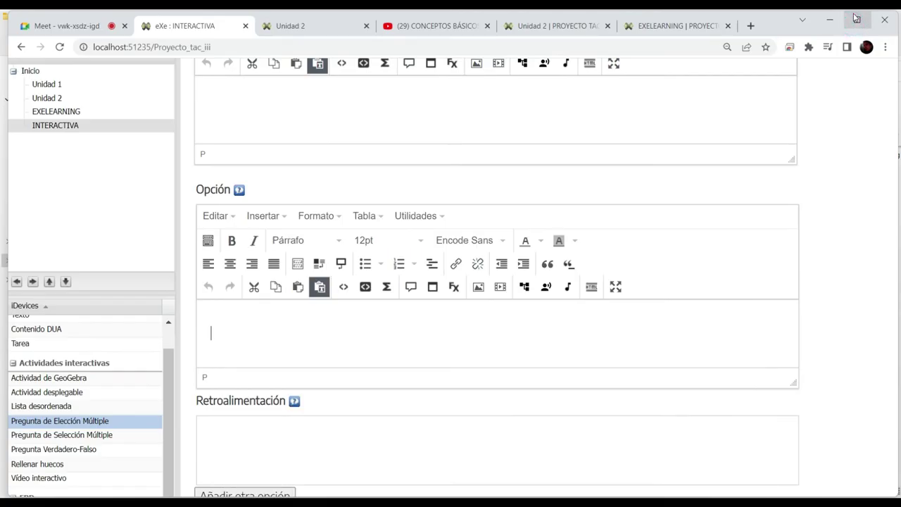
key("ctrl+v")
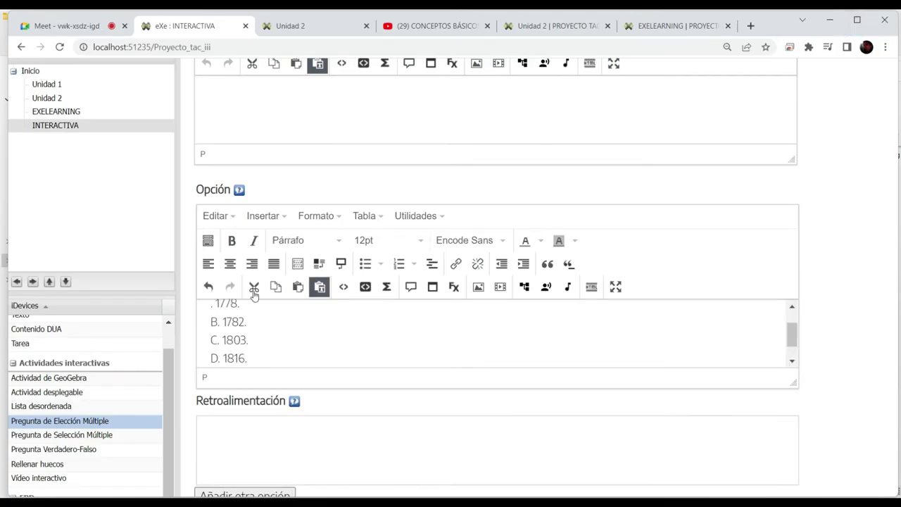
left_click_drag(258, 356, 209, 325)
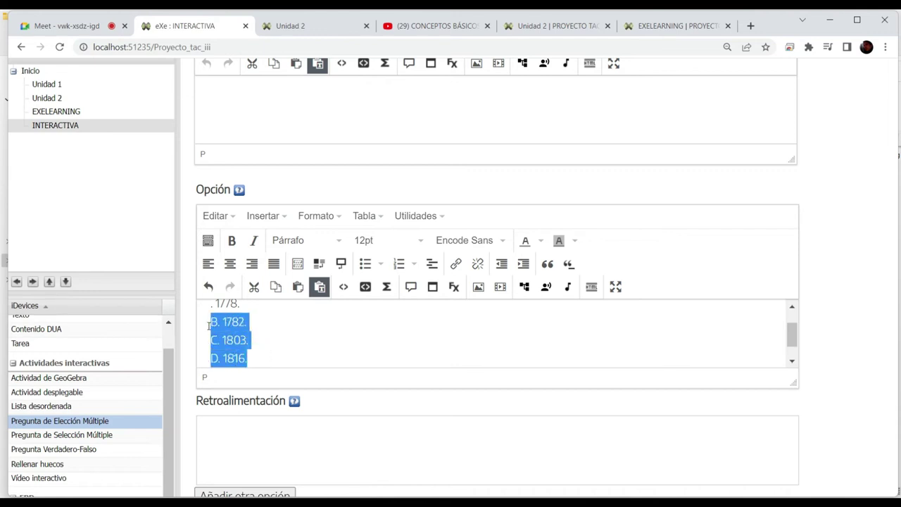
key("BackSpace")
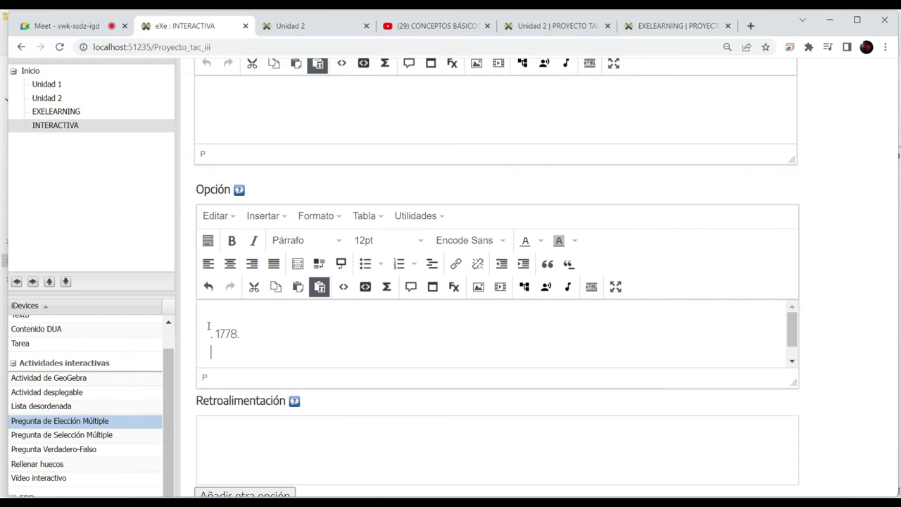
Correct the remaining line in the first Opción field to read "A. 1778."
left_click(211, 334)
key("Delete")
key("Delete")
key("Delete")
type("A.")
Add a second option reading "B. 1782." from the copied lines, cutting the lines for C and D out of it
scroll(256, 355, "down", 2)
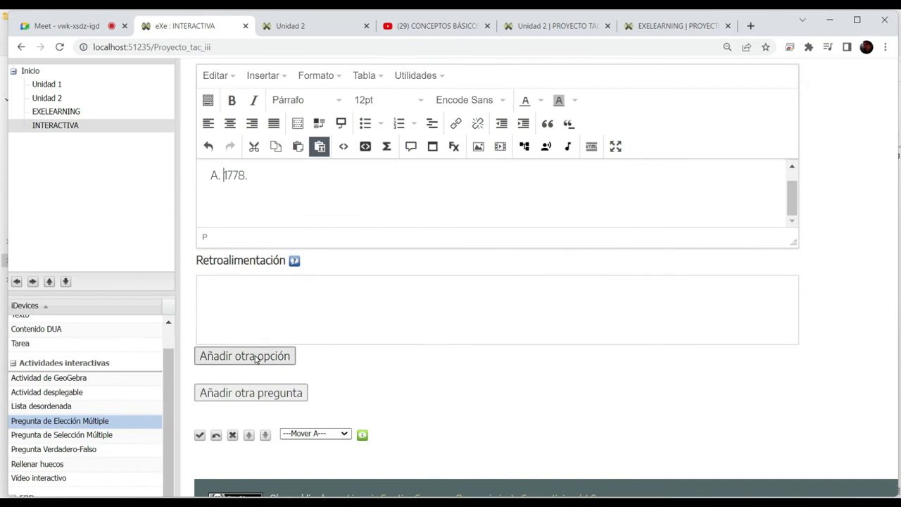
scroll(255, 357, "down", 1)
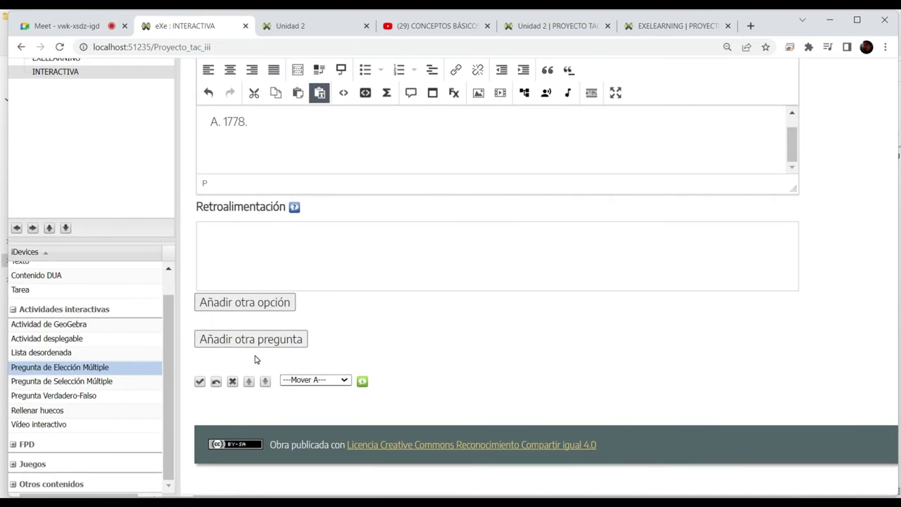
left_click(244, 305)
scroll(242, 310, "down", 5)
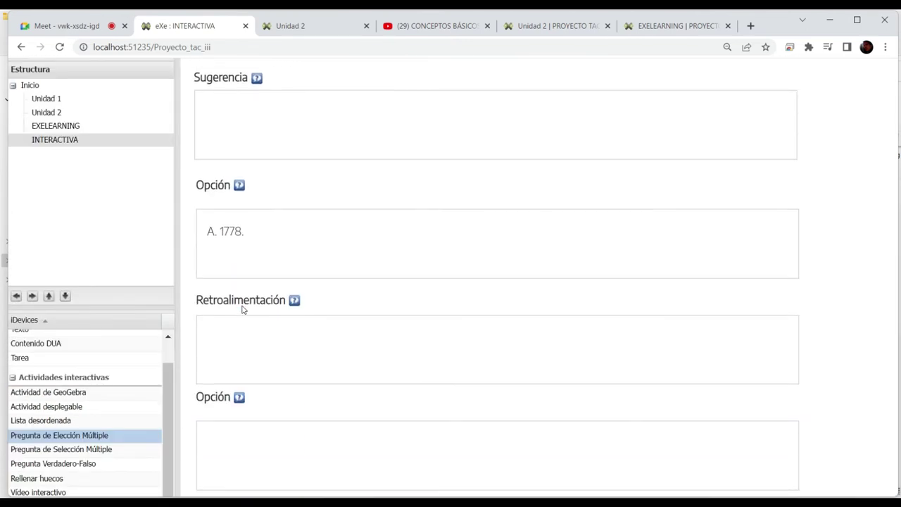
left_click(242, 309)
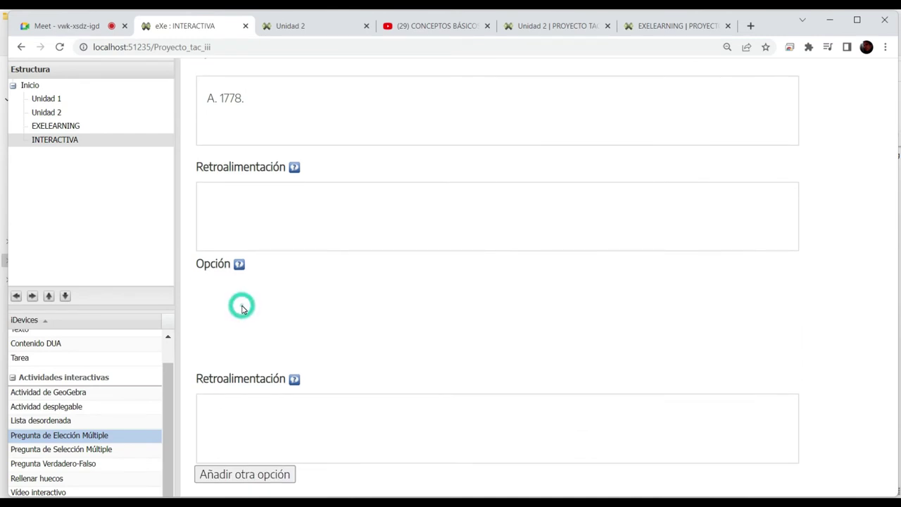
left_click(243, 394)
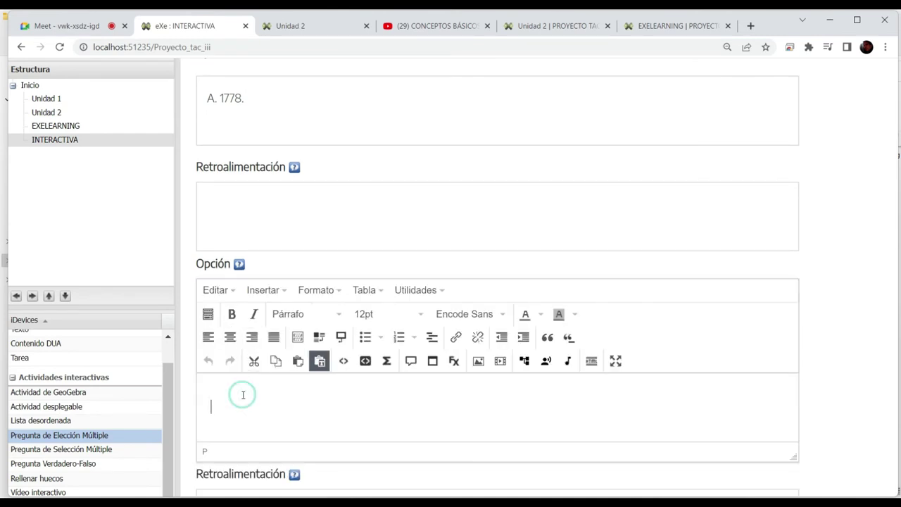
key("ctrl+v")
left_click_drag(251, 427, 209, 418)
key("ctrl+c")
key("BackSpace")
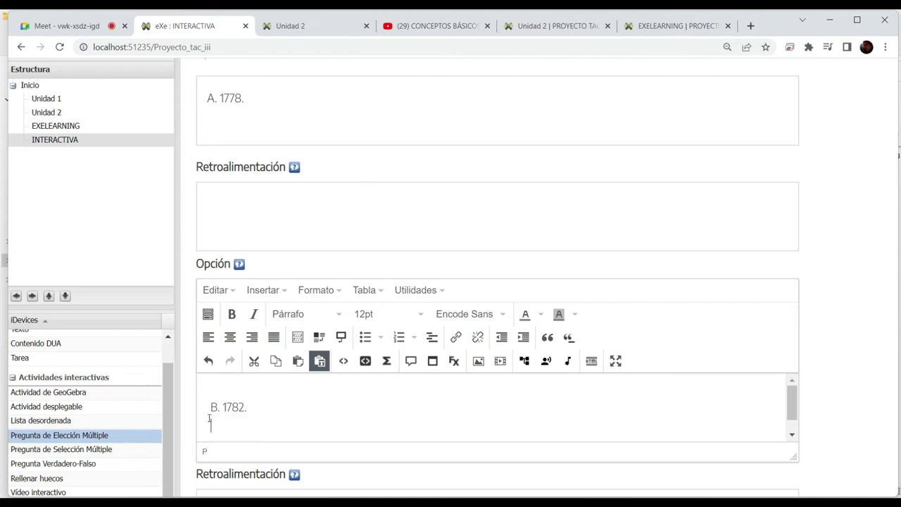
key("BackSpace")
Add a third option reading "C. 1803." from the copied lines and cut the D line out of it
scroll(209, 418, "down", 3)
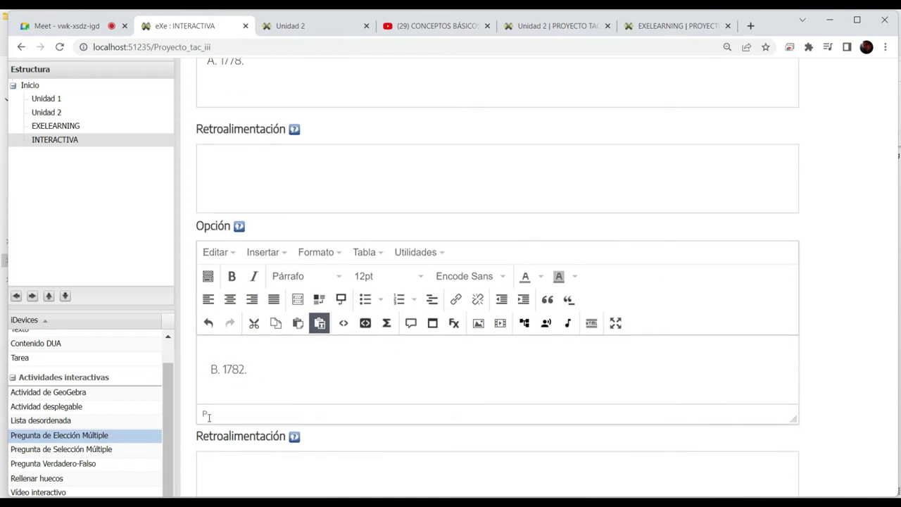
left_click(222, 372)
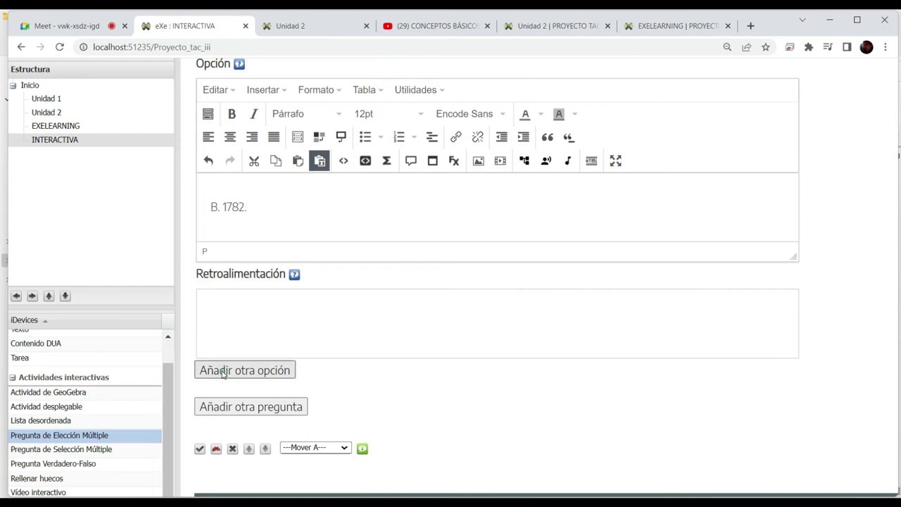
scroll(221, 372, "down", 7)
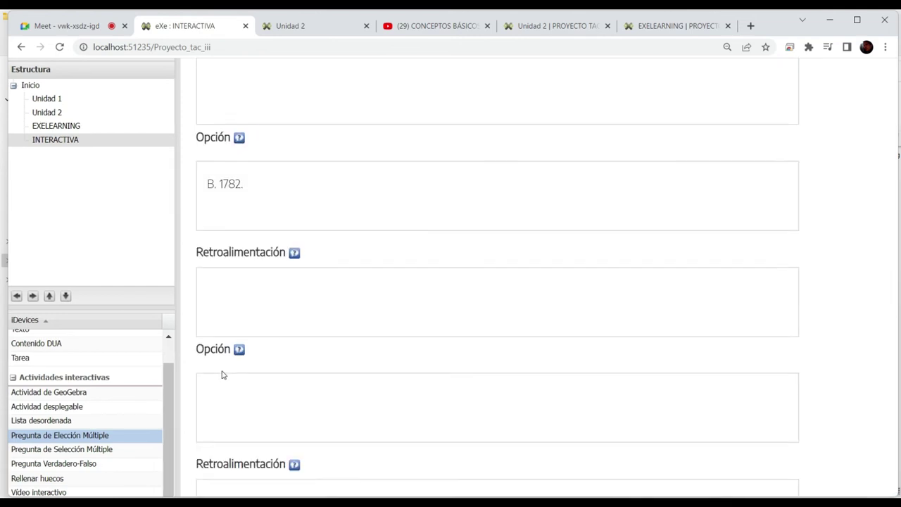
left_click(231, 340)
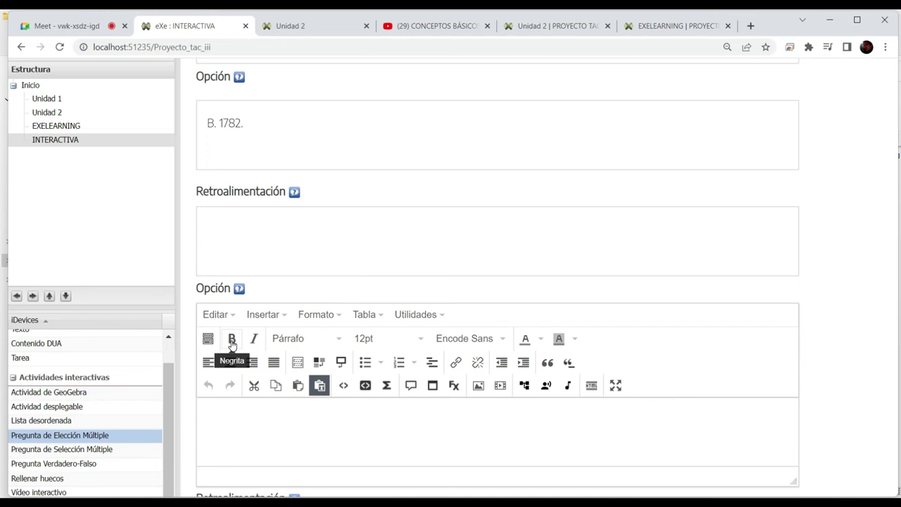
left_click(235, 420)
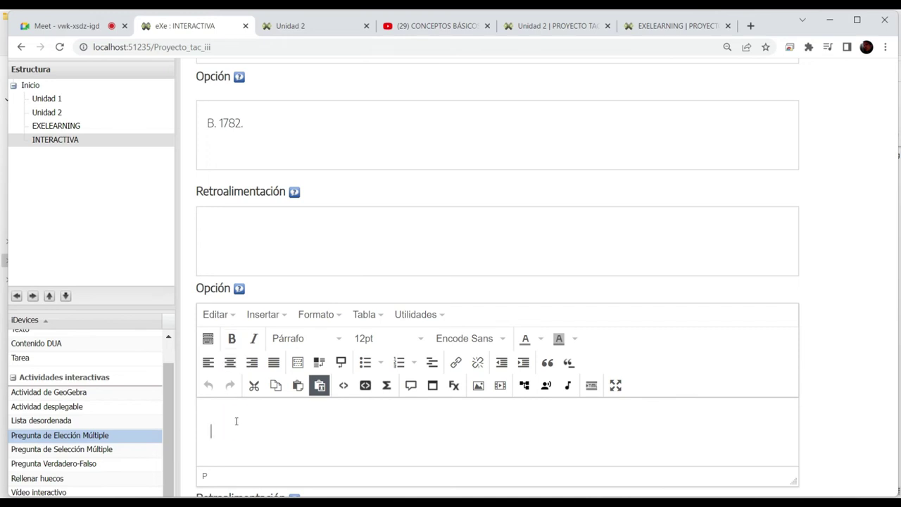
key("ctrl+v")
left_click(253, 435)
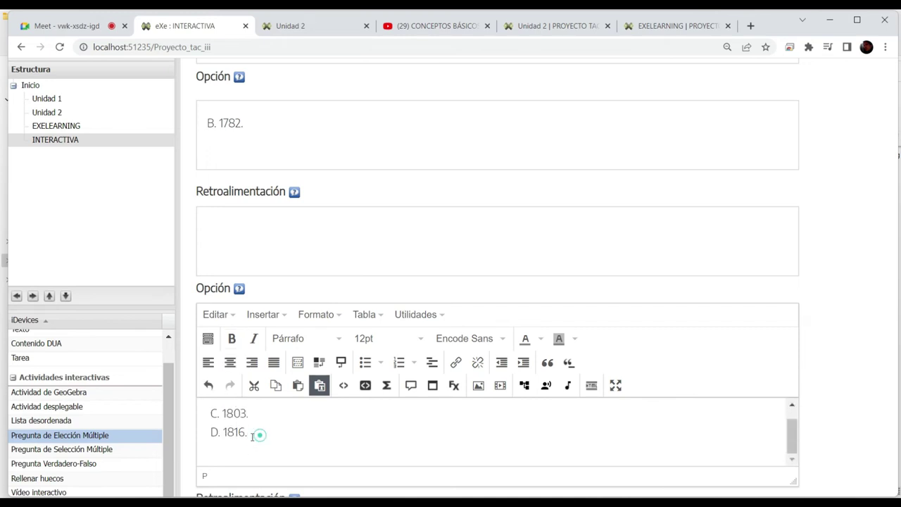
left_click_drag(253, 436, 208, 438)
key("Delete")
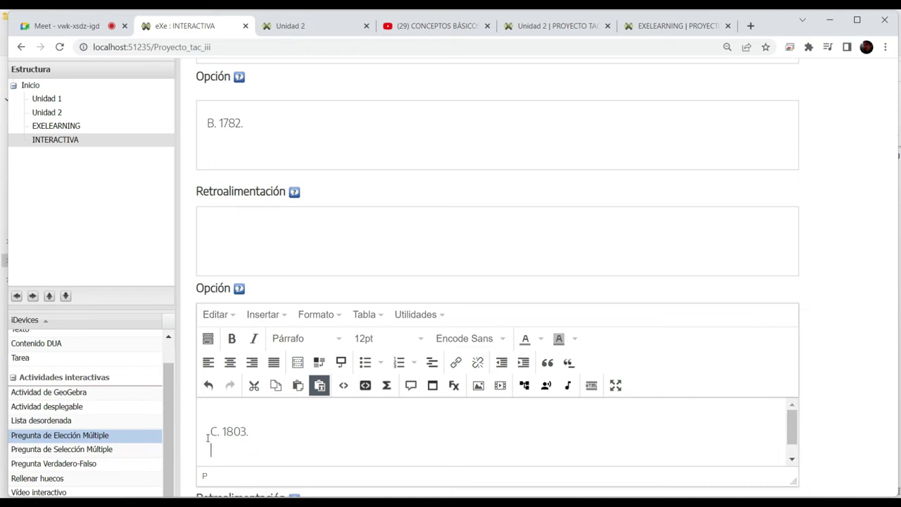
key("BackSpace")
Add a fourth option with the text "D. 1816."
scroll(208, 436, "down", 3)
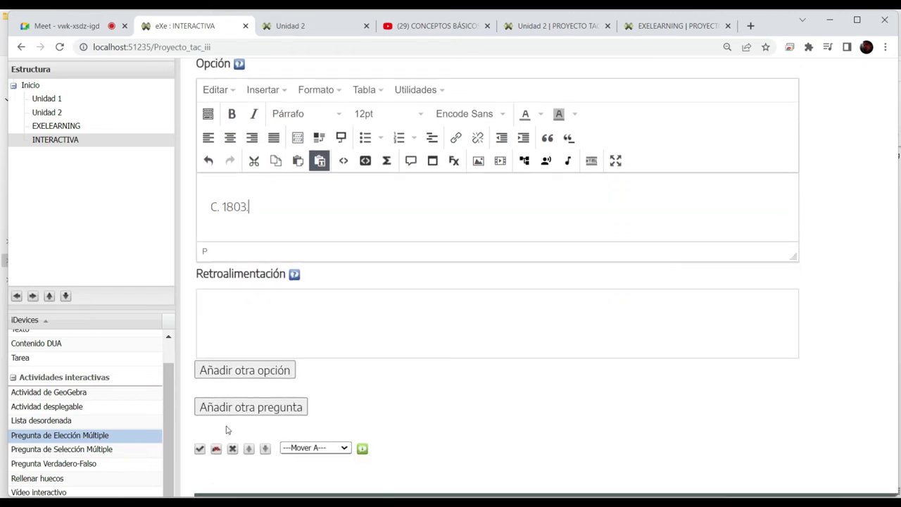
left_click(241, 372)
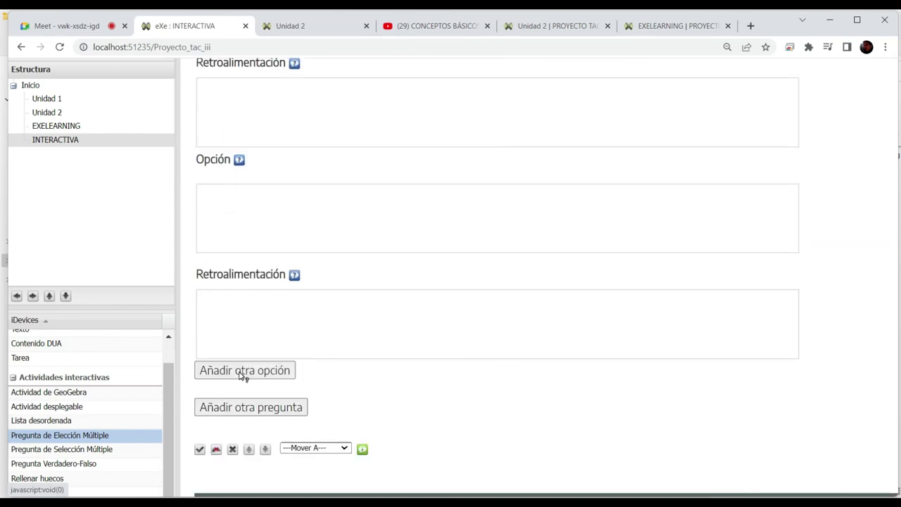
left_click(227, 224)
left_click(225, 284)
type("D. 1816.")
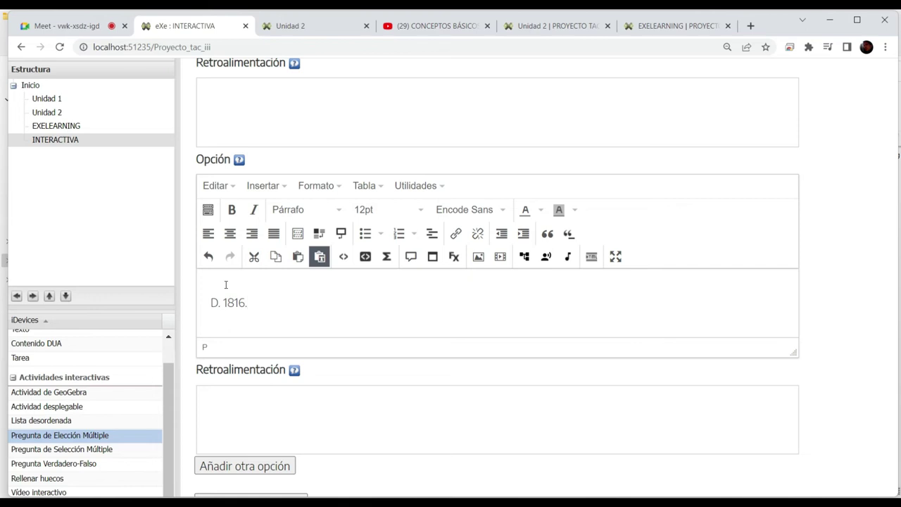
Review the whole question form, from the Pregunta text and graph through the Sugerencia field to the four answer options
scroll(225, 284, "down", 2)
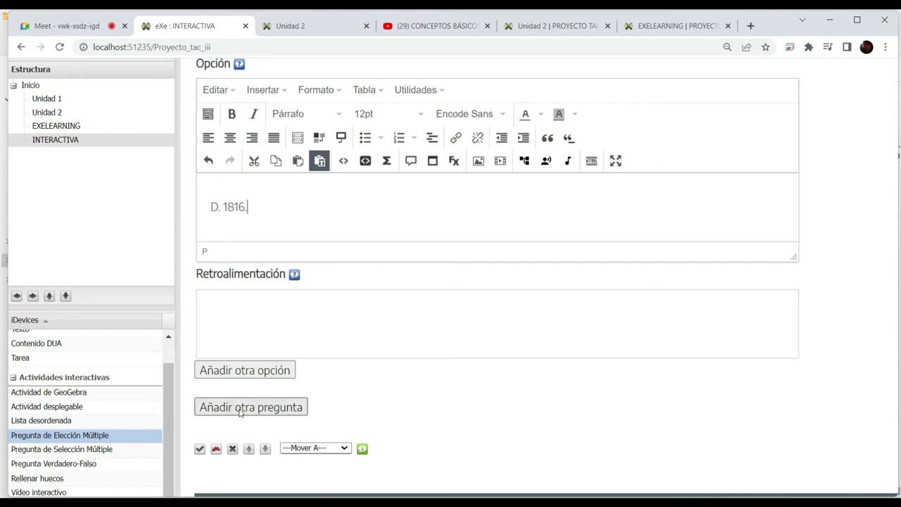
scroll(448, 305, "up", 3)
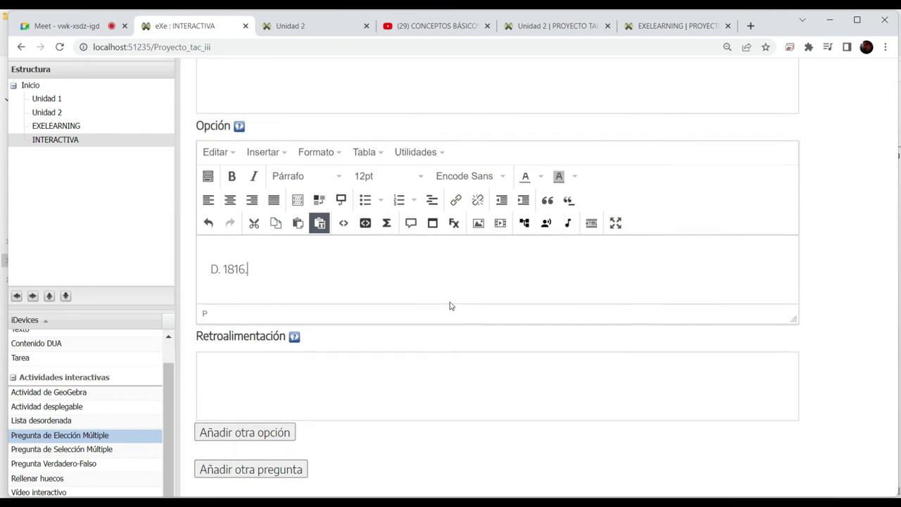
scroll(451, 307, "up", 10)
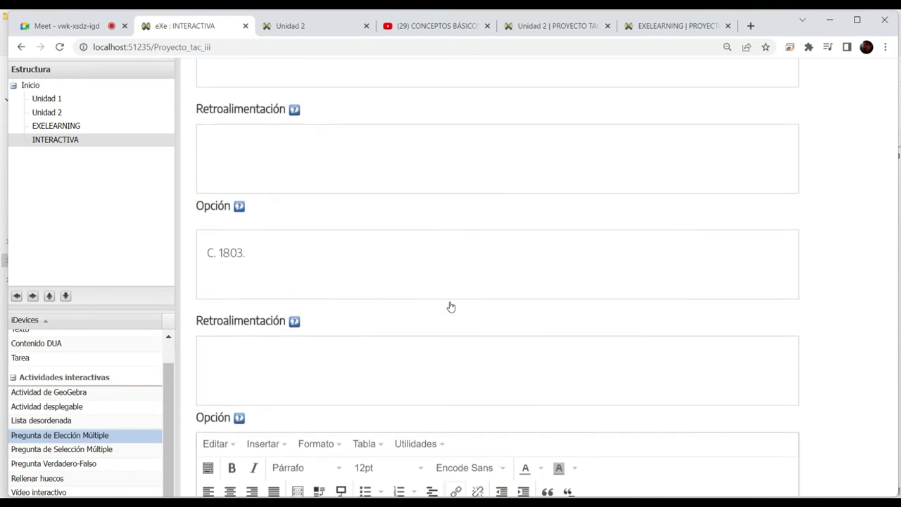
scroll(452, 306, "up", 3)
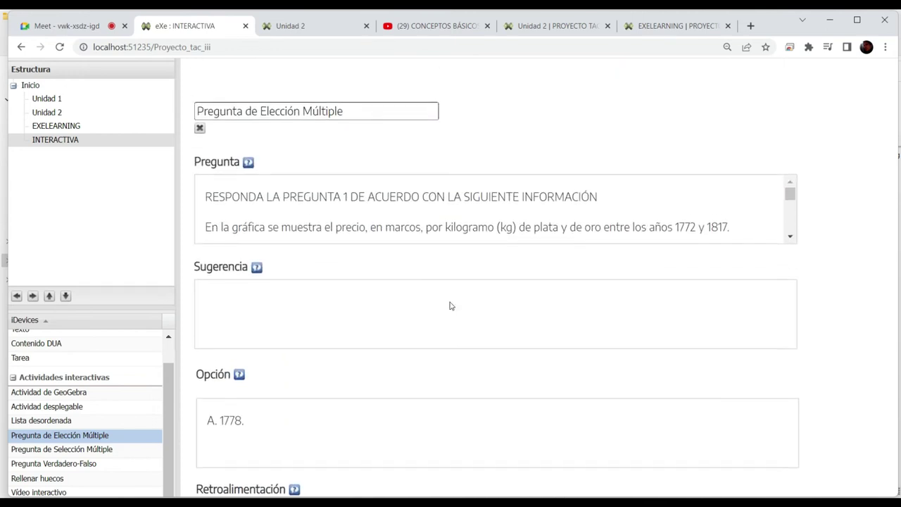
scroll(451, 305, "up", 2)
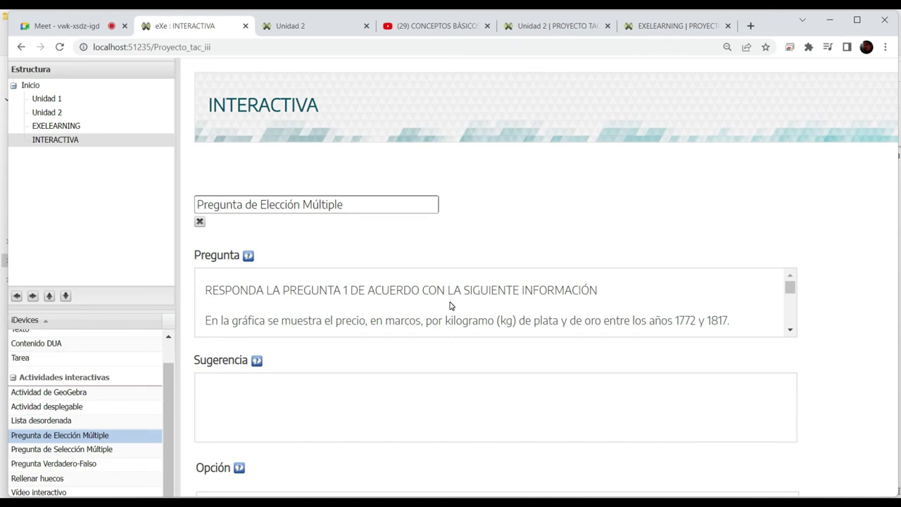
scroll(450, 305, "down", 8)
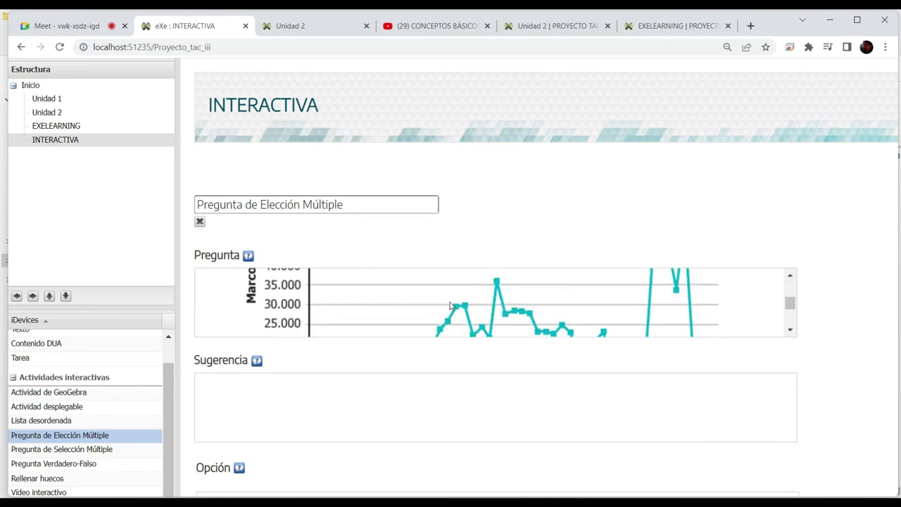
scroll(451, 302, "down", 10)
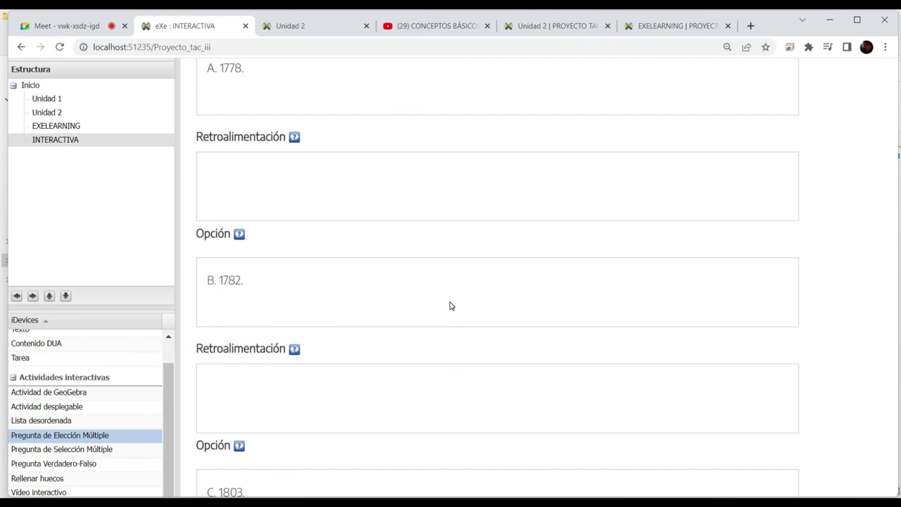
scroll(451, 305, "down", 3)
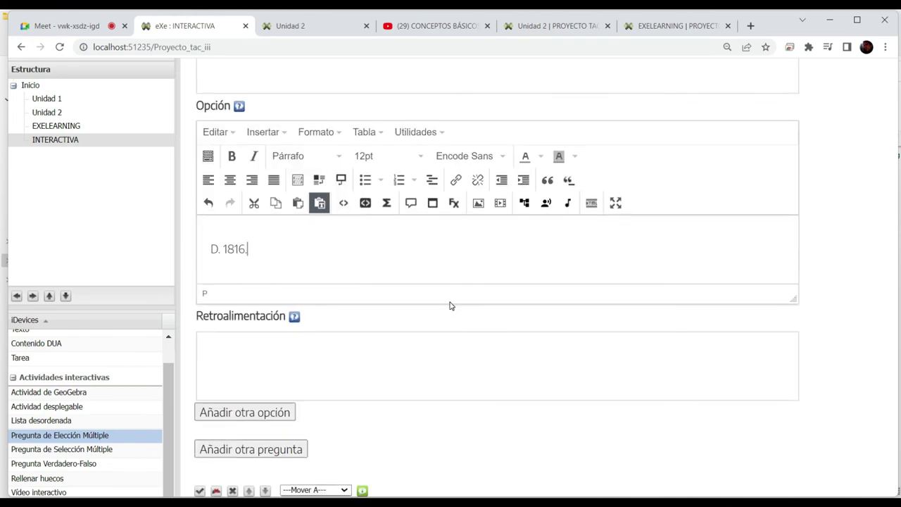
Try to save the multiple-choice question, leaving the Retroalimentación field of option D empty
left_click(362, 355)
scroll(363, 359, "down", 3)
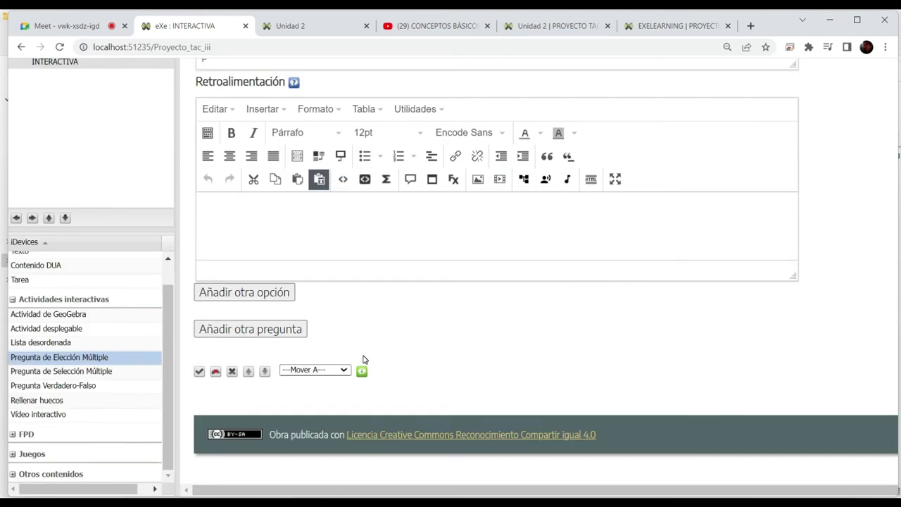
left_click(200, 372)
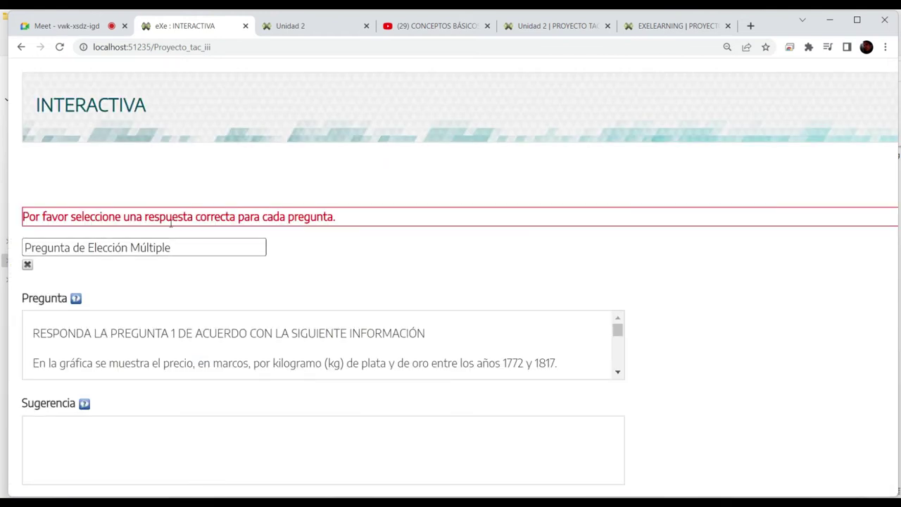
Examine question 1 and its price graph in the Matemáticas 10 booklet to determine the year silver cost 10.000 marcos
scroll(269, 357, "down", 3)
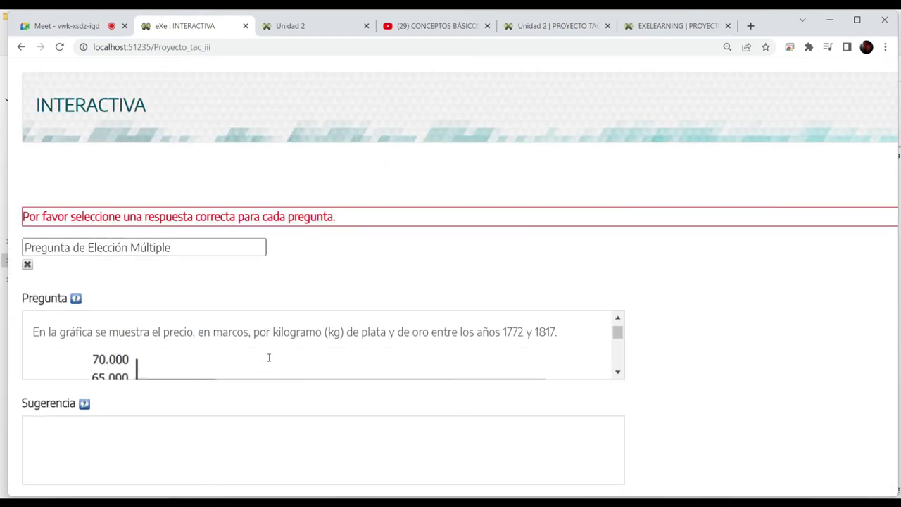
scroll(268, 359, "down", 6)
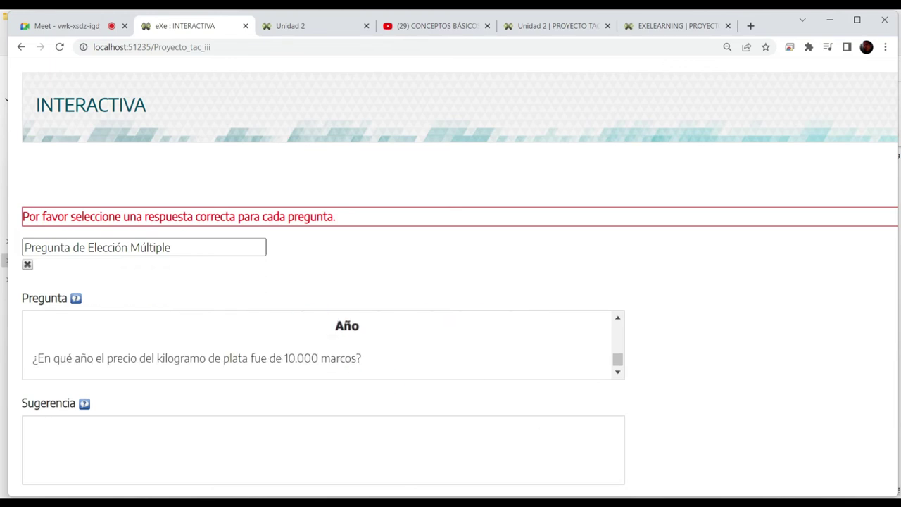
key("alt+Tab")
scroll(486, 302, "up", 2)
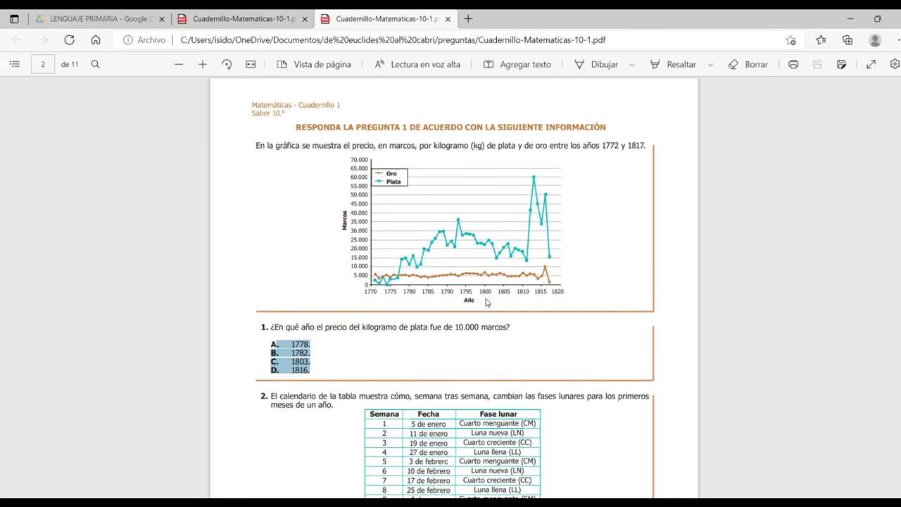
scroll(477, 261, "up", 2)
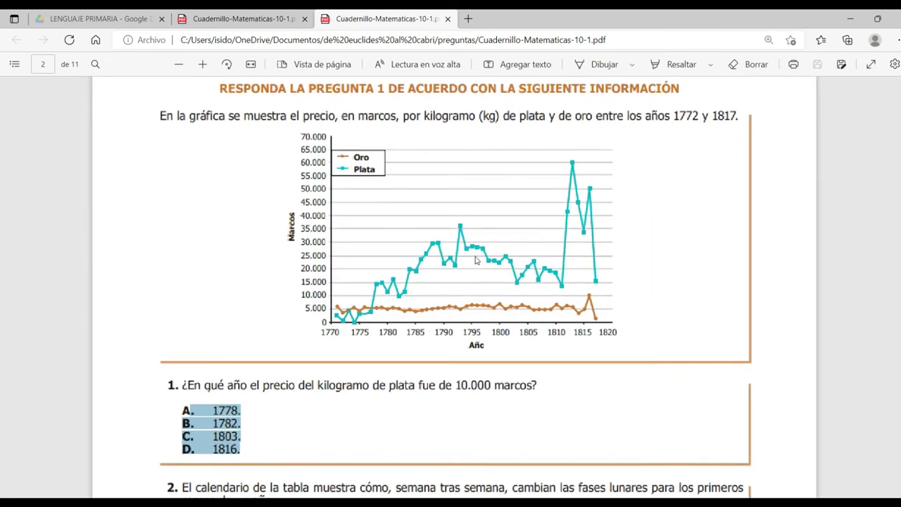
scroll(475, 261, "up", 2)
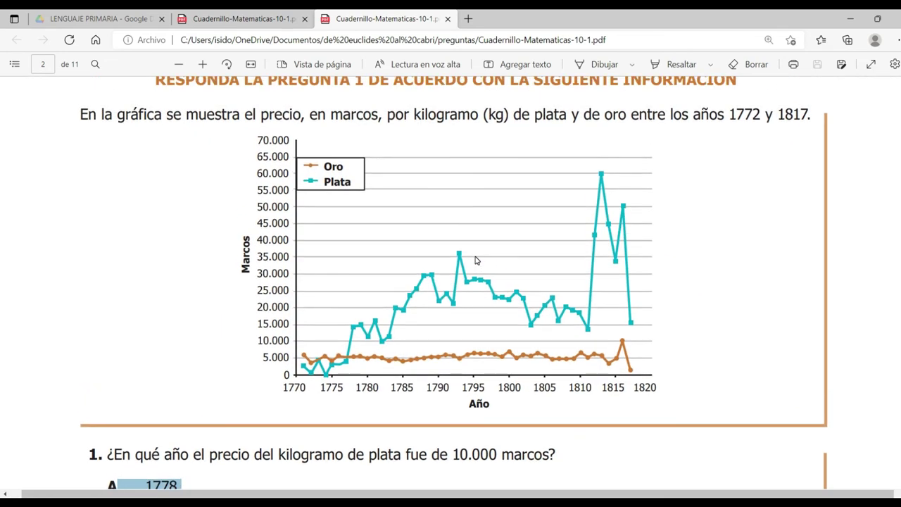
scroll(475, 261, "up", 2)
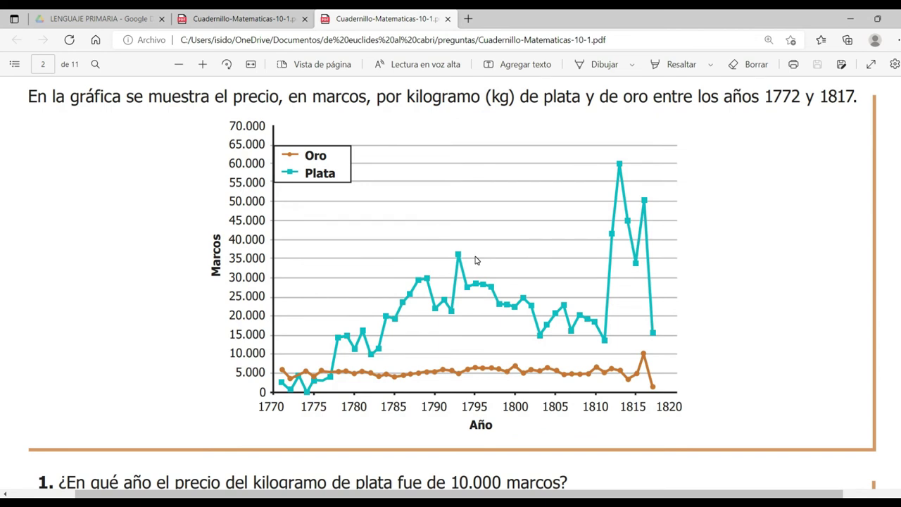
scroll(475, 260, "down", 1)
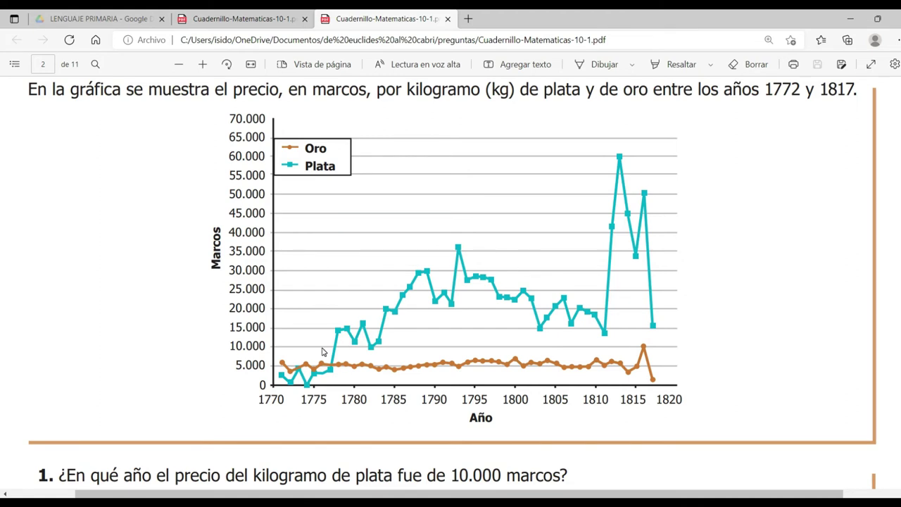
scroll(323, 351, "down", 3)
scroll(323, 351, "up", 1)
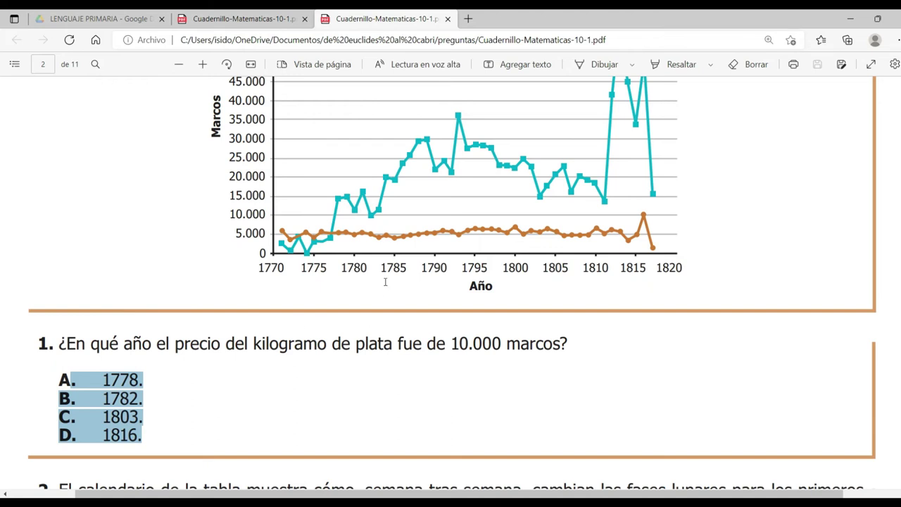
left_click(358, 261)
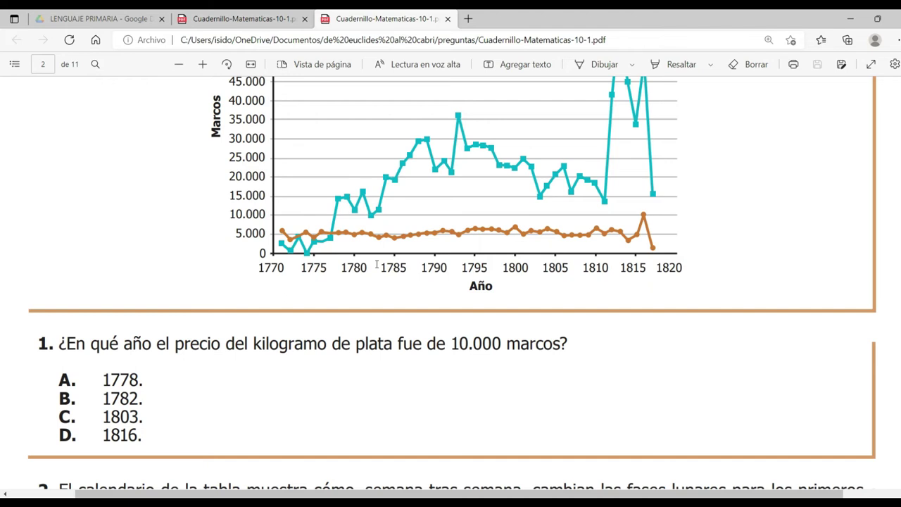
scroll(376, 265, "down", 1)
scroll(376, 261, "up", 3)
mouse_move(472, 503)
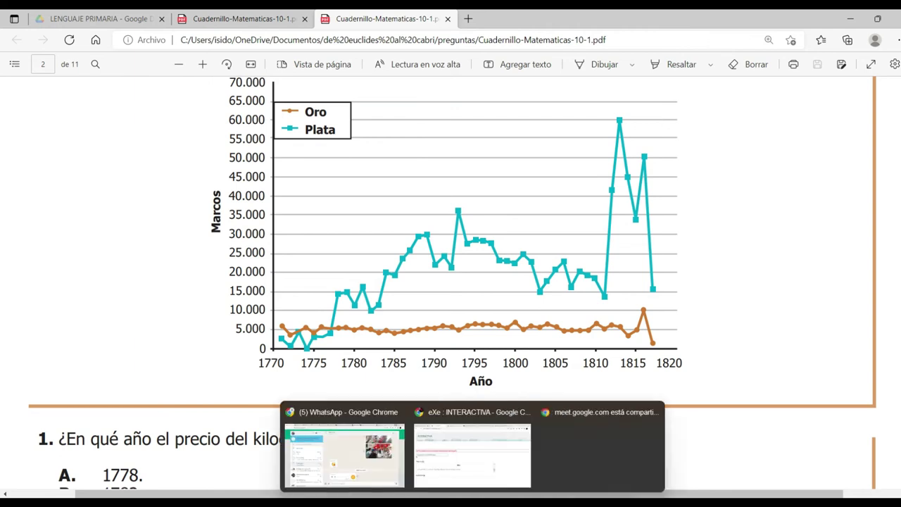
Return to the eXe question form and mark option "B. 1782." as the correct answer
left_click(462, 478)
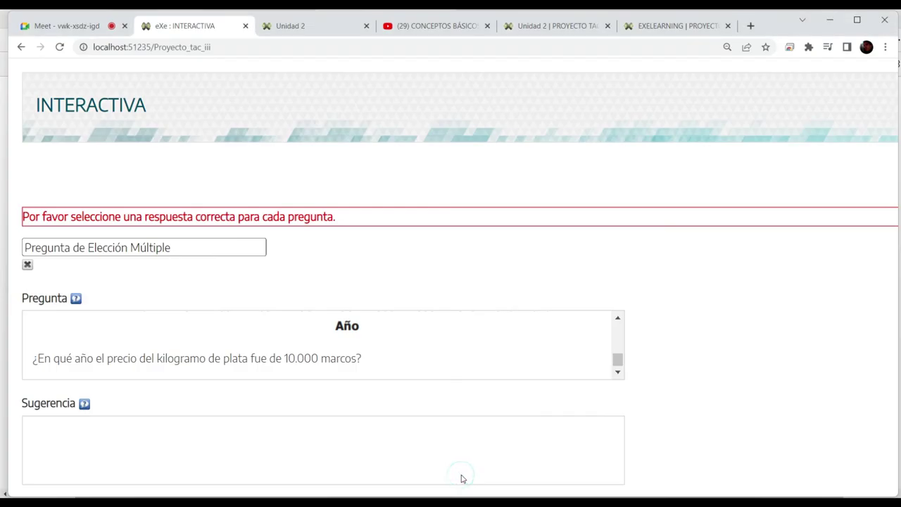
left_click(365, 265)
left_click(185, 245)
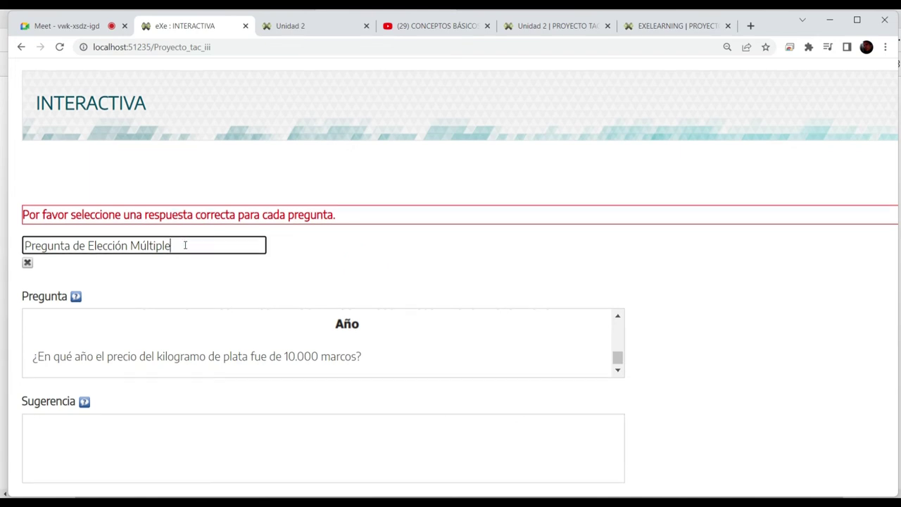
scroll(185, 245, "down", 4)
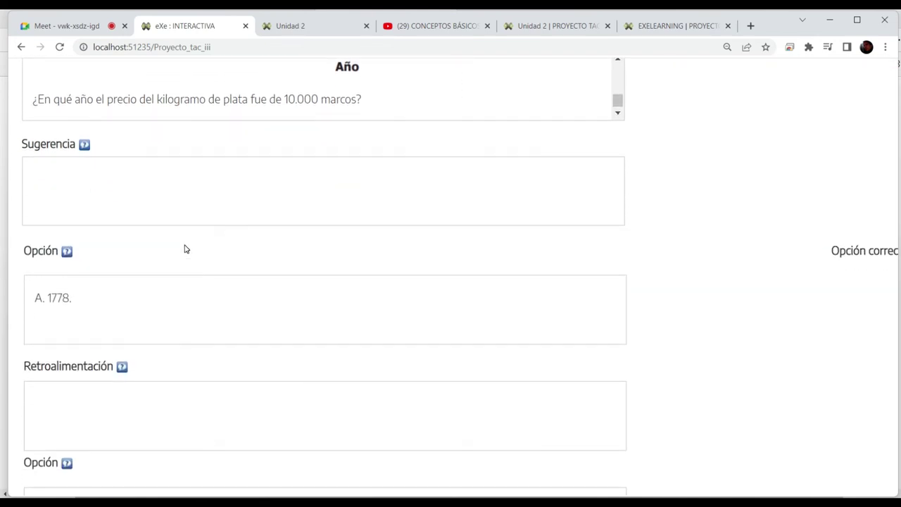
scroll(185, 249, "down", 1)
scroll(185, 249, "up", 1)
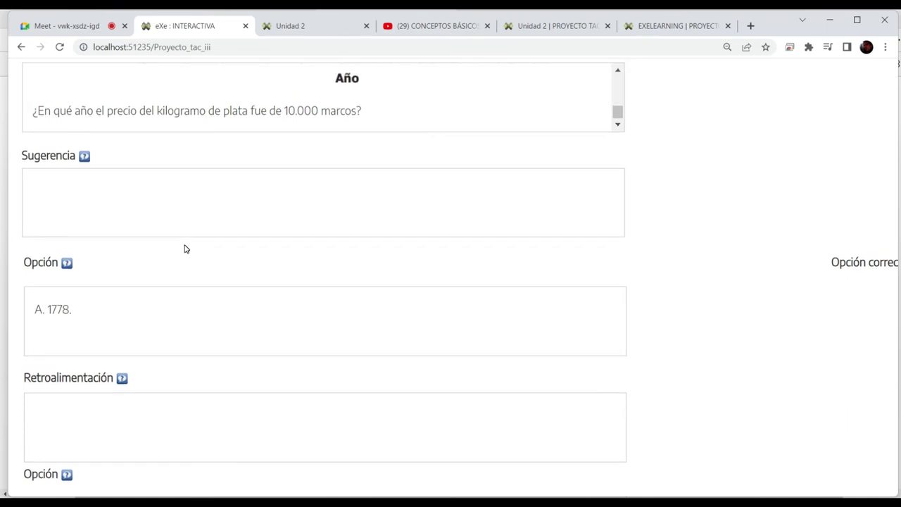
key("ctrl+minus")
key("ctrl+minus")
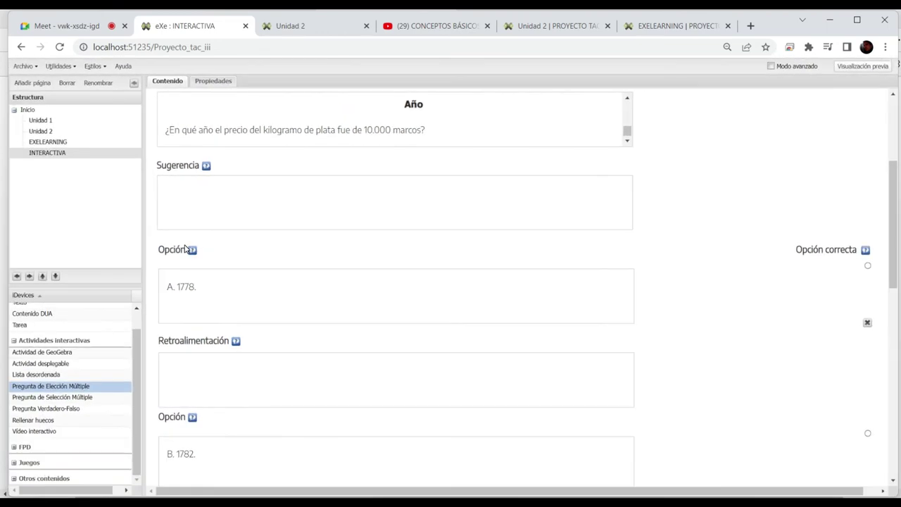
scroll(732, 284, "down", 3)
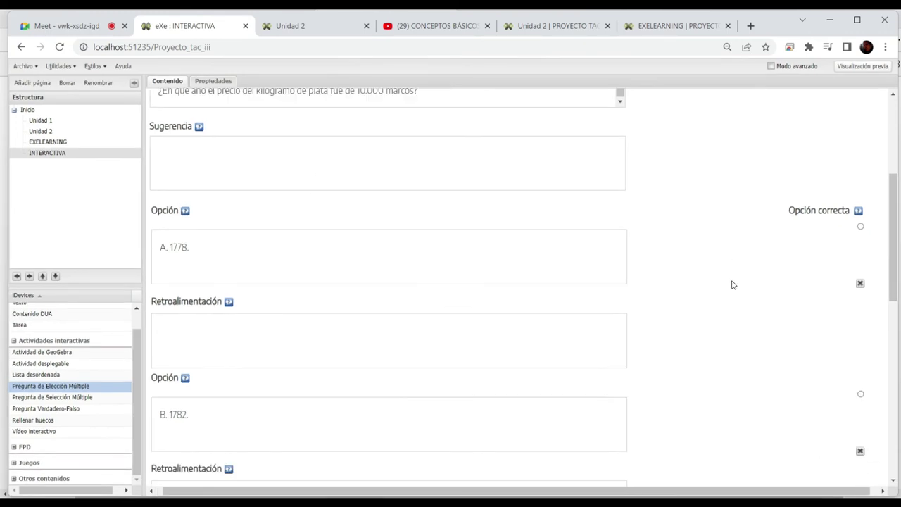
scroll(828, 329, "down", 6)
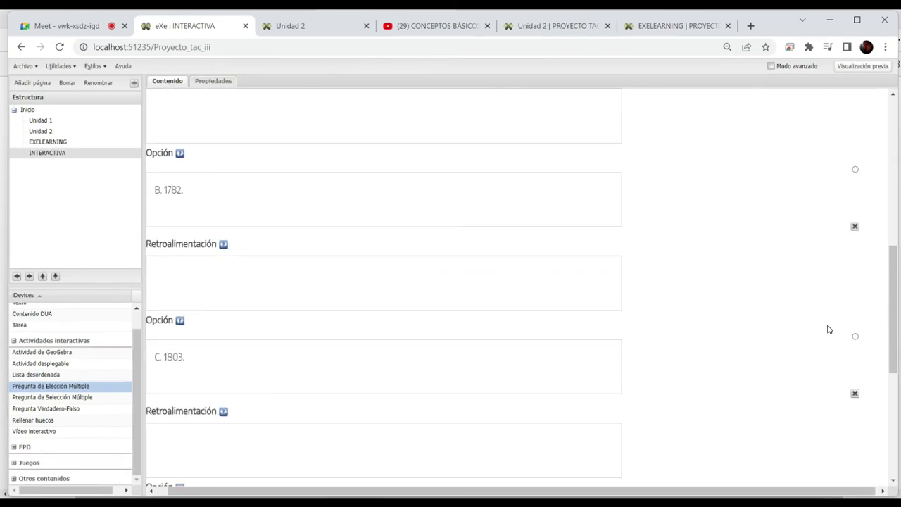
scroll(828, 329, "up", 5)
scroll(828, 330, "up", 3)
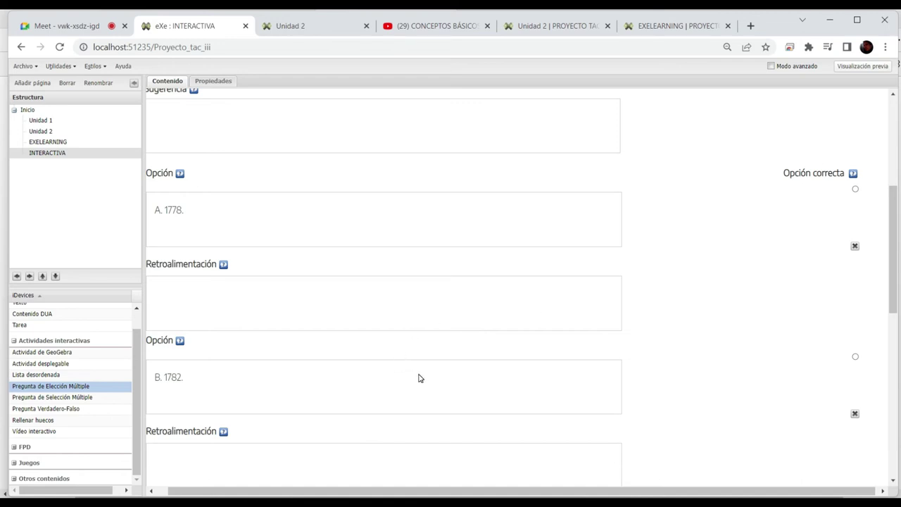
left_click(855, 356)
Save the completed multiple-choice question on the INTERACTIVA page
scroll(285, 343, "down", 2)
scroll(285, 343, "up", 5)
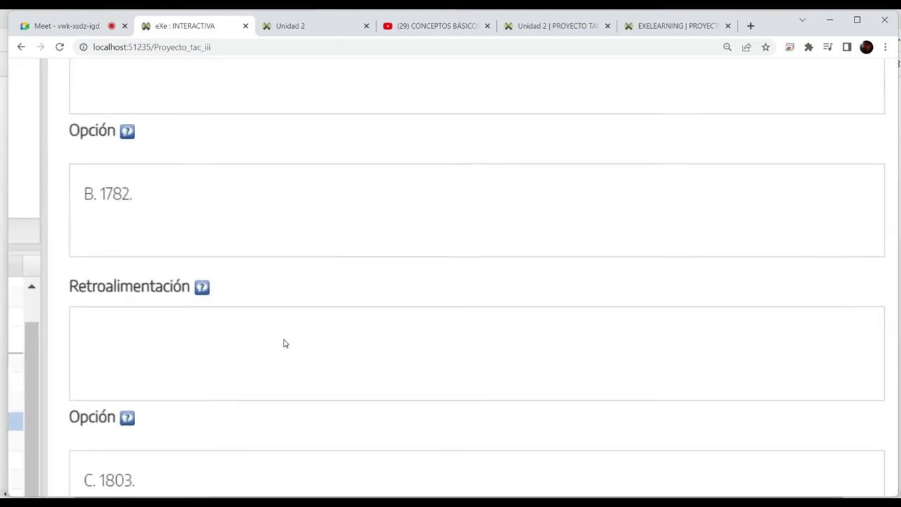
scroll(284, 343, "left", 3)
scroll(285, 343, "down", 1)
scroll(284, 342, "down", 7)
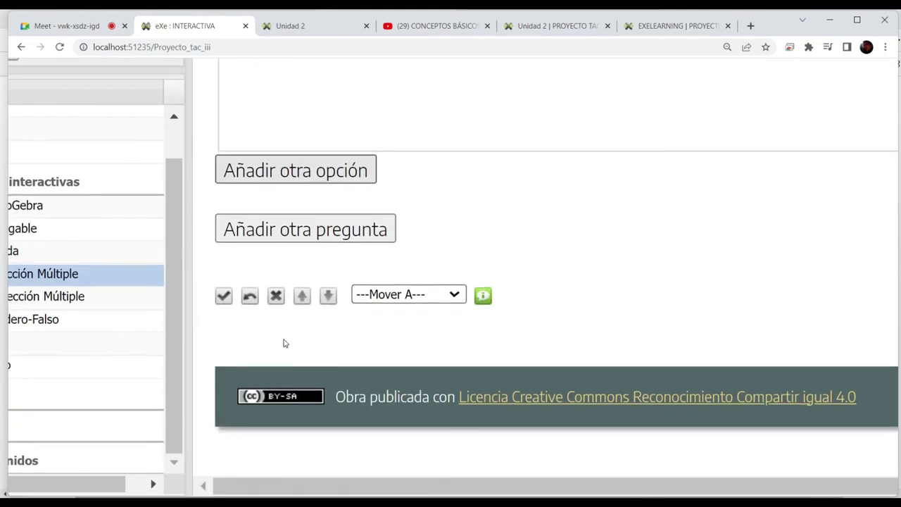
left_click(223, 297)
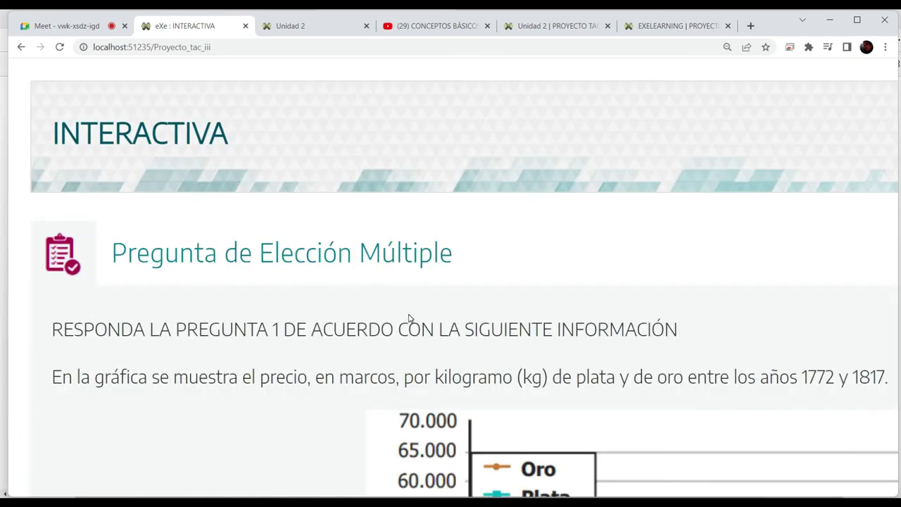
Look over the published question with its graph and options, and accept the reminder to save the project's changes
scroll(234, 294, "down", 5)
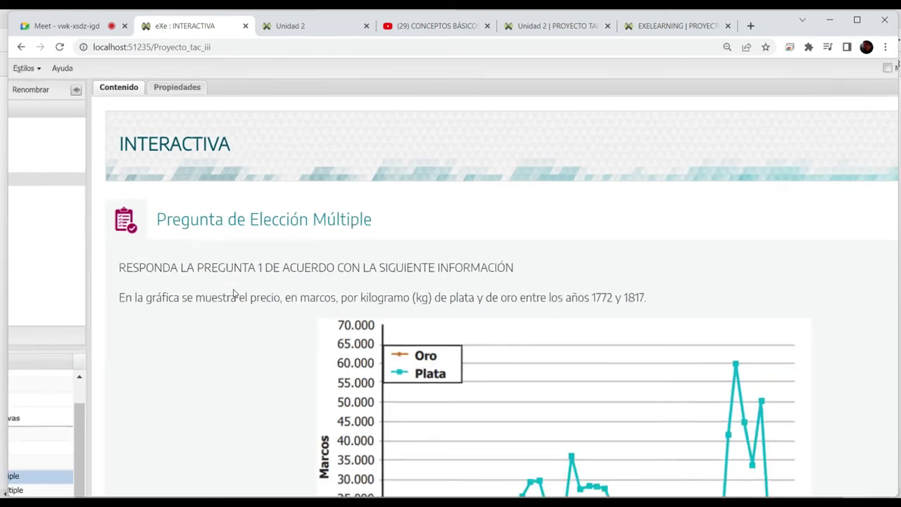
scroll(234, 293, "down", 3)
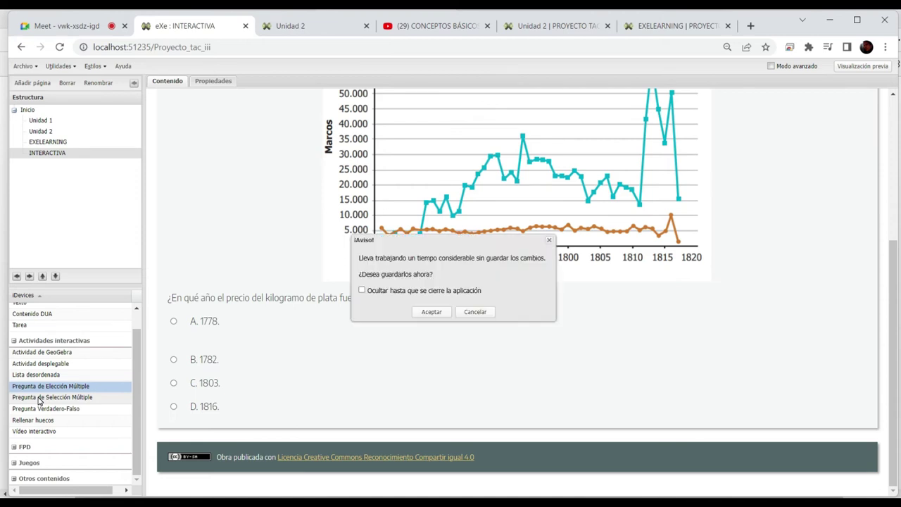
left_click(430, 311)
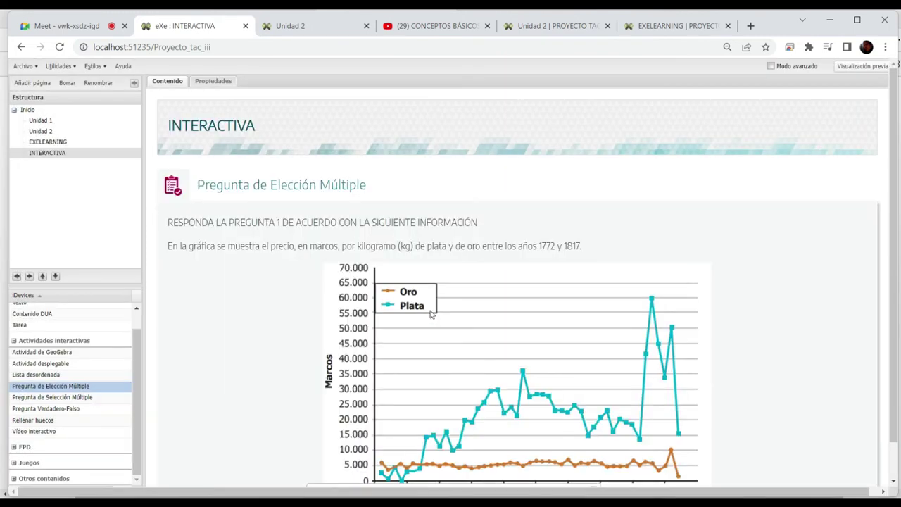
Insert a Pregunta de Selección Múltiple activity below the existing question and open its Pregunta text for editing
scroll(230, 321, "down", 3)
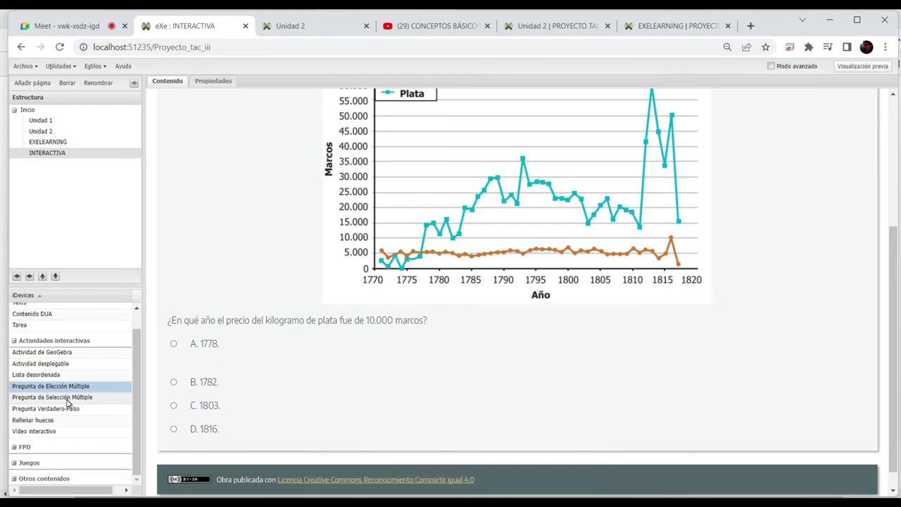
left_click(67, 399)
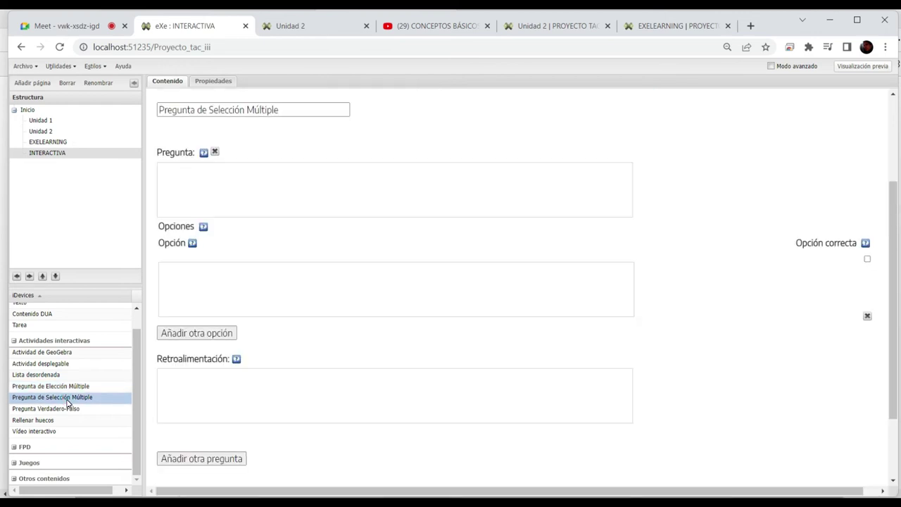
scroll(339, 240, "up", 2)
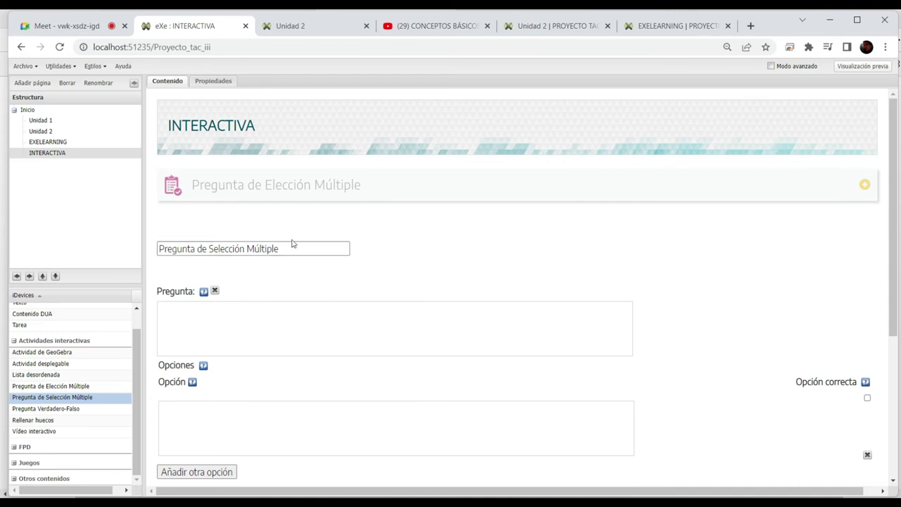
left_click(245, 339)
left_click(251, 386)
scroll(252, 386, "down", 1)
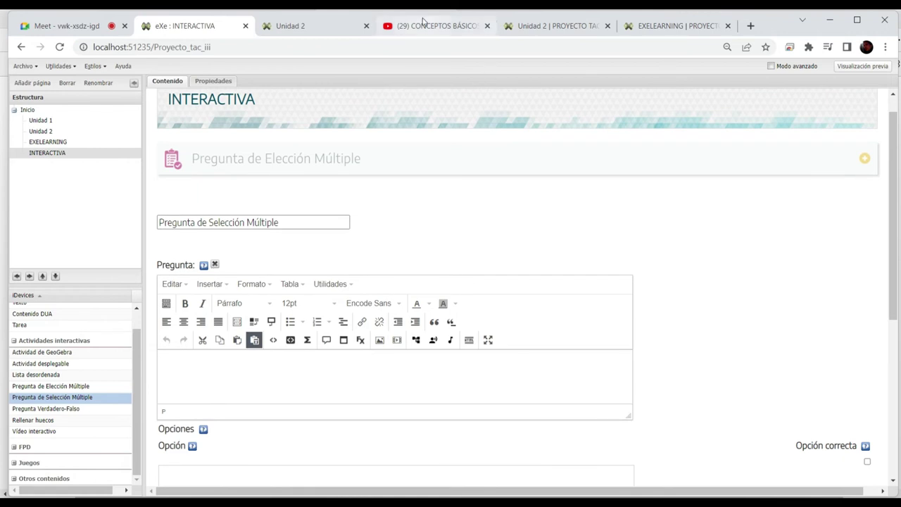
Copy question 2's opening sentence about the lunar phase calendar from the booklet PDF and return to the eXe question form
left_click(554, 484)
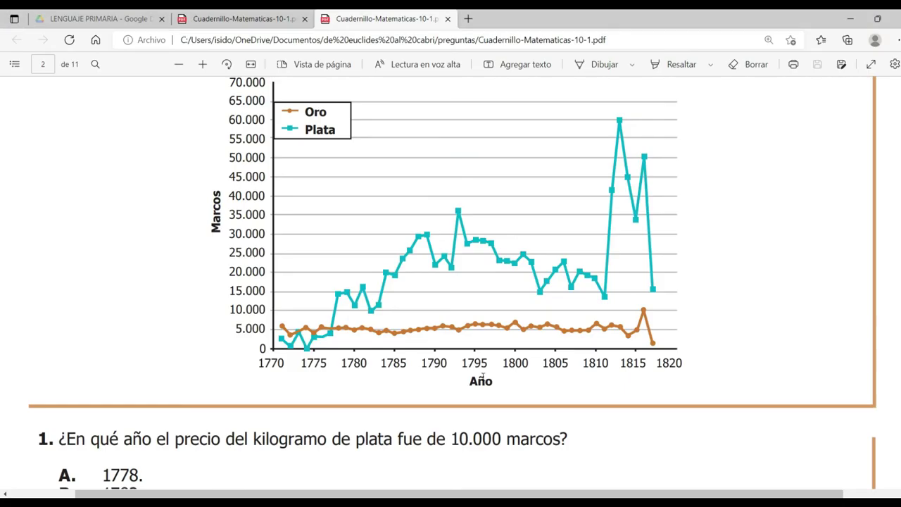
scroll(482, 376, "down", 6)
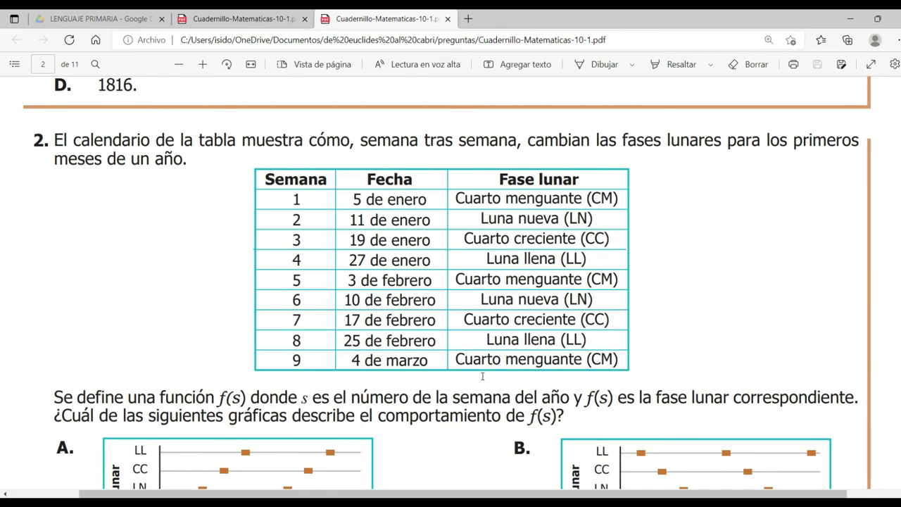
left_click_drag(196, 159, 64, 141)
key("ctrl+c")
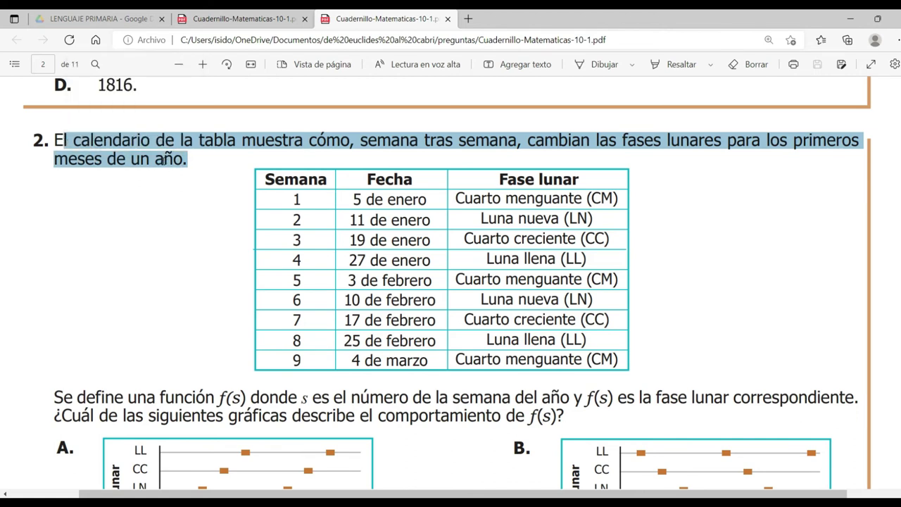
scroll(201, 307, "down", 5)
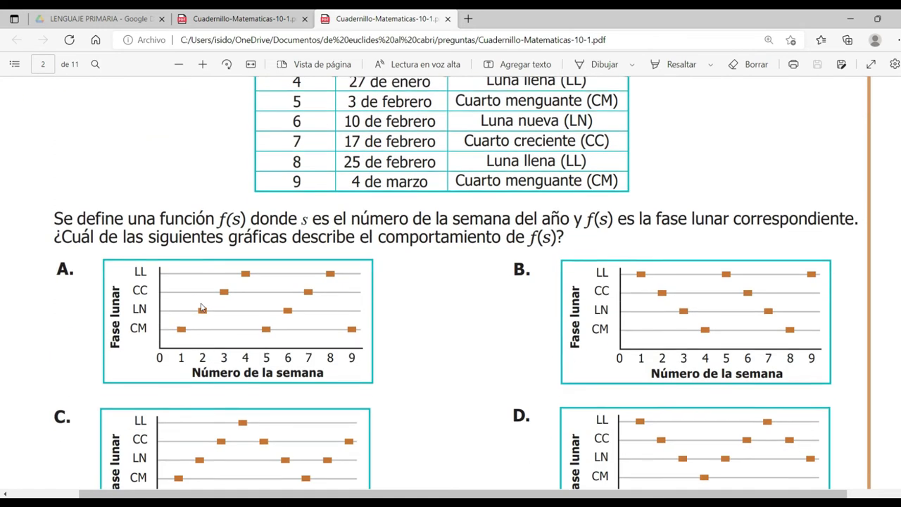
scroll(201, 306, "up", 4)
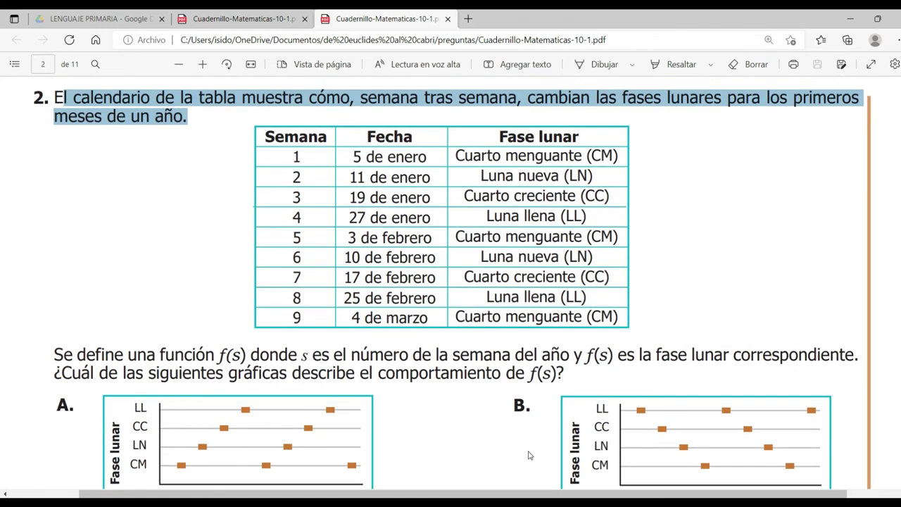
mouse_move(471, 497)
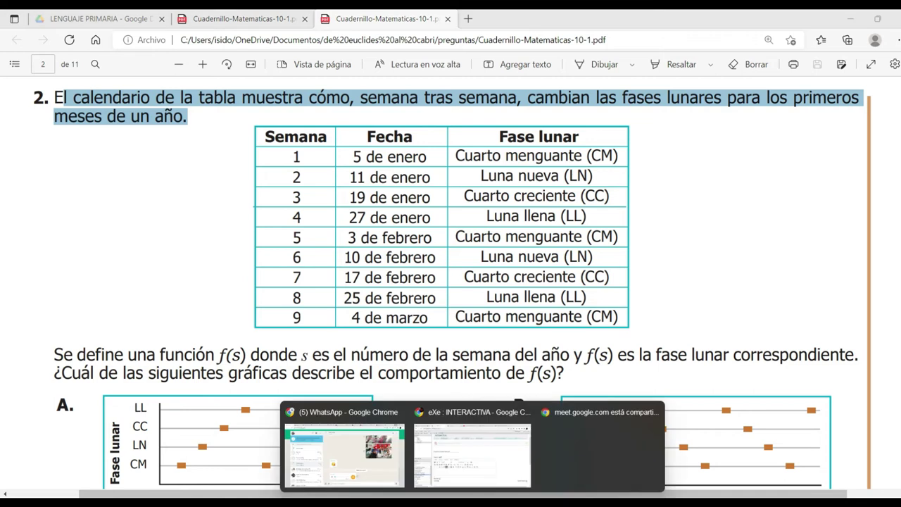
left_click(471, 456)
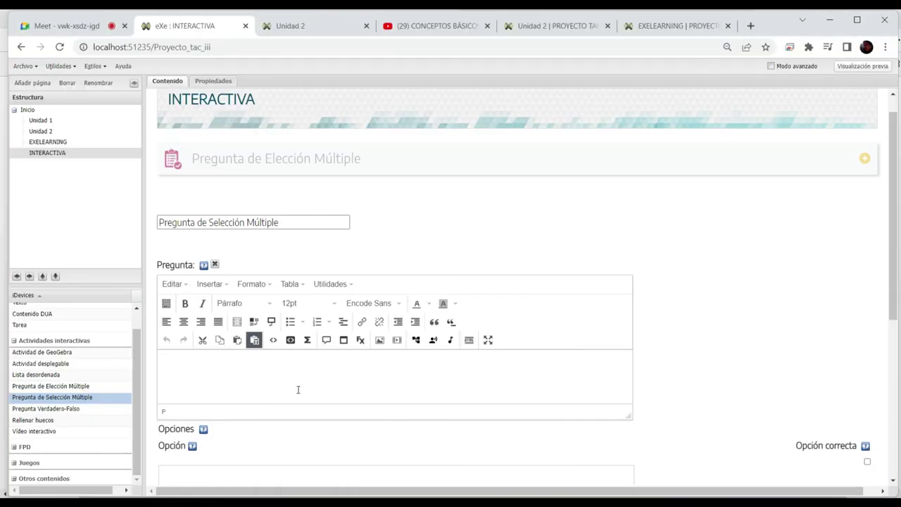
Paste the lunar calendar sentence into the Pregunta text, add the missing initial "E", and start a new line below it
left_click(271, 383)
key("ctrl+v")
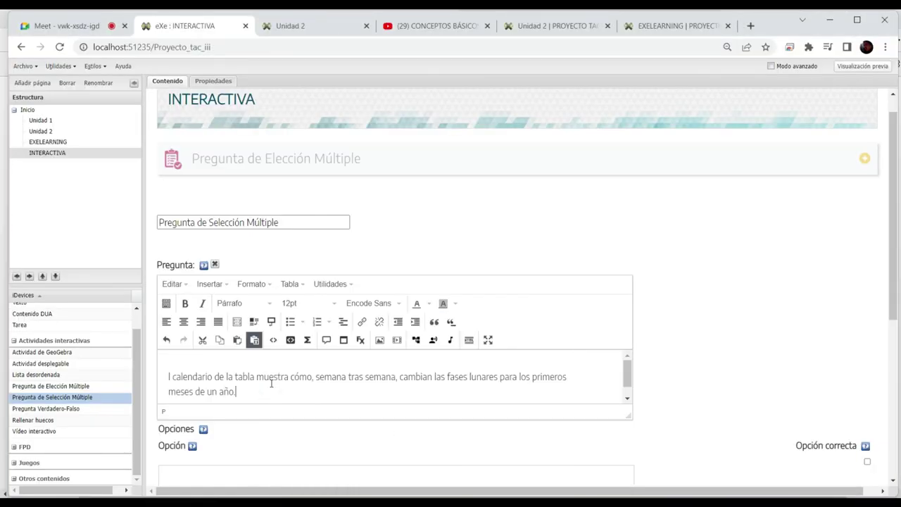
left_click(164, 372)
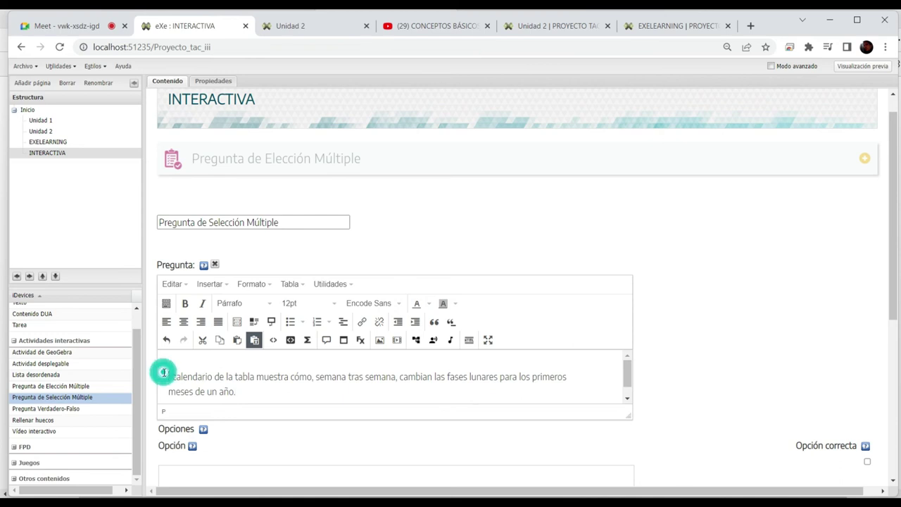
type("E")
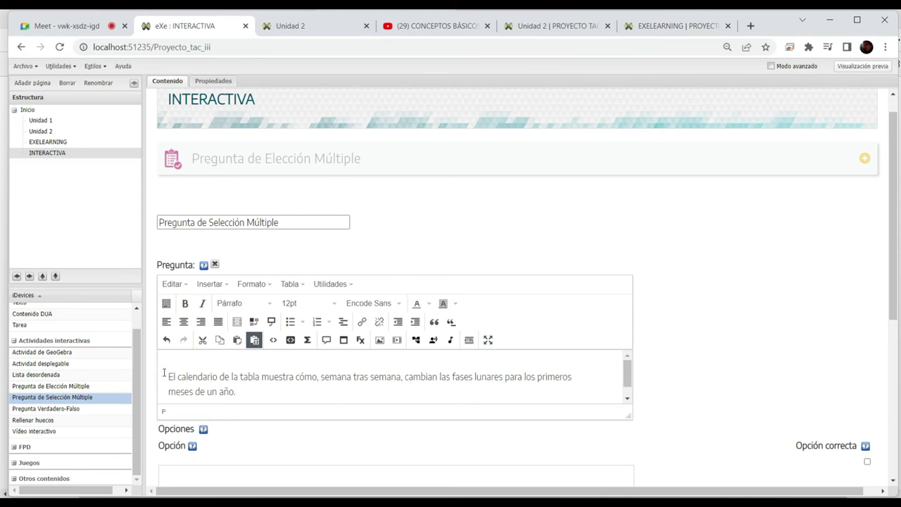
scroll(255, 380, "down", 1)
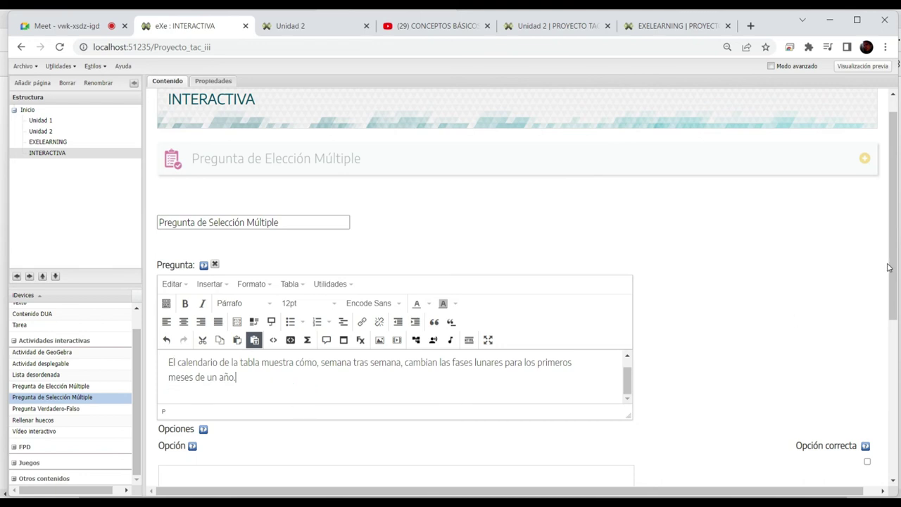
left_click_drag(888, 267, 897, 360)
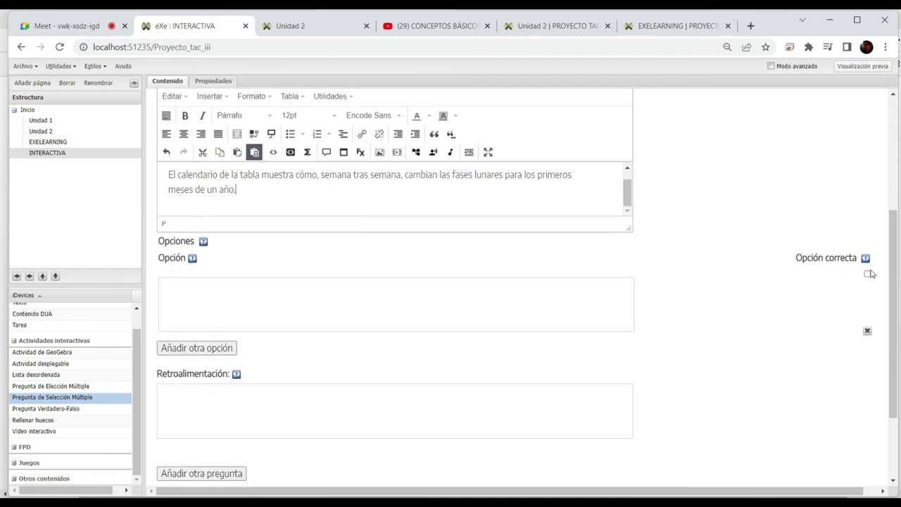
left_click(867, 276)
scroll(344, 282, "up", 1)
left_click(262, 236)
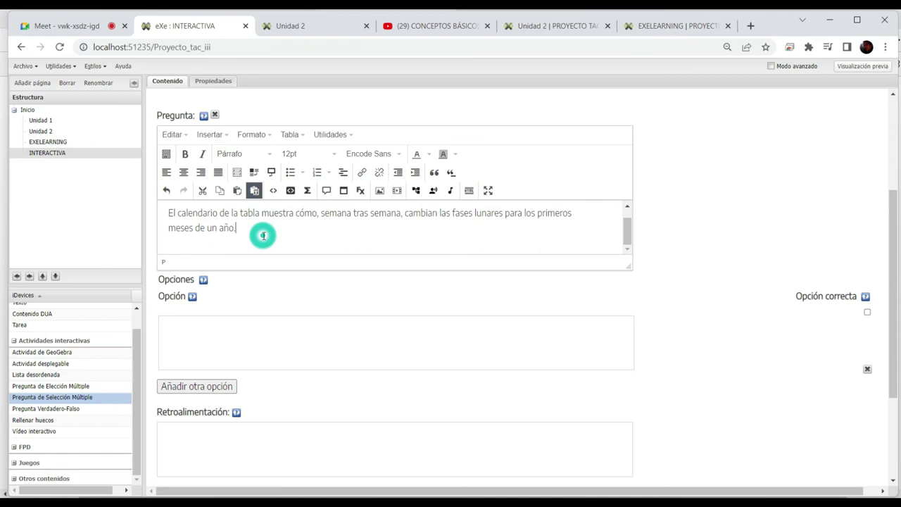
key("Return")
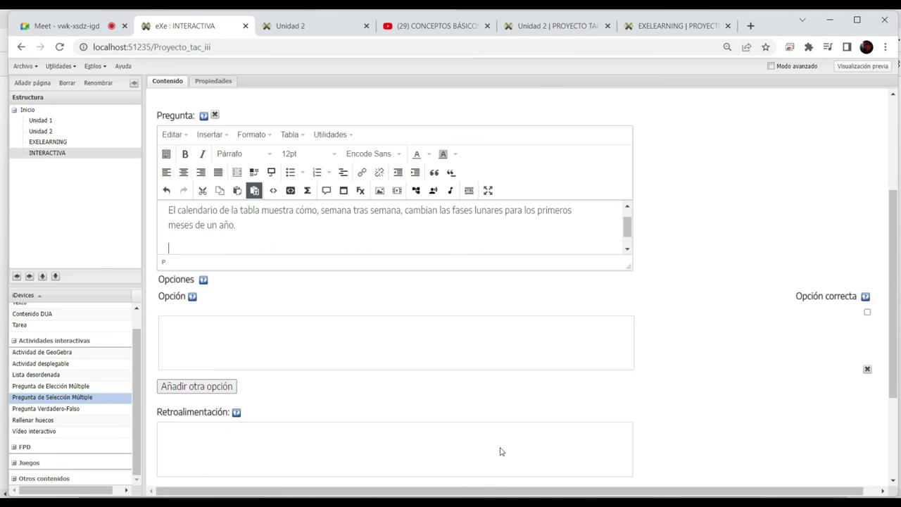
Copy question 2's paragraph defining the function f(s) from the booklet PDF and return to the eXe question form
left_click(578, 444)
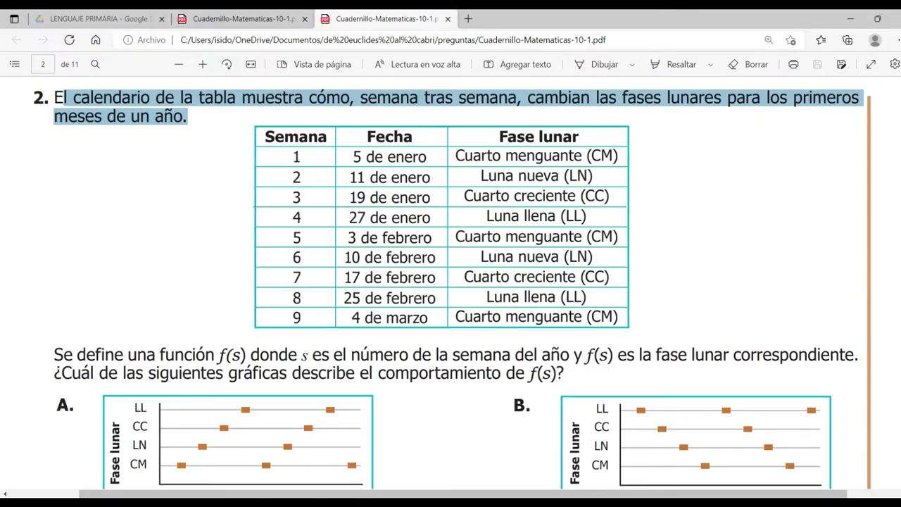
left_click(297, 200)
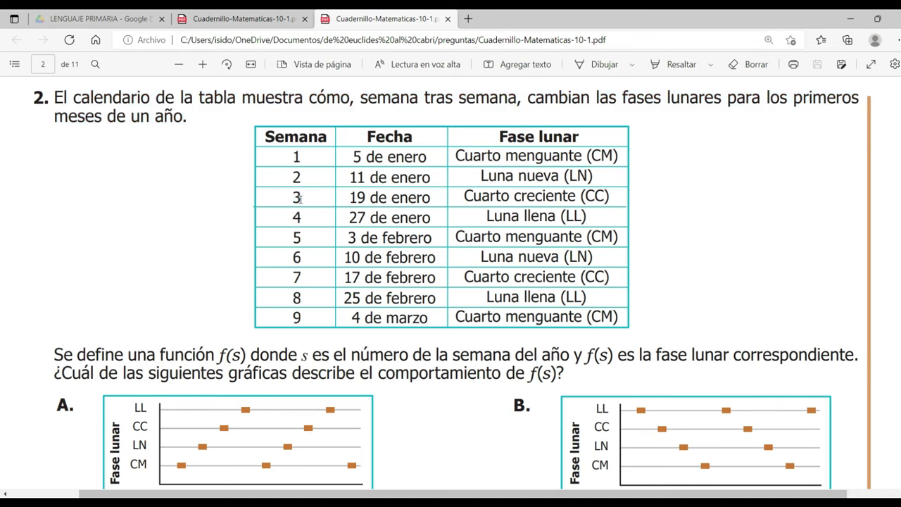
left_click_drag(573, 372, 55, 356)
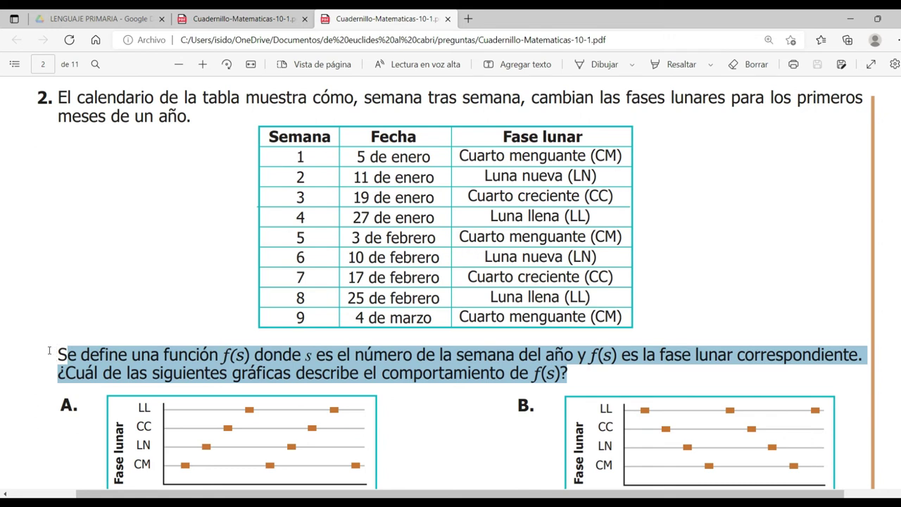
mouse_move(50, 350)
left_mouse_down()
mouse_move(81, 358)
mouse_move(47, 356)
left_mouse_up()
key("ctrl+c")
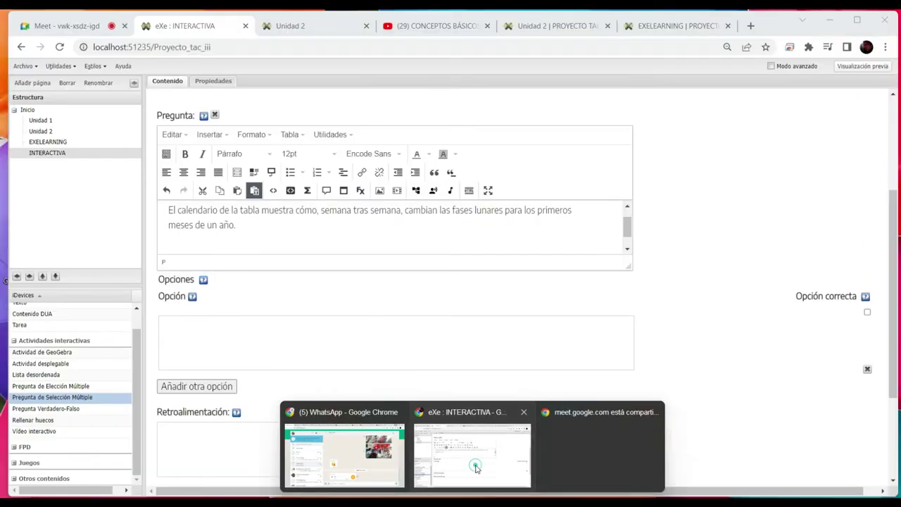
left_click(475, 467)
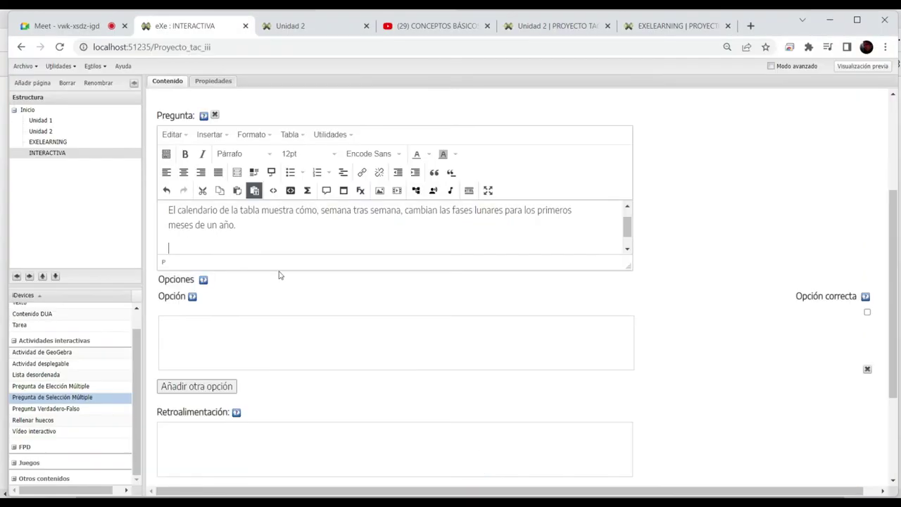
Insert the image p2g10.png below the sentence with a width of 450, without an image description
left_click(378, 192)
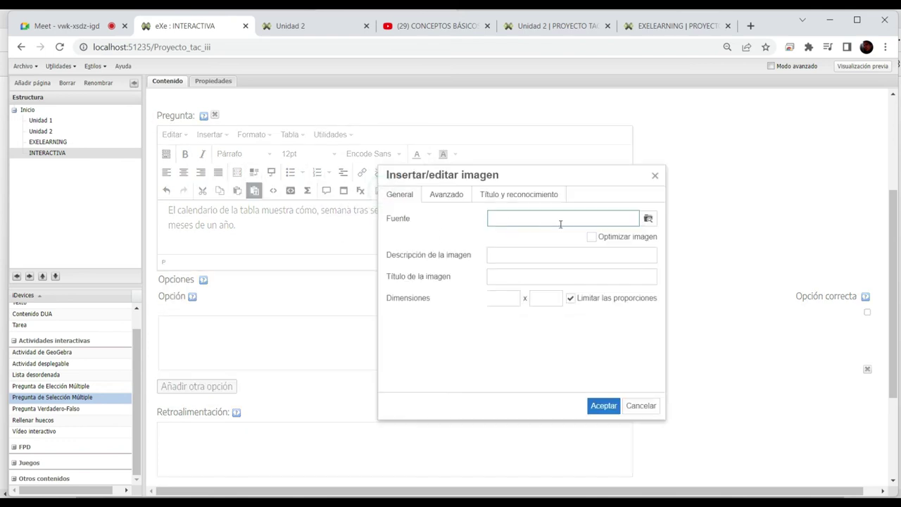
left_click(649, 218)
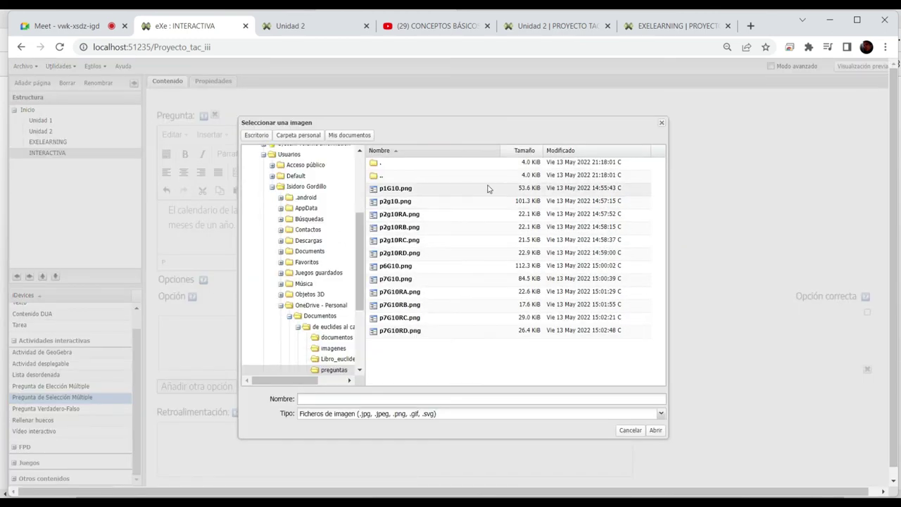
left_click(396, 202)
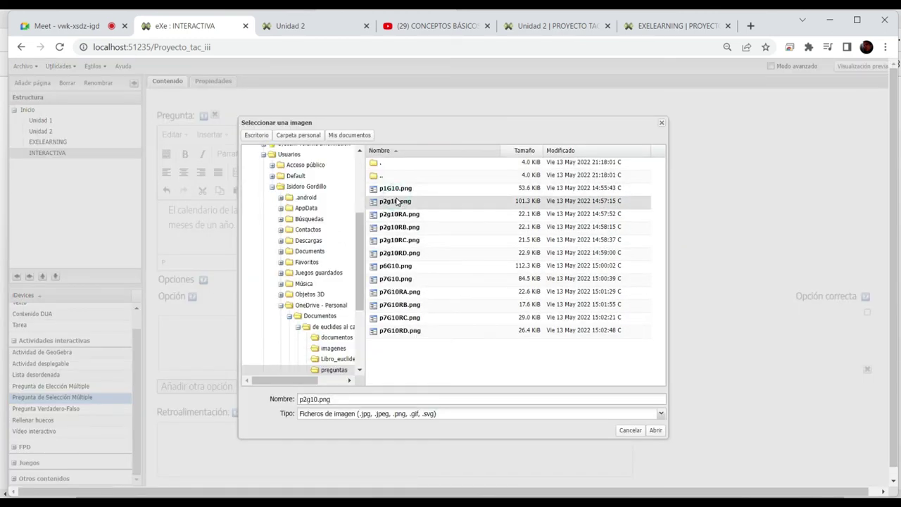
left_click(655, 430)
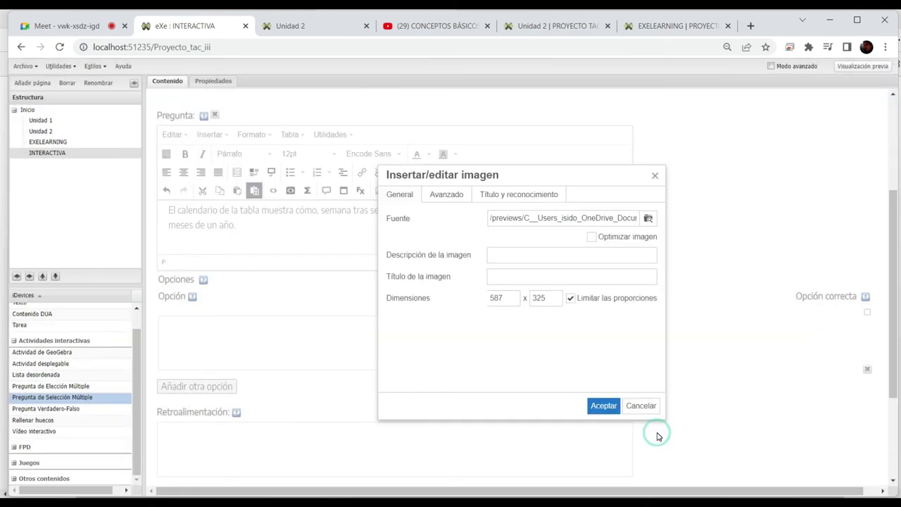
double_click(499, 298)
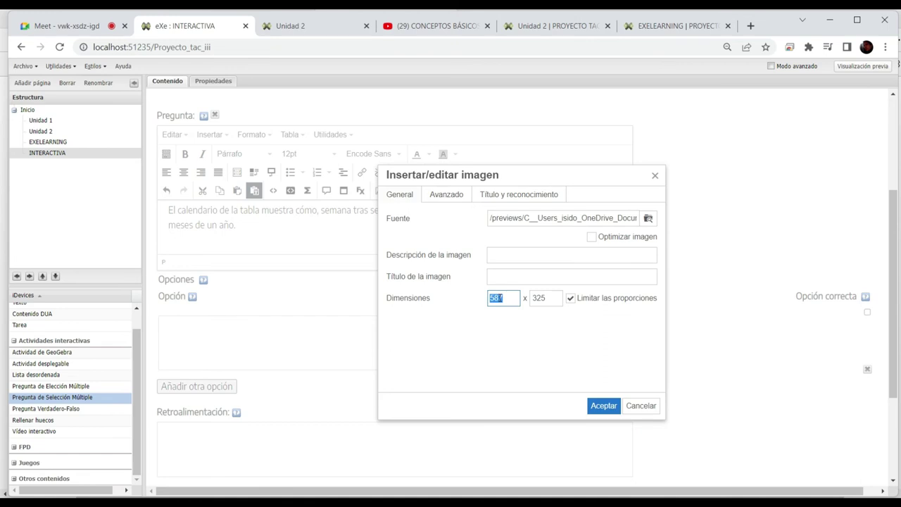
type("450")
left_click(571, 325)
left_click(601, 406)
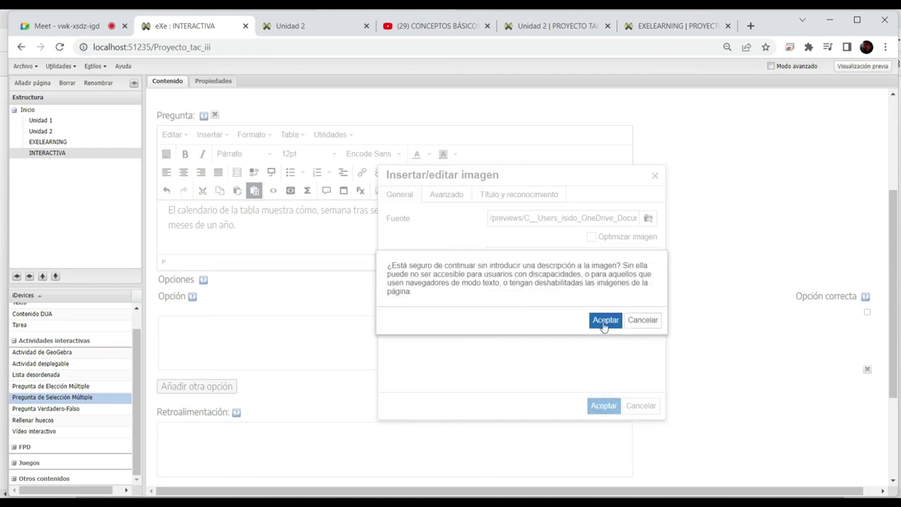
left_click(603, 322)
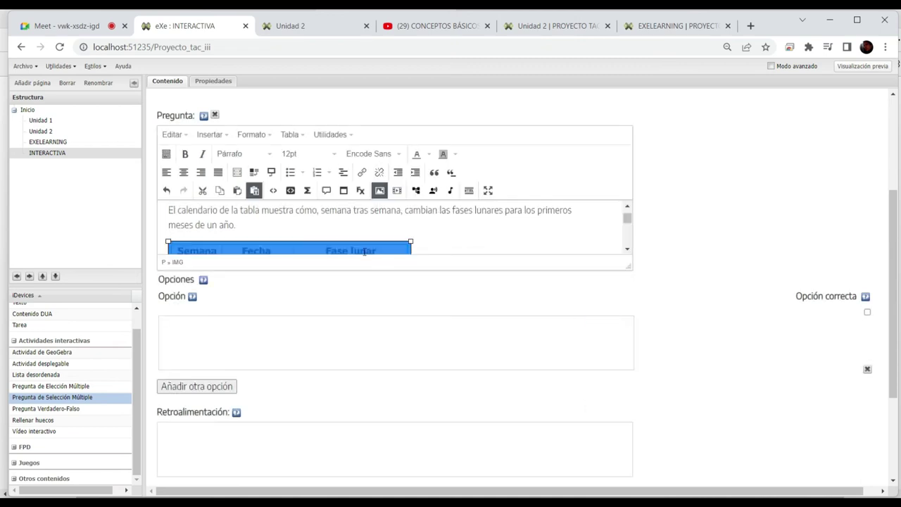
Center the lunar phase table image within the Pregunta text
scroll(374, 235, "down", 3)
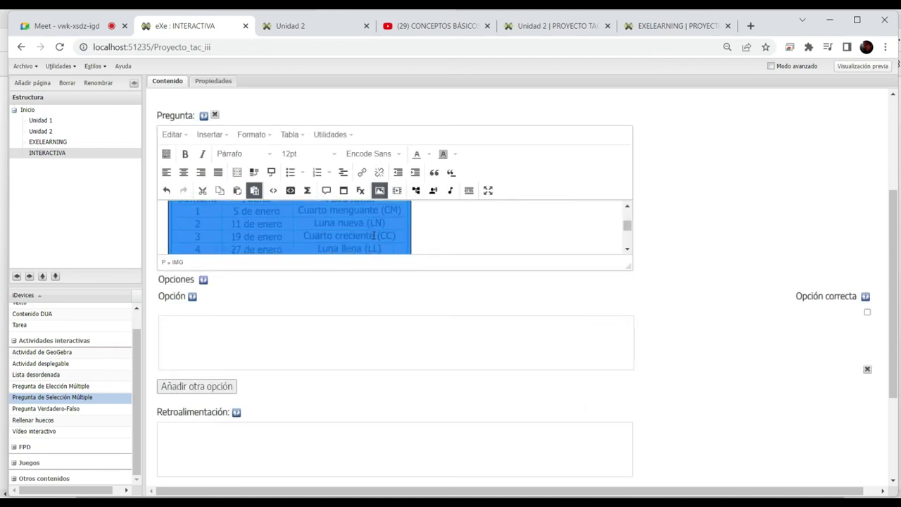
left_click(183, 172)
left_click(556, 245)
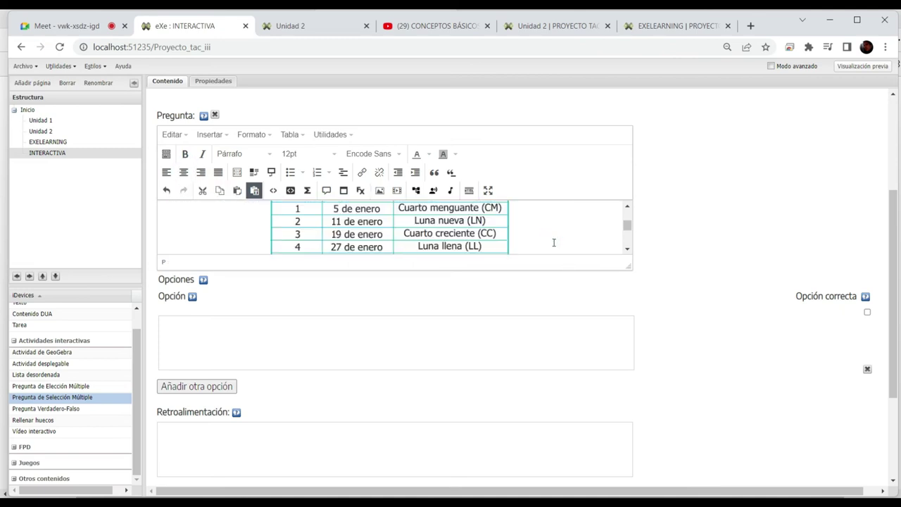
Paste the copied paragraph about the function f(s) below the table image and add "D" in front of its first word
scroll(554, 242, "down", 3)
key("ctrl+v")
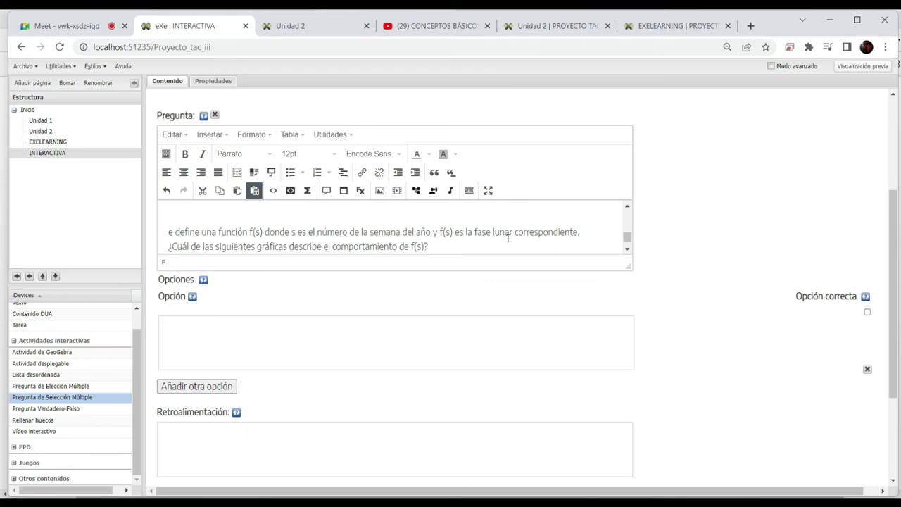
left_click(169, 232)
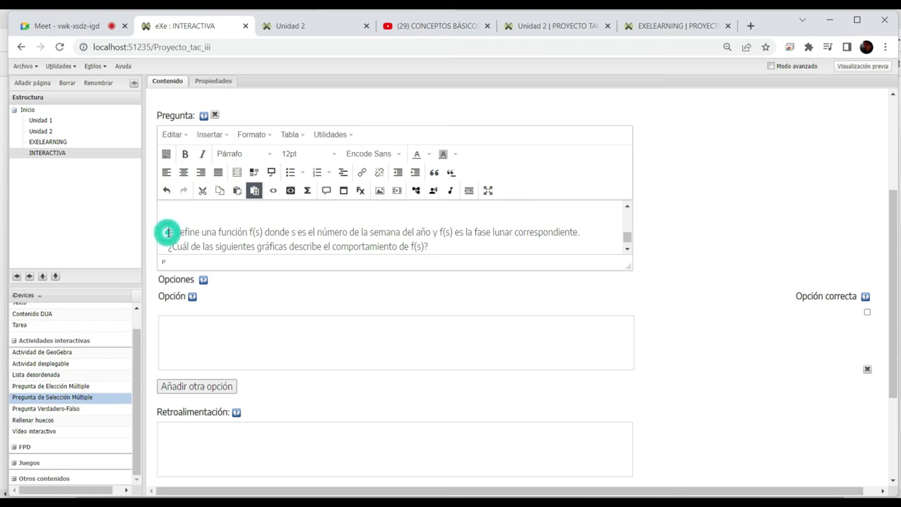
type("S")
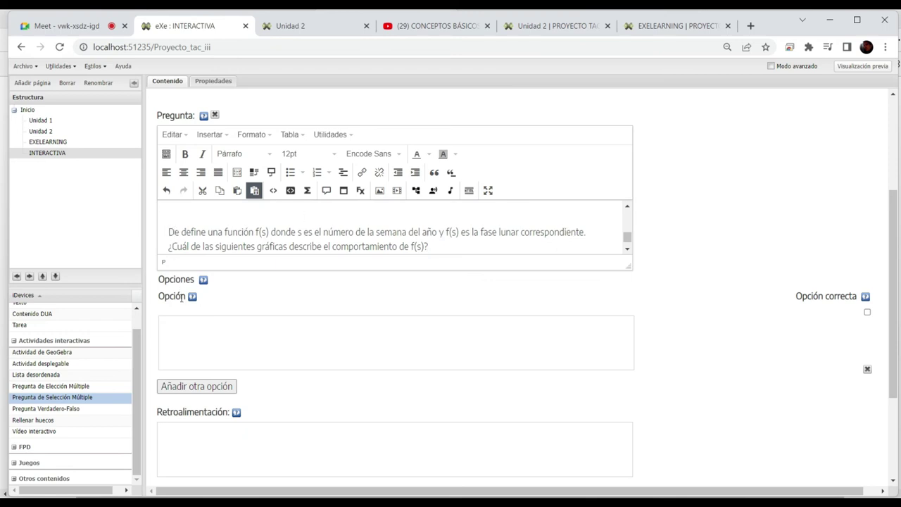
Open the first Opción for editing, examine answer graphs A to D in the booklet PDF, and return to the eXe form
left_click(195, 352)
key("alt+Tab")
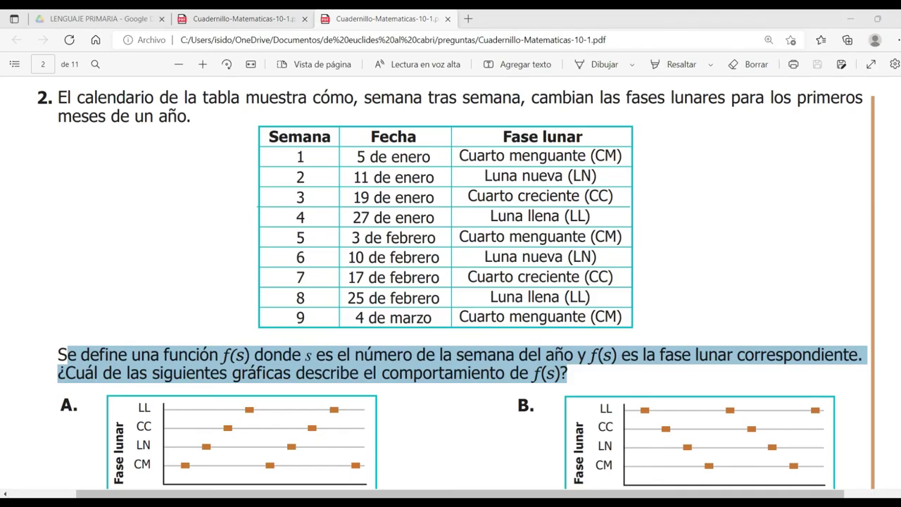
scroll(490, 373, "down", 4)
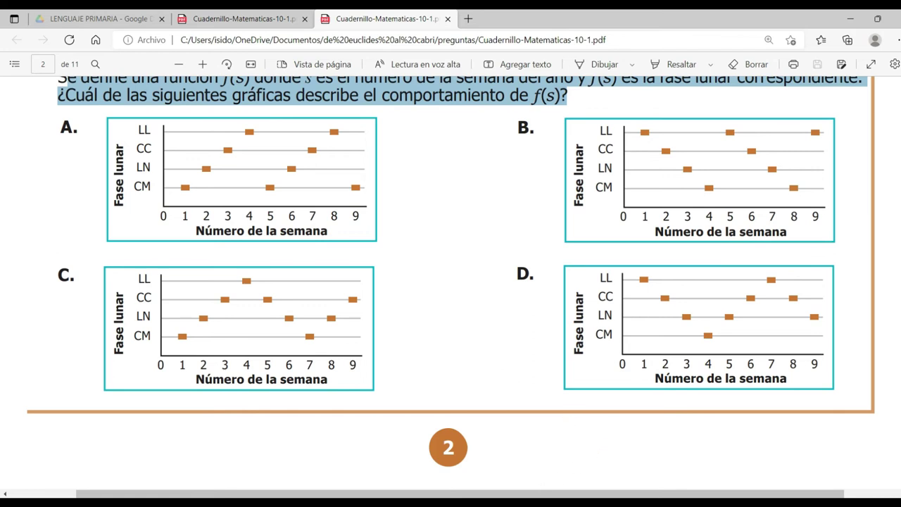
mouse_move(578, 502)
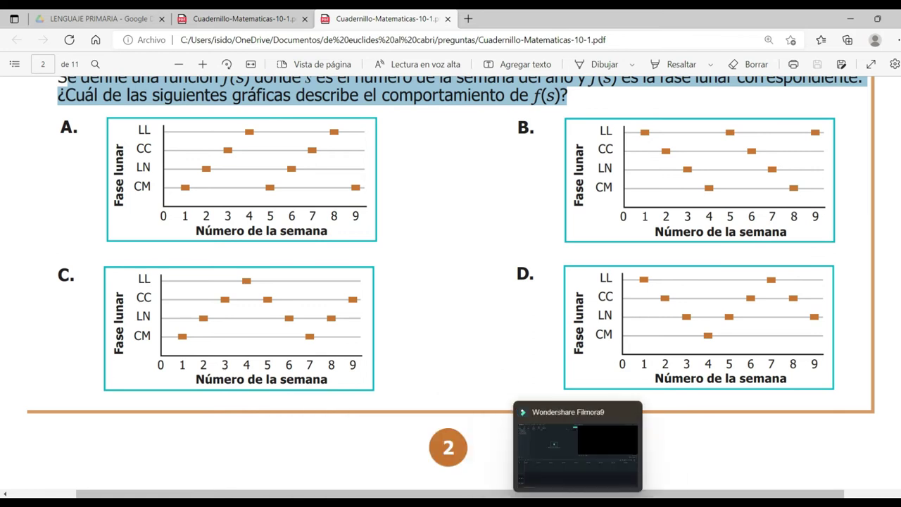
mouse_move(474, 502)
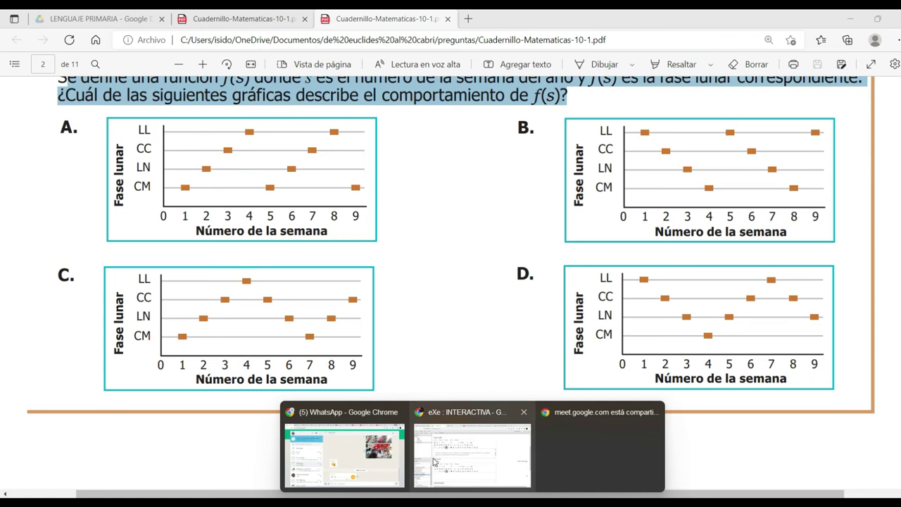
left_click(434, 461)
Choose p2g10RA.png from the preguntas folder as the image source for the first Opción
scroll(296, 376, "down", 2)
left_click(226, 340)
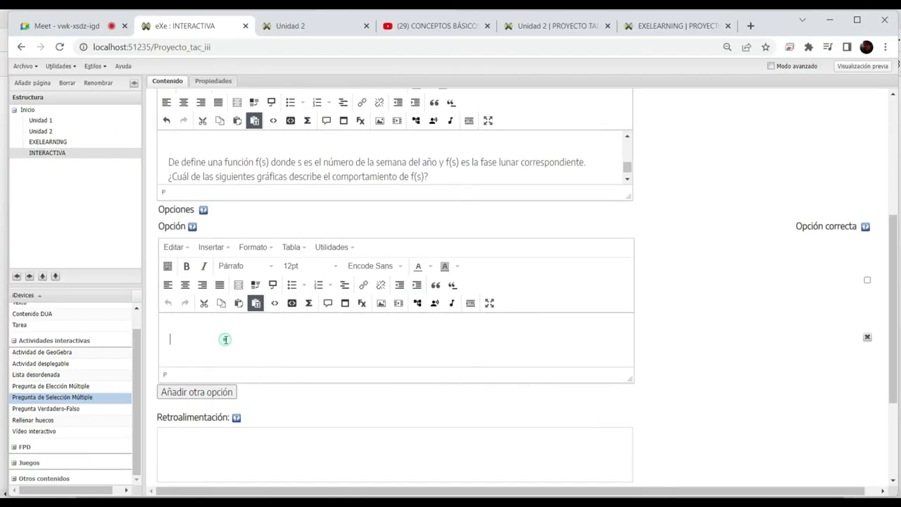
left_click(381, 304)
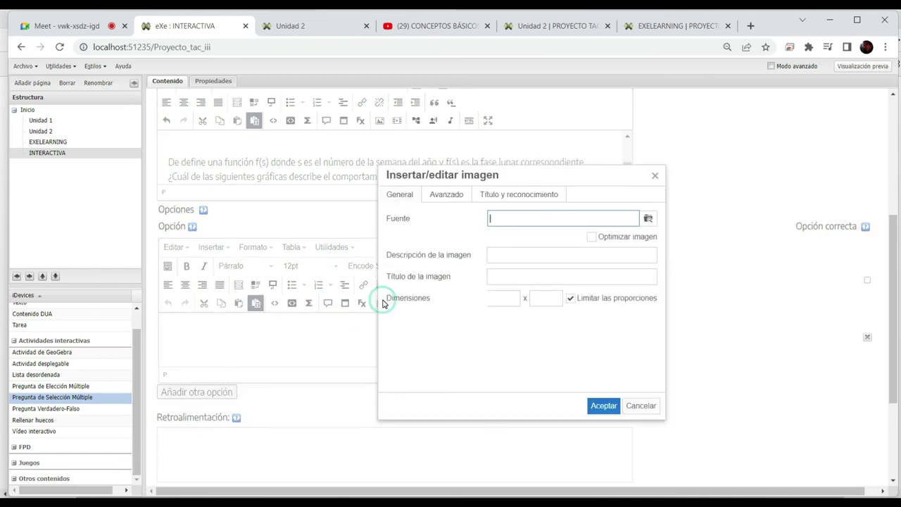
left_click(648, 220)
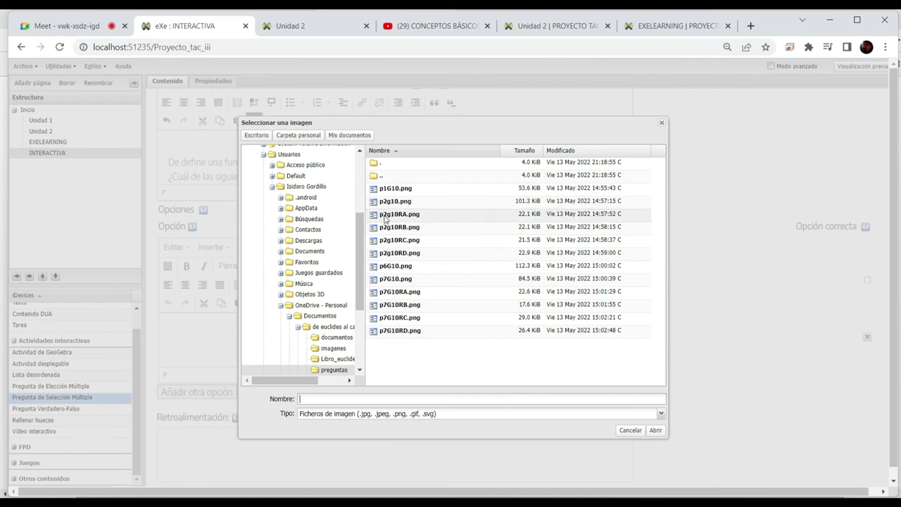
scroll(385, 219, "up", 3)
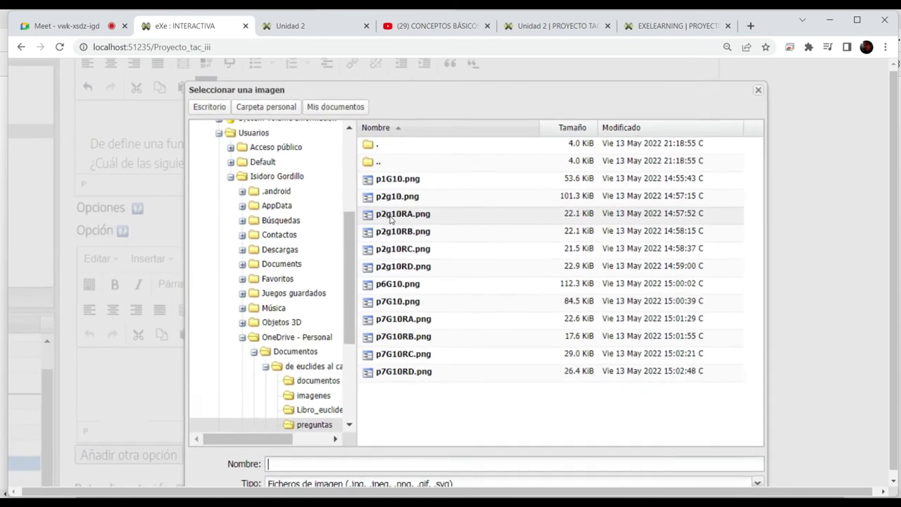
scroll(390, 219, "up", 1)
left_click(415, 218)
scroll(415, 218, "down", 3)
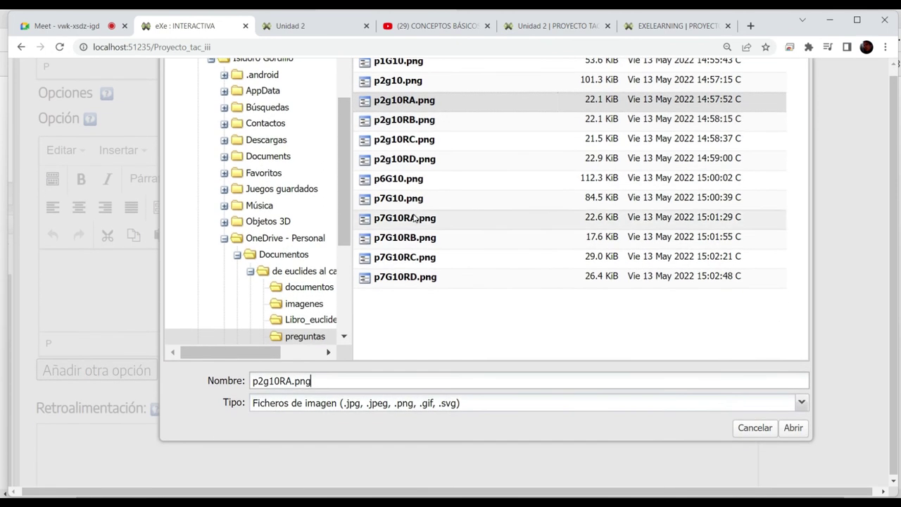
left_click(793, 428)
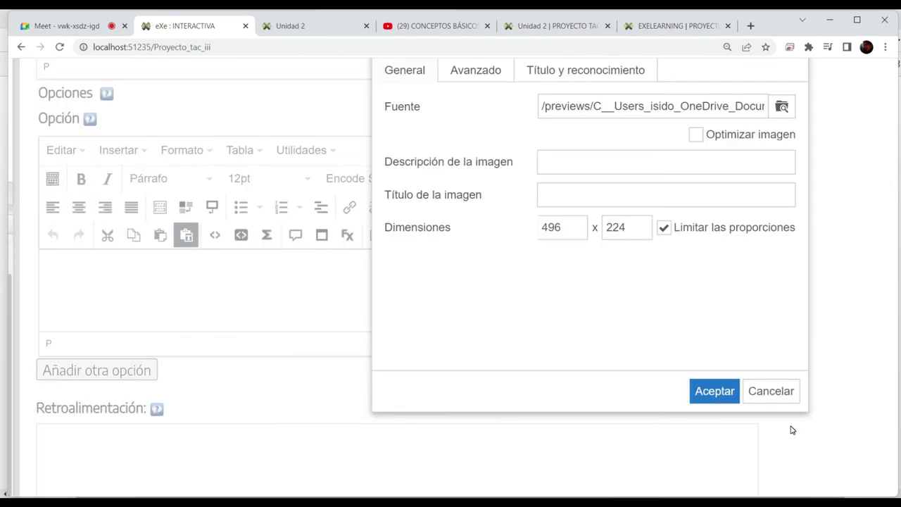
Set the answer A image's width to 300 and insert it into the first Opción without a description
left_click(554, 223)
double_click(554, 224)
type("300")
left_click(619, 227)
left_click(715, 391)
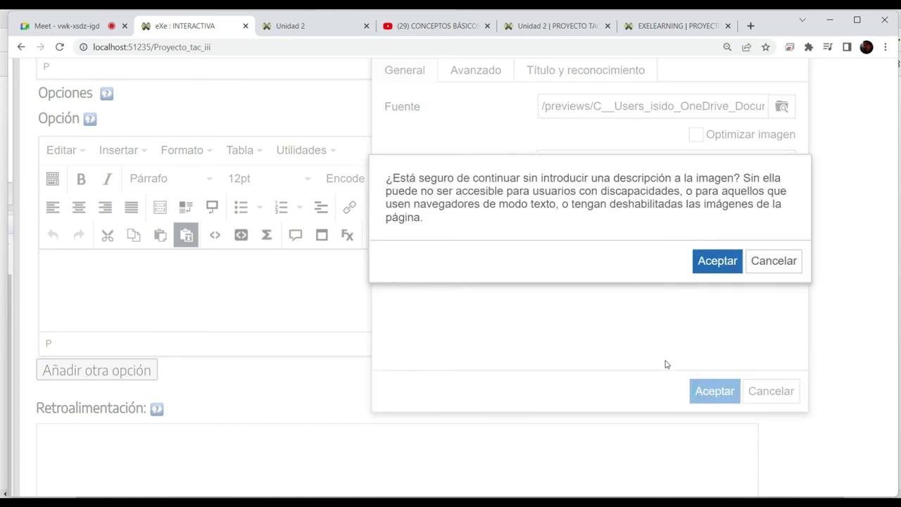
left_click(714, 271)
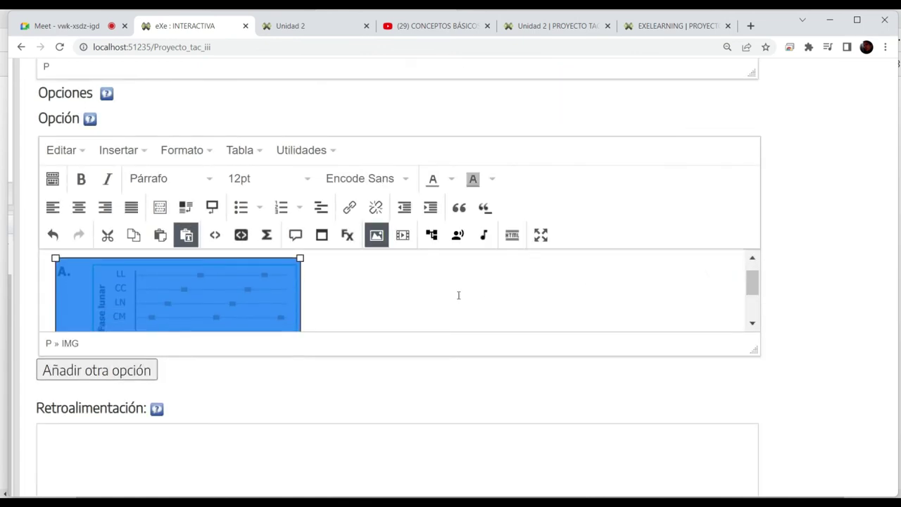
scroll(458, 295, "down", 3)
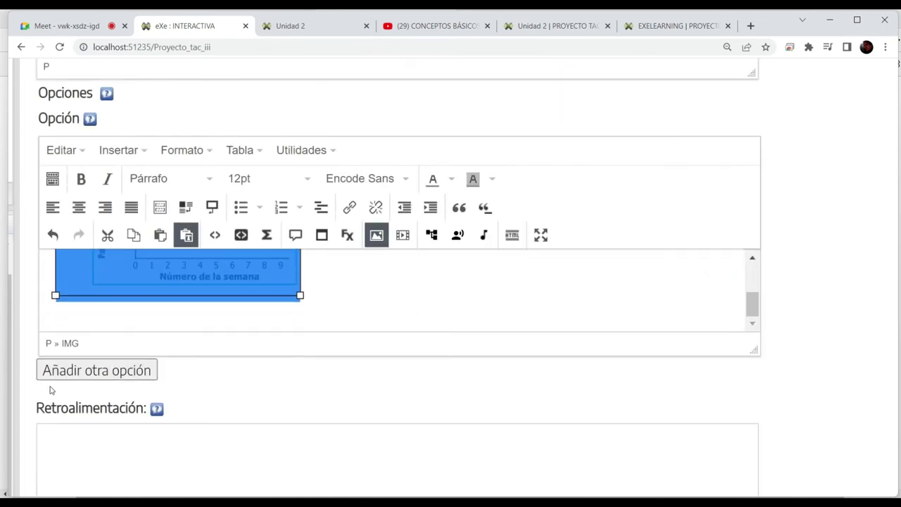
Add a second Opción to the question and choose p2g10RB.png from the preguntas folder as its image source
left_click(89, 373)
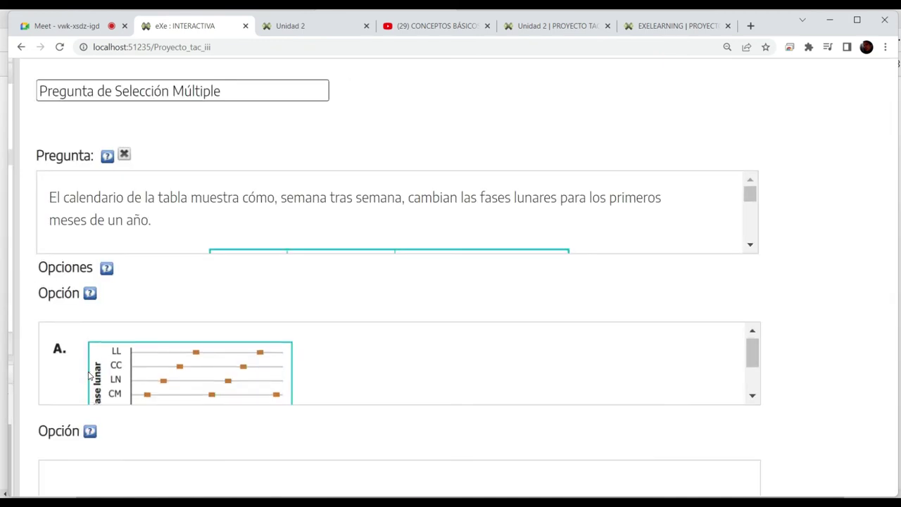
scroll(90, 338, "down", 1)
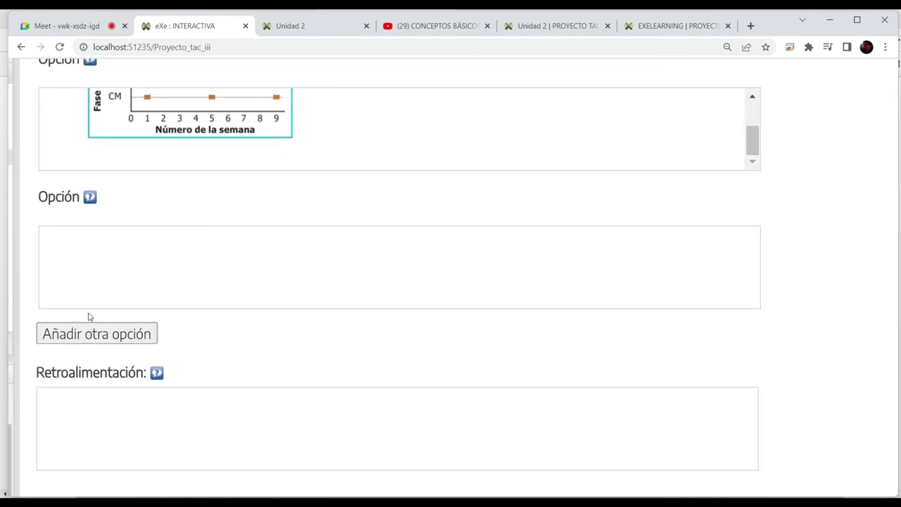
left_click(100, 272)
left_click(135, 352)
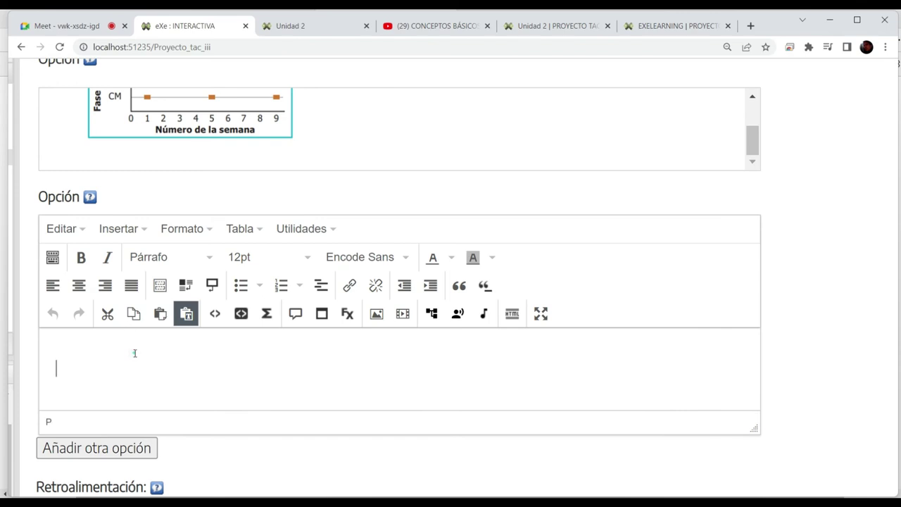
left_click(376, 314)
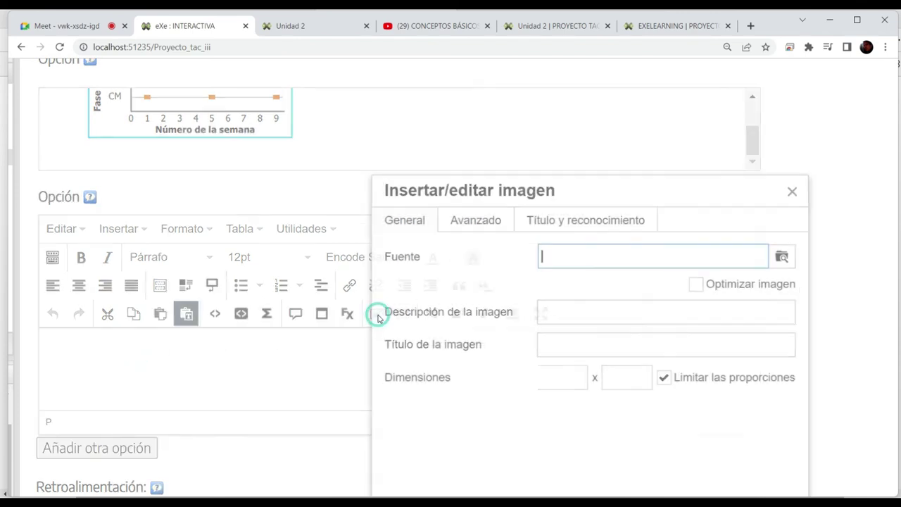
left_click(781, 257)
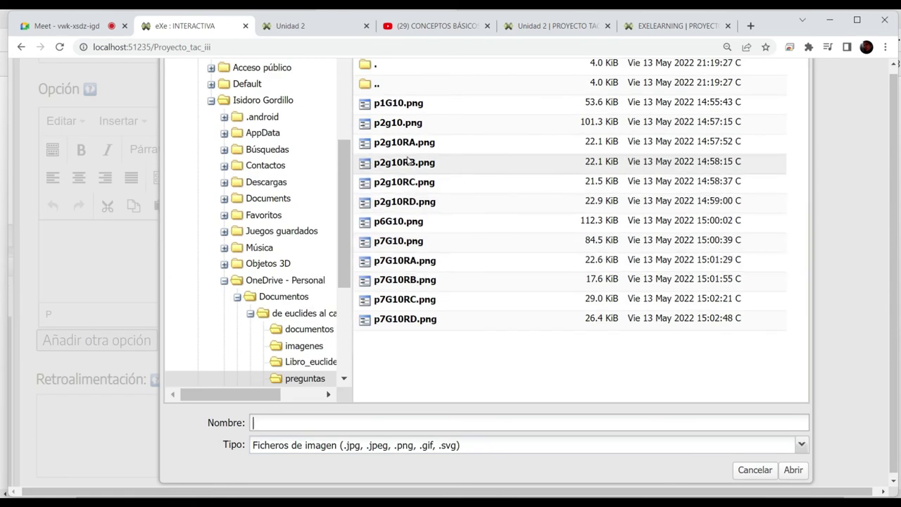
left_click(411, 163)
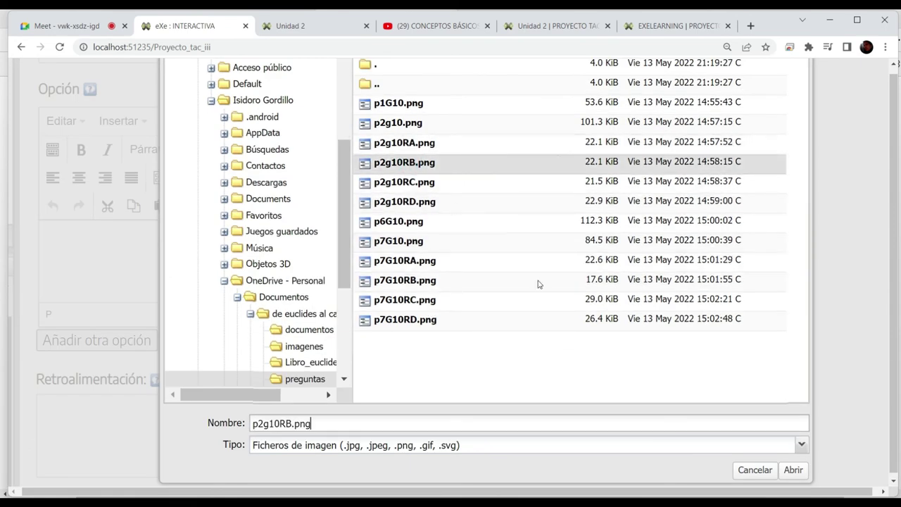
left_click(793, 470)
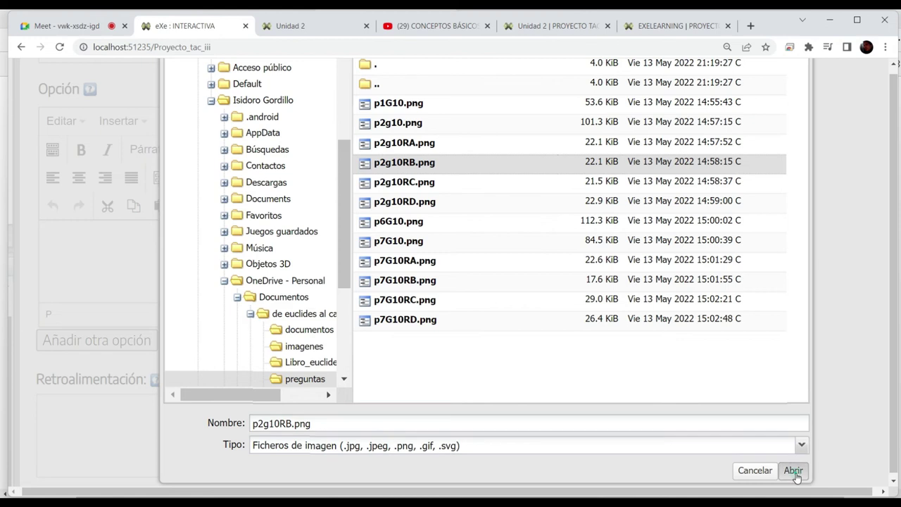
Set the answer B image's width to 300 and insert it into the second Opción without a description
double_click(552, 271)
type("300")
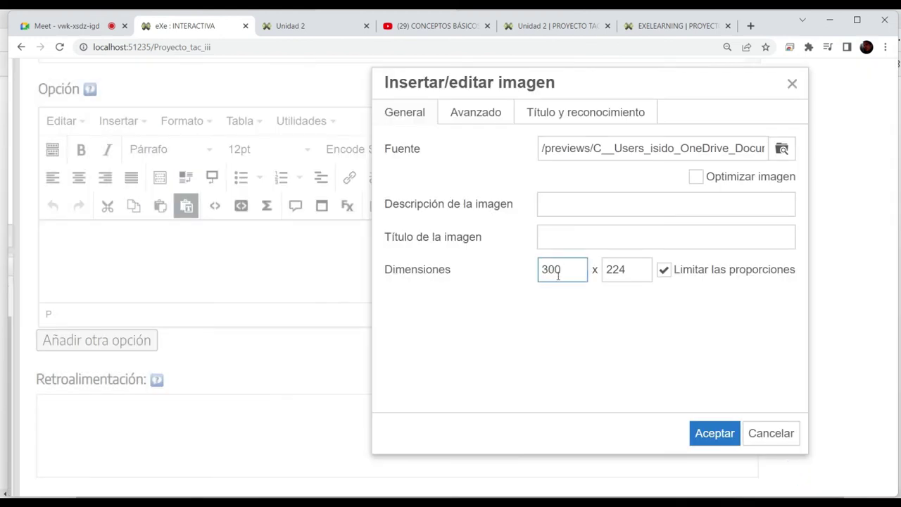
left_click(708, 430)
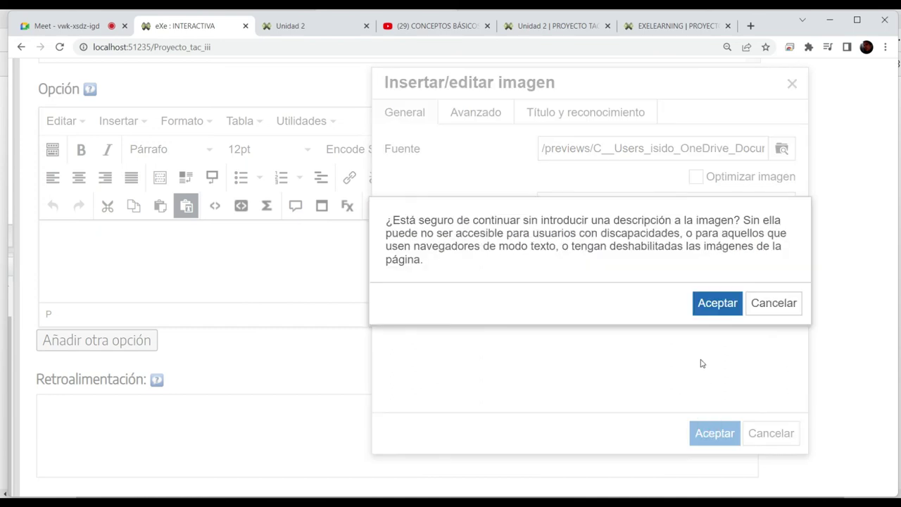
left_click(714, 304)
scroll(475, 312, "down", 2)
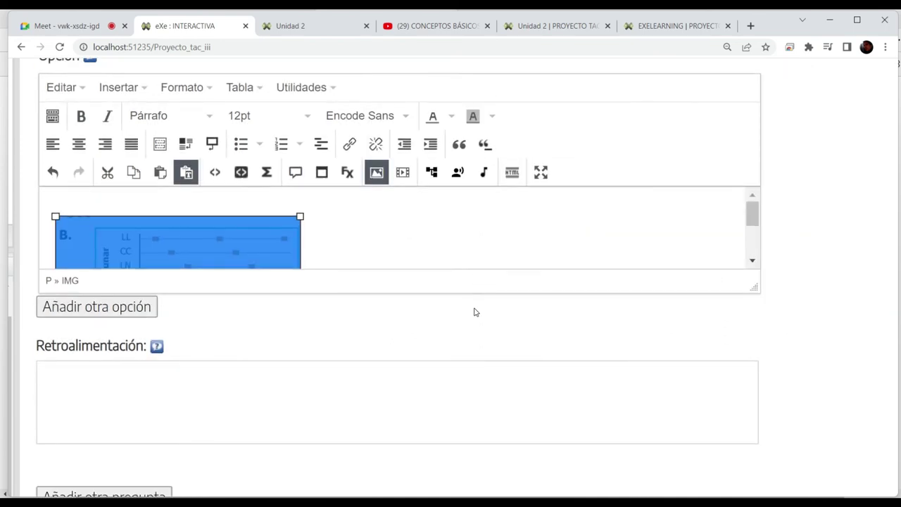
scroll(475, 312, "down", 2)
Add a third Opción to the lunar phases question
left_click(214, 287)
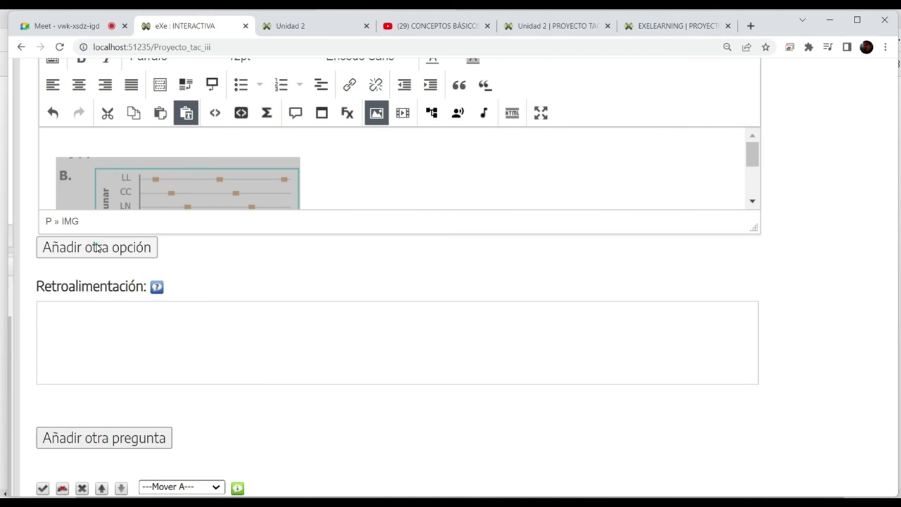
scroll(221, 366, "up", 10)
scroll(394, 368, "down", 8)
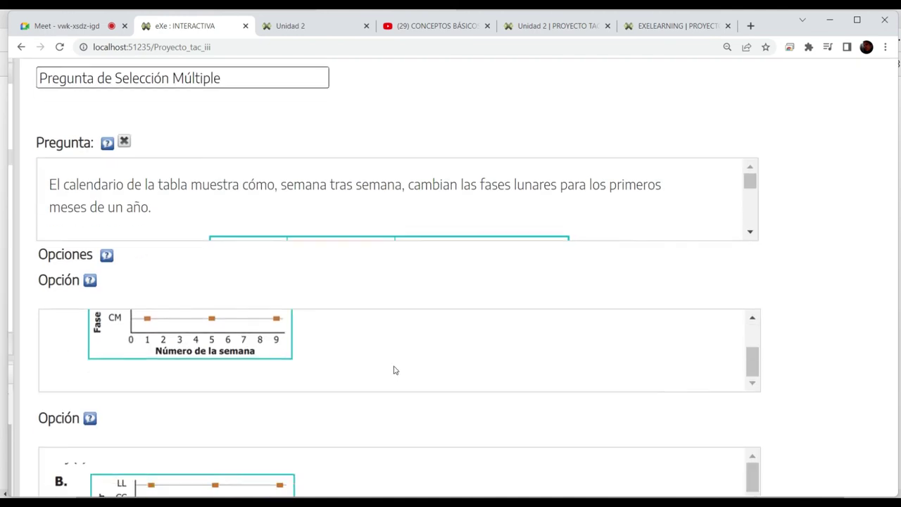